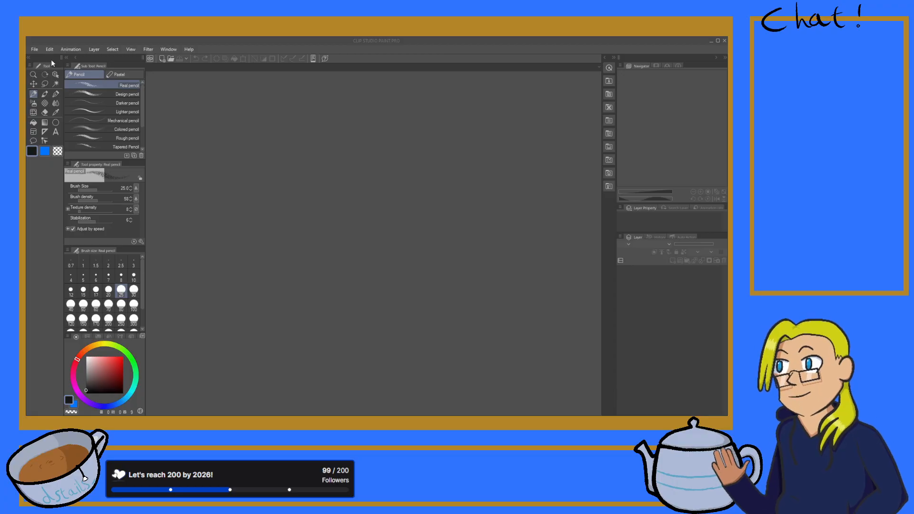
- Create a new blank illustration canvas of 3300 x 2550 px, and switch to the TwitchPrototype project in Unreal Editor
{"action": "left_click", "coordinate": [403, 140]}
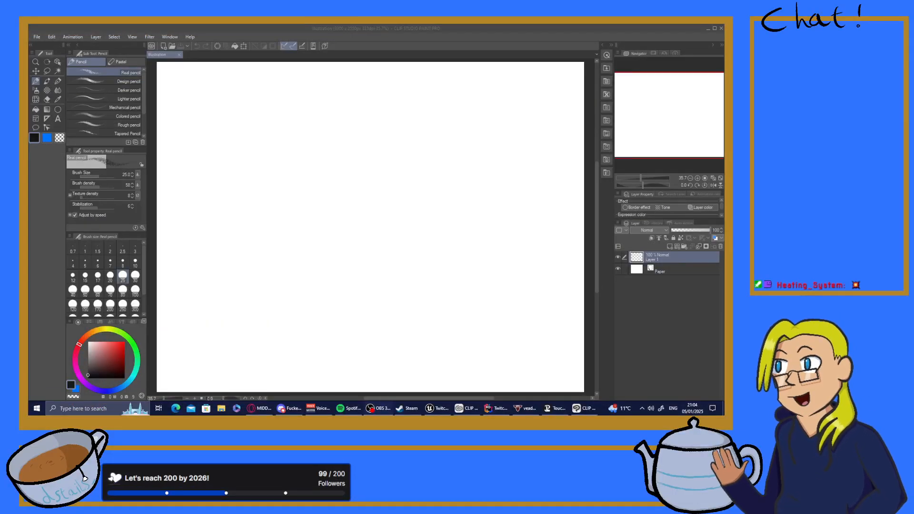
{"action": "key", "text": "alt+Tab"}
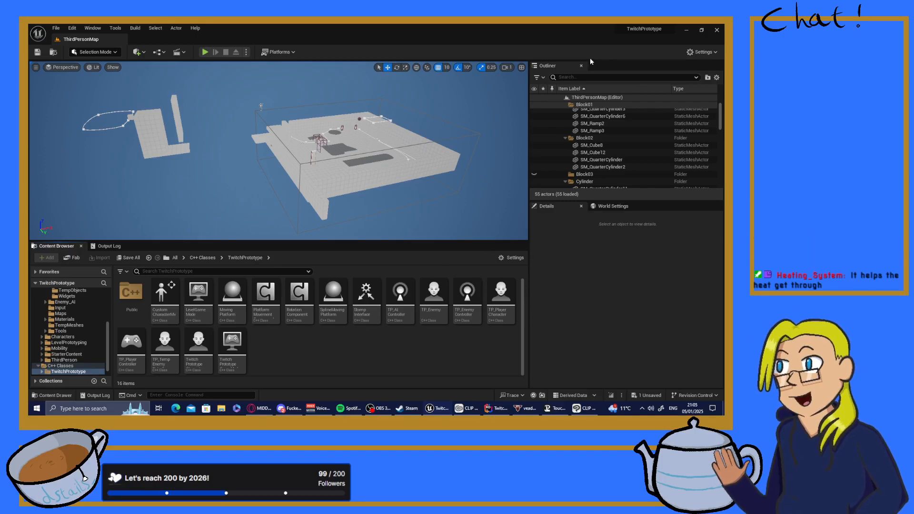
{"action": "double_click", "coordinate": [131, 294]}
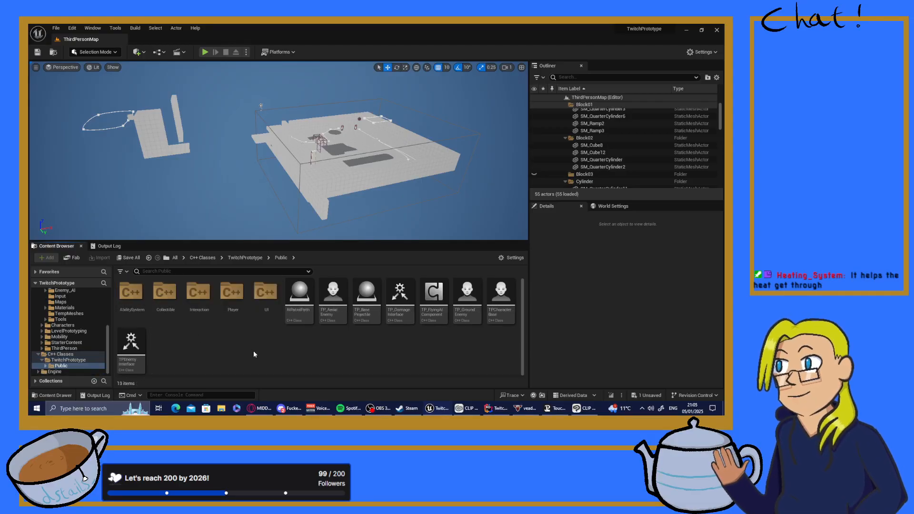
{"action": "right_click", "coordinate": [210, 343]}
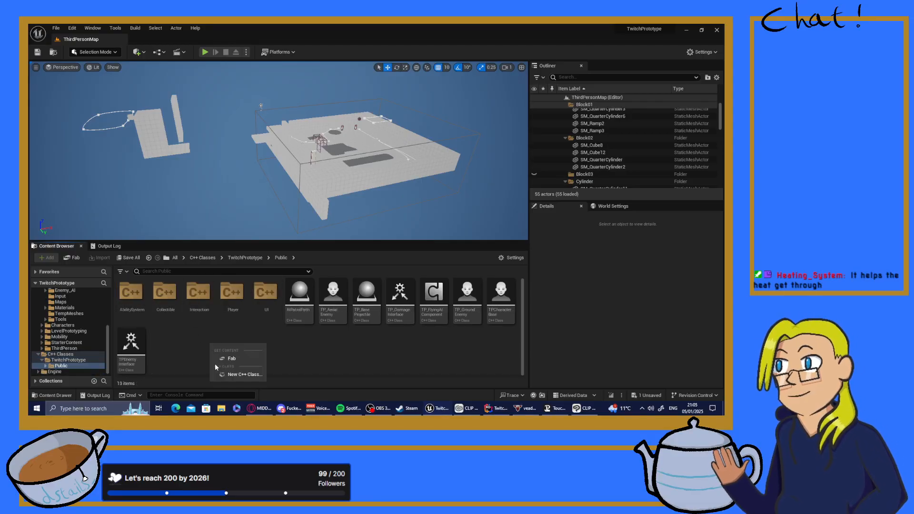
{"action": "left_click", "coordinate": [240, 374]}
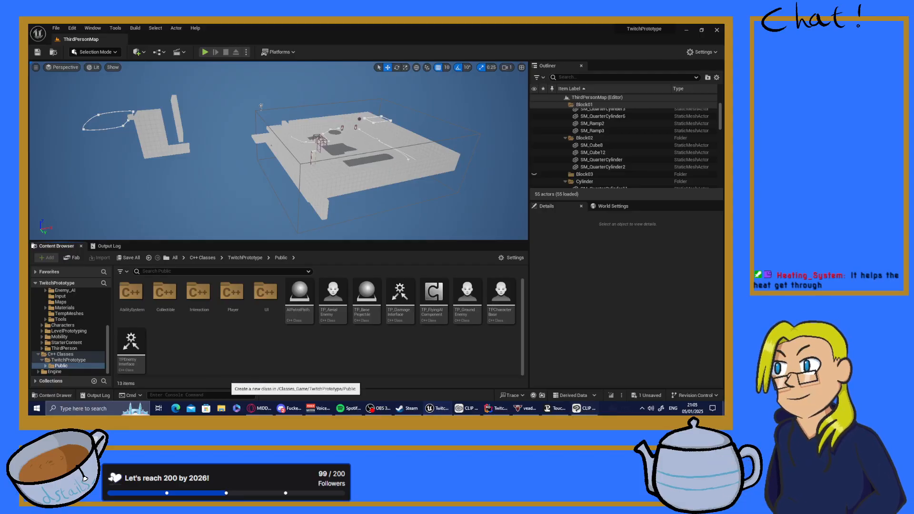
{"action": "scroll", "coordinate": [358, 213], "scroll_direction": "down", "scroll_amount": 10}
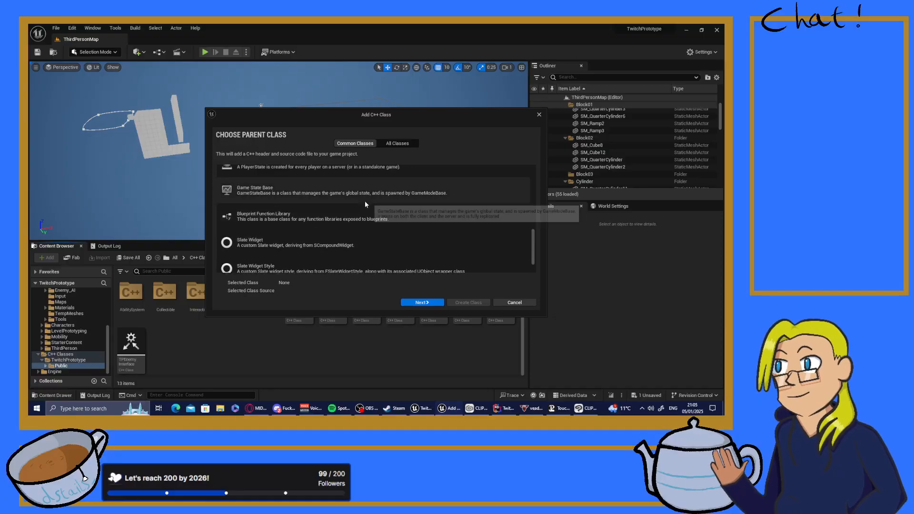
{"action": "scroll", "coordinate": [365, 202], "scroll_direction": "up", "scroll_amount": 10}
{"action": "scroll", "coordinate": [360, 199], "scroll_direction": "down", "scroll_amount": 15}
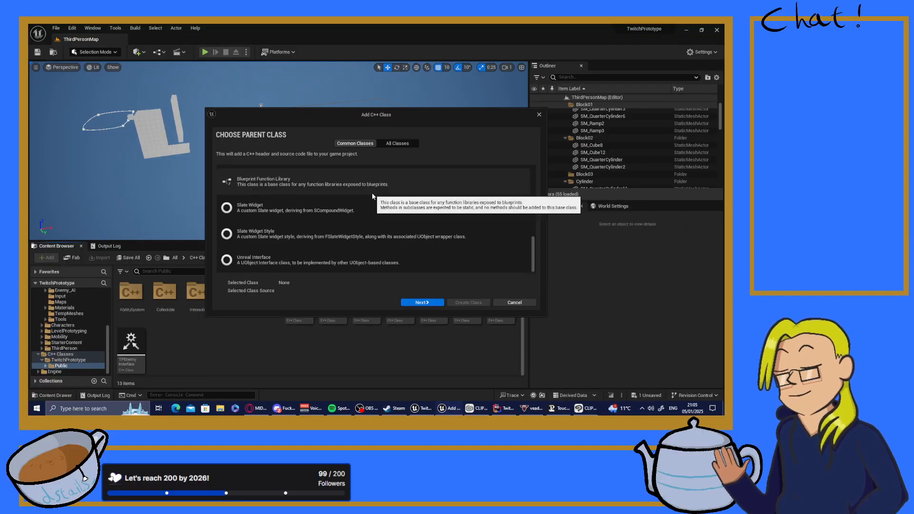
{"action": "left_click", "coordinate": [399, 144]}
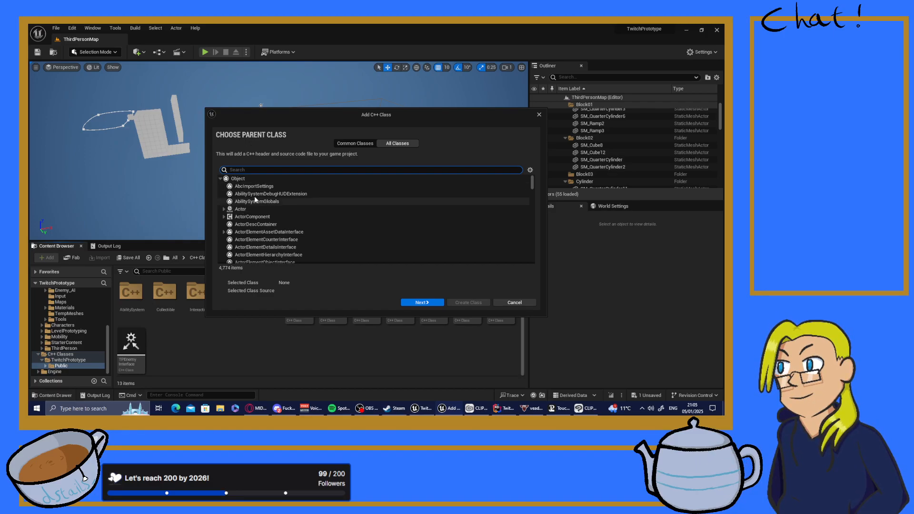
{"action": "type", "text": "a"}
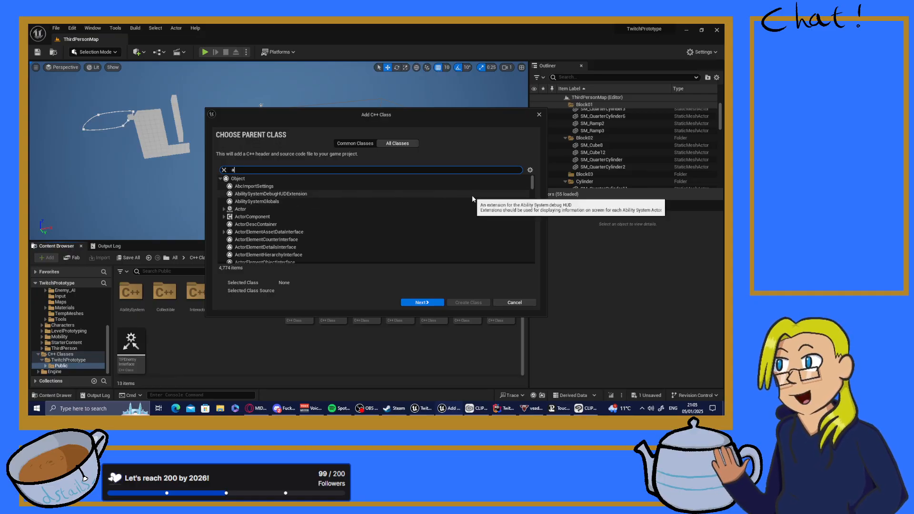
{"action": "type", "text": "nimin"}
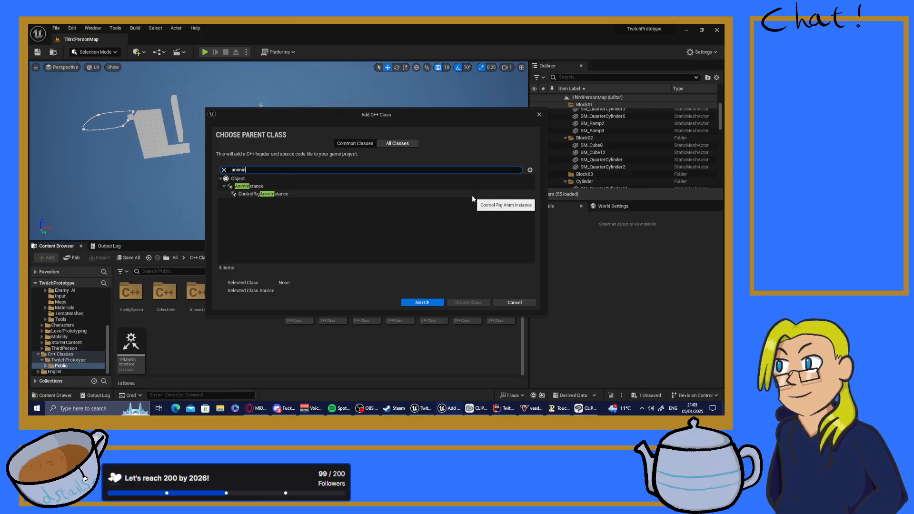
{"action": "left_click", "coordinate": [289, 187]}
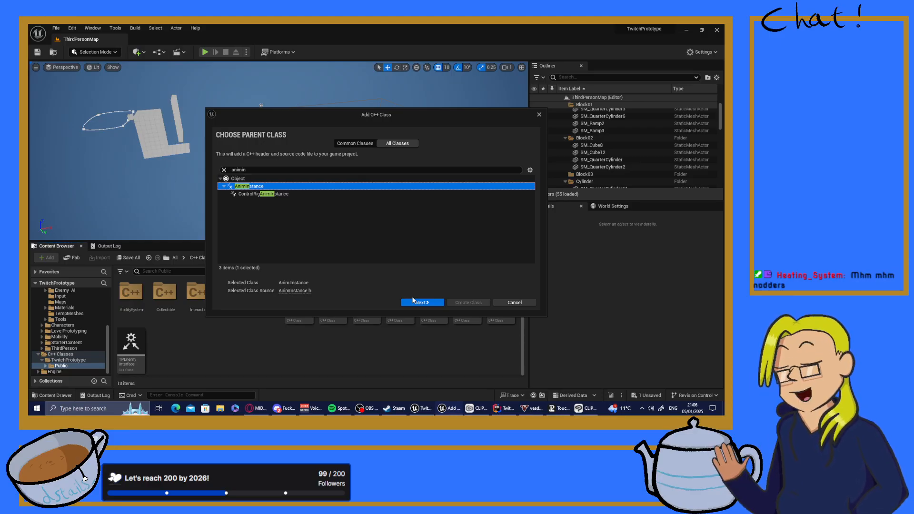
{"action": "left_click", "coordinate": [524, 304]}
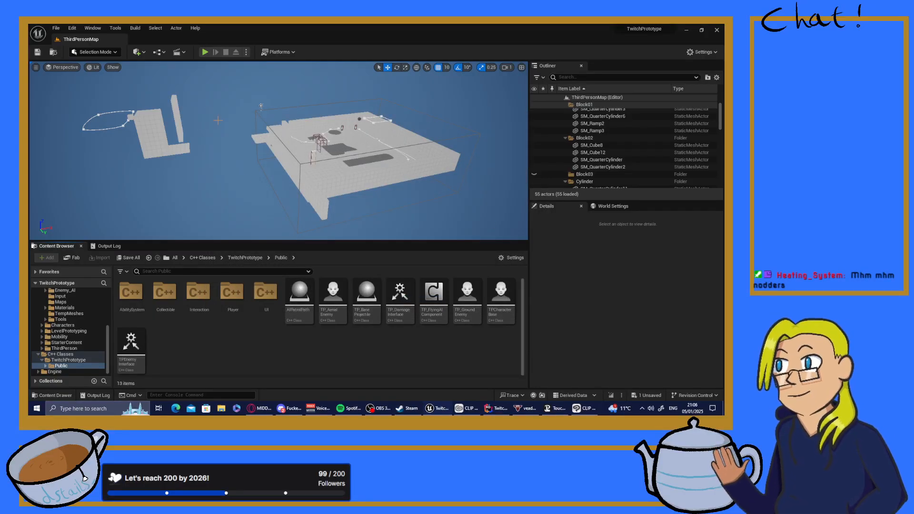
- Open the RatPlat skeletal mesh from the Characters/Temp_Model folder and inspect the character model up close
{"action": "scroll", "coordinate": [102, 337], "scroll_direction": "up", "scroll_amount": 3}
{"action": "scroll", "coordinate": [102, 336], "scroll_direction": "down", "scroll_amount": 3}
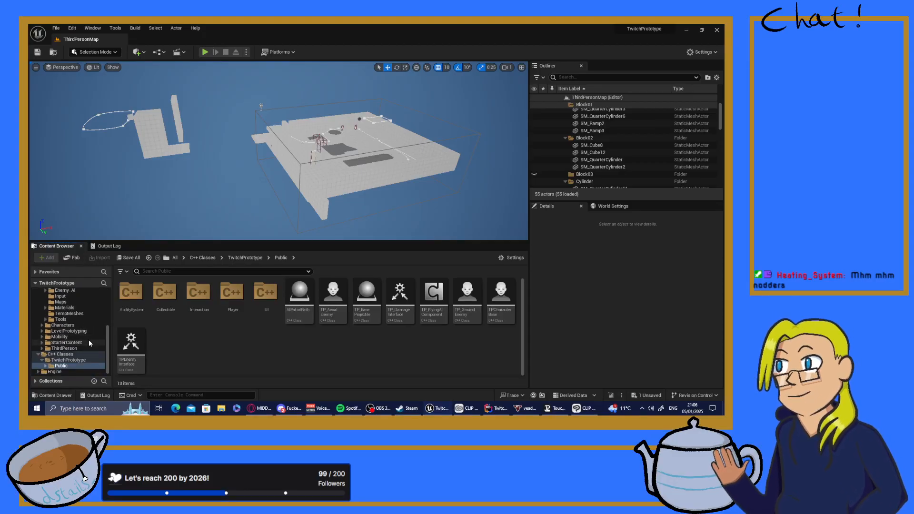
{"action": "scroll", "coordinate": [86, 342], "scroll_direction": "up", "scroll_amount": 3}
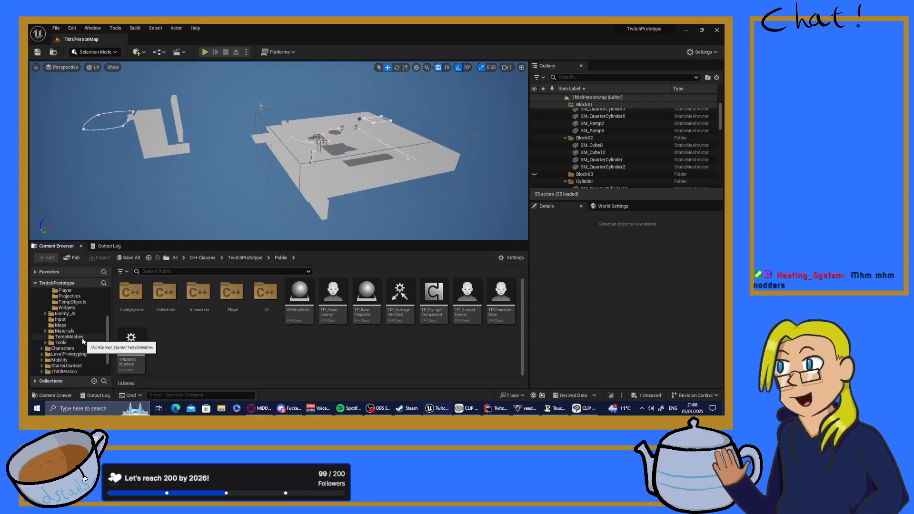
{"action": "left_click", "coordinate": [62, 349]}
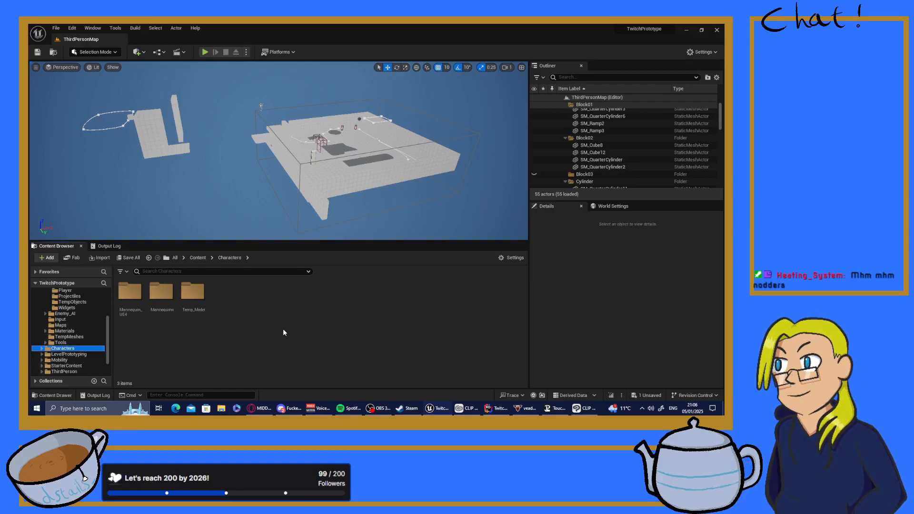
{"action": "double_click", "coordinate": [199, 306]}
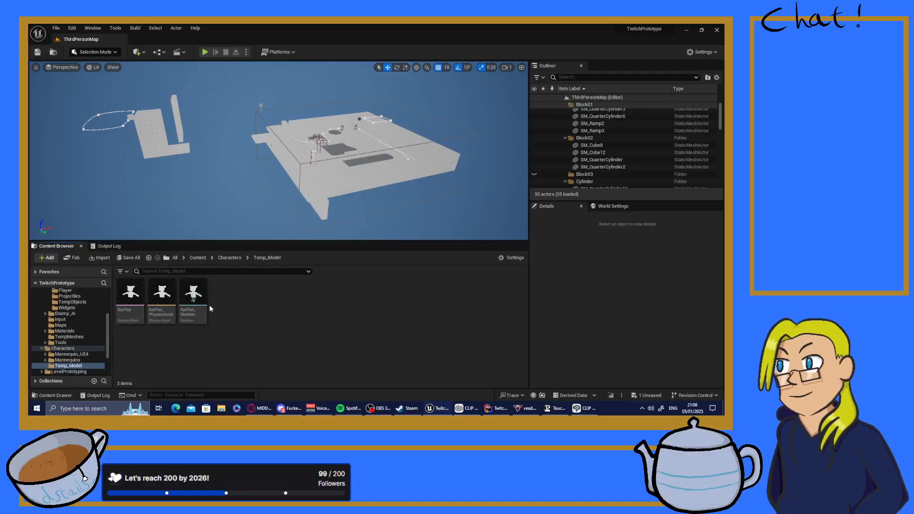
{"action": "left_click", "coordinate": [130, 291]}
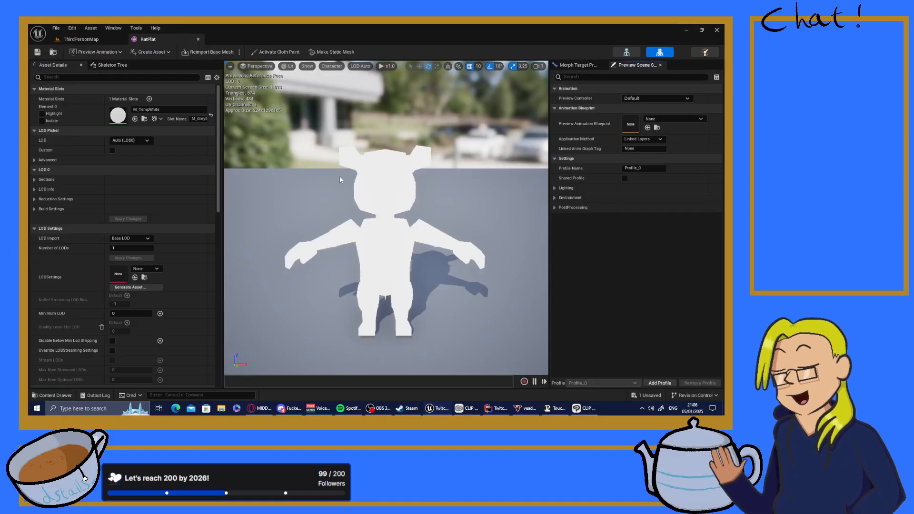
{"action": "scroll", "coordinate": [339, 177], "scroll_direction": "down", "scroll_amount": 3}
{"action": "scroll", "coordinate": [357, 210], "scroll_direction": "up", "scroll_amount": 5}
{"action": "right_click_drag", "start_coordinate": [357, 210], "coordinate": [343, 224]}
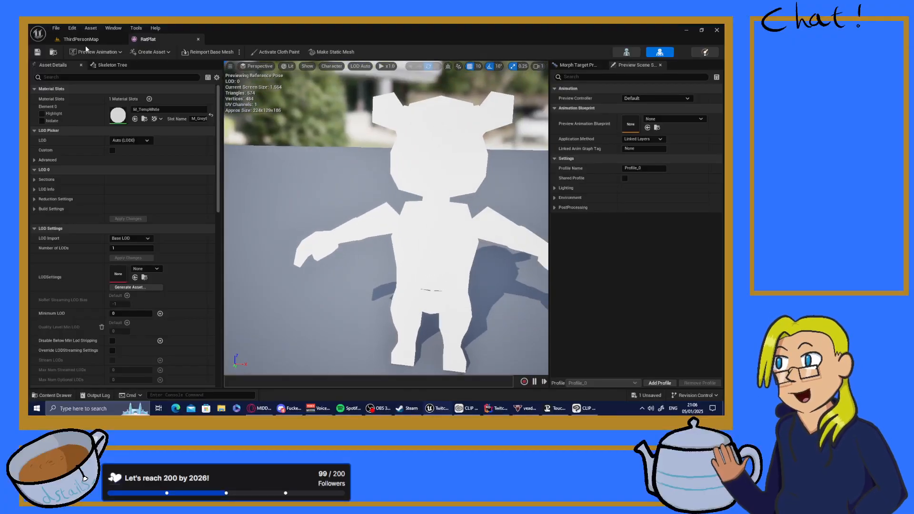
- Open the RatPlat_Skeleton asset, dock its window with the main editor, and examine its bone hierarchy
{"action": "left_click", "coordinate": [117, 39]}
{"action": "double_click", "coordinate": [193, 294]}
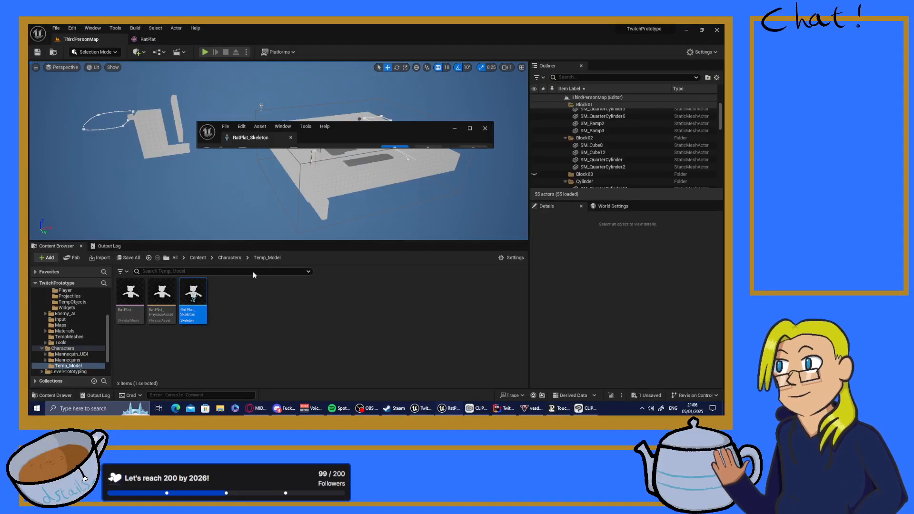
{"action": "left_click_drag", "start_coordinate": [231, 137], "coordinate": [238, 40]}
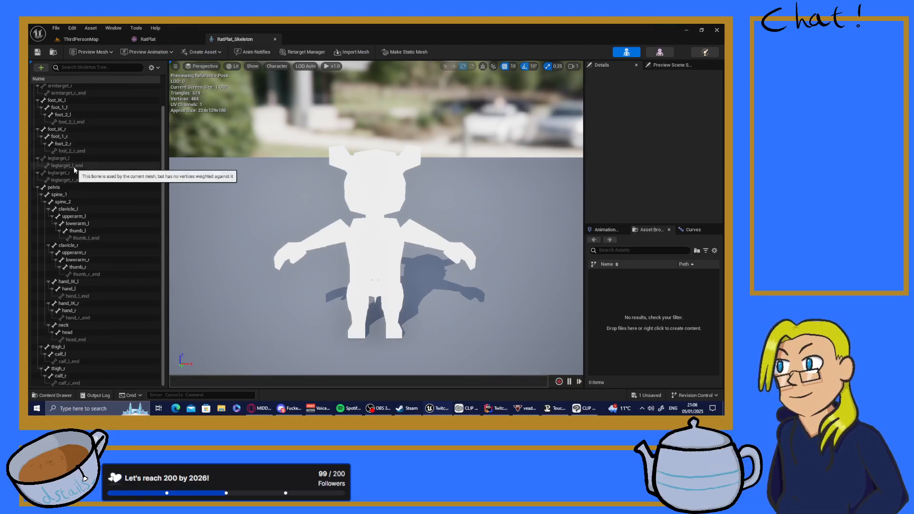
{"action": "scroll", "coordinate": [78, 176], "scroll_direction": "down", "scroll_amount": 2}
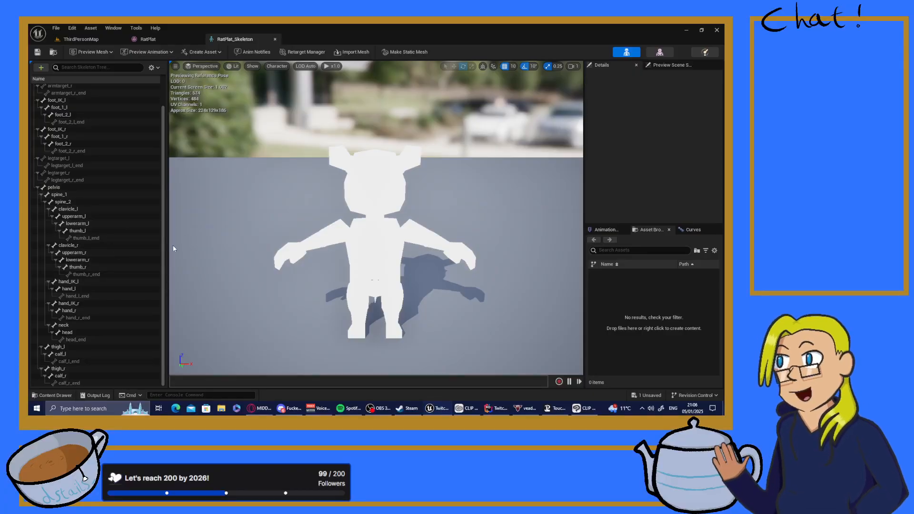
{"action": "scroll", "coordinate": [149, 218], "scroll_direction": "up", "scroll_amount": 2}
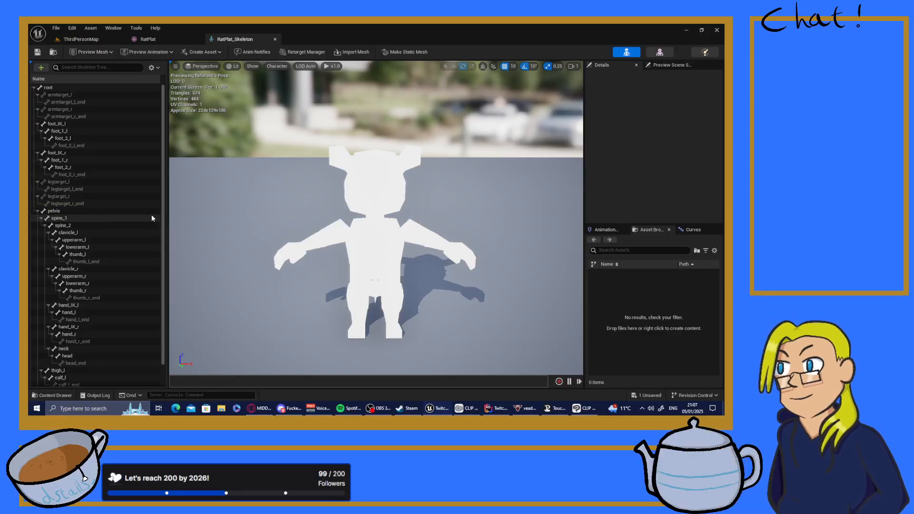
- Playtest the ThirdPersonMap level by running around and jumping with the player character, and end the play session
{"action": "left_click", "coordinate": [81, 39]}
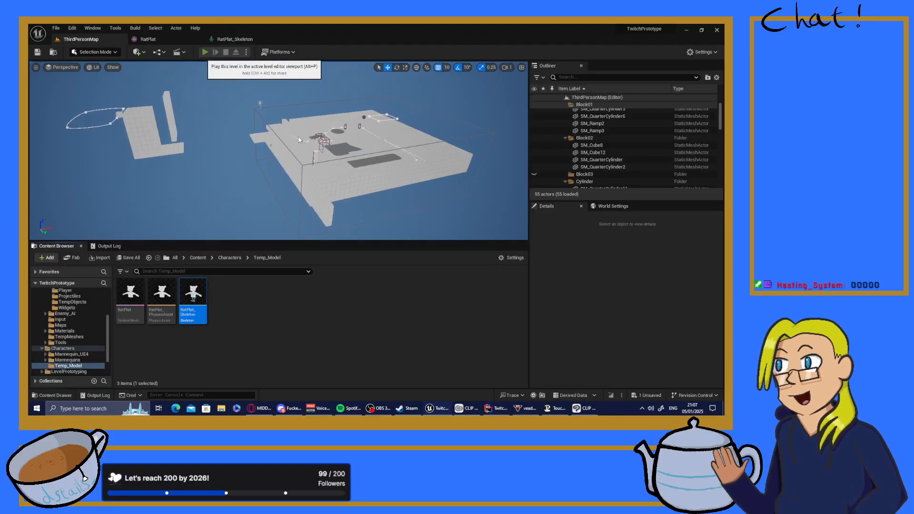
{"action": "key", "text": "alt+p"}
{"action": "left_click", "coordinate": [307, 152]}
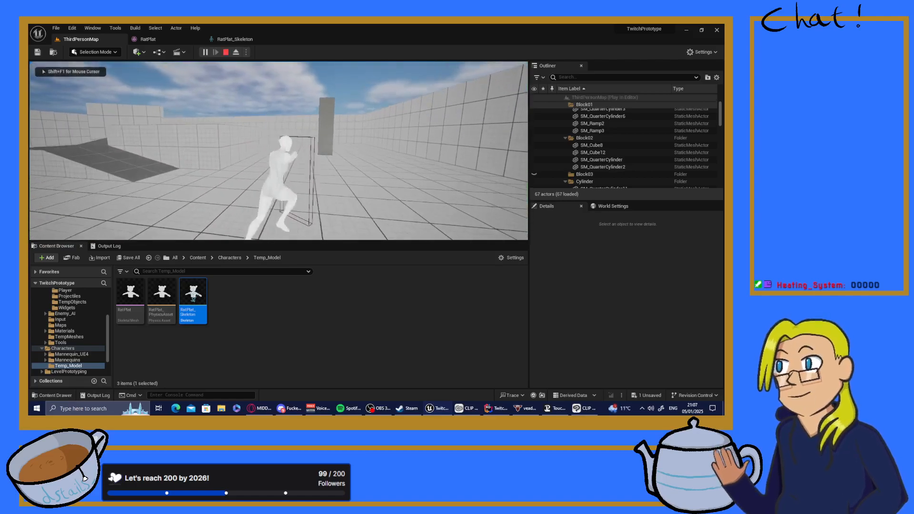
{"action": "key", "text": "space"}
{"action": "key", "text": "space"}
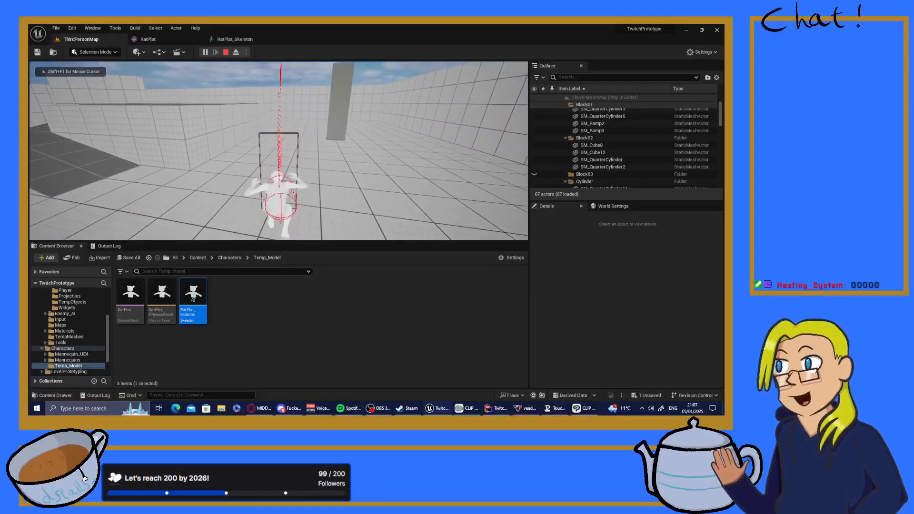
{"action": "key", "text": "d"}
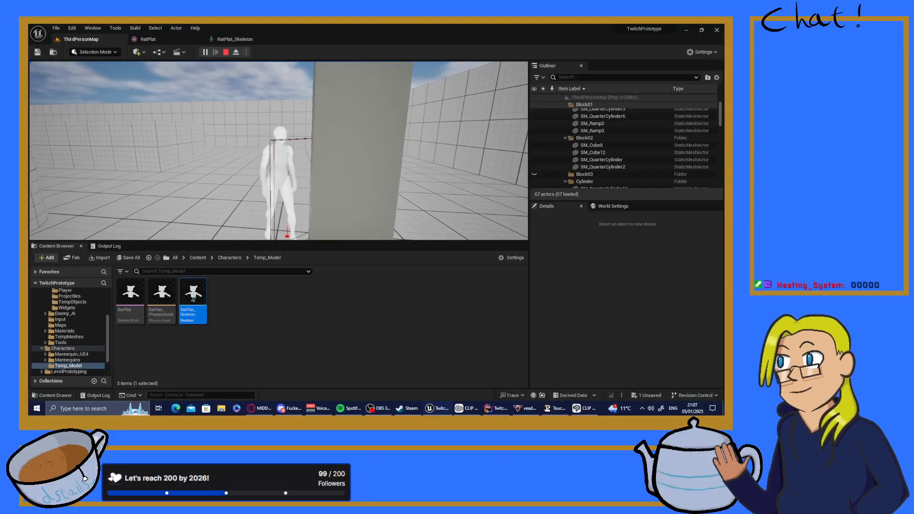
{"action": "key", "text": "a"}
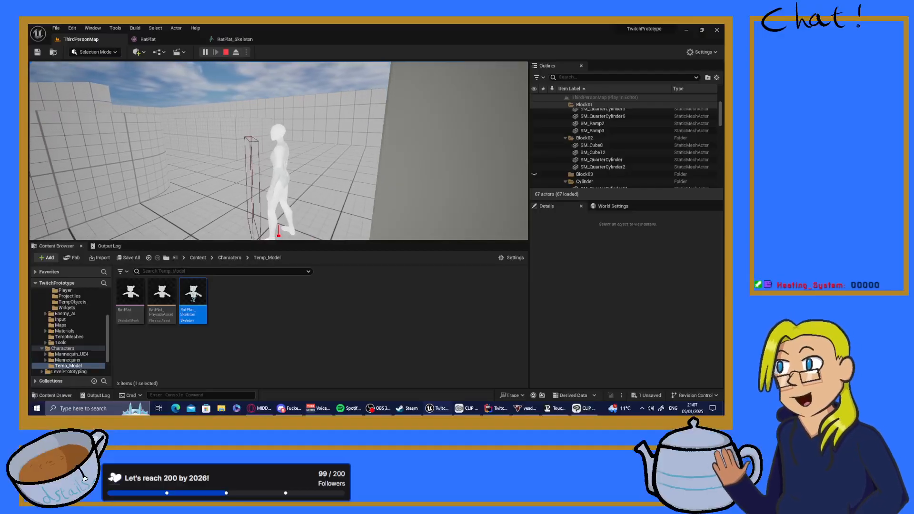
{"action": "key", "text": "w"}
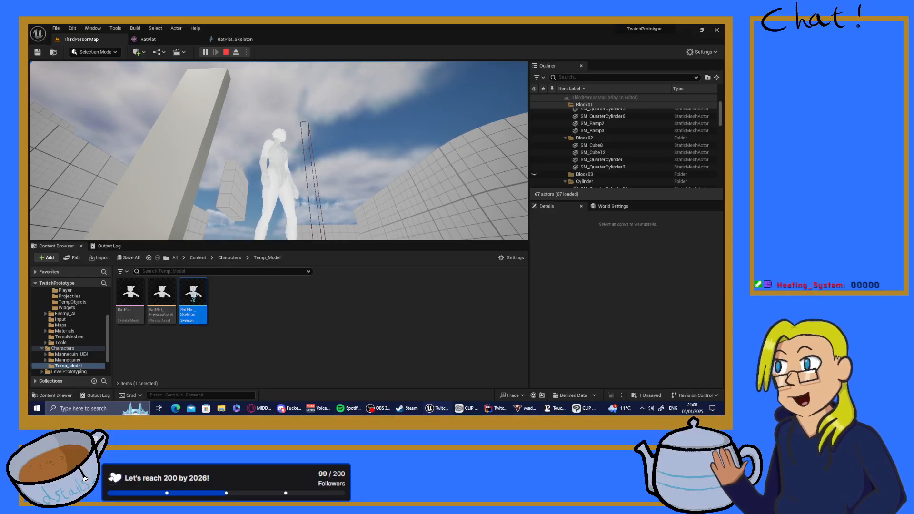
{"action": "key", "text": "w"}
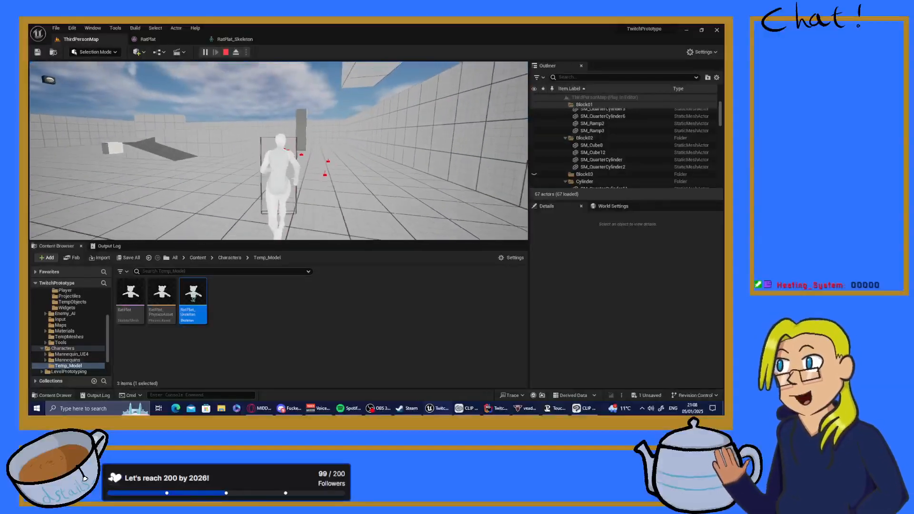
{"action": "key", "text": "space"}
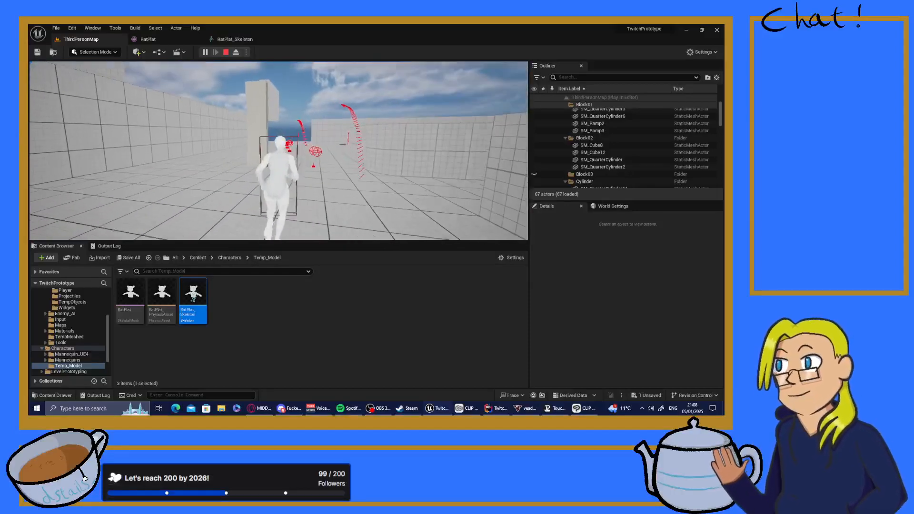
{"action": "key", "text": "Escape"}
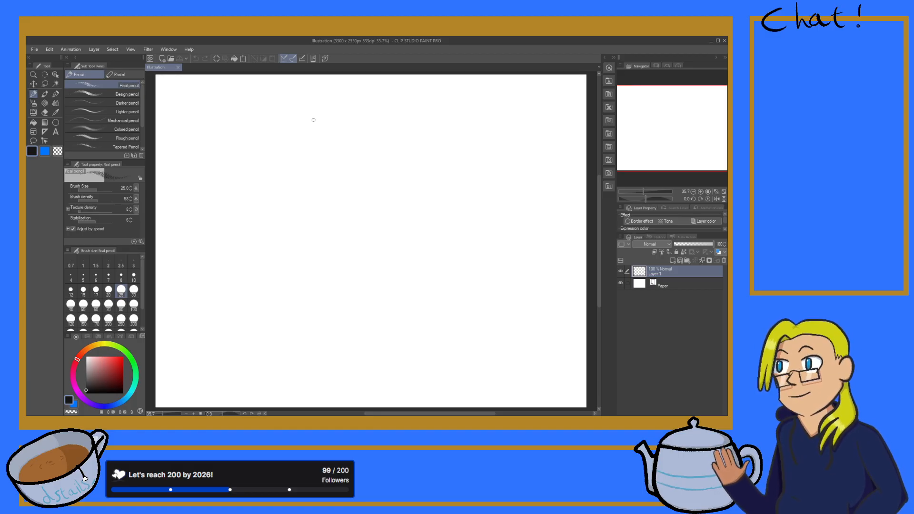
- Handwrite the heading "More Game Jams" with the Real pencil near the top centre of the blank canvas
{"action": "mouse_move", "coordinate": [307, 122]}
{"action": "left_mouse_down"}
{"action": "mouse_move", "coordinate": [310, 102]}
{"action": "mouse_move", "coordinate": [340, 114]}
{"action": "mouse_move", "coordinate": [390, 97]}
{"action": "mouse_move", "coordinate": [444, 107]}
{"action": "left_mouse_up"}
{"action": "mouse_move", "coordinate": [371, 126]}
{"action": "left_mouse_down"}
{"action": "mouse_move", "coordinate": [354, 150]}
{"action": "mouse_move", "coordinate": [407, 143]}
{"action": "left_mouse_up"}
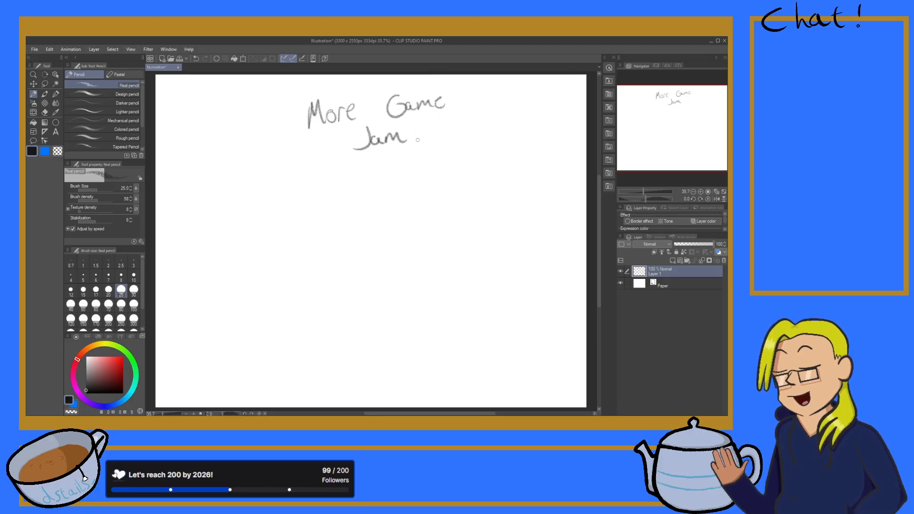
{"action": "left_click_drag", "start_coordinate": [418, 132], "coordinate": [408, 143]}
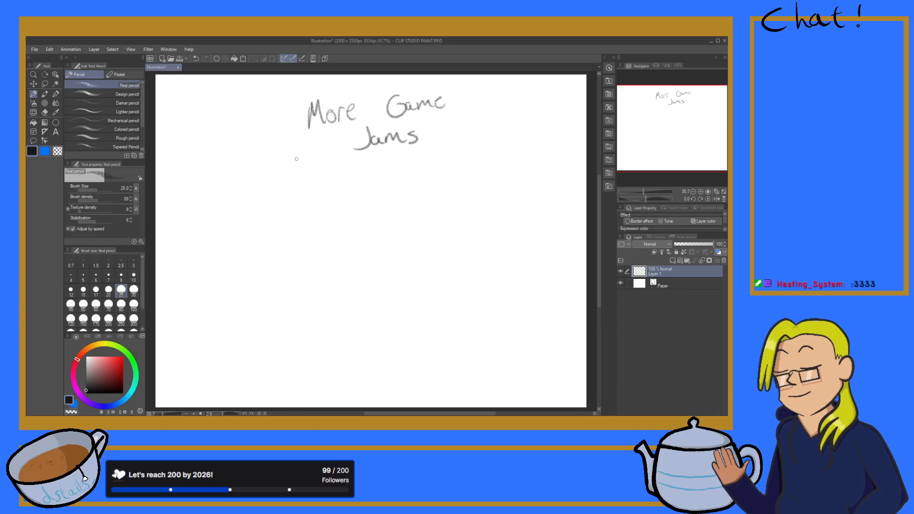
- Handwrite a dash bullet with the word "Global" beneath the heading
{"action": "left_click_drag", "start_coordinate": [293, 177], "coordinate": [330, 175]}
{"action": "mouse_move", "coordinate": [334, 165]}
{"action": "left_mouse_down"}
{"action": "mouse_move", "coordinate": [334, 181]}
{"action": "mouse_move", "coordinate": [351, 179]}
{"action": "left_mouse_up"}
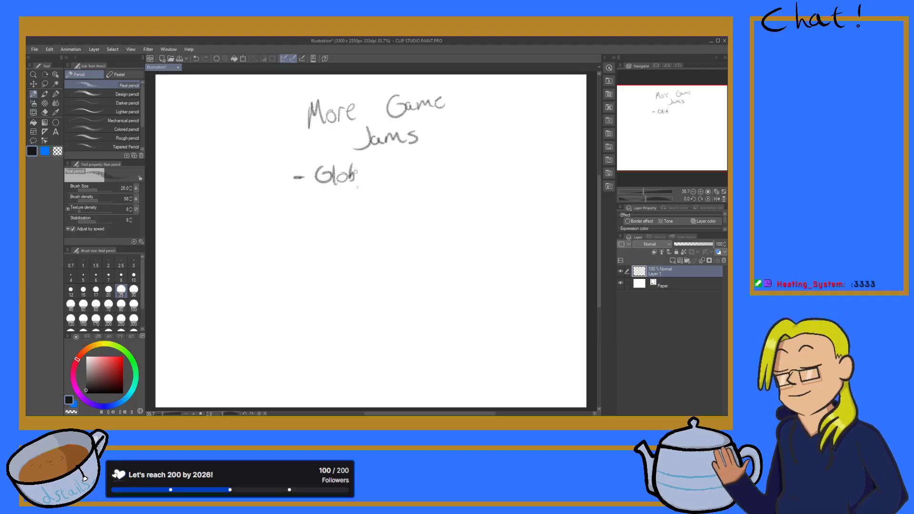
{"action": "left_click_drag", "start_coordinate": [360, 173], "coordinate": [369, 186]}
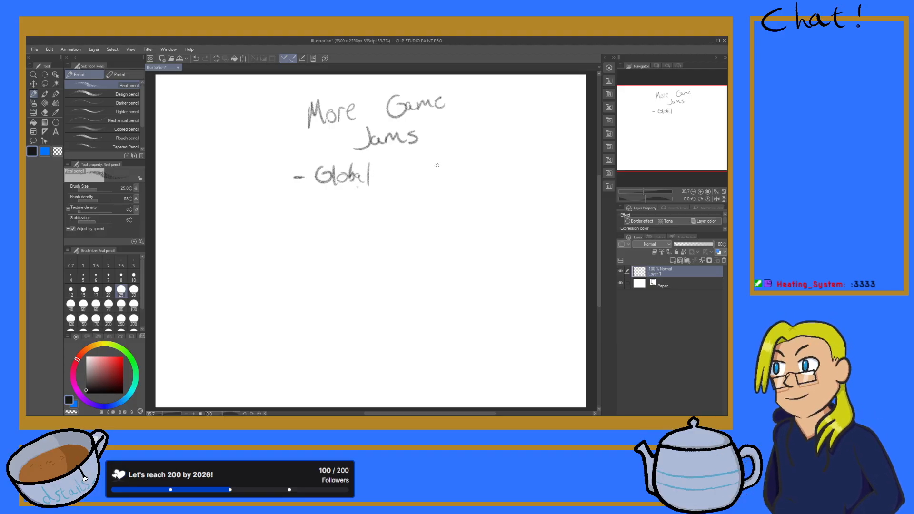
- Handwrite "Game Jam" after the word "Global" to complete the first bullet, and handwrite a second dash bullet beneath it
{"action": "mouse_move", "coordinate": [404, 166]}
{"action": "left_mouse_down"}
{"action": "mouse_move", "coordinate": [410, 179]}
{"action": "mouse_move", "coordinate": [436, 173]}
{"action": "left_mouse_up"}
{"action": "mouse_move", "coordinate": [448, 163]}
{"action": "left_mouse_down"}
{"action": "mouse_move", "coordinate": [439, 183]}
{"action": "mouse_move", "coordinate": [480, 175]}
{"action": "left_mouse_up"}
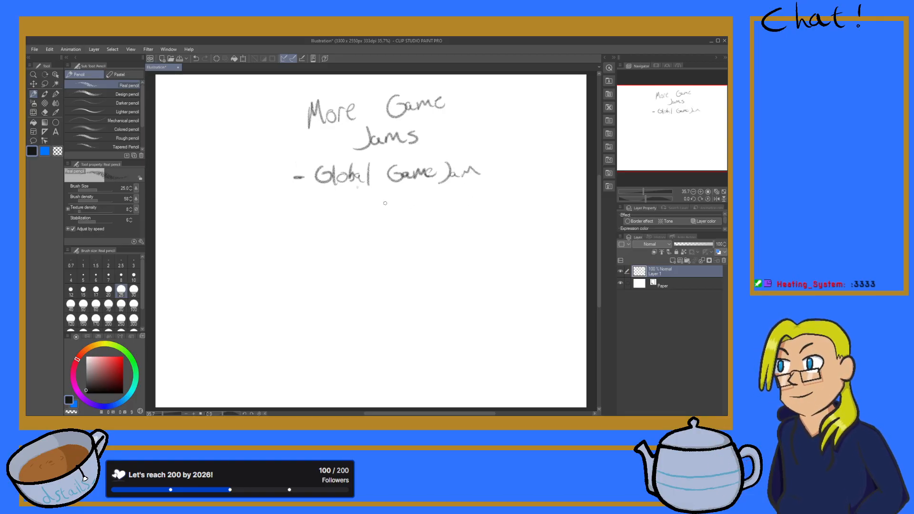
{"action": "left_click_drag", "start_coordinate": [293, 206], "coordinate": [313, 219]}
{"action": "left_click_drag", "start_coordinate": [312, 197], "coordinate": [355, 208]}
{"action": "mouse_move", "coordinate": [358, 193]}
{"action": "left_mouse_down"}
{"action": "mouse_move", "coordinate": [357, 206]}
{"action": "mouse_move", "coordinate": [397, 209]}
{"action": "mouse_move", "coordinate": [478, 200]}
{"action": "left_mouse_up"}
{"action": "mouse_move", "coordinate": [377, 215]}
{"action": "left_mouse_down"}
{"action": "mouse_move", "coordinate": [372, 227]}
{"action": "mouse_move", "coordinate": [383, 230]}
{"action": "mouse_move", "coordinate": [413, 223]}
{"action": "left_mouse_up"}
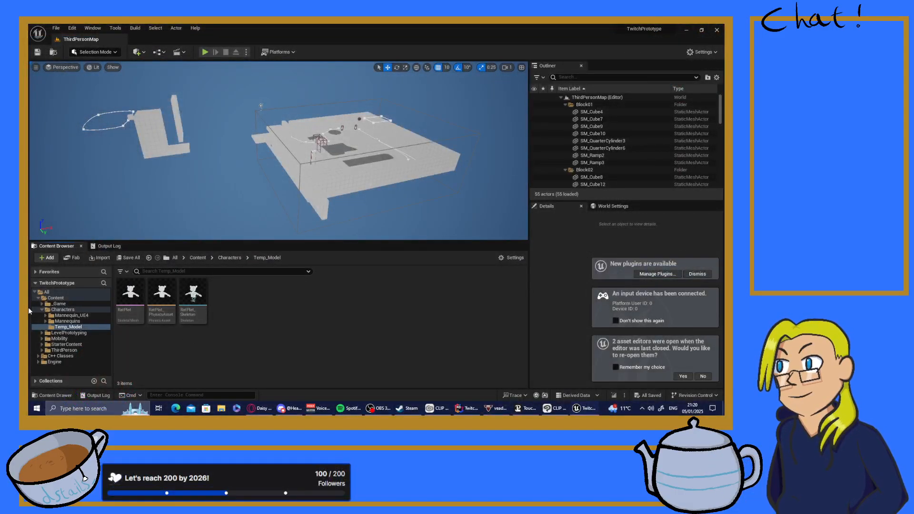
{"action": "right_click", "coordinate": [324, 294]}
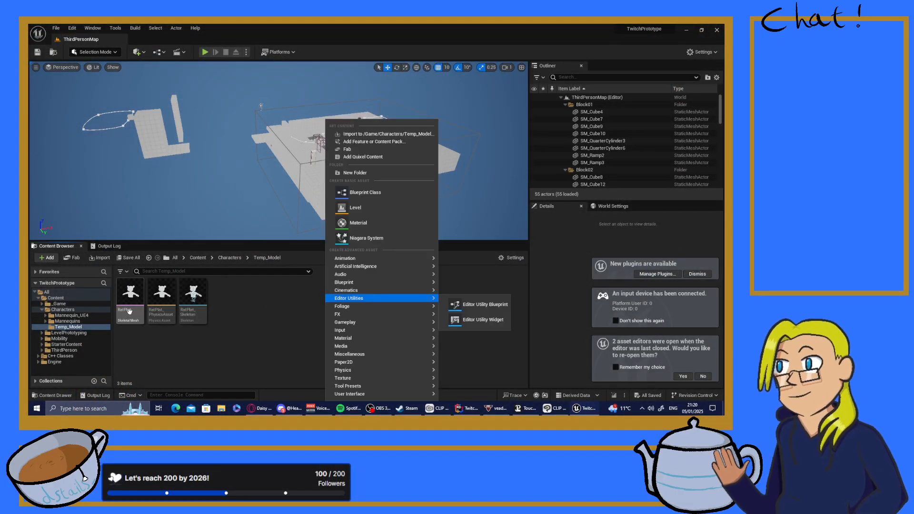
{"action": "left_click", "coordinate": [319, 337]}
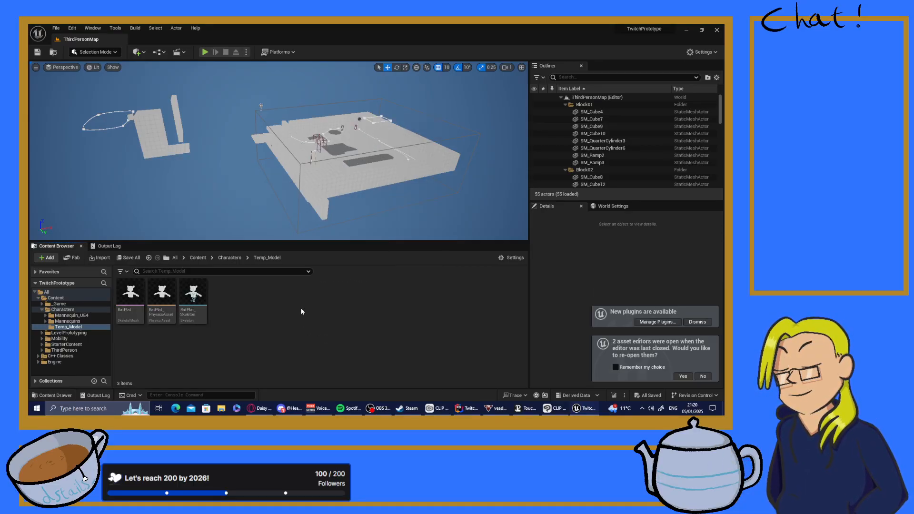
{"action": "right_click", "coordinate": [264, 319]}
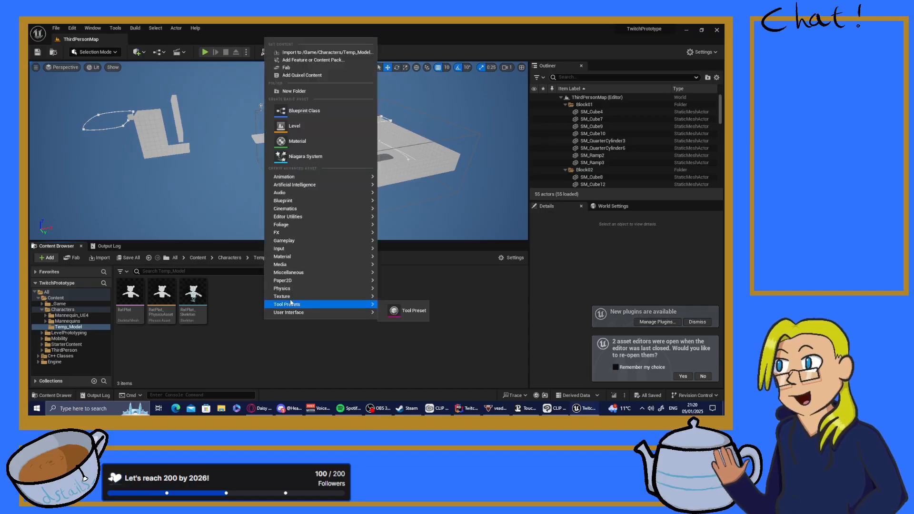
{"action": "left_click", "coordinate": [253, 357]}
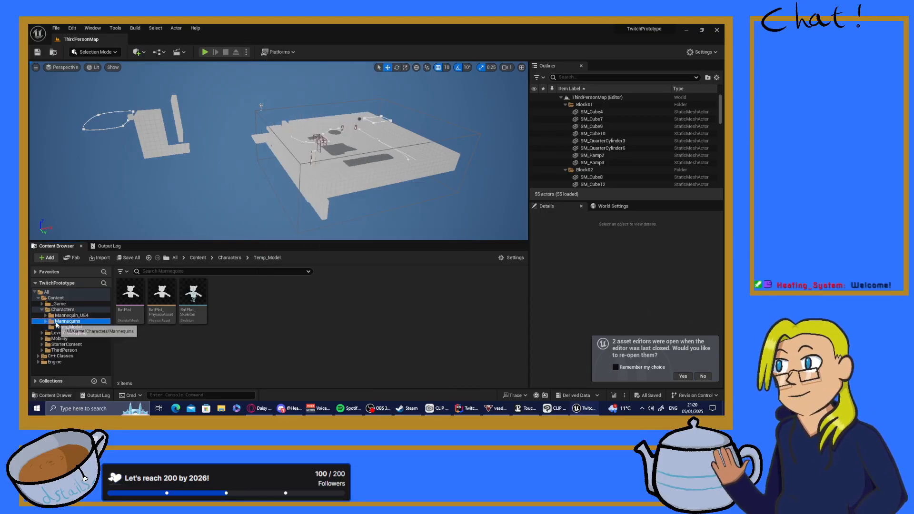
- Look through the Meshes folder of the Mannequins character content, and return to the Temp_Model folder
{"action": "left_click", "coordinate": [68, 321]}
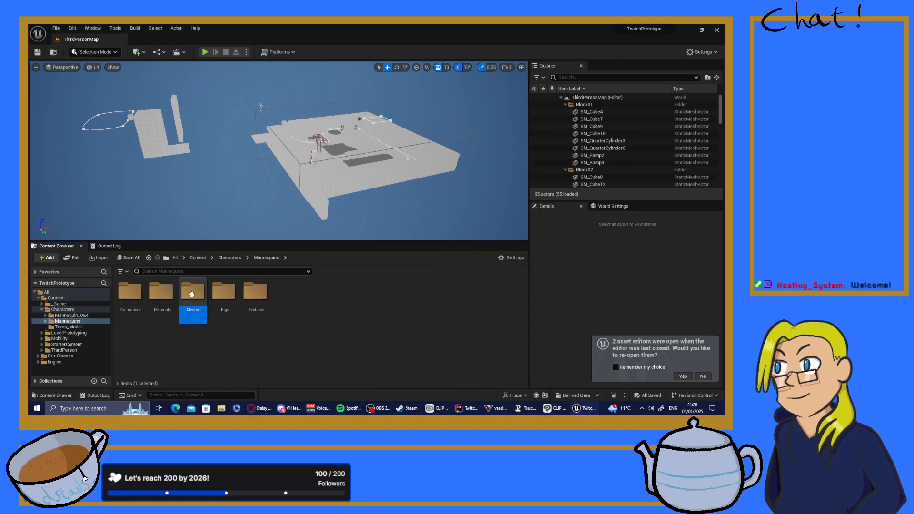
{"action": "double_click", "coordinate": [193, 292]}
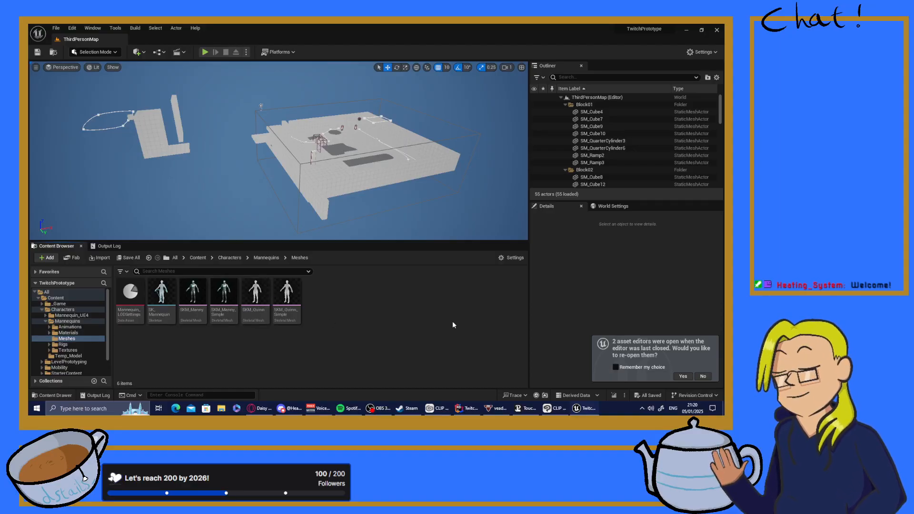
{"action": "scroll", "coordinate": [91, 324], "scroll_direction": "down", "scroll_amount": 1}
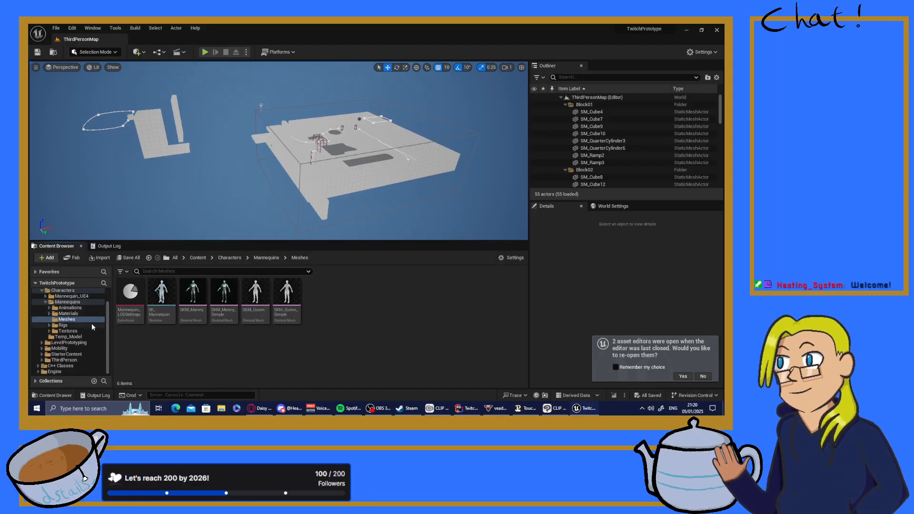
{"action": "left_click", "coordinate": [76, 337]}
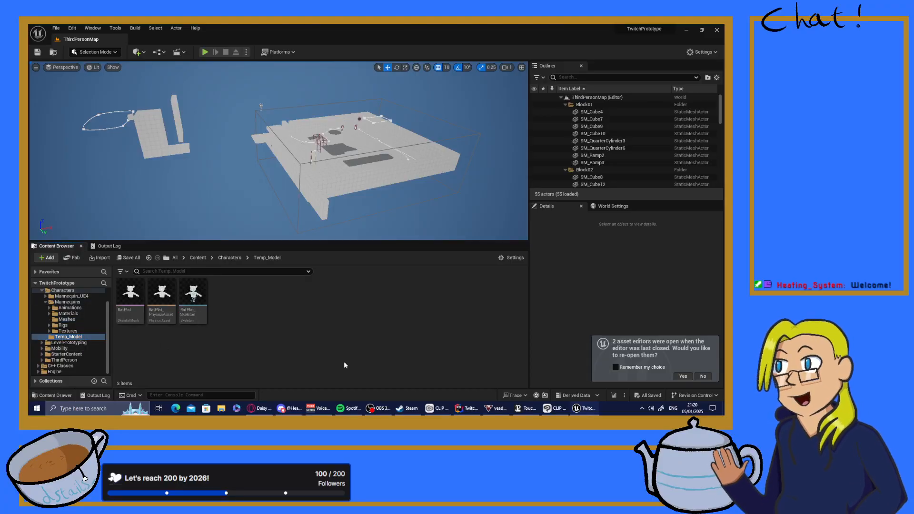
{"action": "right_click", "coordinate": [291, 309]}
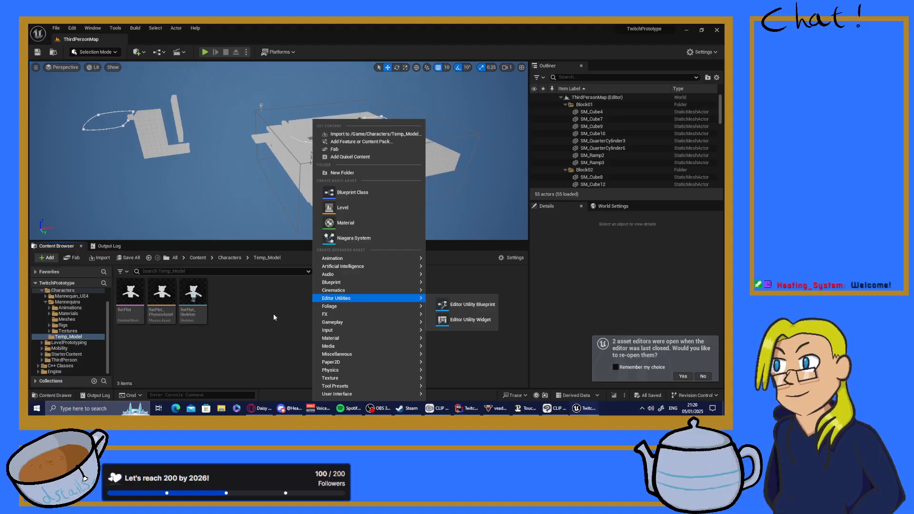
{"action": "mouse_move", "coordinate": [370, 258]}
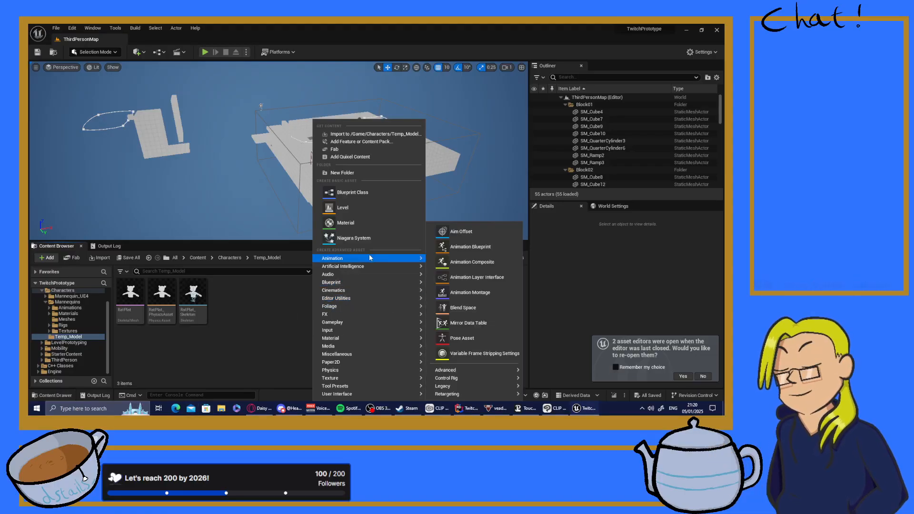
{"action": "mouse_move", "coordinate": [471, 371]}
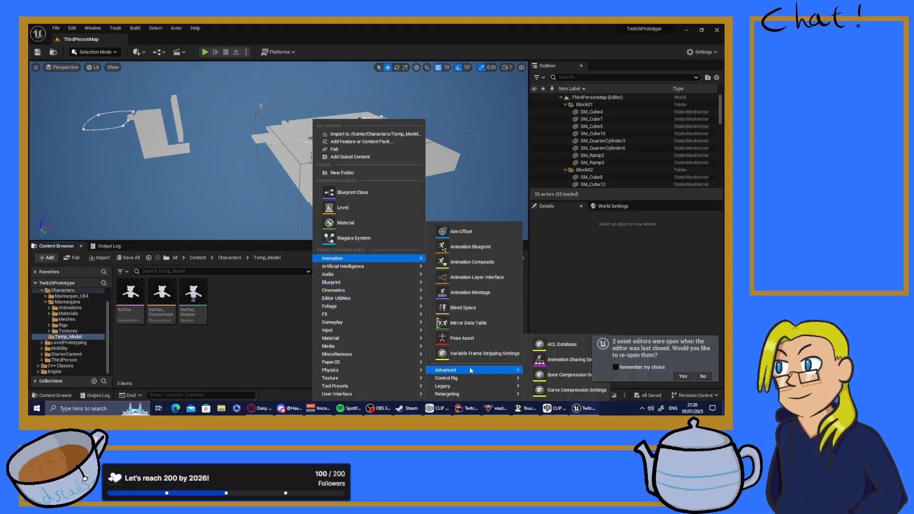
{"action": "left_click", "coordinate": [291, 314]}
- Create an IK Rig asset named IKR_RatPlat in the Temp_Model folder
{"action": "right_click", "coordinate": [256, 285]}
{"action": "mouse_move", "coordinate": [256, 285]}
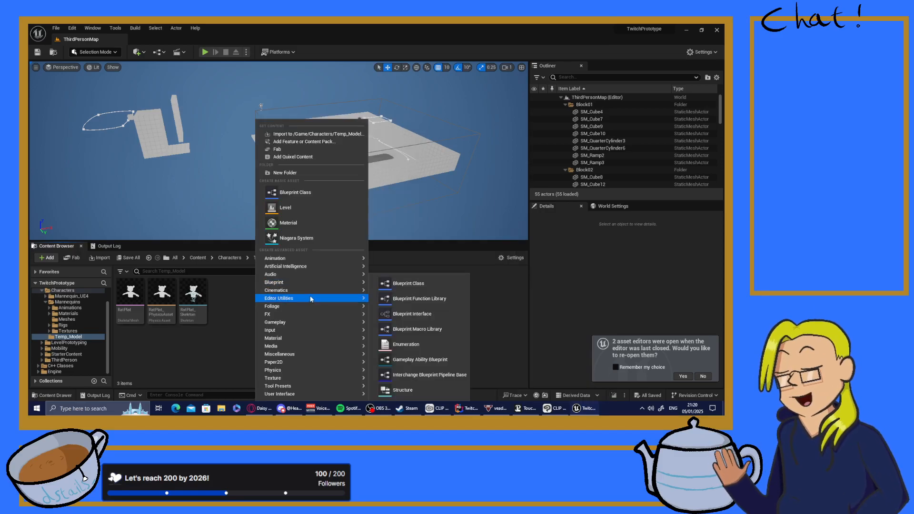
{"action": "mouse_move", "coordinate": [313, 259]}
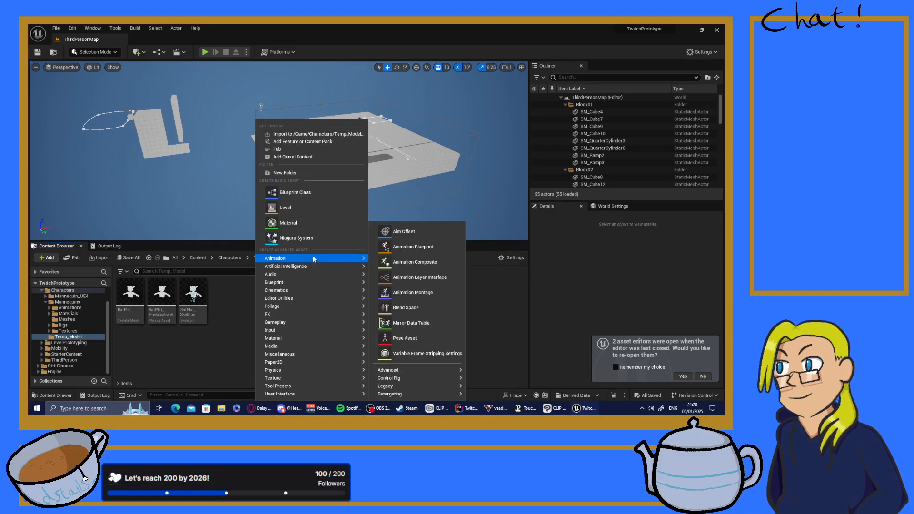
{"action": "mouse_move", "coordinate": [412, 394]}
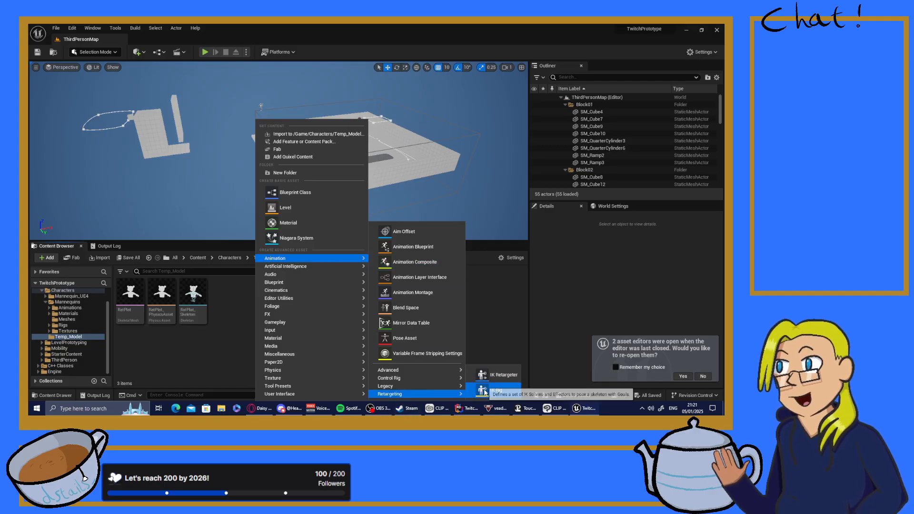
{"action": "left_click", "coordinate": [485, 392]}
{"action": "type", "text": "IKR"}
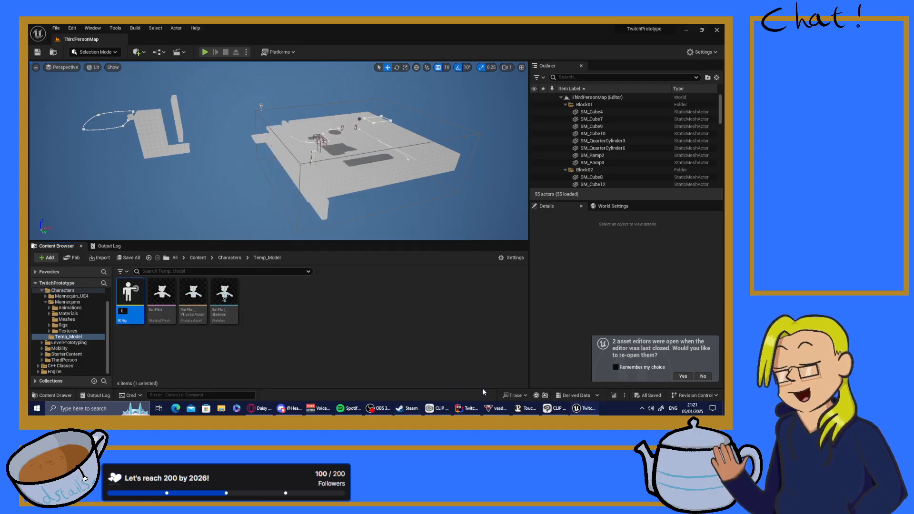
{"action": "type", "text": "_RatPlat"}
{"action": "key", "text": "Return"}
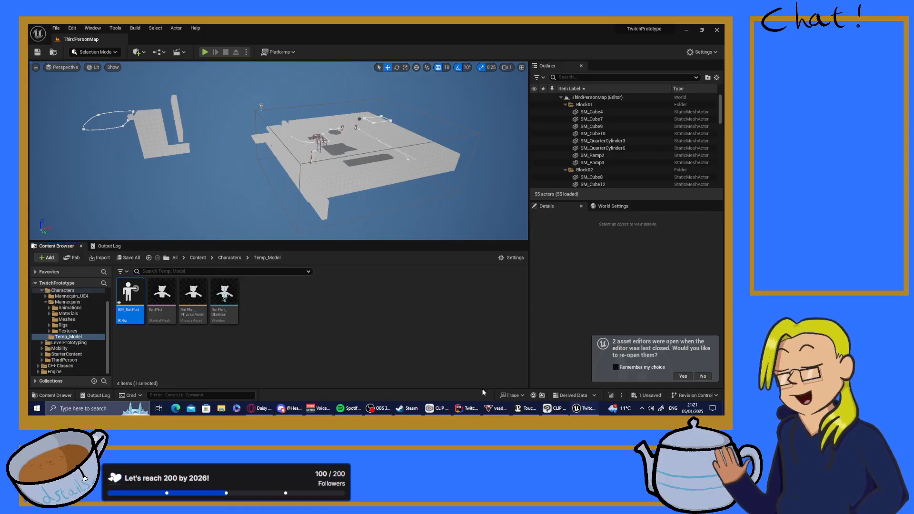
- Open IKR_RatPlat, dock its window with the main editor, inspect its asset browser, preview scene settings and hierarchy, and close it
{"action": "double_click", "coordinate": [129, 297]}
{"action": "left_click_drag", "start_coordinate": [259, 139], "coordinate": [210, 39]}
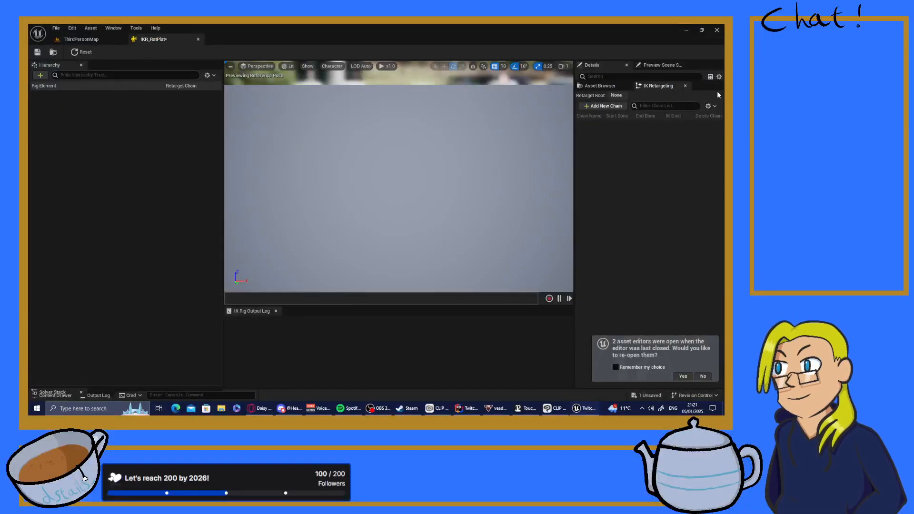
{"action": "left_click", "coordinate": [601, 86]}
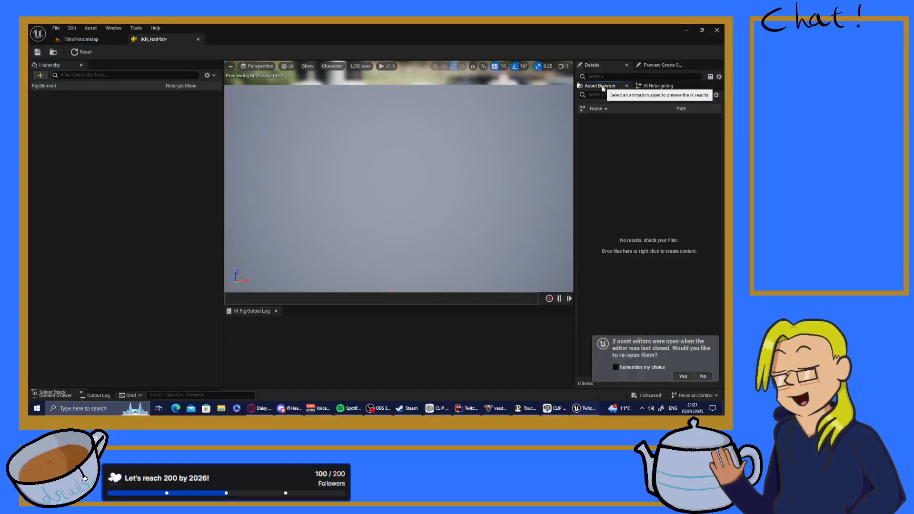
{"action": "left_click", "coordinate": [661, 65]}
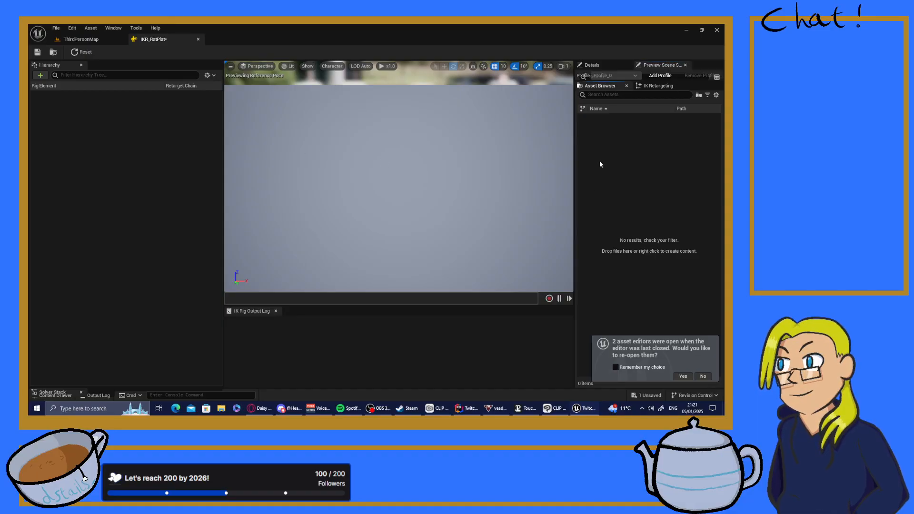
{"action": "left_click", "coordinate": [114, 158]}
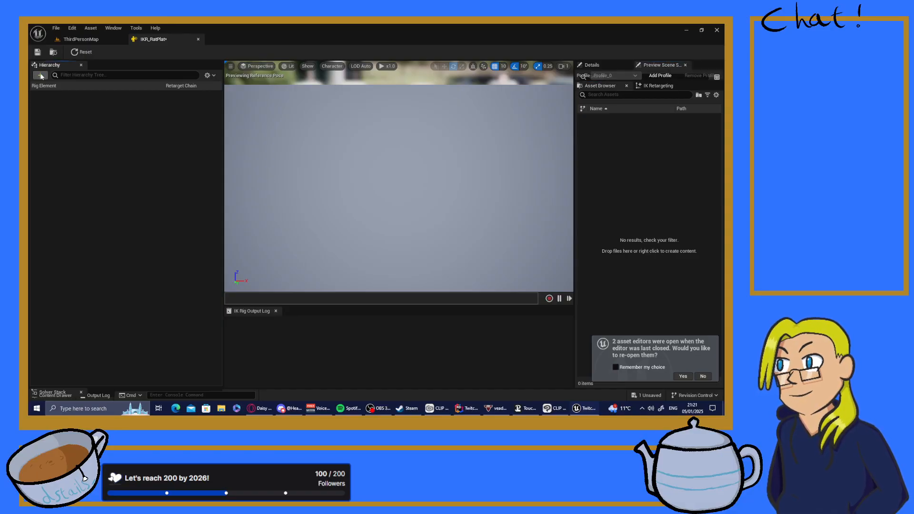
{"action": "left_click", "coordinate": [198, 39]}
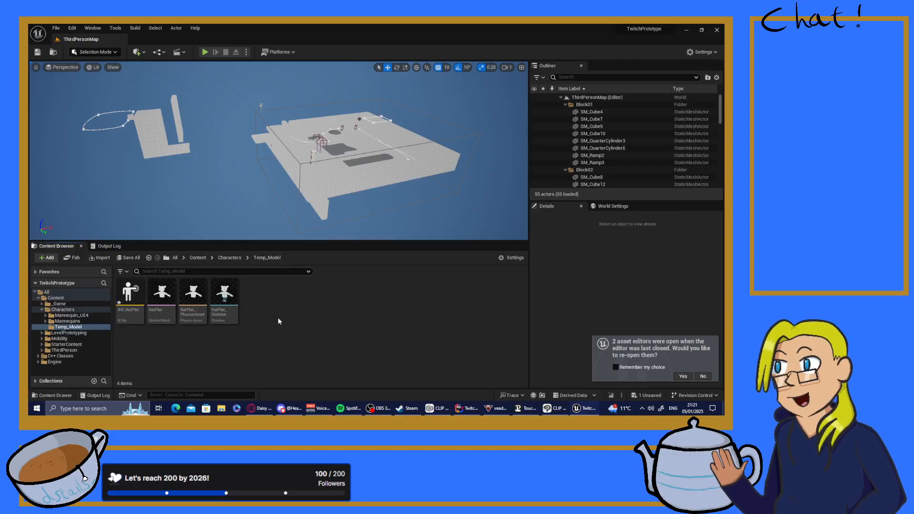
- Briefly reopen and close the IKR_RatPlat rig, and force-delete the asset from the Temp_Model folder
{"action": "left_click", "coordinate": [138, 311]}
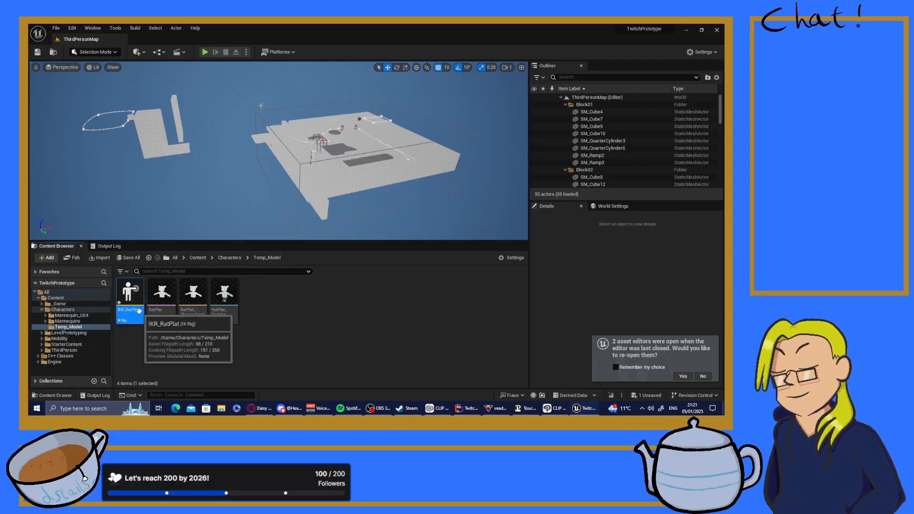
{"action": "double_click", "coordinate": [139, 310]}
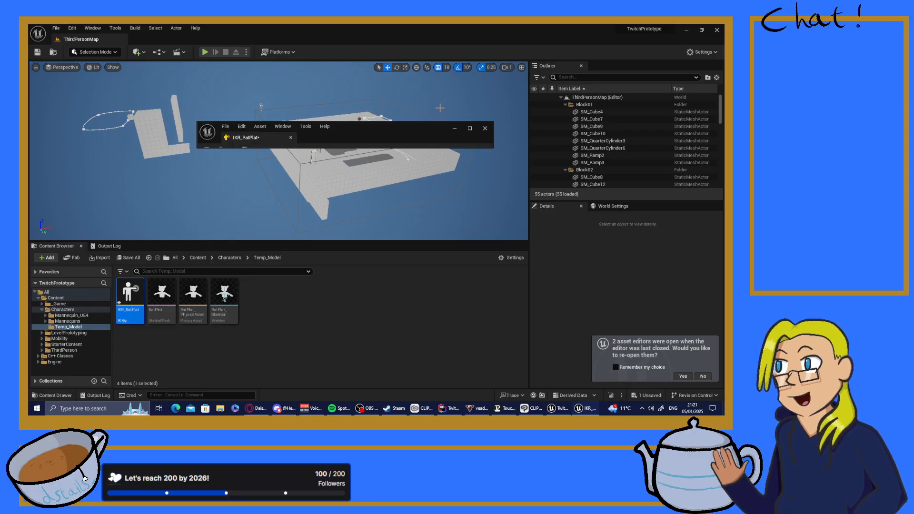
{"action": "left_click", "coordinate": [485, 128]}
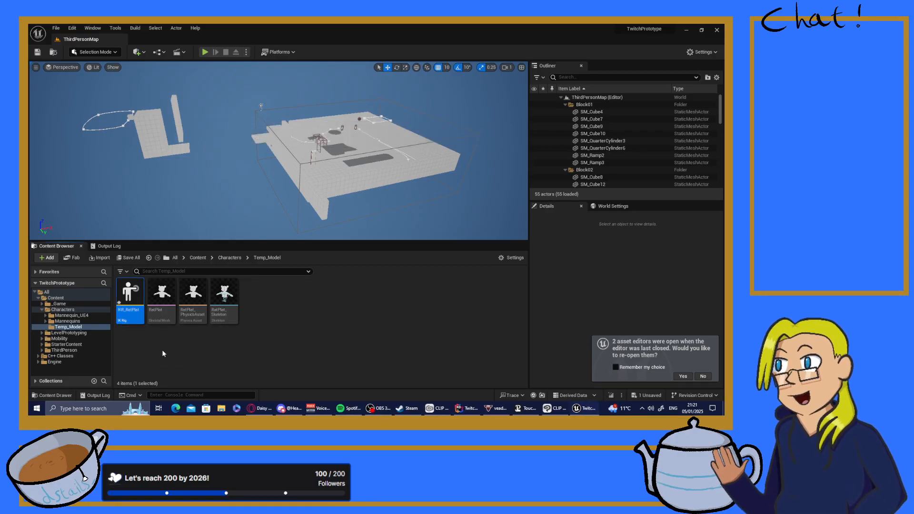
{"action": "key", "text": "Delete"}
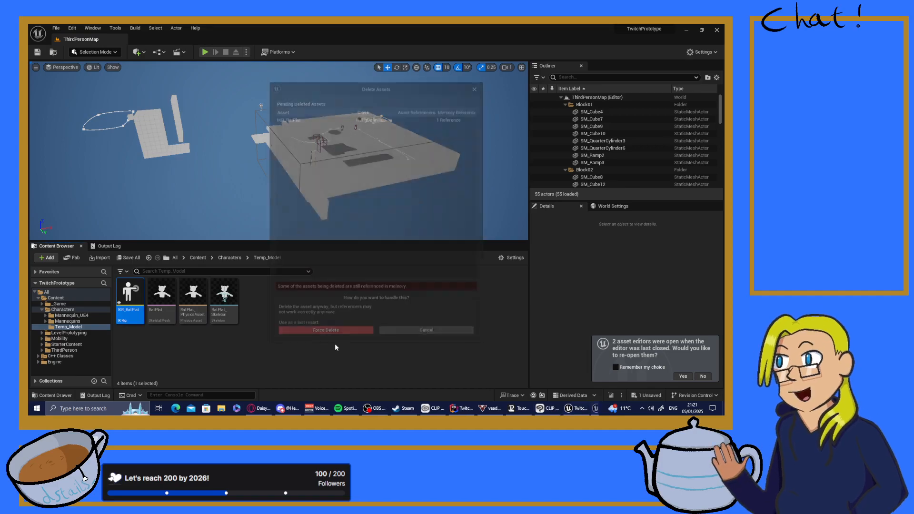
{"action": "left_click", "coordinate": [317, 335]}
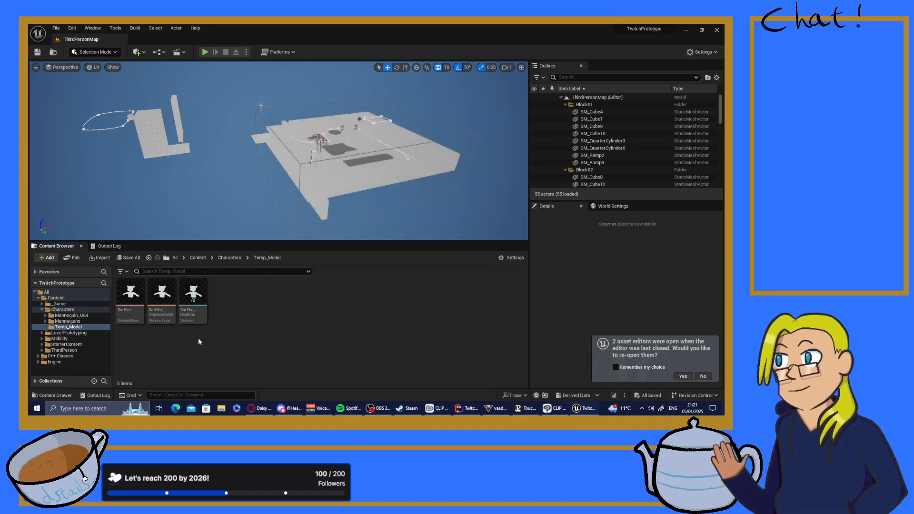
- Create a new IK Rig asset in the Temp_Model folder, keeping its default name
{"action": "right_click", "coordinate": [262, 307]}
{"action": "mouse_move", "coordinate": [332, 295]}
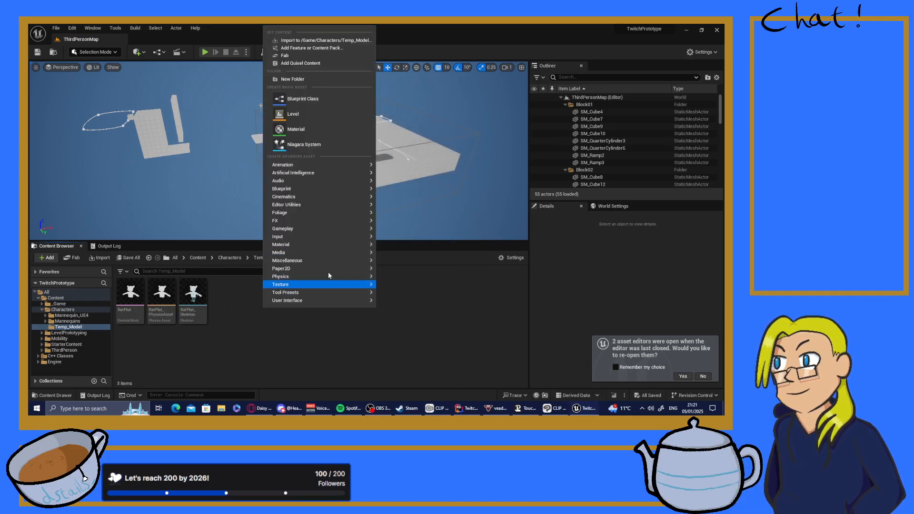
{"action": "mouse_move", "coordinate": [289, 165]}
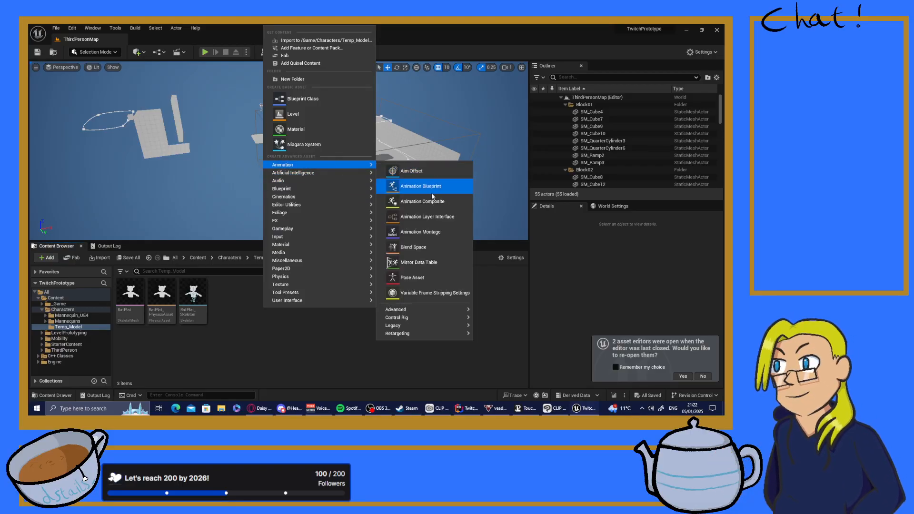
{"action": "mouse_move", "coordinate": [415, 334]}
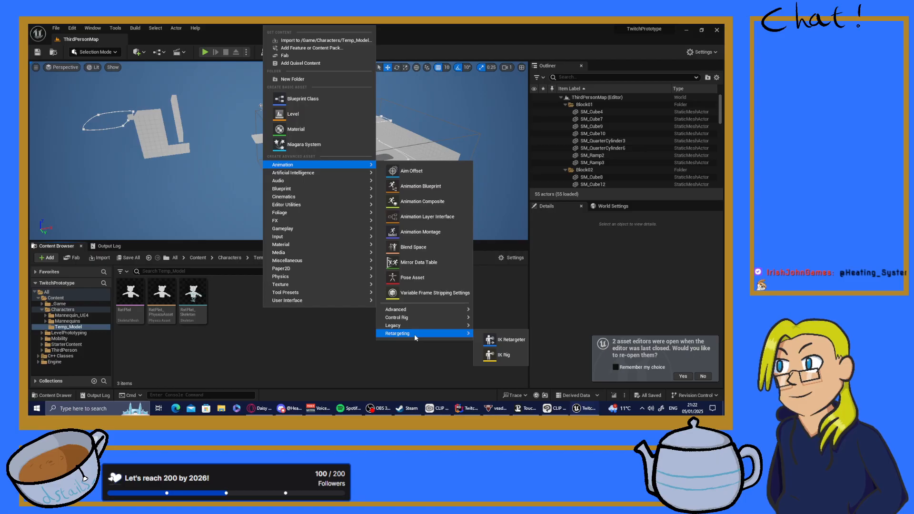
{"action": "left_click", "coordinate": [499, 356]}
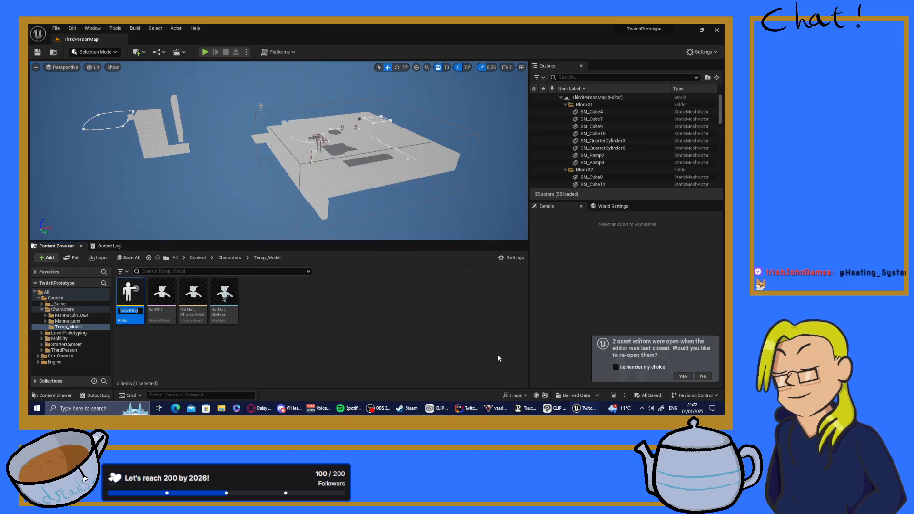
{"action": "key", "text": "Return"}
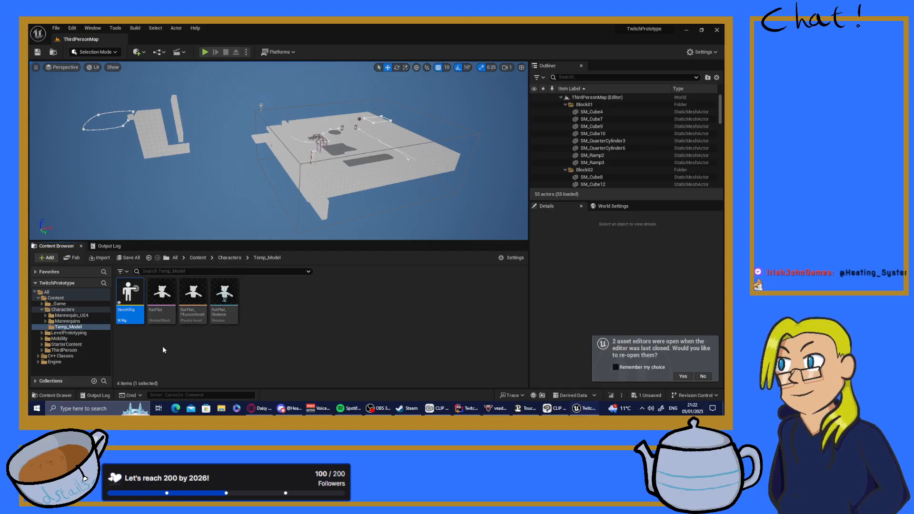
- Check the asset actions for RatPlat_Skeleton, and open NewIKRig to examine its details, asset browser and IK retargeting options
{"action": "right_click", "coordinate": [233, 301]}
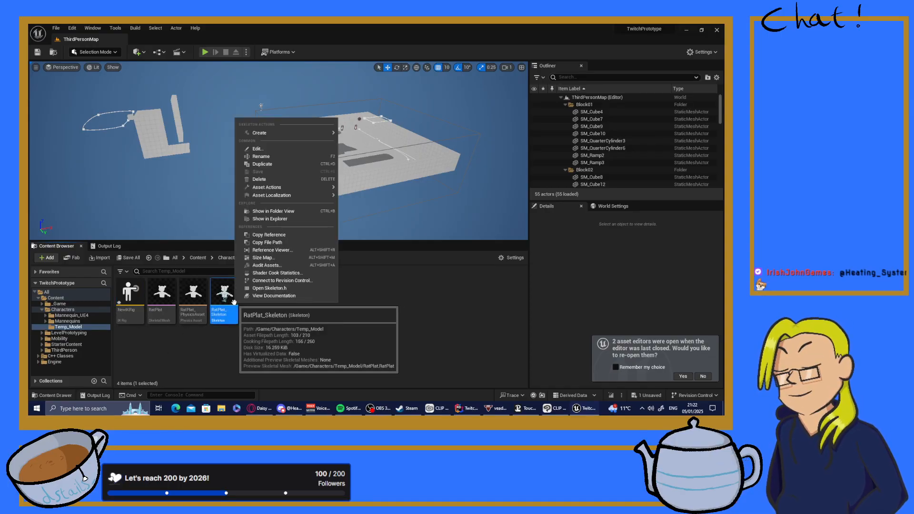
{"action": "mouse_move", "coordinate": [305, 187]}
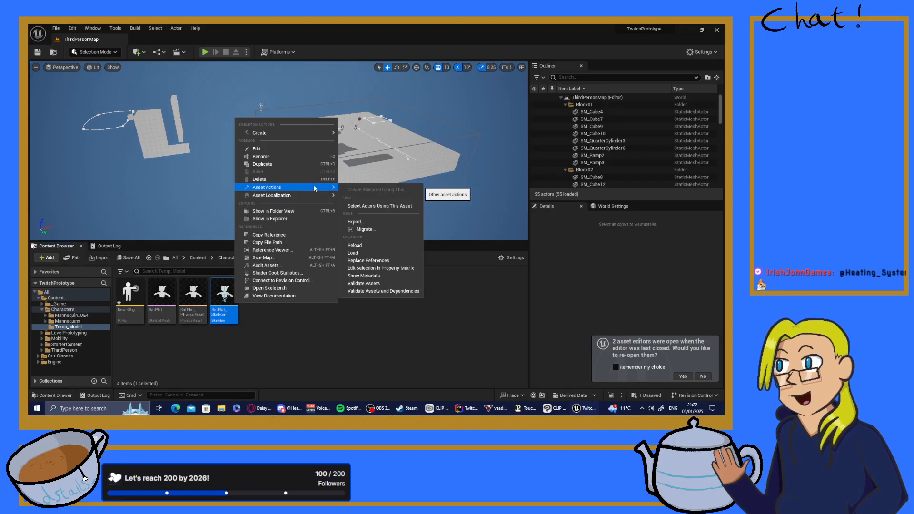
{"action": "double_click", "coordinate": [130, 292]}
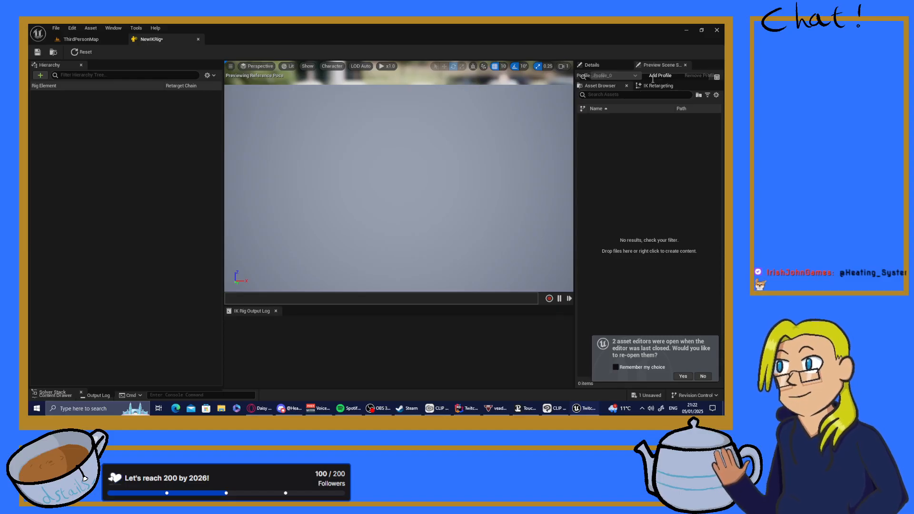
{"action": "left_click", "coordinate": [617, 68]}
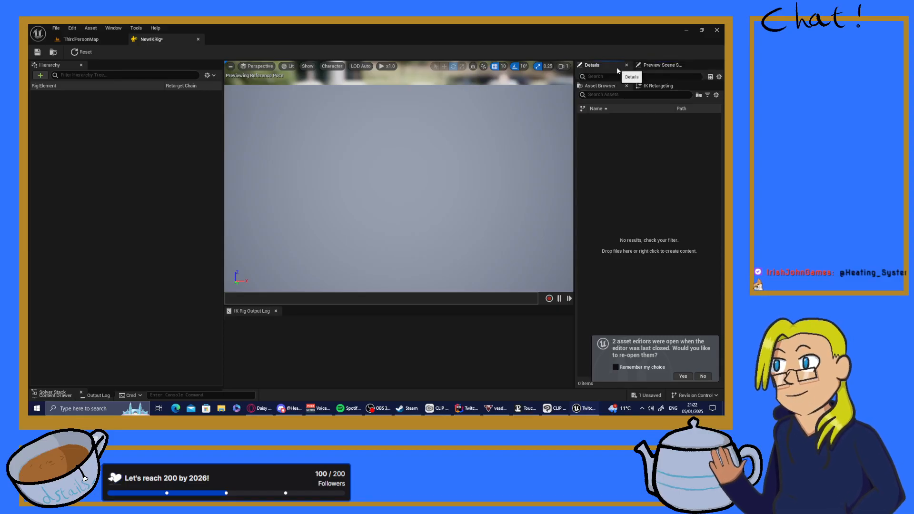
{"action": "left_click", "coordinate": [645, 86]}
{"action": "left_click", "coordinate": [602, 87]}
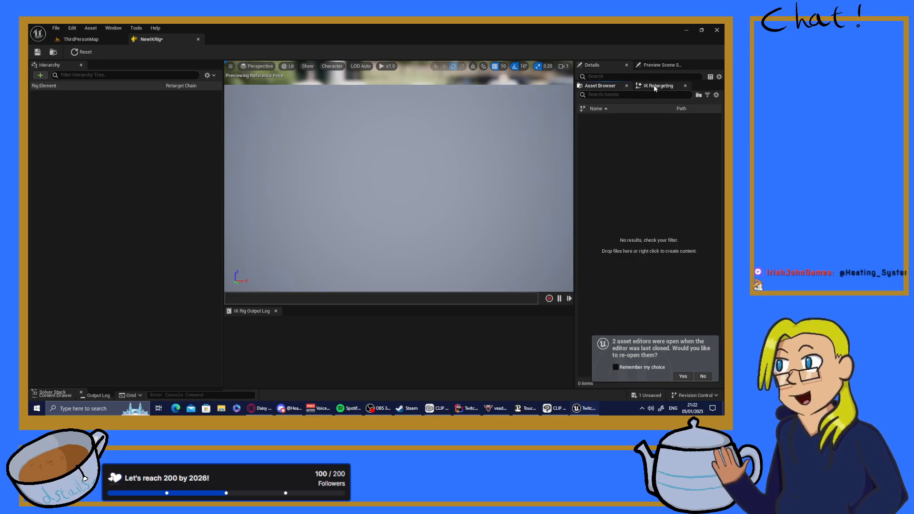
{"action": "left_click", "coordinate": [657, 86]}
{"action": "left_click", "coordinate": [603, 107]}
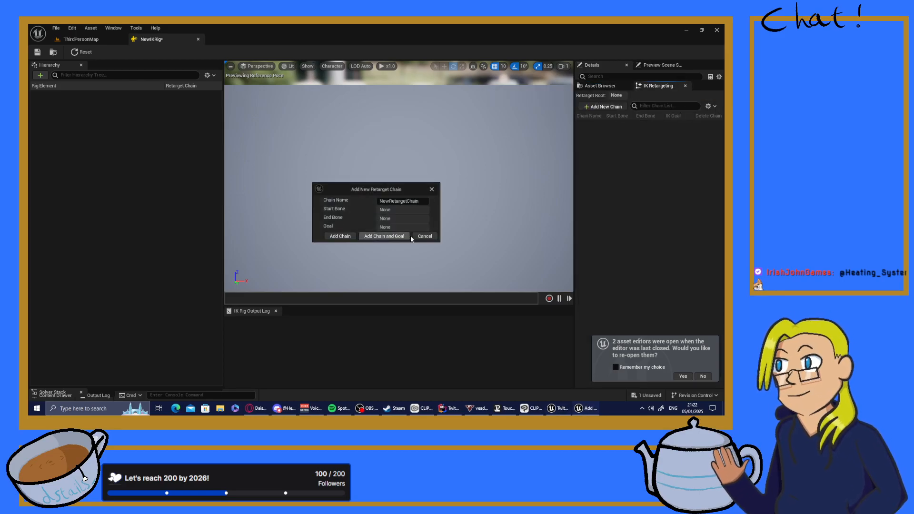
{"action": "left_click", "coordinate": [423, 236]}
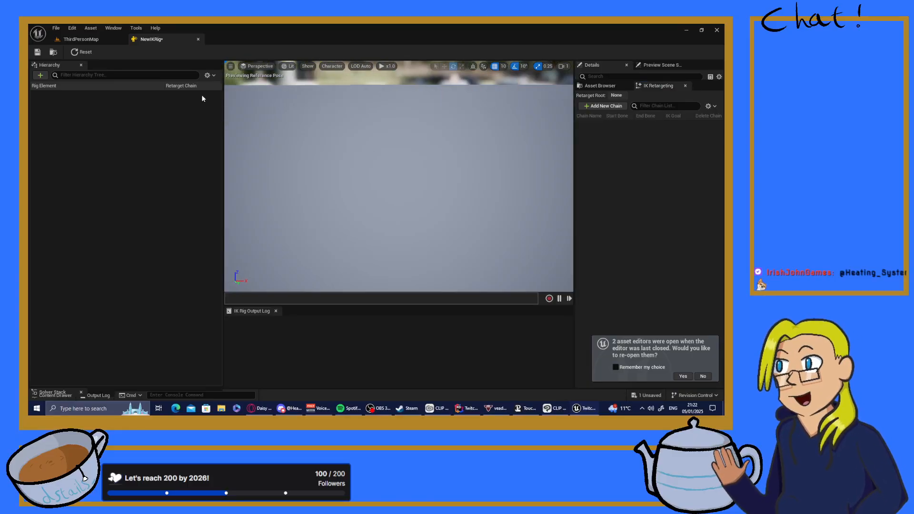
- Check the add and filter options of the NewIKRig bone hierarchy, and close the rig
{"action": "left_click", "coordinate": [36, 75]}
{"action": "left_click", "coordinate": [175, 164]}
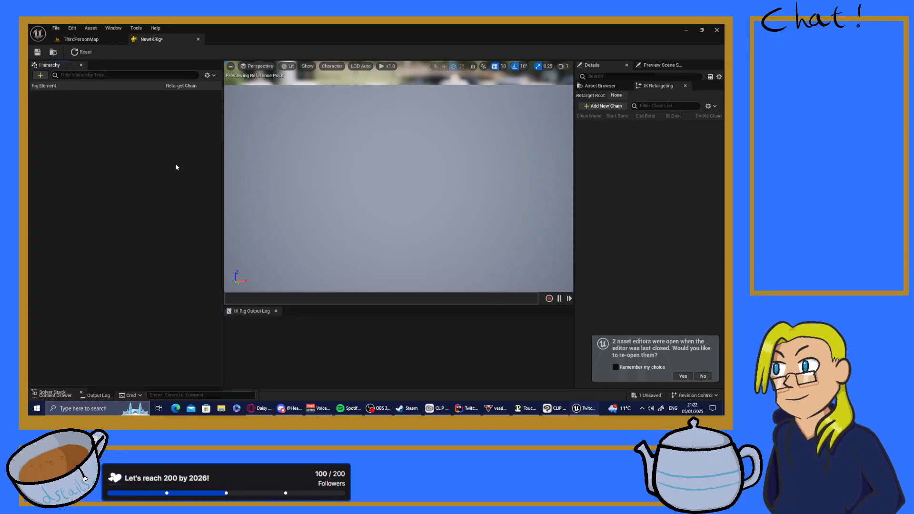
{"action": "left_click", "coordinate": [214, 74]}
{"action": "left_click", "coordinate": [215, 74]}
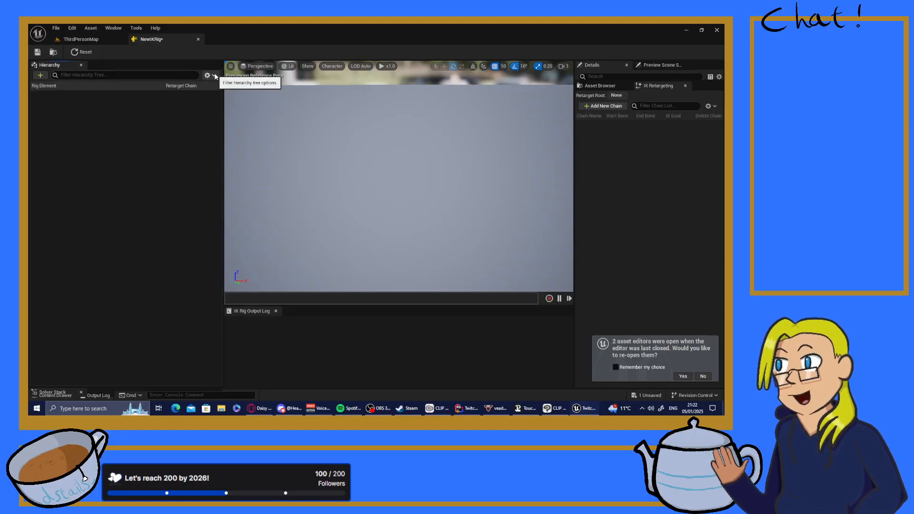
{"action": "left_click", "coordinate": [198, 39]}
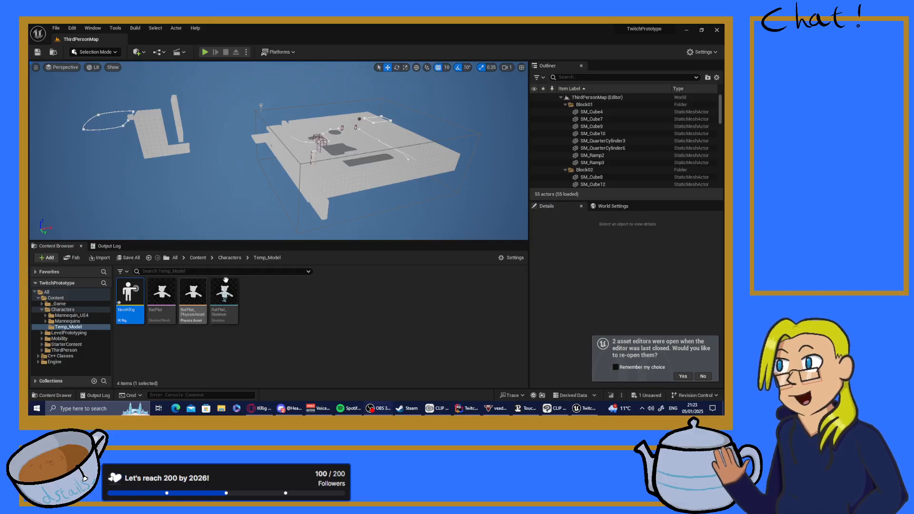
- Reopen NewIKRig and examine its preview scene settings, details, property matrix and retarget chain filters
{"action": "double_click", "coordinate": [128, 295]}
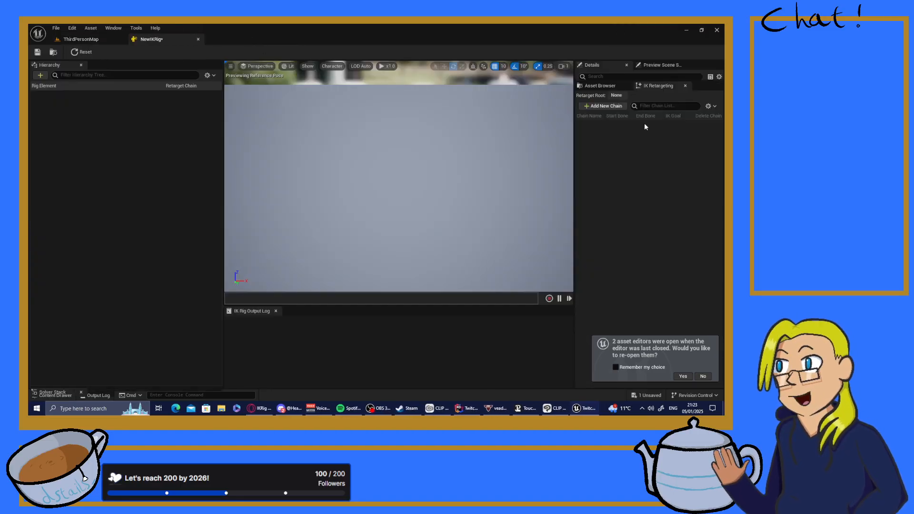
{"action": "left_click", "coordinate": [674, 64]}
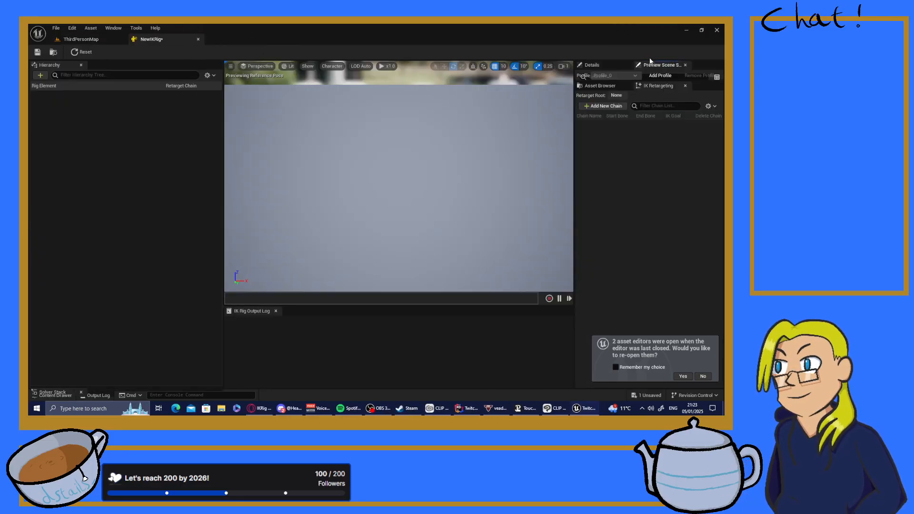
{"action": "left_click", "coordinate": [597, 65]}
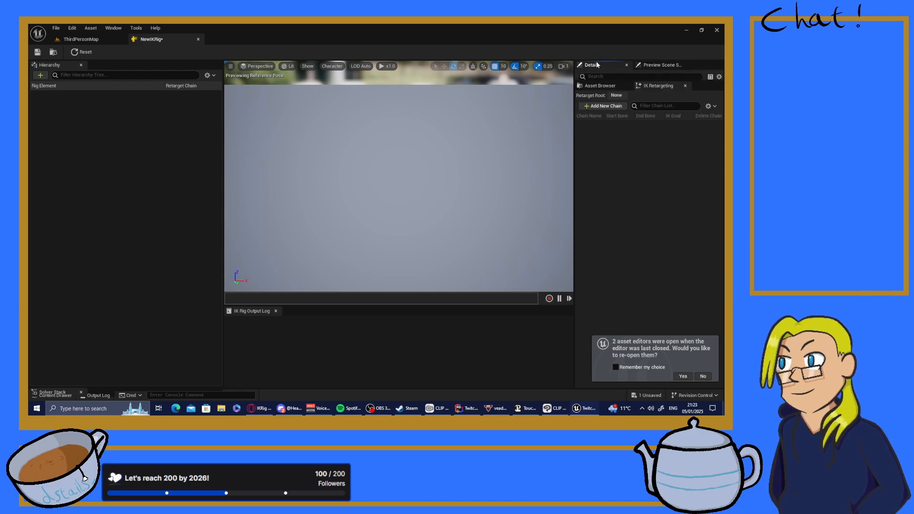
{"action": "left_click", "coordinate": [710, 78]}
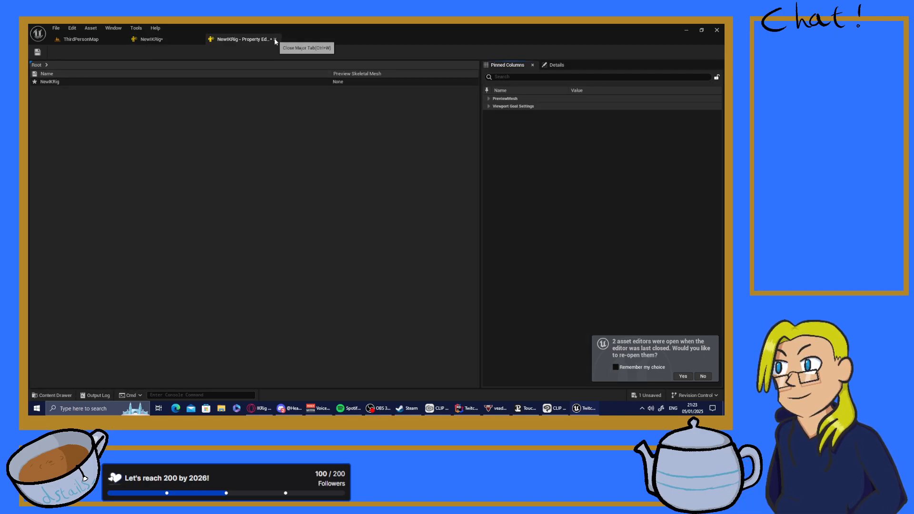
{"action": "left_click", "coordinate": [275, 40]}
{"action": "left_click", "coordinate": [719, 77]}
{"action": "left_click", "coordinate": [719, 78]}
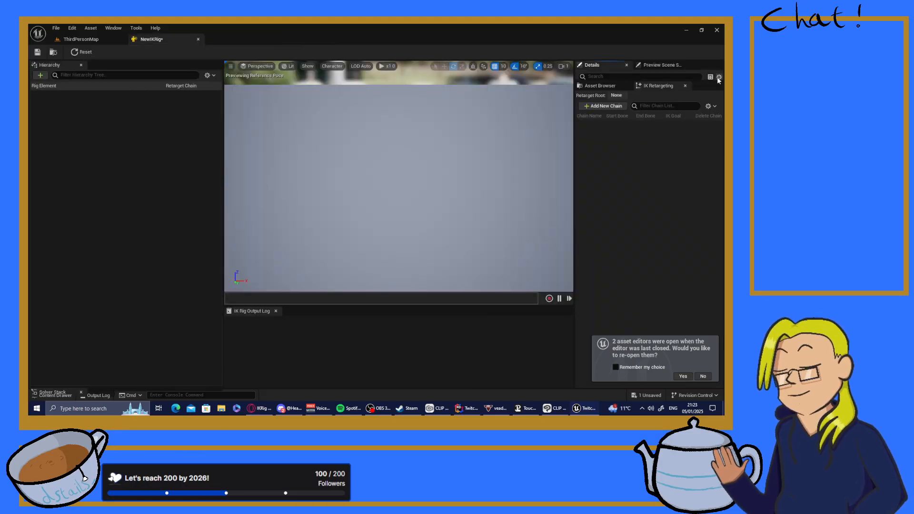
{"action": "left_click", "coordinate": [714, 106]}
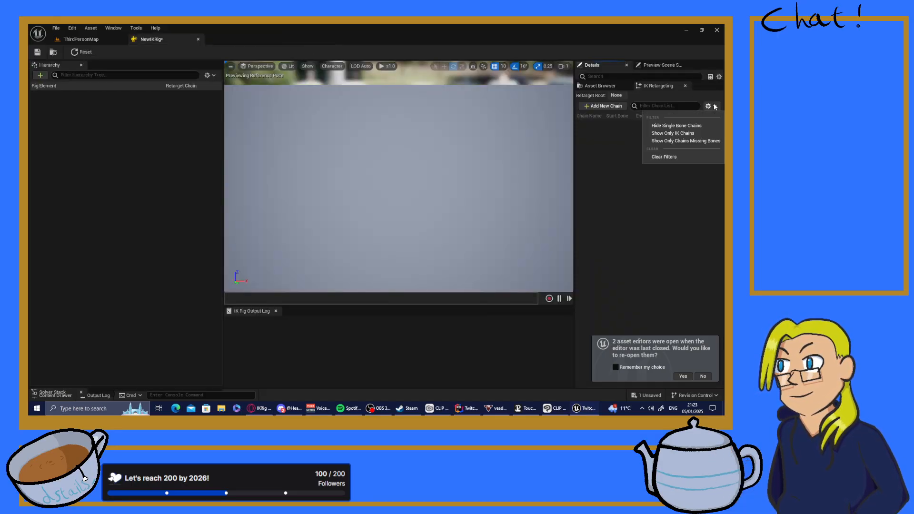
{"action": "left_click", "coordinate": [715, 107]}
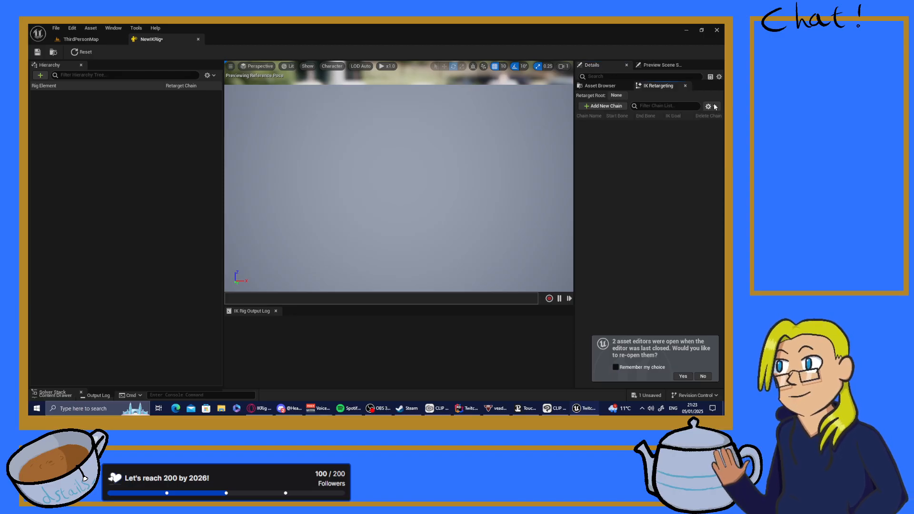
- Enlarge the rig's details area and set its preview skeletal mesh to RatPlat
{"action": "left_click", "coordinate": [618, 85]}
{"action": "left_click_drag", "start_coordinate": [630, 80], "coordinate": [620, 270]}
{"action": "left_click", "coordinate": [677, 99]}
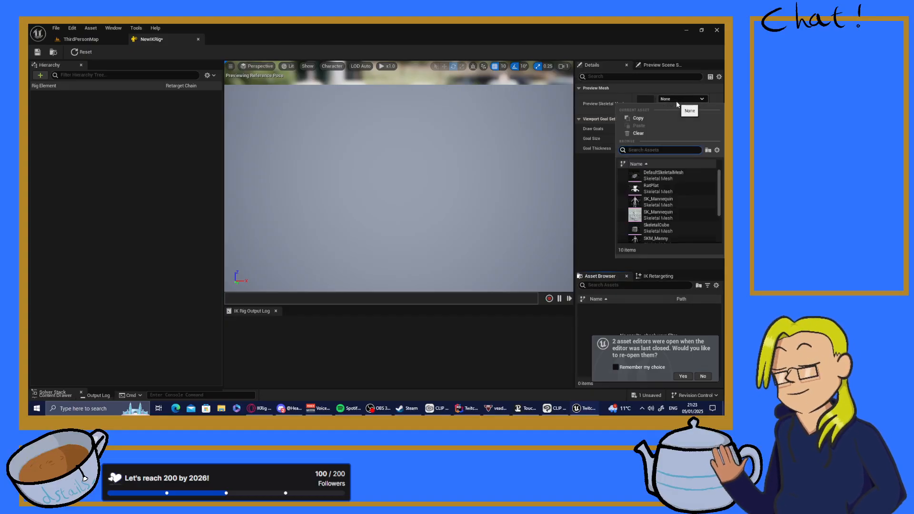
{"action": "left_click", "coordinate": [656, 188]}
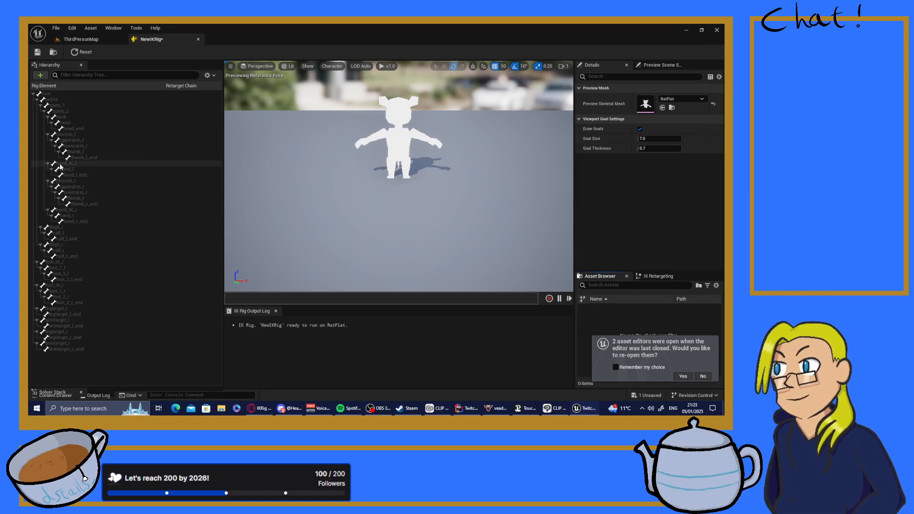
- Inspect the hand_l_end bone on the RatPlat model from a closer, angled view
{"action": "left_click", "coordinate": [67, 174]}
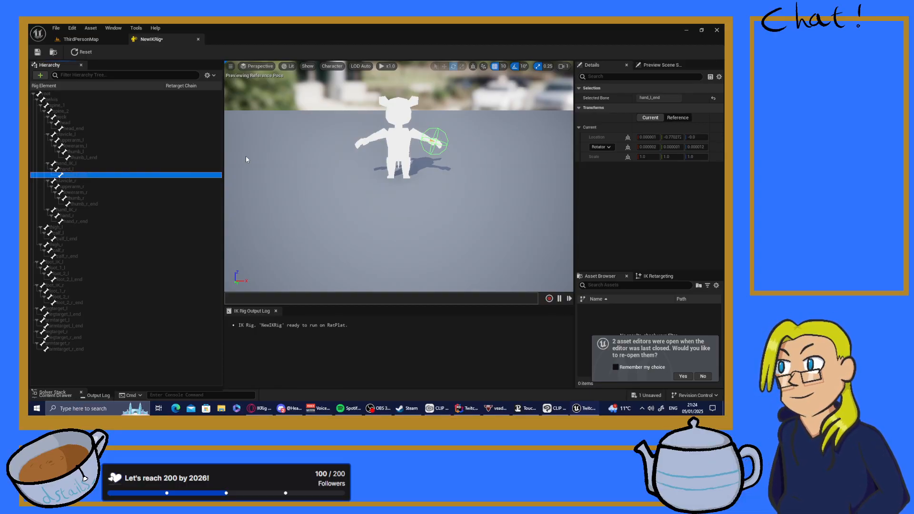
{"action": "right_click_drag", "start_coordinate": [327, 187], "coordinate": [434, 233]}
{"action": "key", "text": "w"}
{"action": "key", "text": "w"}
{"action": "key", "text": "s"}
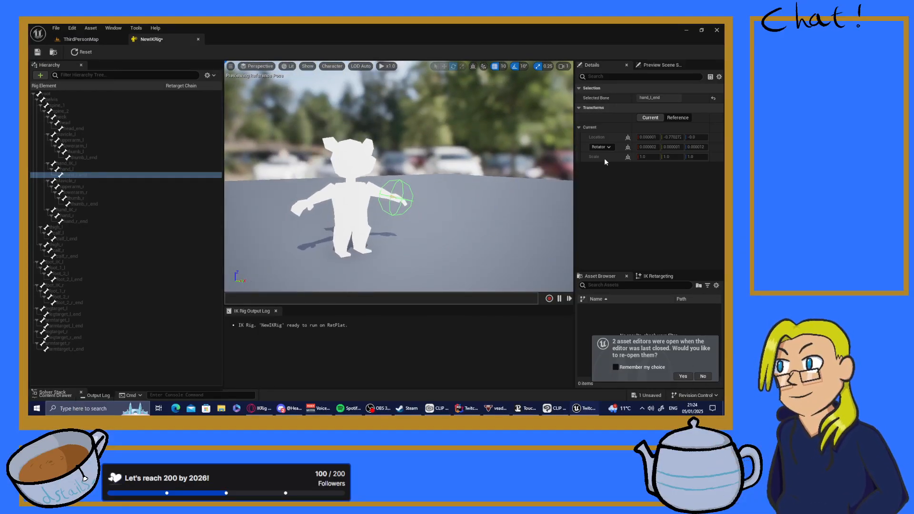
- Set the pelvis bone as the retarget root, and decline reopening the previously open asset editors
{"action": "left_click", "coordinate": [654, 278]}
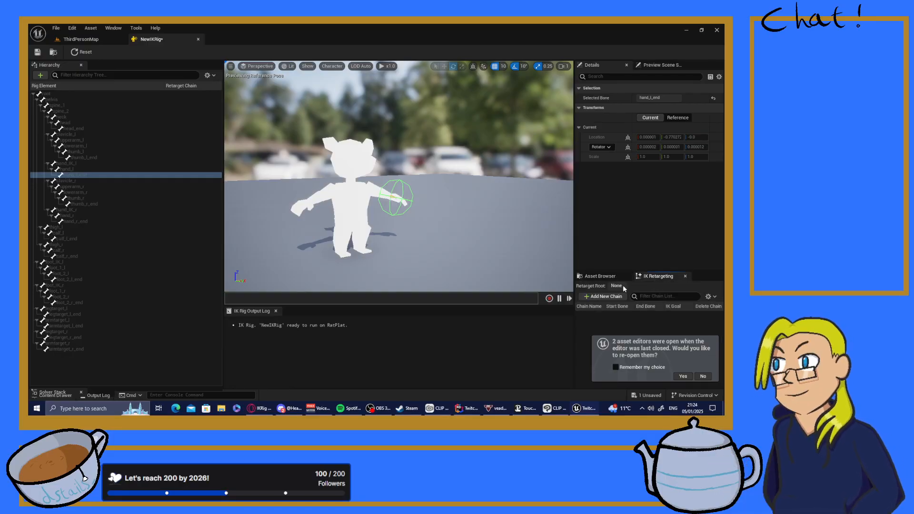
{"action": "left_click", "coordinate": [52, 100]}
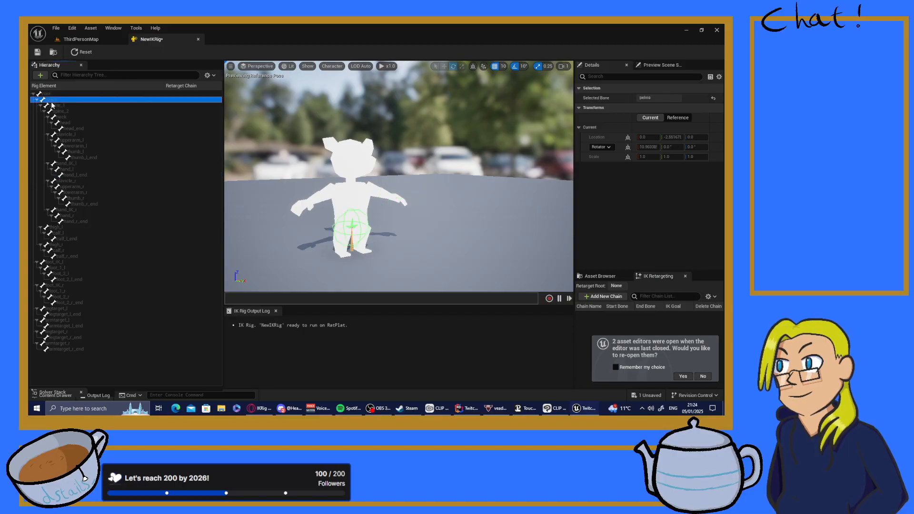
{"action": "right_click", "coordinate": [51, 100]}
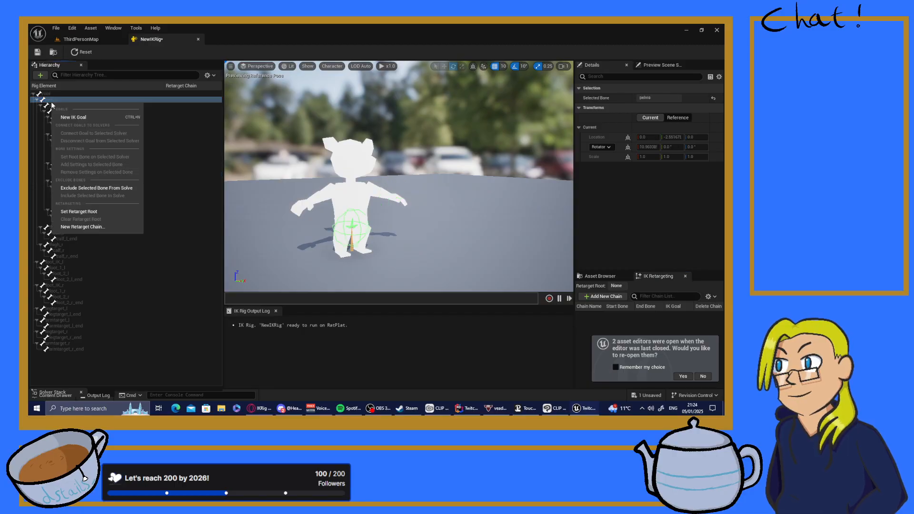
{"action": "left_click", "coordinate": [82, 212]}
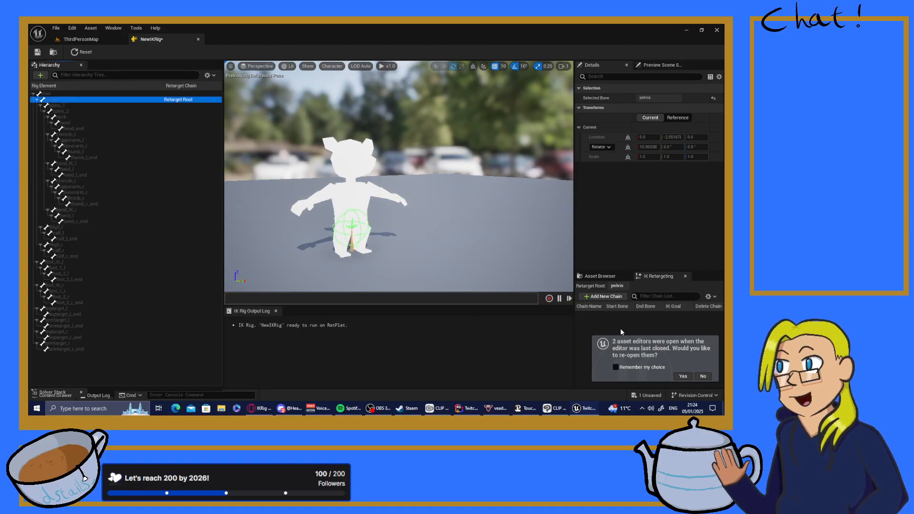
{"action": "left_click", "coordinate": [702, 375]}
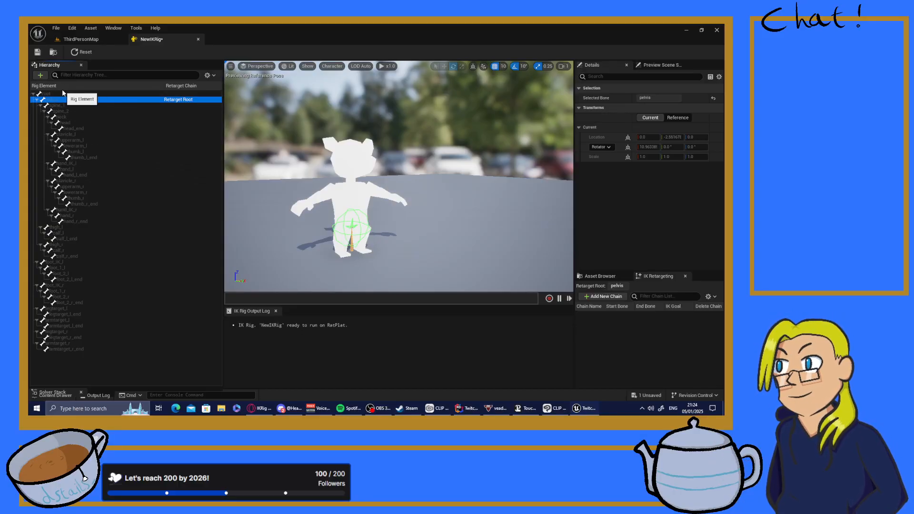
- Add a retarget chain named Root that starts and ends at the root bone, without a goal
{"action": "left_click", "coordinate": [59, 95]}
{"action": "left_click", "coordinate": [603, 297]}
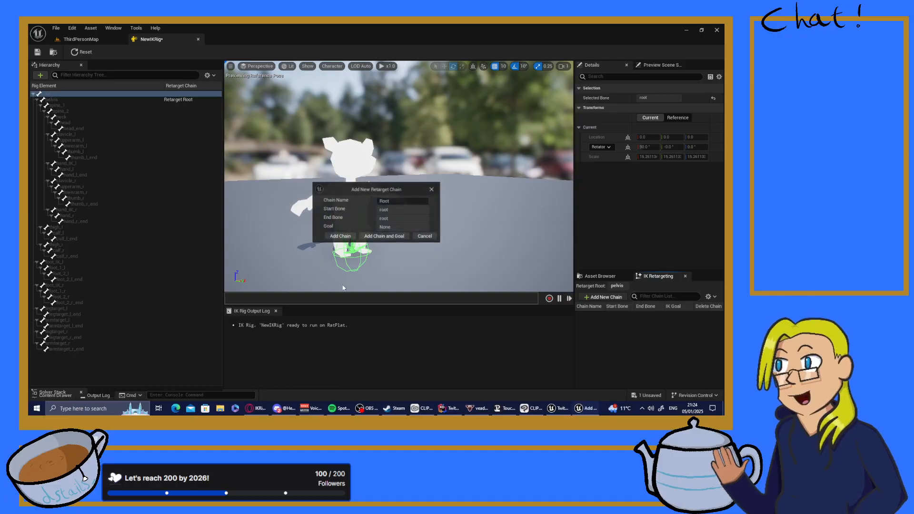
{"action": "left_click", "coordinate": [341, 236]}
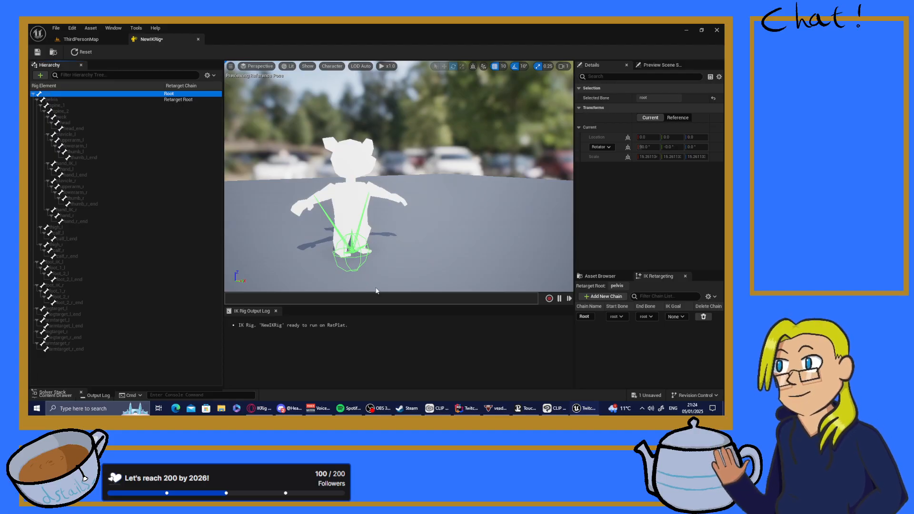
- Add a retarget chain named Spine running from spine_1 to spine_2, without a goal
{"action": "left_click", "coordinate": [55, 106]}
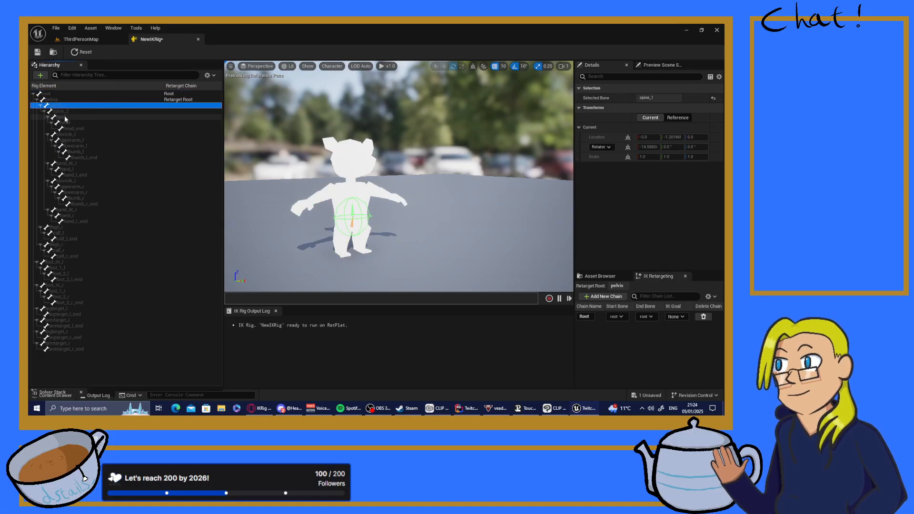
{"action": "left_click", "coordinate": [57, 111], "text": "shift"}
{"action": "left_click", "coordinate": [69, 117]}
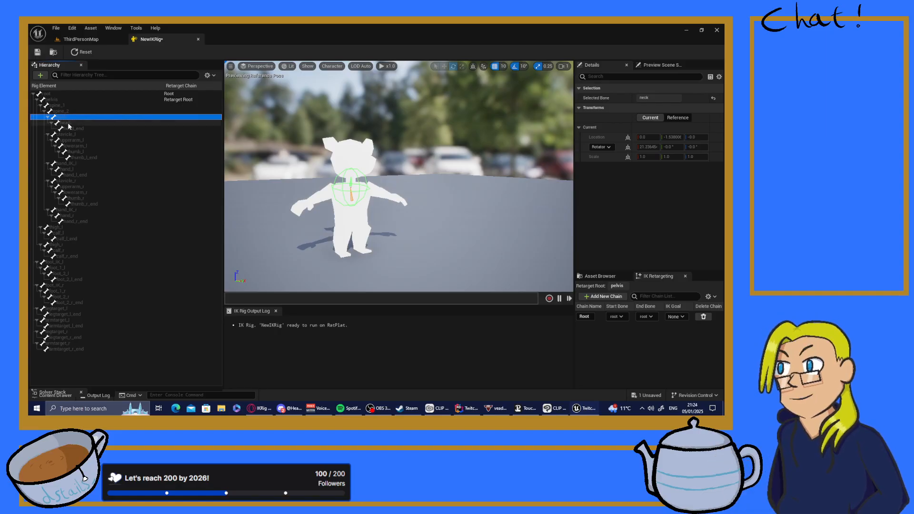
{"action": "left_click", "coordinate": [69, 123]}
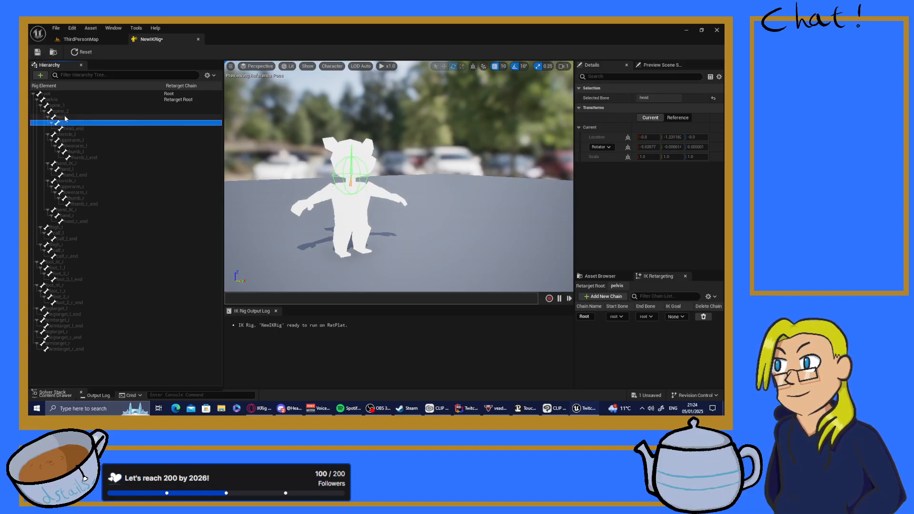
{"action": "left_click", "coordinate": [62, 105]}
{"action": "left_click", "coordinate": [62, 111], "text": "shift"}
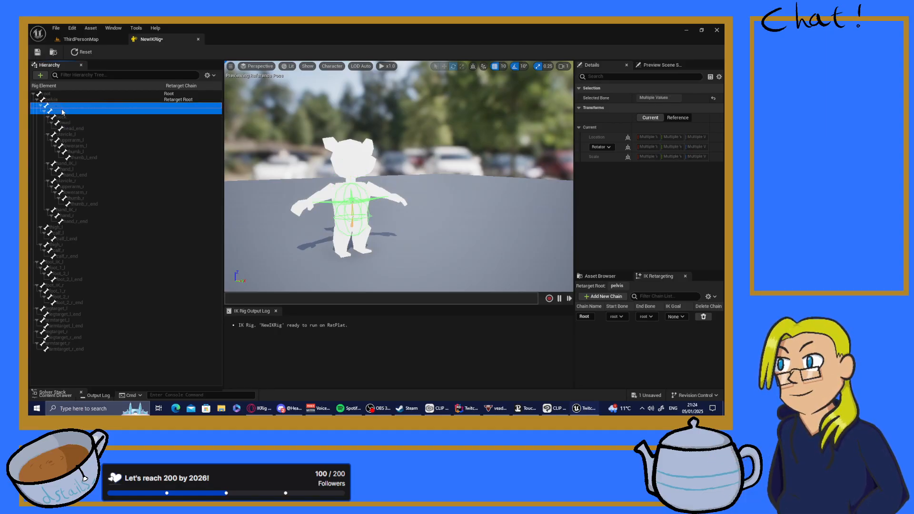
{"action": "left_click", "coordinate": [600, 298]}
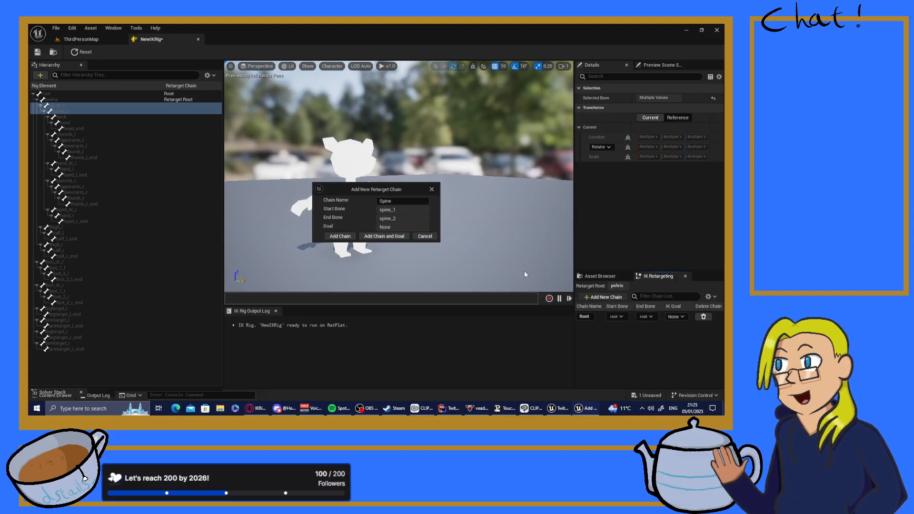
{"action": "left_click", "coordinate": [341, 236]}
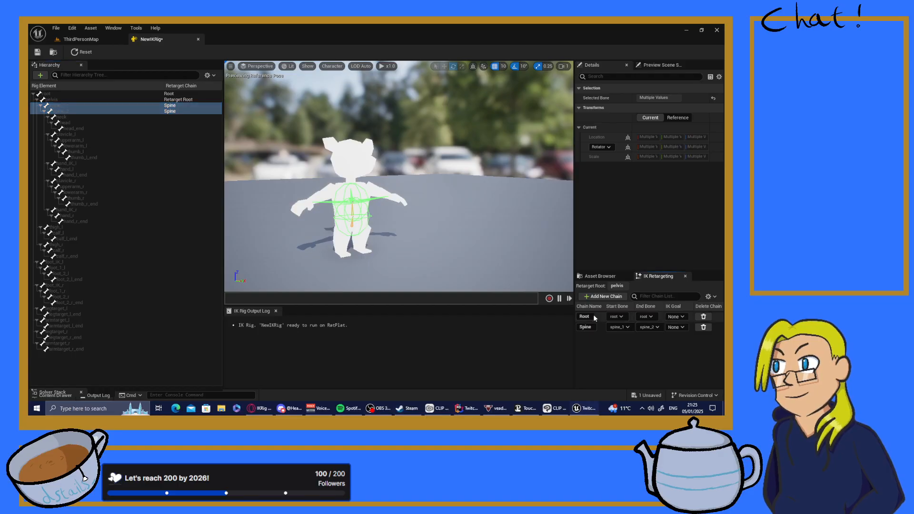
- Add a retarget chain named Head running from neck to head, without a goal
{"action": "left_click", "coordinate": [599, 297]}
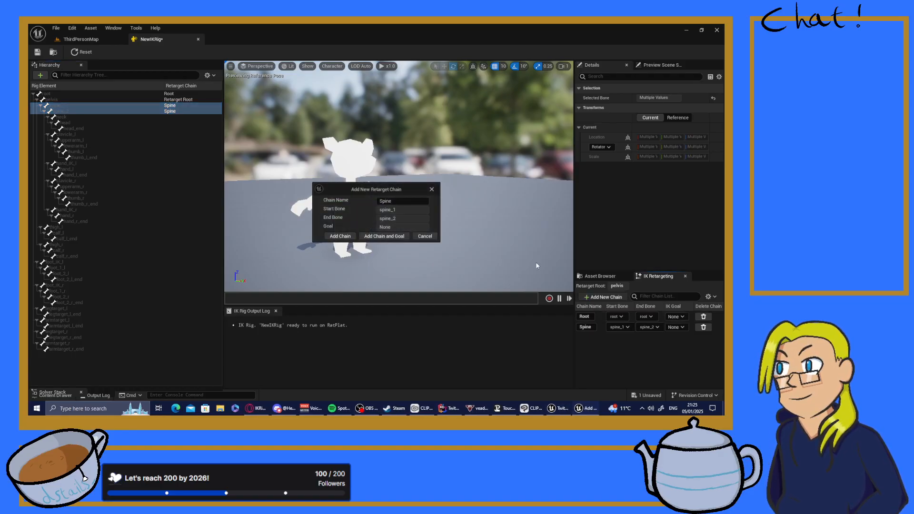
{"action": "left_click", "coordinate": [432, 190]}
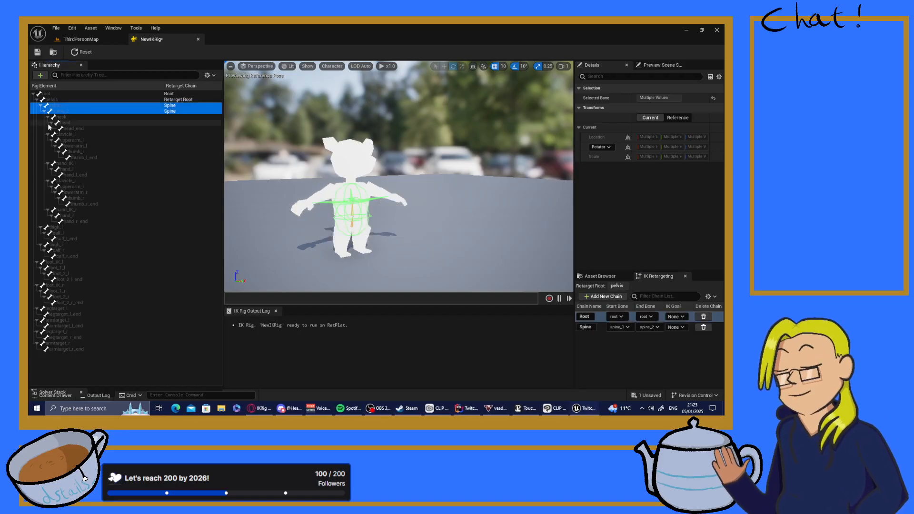
{"action": "left_click", "coordinate": [73, 117]}
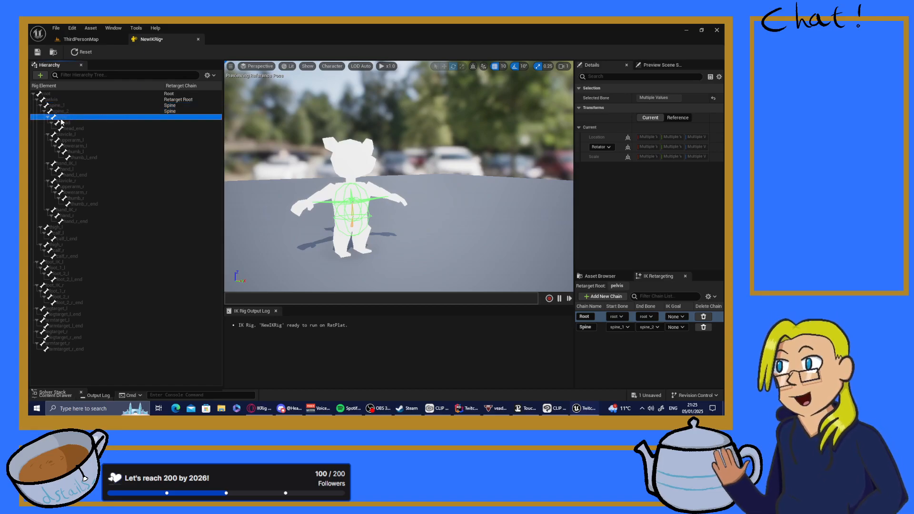
{"action": "left_click", "coordinate": [74, 122], "text": "shift"}
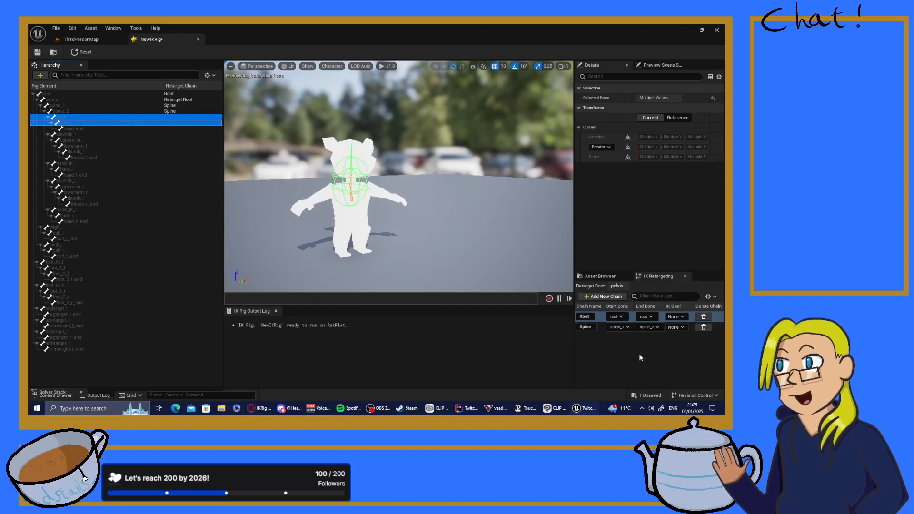
{"action": "left_click", "coordinate": [602, 296]}
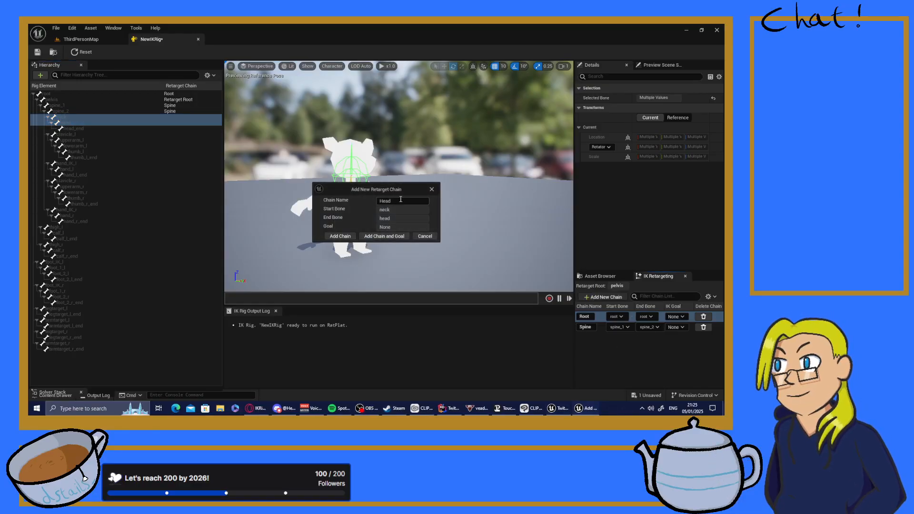
{"action": "left_click", "coordinate": [339, 236]}
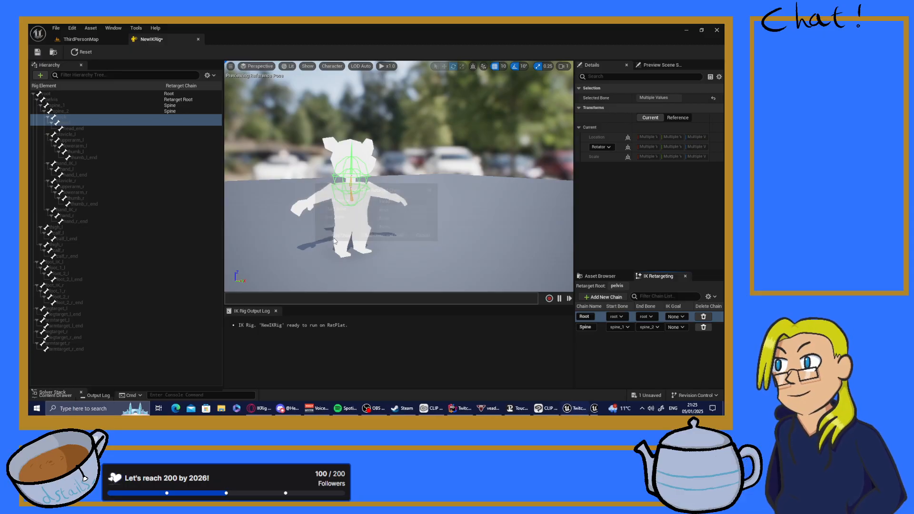
- Add a retarget chain named LeftClavicle that starts and ends at clavicle_l, without a goal
{"action": "left_click", "coordinate": [72, 134]}
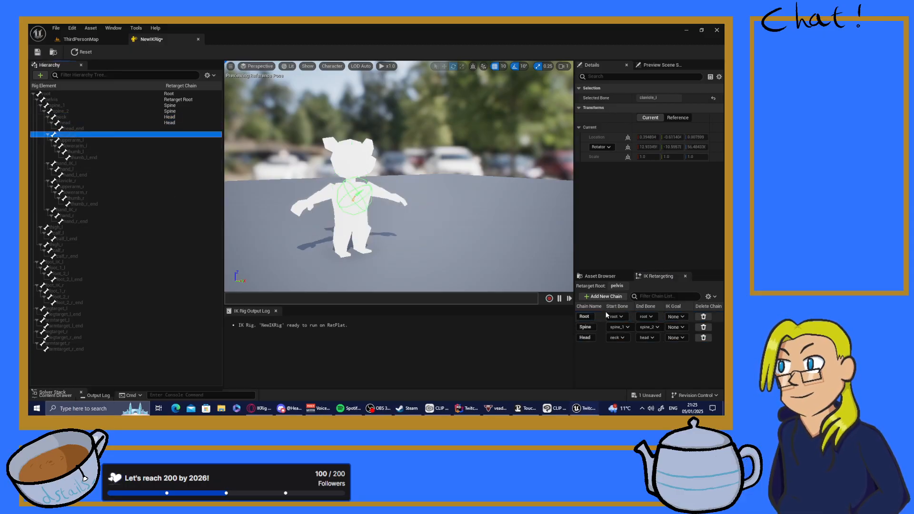
{"action": "left_click", "coordinate": [603, 296]}
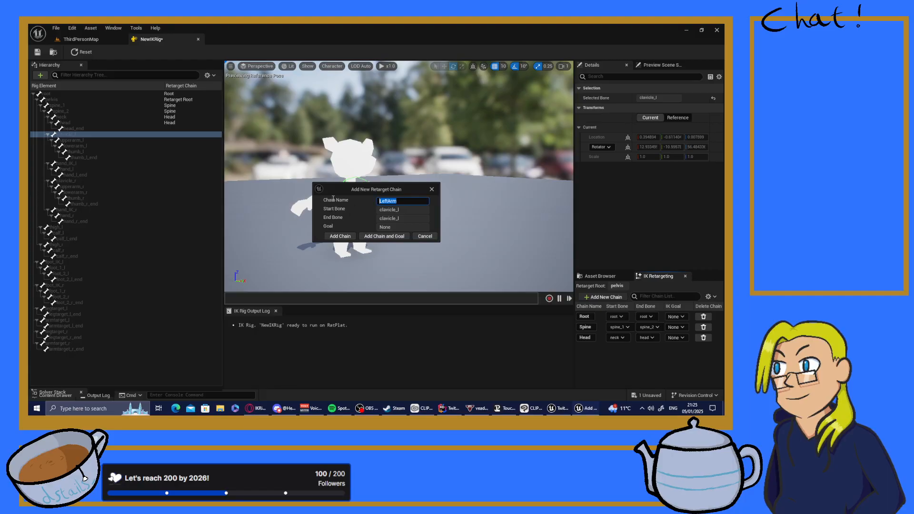
{"action": "type", "text": "L"}
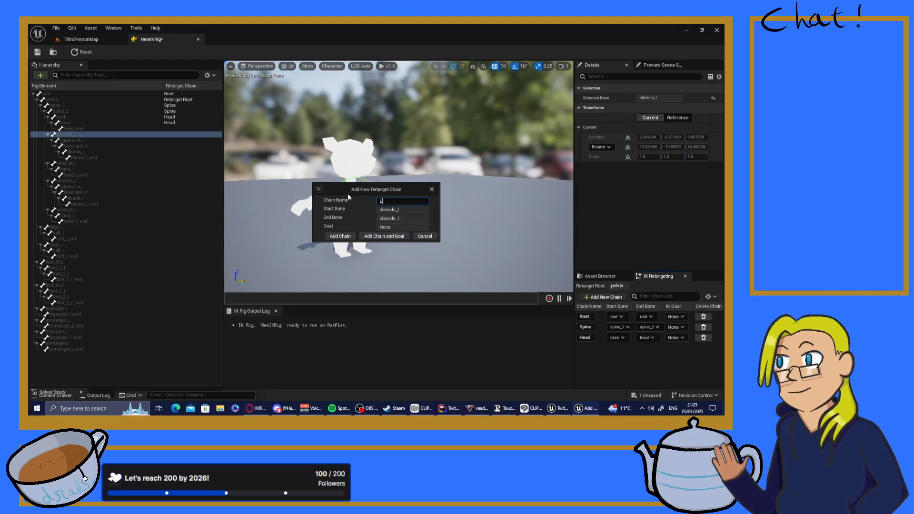
{"action": "type", "text": "eftCla"}
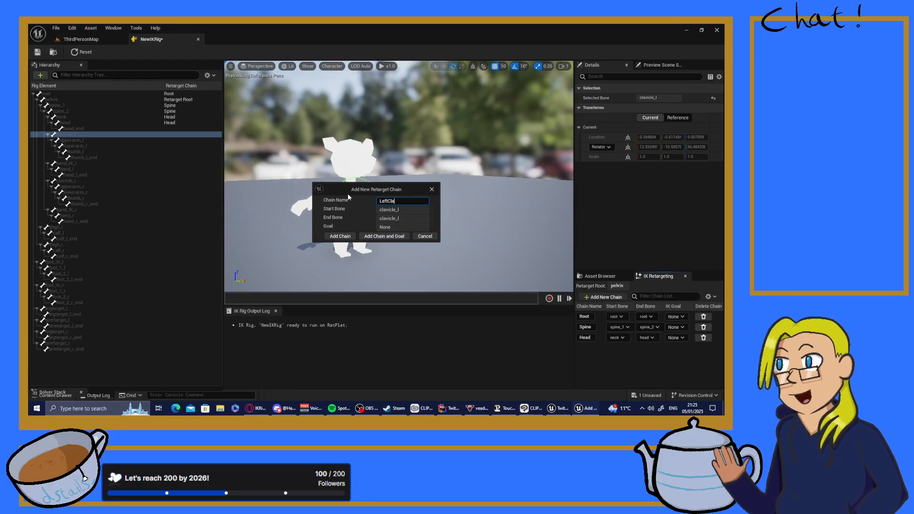
{"action": "type", "text": "vicle"}
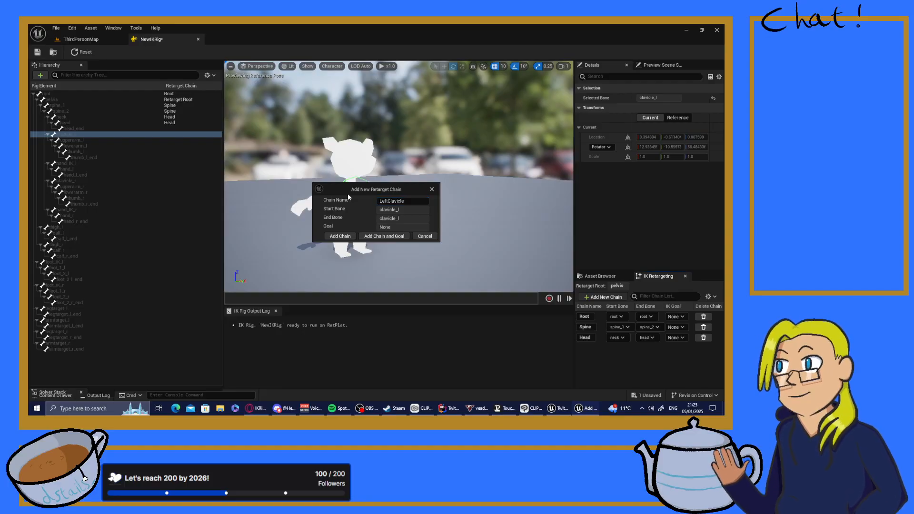
{"action": "left_click", "coordinate": [340, 237]}
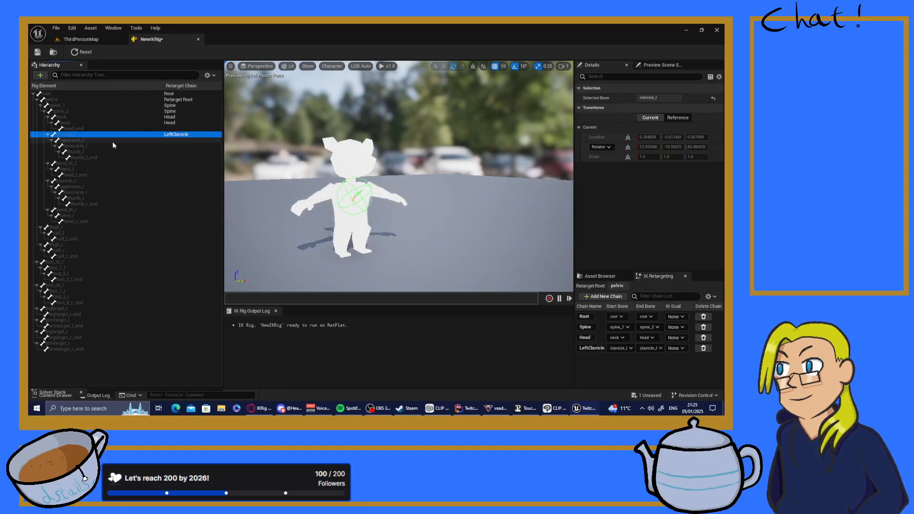
- Add a retarget chain named LeftArm running from upperarm_l to lowerarm_l, without a goal
{"action": "left_click", "coordinate": [79, 141]}
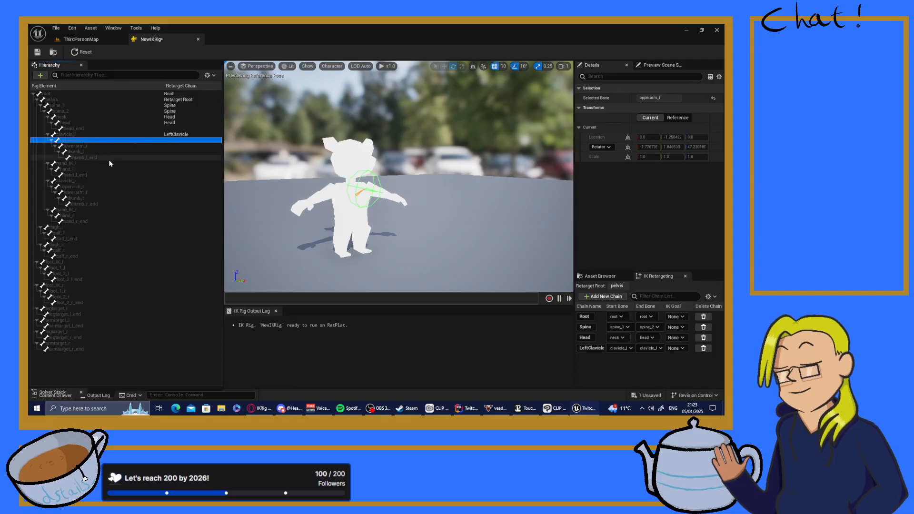
{"action": "left_click", "coordinate": [81, 146], "text": "shift"}
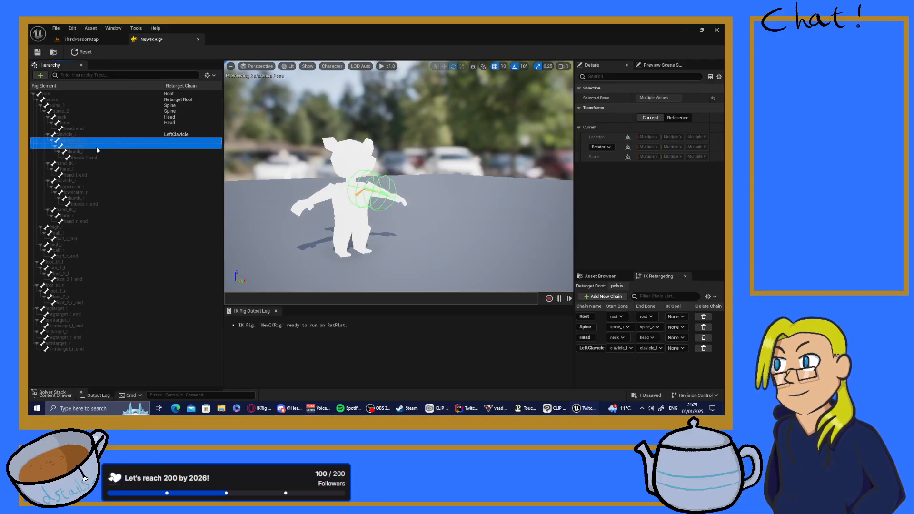
{"action": "right_click", "coordinate": [96, 146]}
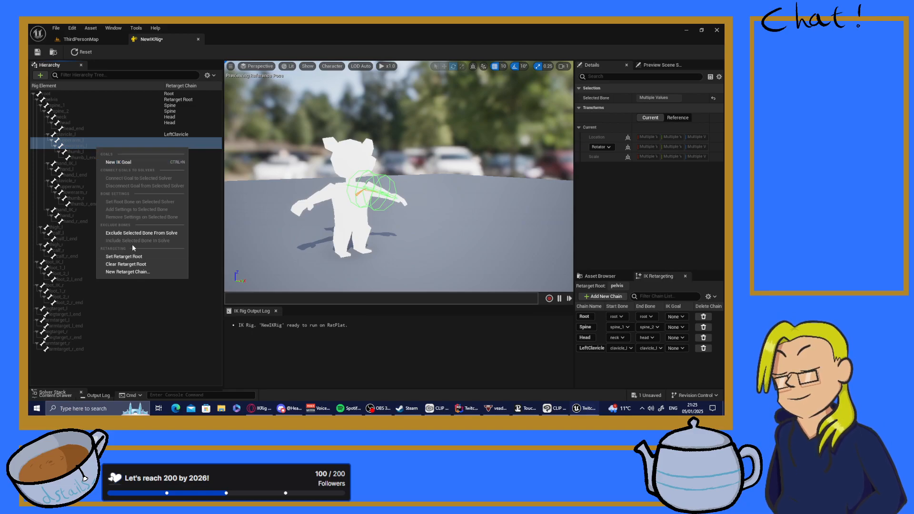
{"action": "left_click", "coordinate": [604, 296]}
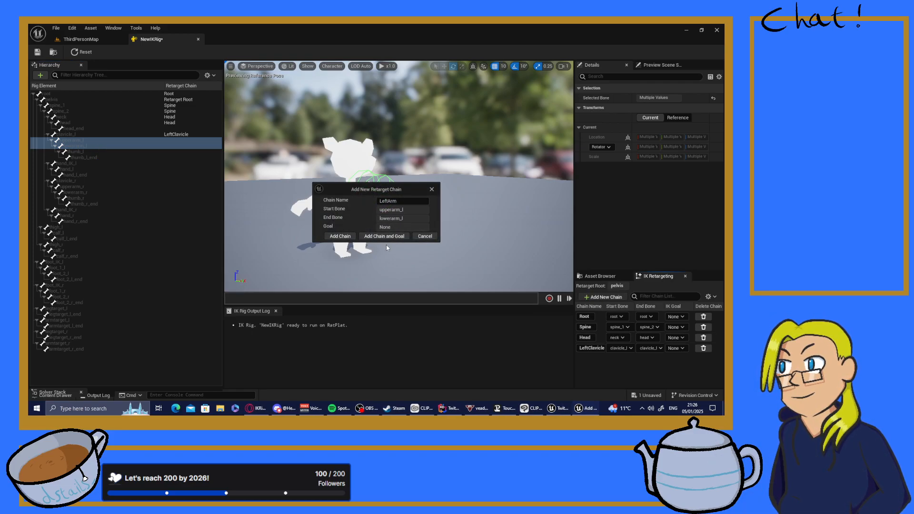
{"action": "left_click", "coordinate": [333, 237]}
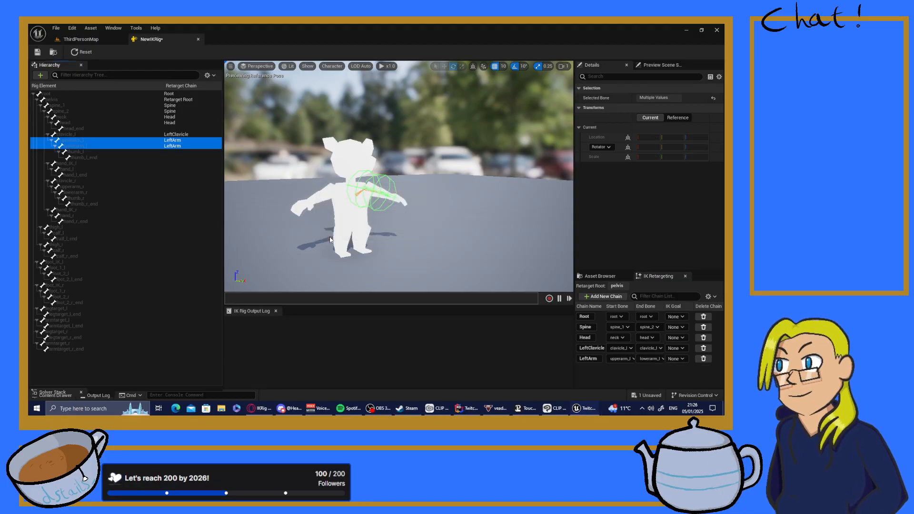
- Add a retarget chain named LeftThumb that starts and ends at thumb_l, without a goal
{"action": "left_click", "coordinate": [81, 151]}
{"action": "right_click", "coordinate": [82, 152]}
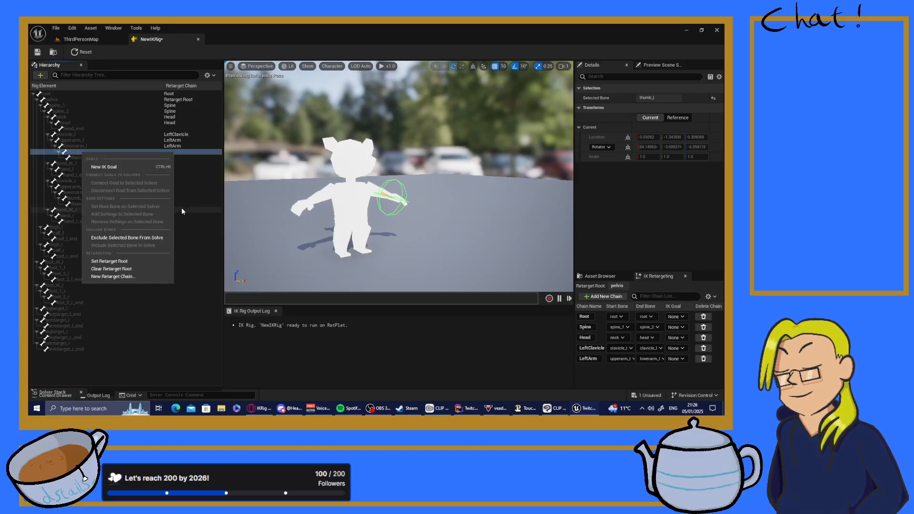
{"action": "left_click", "coordinate": [641, 382]}
{"action": "left_click", "coordinate": [603, 296]}
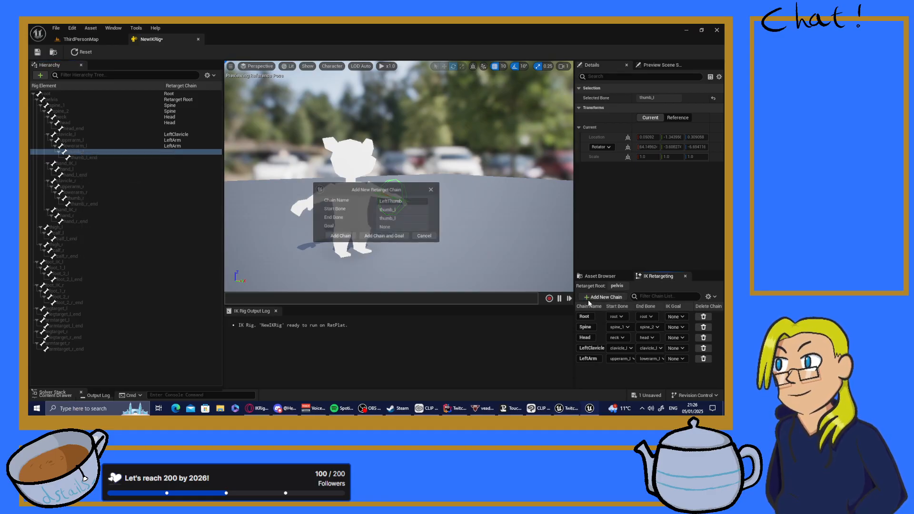
{"action": "left_click", "coordinate": [339, 236]}
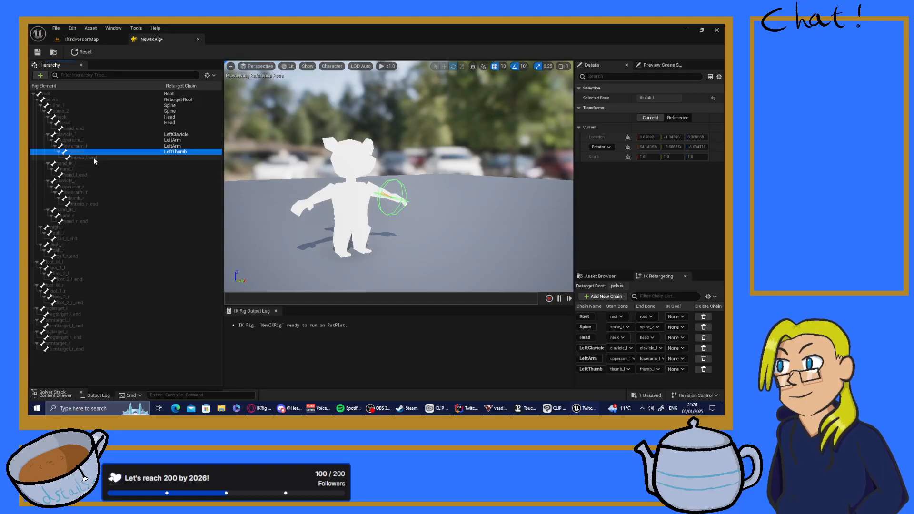
{"action": "left_click", "coordinate": [64, 170]}
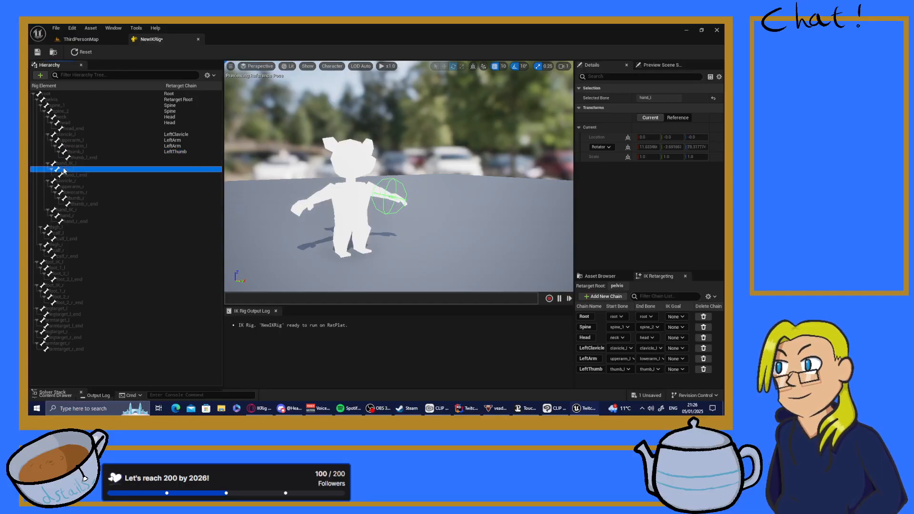
{"action": "left_click", "coordinate": [595, 296]}
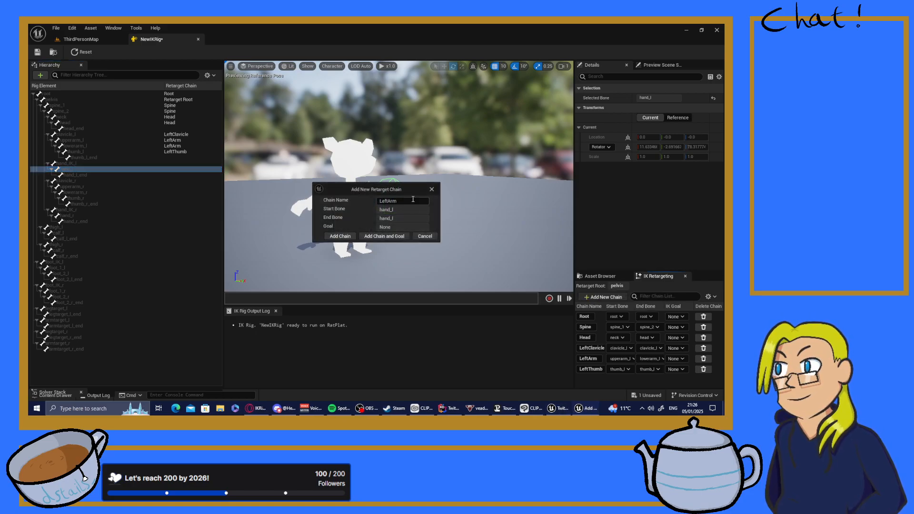
{"action": "left_click_drag", "start_coordinate": [404, 200], "coordinate": [387, 201]}
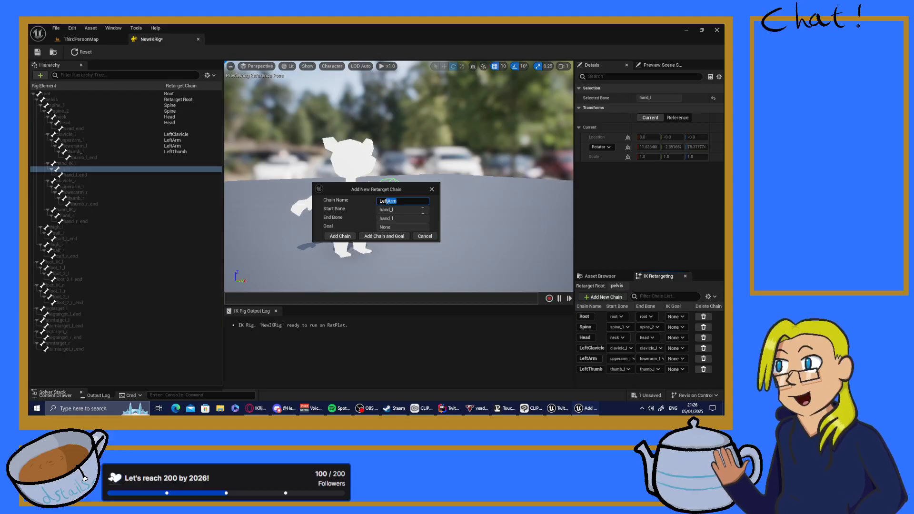
{"action": "left_click", "coordinate": [425, 237]}
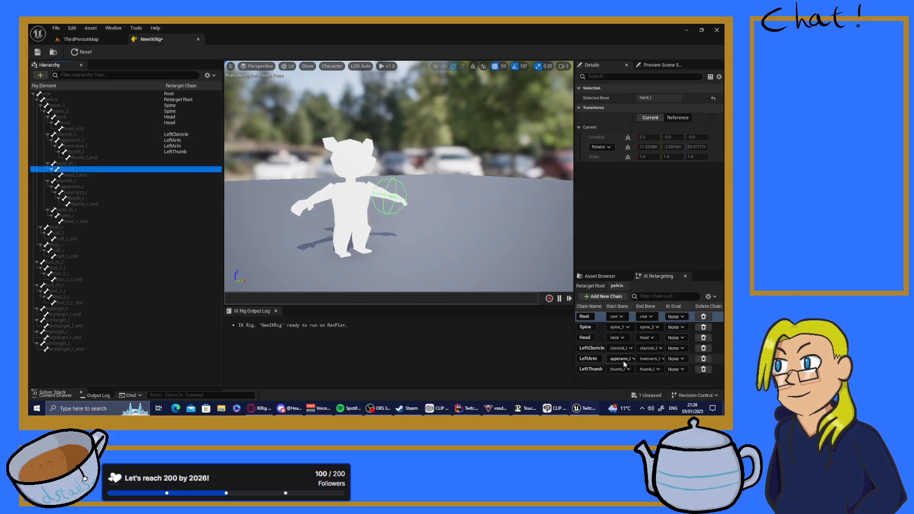
- Delete the LeftThumb and LeftArm retarget chains
{"action": "left_click", "coordinate": [654, 359]}
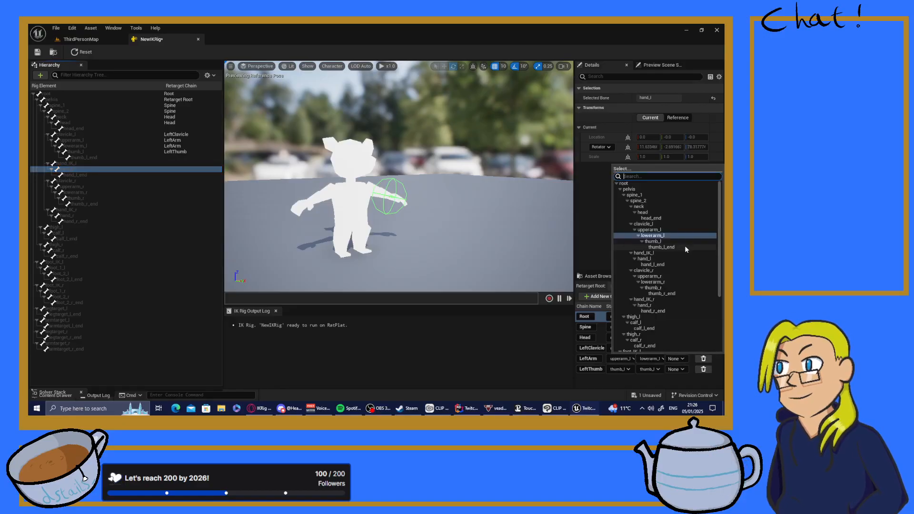
{"action": "left_click", "coordinate": [500, 344]}
{"action": "left_click", "coordinate": [703, 369]}
{"action": "left_click", "coordinate": [704, 358]}
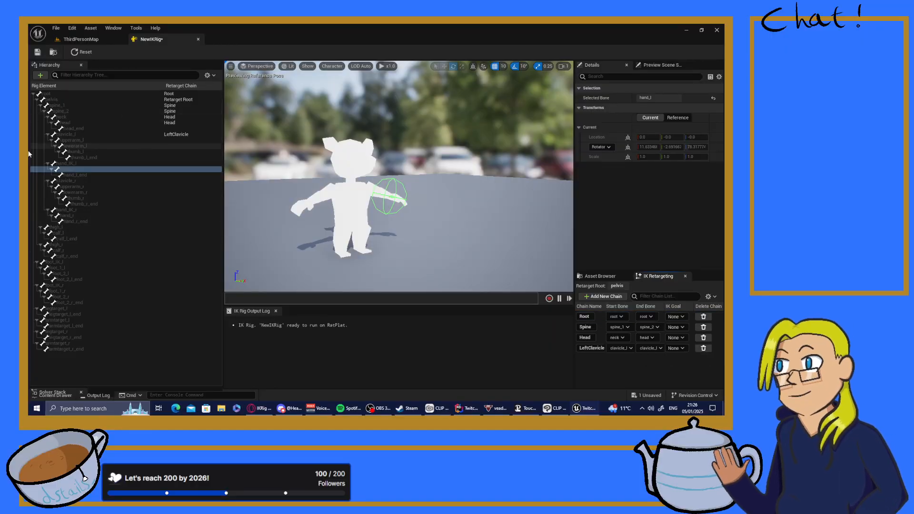
- Try to add a LeftArm retarget chain from the upperarm_l, lowerarm_l and hand_l bones, and undo the addition
{"action": "left_click", "coordinate": [74, 141]}
{"action": "left_click", "coordinate": [71, 147], "text": "shift"}
{"action": "left_click", "coordinate": [67, 169], "text": "ctrl"}
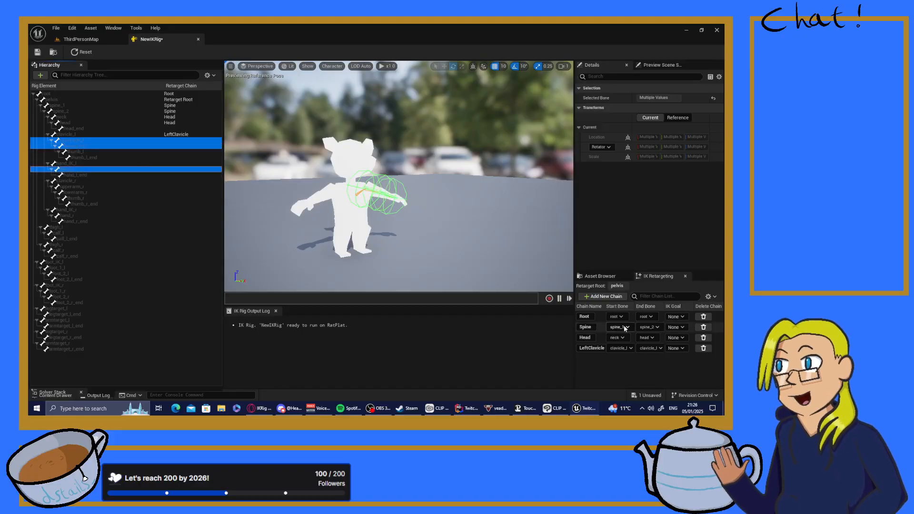
{"action": "left_click", "coordinate": [602, 297]}
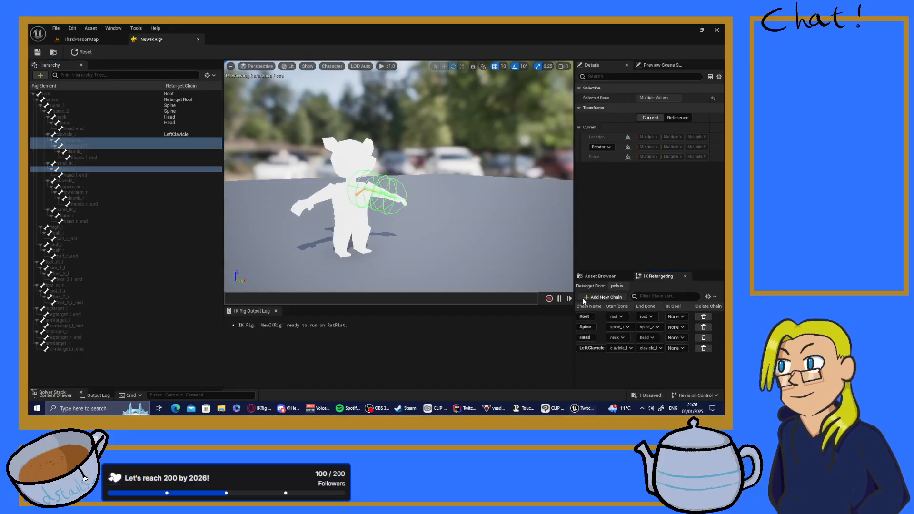
{"action": "left_click", "coordinate": [340, 237]}
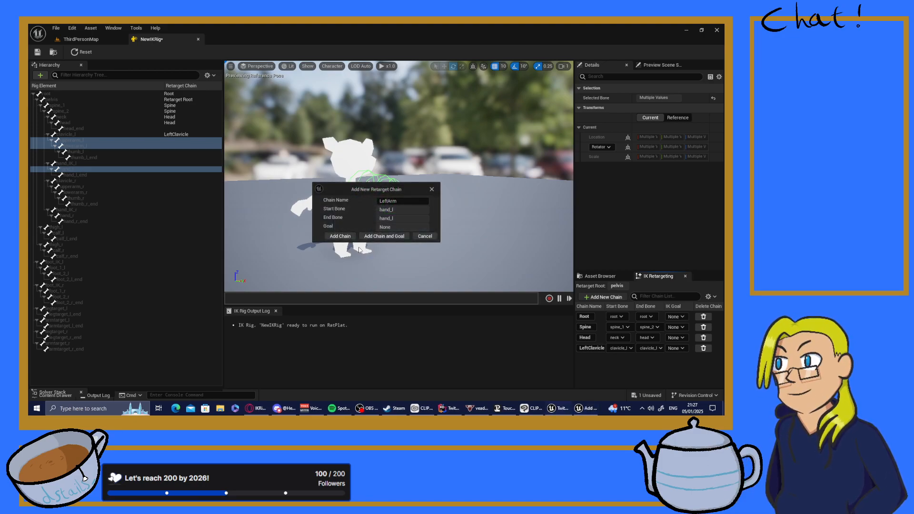
{"action": "left_click", "coordinate": [417, 237]}
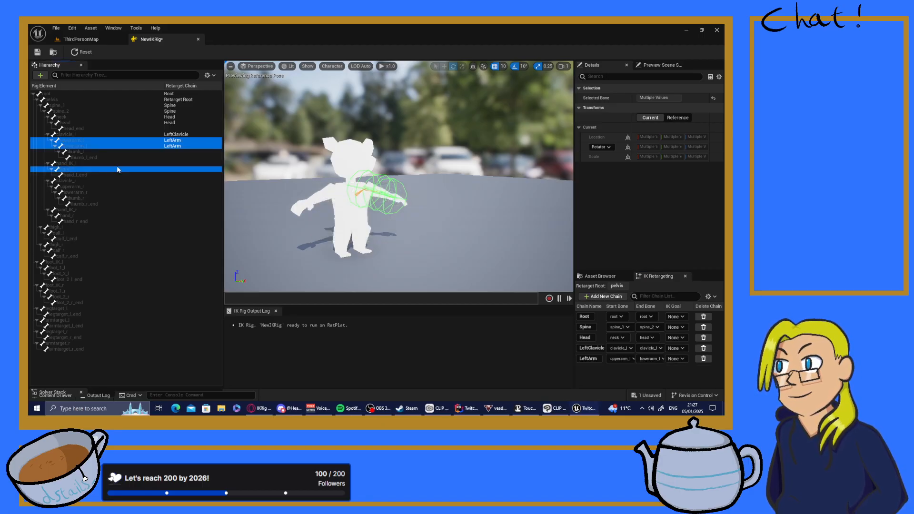
{"action": "key", "text": "ctrl+z"}
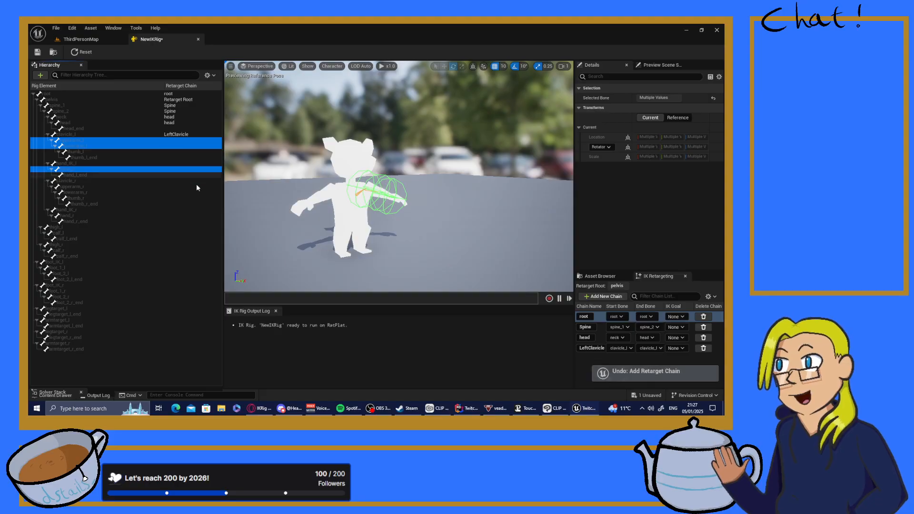
- Add retarget chains without goals from the selected upperarm_l, lowerarm_l and hand_l bones, accepting LeftArm as the name
{"action": "left_click", "coordinate": [102, 228]}
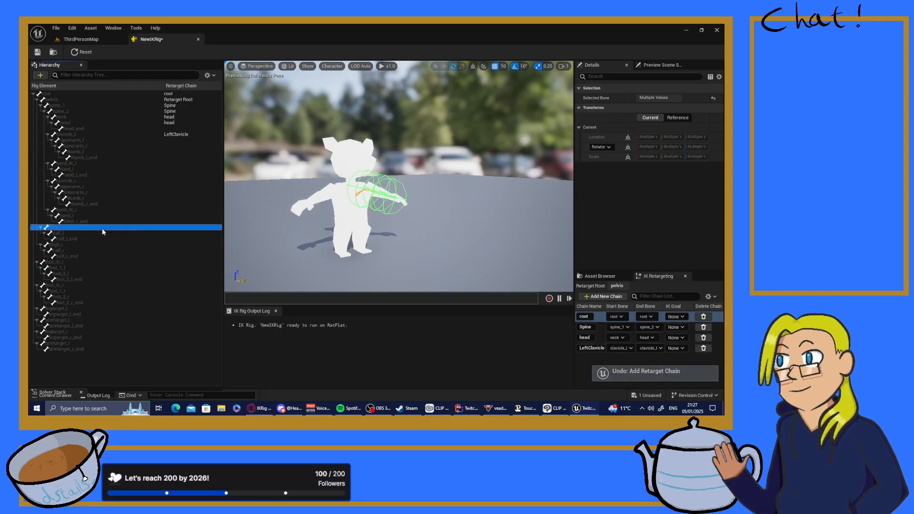
{"action": "left_click", "coordinate": [82, 141]}
{"action": "left_click", "coordinate": [71, 170], "text": "ctrl"}
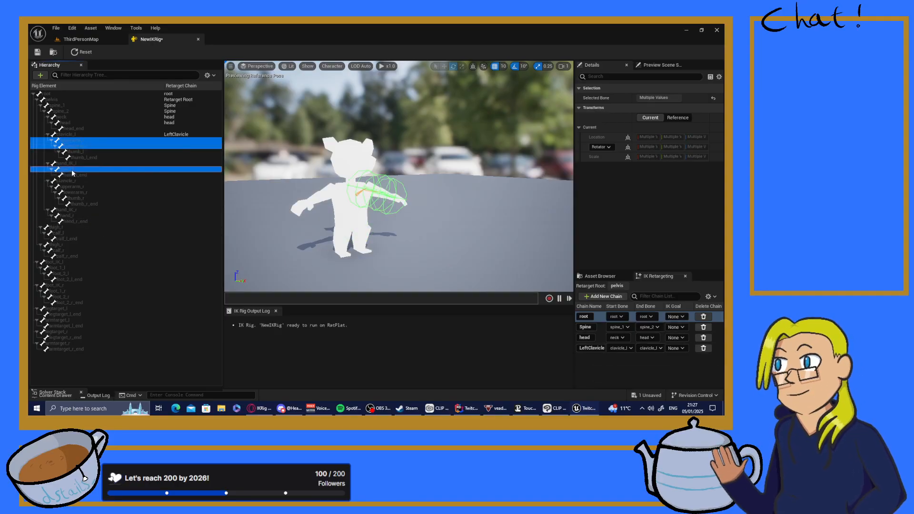
{"action": "left_click", "coordinate": [599, 297]}
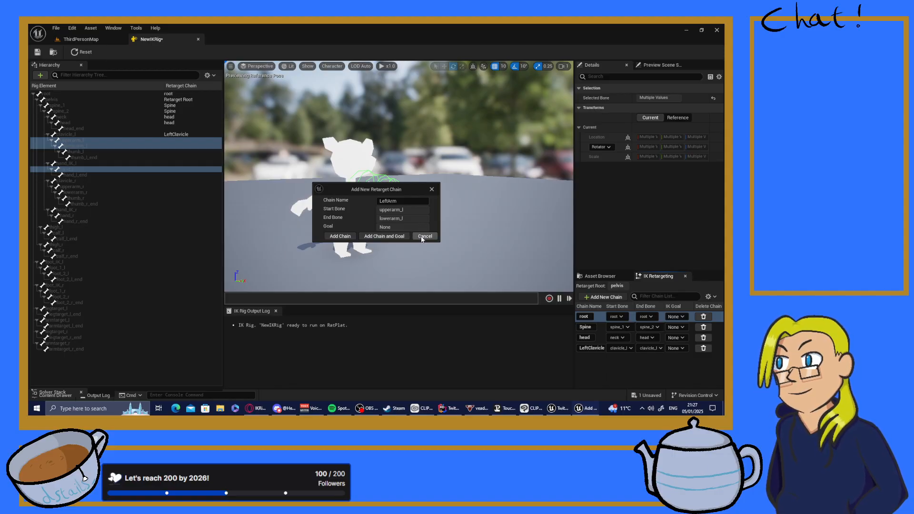
{"action": "left_click", "coordinate": [345, 238]}
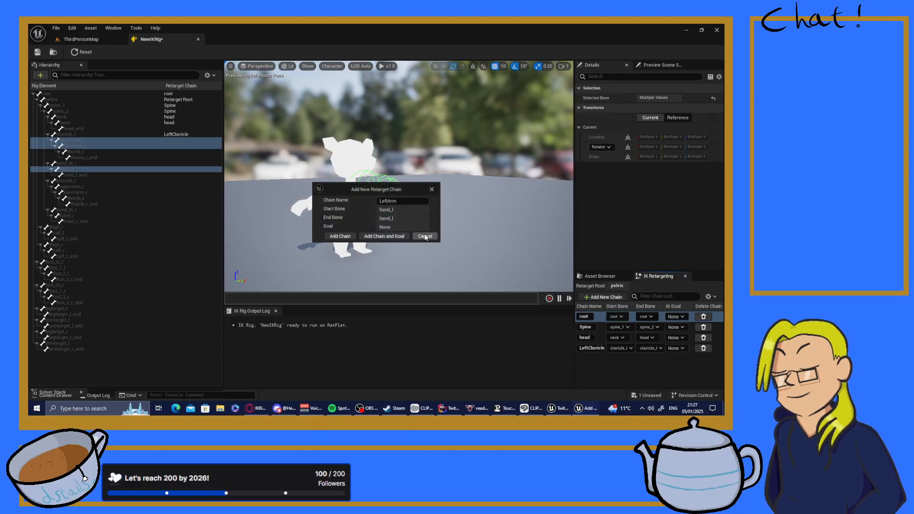
{"action": "left_click", "coordinate": [353, 237]}
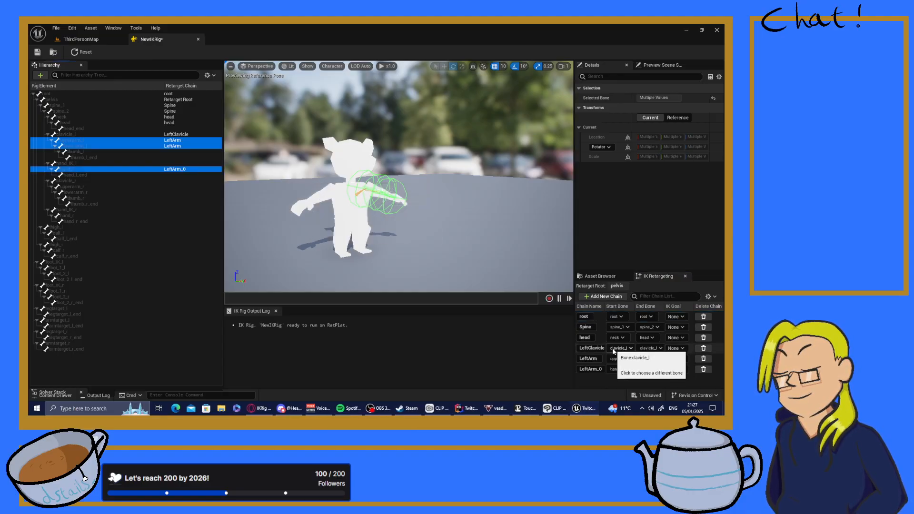
- Try to set the LeftArm chain's end bone to hand_l
{"action": "left_click", "coordinate": [650, 354]}
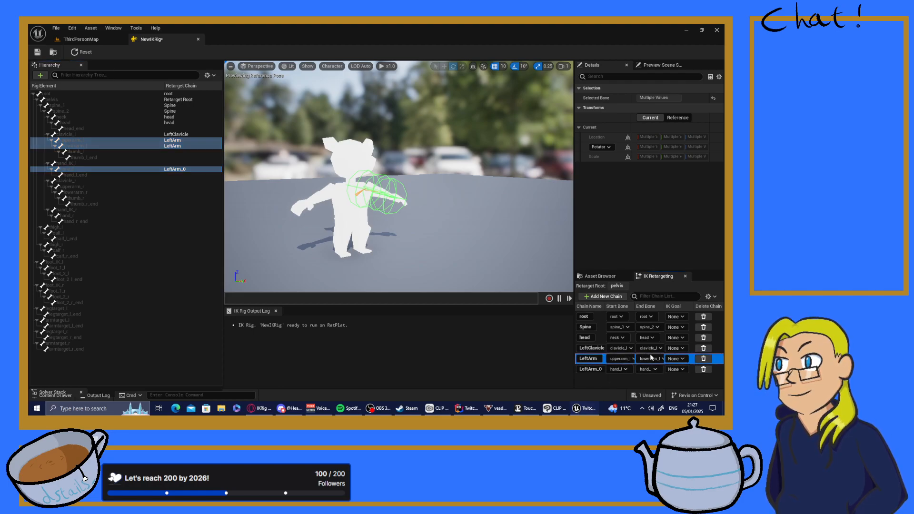
{"action": "left_click", "coordinate": [649, 357]}
{"action": "scroll", "coordinate": [656, 269], "scroll_direction": "down", "scroll_amount": 1}
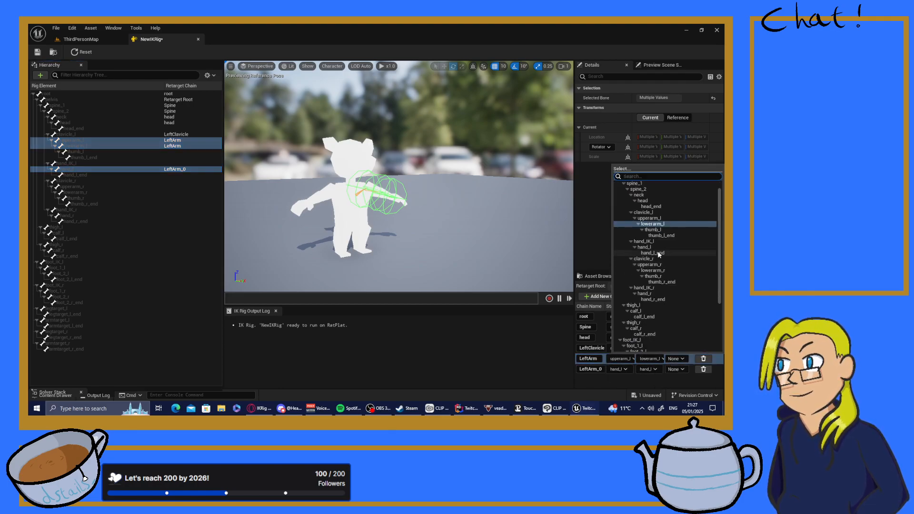
{"action": "left_click", "coordinate": [643, 248]}
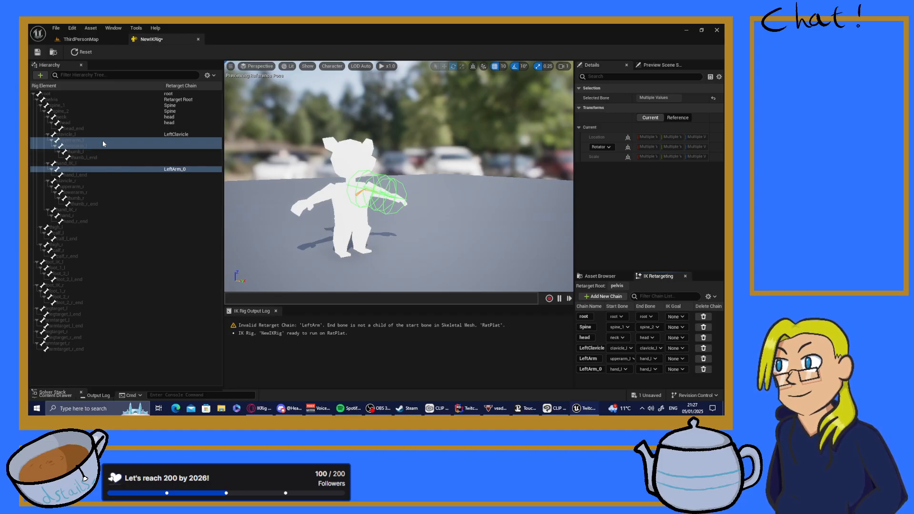
- Delete the extra left arm chain on hand_l and set the LeftArm chain's end bone to lowerarm_l
{"action": "left_click", "coordinate": [92, 151]}
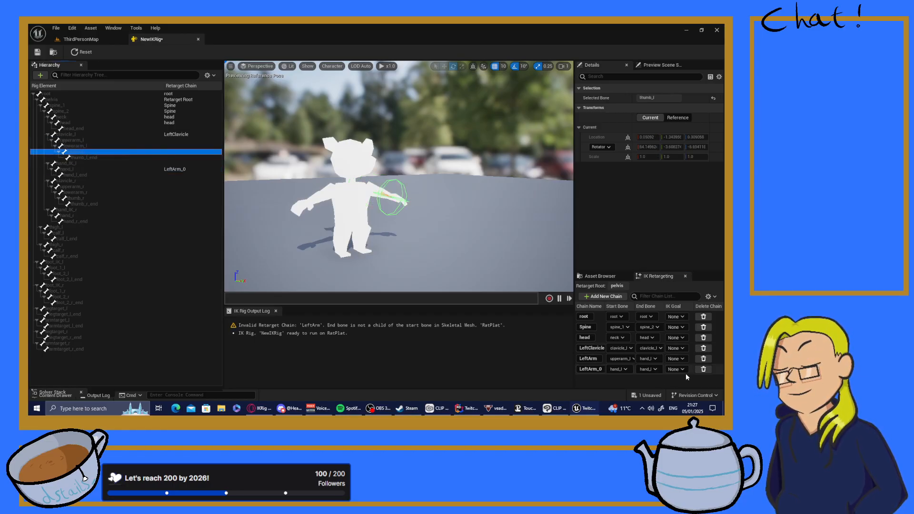
{"action": "left_click", "coordinate": [707, 370]}
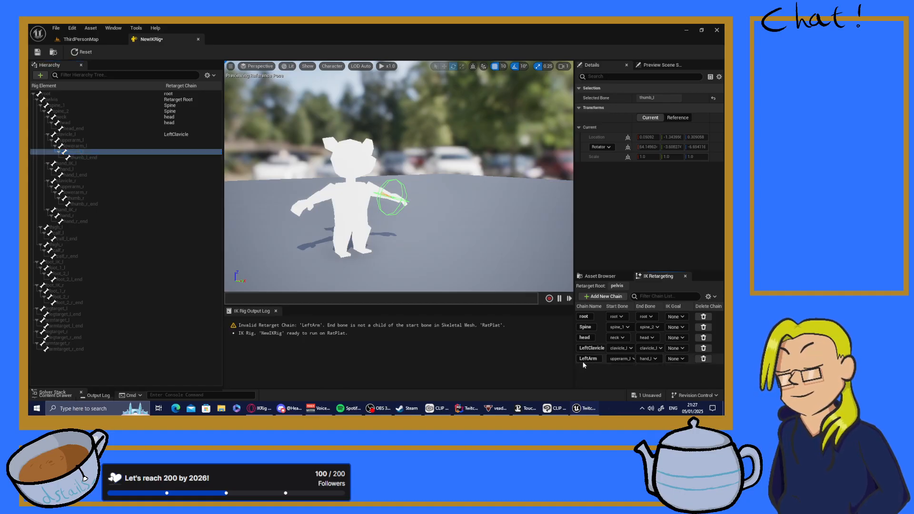
{"action": "left_click", "coordinate": [75, 146]}
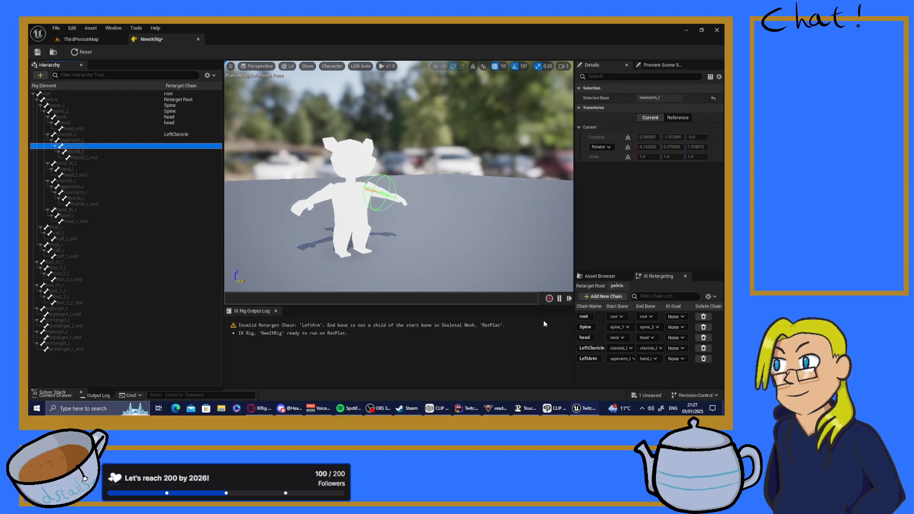
{"action": "left_click", "coordinate": [604, 362]}
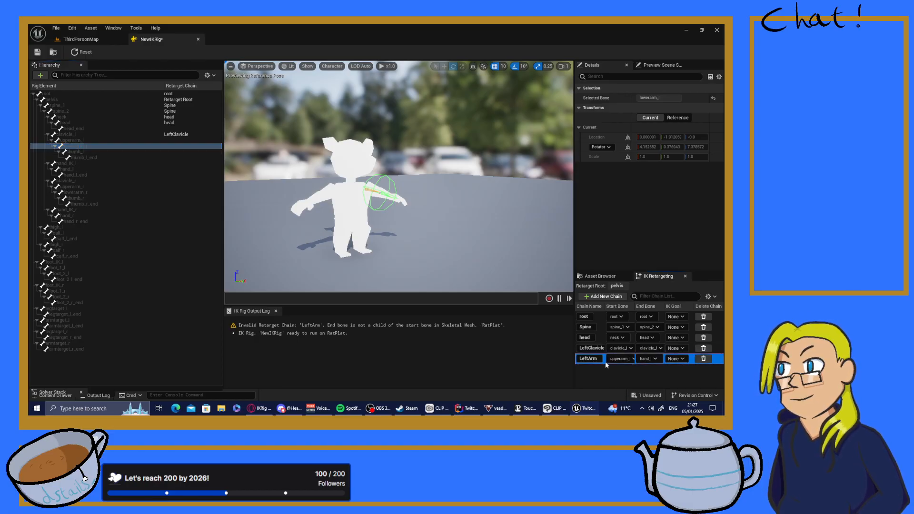
{"action": "left_click", "coordinate": [648, 359]}
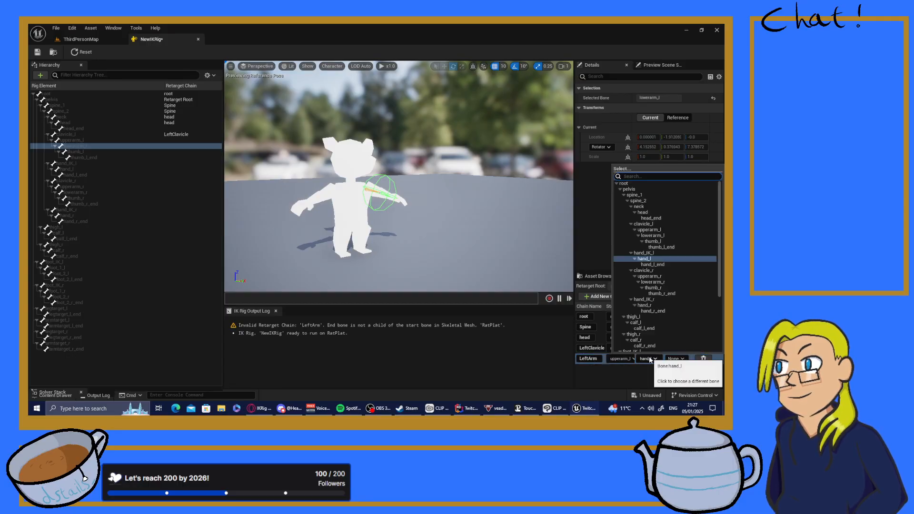
{"action": "left_click", "coordinate": [661, 236]}
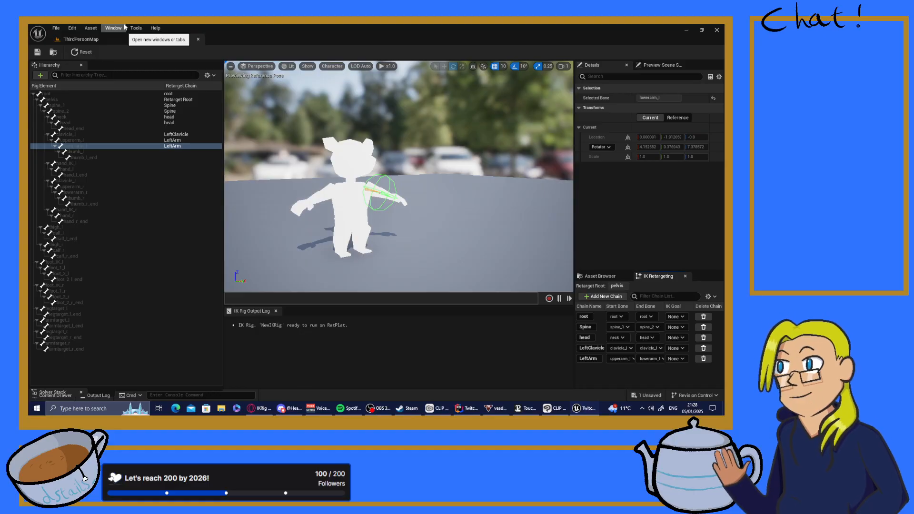
- Add a retarget chain named LeftHand that starts and ends at hand_l, without a goal
{"action": "left_click", "coordinate": [57, 169]}
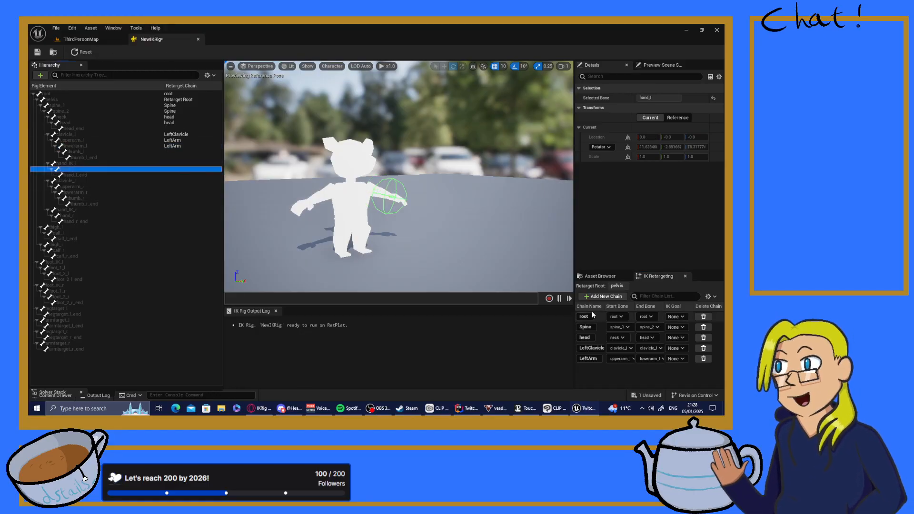
{"action": "left_click", "coordinate": [604, 296]}
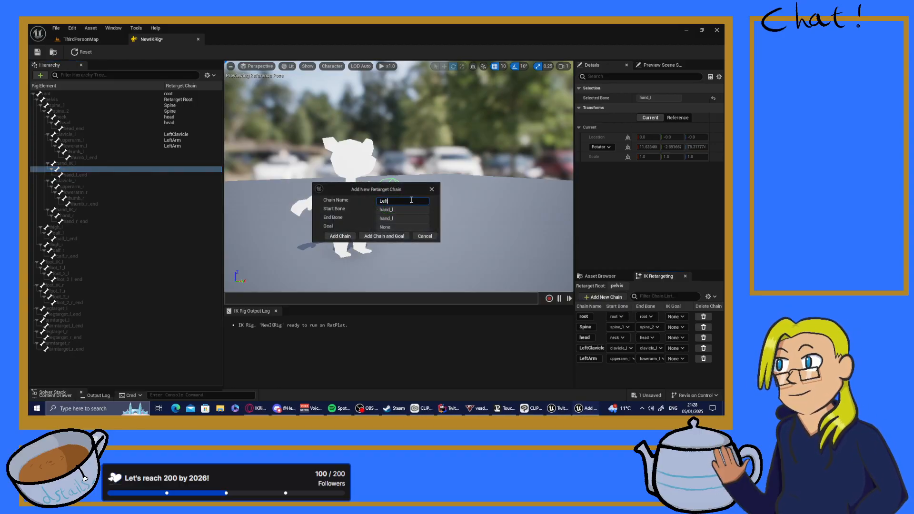
{"action": "left_click", "coordinate": [338, 237]}
- Add a retarget chain named RightClavicle that starts and ends at clavicle_r, without a goal
{"action": "left_click", "coordinate": [75, 181]}
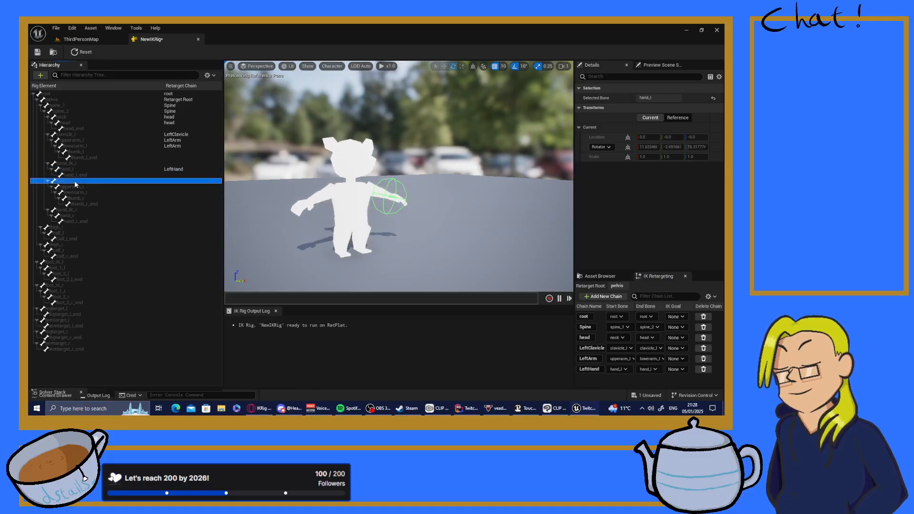
{"action": "right_click", "coordinate": [74, 180]}
{"action": "left_click", "coordinate": [599, 390]}
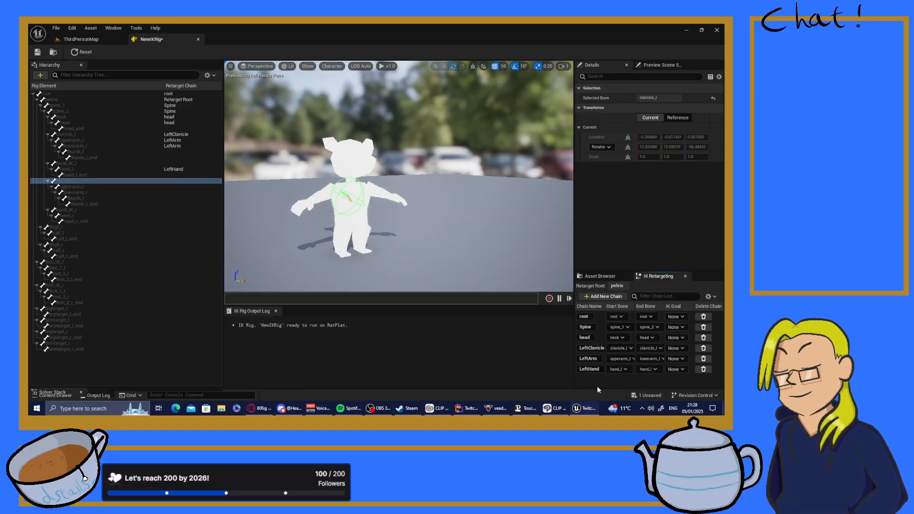
{"action": "left_click", "coordinate": [602, 296]}
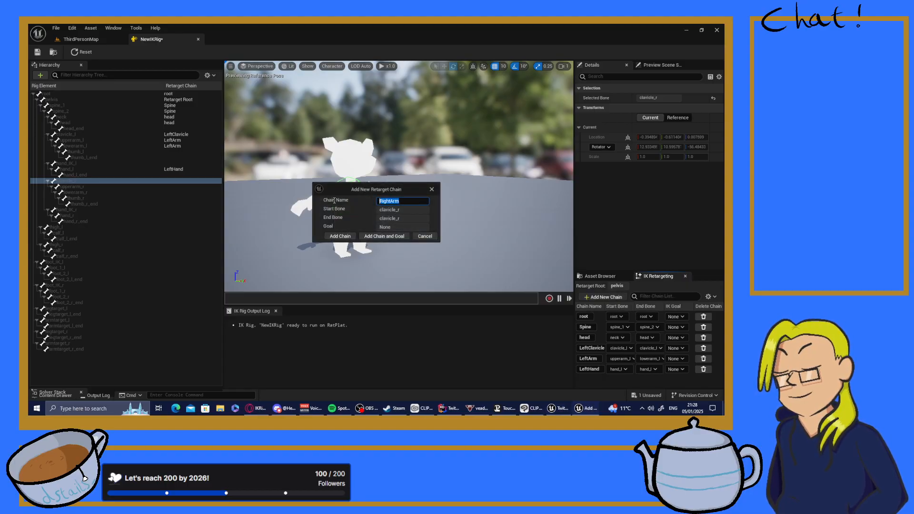
{"action": "type", "text": "RightClavicle"}
{"action": "key", "text": "Return"}
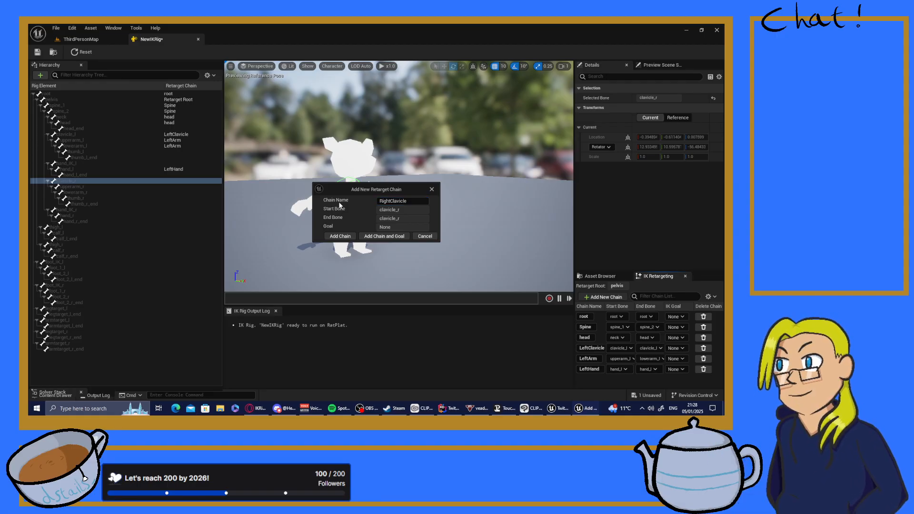
{"action": "left_click", "coordinate": [338, 236]}
- Add a retarget chain named RightArm running from upperarm_r to lowerarm_r, without a goal
{"action": "left_click", "coordinate": [85, 186]}
{"action": "left_click", "coordinate": [85, 191], "text": "shift"}
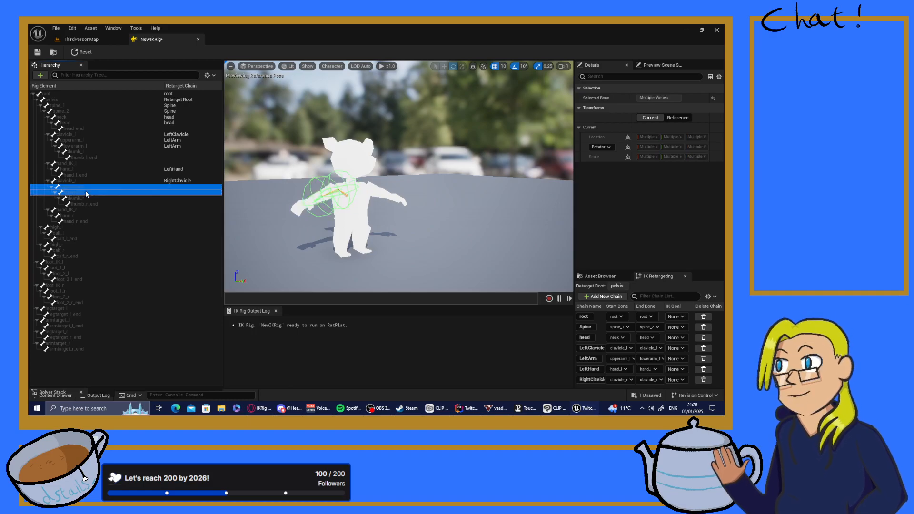
{"action": "left_click", "coordinate": [612, 297]}
{"action": "left_click", "coordinate": [337, 237]}
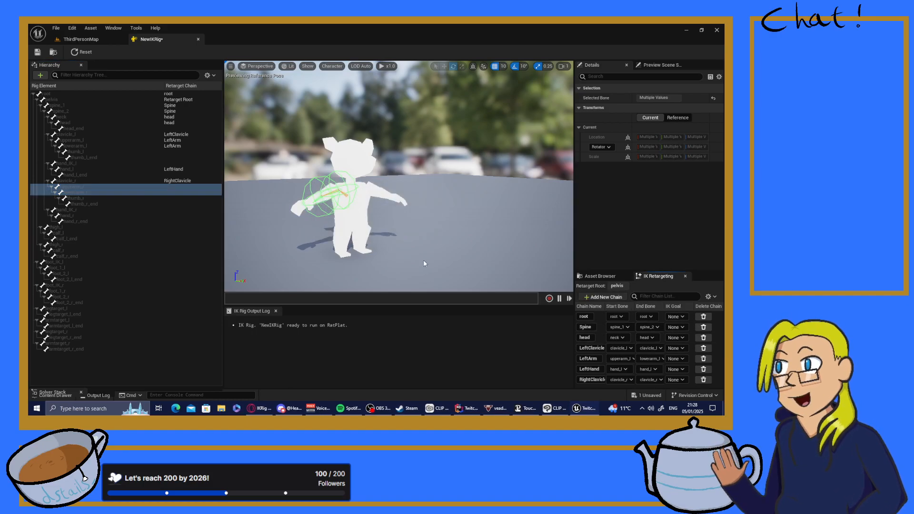
- Add a retarget chain named RightHand that starts and ends at hand_r, without a goal
{"action": "left_click", "coordinate": [65, 215]}
{"action": "right_click", "coordinate": [65, 216]}
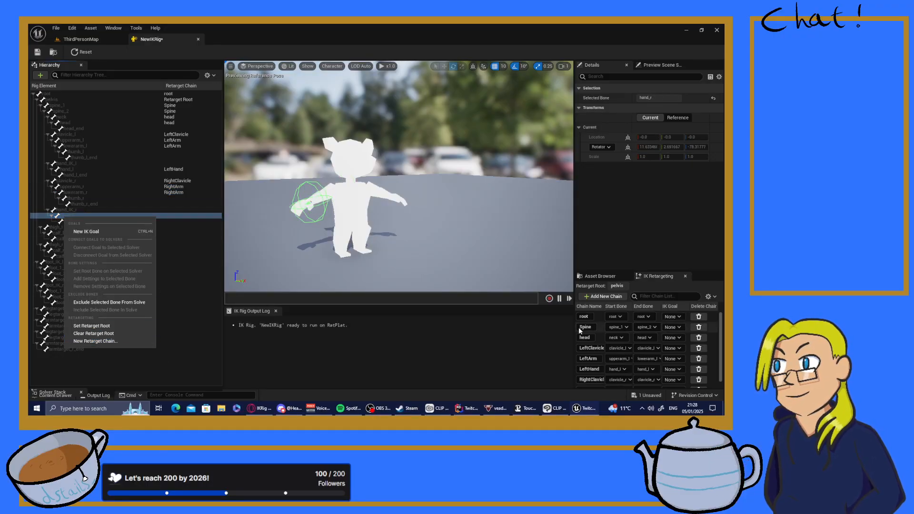
{"action": "left_click", "coordinate": [603, 297]}
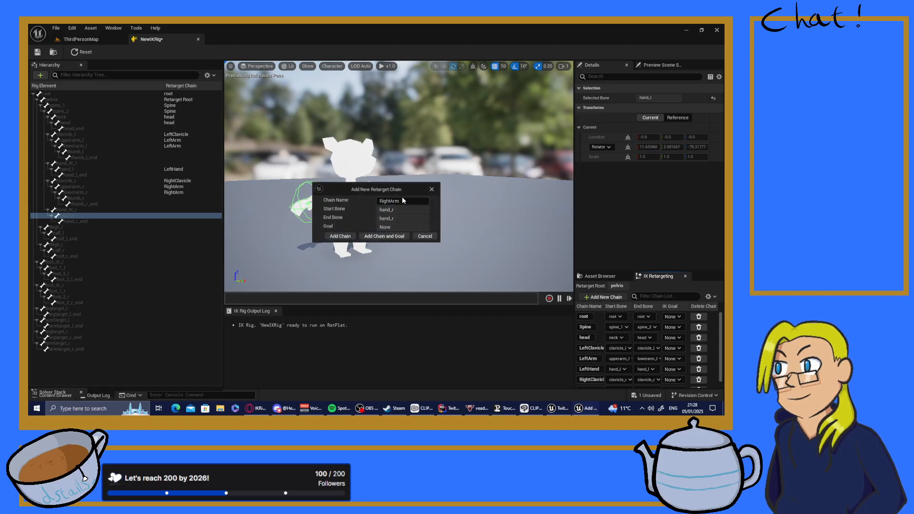
{"action": "left_click", "coordinate": [410, 202]}
{"action": "key", "text": "BackSpace"}
{"action": "key", "text": "BackSpace"}
{"action": "key", "text": "BackSpace"}
{"action": "type", "text": "Hand"}
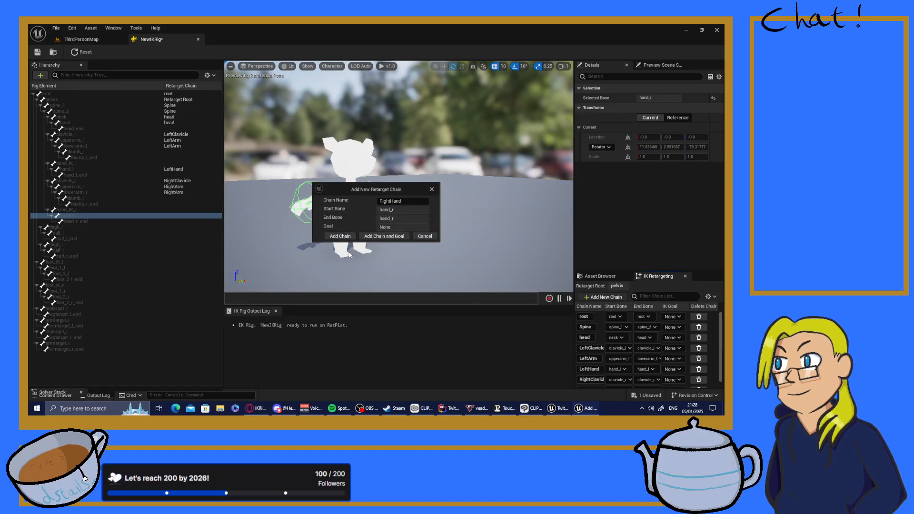
{"action": "left_click", "coordinate": [341, 237]}
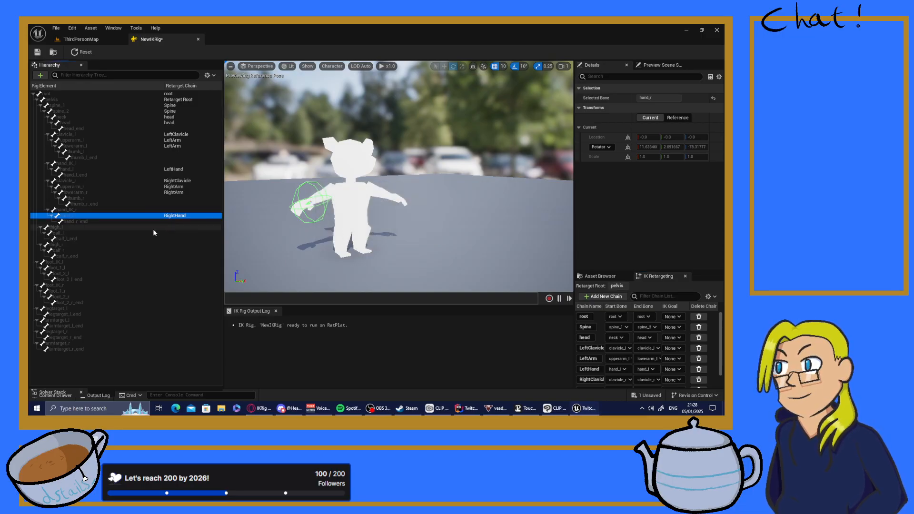
- Add a retarget chain named LeftLeg running from thigh_l to calf_l, without a goal
{"action": "left_click", "coordinate": [68, 227]}
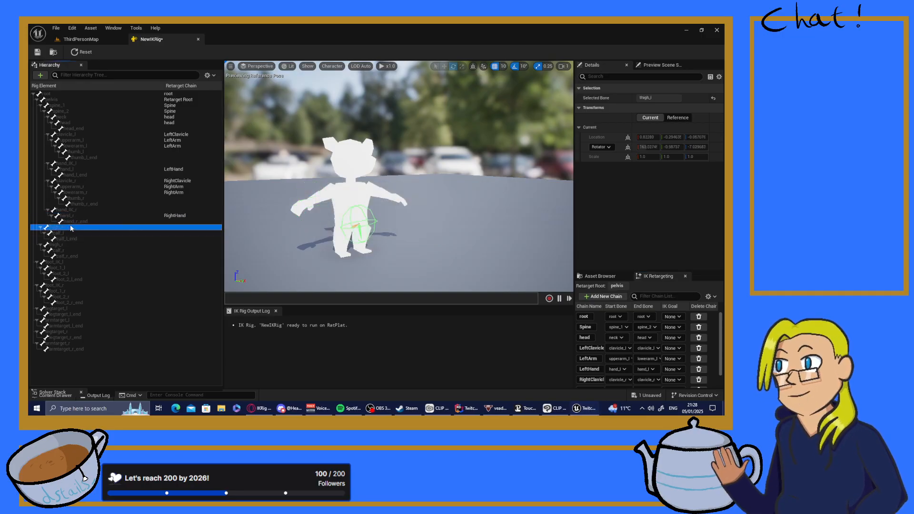
{"action": "left_click", "coordinate": [45, 234]}
{"action": "left_click", "coordinate": [41, 239]}
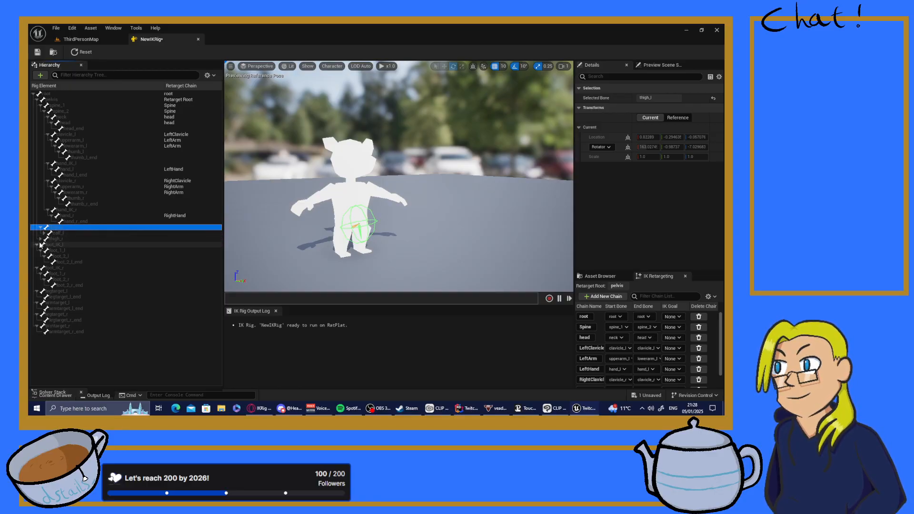
{"action": "left_click", "coordinate": [41, 239]}
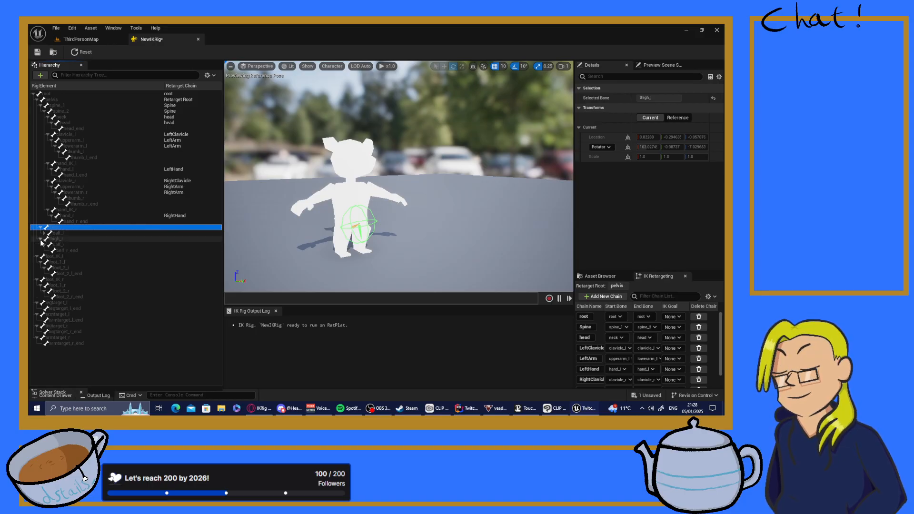
{"action": "left_click", "coordinate": [45, 245]}
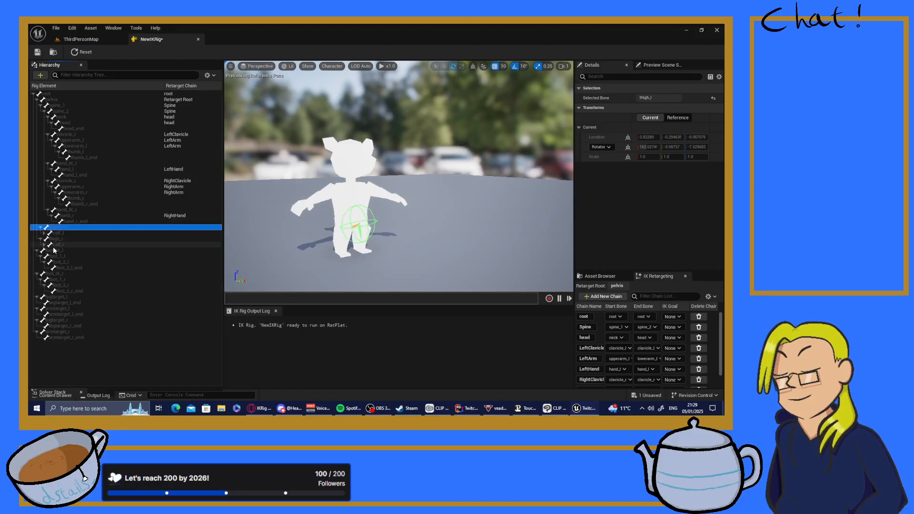
{"action": "left_click", "coordinate": [61, 234], "text": "ctrl"}
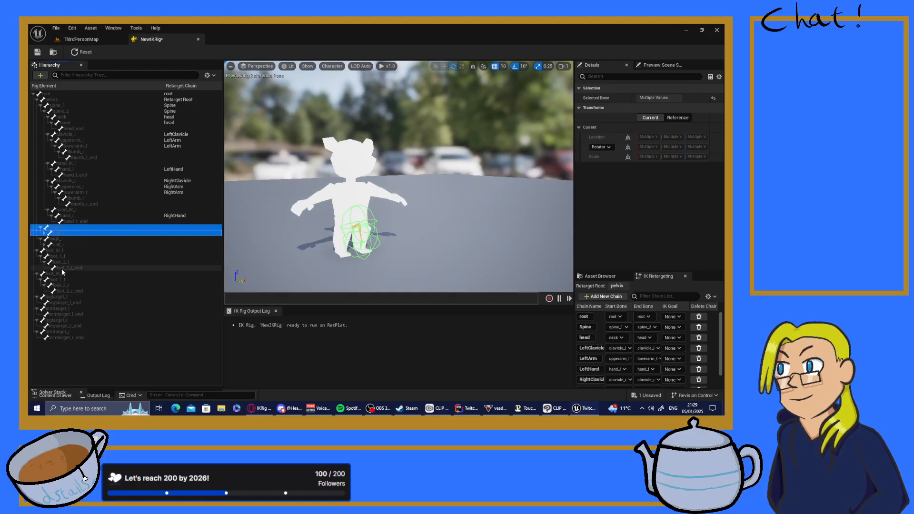
{"action": "scroll", "coordinate": [630, 326], "scroll_direction": "down", "scroll_amount": 1}
{"action": "scroll", "coordinate": [630, 326], "scroll_direction": "down", "scroll_amount": 1}
{"action": "left_click", "coordinate": [603, 296]}
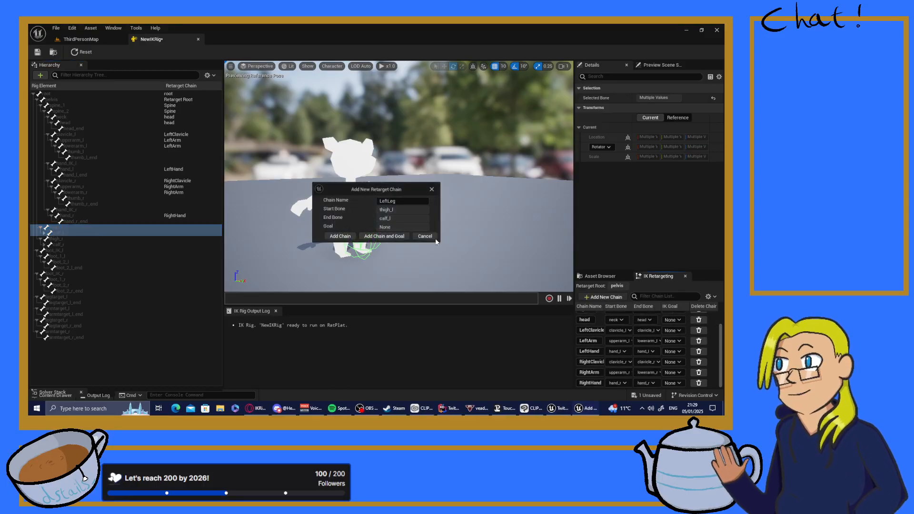
{"action": "left_click", "coordinate": [338, 237]}
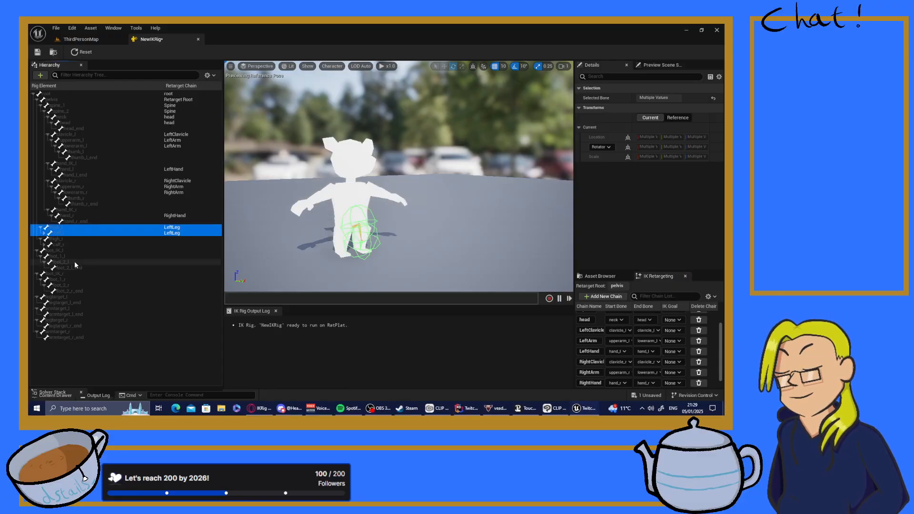
- Examine the left calf end bone and the foot IK, leg target and arm target bones in the hierarchy
{"action": "left_click", "coordinate": [37, 251]}
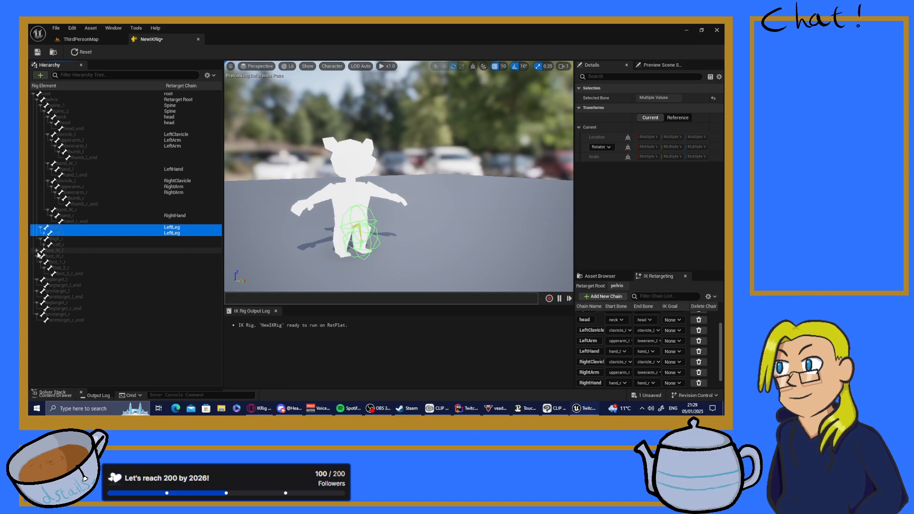
{"action": "left_click", "coordinate": [55, 251]}
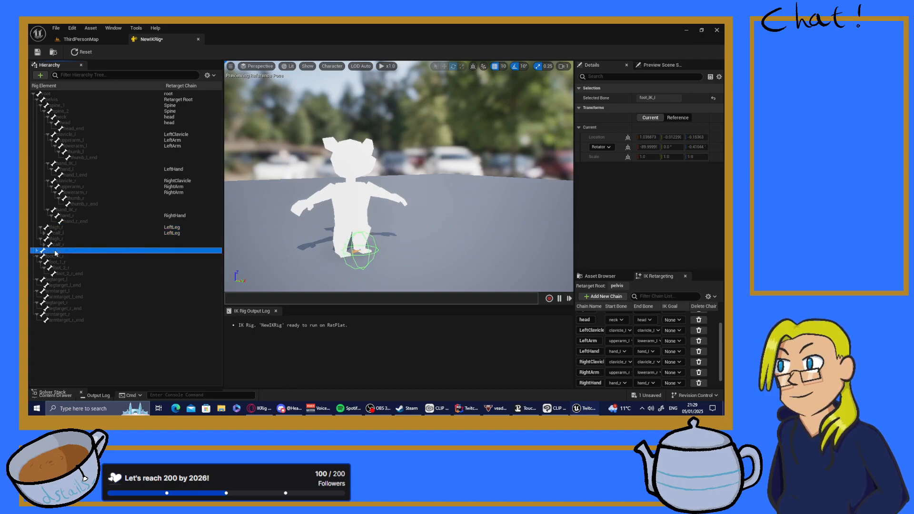
{"action": "left_click", "coordinate": [37, 256]}
{"action": "left_click", "coordinate": [61, 262]}
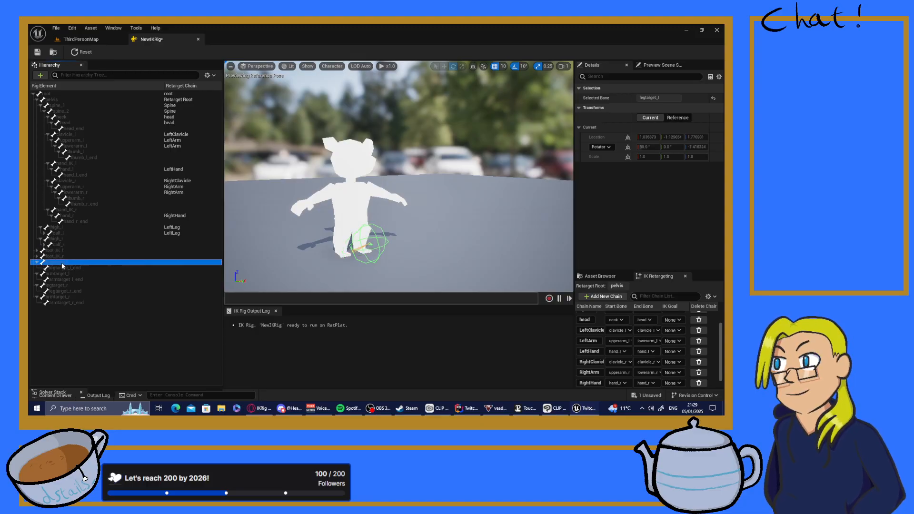
{"action": "left_click", "coordinate": [58, 274]}
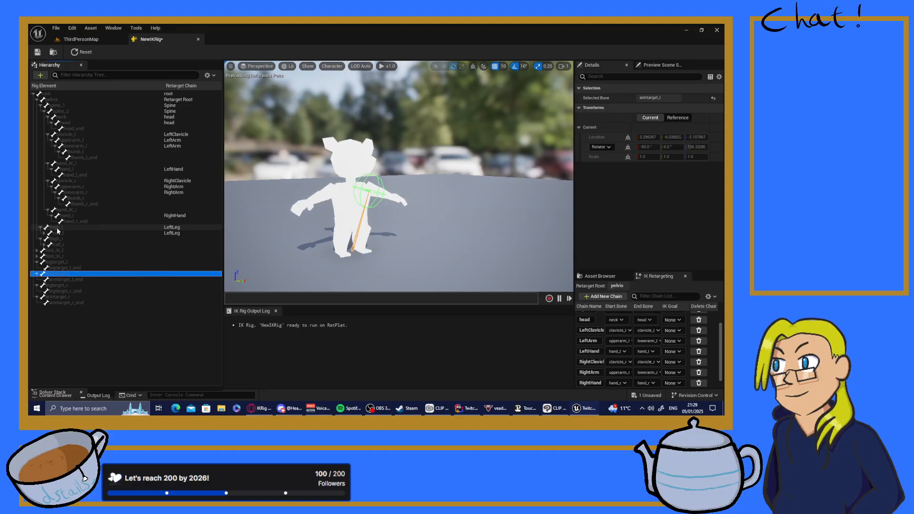
{"action": "left_click", "coordinate": [43, 233]}
{"action": "left_click", "coordinate": [55, 238]}
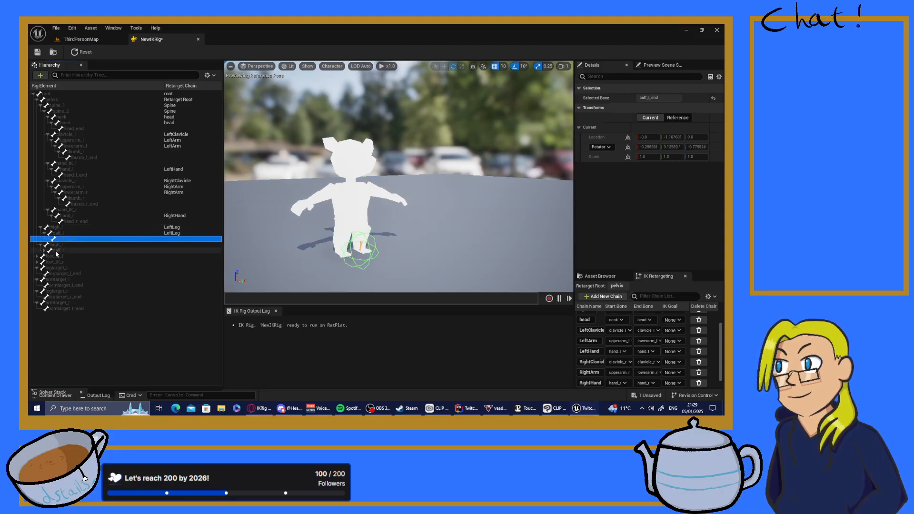
{"action": "left_click", "coordinate": [52, 257]}
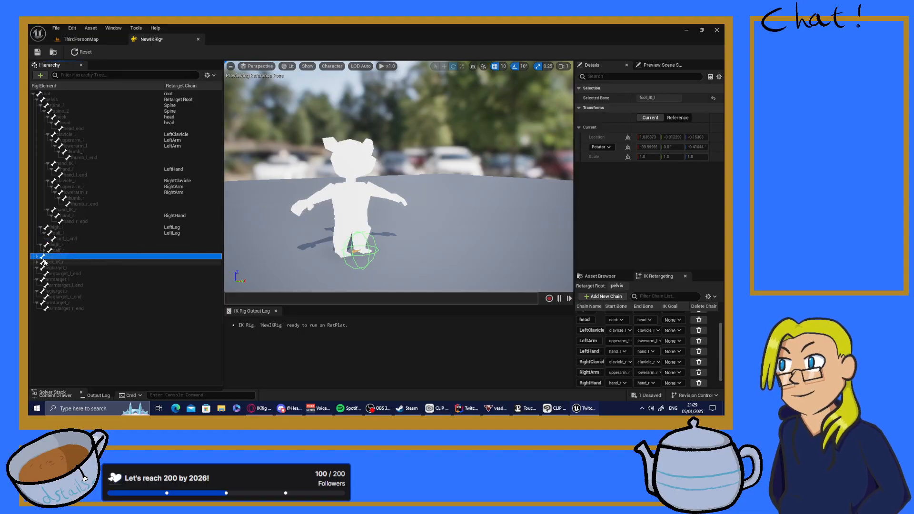
{"action": "left_click", "coordinate": [37, 257]}
{"action": "left_click", "coordinate": [61, 263]}
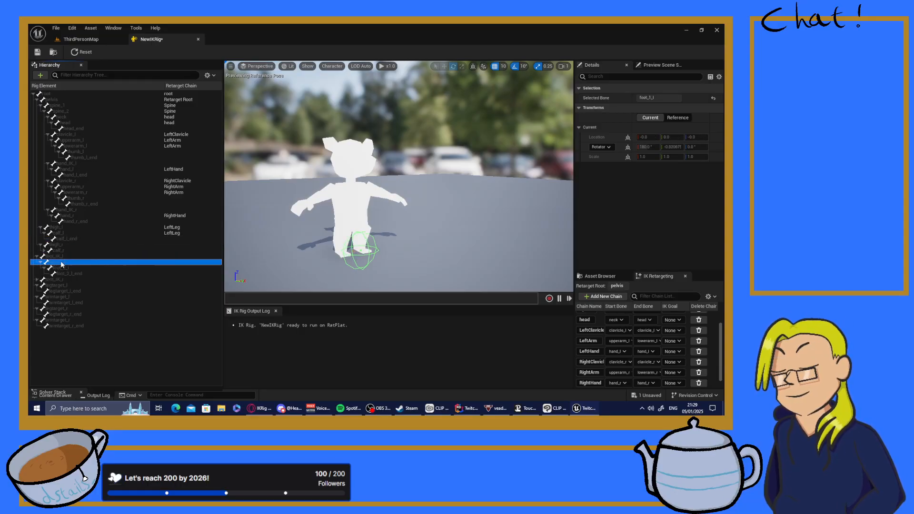
{"action": "left_click", "coordinate": [63, 268]}
{"action": "left_click", "coordinate": [67, 274]}
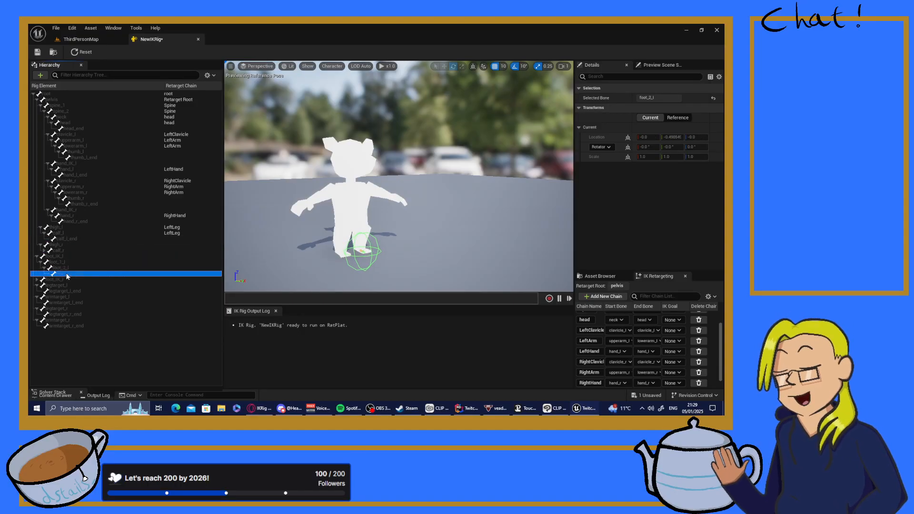
{"action": "left_click", "coordinate": [37, 256]}
{"action": "left_click", "coordinate": [37, 268]}
- Add a retarget chain named RightLeg running from thigh_r to calf_r, without a goal
{"action": "left_click", "coordinate": [61, 245]}
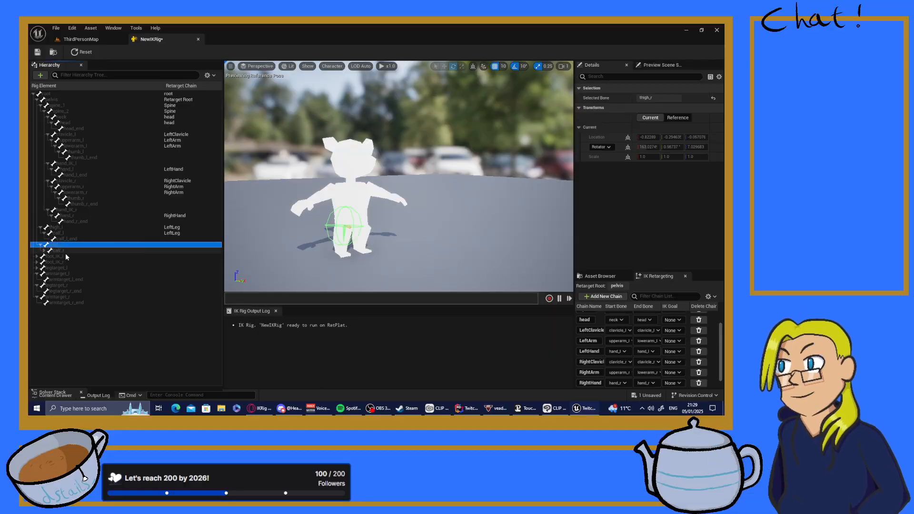
{"action": "left_click", "coordinate": [59, 251], "text": "shift"}
{"action": "left_click", "coordinate": [603, 296]}
{"action": "left_click", "coordinate": [340, 237]}
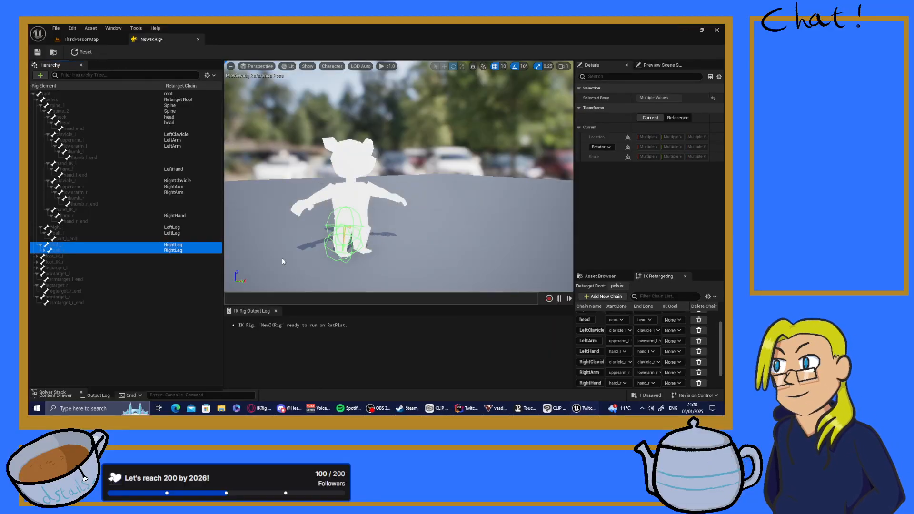
{"action": "scroll", "coordinate": [313, 225], "scroll_direction": "down", "scroll_amount": 2}
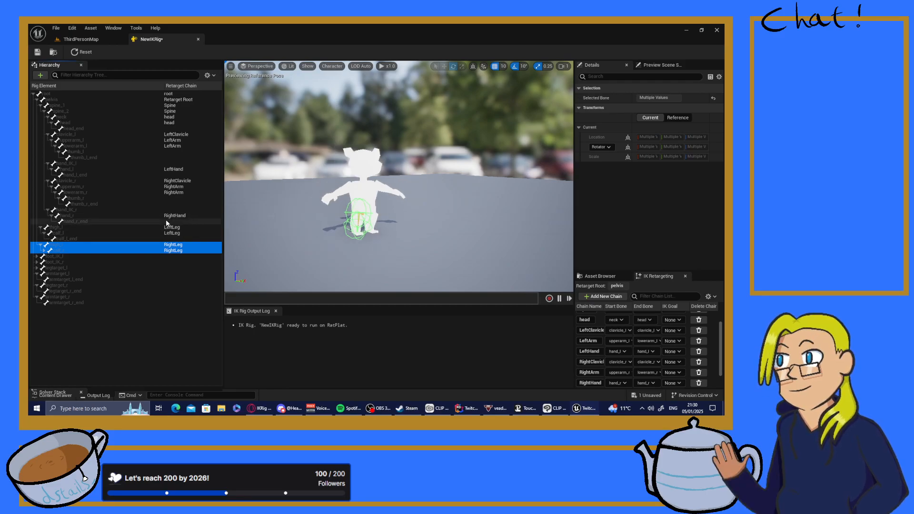
- Save the IK Rig and rename its asset in the Temp_Model folder to IKR_RatPlat
{"action": "left_click", "coordinate": [37, 52]}
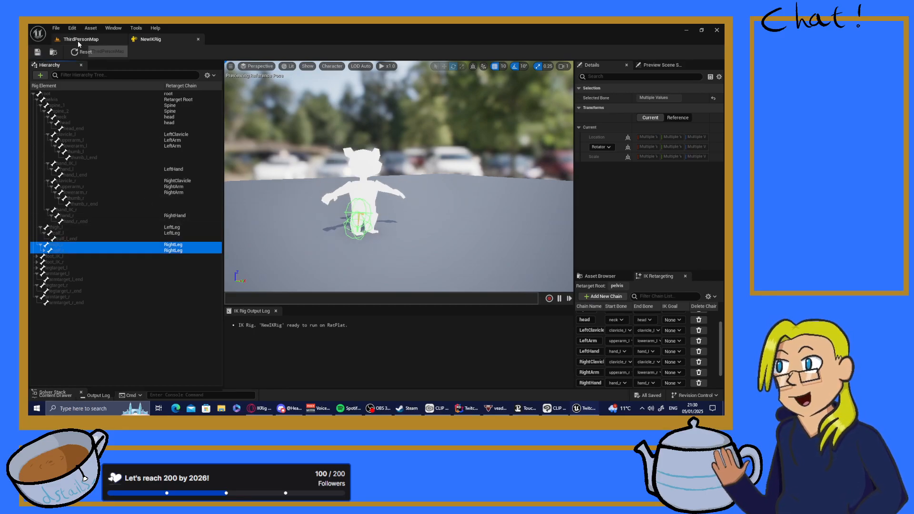
{"action": "left_click", "coordinate": [78, 41]}
{"action": "right_click", "coordinate": [130, 299]}
{"action": "mouse_move", "coordinate": [157, 215]}
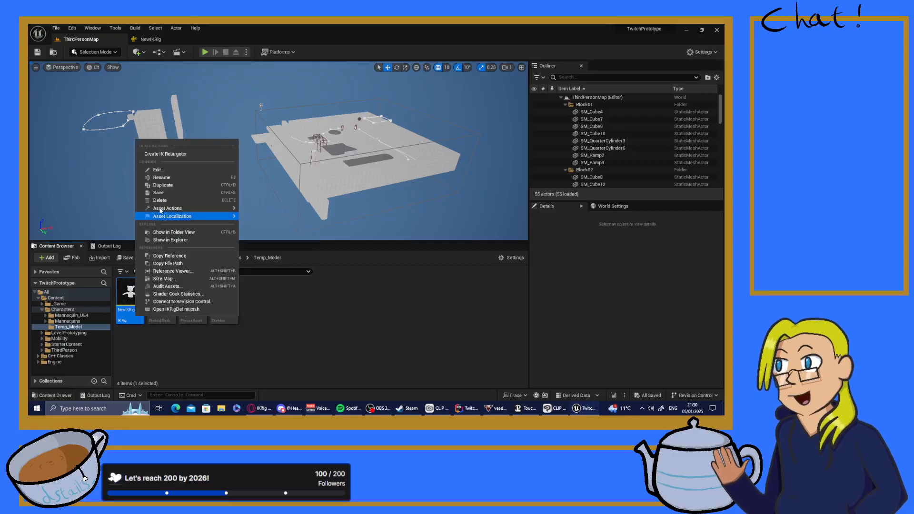
{"action": "left_click", "coordinate": [165, 178]}
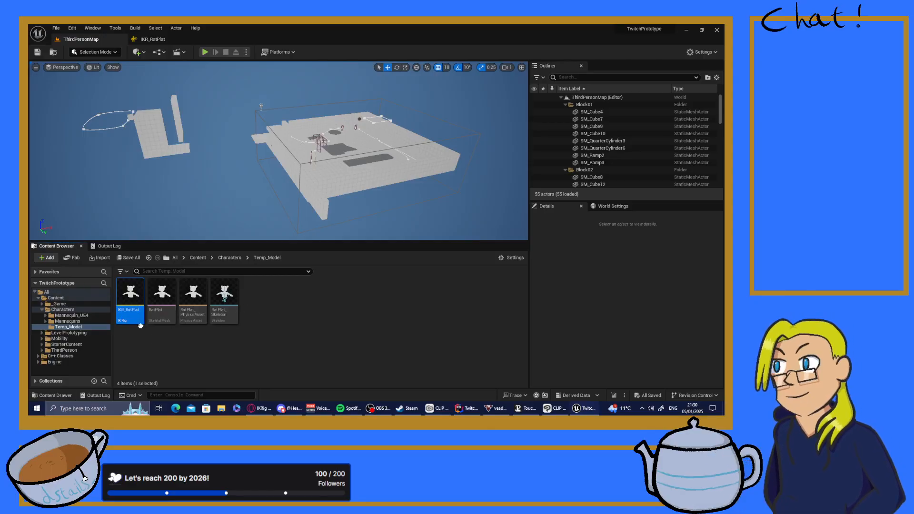
{"action": "left_click", "coordinate": [71, 315]}
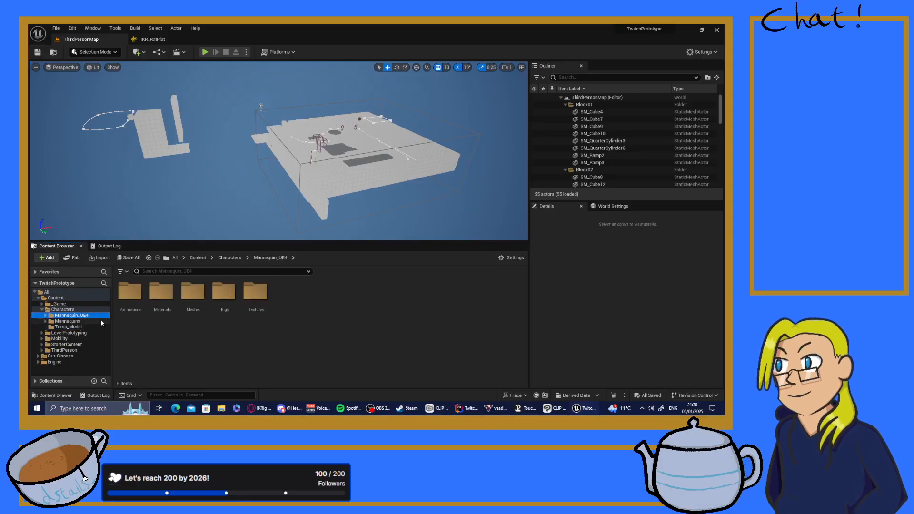
{"action": "double_click", "coordinate": [193, 291]}
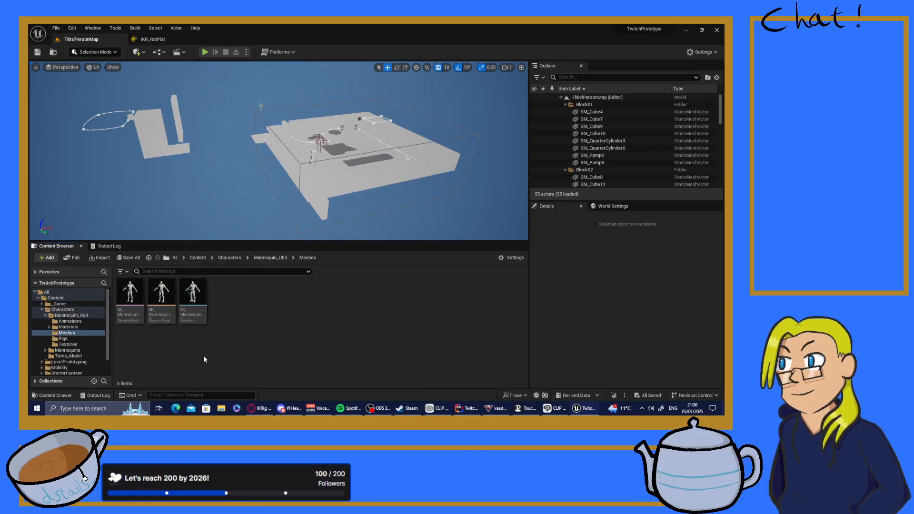
{"action": "left_click", "coordinate": [231, 258]}
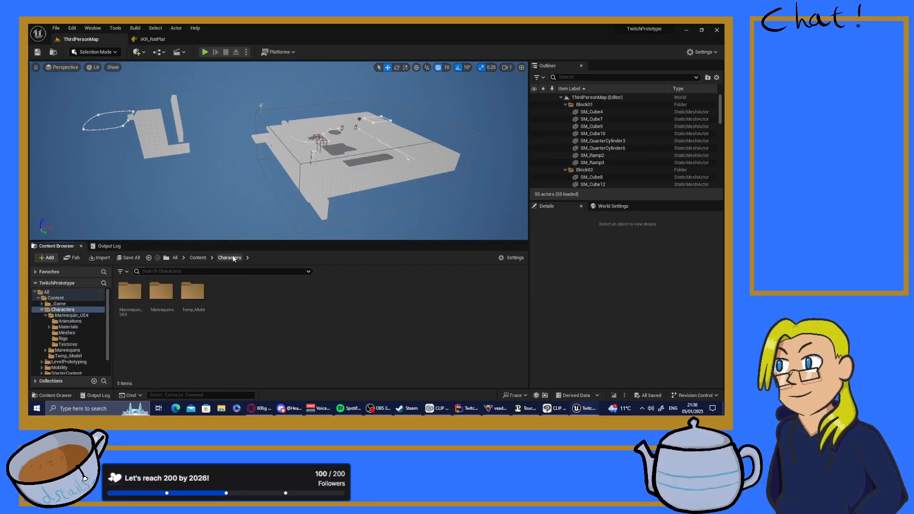
- Create an IK Rig asset named IKR_Quinn in the Meshes folder of Mannequins
{"action": "double_click", "coordinate": [161, 291]}
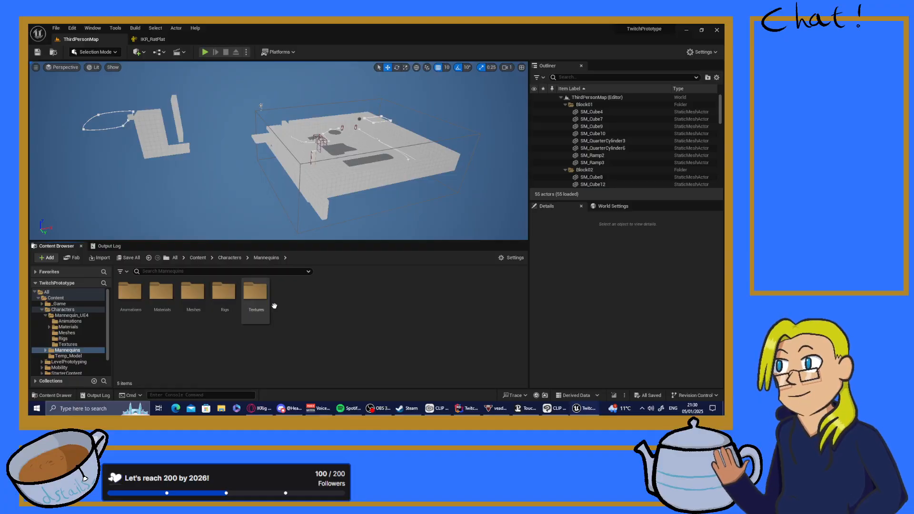
{"action": "double_click", "coordinate": [193, 291]}
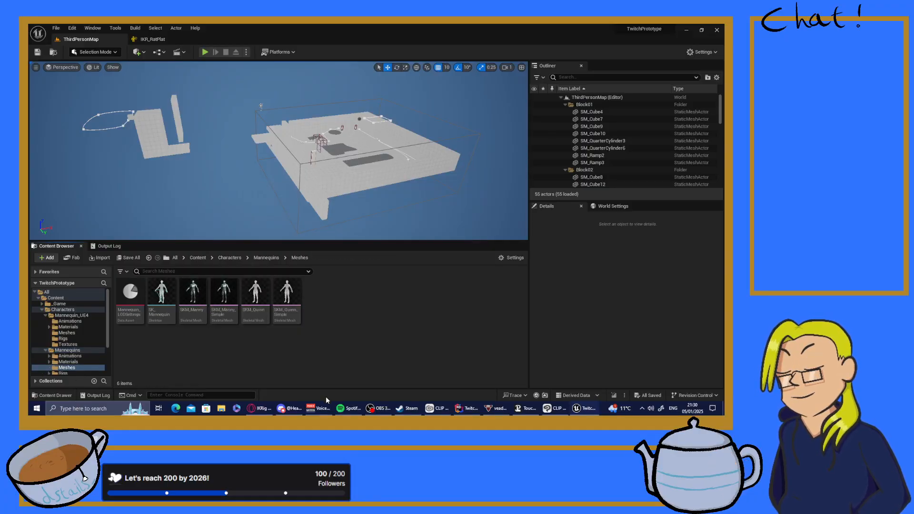
{"action": "right_click", "coordinate": [341, 316]}
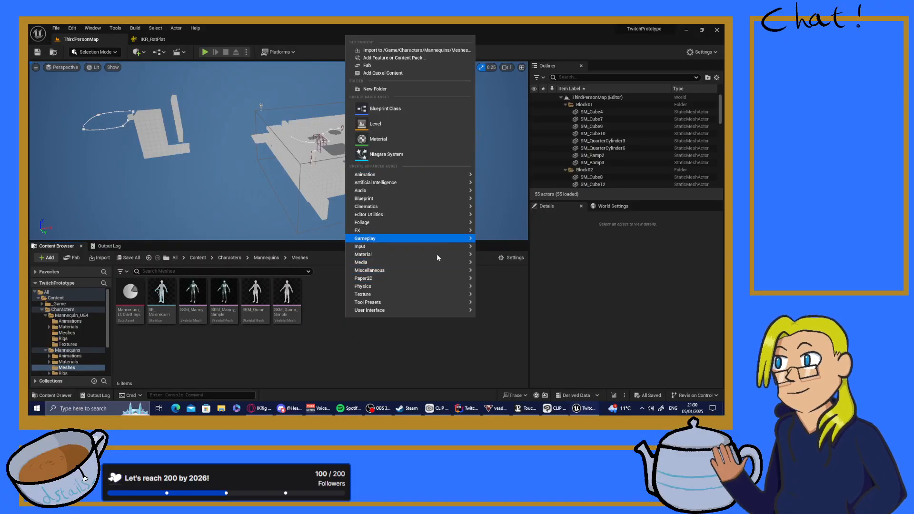
{"action": "mouse_move", "coordinate": [400, 174]}
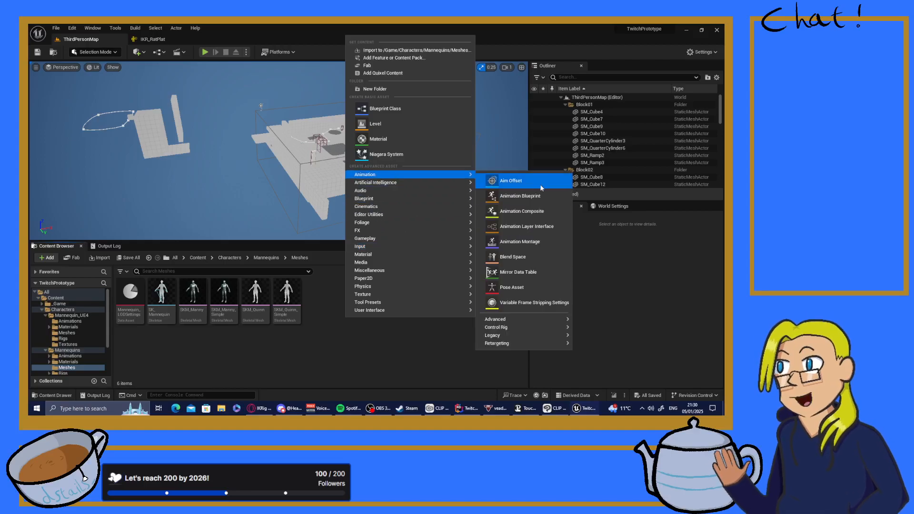
{"action": "mouse_move", "coordinate": [518, 345]}
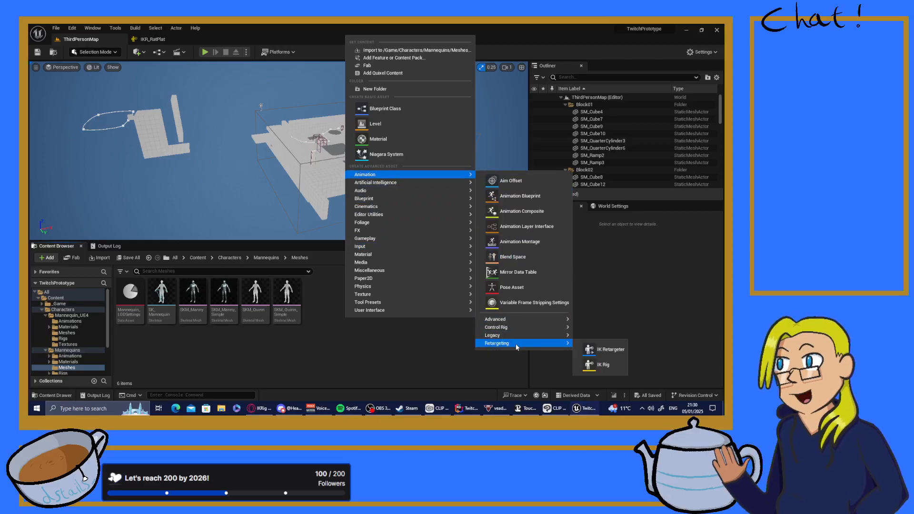
{"action": "left_click", "coordinate": [602, 364]}
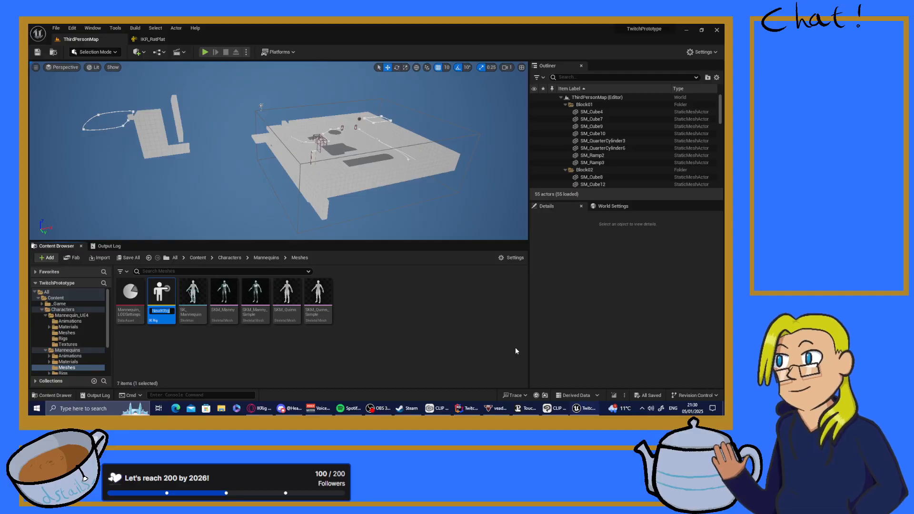
{"action": "type", "text": "IKR_Quinn"}
{"action": "key", "text": "Return"}
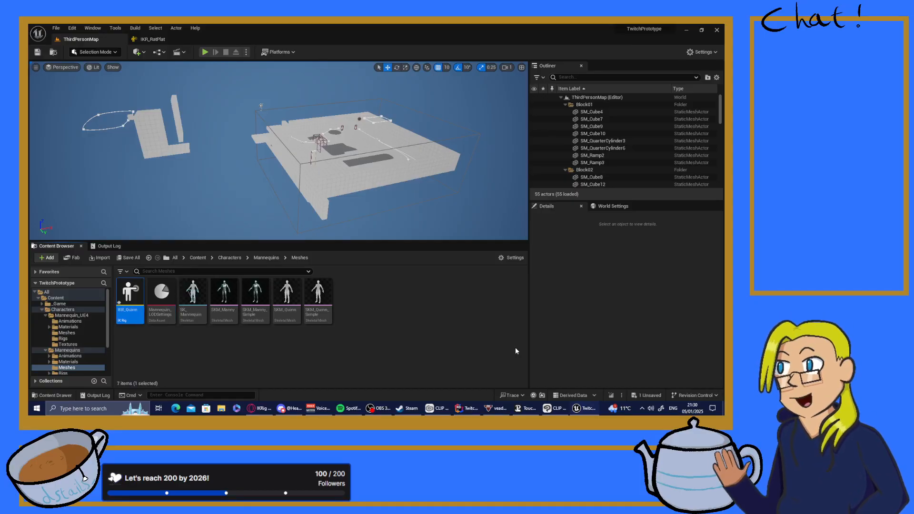
- Open IKR_Quinn and set its preview skeletal mesh to SKM_Quinn
{"action": "double_click", "coordinate": [130, 302]}
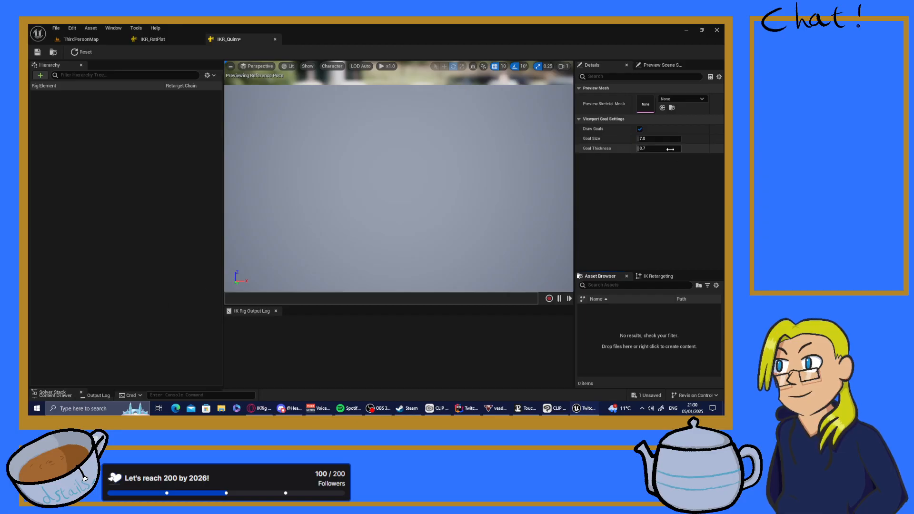
{"action": "left_click", "coordinate": [672, 100]}
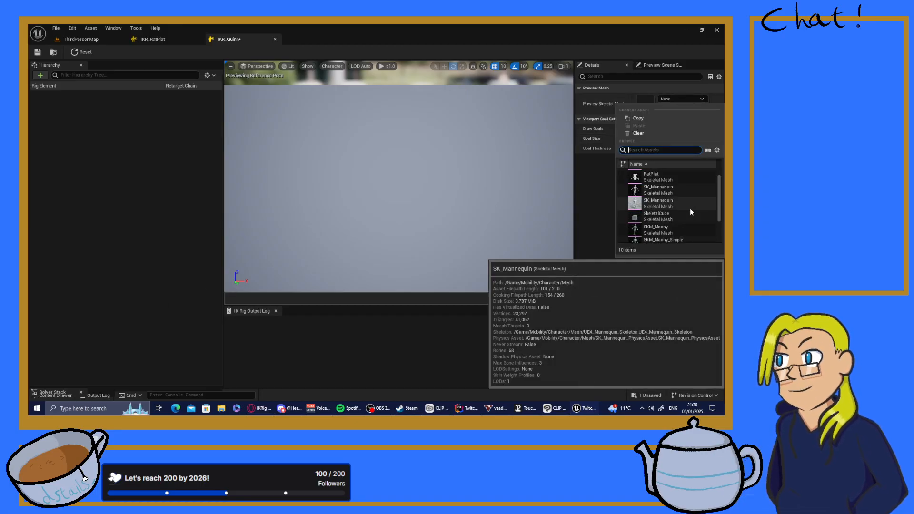
{"action": "scroll", "coordinate": [689, 207], "scroll_direction": "down", "scroll_amount": 2}
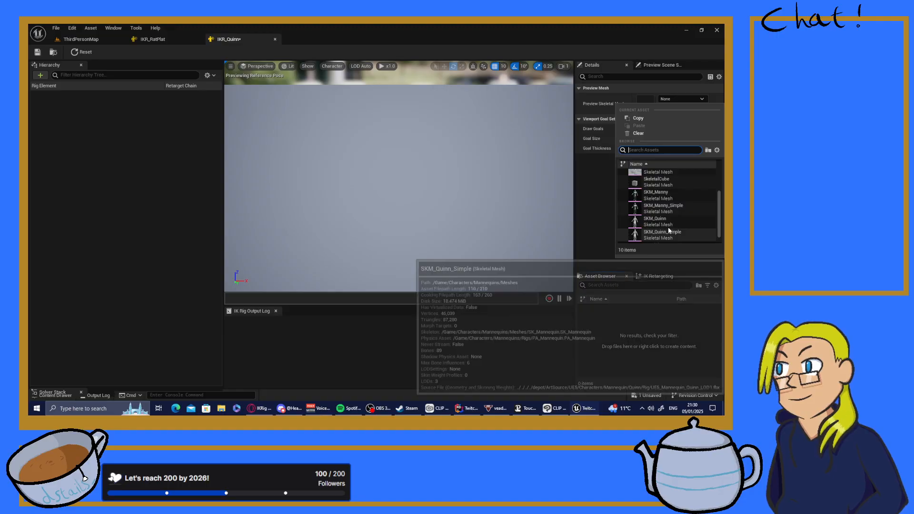
{"action": "left_click", "coordinate": [672, 218]}
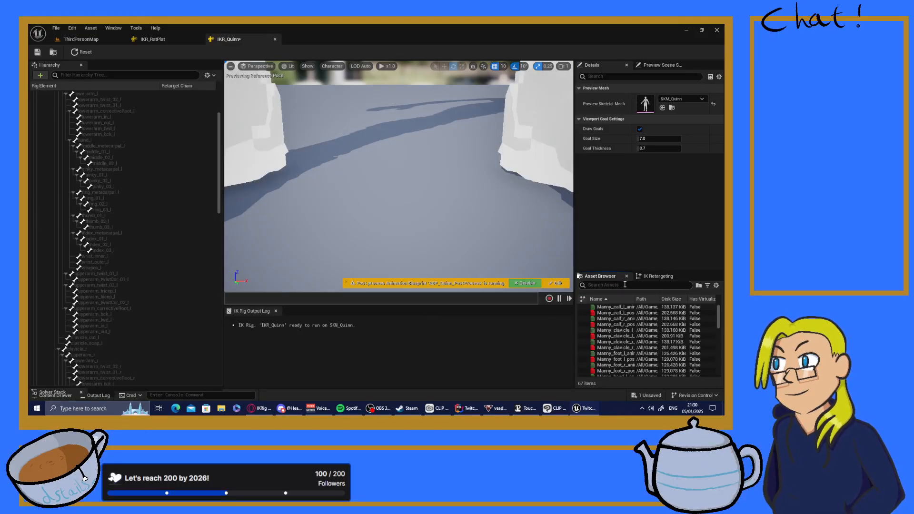
- Show the IK retargeting chain list for IKR_Quinn and set the pelvis bone as the retarget root
{"action": "left_click", "coordinate": [655, 276]}
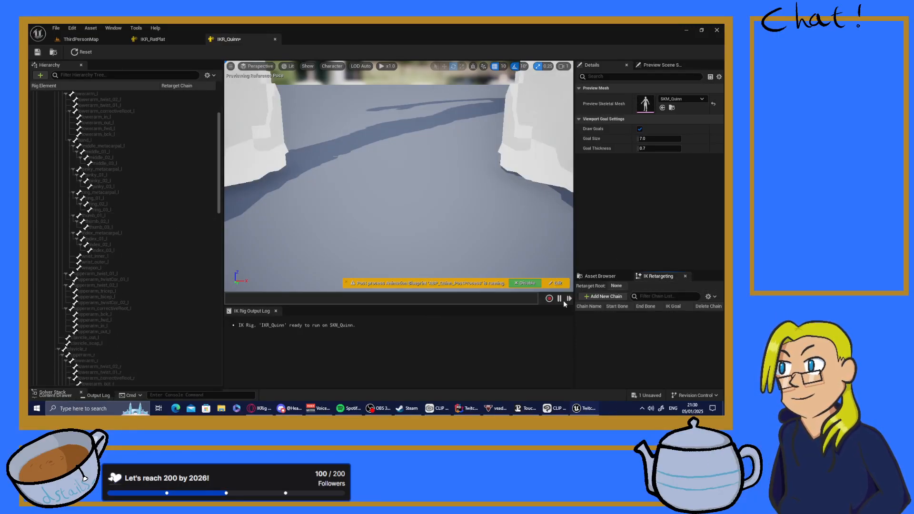
{"action": "scroll", "coordinate": [122, 176], "scroll_direction": "up", "scroll_amount": 3}
{"action": "scroll", "coordinate": [123, 174], "scroll_direction": "up", "scroll_amount": 1}
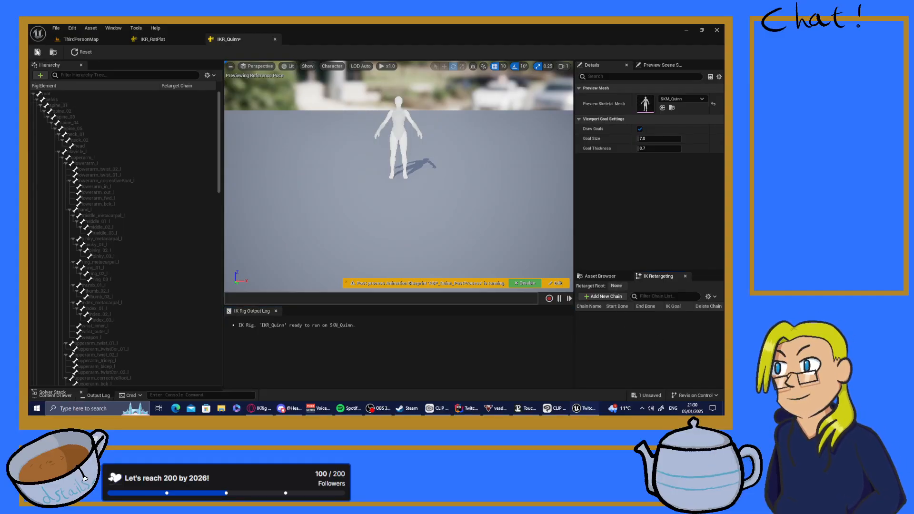
{"action": "right_click", "coordinate": [48, 100]}
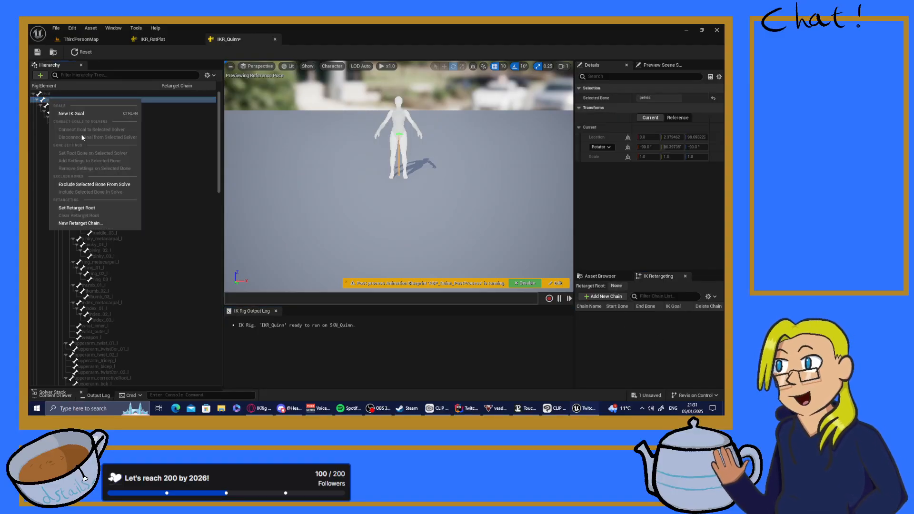
{"action": "left_click", "coordinate": [78, 208]}
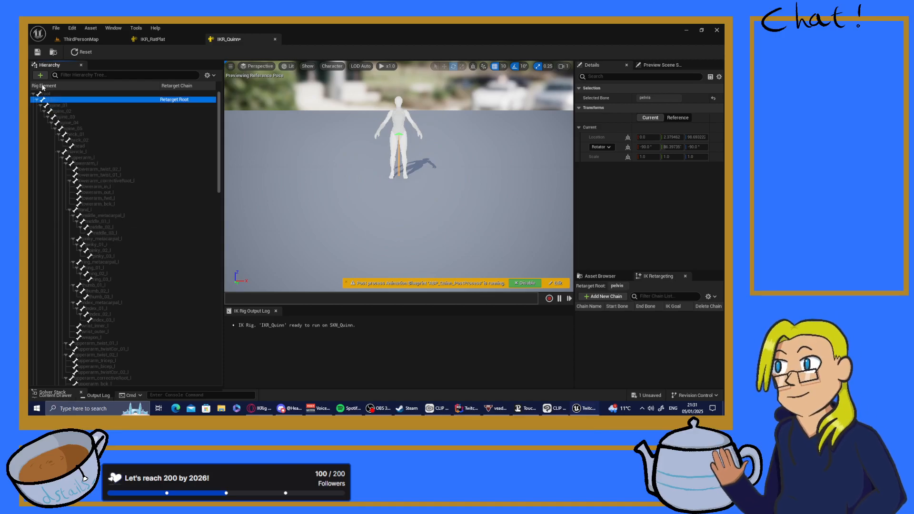
- Add a retarget chain named Root that starts and ends at the root bone, without a goal
{"action": "left_click", "coordinate": [47, 94]}
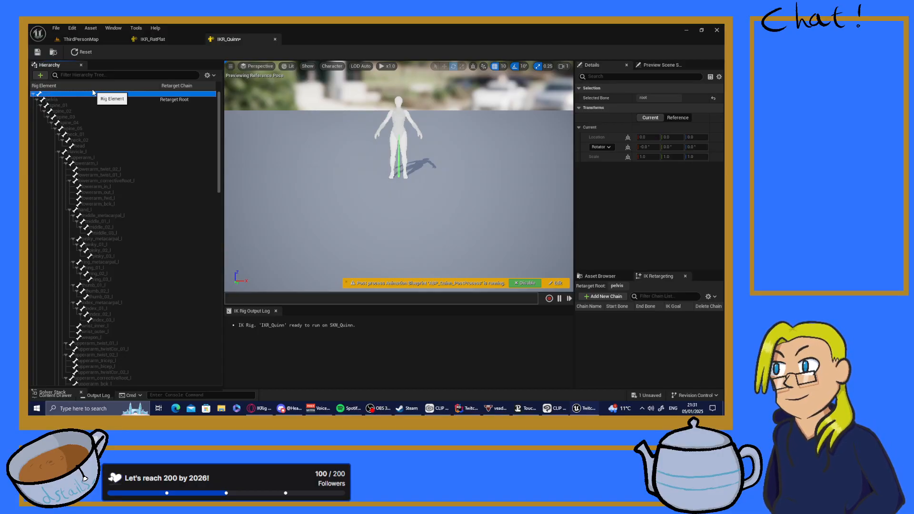
{"action": "left_click", "coordinate": [603, 296]}
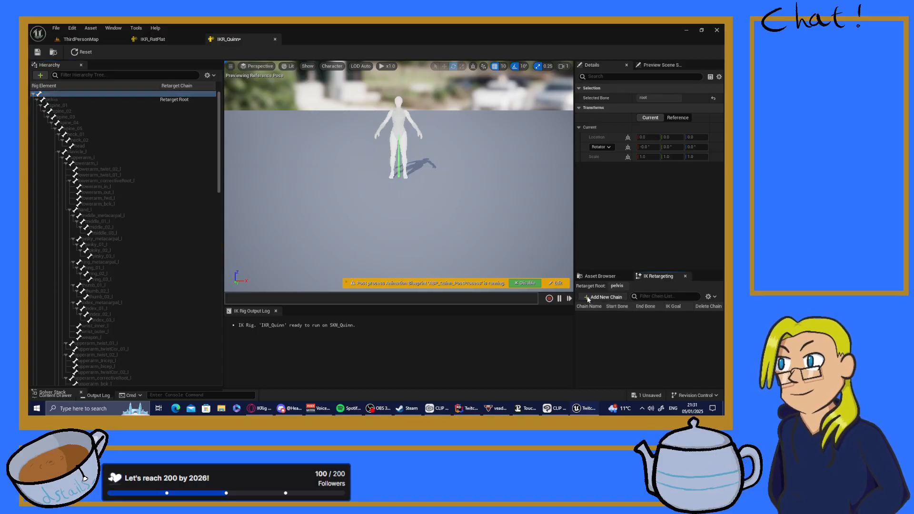
{"action": "left_click", "coordinate": [339, 237]}
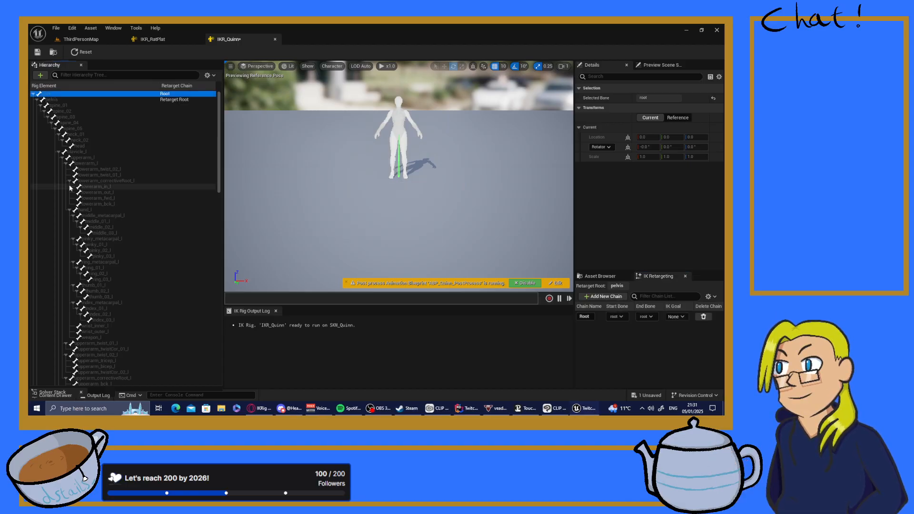
- Add a retarget chain named Spine running from spine_01 to spine_05, without a goal
{"action": "left_click", "coordinate": [66, 105]}
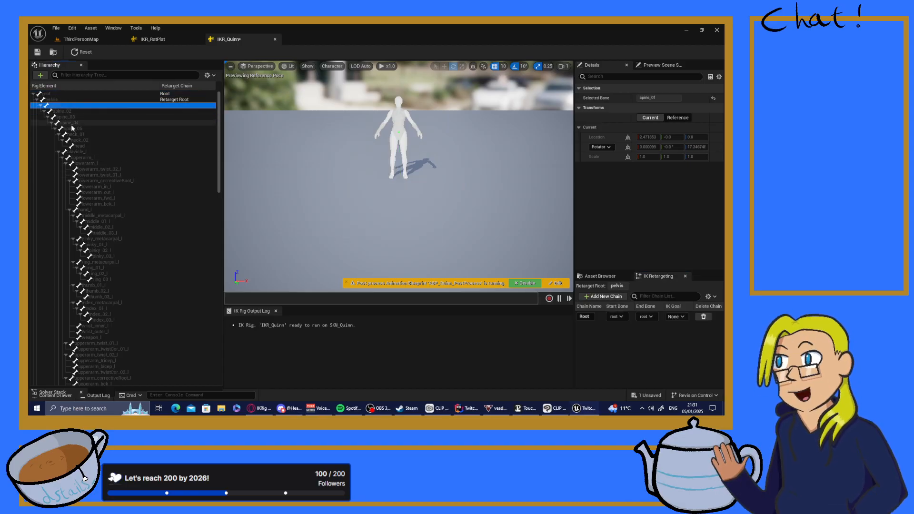
{"action": "left_click", "coordinate": [75, 128], "text": "shift"}
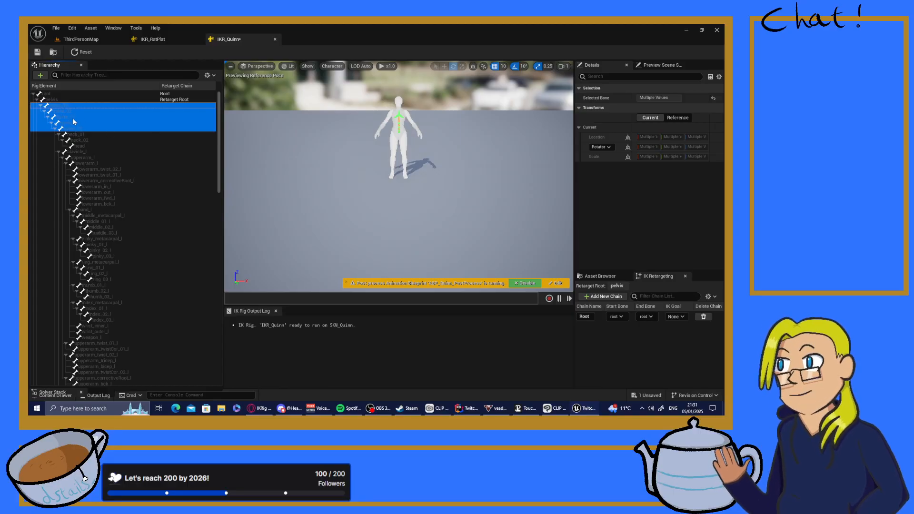
{"action": "right_click", "coordinate": [72, 119]}
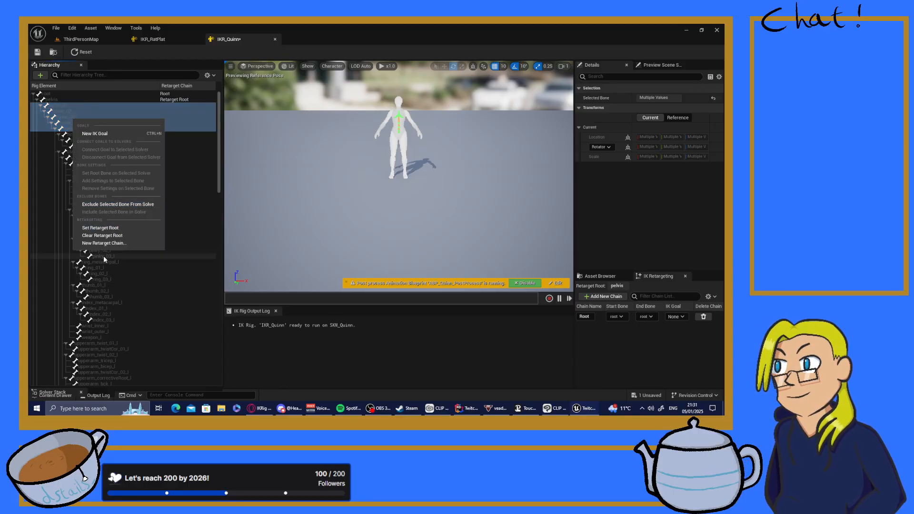
{"action": "left_click", "coordinate": [102, 243]}
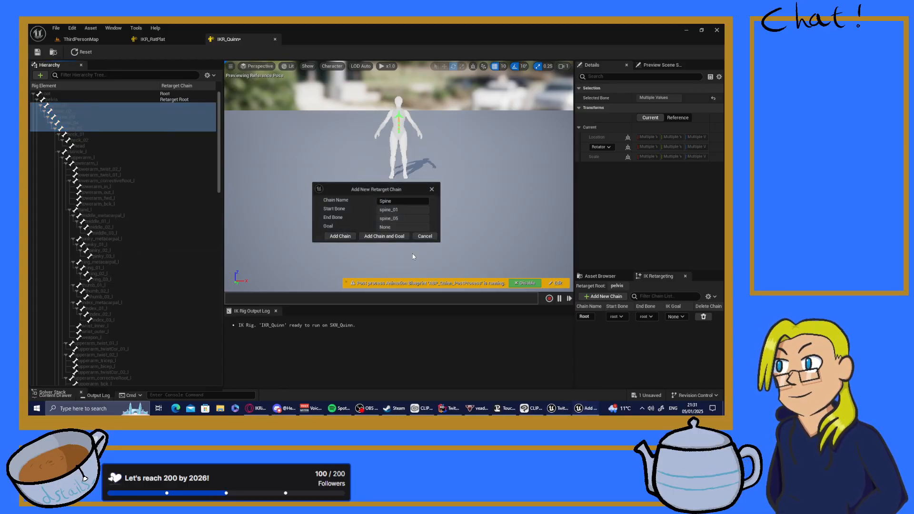
{"action": "left_click", "coordinate": [336, 236]}
{"action": "left_click", "coordinate": [76, 134]}
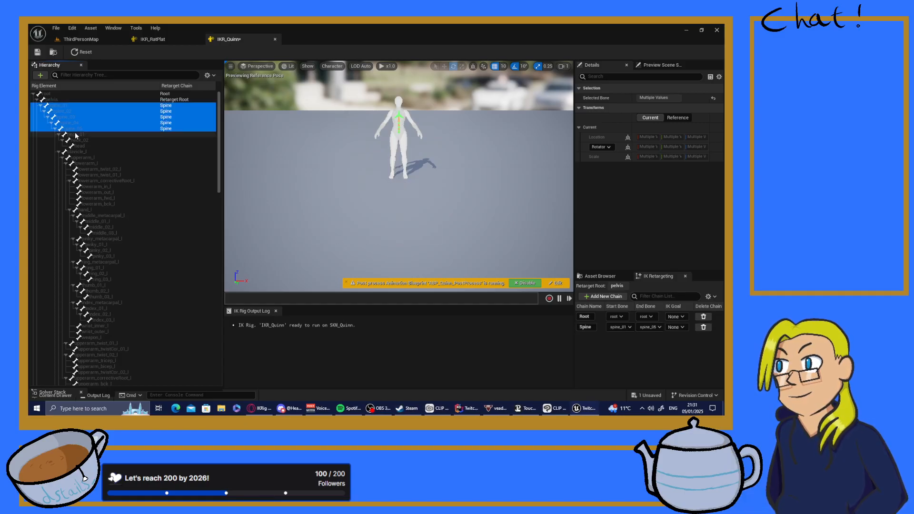
{"action": "left_click", "coordinate": [80, 147], "text": "shift"}
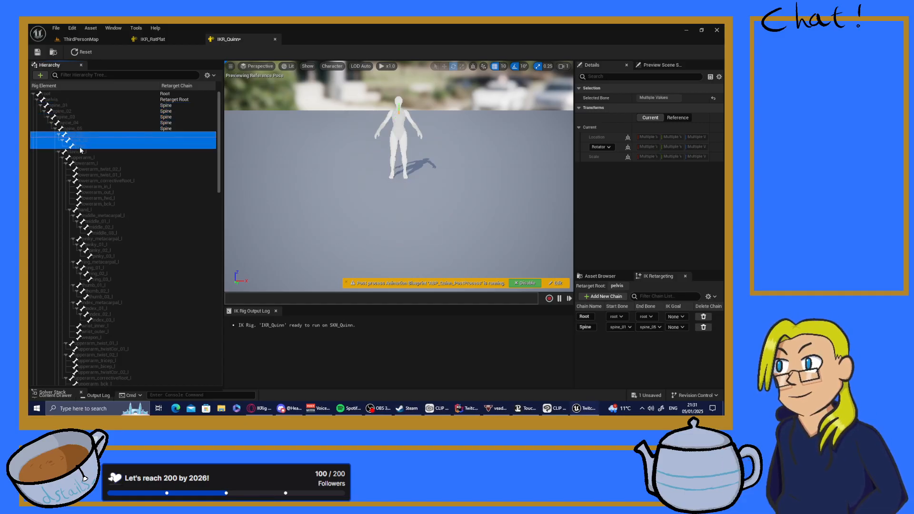
{"action": "right_click", "coordinate": [72, 136]}
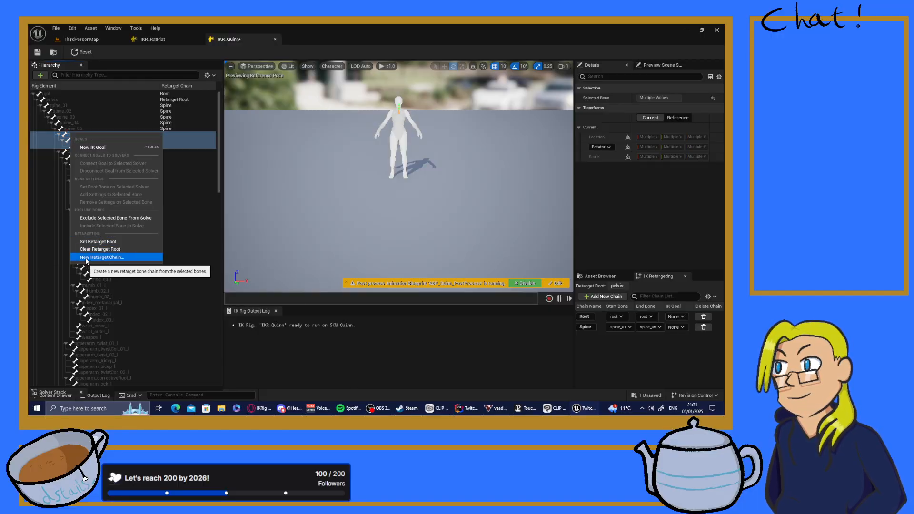
{"action": "left_click", "coordinate": [101, 257]}
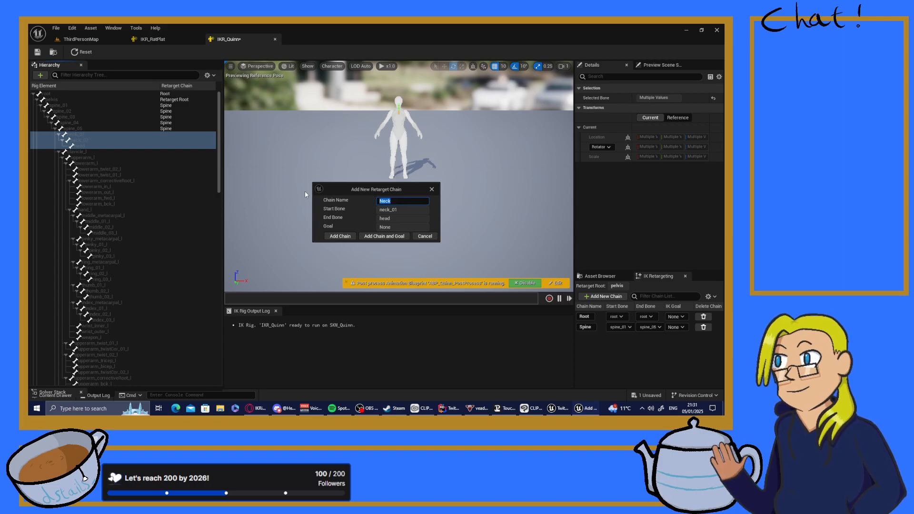
{"action": "type", "text": "Head"}
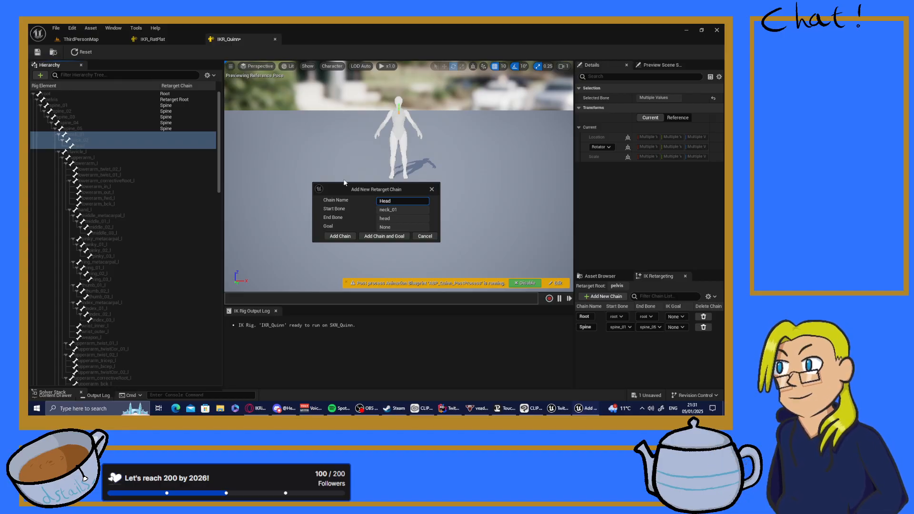
{"action": "left_click", "coordinate": [425, 236]}
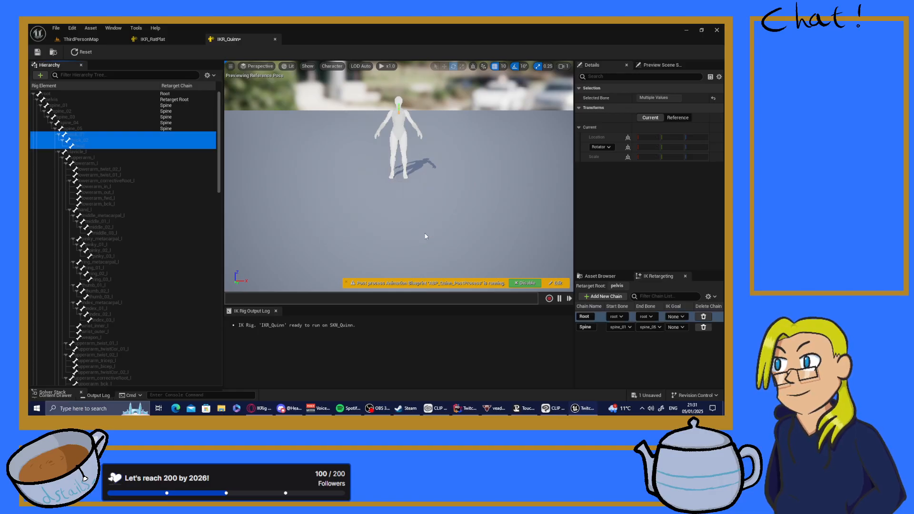
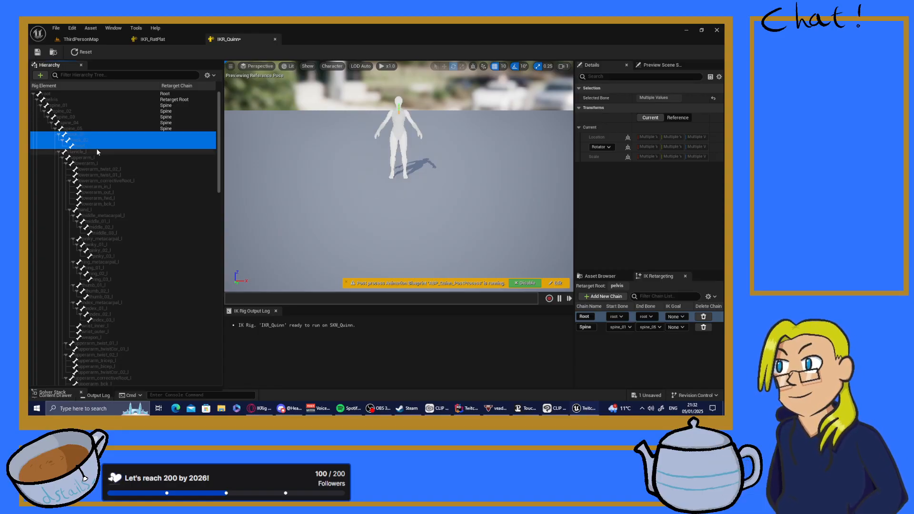
- Delete the head retarget chain from IKR_RatPlat and return to IKR_Quinn
{"action": "left_click", "coordinate": [154, 40]}
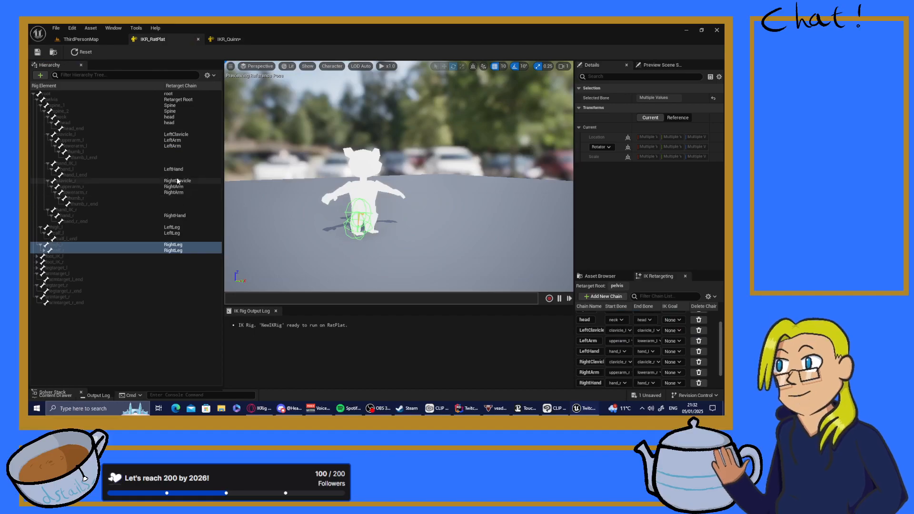
{"action": "scroll", "coordinate": [617, 344], "scroll_direction": "up", "scroll_amount": 2}
{"action": "left_click", "coordinate": [699, 337]}
{"action": "left_click", "coordinate": [222, 40]}
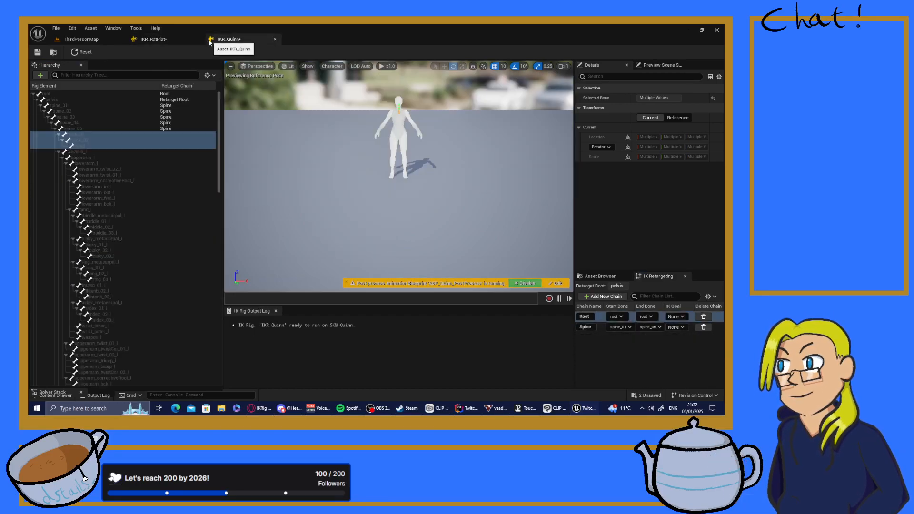
- Add a retarget chain named LeftClavicle that starts and ends at clavicle_l, without a goal
{"action": "left_click", "coordinate": [77, 151]}
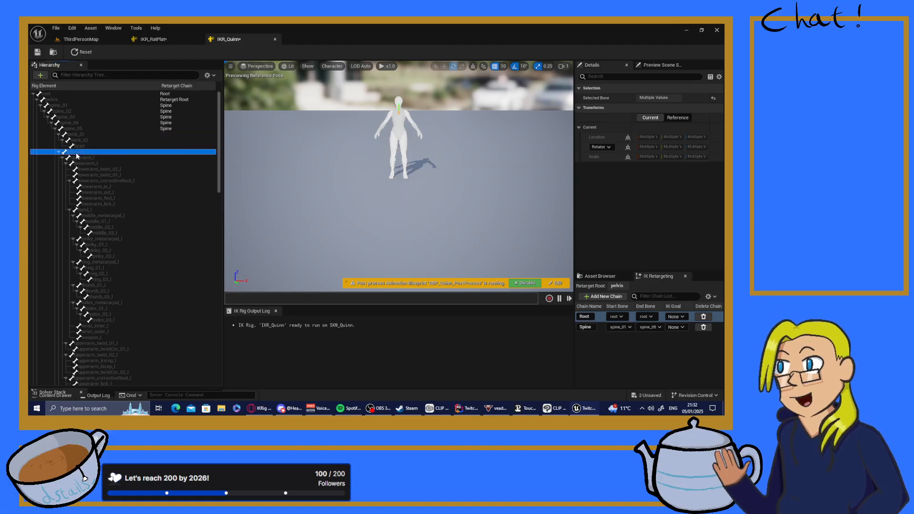
{"action": "right_click", "coordinate": [77, 152]}
{"action": "left_click", "coordinate": [107, 278]}
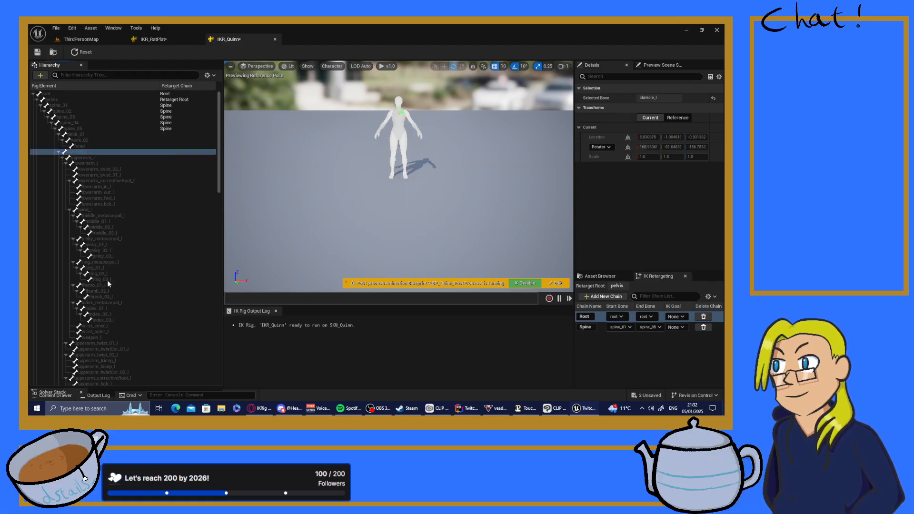
{"action": "type", "text": "clavicle"}
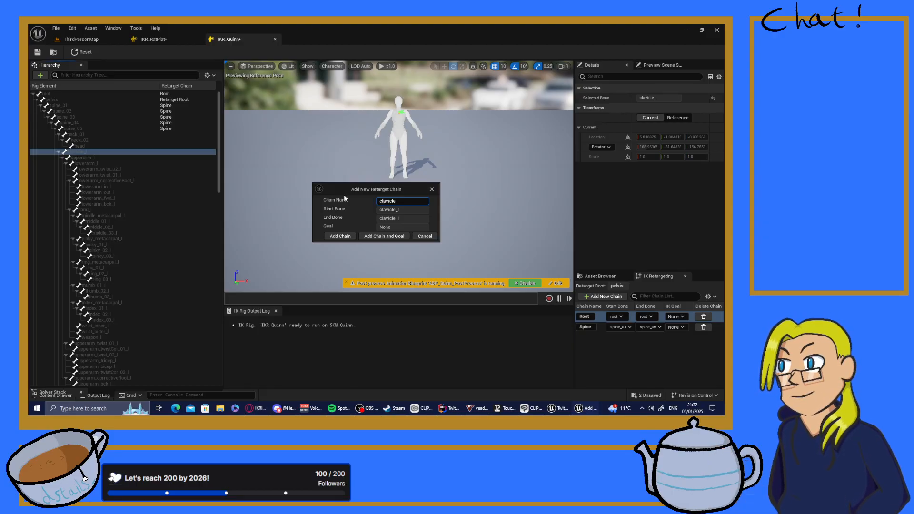
{"action": "key", "text": "ctrl+BackSpace"}
{"action": "type", "text": "Left"}
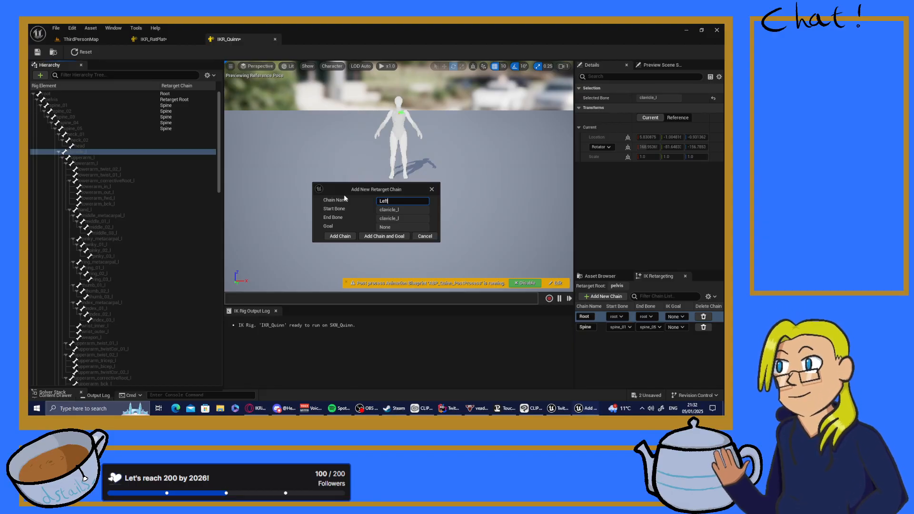
{"action": "type", "text": "Clavicle"}
{"action": "key", "text": "Return"}
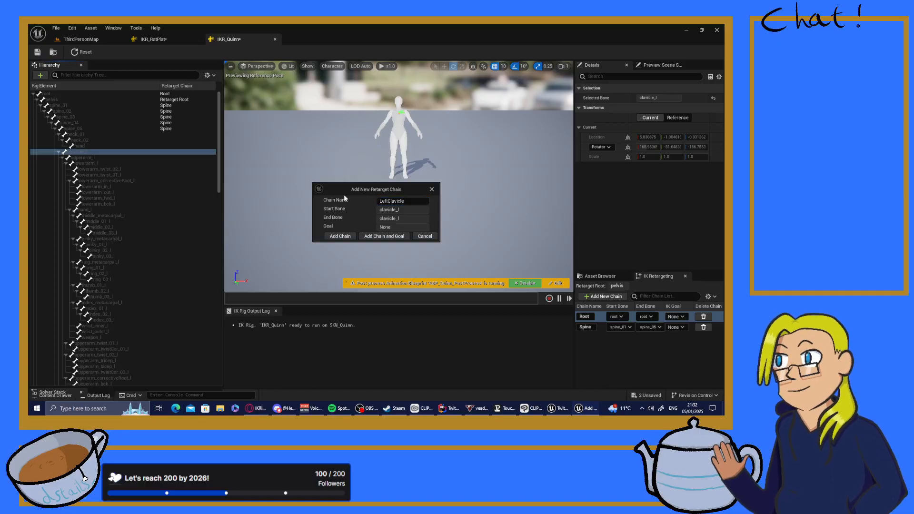
{"action": "left_click", "coordinate": [340, 237]}
- Add a retarget chain named LeftArm running from upperarm_l through lowerarm_l to hand_l, without a goal
{"action": "left_click", "coordinate": [81, 157]}
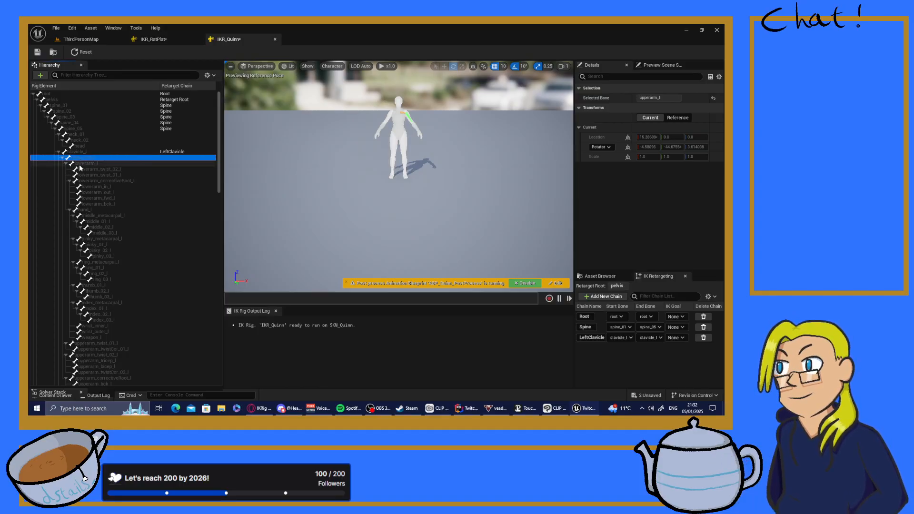
{"action": "left_click", "coordinate": [80, 165], "text": "shift"}
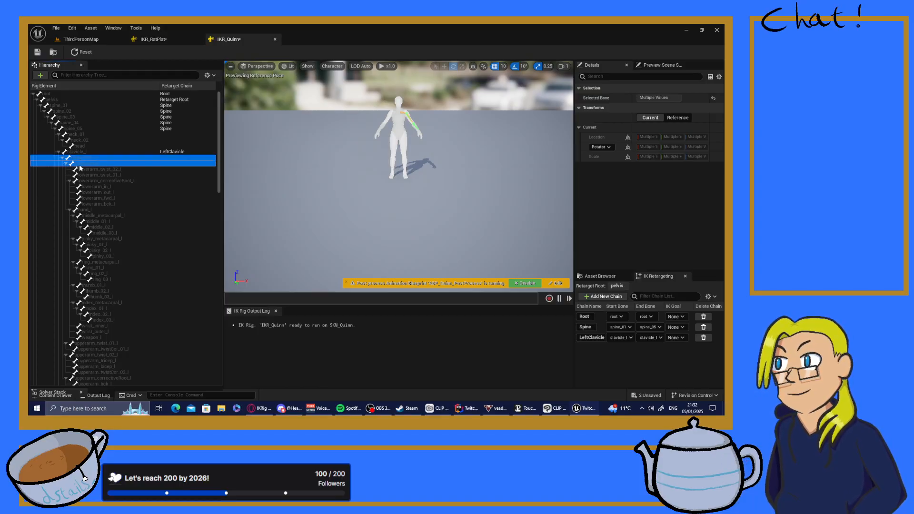
{"action": "left_click", "coordinate": [90, 210], "text": "ctrl"}
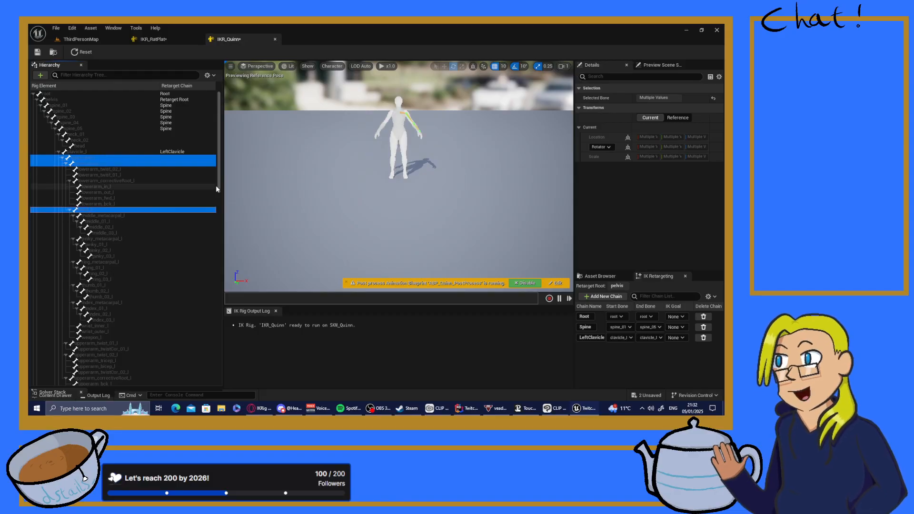
{"action": "left_click", "coordinate": [595, 296]}
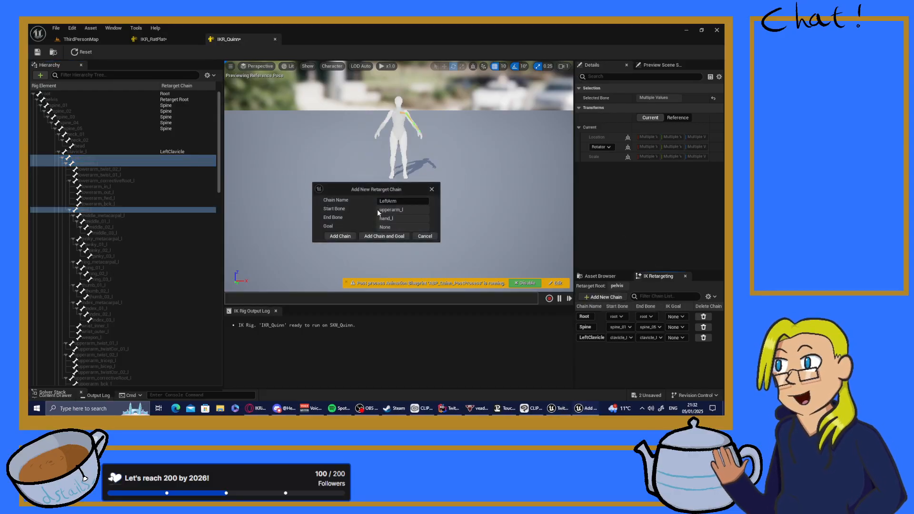
{"action": "left_click", "coordinate": [337, 237]}
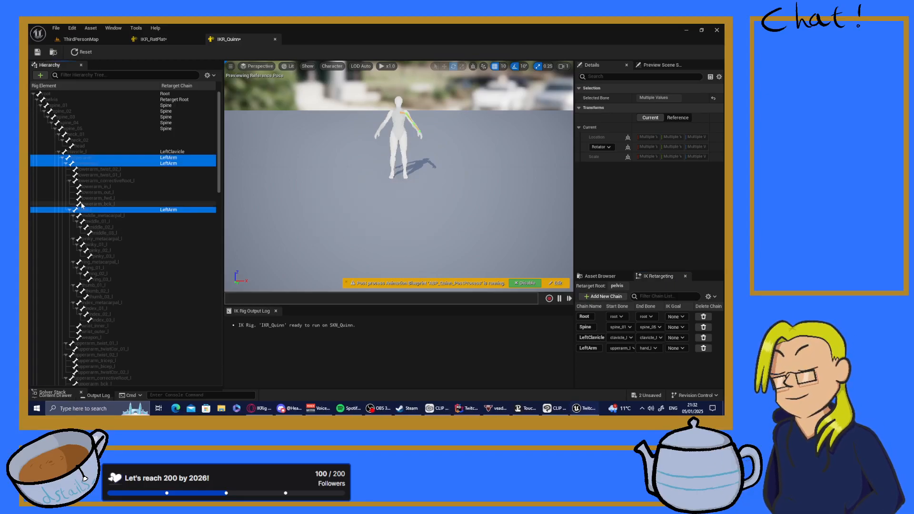
- Collapse the left arm's finger, hand, twist and corrective bone branches in the hierarchy, including everything beneath lowerarm_l
{"action": "scroll", "coordinate": [83, 207], "scroll_direction": "down", "scroll_amount": 2}
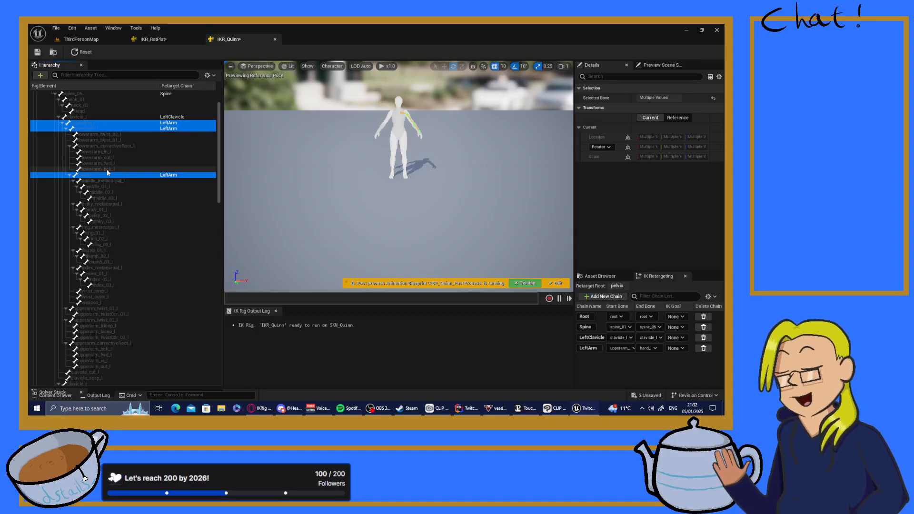
{"action": "left_click", "coordinate": [69, 147]}
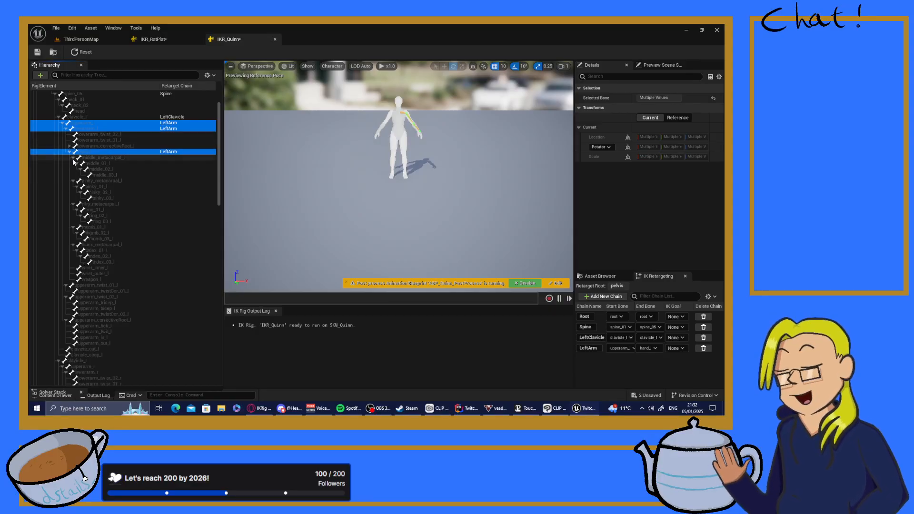
{"action": "left_click", "coordinate": [73, 158]}
{"action": "left_click", "coordinate": [73, 164]}
{"action": "left_click", "coordinate": [73, 169]}
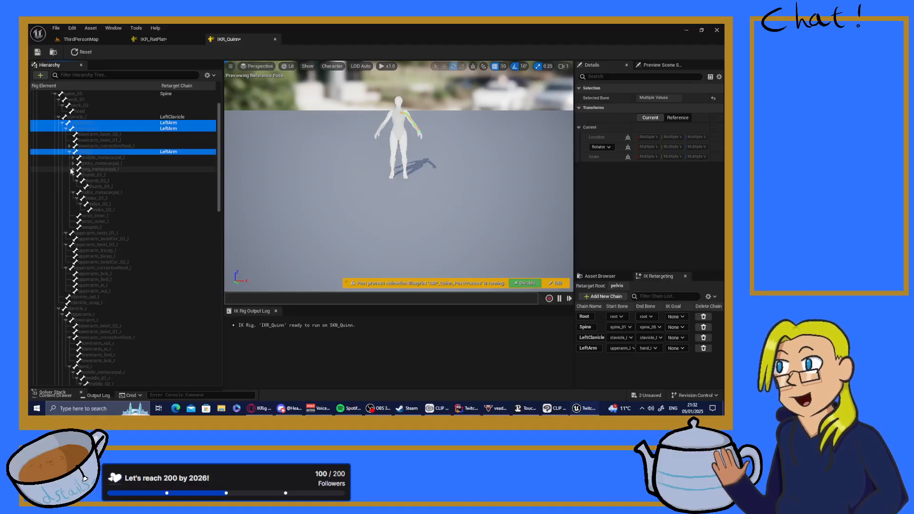
{"action": "left_click", "coordinate": [73, 174]}
{"action": "left_click", "coordinate": [73, 181]}
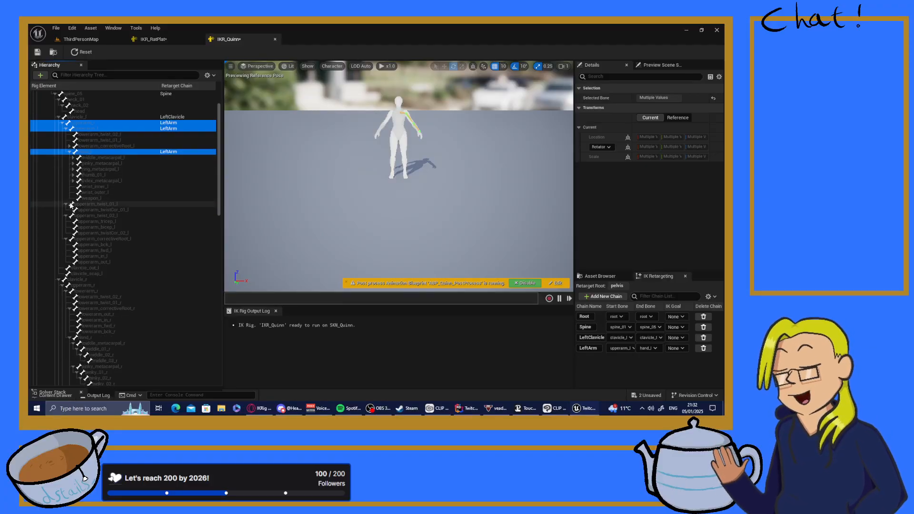
{"action": "left_click", "coordinate": [66, 204]}
{"action": "left_click", "coordinate": [66, 211]}
{"action": "left_click", "coordinate": [66, 216]}
{"action": "left_click", "coordinate": [70, 152]}
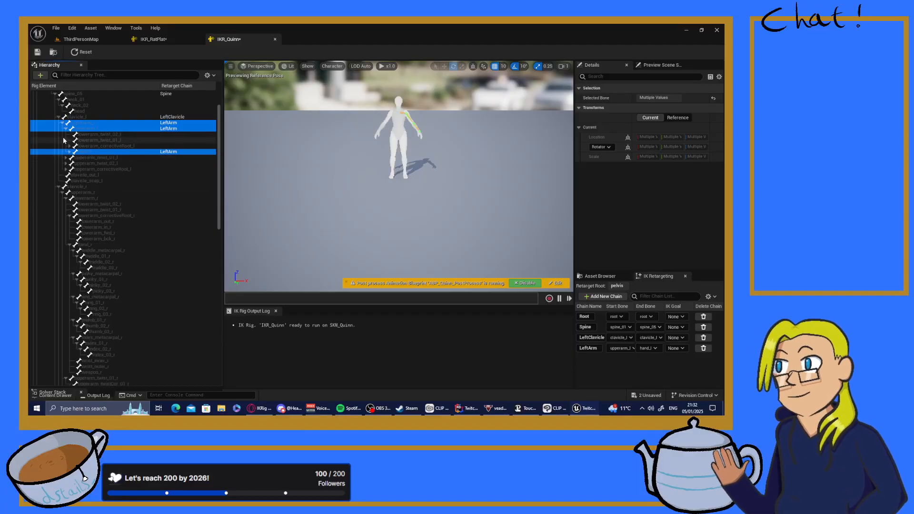
{"action": "left_click", "coordinate": [66, 129]}
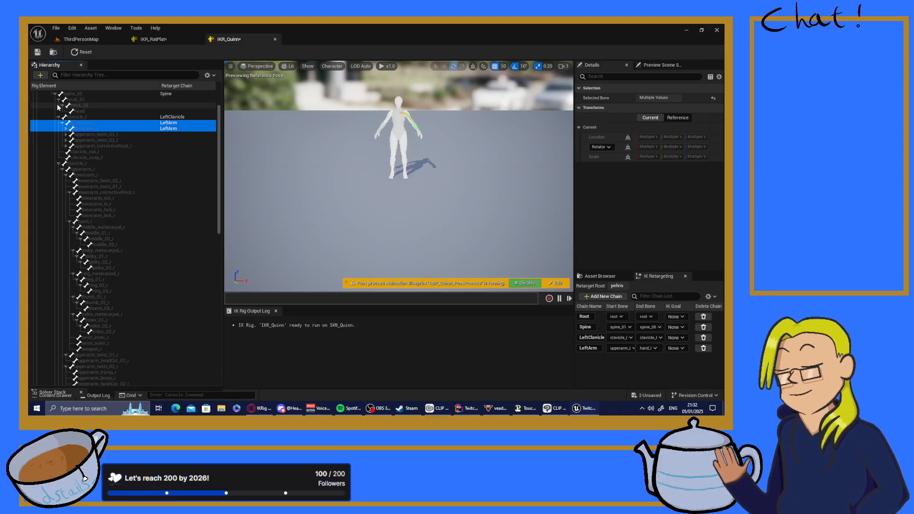
- Add a retarget chain named RightClavicle that starts and ends at clavicle_r, without a goal
{"action": "left_click", "coordinate": [81, 165]}
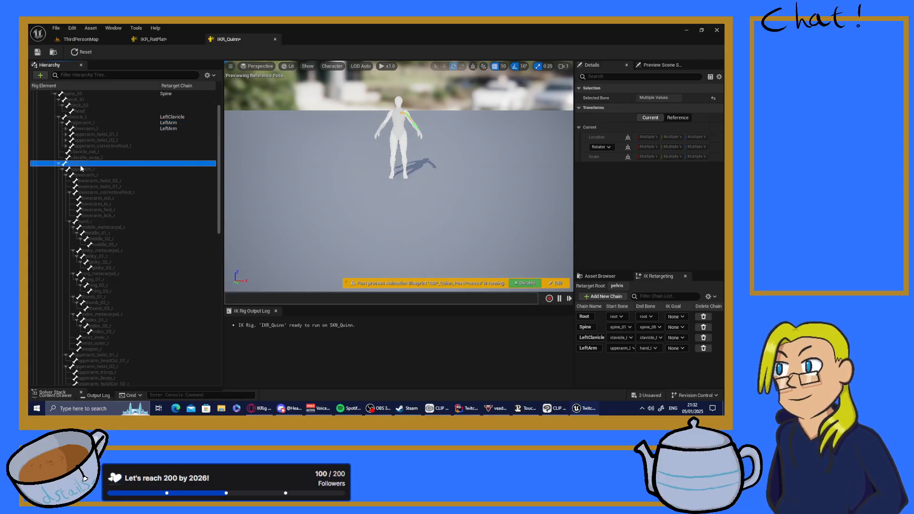
{"action": "right_click", "coordinate": [81, 167]}
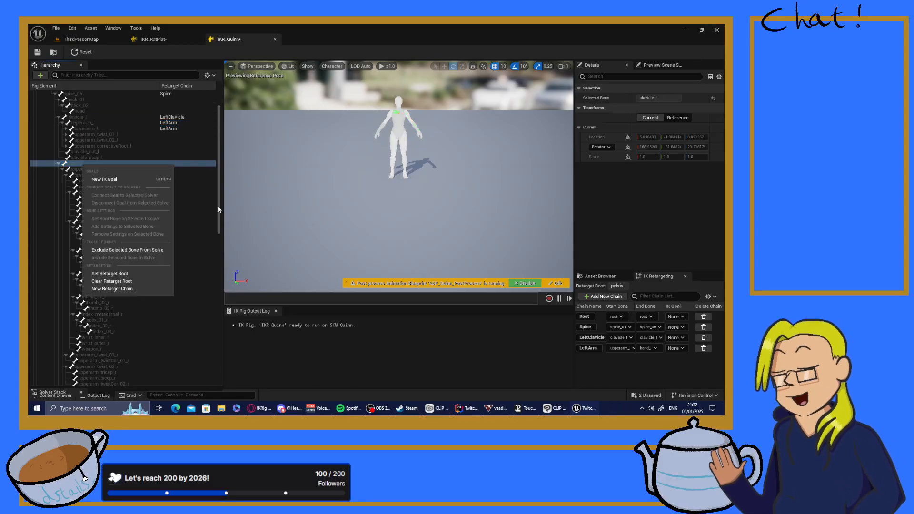
{"action": "left_click", "coordinate": [108, 289]}
{"action": "left_click", "coordinate": [401, 202]}
{"action": "type", "text": "Arm"}
{"action": "key", "text": "ctrl+a"}
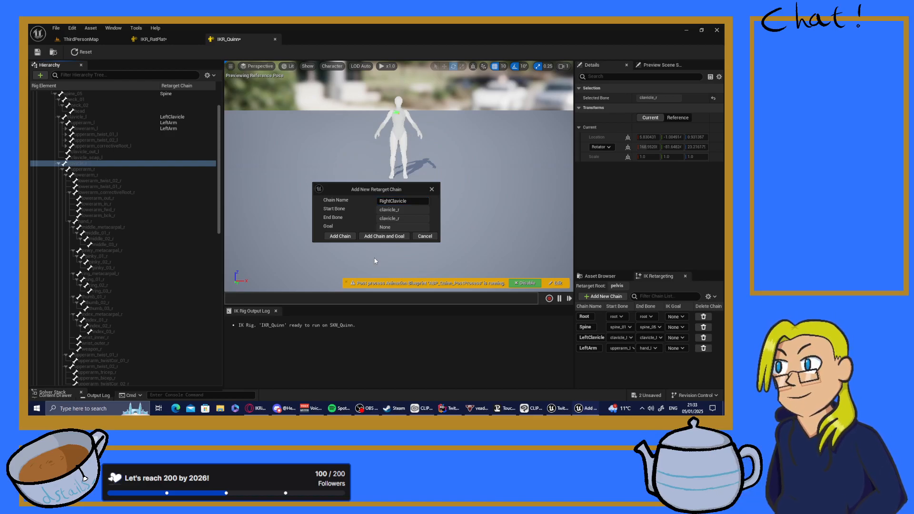
{"action": "left_click", "coordinate": [339, 237]}
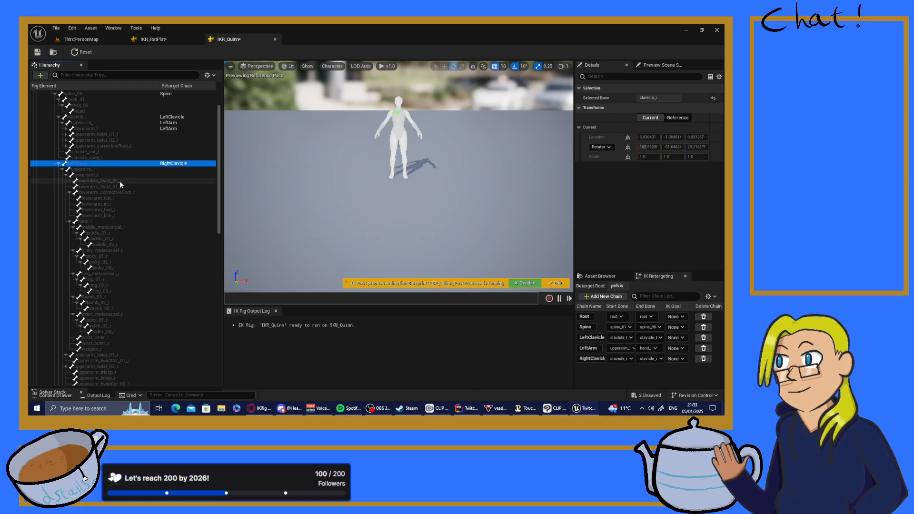
- Add a retarget chain named RightArm running from upperarm_r through lowerarm_r to hand_r, without a goal
{"action": "left_click", "coordinate": [88, 169]}
{"action": "left_click", "coordinate": [87, 175], "text": "shift"}
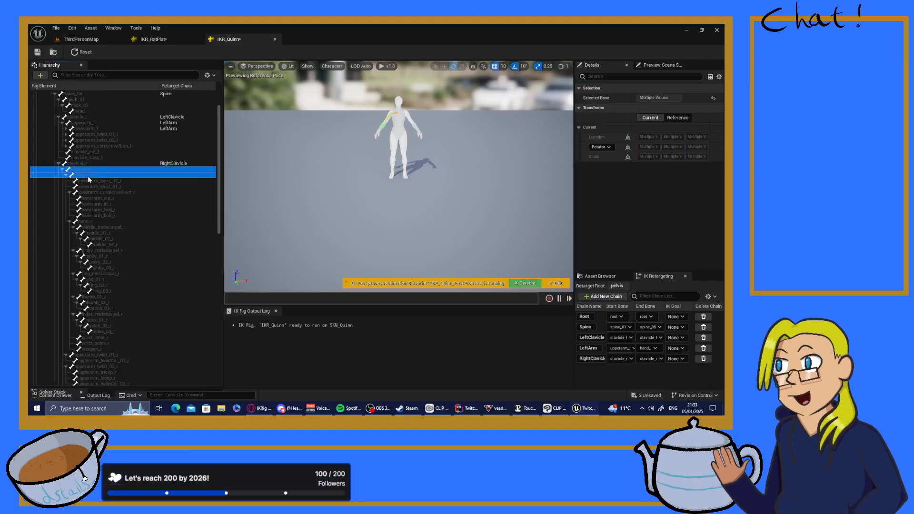
{"action": "left_click", "coordinate": [85, 222], "text": "ctrl"}
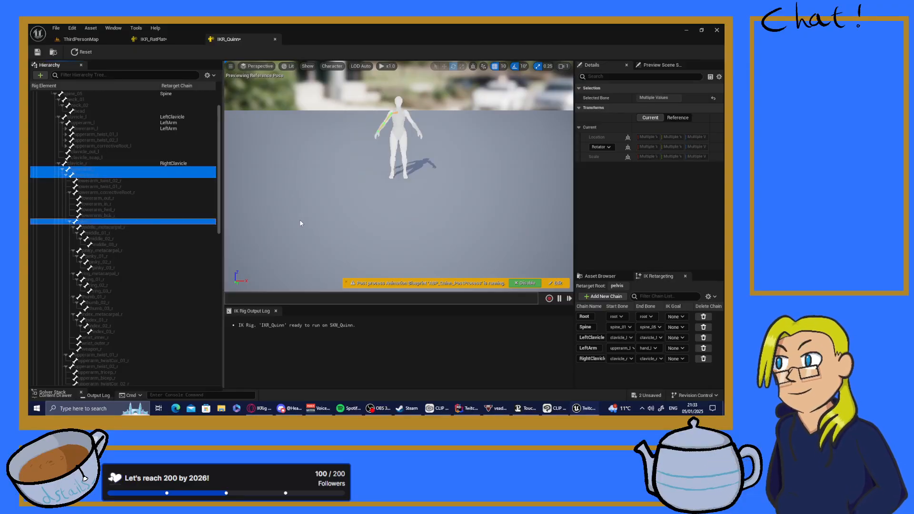
{"action": "left_click", "coordinate": [605, 297]}
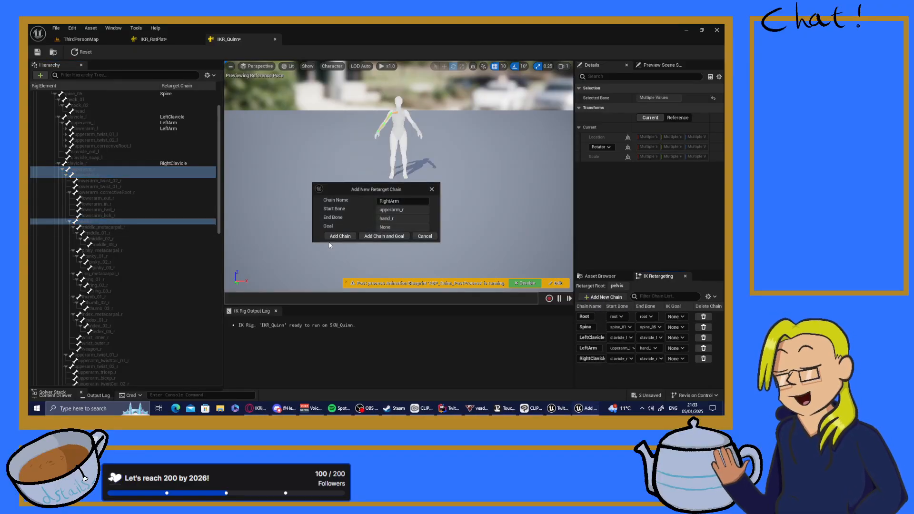
{"action": "left_click", "coordinate": [343, 237]}
- Collapse the clavicle_r and clavicle_l branches in the bone hierarchy
{"action": "scroll", "coordinate": [105, 184], "scroll_direction": "down", "scroll_amount": 2}
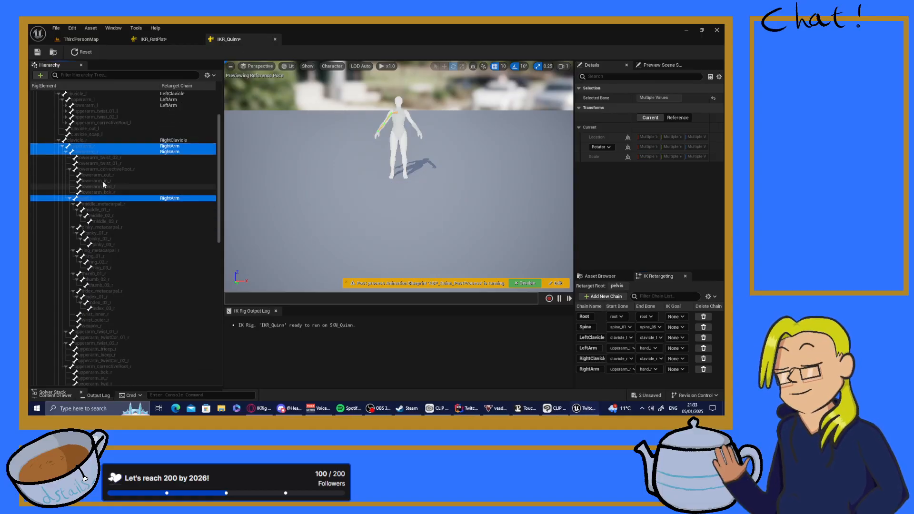
{"action": "left_click", "coordinate": [58, 141]}
{"action": "scroll", "coordinate": [78, 150], "scroll_direction": "up", "scroll_amount": 3}
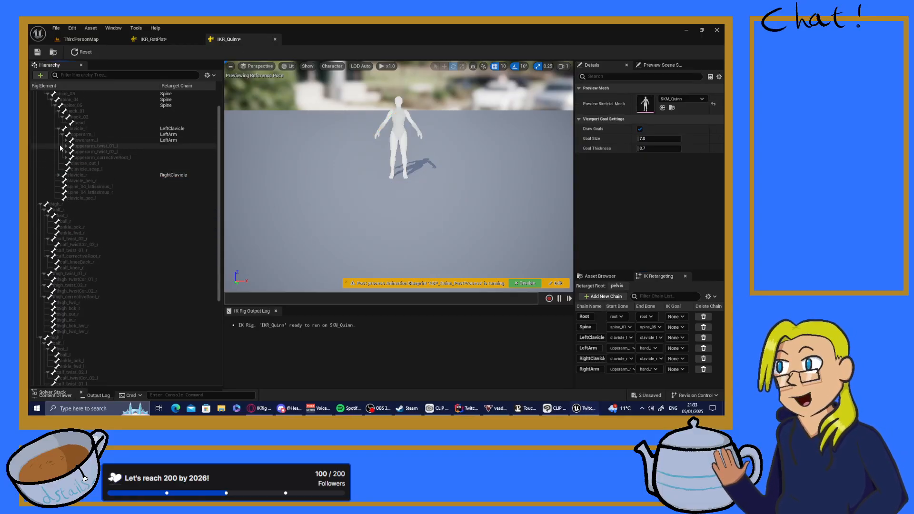
{"action": "left_click", "coordinate": [58, 129]}
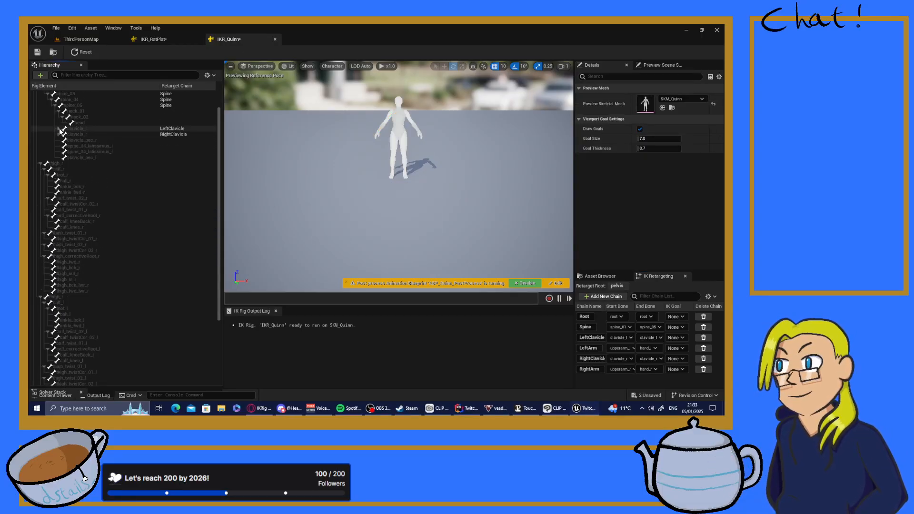
- Add a retarget chain named RightLeg running from thigh_r to ball_r, without a goal
{"action": "left_click", "coordinate": [61, 164]}
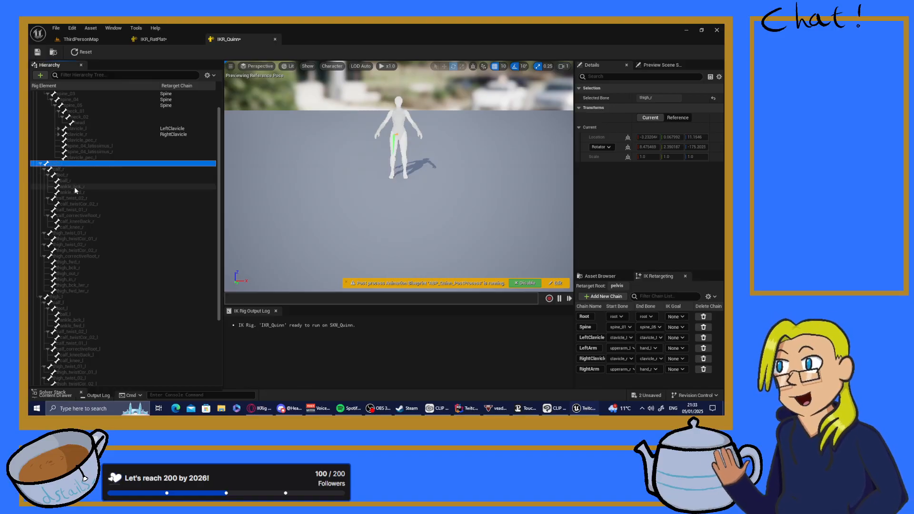
{"action": "left_click", "coordinate": [66, 182], "text": "shift"}
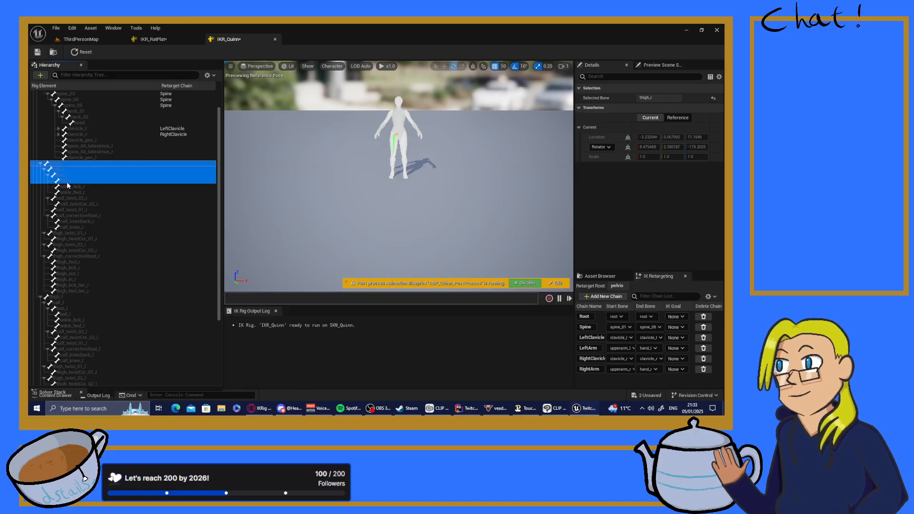
{"action": "left_click", "coordinate": [603, 297]}
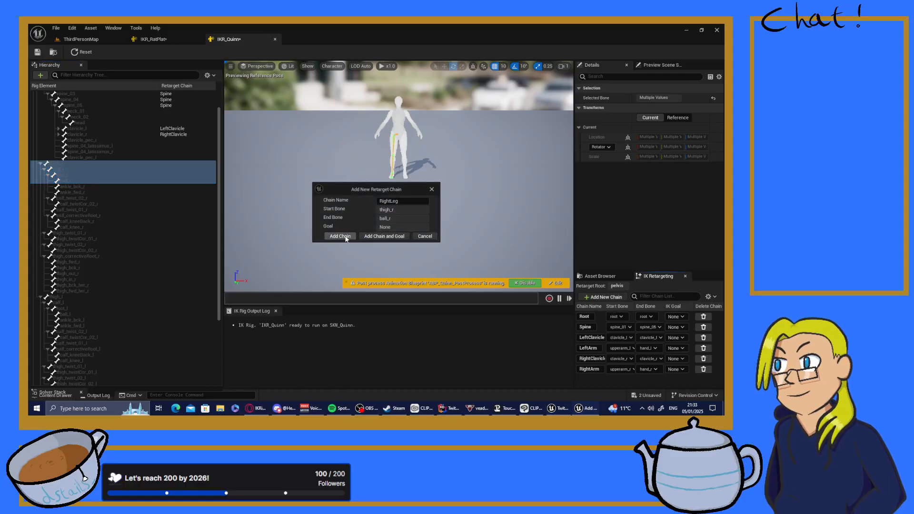
{"action": "left_click", "coordinate": [340, 237]}
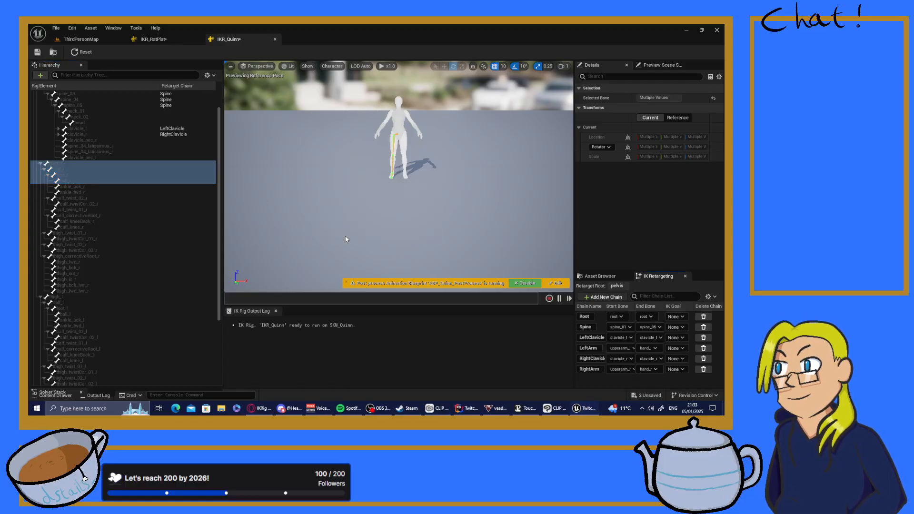
- Collapse the thigh_r branch and add a retarget chain named LeftLeg from thigh_l to ball_l, without a goal
{"action": "left_click", "coordinate": [41, 165]}
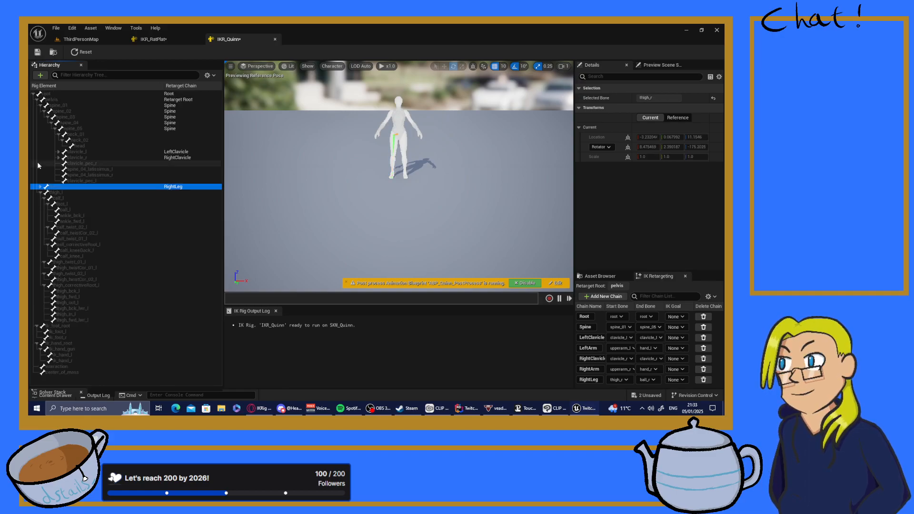
{"action": "left_click", "coordinate": [61, 193]}
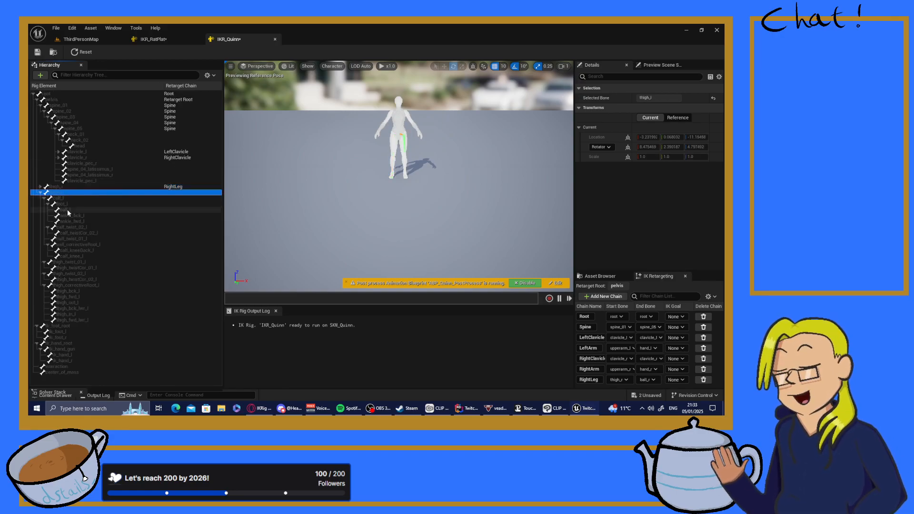
{"action": "left_click", "coordinate": [68, 210], "text": "shift"}
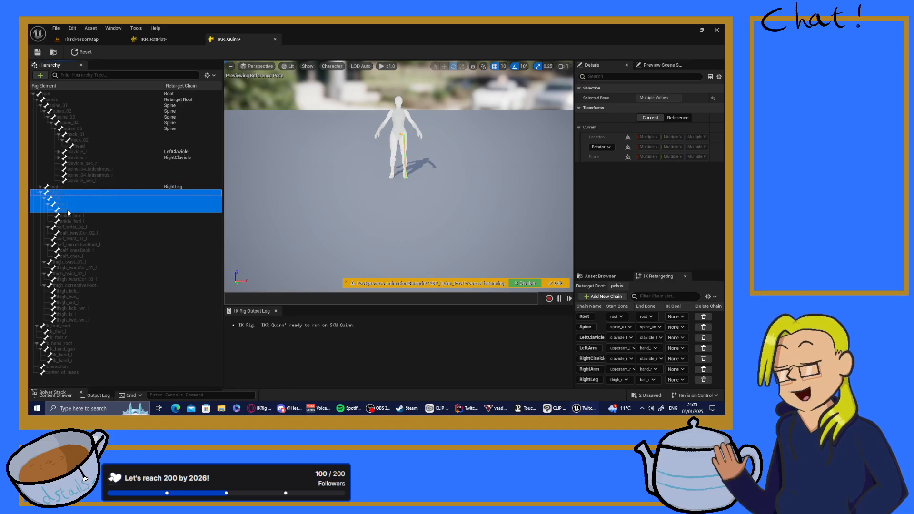
{"action": "left_click", "coordinate": [603, 296]}
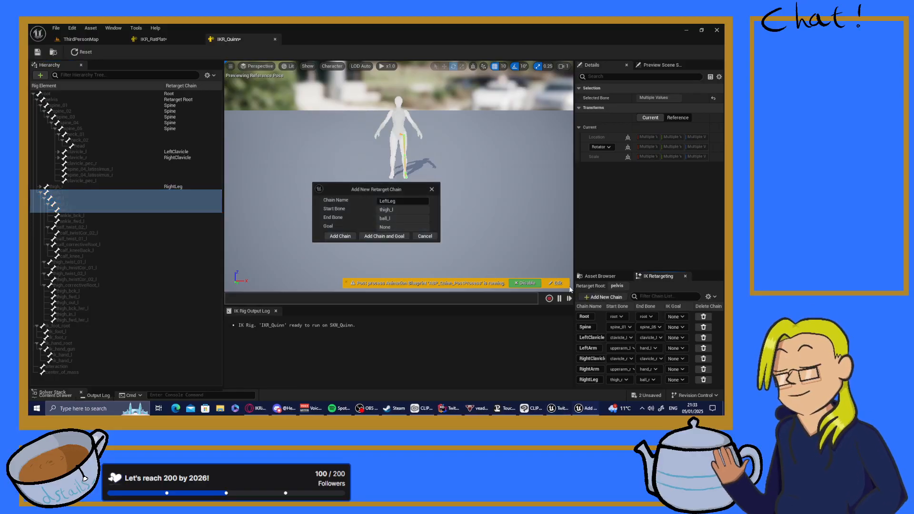
{"action": "left_click", "coordinate": [340, 236]}
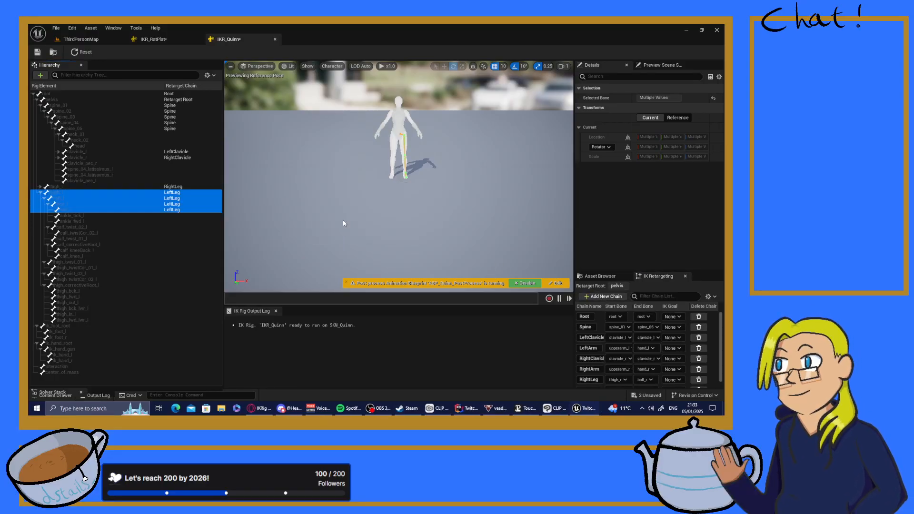
- Save both the IKR_Quinn and IKR_RatPlat IK Rig assets
{"action": "left_click", "coordinate": [37, 52]}
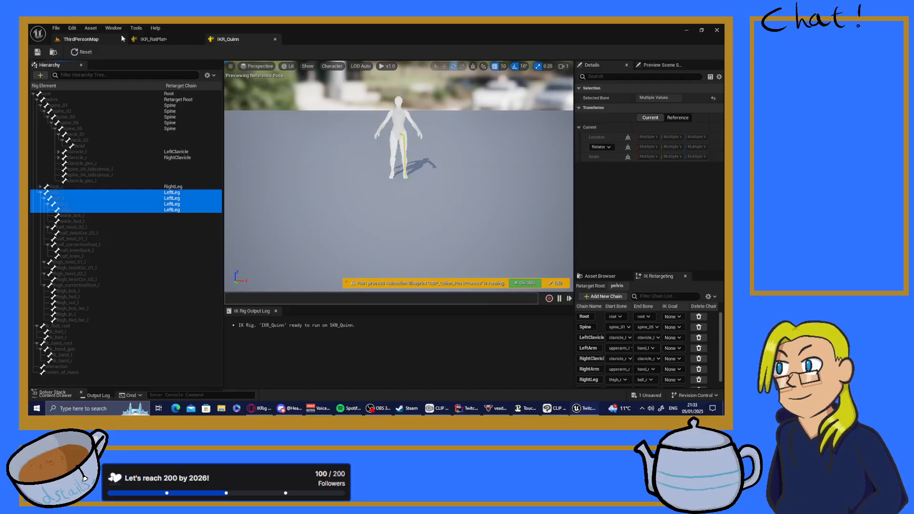
{"action": "left_click", "coordinate": [131, 40]}
{"action": "left_click", "coordinate": [37, 52]}
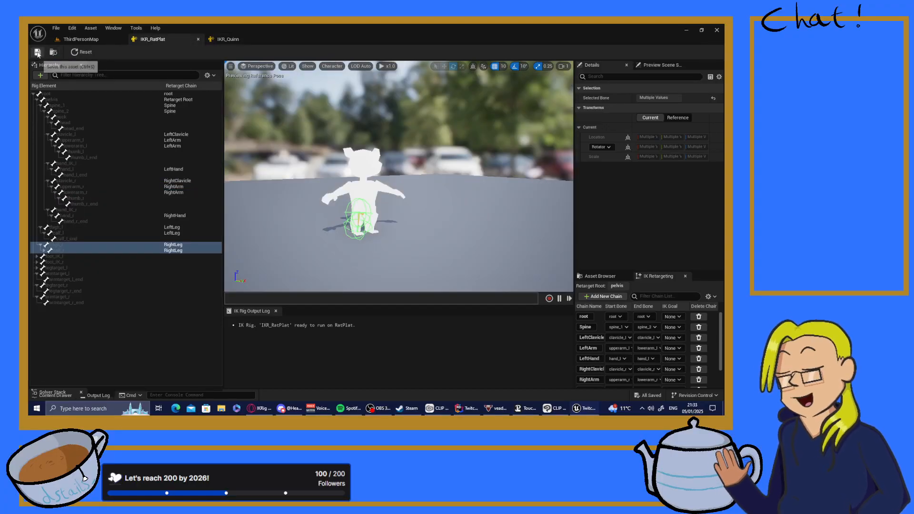
- Return to the ThirdPersonMap level and open the Temp_Model folder under Characters in the project content
{"action": "left_click", "coordinate": [65, 40]}
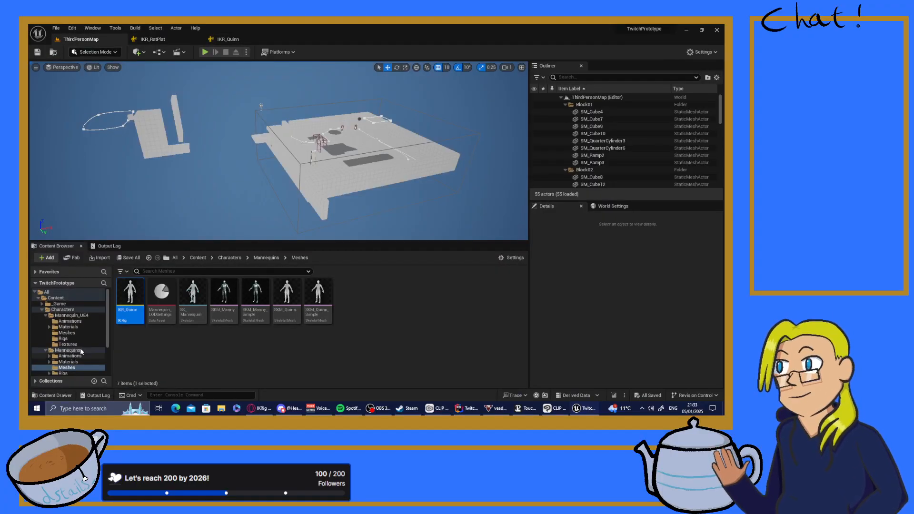
{"action": "scroll", "coordinate": [81, 343], "scroll_direction": "down", "scroll_amount": 3}
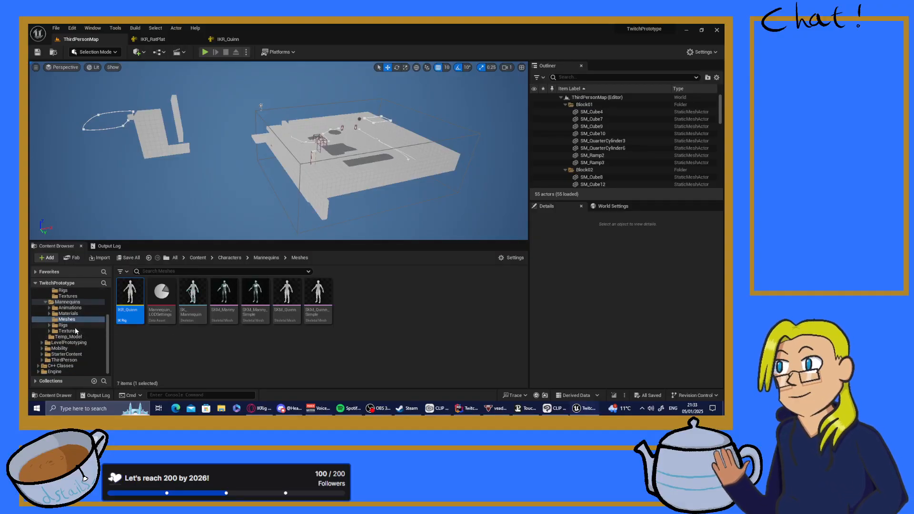
{"action": "scroll", "coordinate": [74, 326], "scroll_direction": "up", "scroll_amount": 1}
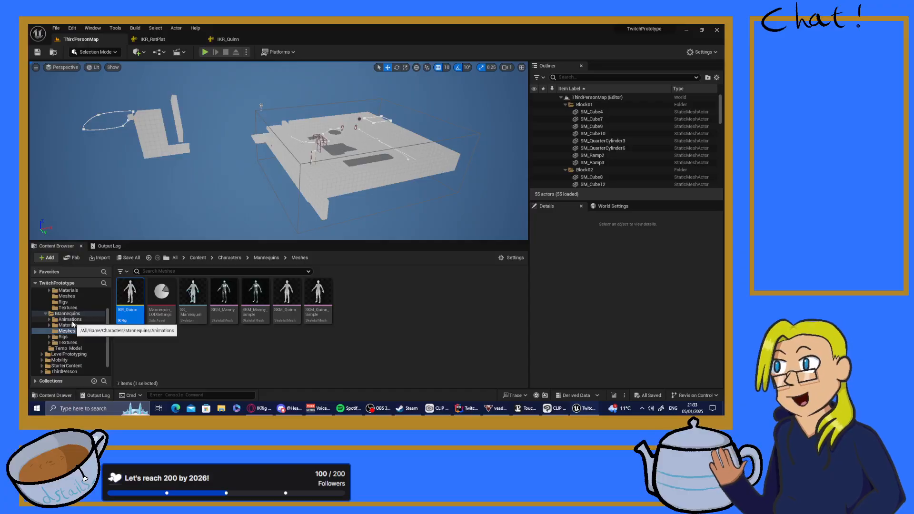
{"action": "left_click", "coordinate": [72, 349]}
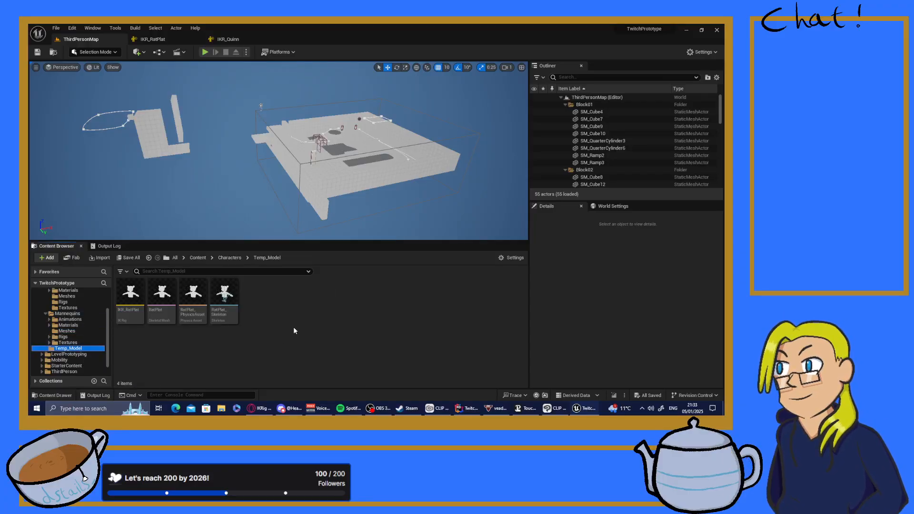
- Create an IK Retargeter asset named RTG_QuinnToRat in the Temp_Model folder
{"action": "right_click", "coordinate": [336, 305]}
{"action": "mouse_move", "coordinate": [398, 377]}
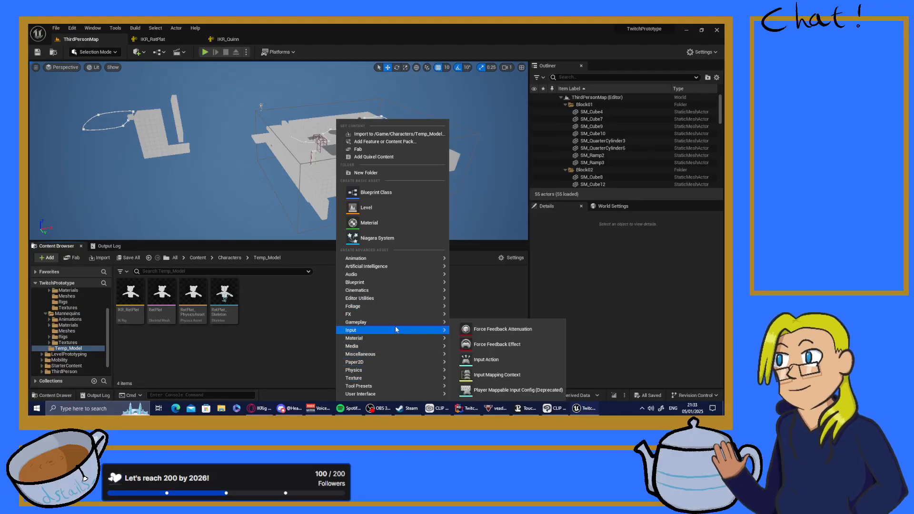
{"action": "mouse_move", "coordinate": [422, 258]}
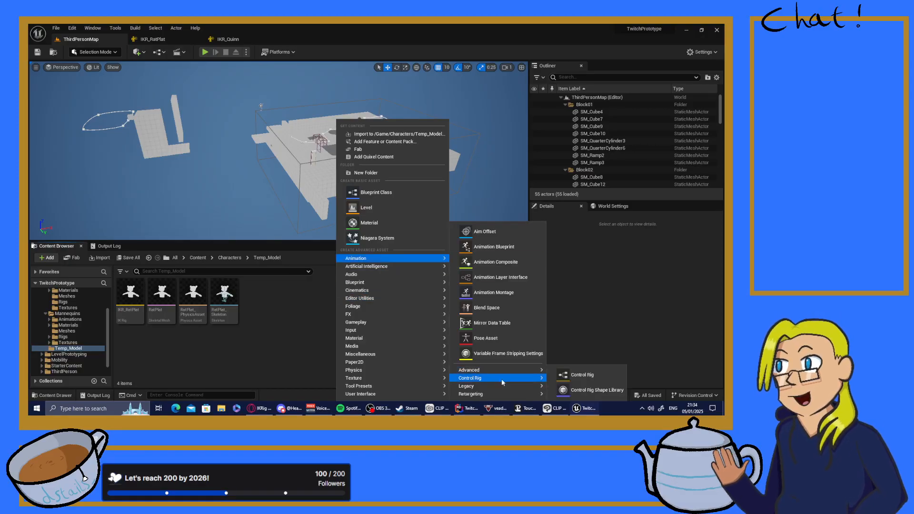
{"action": "mouse_move", "coordinate": [524, 394]}
{"action": "left_click", "coordinate": [581, 375]}
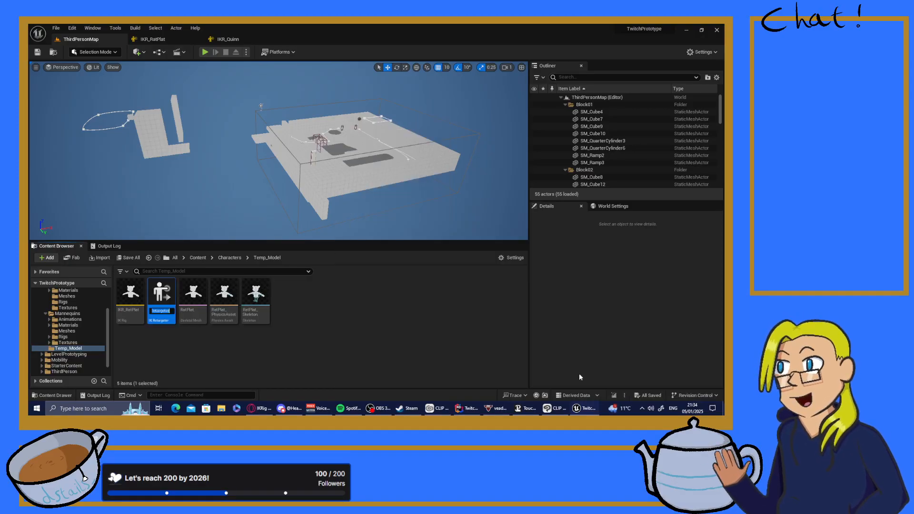
{"action": "type", "text": "RT"}
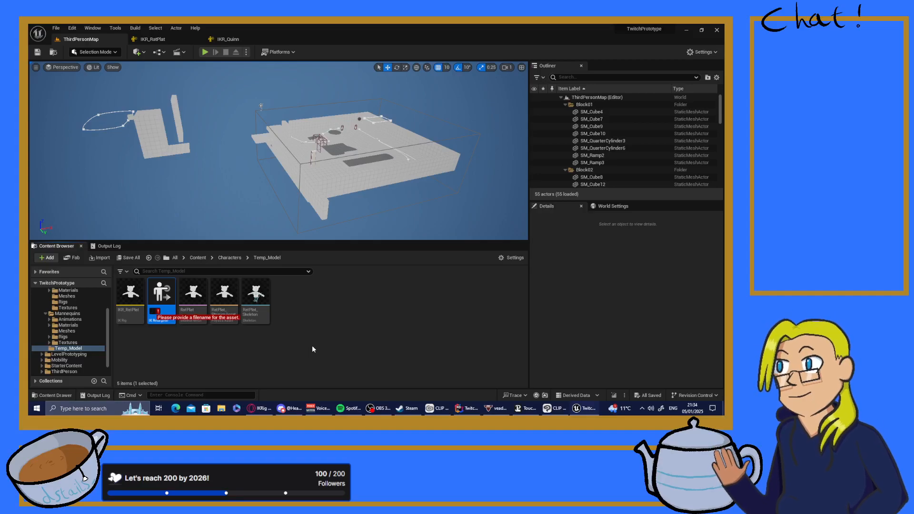
{"action": "type", "text": "G_Quin"}
{"action": "type", "text": "nToRat"}
{"action": "key", "text": "Return"}
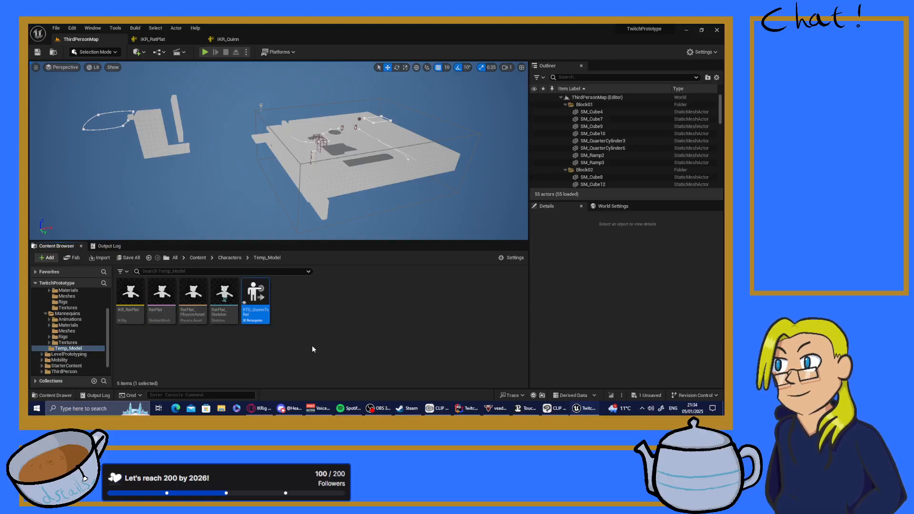
- Open RTG_QuinnToRat and assign IKR_Quinn as the source IK Rig and IKR_RatPlat as the target IK Rig
{"action": "double_click", "coordinate": [266, 311]}
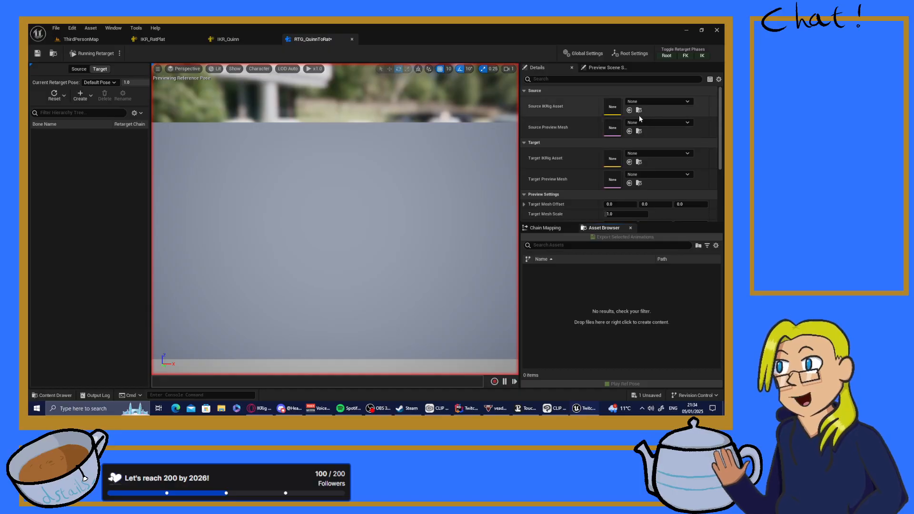
{"action": "left_click", "coordinate": [662, 103]}
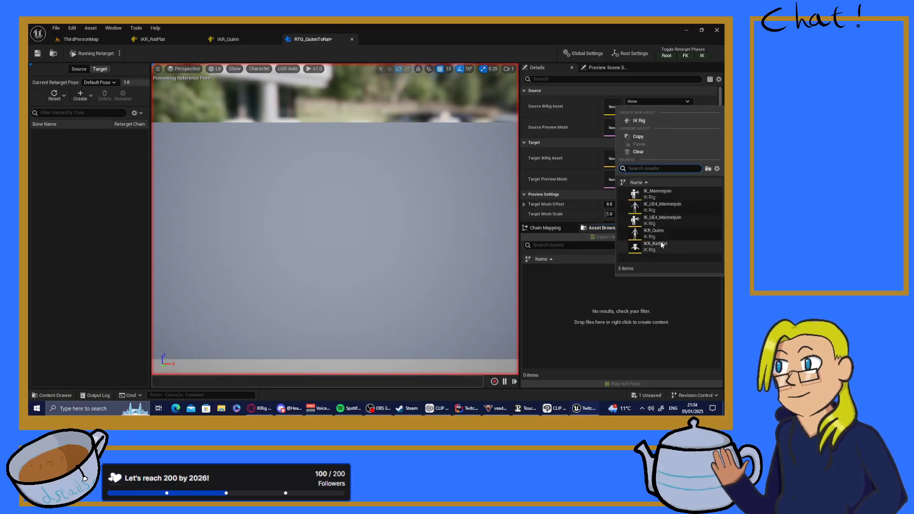
{"action": "left_click", "coordinate": [671, 233]}
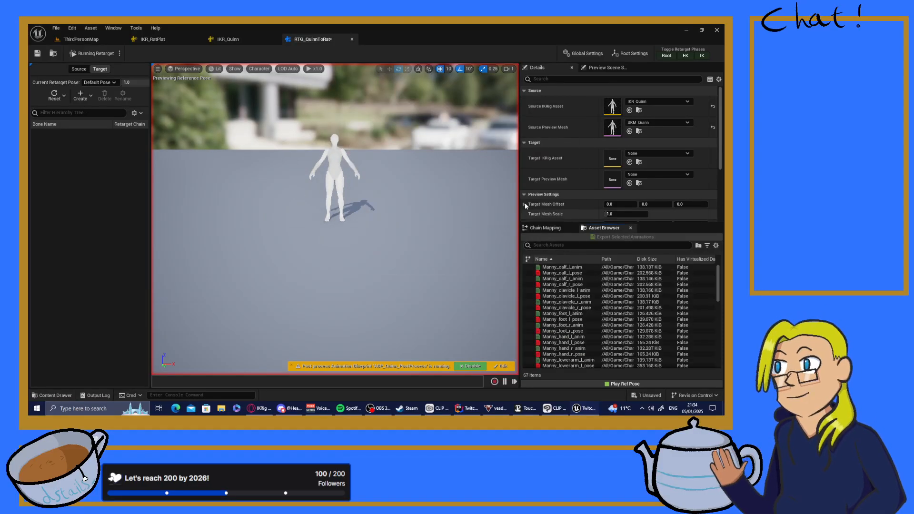
{"action": "left_click", "coordinate": [634, 154]}
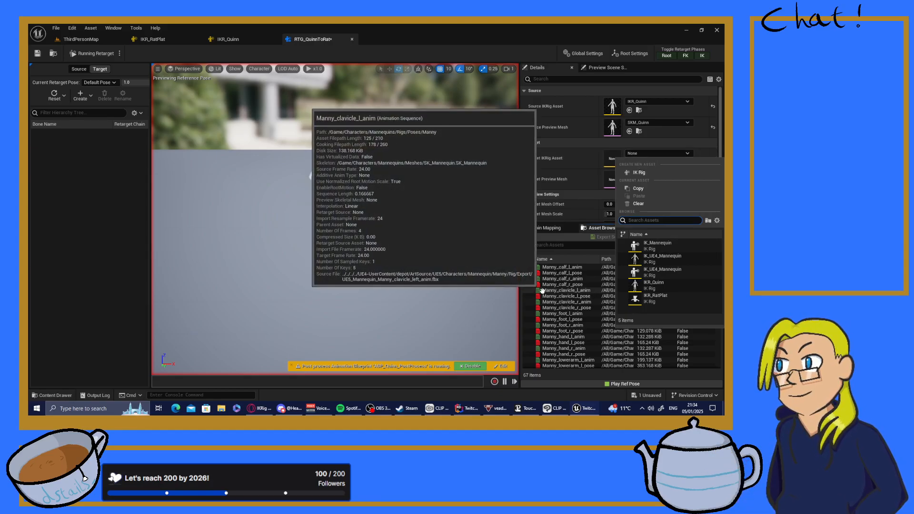
{"action": "left_click", "coordinate": [658, 295]}
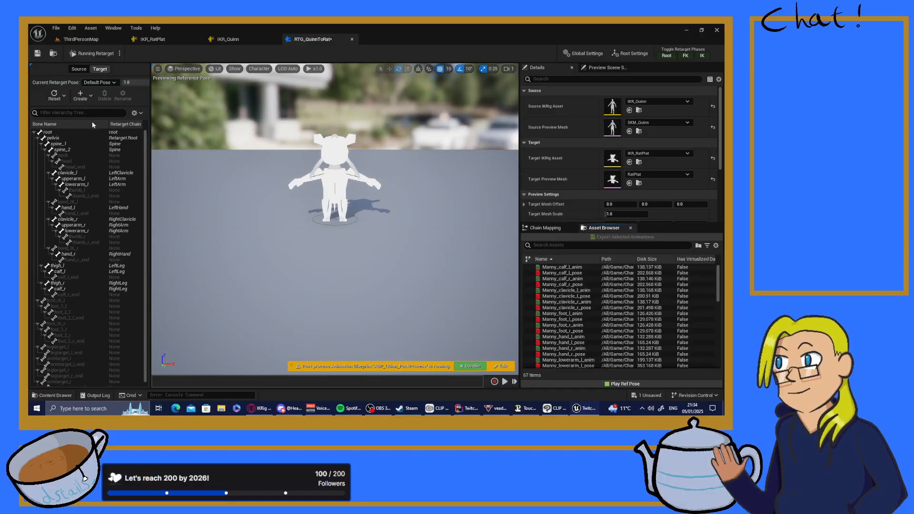
- Set the target mesh's preview offset to about 219 in X so the rat stands beside Quinn
{"action": "left_click", "coordinate": [604, 67]}
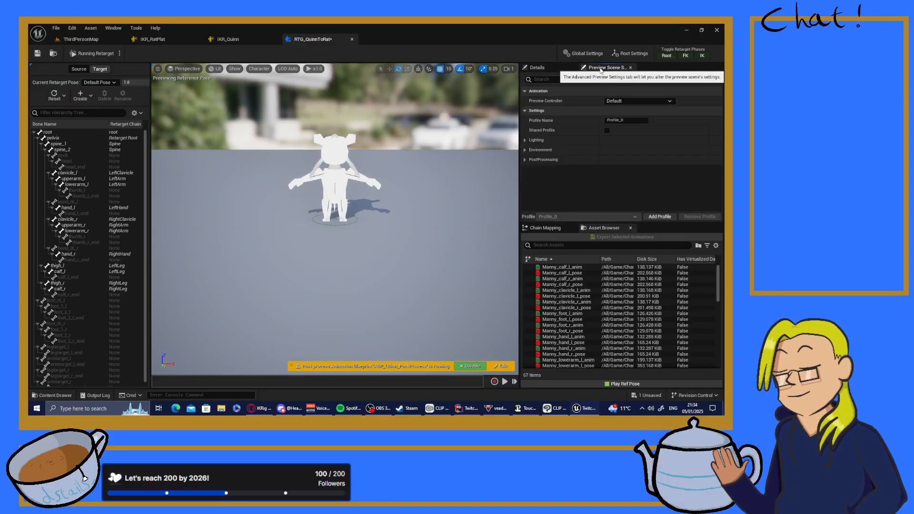
{"action": "left_click", "coordinate": [557, 67]}
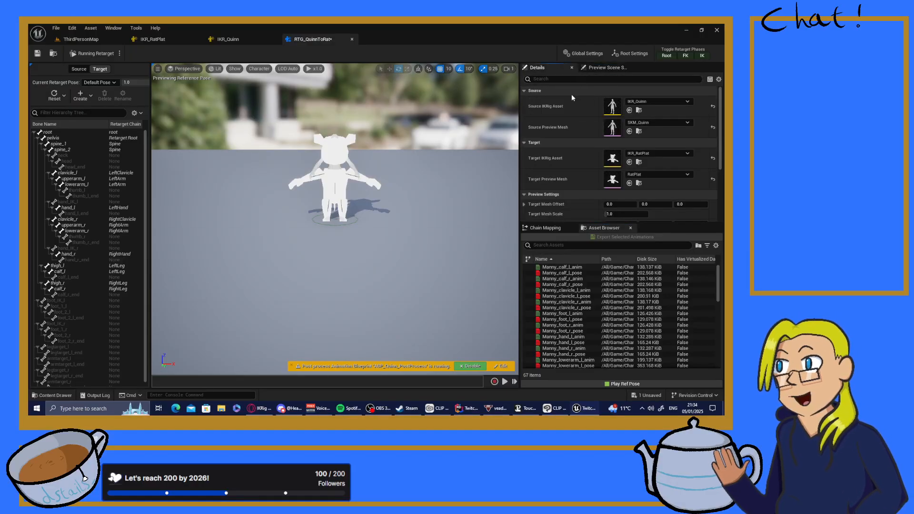
{"action": "scroll", "coordinate": [571, 145], "scroll_direction": "down", "scroll_amount": 1}
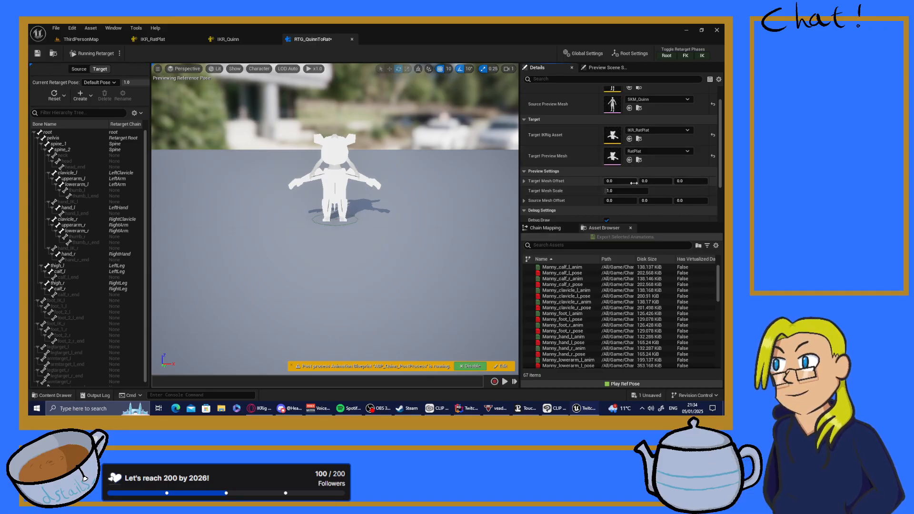
{"action": "left_click_drag", "start_coordinate": [619, 181], "coordinate": [651, 181]}
{"action": "right_click_drag", "start_coordinate": [405, 205], "coordinate": [466, 183]}
{"action": "mouse_move", "coordinate": [608, 183]}
{"action": "left_mouse_down"}
{"action": "mouse_move", "coordinate": [628, 183]}
{"action": "mouse_move", "coordinate": [617, 182]}
{"action": "left_mouse_up"}
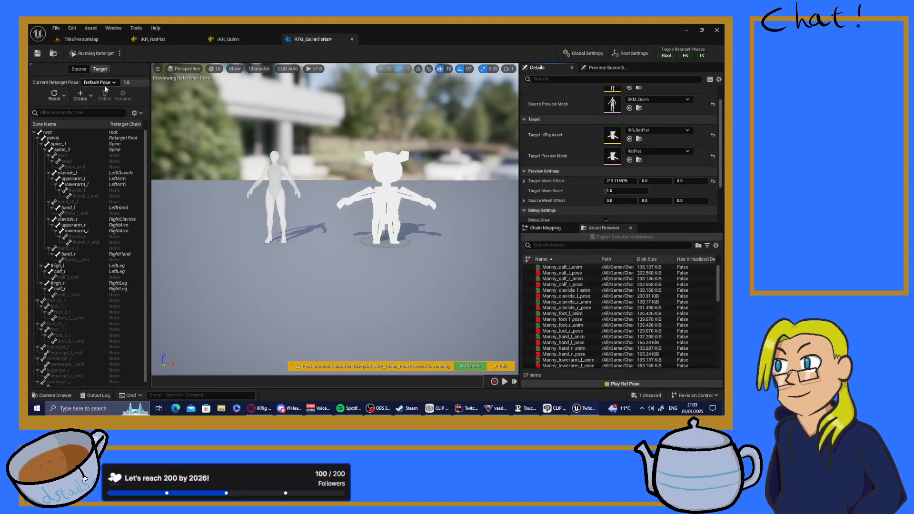
- Create a new retarget pose named RetargetPose for the target rat
{"action": "left_click", "coordinate": [80, 99]}
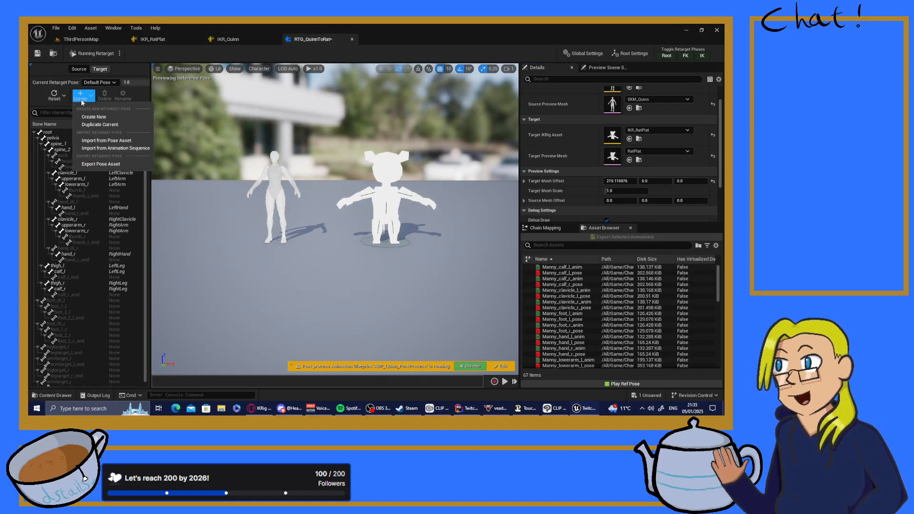
{"action": "left_click", "coordinate": [100, 118]}
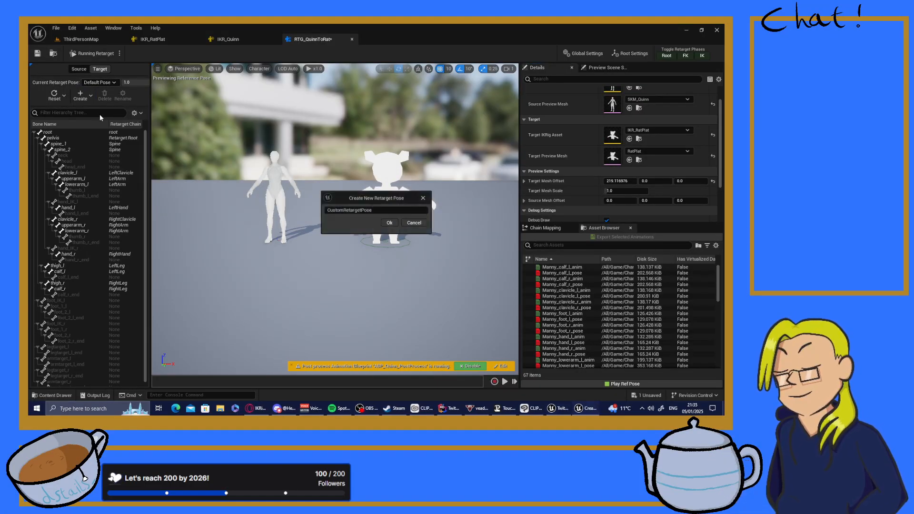
{"action": "double_click", "coordinate": [373, 210]}
{"action": "type", "text": "RetargetPose"}
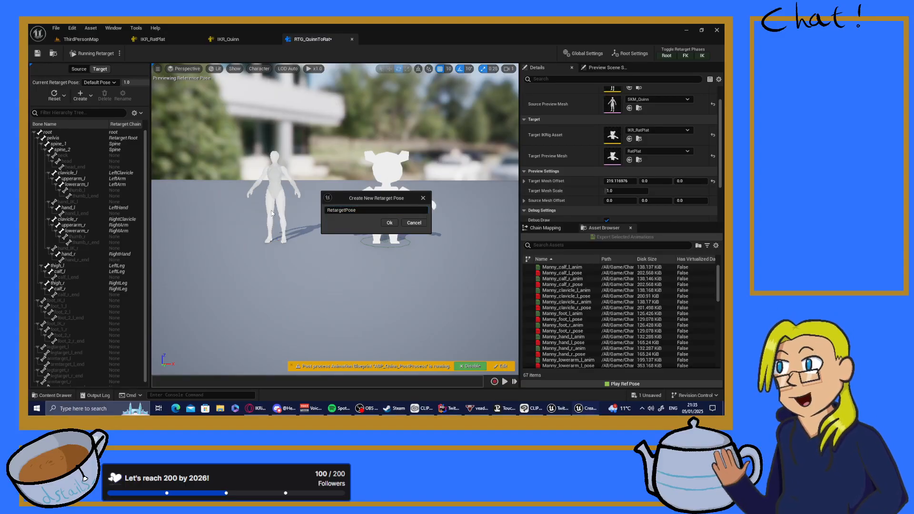
{"action": "left_click", "coordinate": [390, 222]}
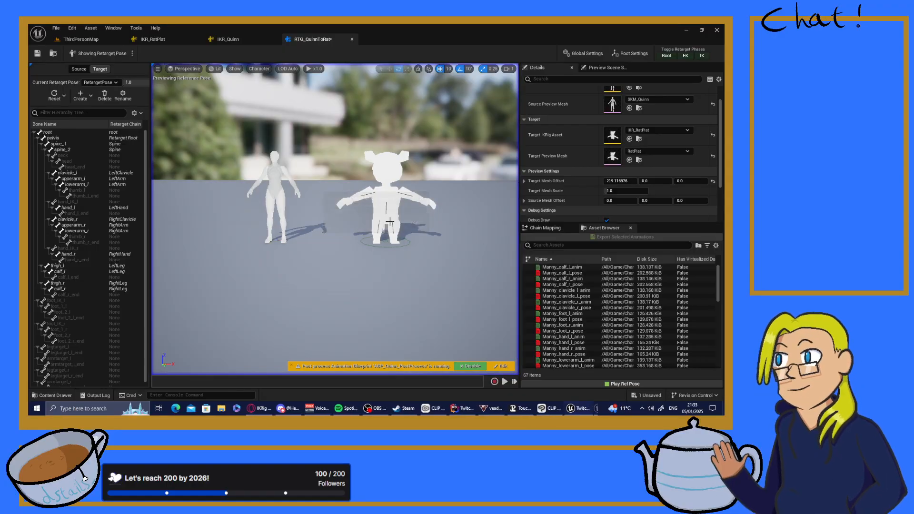
- Find the MM_Idle animation among the available assets and preview it on both characters
{"action": "scroll", "coordinate": [286, 167], "scroll_direction": "up", "scroll_amount": 3}
{"action": "mouse_move", "coordinate": [285, 167]}
{"action": "right_mouse_down"}
{"action": "mouse_move", "coordinate": [313, 178]}
{"action": "mouse_move", "coordinate": [291, 160]}
{"action": "mouse_move", "coordinate": [305, 174]}
{"action": "mouse_move", "coordinate": [285, 167]}
{"action": "right_mouse_up"}
{"action": "key", "text": "a"}
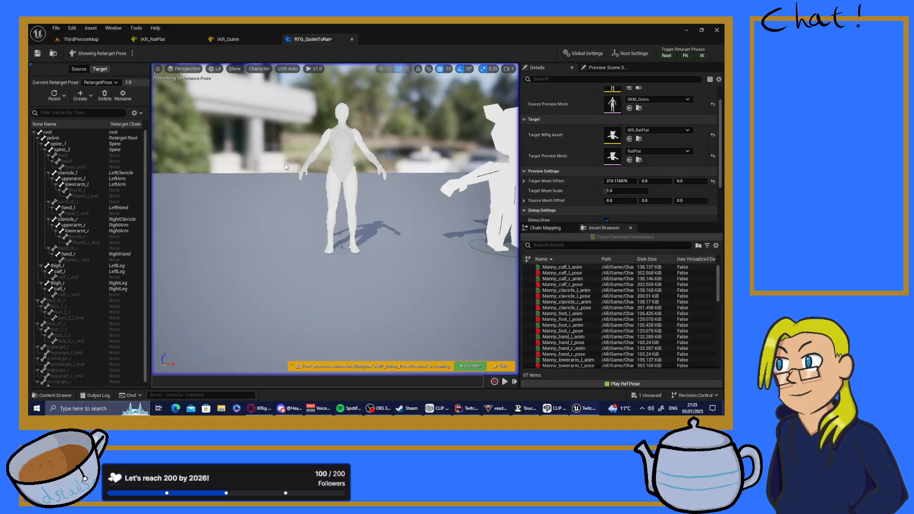
{"action": "right_click_drag", "start_coordinate": [305, 138], "coordinate": [307, 126]}
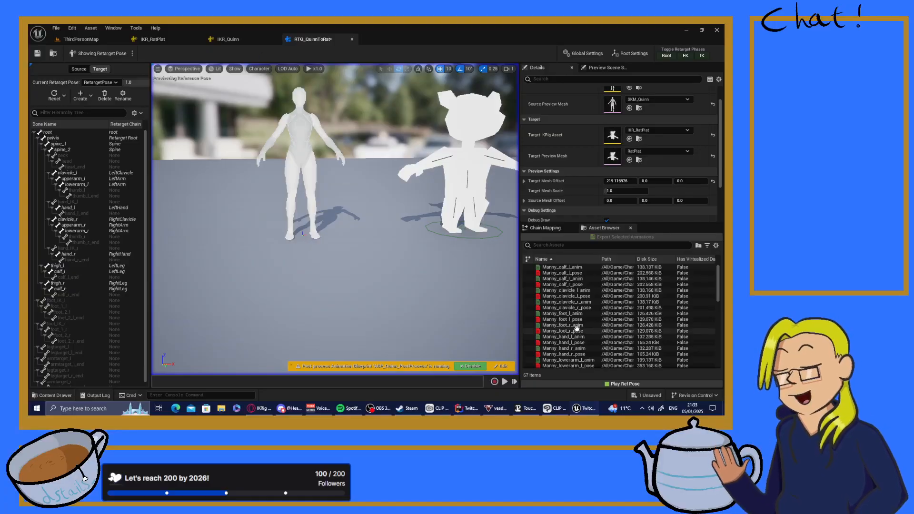
{"action": "scroll", "coordinate": [577, 327], "scroll_direction": "down", "scroll_amount": 10}
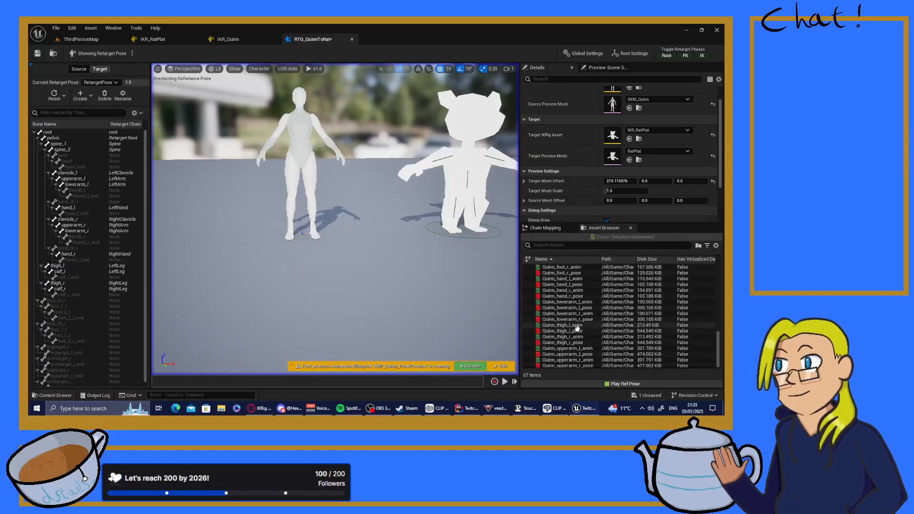
{"action": "scroll", "coordinate": [593, 331], "scroll_direction": "up", "scroll_amount": 1}
{"action": "scroll", "coordinate": [593, 332], "scroll_direction": "up", "scroll_amount": 5}
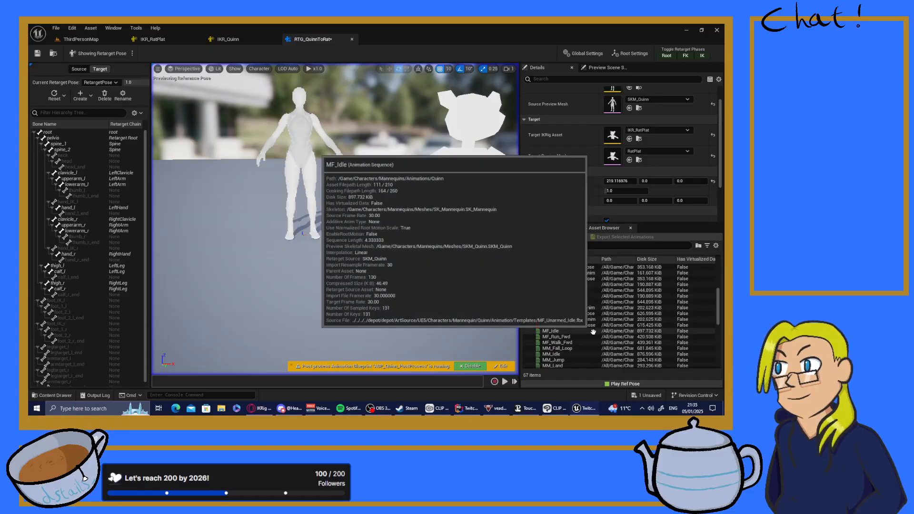
{"action": "left_click", "coordinate": [564, 355]}
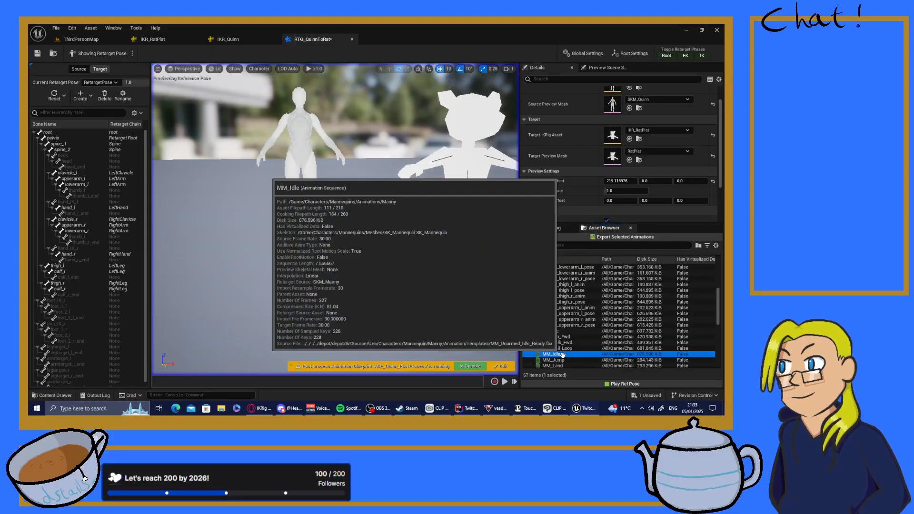
- Compare the rat's retargeted idle motion with Quinn's from near and far, and pause the playback
{"action": "left_click_drag", "start_coordinate": [387, 217], "coordinate": [352, 216], "text": "alt"}
{"action": "scroll", "coordinate": [386, 217], "scroll_direction": "up", "scroll_amount": 3}
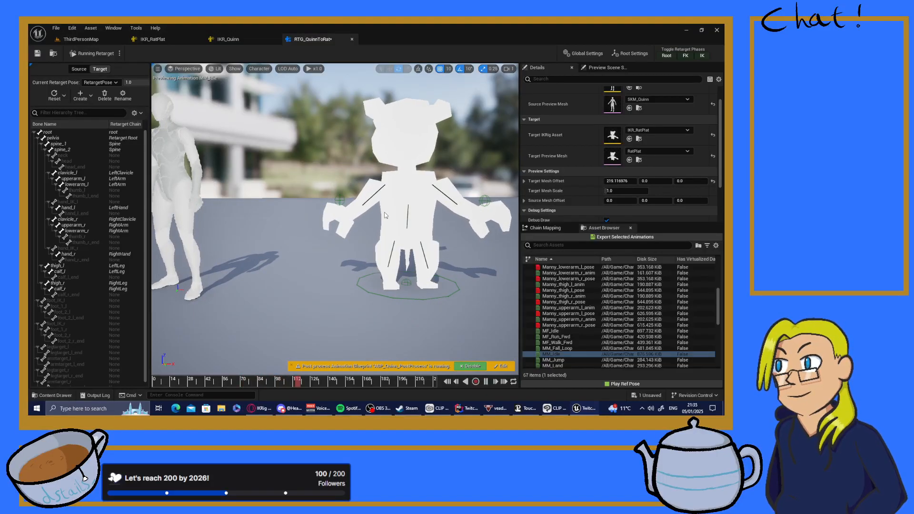
{"action": "scroll", "coordinate": [385, 213], "scroll_direction": "down", "scroll_amount": 5}
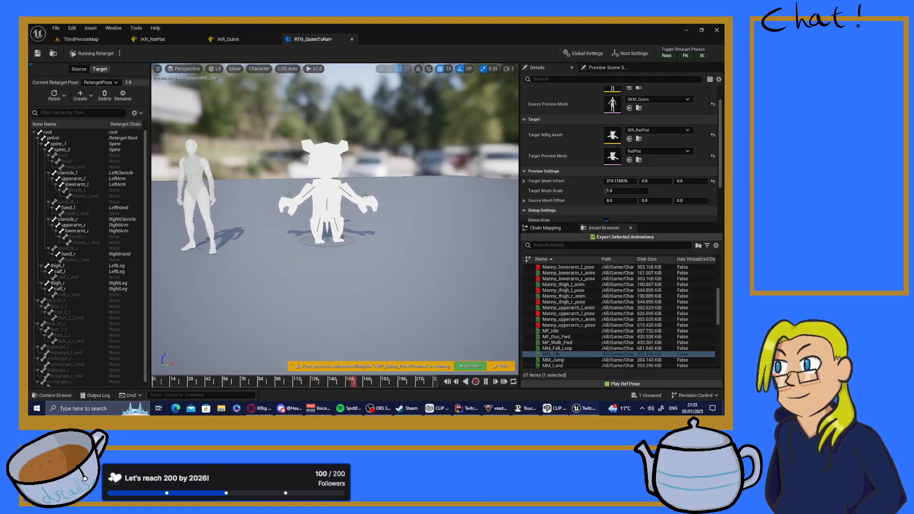
{"action": "right_click_drag", "start_coordinate": [385, 212], "coordinate": [347, 215]}
{"action": "key", "text": "w"}
{"action": "key", "text": "s"}
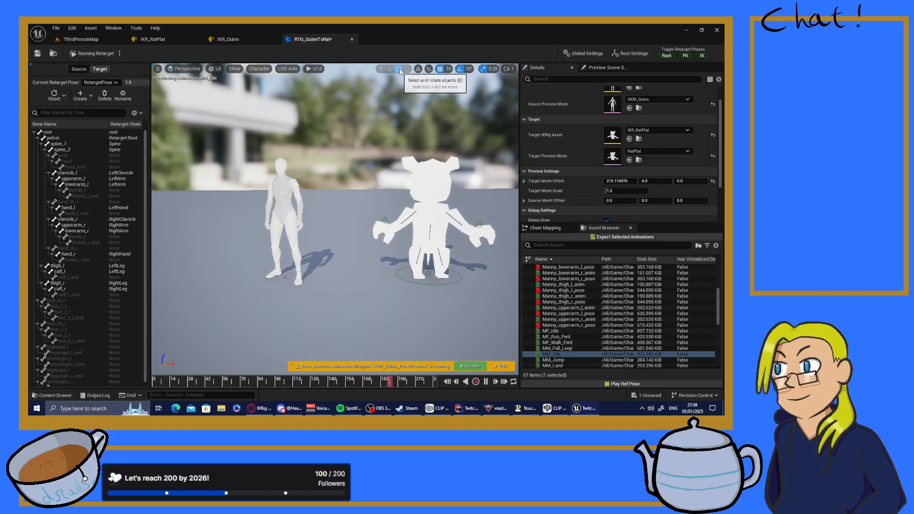
{"action": "left_click", "coordinate": [486, 381]}
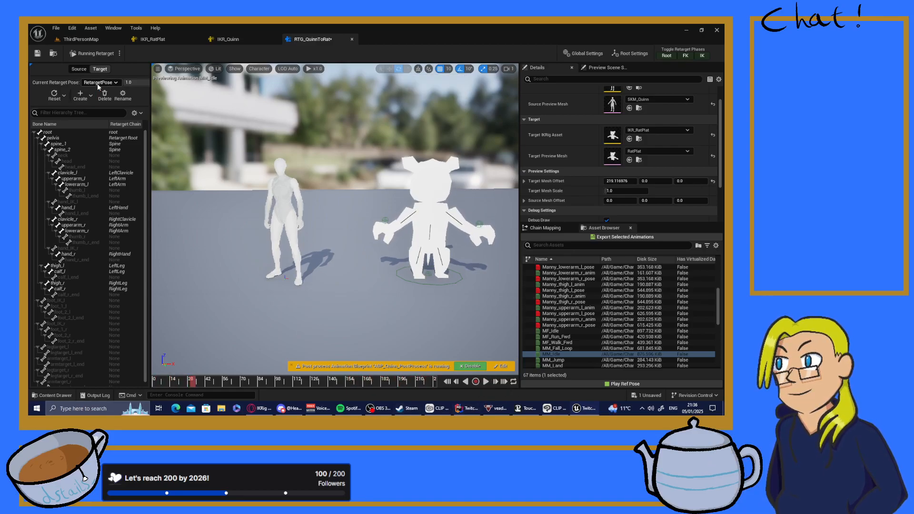
- Inspect the rat's head, spine_2 and lowerarm_l bones, the preview scene settings and the source skeleton's bone hierarchy
{"action": "left_click", "coordinate": [76, 161]}
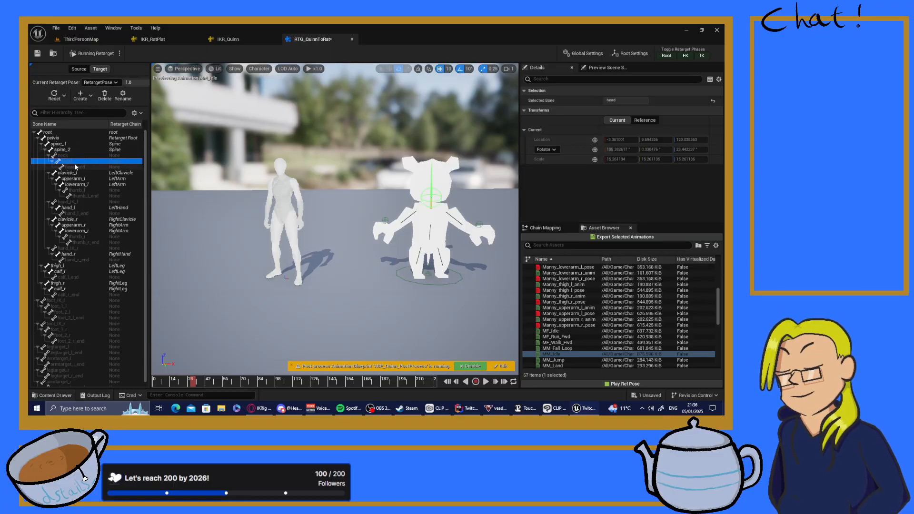
{"action": "left_click", "coordinate": [64, 151]}
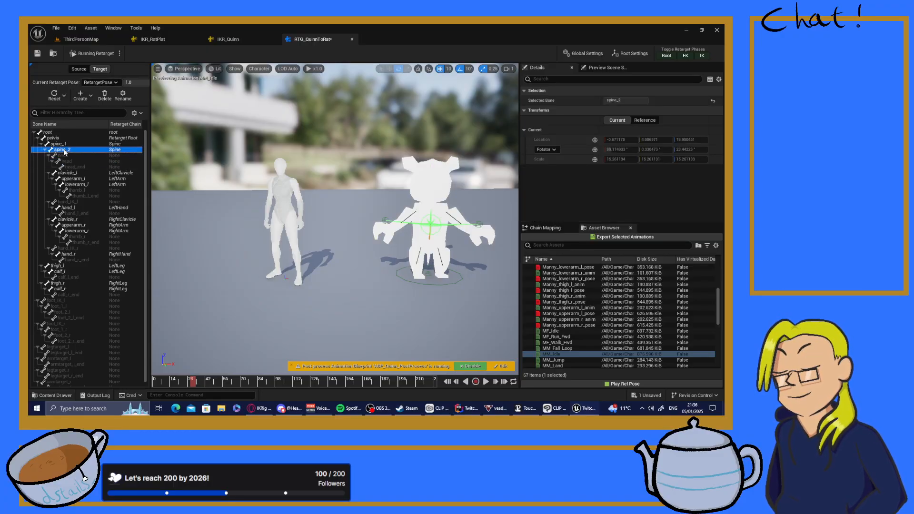
{"action": "left_click", "coordinate": [70, 185]}
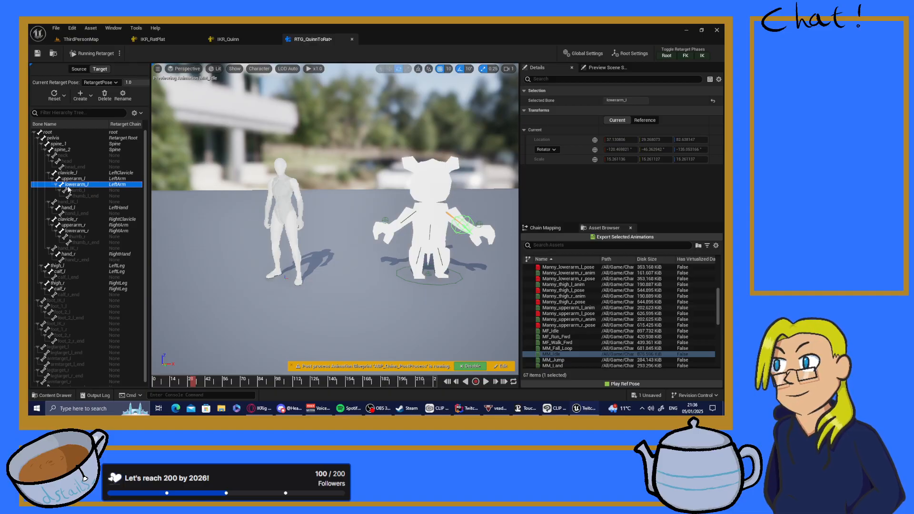
{"action": "left_click", "coordinate": [601, 67]}
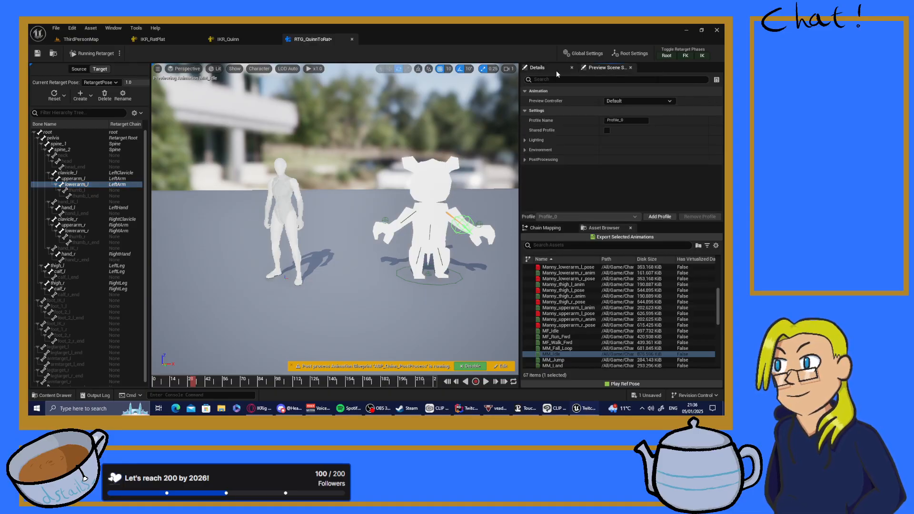
{"action": "left_click", "coordinate": [76, 70]}
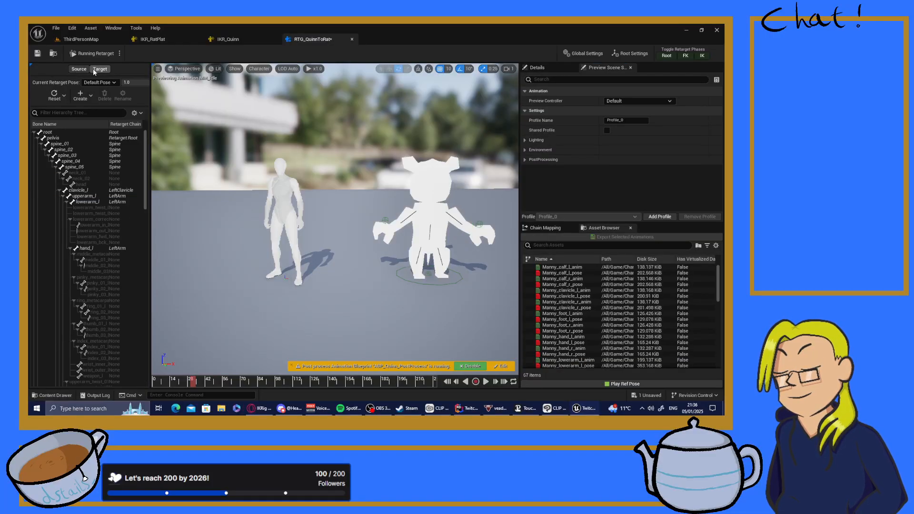
{"action": "left_click", "coordinate": [95, 70]}
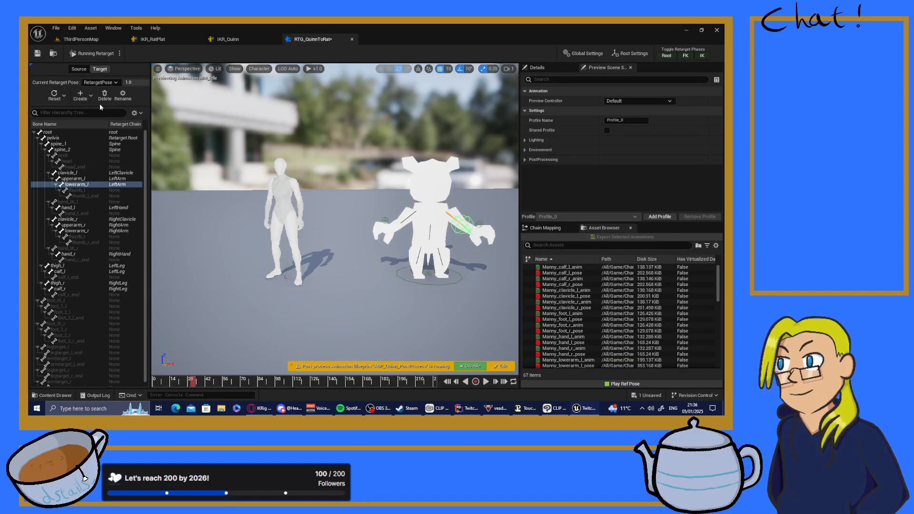
{"action": "left_click", "coordinate": [136, 113]}
{"action": "left_click", "coordinate": [138, 114]}
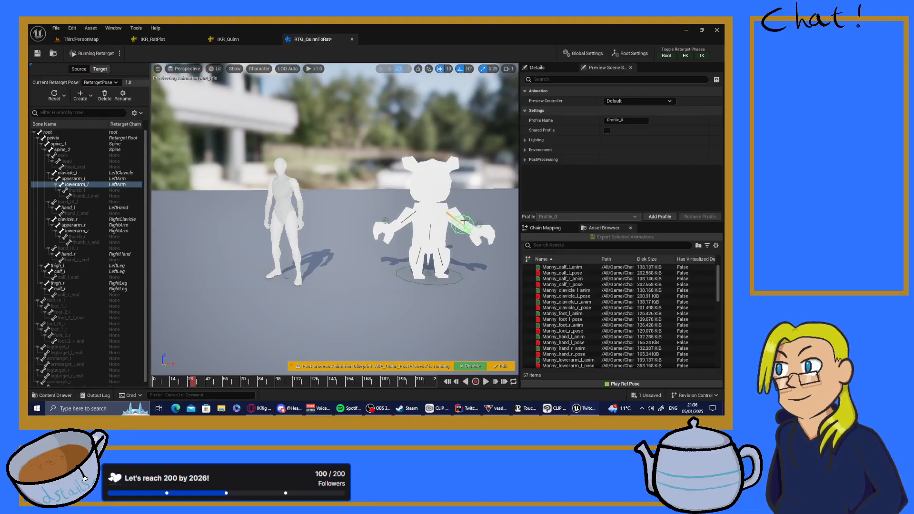
- Select the rat's hand_l bone, examine its pose up close and check the retarget pose reset options
{"action": "left_click", "coordinate": [69, 208]}
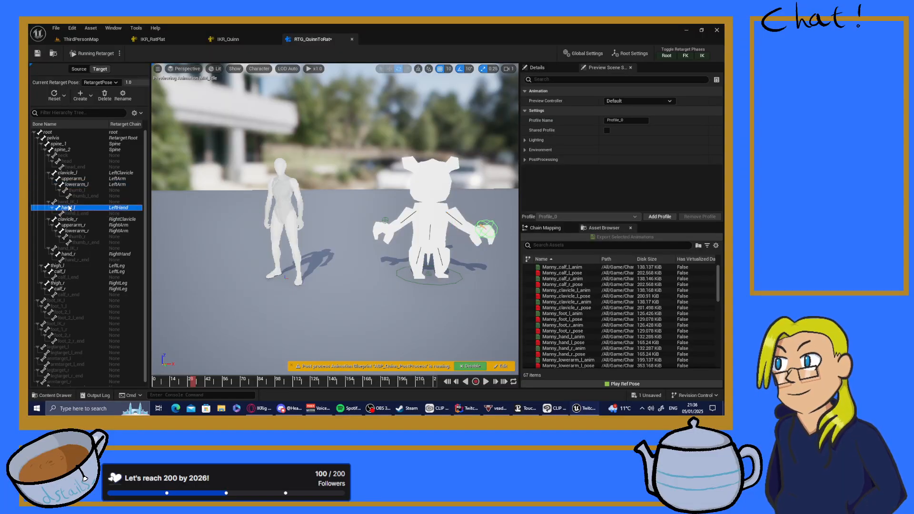
{"action": "right_click_drag", "start_coordinate": [330, 263], "coordinate": [492, 297]}
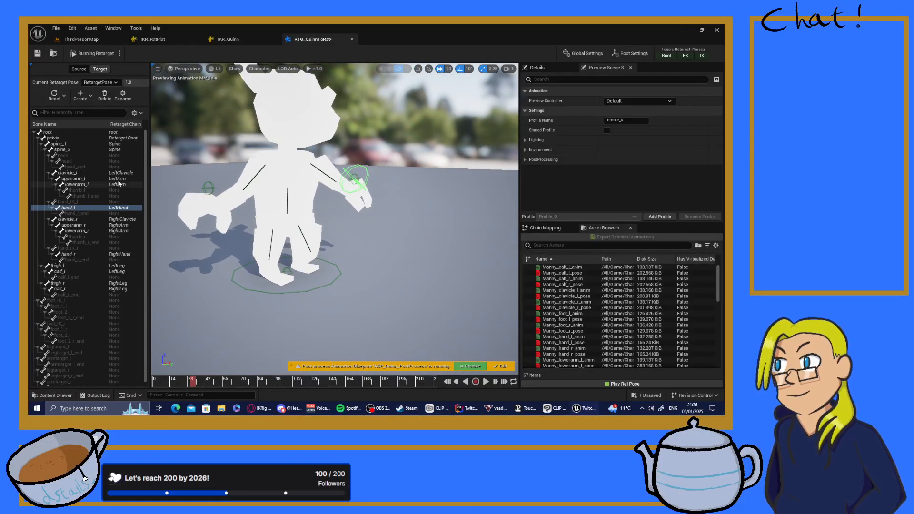
{"action": "left_click", "coordinate": [52, 98]}
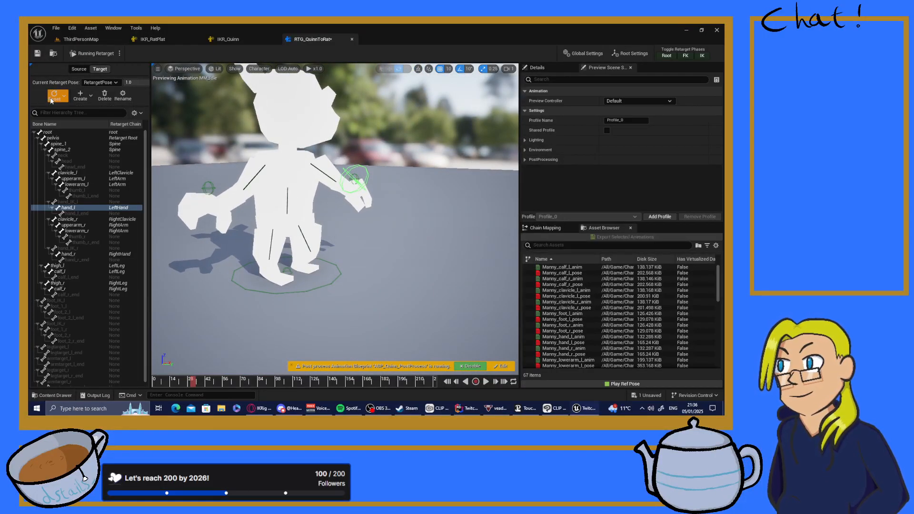
{"action": "left_click", "coordinate": [66, 124]}
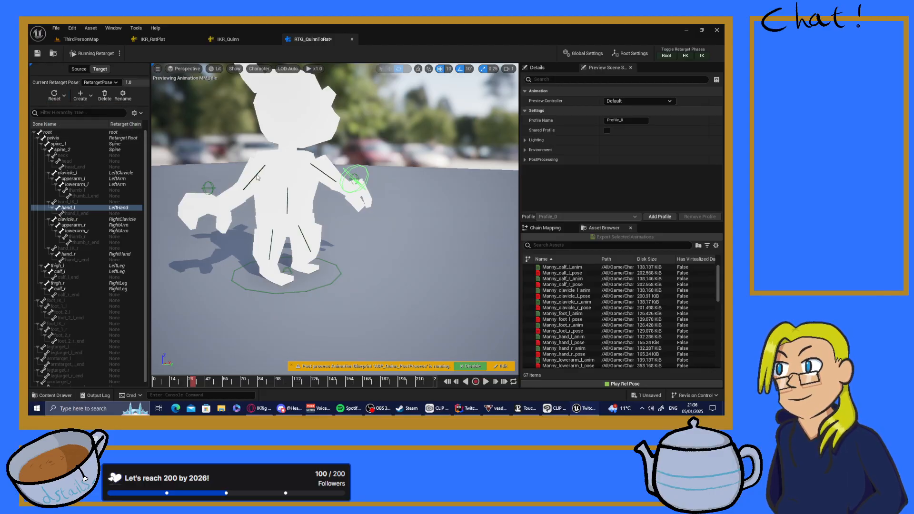
{"action": "right_click_drag", "start_coordinate": [419, 334], "coordinate": [335, 334]}
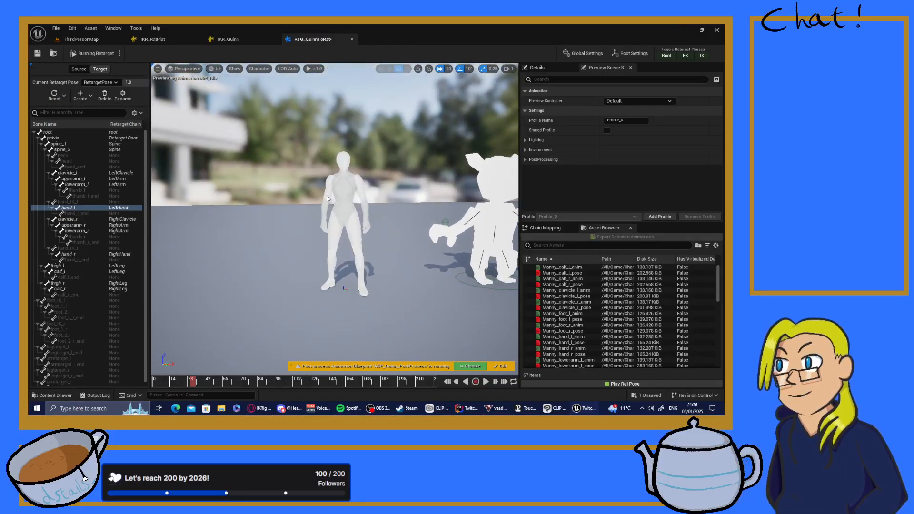
- Play MM_Idle briefly, and review the chain mapping, the preview controller options and the hand_l bone's details
{"action": "left_click", "coordinate": [485, 382]}
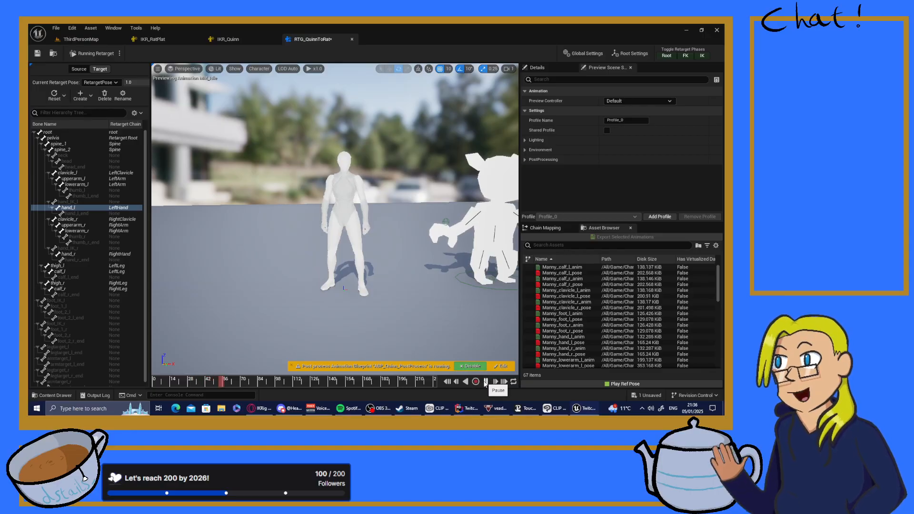
{"action": "left_click", "coordinate": [545, 227]}
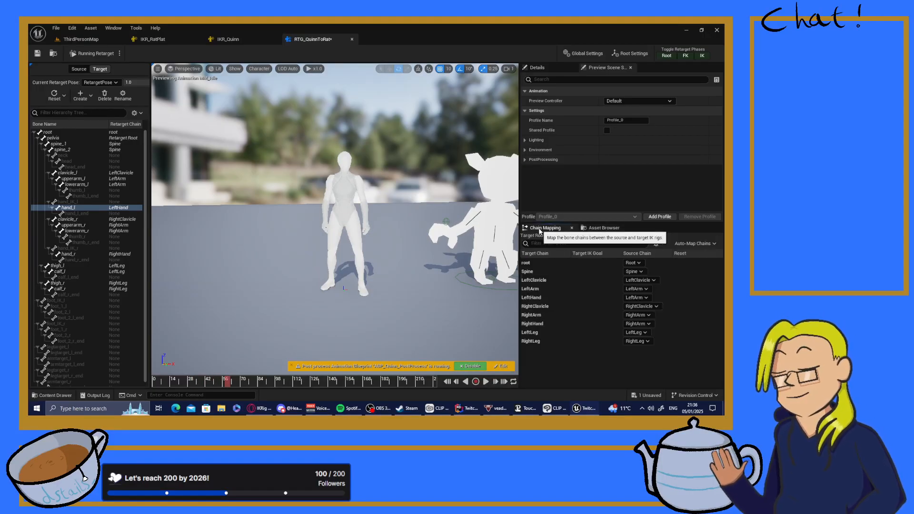
{"action": "left_click", "coordinate": [602, 227]}
{"action": "left_click", "coordinate": [622, 101]}
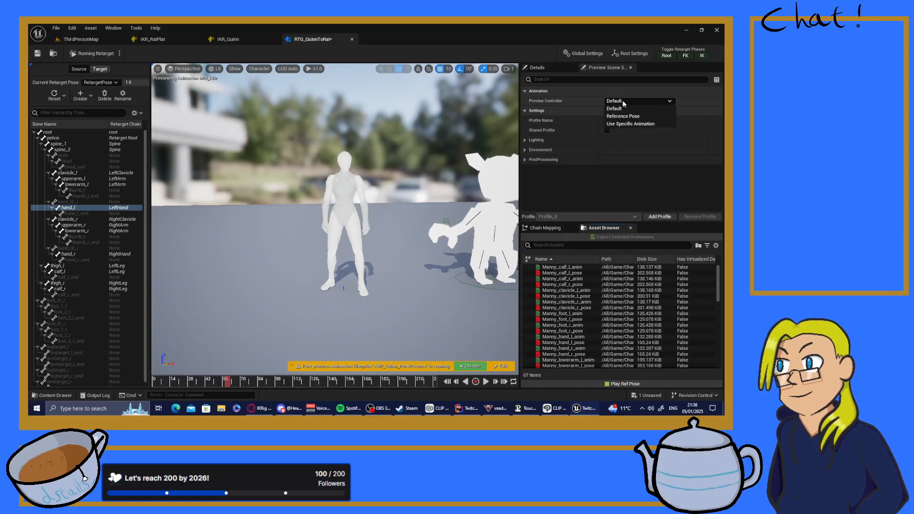
{"action": "left_click", "coordinate": [622, 101]}
{"action": "left_click", "coordinate": [557, 69]}
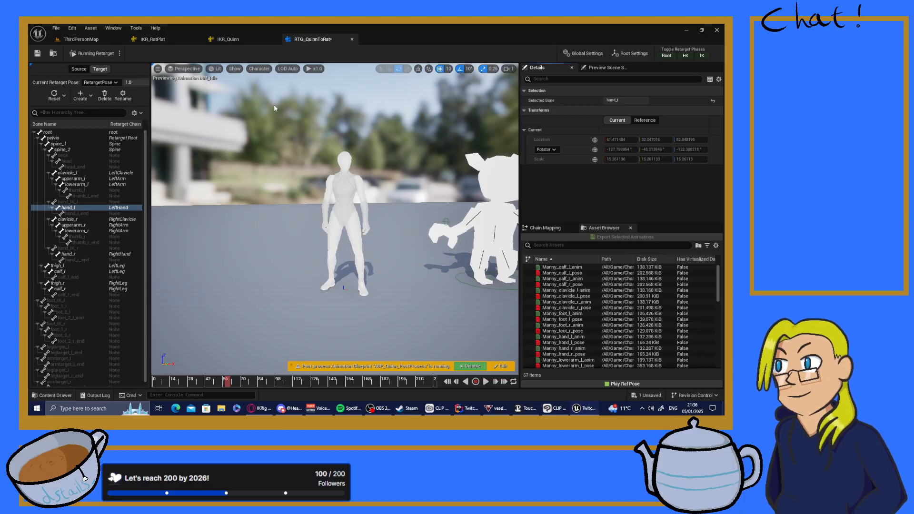
- Return both characters to the reference pose and select the rat's upperarm_l bone
{"action": "left_click", "coordinate": [594, 387]}
{"action": "right_click_drag", "start_coordinate": [363, 238], "coordinate": [462, 271]}
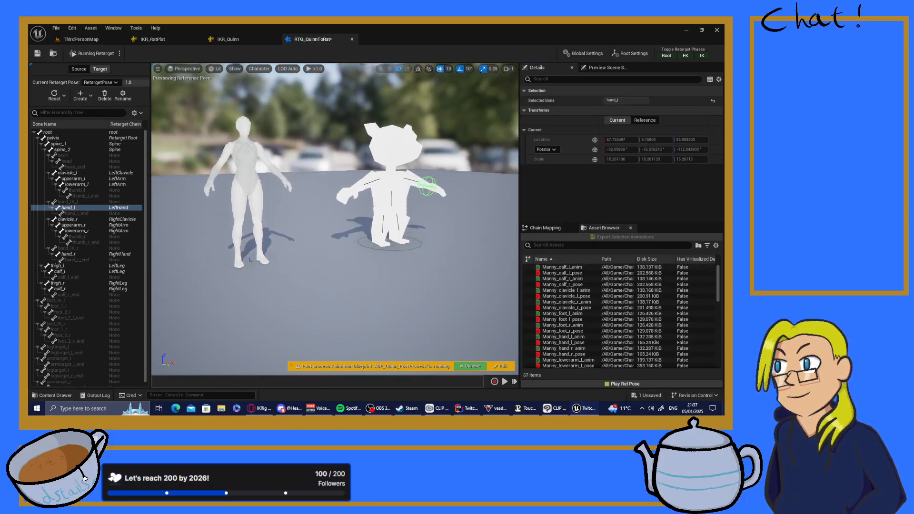
{"action": "left_click", "coordinate": [95, 191]}
{"action": "left_click", "coordinate": [73, 179]}
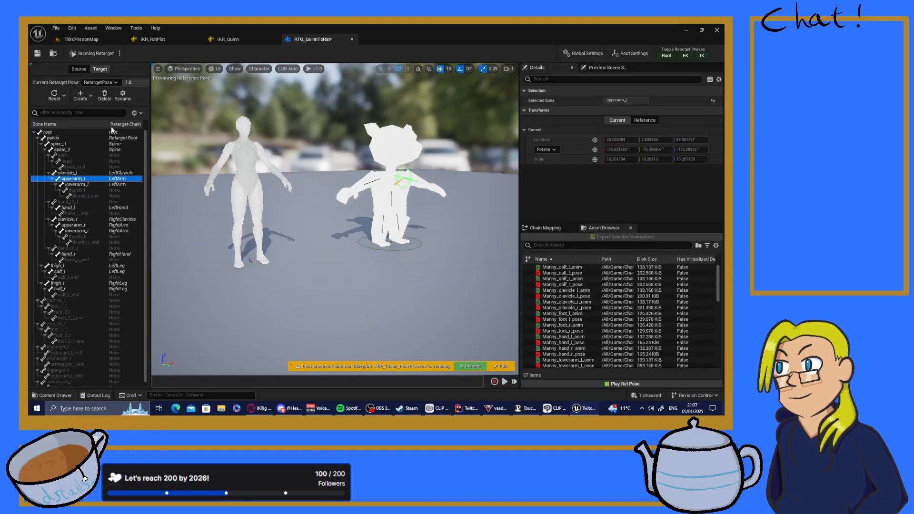
- Switch the retargeter to Edit Retarget Pose mode for the target and frame Quinn and the rat side by side
{"action": "left_click", "coordinate": [92, 70]}
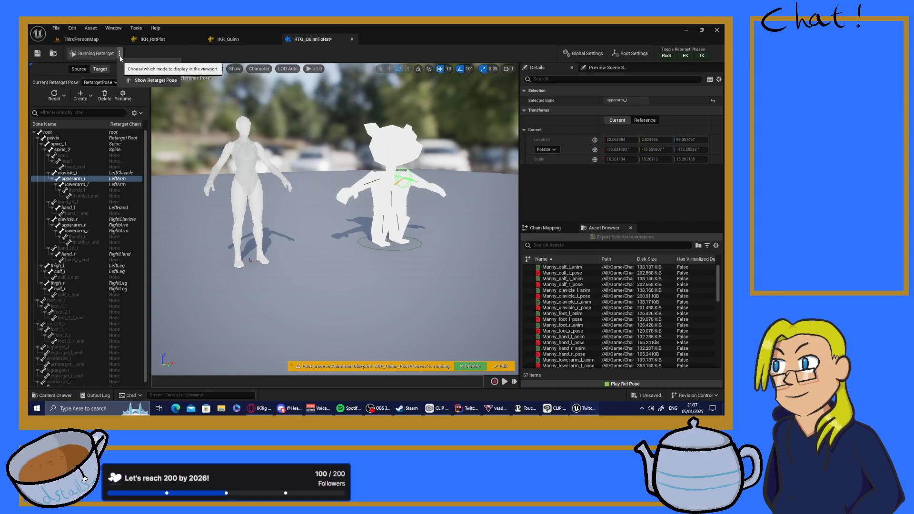
{"action": "left_click", "coordinate": [119, 55]}
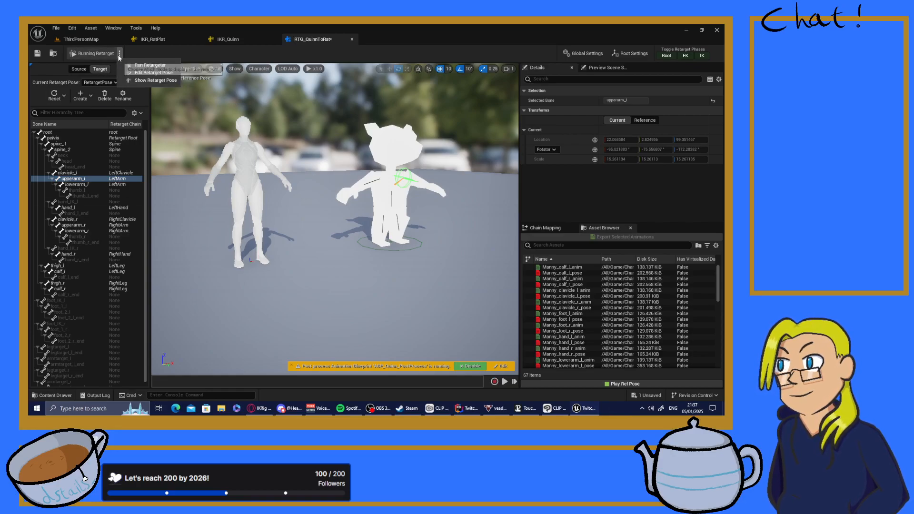
{"action": "left_click", "coordinate": [142, 73]}
{"action": "right_click_drag", "start_coordinate": [334, 218], "coordinate": [286, 202]}
{"action": "key", "text": "d"}
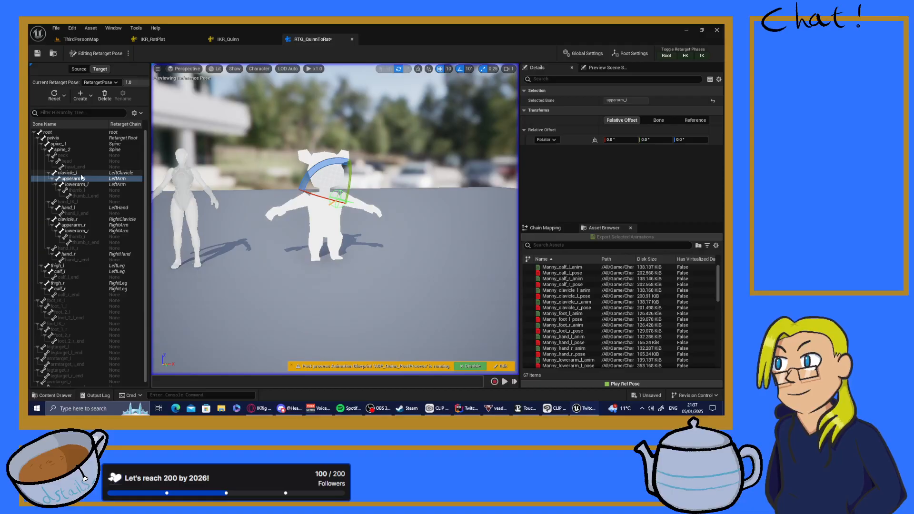
{"action": "right_click_drag", "start_coordinate": [174, 177], "coordinate": [176, 177]}
{"action": "key", "text": "a"}
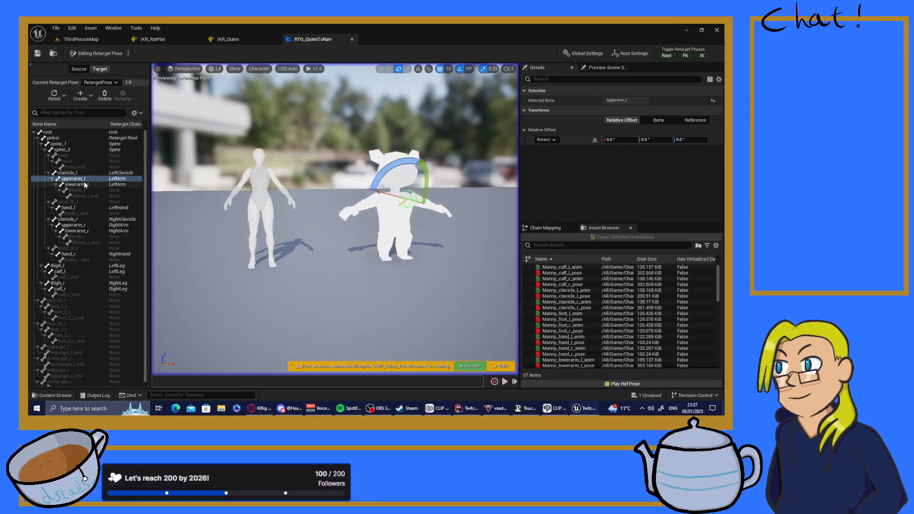
- Rotate the rat's upperarm_l bone by about 3.9° and its upperarm_r bone by about 5.5° around Z in the retarget pose
{"action": "right_click_drag", "start_coordinate": [280, 189], "coordinate": [235, 175]}
{"action": "key", "text": "w"}
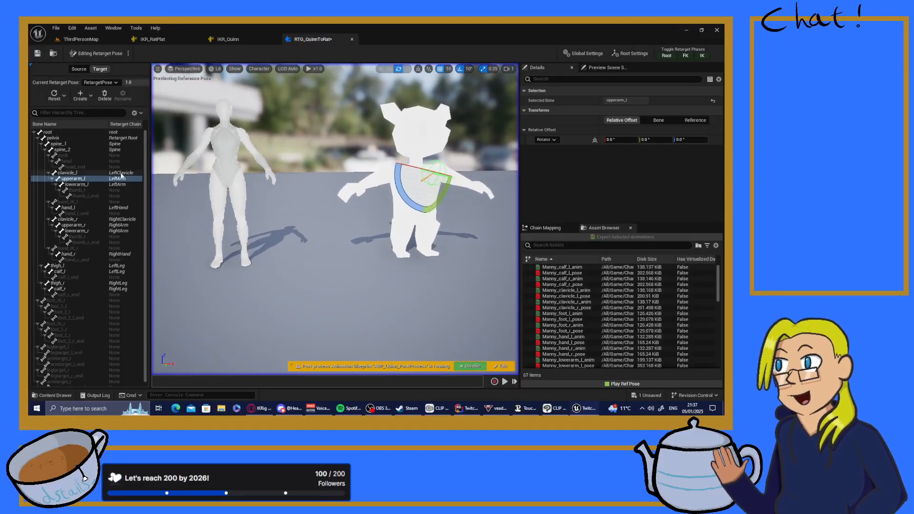
{"action": "left_click", "coordinate": [74, 175]}
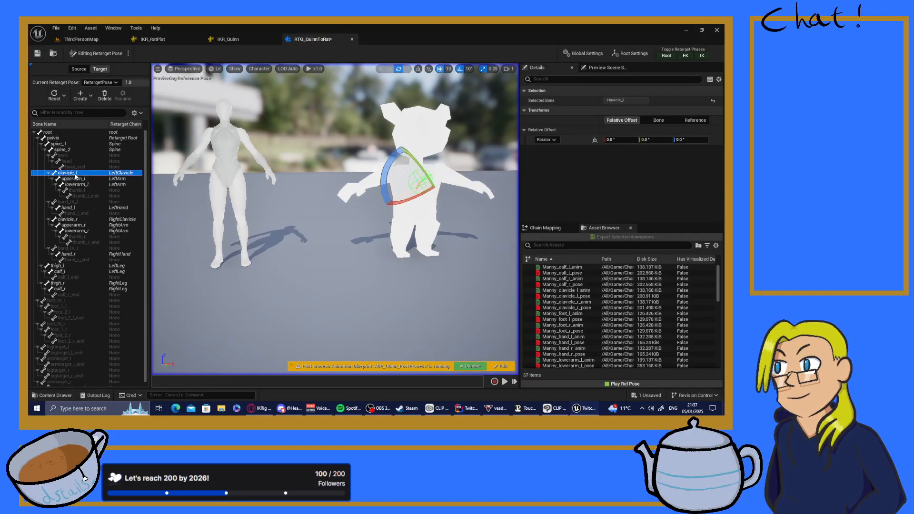
{"action": "left_click", "coordinate": [75, 179]}
{"action": "left_click_drag", "start_coordinate": [421, 190], "coordinate": [466, 196]}
{"action": "right_click_drag", "start_coordinate": [466, 196], "coordinate": [409, 193]}
{"action": "mouse_move", "coordinate": [363, 183]}
{"action": "left_mouse_down"}
{"action": "mouse_move", "coordinate": [350, 164]}
{"action": "mouse_move", "coordinate": [388, 214]}
{"action": "mouse_move", "coordinate": [349, 163]}
{"action": "mouse_move", "coordinate": [358, 176]}
{"action": "left_mouse_up"}
{"action": "mouse_move", "coordinate": [358, 176]}
{"action": "right_mouse_down"}
{"action": "mouse_move", "coordinate": [366, 189]}
{"action": "mouse_move", "coordinate": [295, 183]}
{"action": "mouse_move", "coordinate": [354, 186]}
{"action": "mouse_move", "coordinate": [343, 181]}
{"action": "right_mouse_up"}
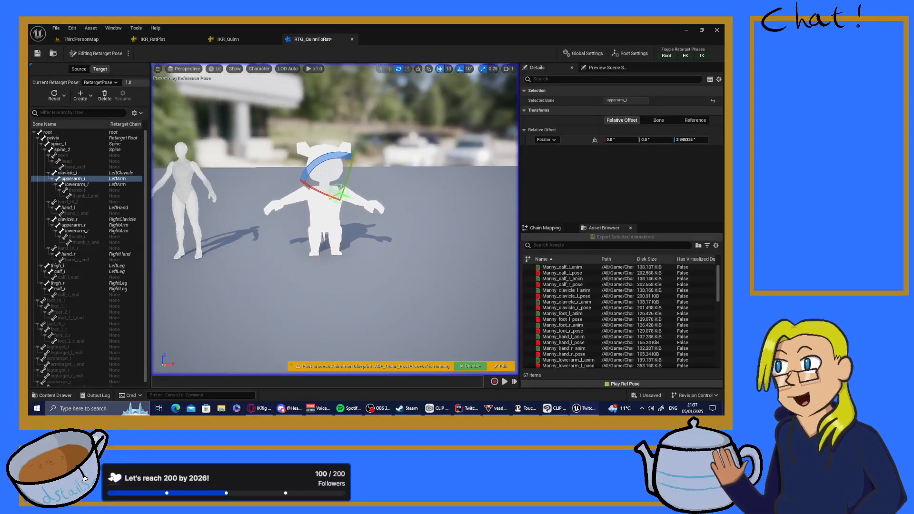
{"action": "left_click", "coordinate": [75, 225]}
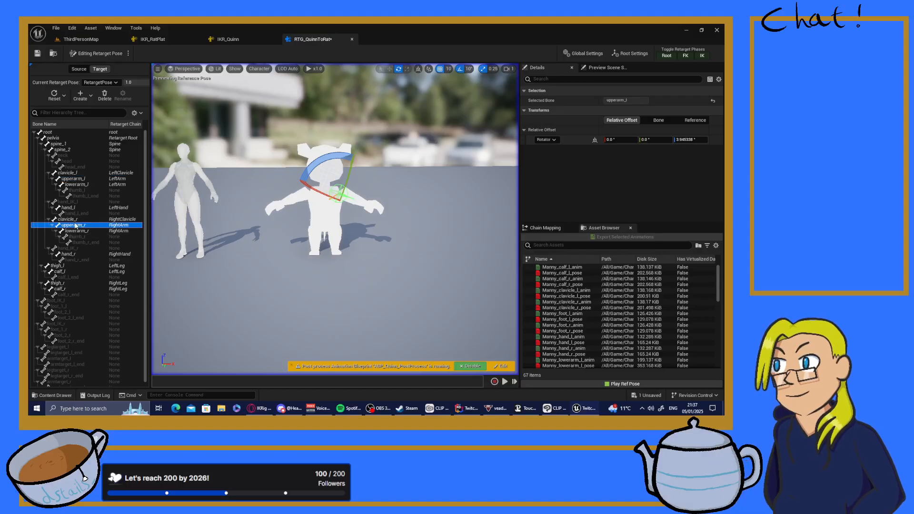
{"action": "left_click_drag", "start_coordinate": [289, 164], "coordinate": [291, 146]}
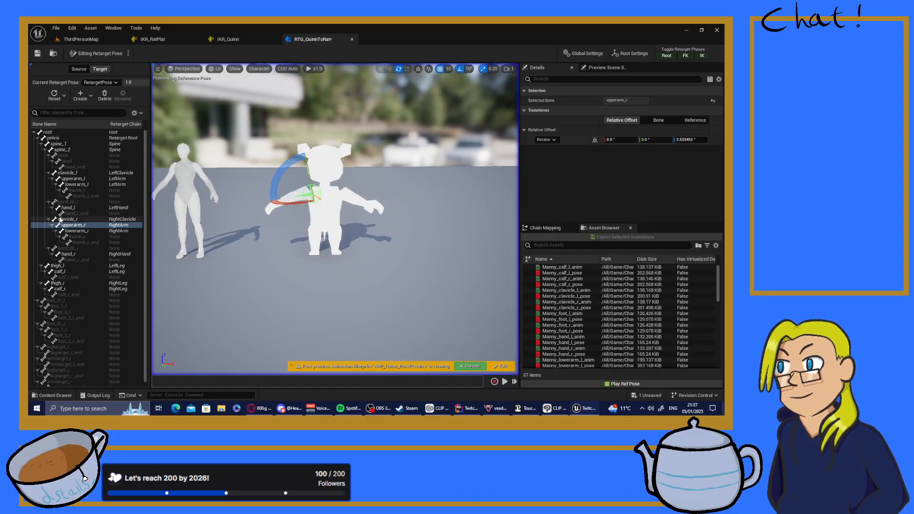
- Try rotating the rat's upperarm_l bone further with its Bone transform shown, and undo the last two rotation edits
{"action": "left_click", "coordinate": [78, 173]}
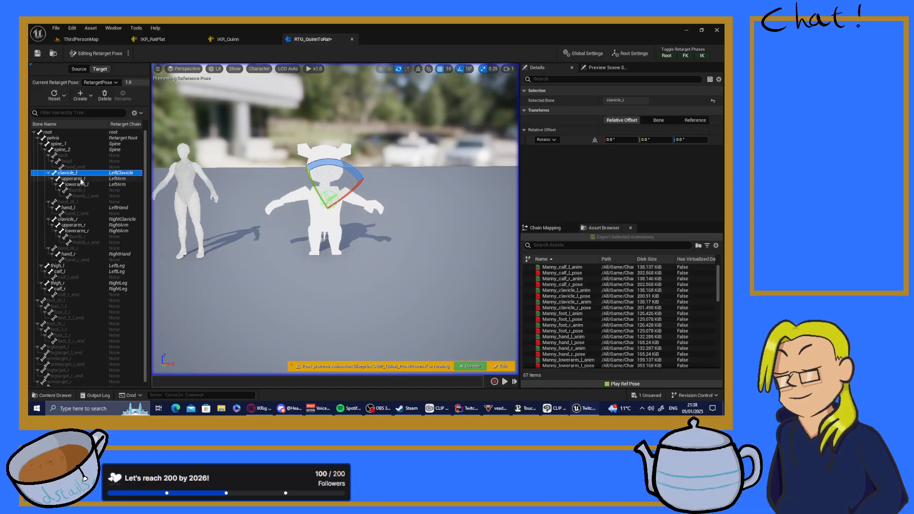
{"action": "left_click", "coordinate": [79, 178]}
{"action": "left_click", "coordinate": [704, 140]}
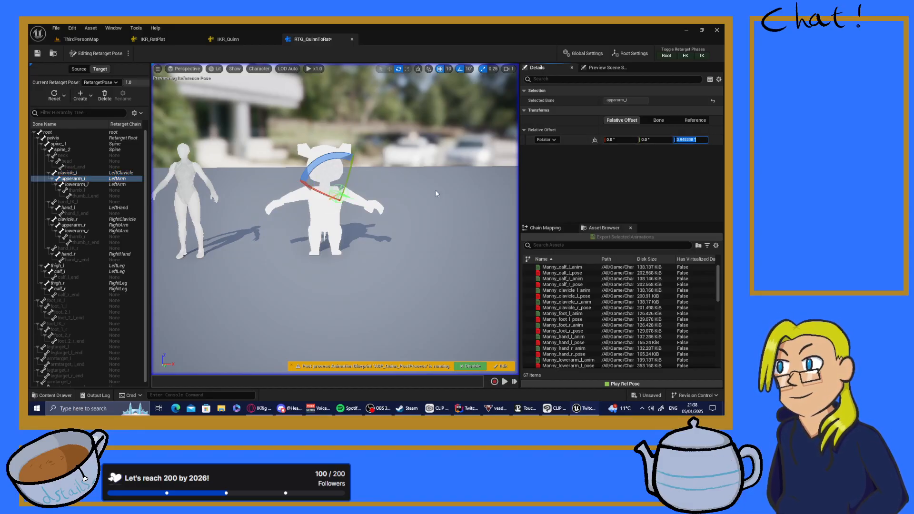
{"action": "left_click", "coordinate": [658, 121]}
{"action": "left_click_drag", "start_coordinate": [340, 157], "coordinate": [349, 160]}
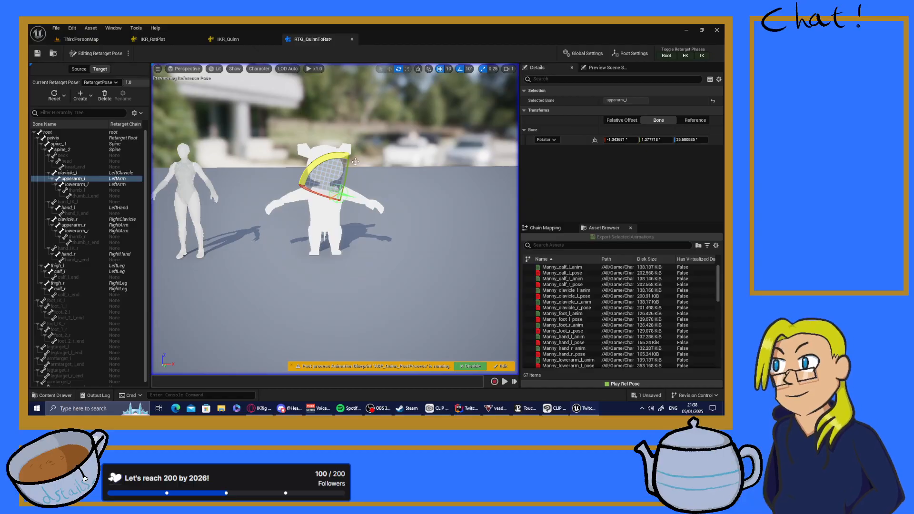
{"action": "key", "text": "ctrl+z"}
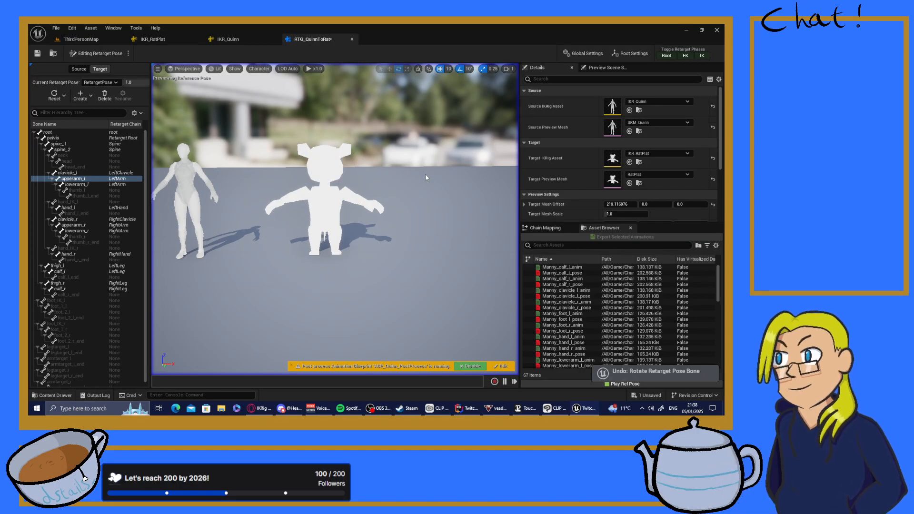
{"action": "key", "text": "ctrl+z"}
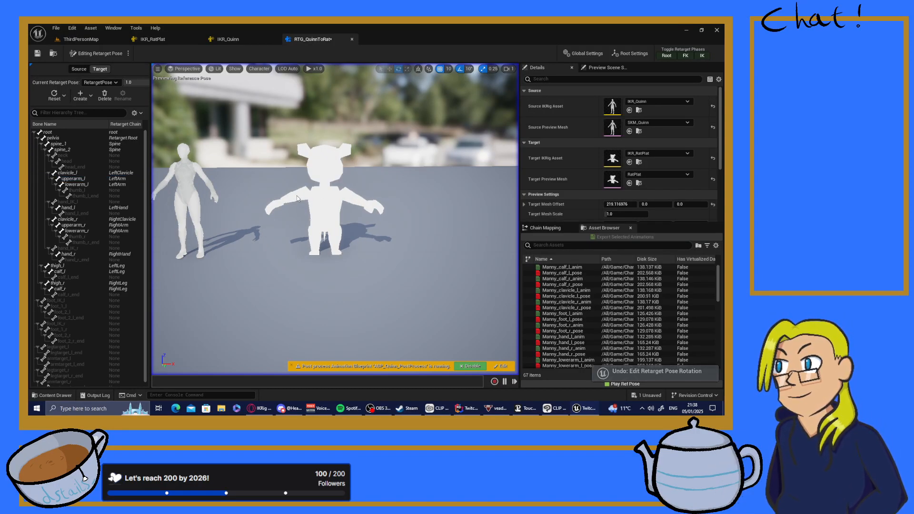
- Open IKR_Quinn and examine which bones make up its RightArm chain, from upperarm_r and lowerarm_r to hand_r
{"action": "mouse_move", "coordinate": [423, 256]}
{"action": "right_mouse_down"}
{"action": "mouse_move", "coordinate": [327, 208]}
{"action": "mouse_move", "coordinate": [470, 253]}
{"action": "mouse_move", "coordinate": [422, 256]}
{"action": "right_mouse_up"}
{"action": "key", "text": "w"}
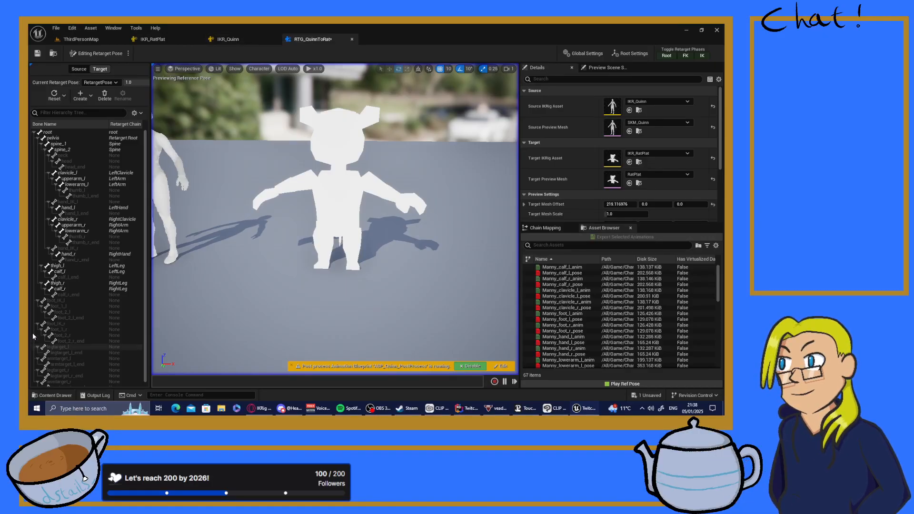
{"action": "left_click", "coordinate": [232, 42]}
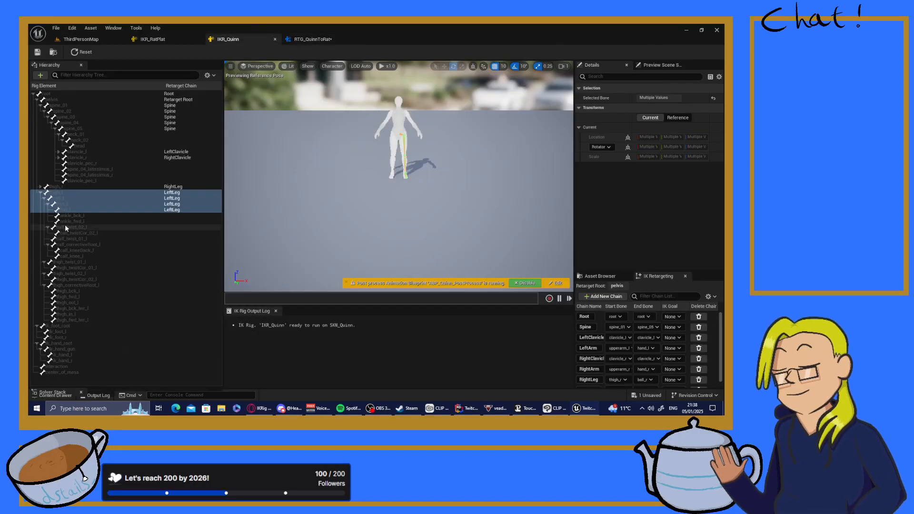
{"action": "left_click", "coordinate": [102, 175]}
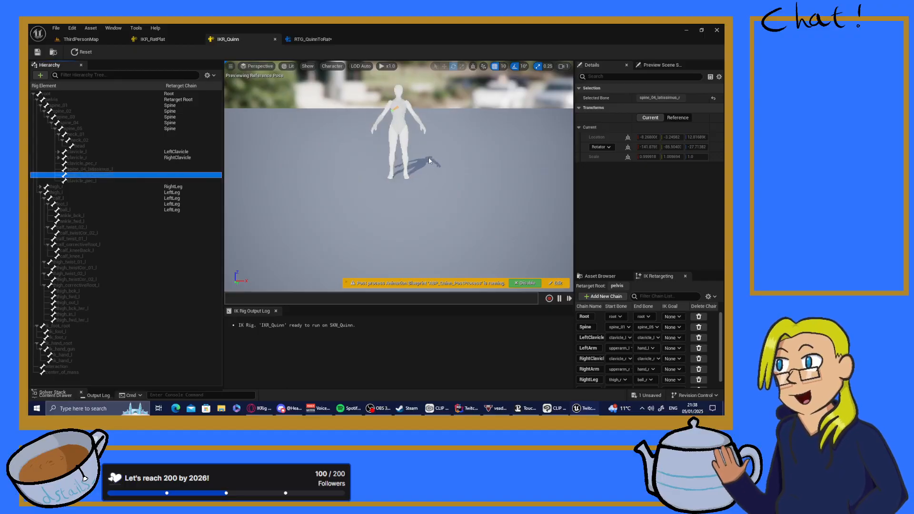
{"action": "left_click", "coordinate": [58, 158]}
{"action": "left_click", "coordinate": [85, 163]}
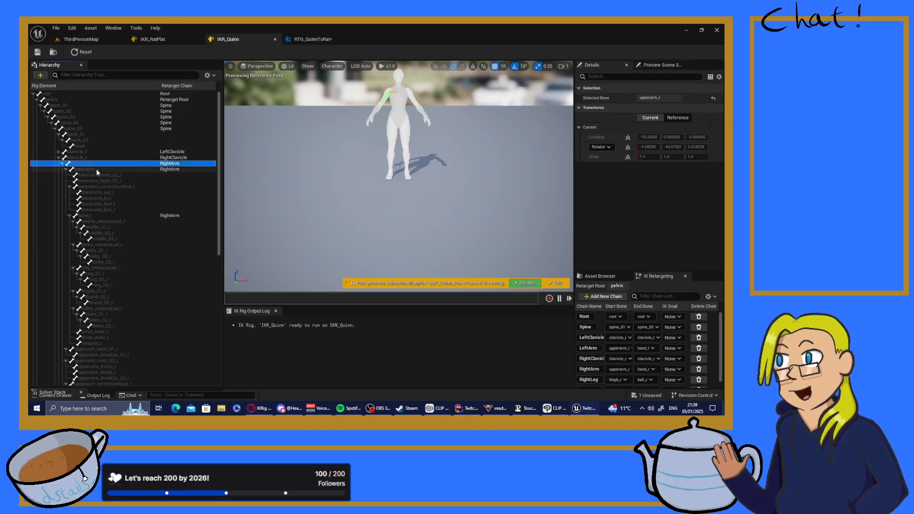
{"action": "left_click", "coordinate": [96, 169], "text": "shift"}
{"action": "left_click", "coordinate": [71, 186]}
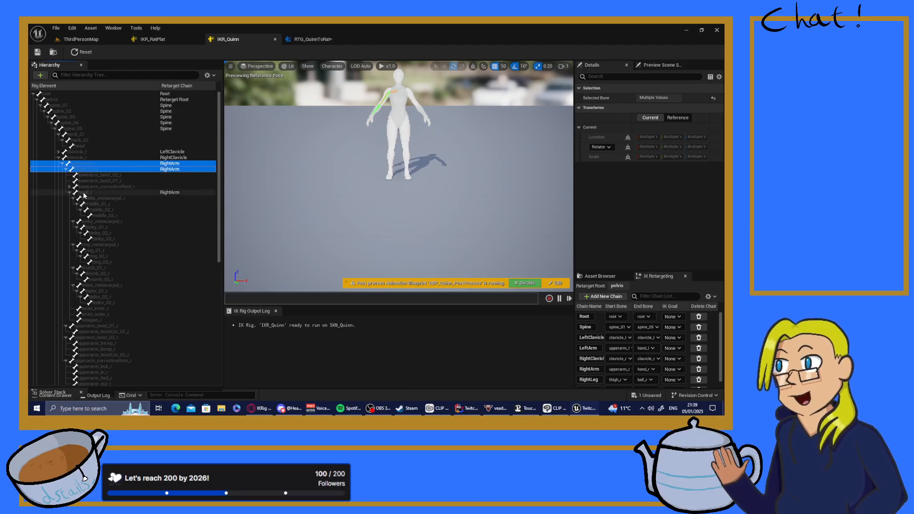
{"action": "left_click", "coordinate": [85, 193]}
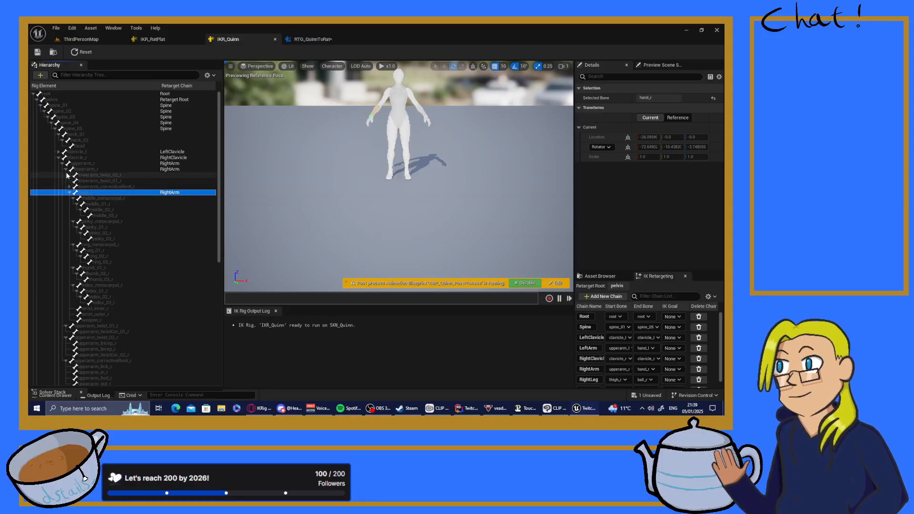
- Open IKR_RatPlat and compare how hand_IK_l and hand_l sit in the hierarchy, the left arm and the retarget chain list
{"action": "left_click", "coordinate": [148, 39]}
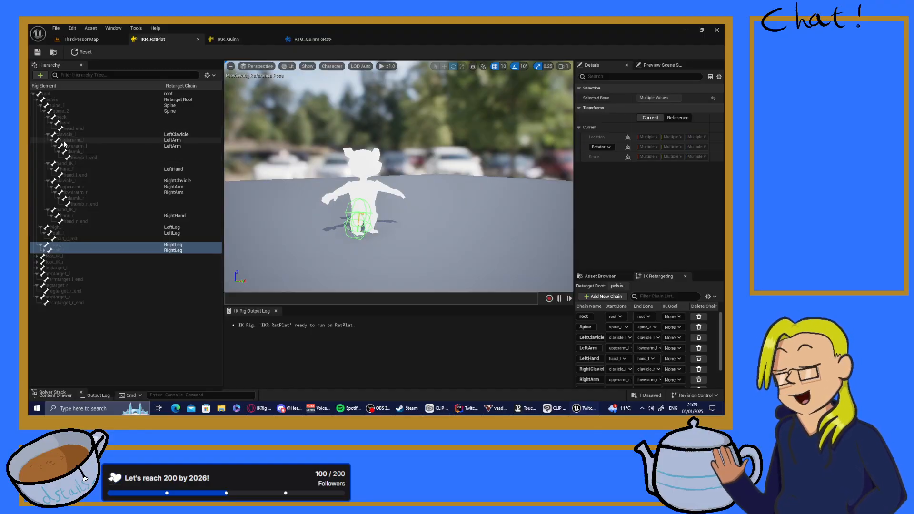
{"action": "left_click", "coordinate": [56, 147]}
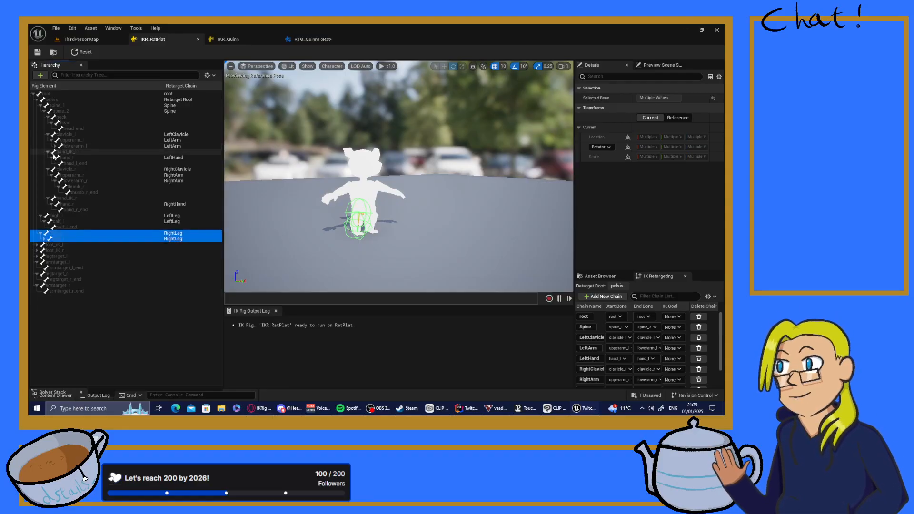
{"action": "left_click", "coordinate": [48, 153]}
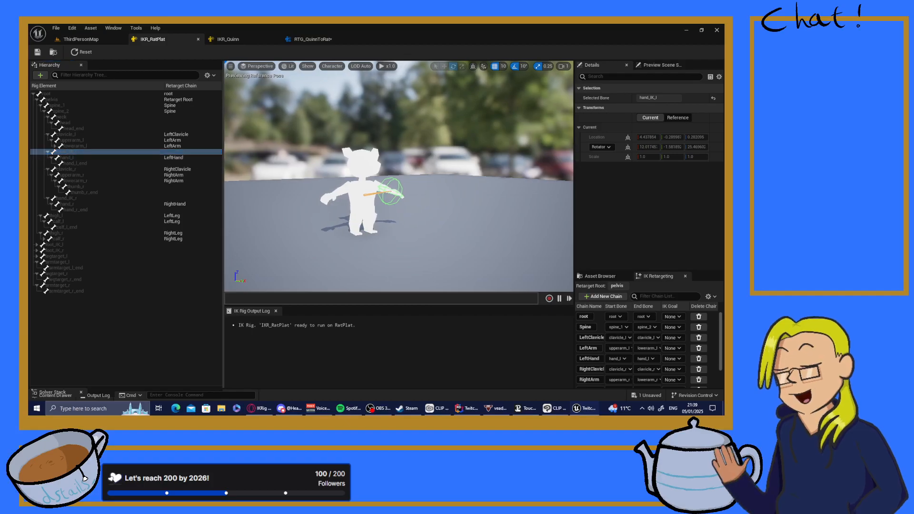
{"action": "key", "text": "f"}
{"action": "right_click_drag", "start_coordinate": [399, 176], "coordinate": [453, 166]}
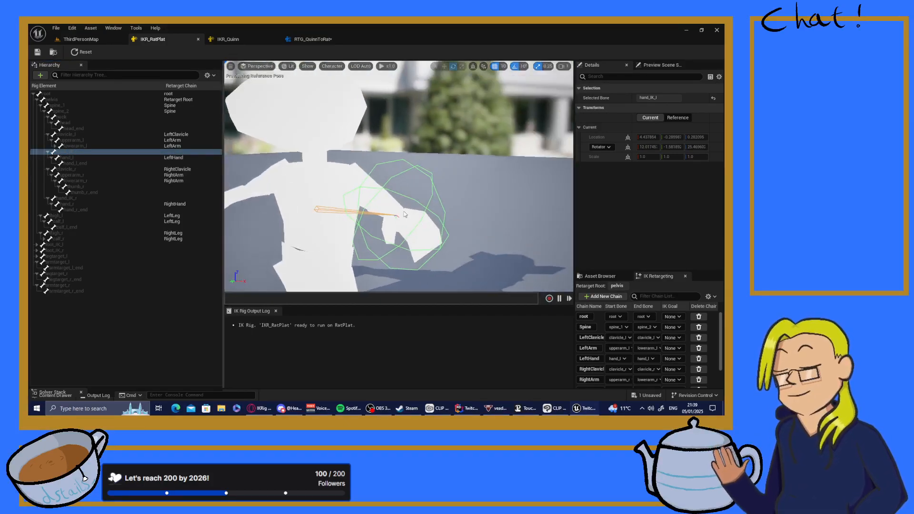
{"action": "left_click", "coordinate": [65, 157]}
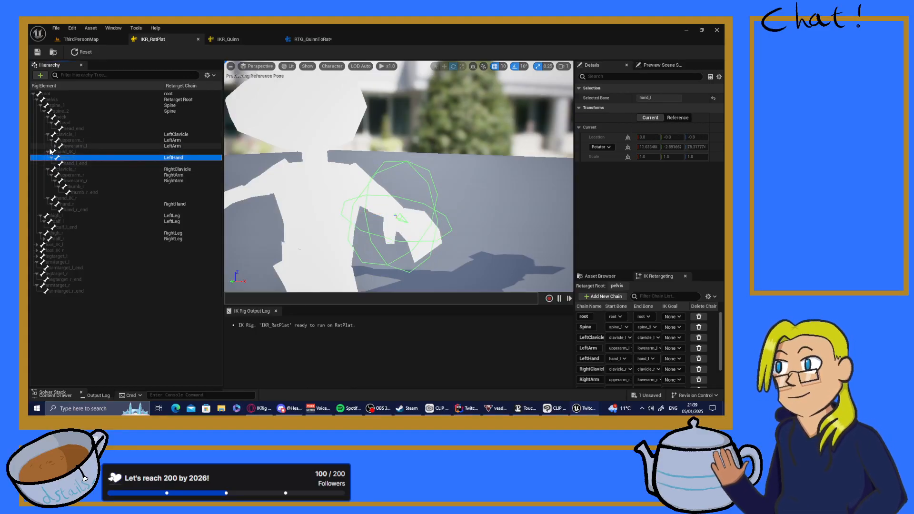
{"action": "left_click", "coordinate": [48, 151]}
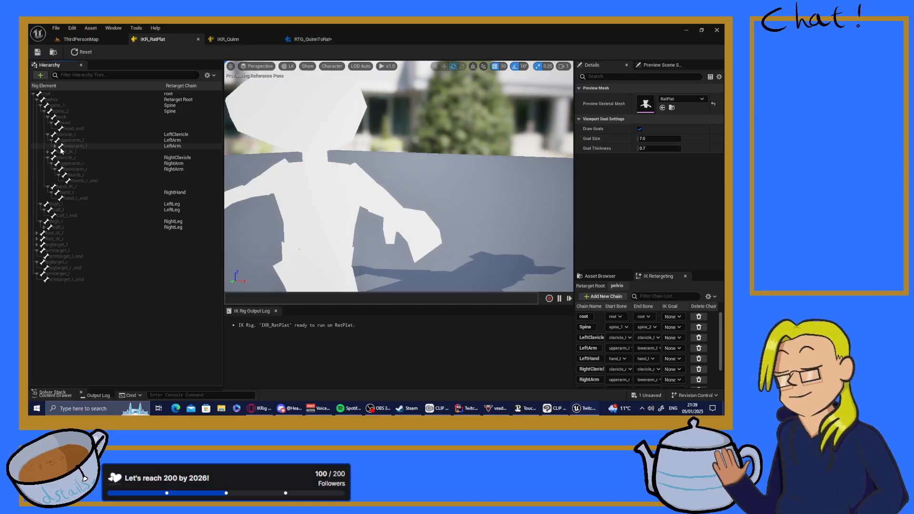
{"action": "left_click", "coordinate": [48, 152]}
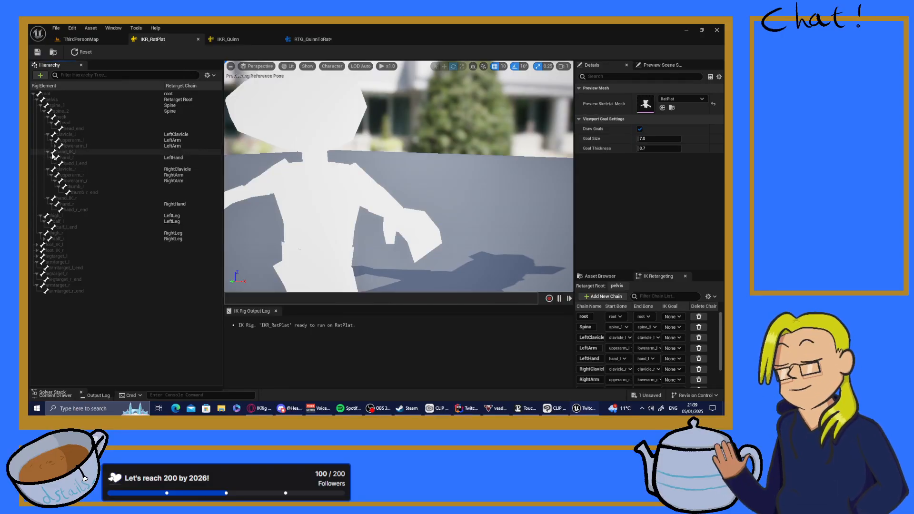
{"action": "left_click", "coordinate": [61, 153]}
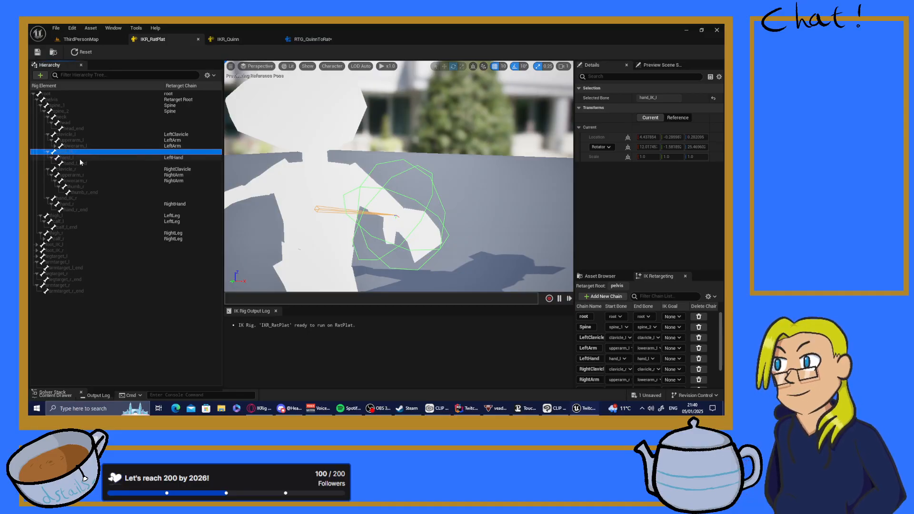
{"action": "left_click", "coordinate": [80, 158]}
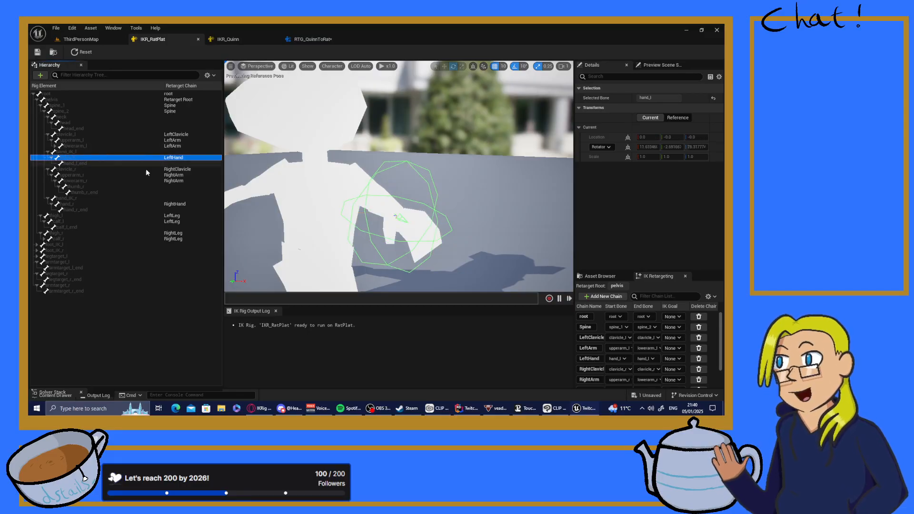
{"action": "scroll", "coordinate": [712, 348], "scroll_direction": "down", "scroll_amount": 3}
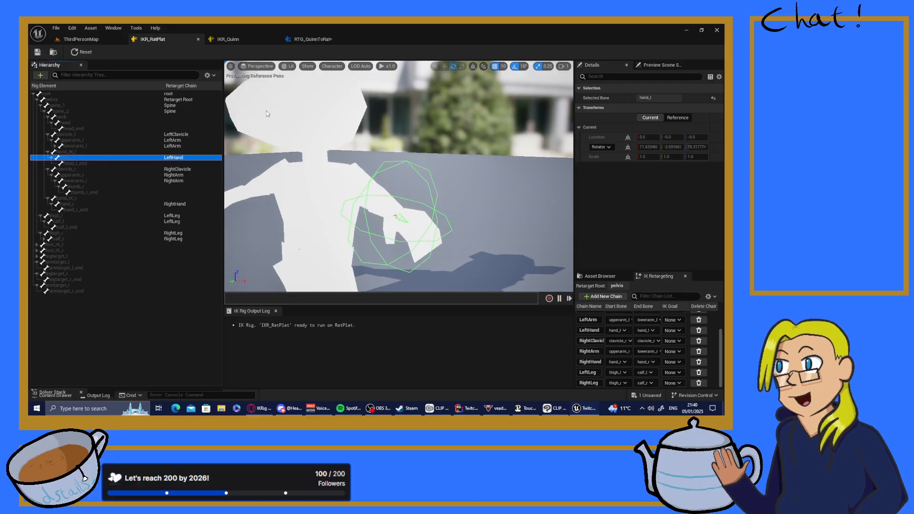
- Save RTG_QuinnToRat and close its editor along with the IKR_RatPlat and IKR_Quinn editors
{"action": "left_click", "coordinate": [198, 39]}
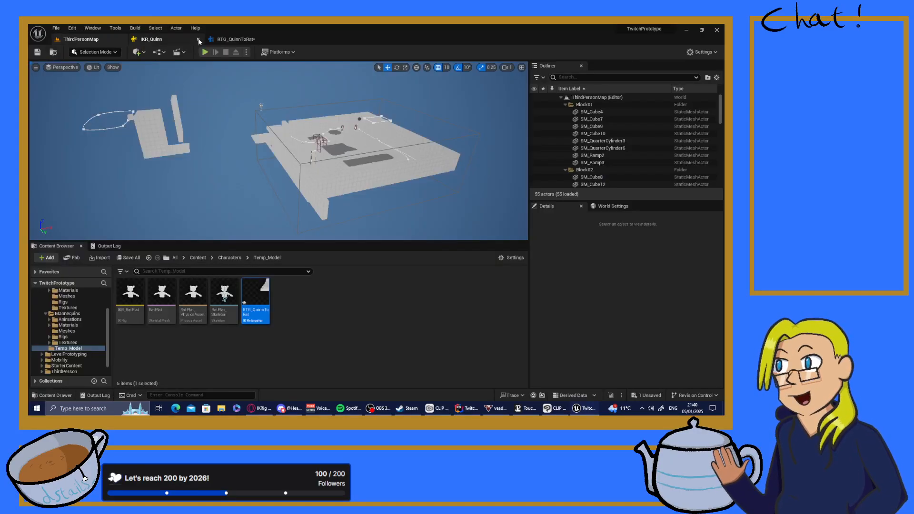
{"action": "left_click", "coordinate": [198, 39]}
{"action": "left_click", "coordinate": [198, 39]}
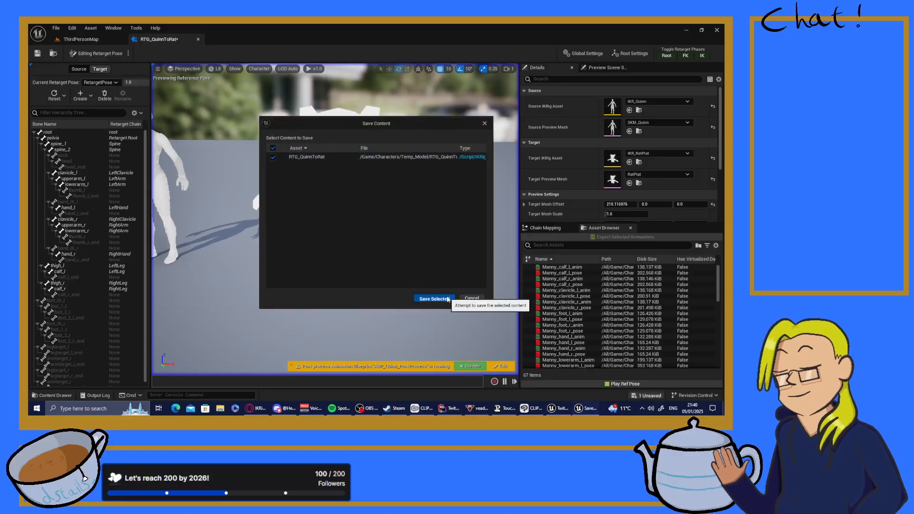
{"action": "left_click", "coordinate": [446, 296]}
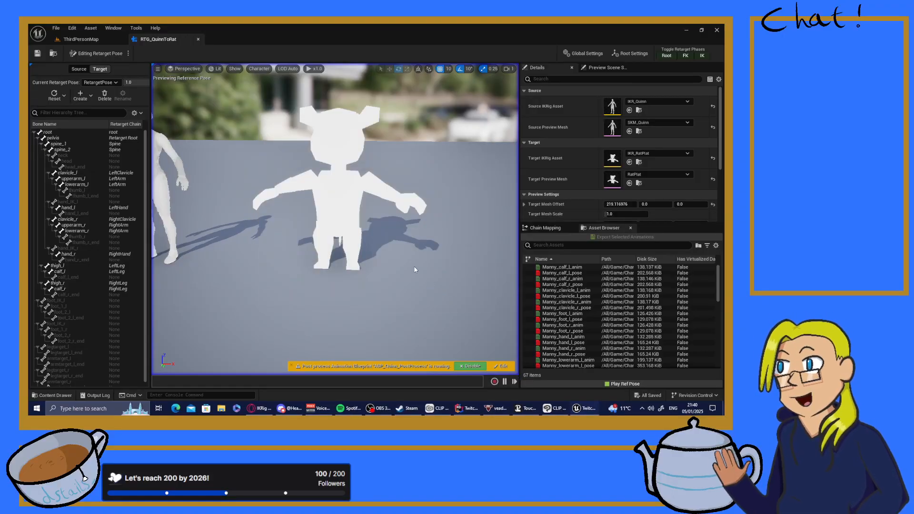
{"action": "left_click", "coordinate": [199, 39]}
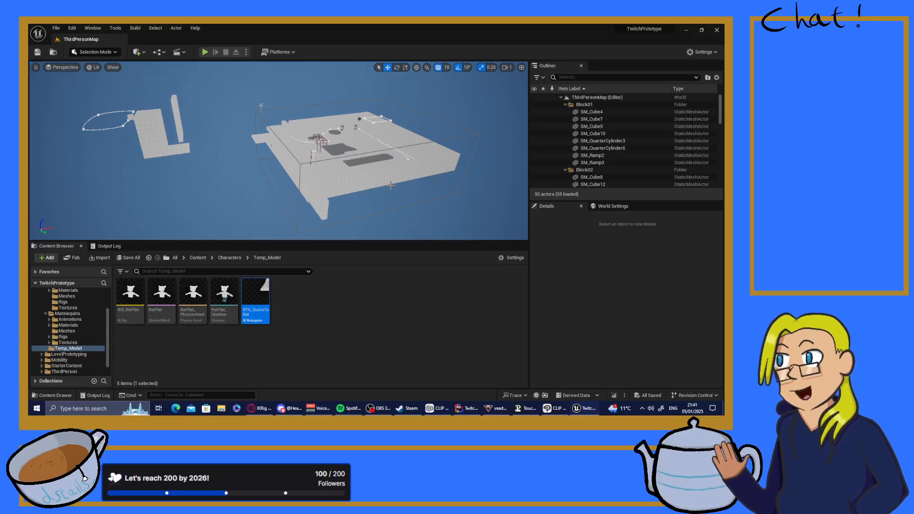
- Browse the project content to the Player folder inside _Game/Blueprints
{"action": "scroll", "coordinate": [81, 338], "scroll_direction": "down", "scroll_amount": 2}
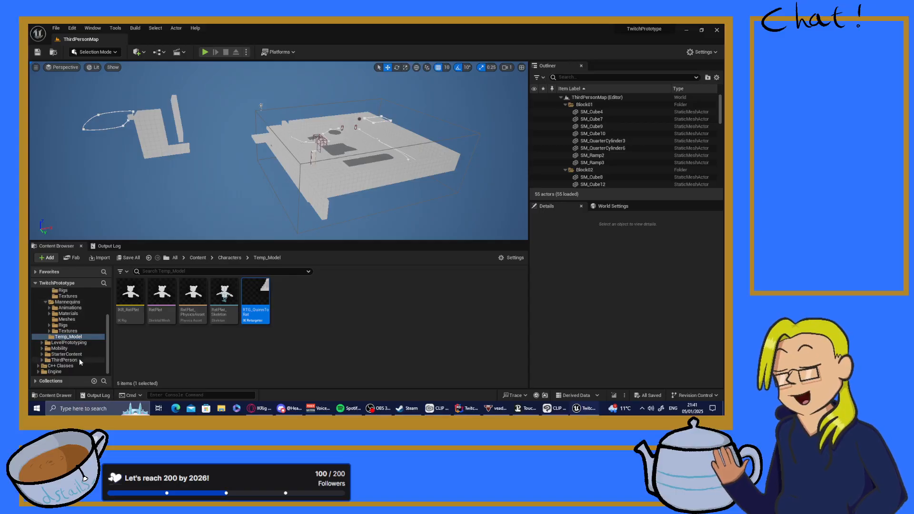
{"action": "scroll", "coordinate": [66, 340], "scroll_direction": "up", "scroll_amount": 3}
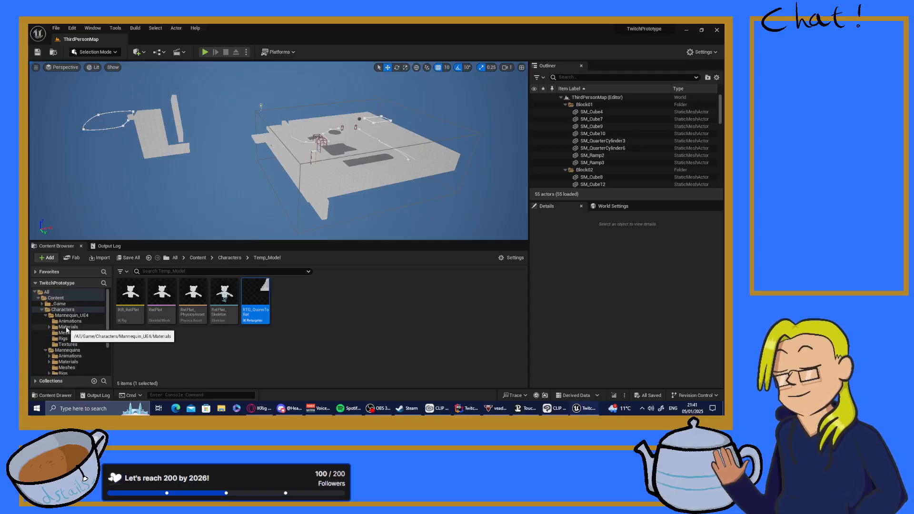
{"action": "right_click_drag", "start_coordinate": [318, 156], "coordinate": [322, 139]}
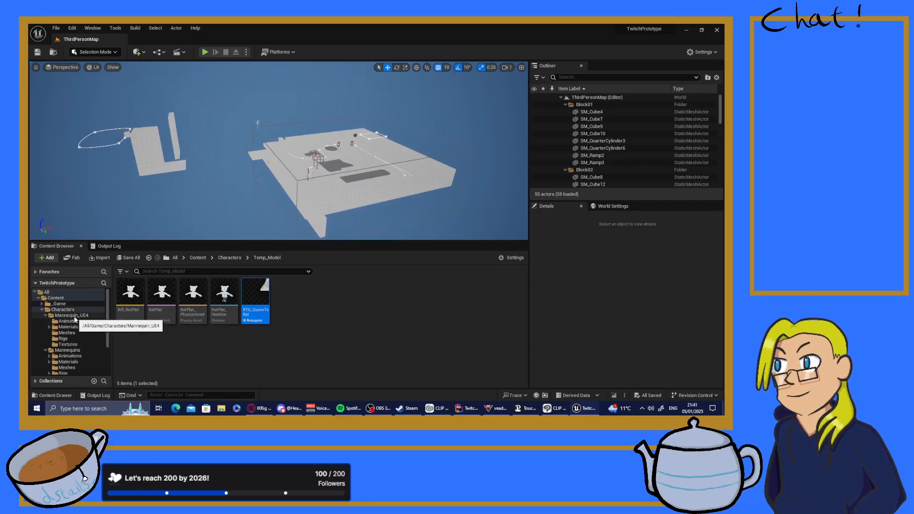
{"action": "left_click", "coordinate": [46, 316]}
{"action": "left_click", "coordinate": [59, 304]}
{"action": "left_click", "coordinate": [227, 361]}
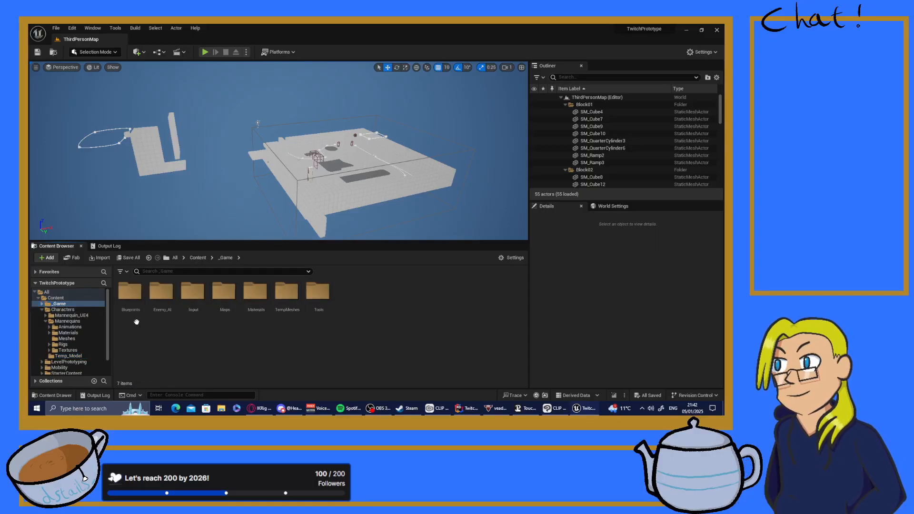
{"action": "double_click", "coordinate": [130, 292]}
{"action": "double_click", "coordinate": [350, 292]}
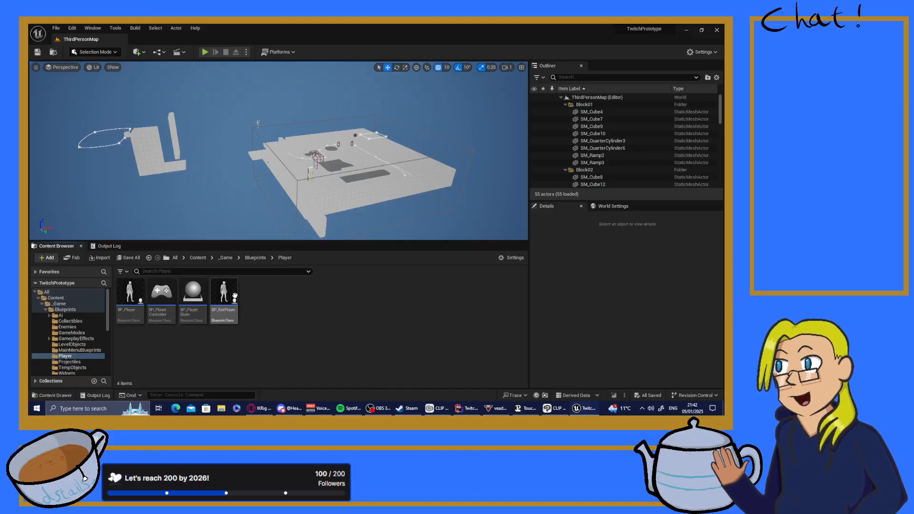
- Open the BP_Player Blueprint as a docked tab and locate its assigned Anim Class asset in the project content
{"action": "mouse_move", "coordinate": [235, 296]}
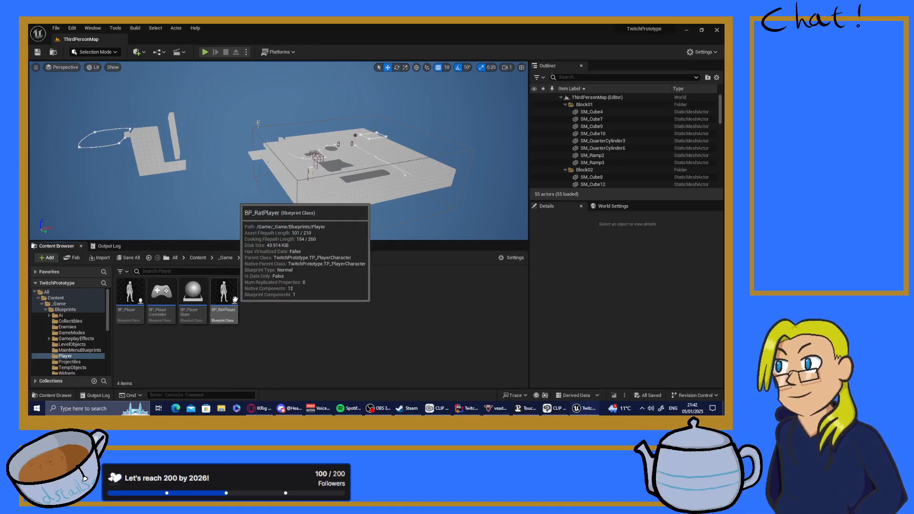
{"action": "double_click", "coordinate": [127, 299]}
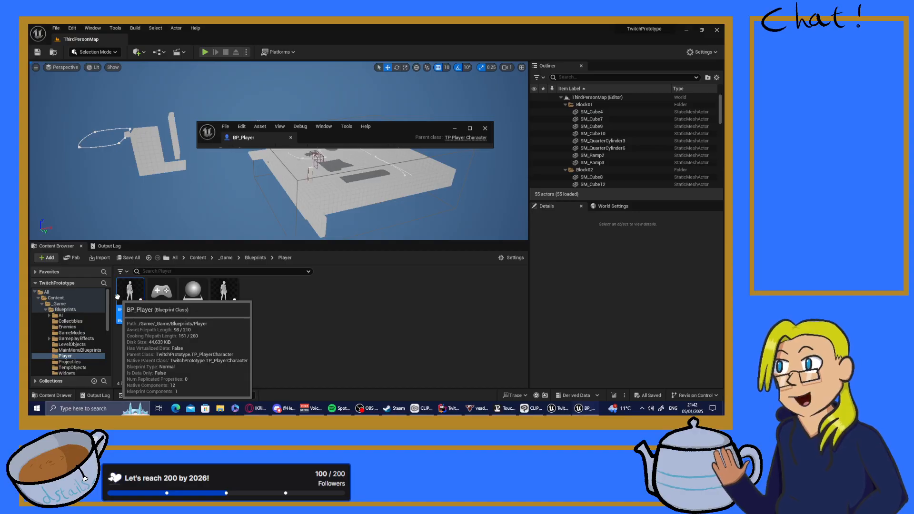
{"action": "left_click_drag", "start_coordinate": [253, 139], "coordinate": [200, 37]}
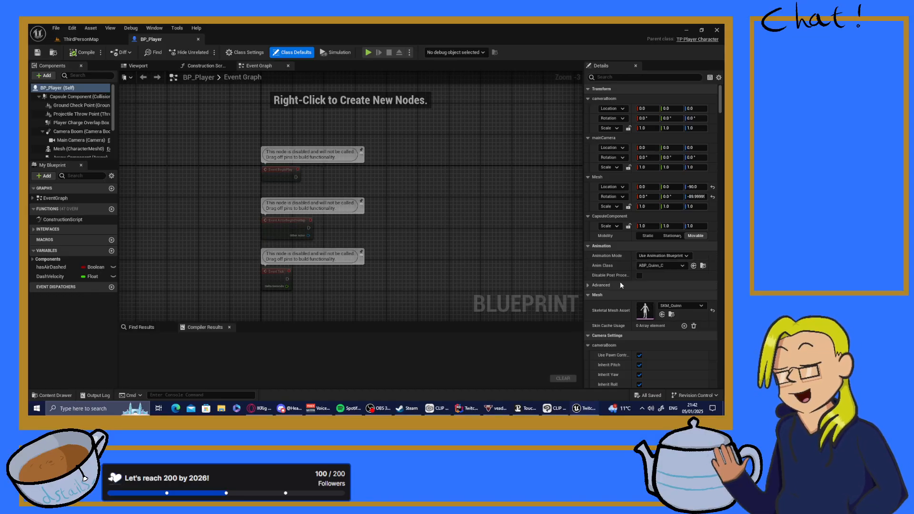
{"action": "left_click", "coordinate": [642, 266]}
{"action": "left_click", "coordinate": [694, 268]}
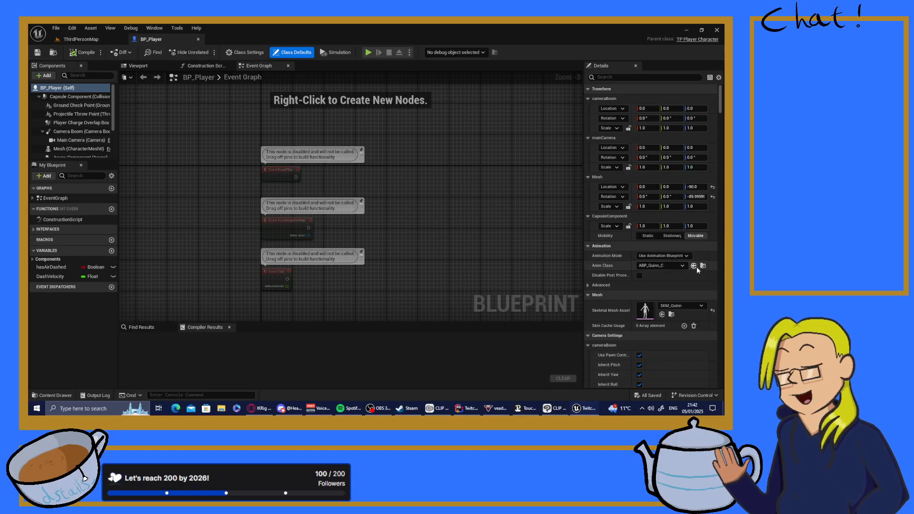
{"action": "left_click", "coordinate": [703, 266]}
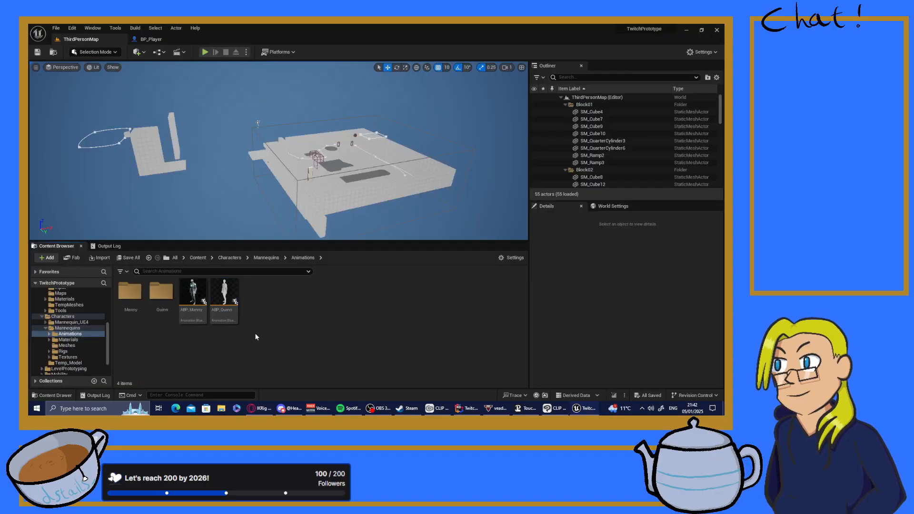
- Open the ABP_Quinn Animation Blueprint and its parent ABP_Manny, and examine the parent's Event Graph
{"action": "double_click", "coordinate": [225, 298]}
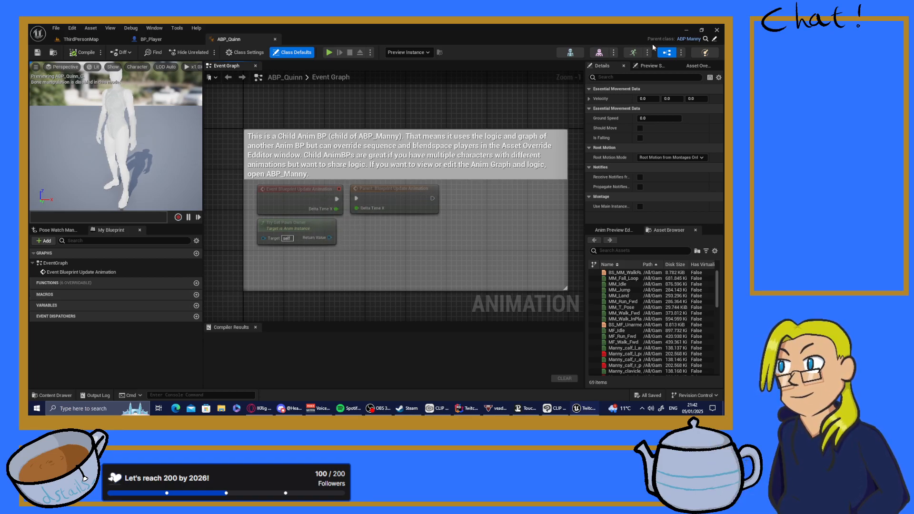
{"action": "left_click", "coordinate": [707, 40]}
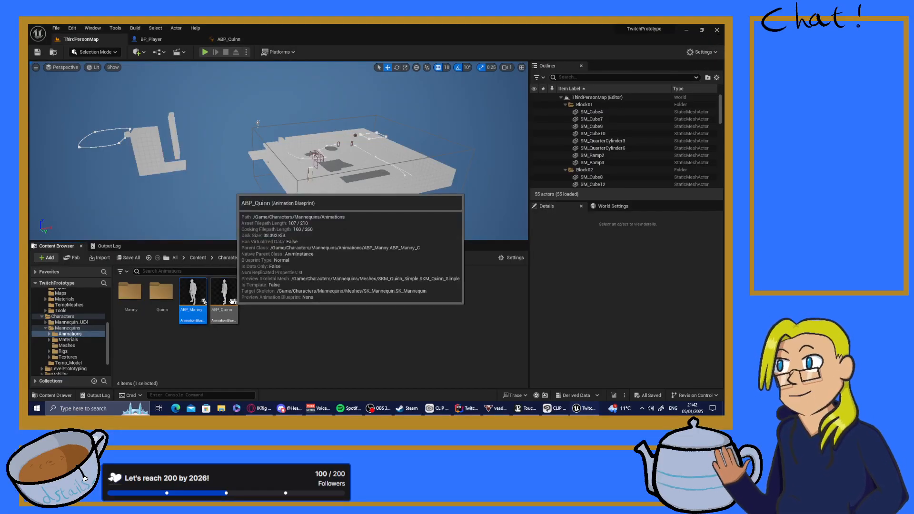
{"action": "double_click", "coordinate": [193, 299]}
{"action": "scroll", "coordinate": [309, 168], "scroll_direction": "up", "scroll_amount": 2}
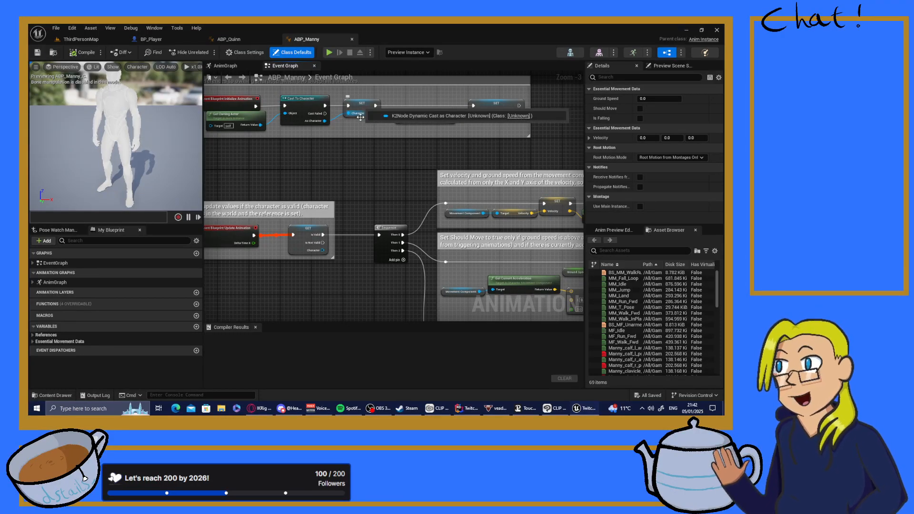
- Examine the velocity, Should Move and Is Falling update logic in ABP_Manny's Event Graph
{"action": "right_click_drag", "start_coordinate": [407, 183], "coordinate": [401, 151]}
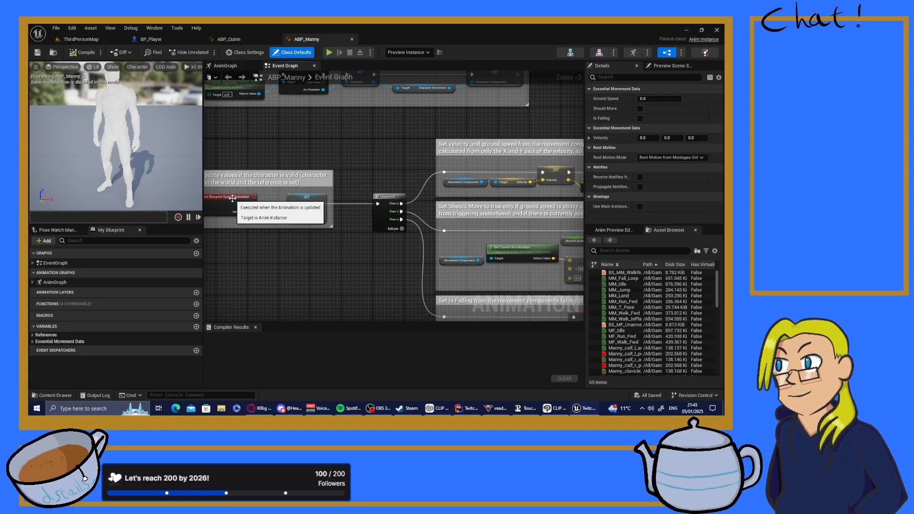
{"action": "right_click_drag", "start_coordinate": [371, 175], "coordinate": [203, 170]}
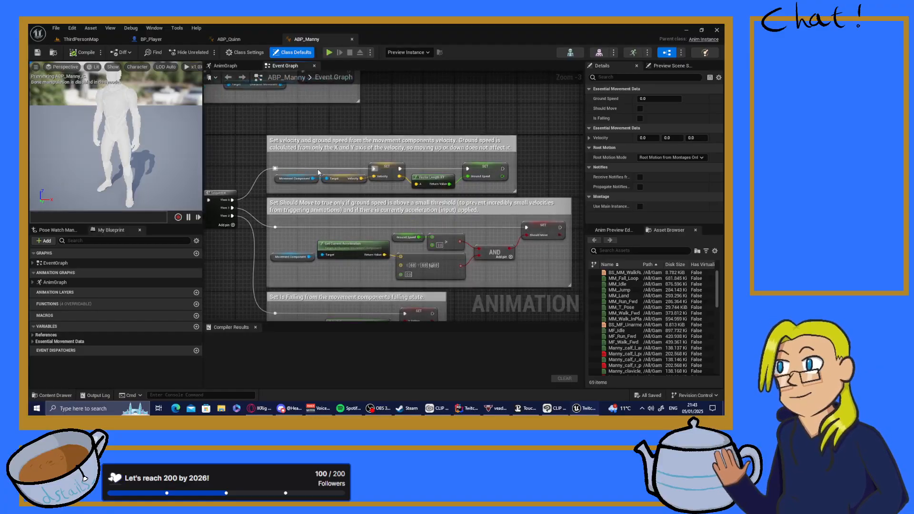
{"action": "right_click_drag", "start_coordinate": [424, 233], "coordinate": [402, 198]}
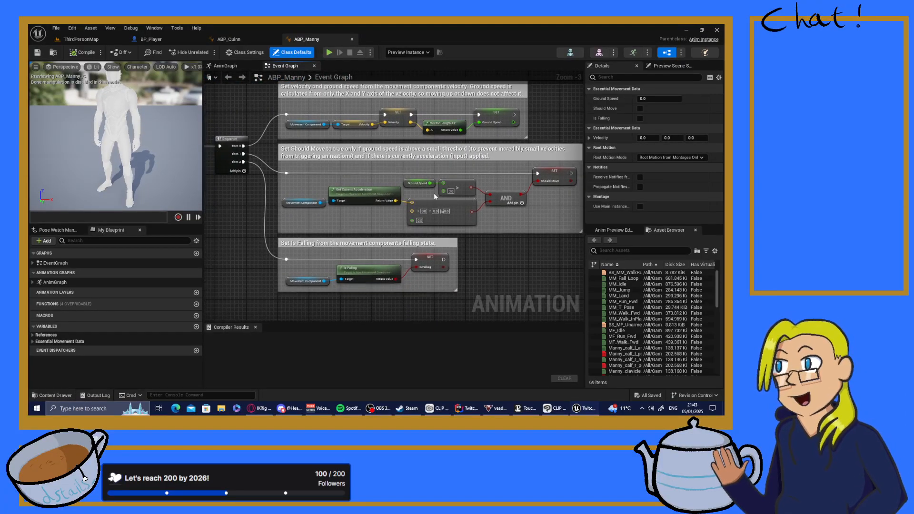
{"action": "right_click_drag", "start_coordinate": [438, 231], "coordinate": [583, 234]}
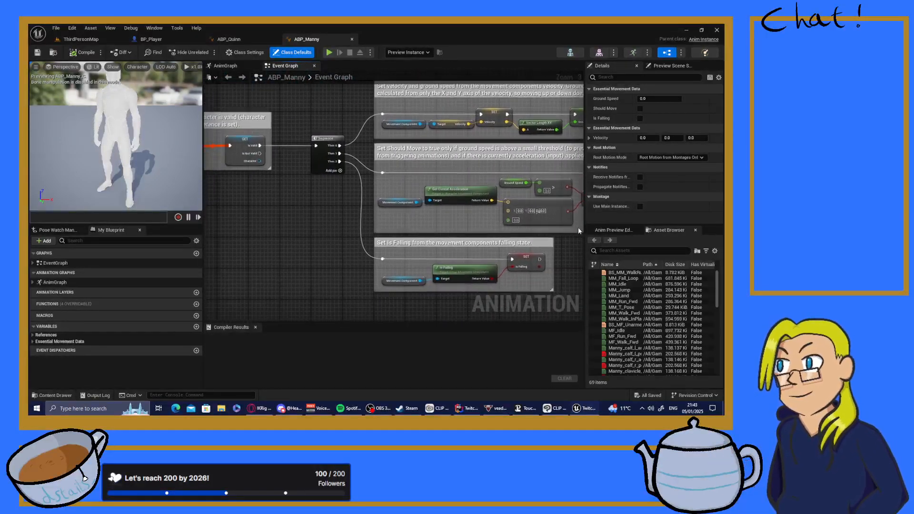
- Open ABP_Manny's AnimGraph and examine the Locomotion and Main States node chains
{"action": "left_click", "coordinate": [217, 67]}
{"action": "scroll", "coordinate": [288, 115], "scroll_direction": "down", "scroll_amount": 2}
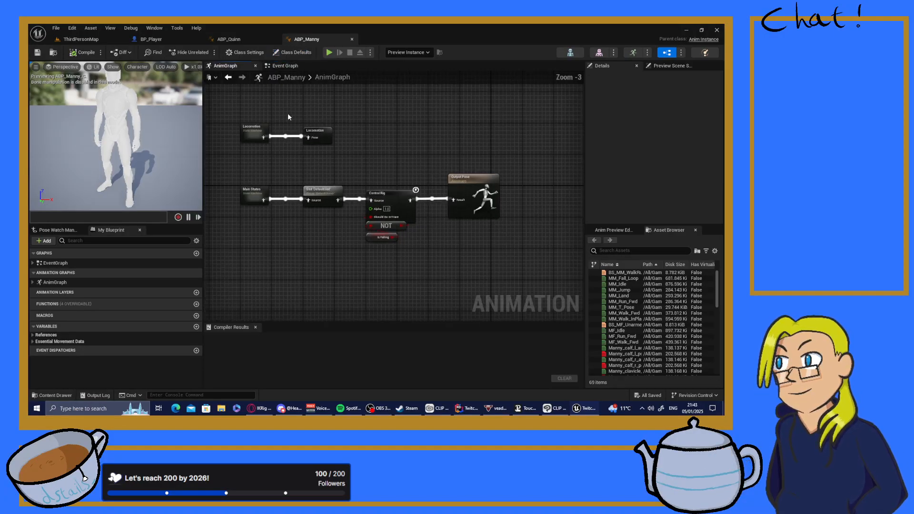
{"action": "scroll", "coordinate": [289, 114], "scroll_direction": "up", "scroll_amount": 3}
{"action": "right_click_drag", "start_coordinate": [322, 158], "coordinate": [353, 138]}
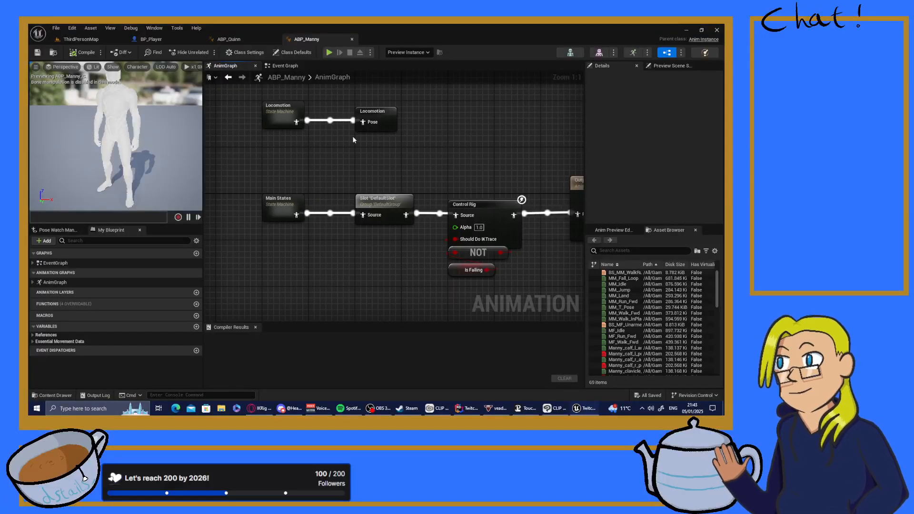
{"action": "right_click_drag", "start_coordinate": [353, 140], "coordinate": [364, 174]}
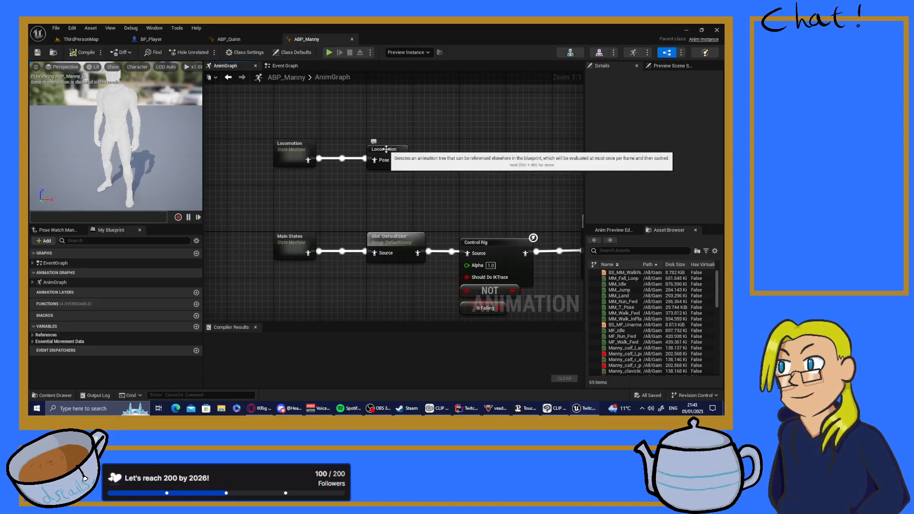
{"action": "mouse_move", "coordinate": [457, 129]}
{"action": "right_mouse_down"}
{"action": "mouse_move", "coordinate": [377, 134]}
{"action": "mouse_move", "coordinate": [442, 130]}
{"action": "right_mouse_up"}
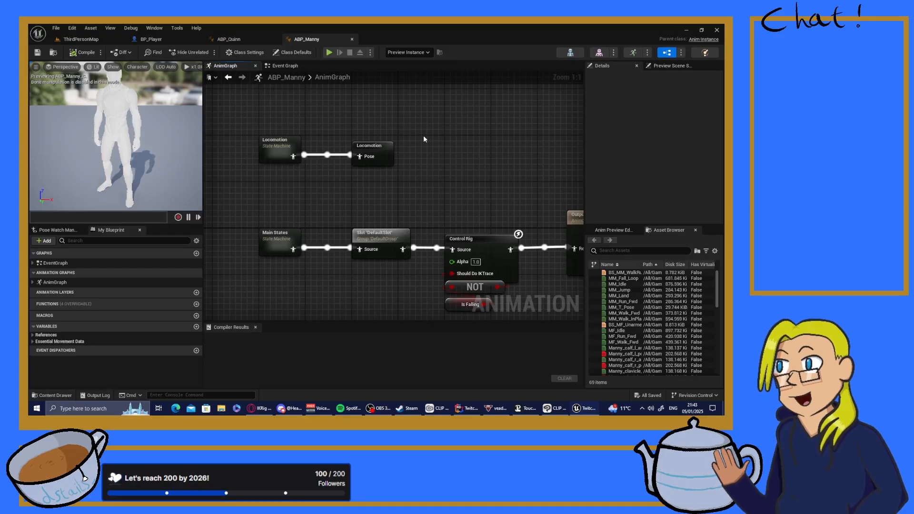
- Inspect the Locomotion state machine's Walk / Run state, and the cached Locomotion pose node in the AnimGraph
{"action": "mouse_move", "coordinate": [285, 138]}
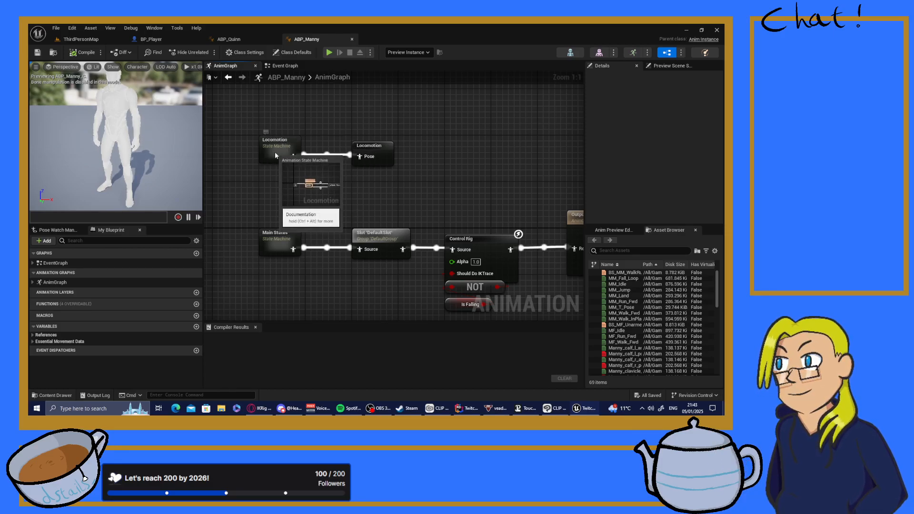
{"action": "double_click", "coordinate": [276, 153]}
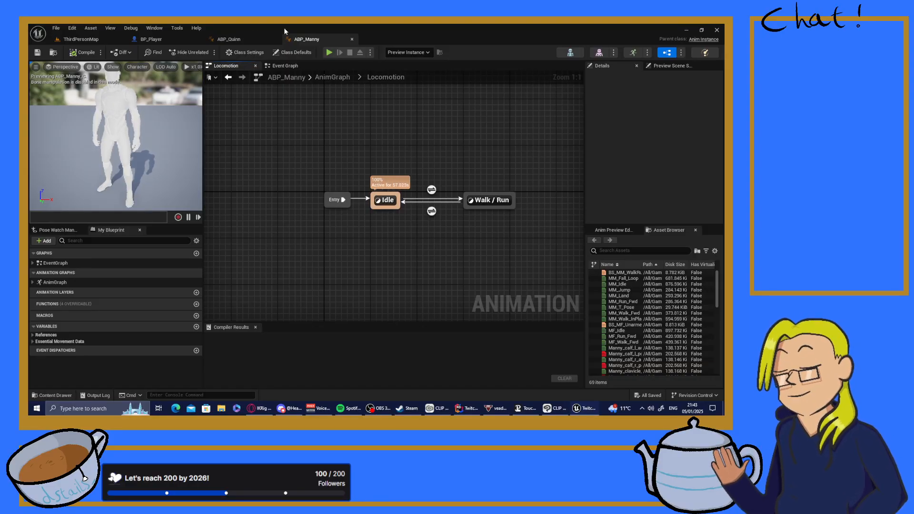
{"action": "left_click_drag", "start_coordinate": [476, 200], "coordinate": [384, 200]}
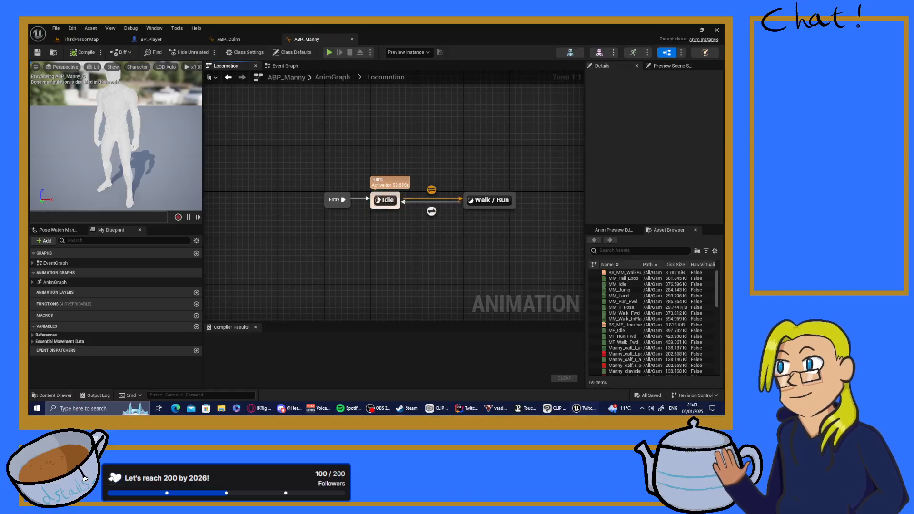
{"action": "double_click", "coordinate": [479, 198]}
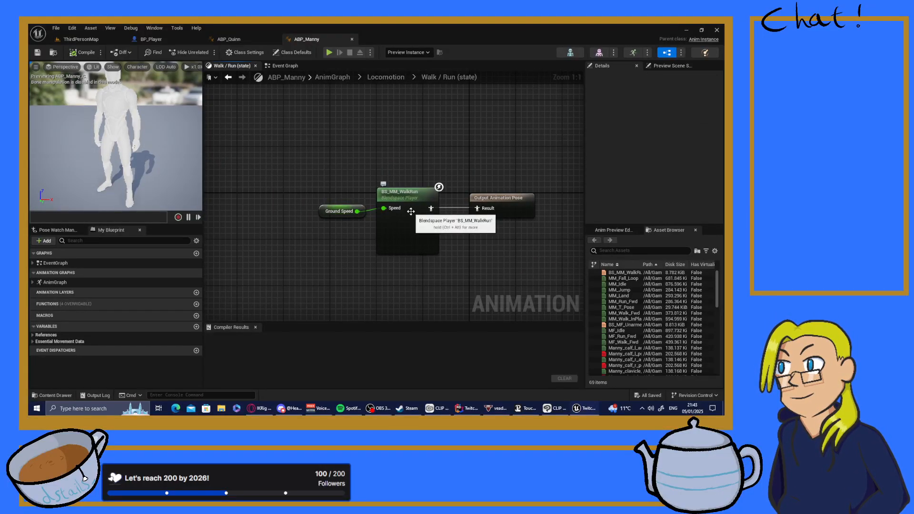
{"action": "left_click", "coordinate": [333, 77]}
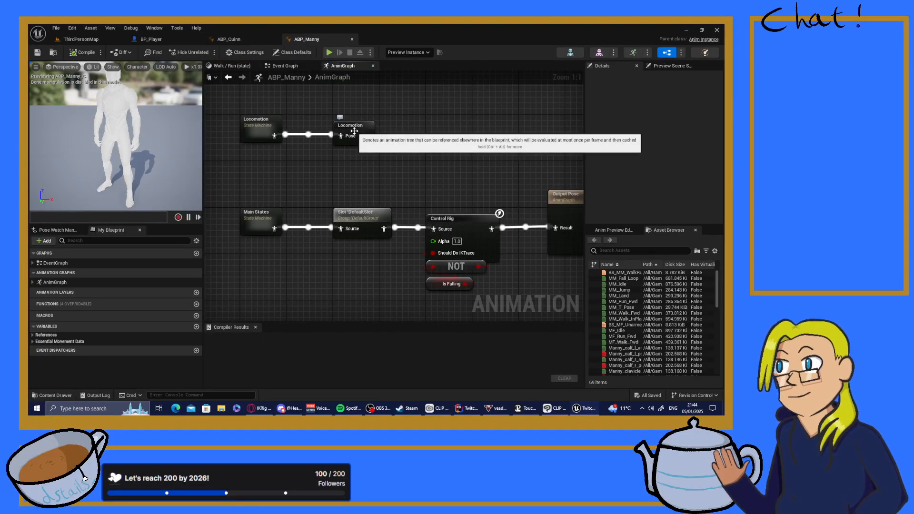
{"action": "left_click", "coordinate": [354, 131]}
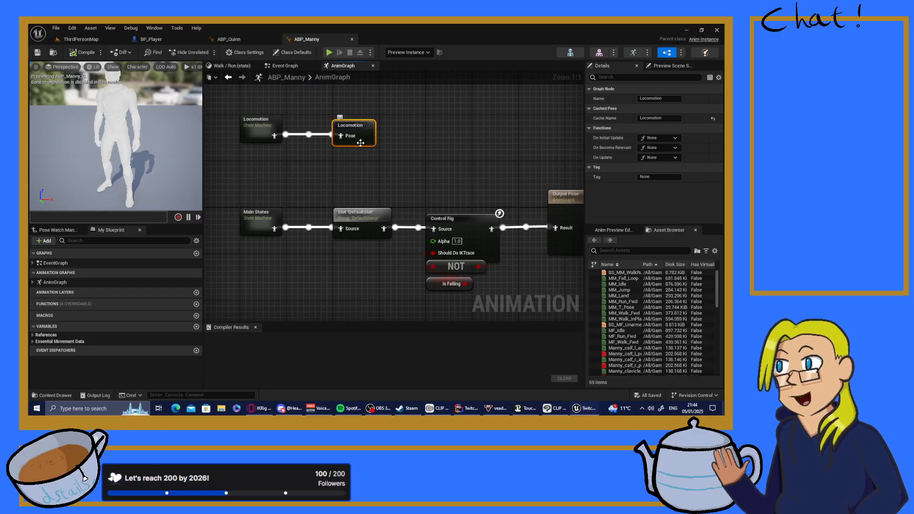
- Open the Main States state machine and inspect the settings of the To Falling and To Land aliases
{"action": "double_click", "coordinate": [250, 228]}
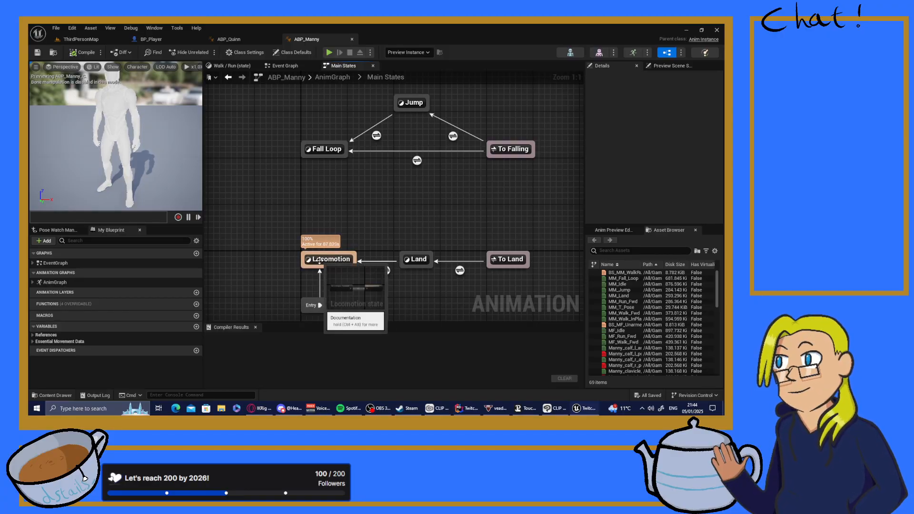
{"action": "right_click_drag", "start_coordinate": [390, 252], "coordinate": [368, 242]}
{"action": "right_click_drag", "start_coordinate": [418, 198], "coordinate": [385, 221]}
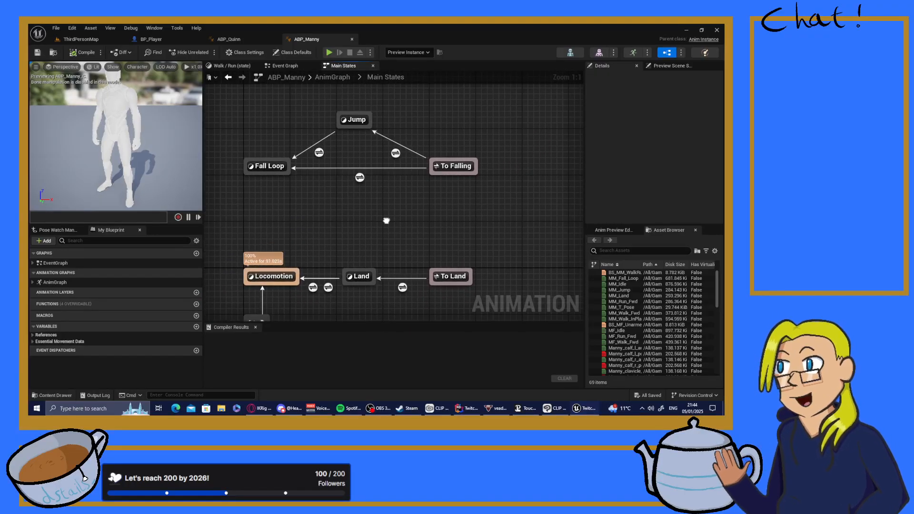
{"action": "left_click", "coordinate": [449, 168]}
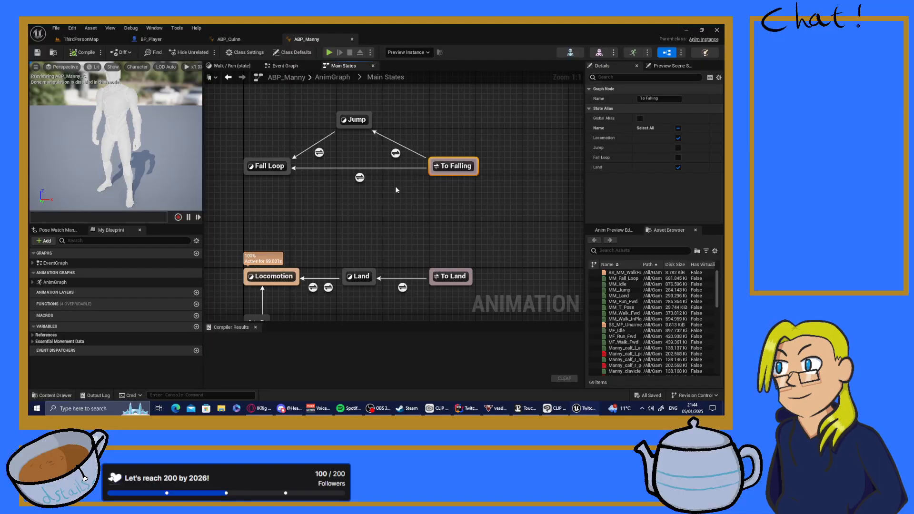
{"action": "left_click", "coordinate": [456, 277]}
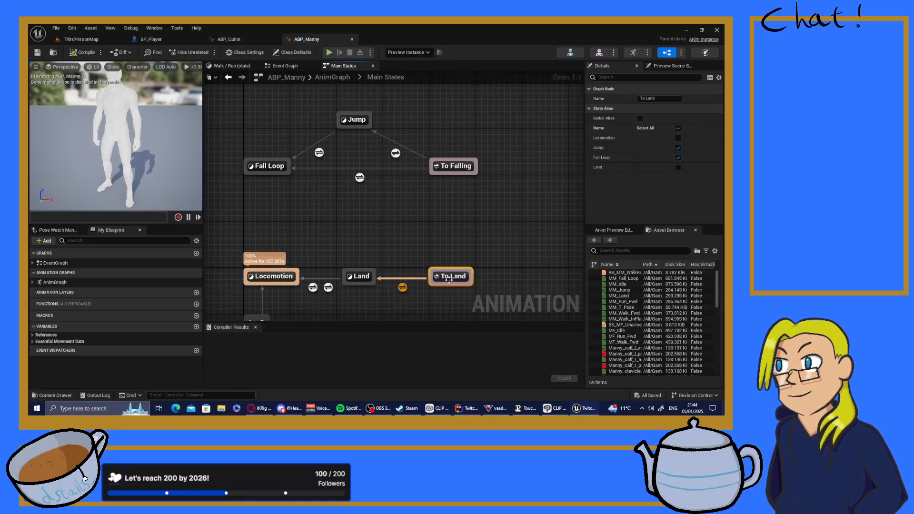
- Add a new state alias to the empty area above Land in Main States and delete it again
{"action": "right_click", "coordinate": [388, 233]}
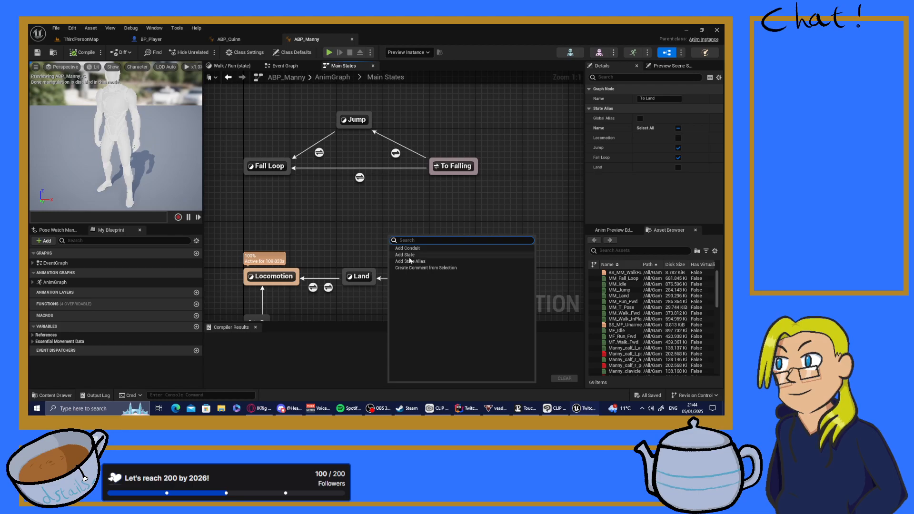
{"action": "left_click", "coordinate": [413, 260]}
{"action": "left_click", "coordinate": [376, 239]}
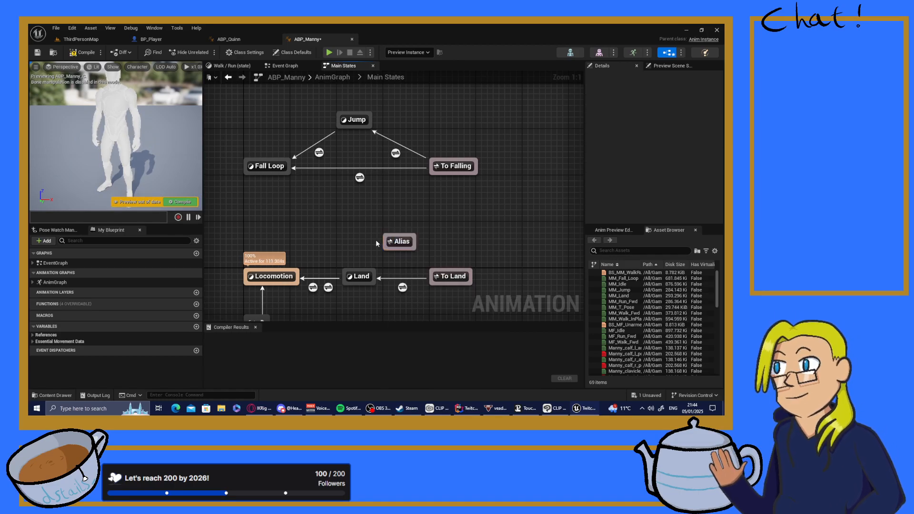
{"action": "left_click", "coordinate": [403, 244]}
{"action": "key", "text": "Delete"}
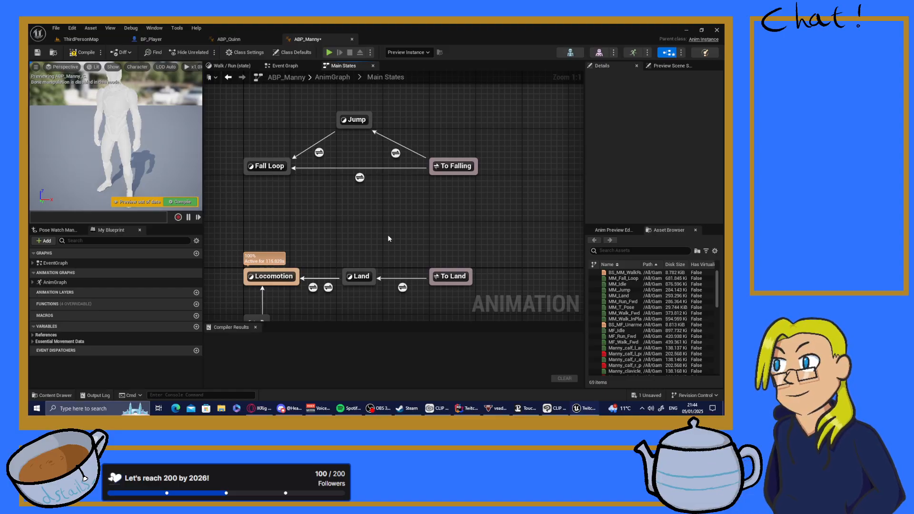
- Review the To Falling alias, the Jump state and the automatic rule settings of the Jump to Fall Loop transition
{"action": "mouse_move", "coordinate": [397, 159]}
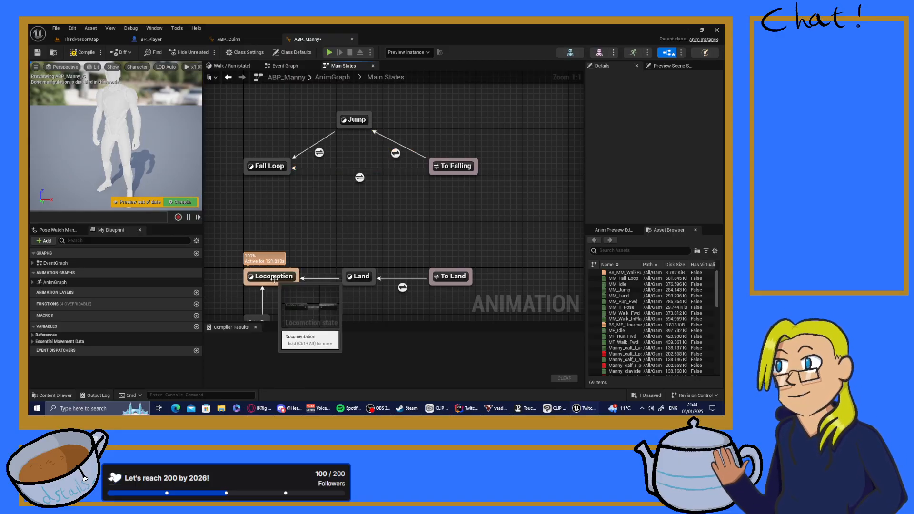
{"action": "left_click", "coordinate": [443, 164]}
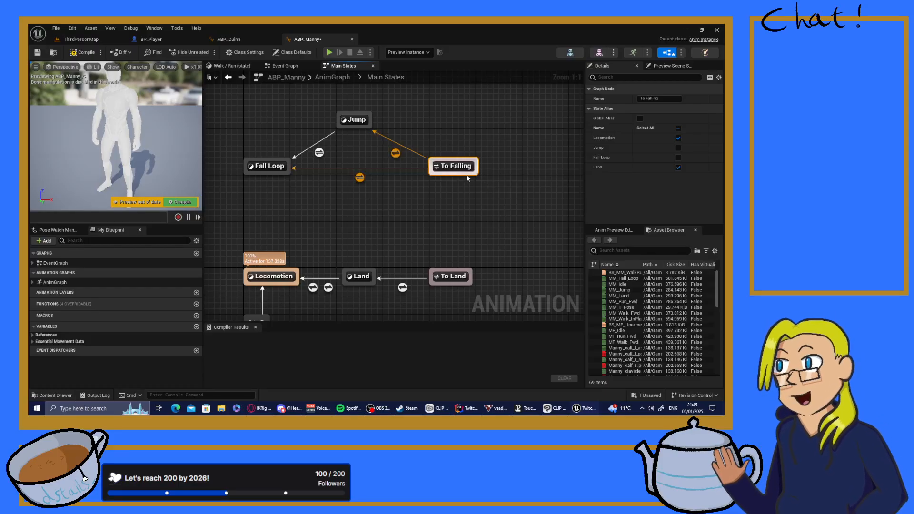
{"action": "mouse_move", "coordinate": [396, 154]}
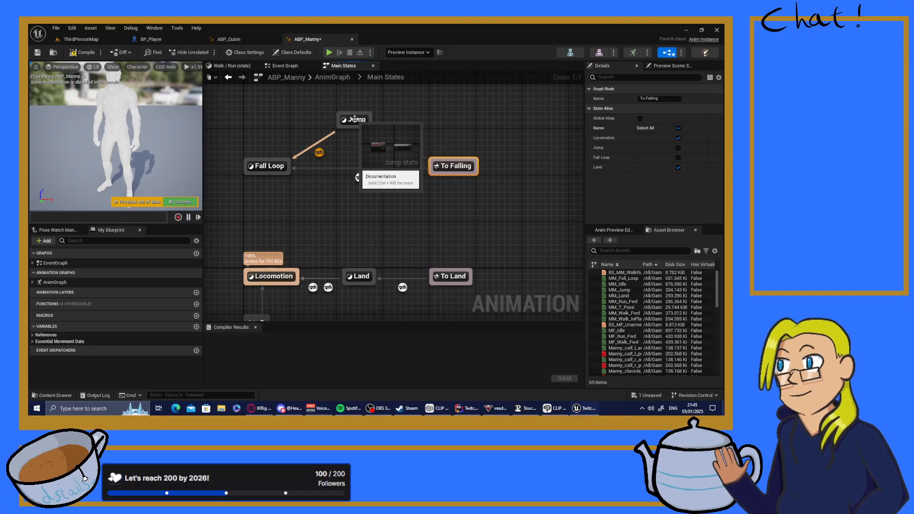
{"action": "left_click", "coordinate": [319, 153]}
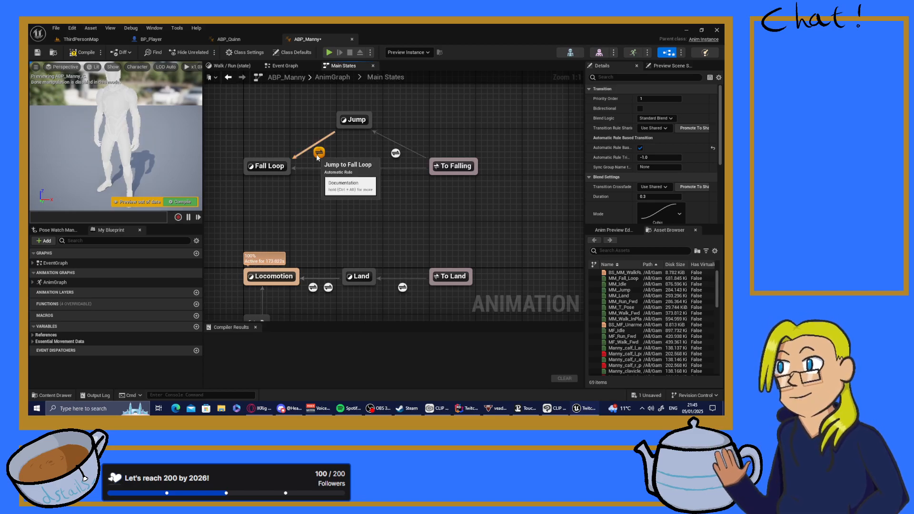
{"action": "mouse_move", "coordinate": [624, 149]}
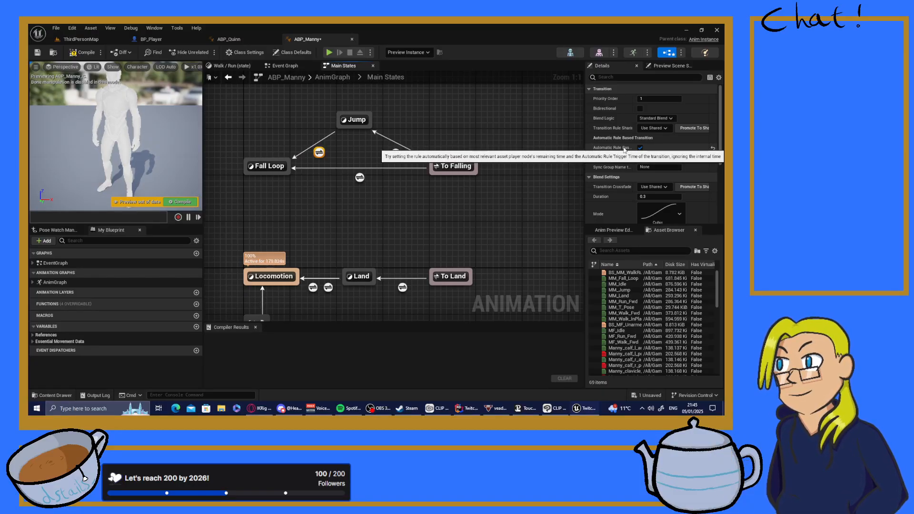
{"action": "left_click", "coordinate": [355, 124]}
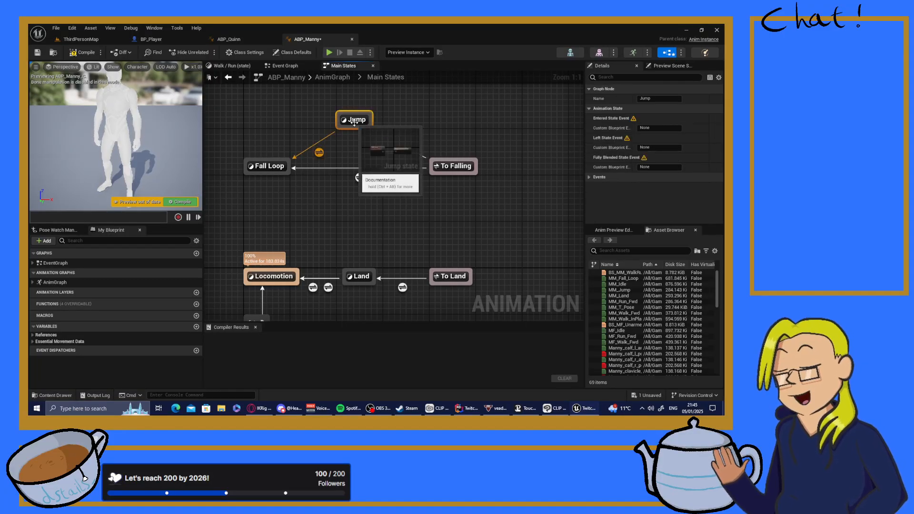
{"action": "left_click", "coordinate": [319, 153]}
{"action": "scroll", "coordinate": [630, 167], "scroll_direction": "down", "scroll_amount": 3}
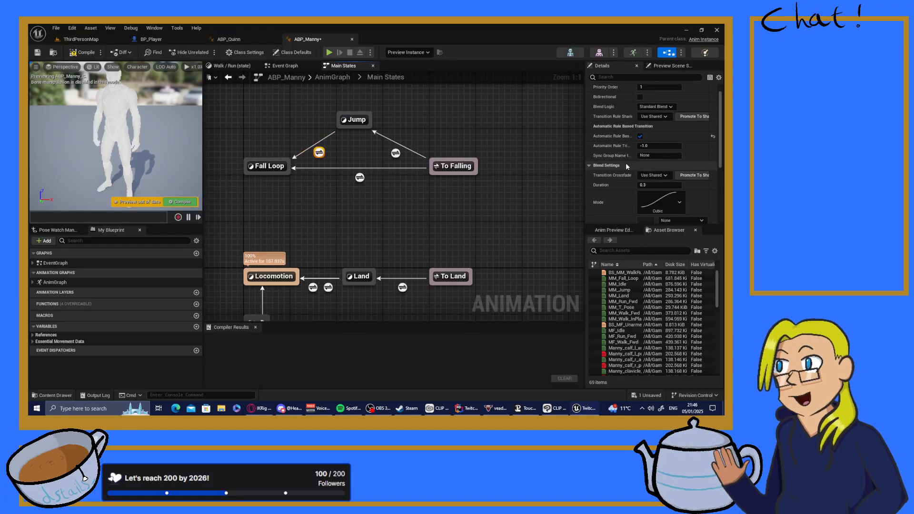
{"action": "scroll", "coordinate": [606, 161], "scroll_direction": "up", "scroll_amount": 3}
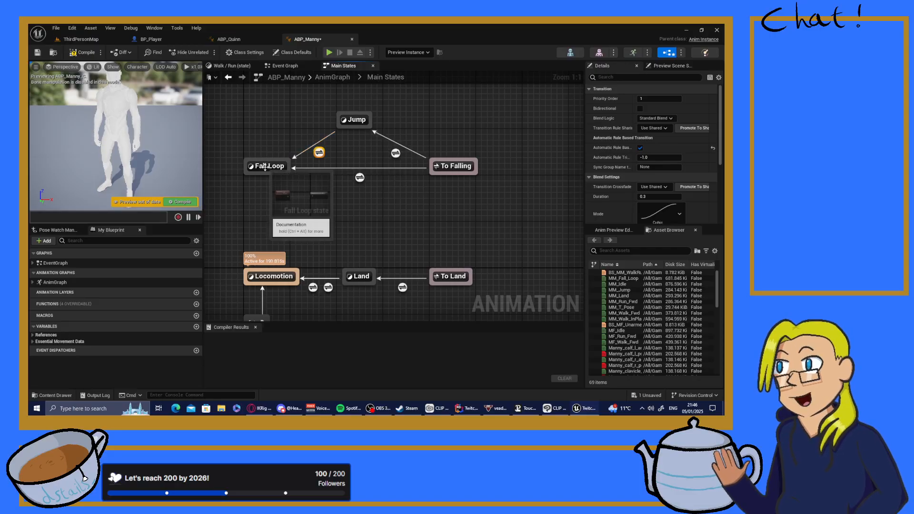
- Review the To Land alias and both Land to Locomotion transitions, including the Should Move rule graph, and return to Main States
{"action": "left_click", "coordinate": [446, 278]}
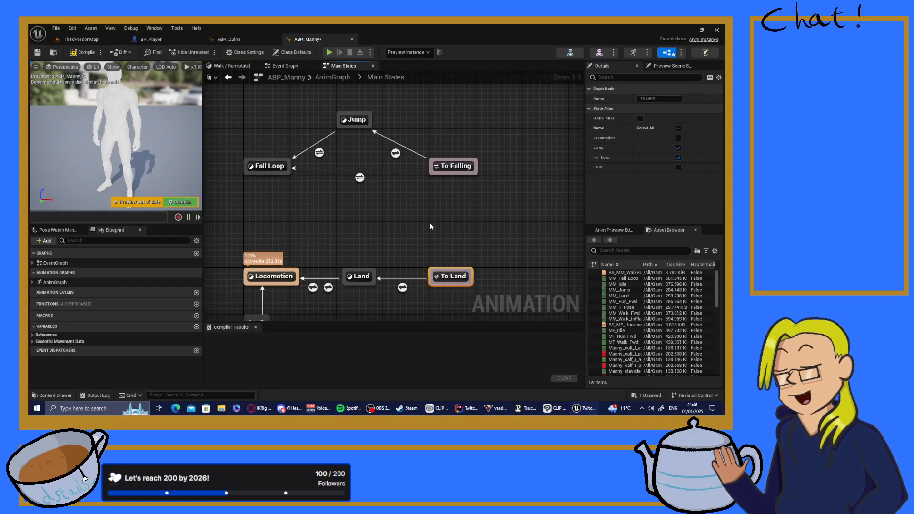
{"action": "mouse_move", "coordinate": [403, 288]}
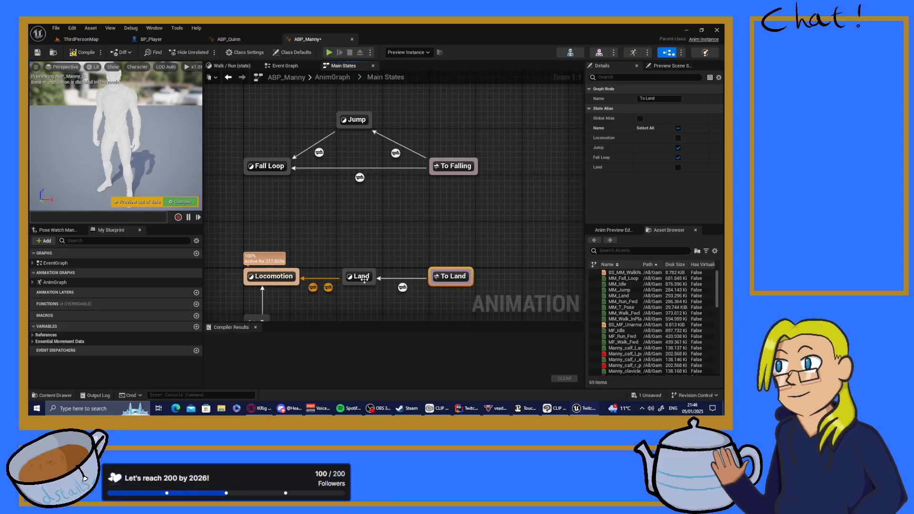
{"action": "left_click", "coordinate": [329, 292]}
{"action": "left_click", "coordinate": [328, 287]}
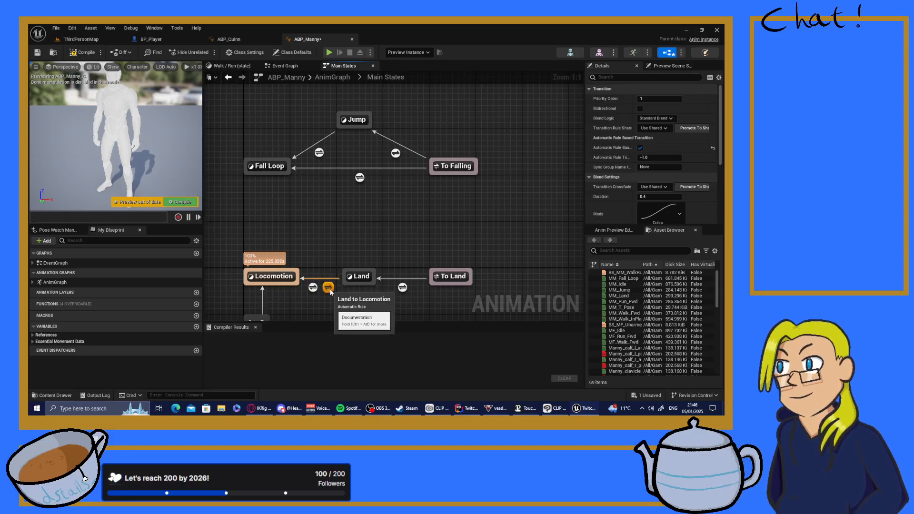
{"action": "left_click", "coordinate": [313, 291]}
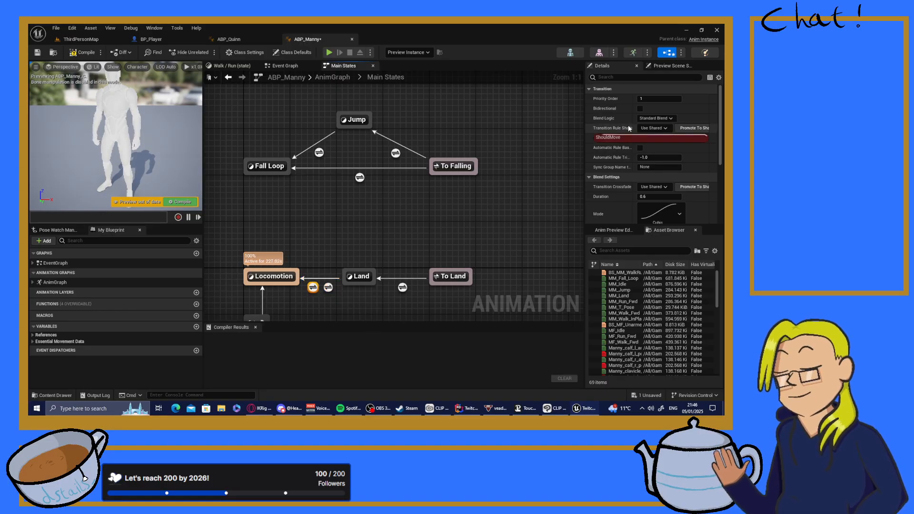
{"action": "double_click", "coordinate": [312, 287]}
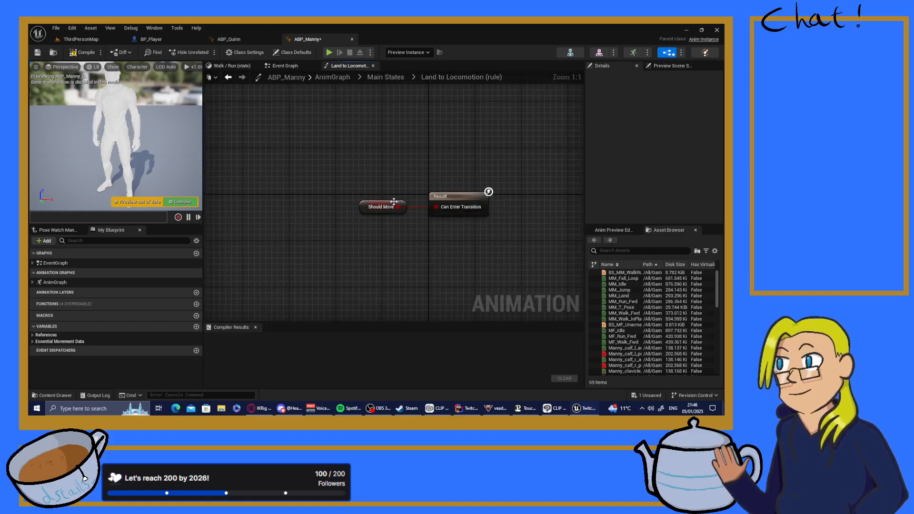
{"action": "left_click", "coordinate": [395, 76]}
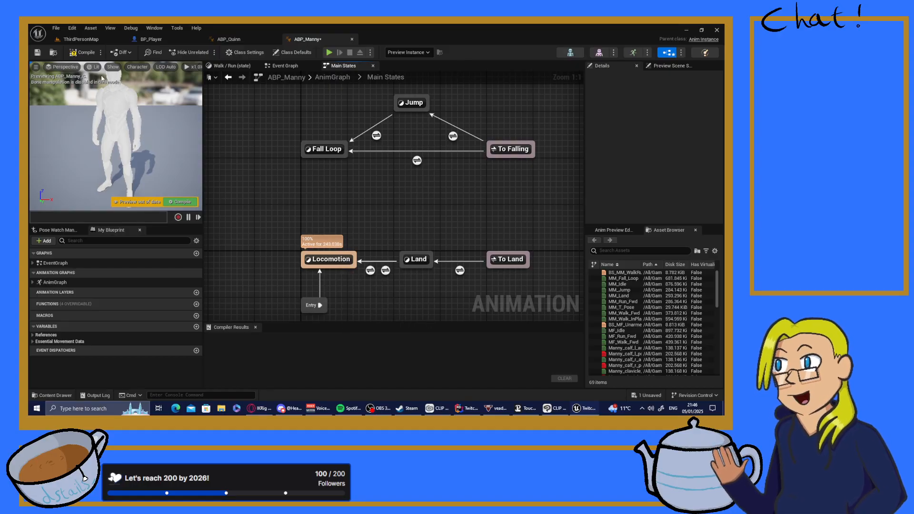
- Save and compile the ABP_Manny animation blueprint
{"action": "left_click", "coordinate": [37, 52]}
{"action": "left_click", "coordinate": [83, 52]}
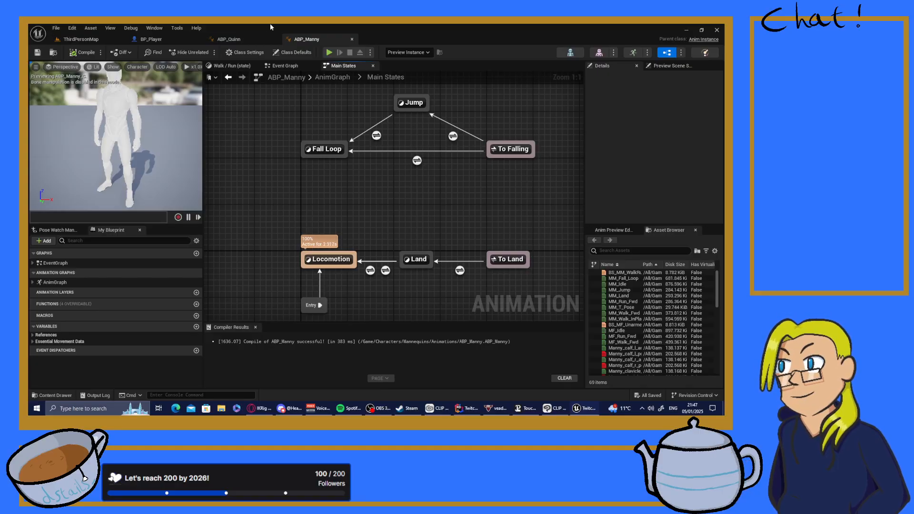
- Read the child blueprint comment in ABP_Quinn's event graph and return to ABP_Manny to check its parent class
{"action": "left_click", "coordinate": [271, 39]}
{"action": "scroll", "coordinate": [293, 129], "scroll_direction": "down", "scroll_amount": 3}
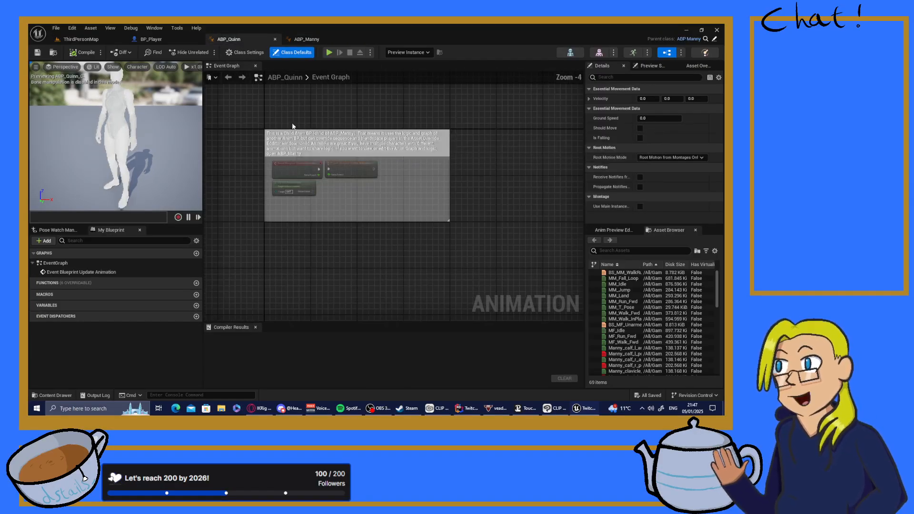
{"action": "scroll", "coordinate": [296, 124], "scroll_direction": "up", "scroll_amount": 3}
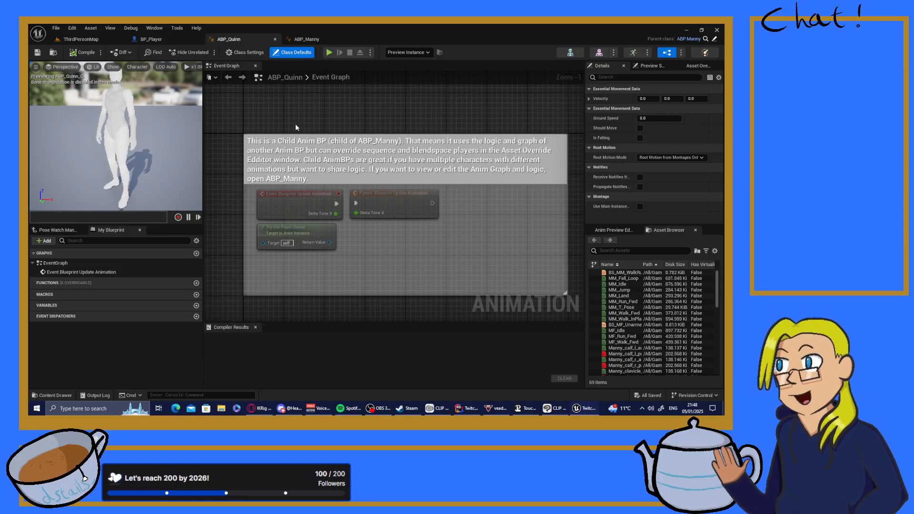
{"action": "left_click", "coordinate": [326, 36]}
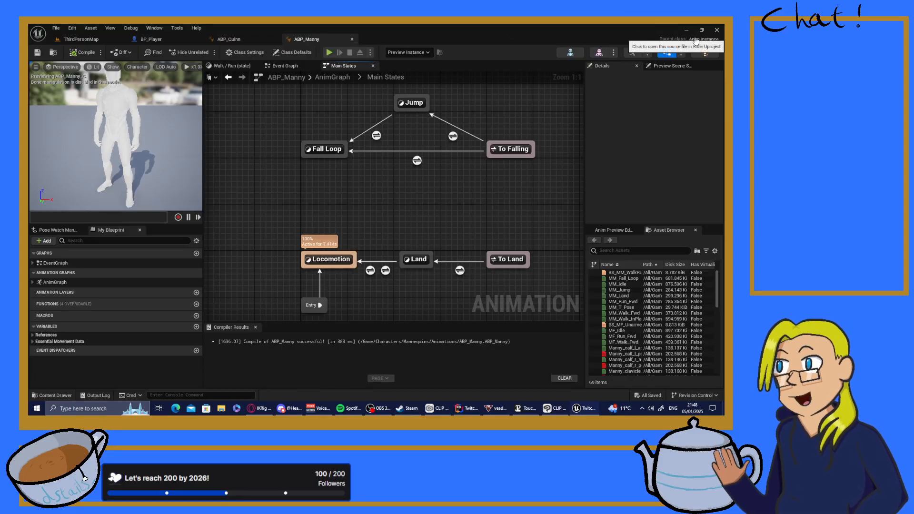
- From the ThirdPersonMap level editor, browse to the project's C++ Classes/TwitchPrototype/Public folder
{"action": "left_click", "coordinate": [67, 41]}
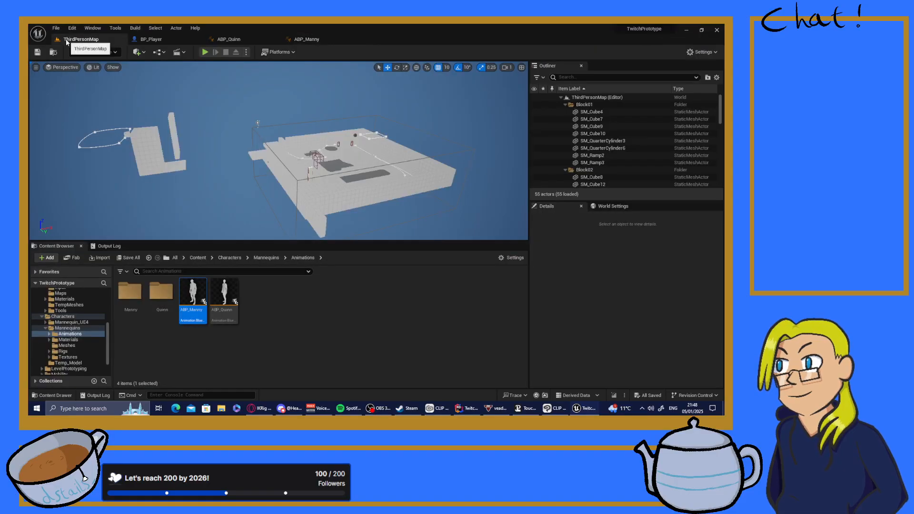
{"action": "scroll", "coordinate": [67, 343], "scroll_direction": "down", "scroll_amount": 2}
{"action": "left_click", "coordinate": [61, 366]}
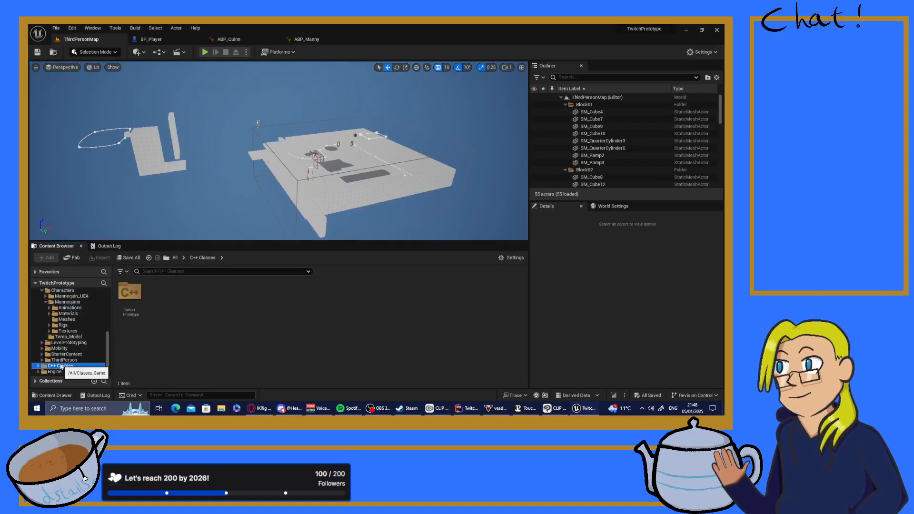
{"action": "double_click", "coordinate": [124, 291]}
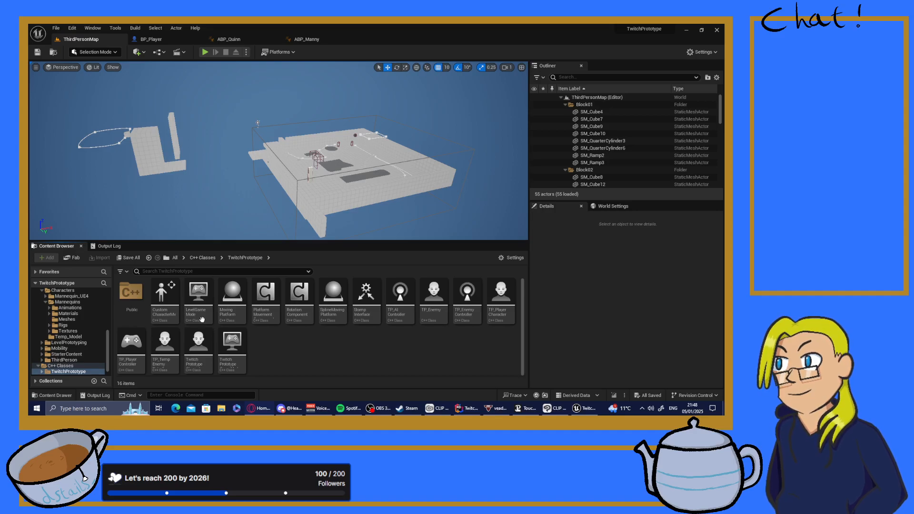
{"action": "double_click", "coordinate": [138, 294]}
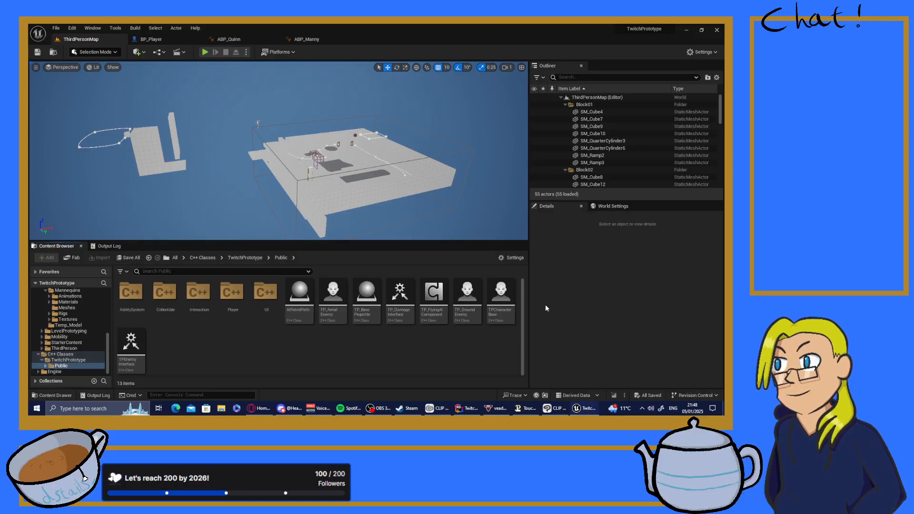
{"action": "left_click", "coordinate": [466, 408]}
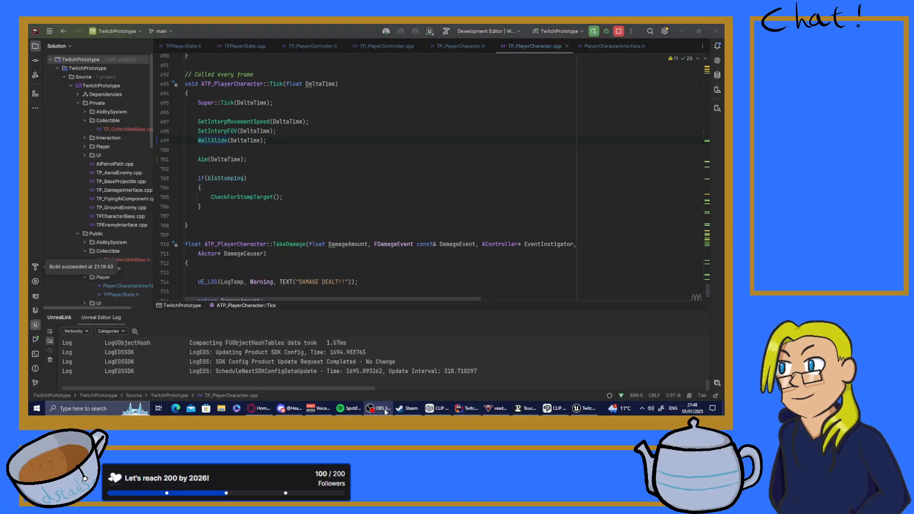
{"action": "left_click", "coordinate": [582, 409]}
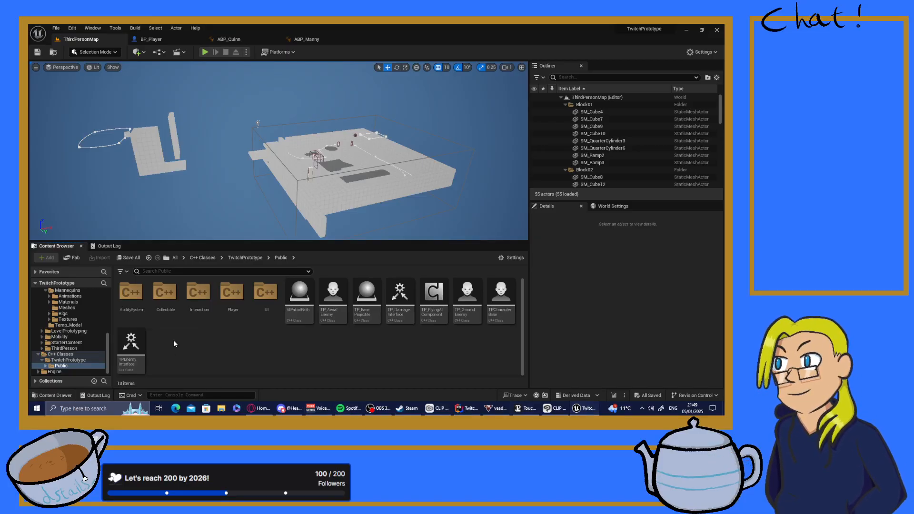
- Begin a new C++ class in the Public folder and choose AnimInstance from all classes as its parent
{"action": "right_click", "coordinate": [238, 347]}
{"action": "left_click", "coordinate": [270, 377]}
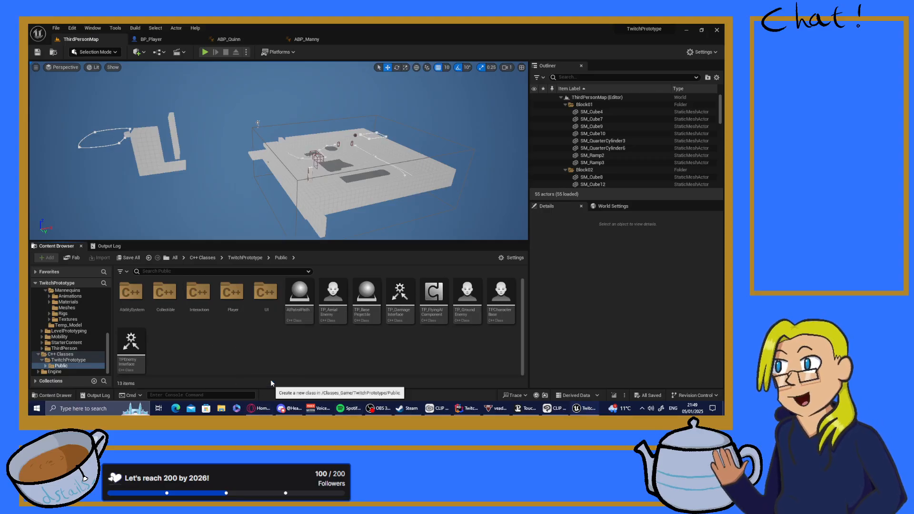
{"action": "left_click", "coordinate": [399, 144]}
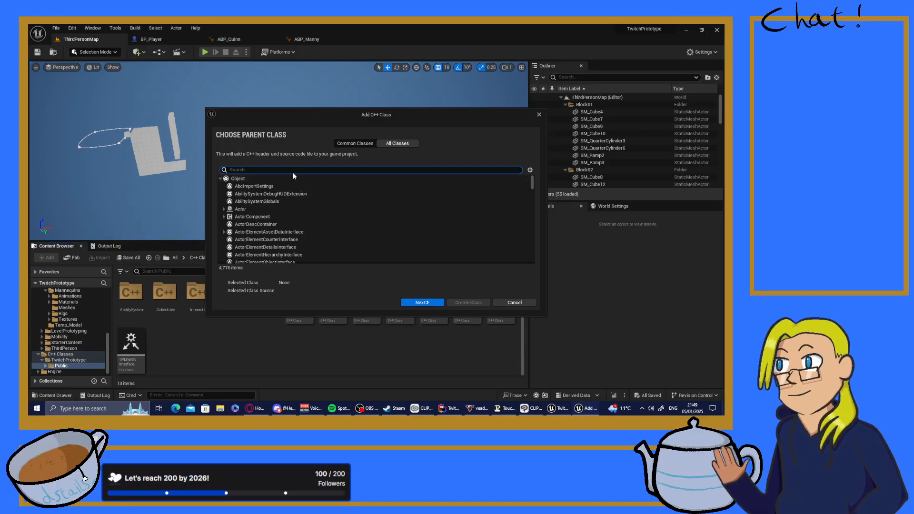
{"action": "type", "text": "anim"}
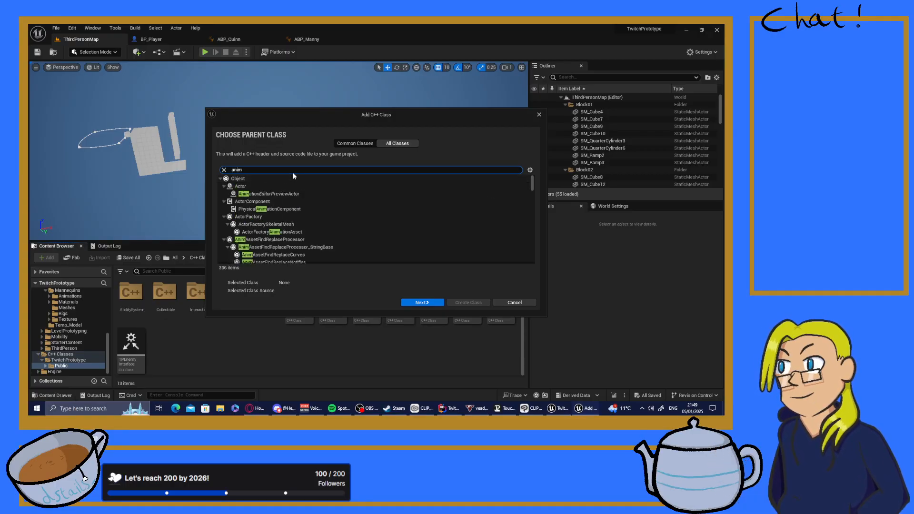
{"action": "type", "text": "in"}
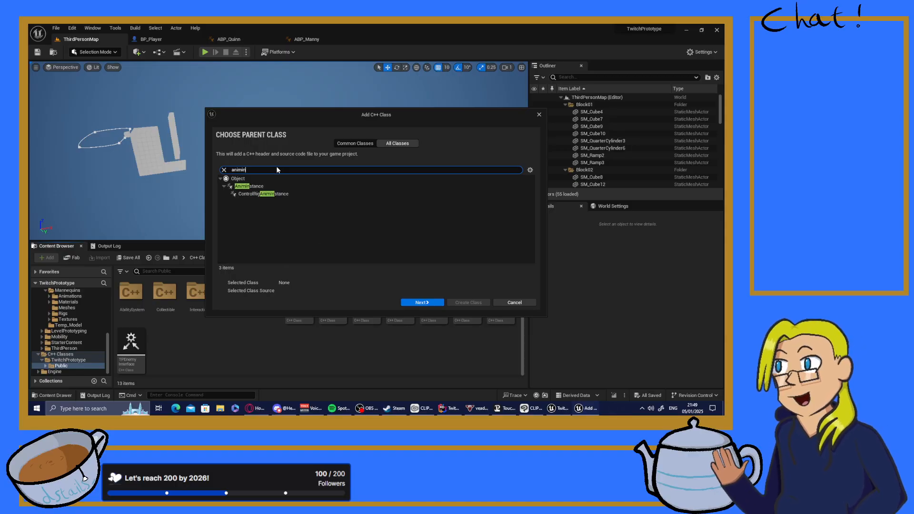
{"action": "left_click", "coordinate": [279, 186]}
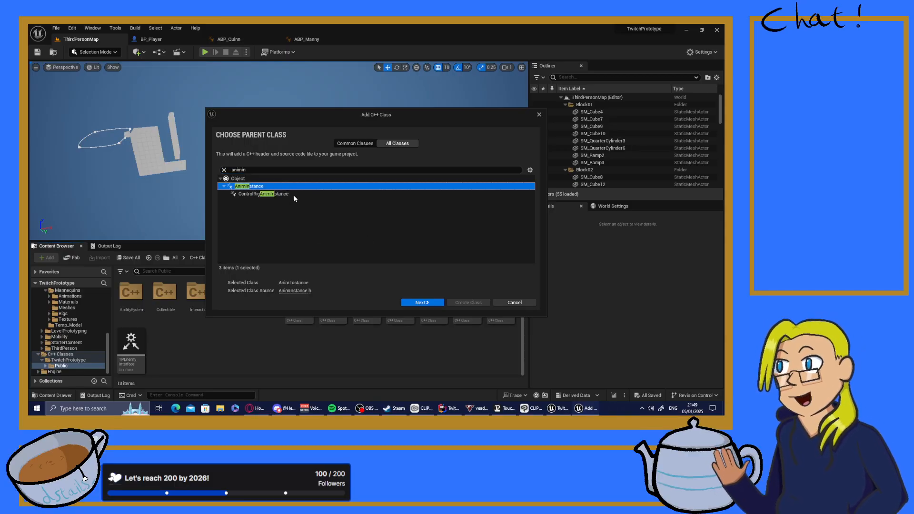
- Create the class as TP_PlayerAnimInstance in a Public/Animation subfolder and decline the offer to edit the code immediately
{"action": "left_click", "coordinate": [422, 302]}
{"action": "left_click", "coordinate": [463, 209]}
{"action": "type", "text": "Animation"}
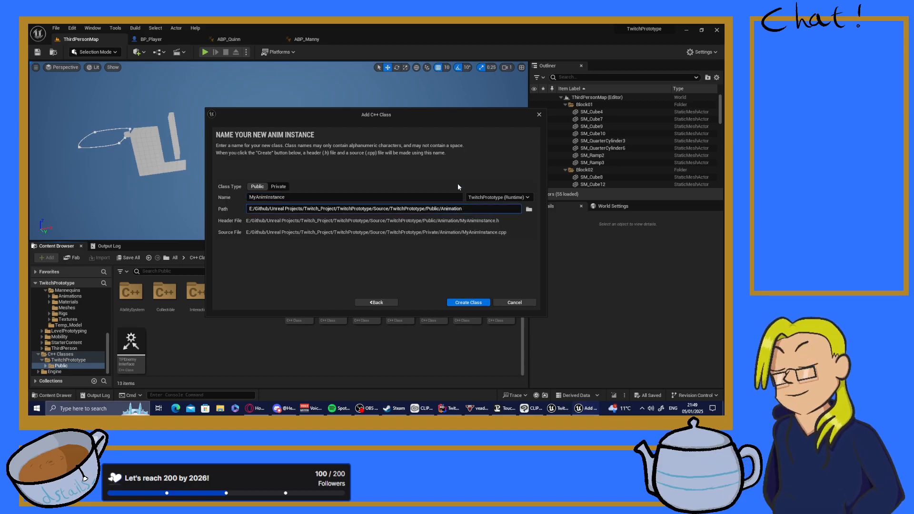
{"action": "left_click", "coordinate": [310, 198]}
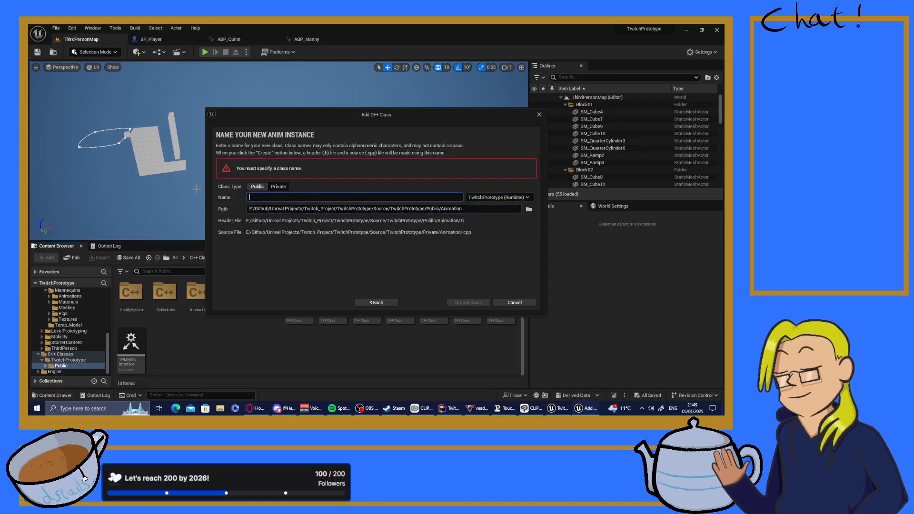
{"action": "type", "text": "TP_Pla"}
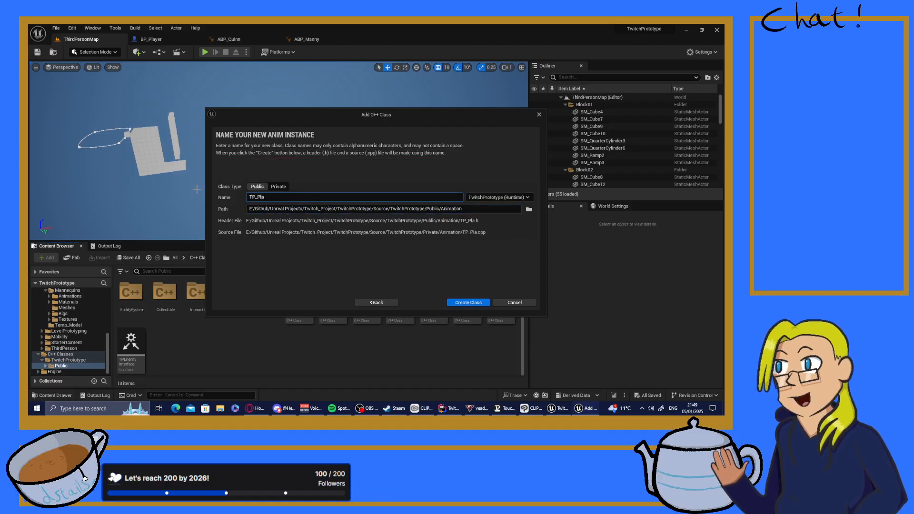
{"action": "type", "text": "yerAnimInstance"}
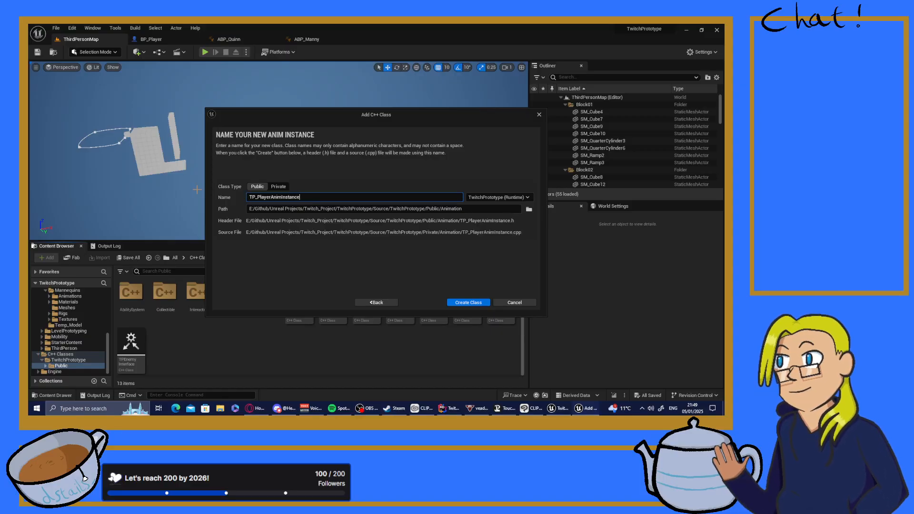
{"action": "key", "text": "Return"}
{"action": "left_click", "coordinate": [459, 230]}
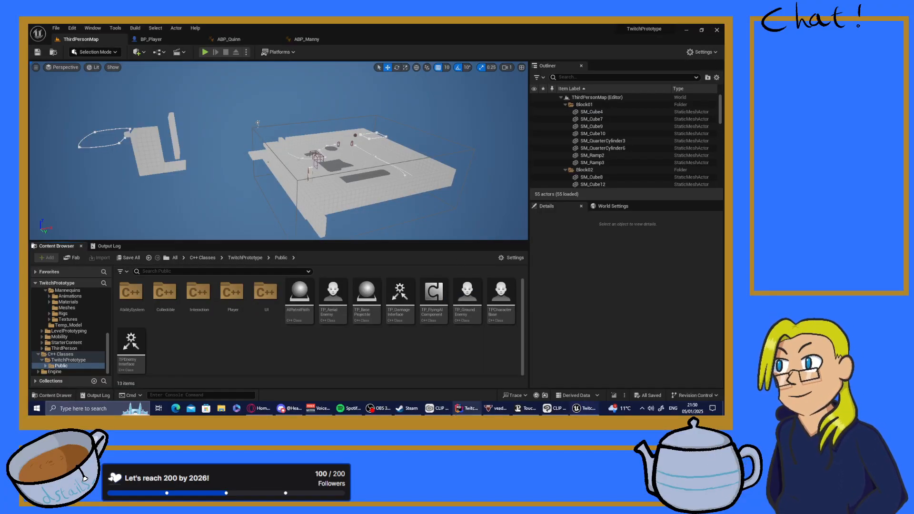
- Switch to the Rider code editor and collapse the Player and Collectible folders under Public
{"action": "key", "text": "alt+Tab"}
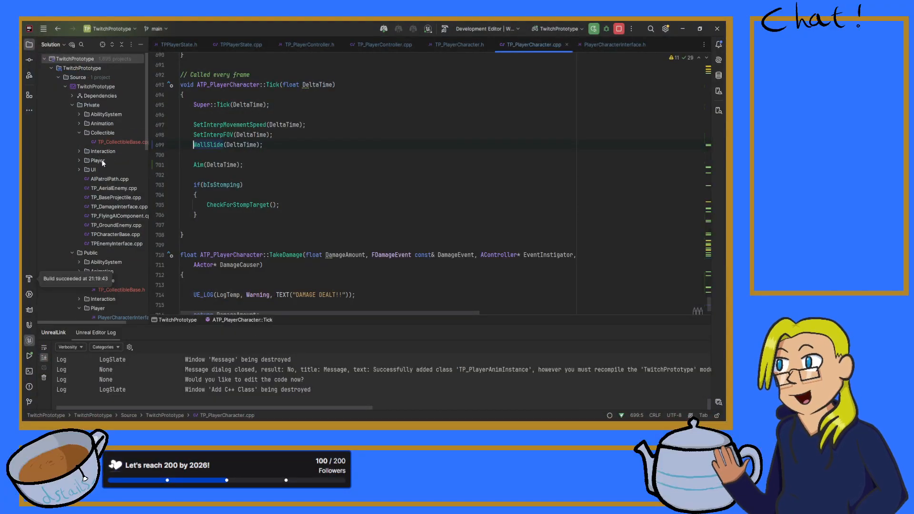
{"action": "scroll", "coordinate": [102, 159], "scroll_direction": "down", "scroll_amount": 5}
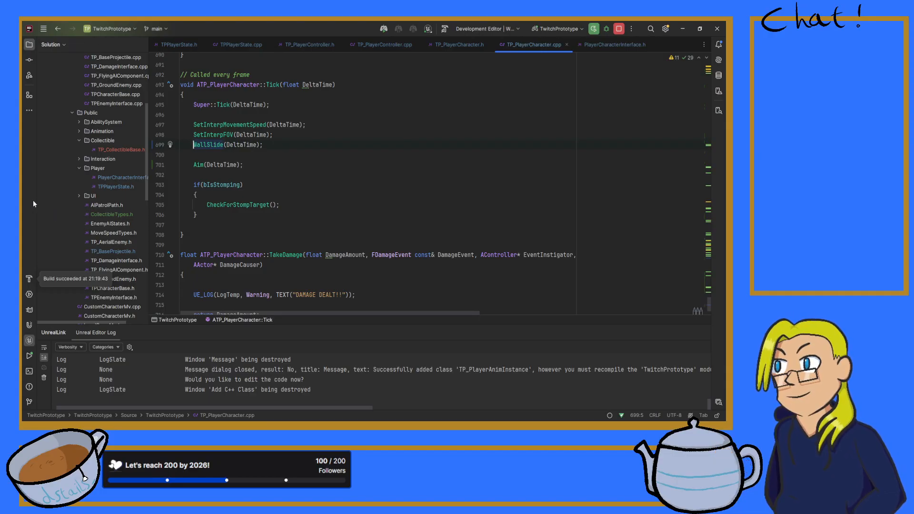
{"action": "left_click", "coordinate": [79, 168]}
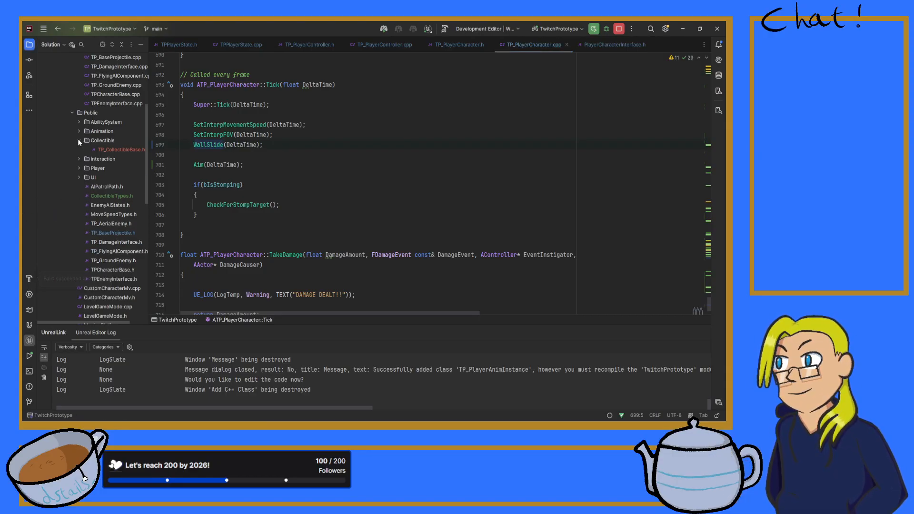
{"action": "left_click", "coordinate": [79, 141]}
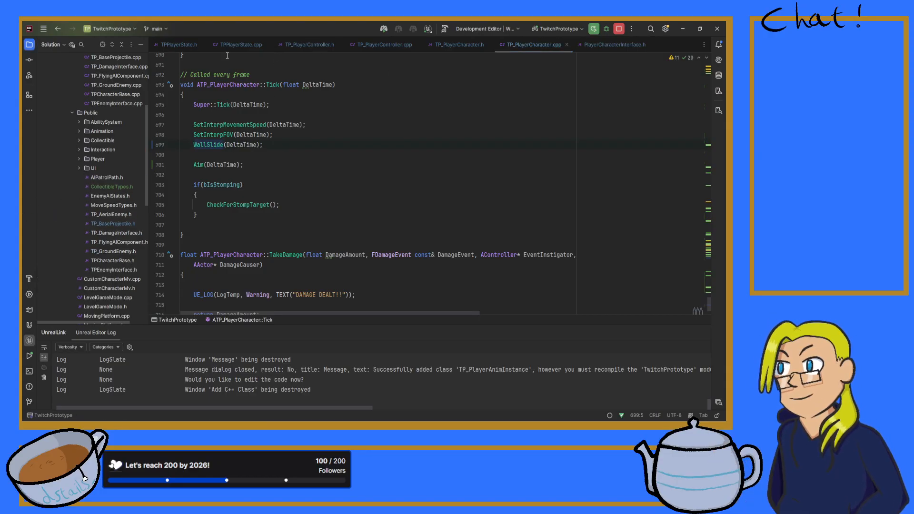
- Close all open source files, from the TPPlayerState files through PlayerCharacterInterface.h
{"action": "left_click", "coordinate": [202, 44]}
{"action": "left_click", "coordinate": [207, 44]}
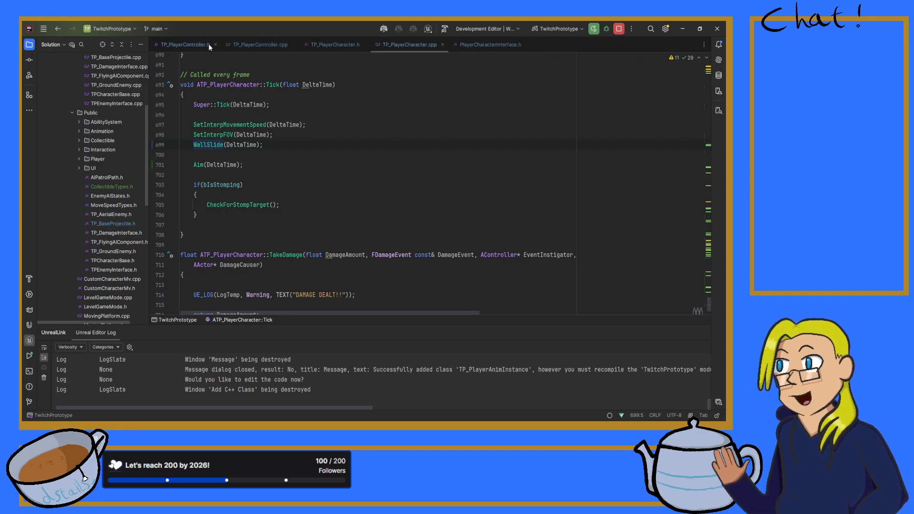
{"action": "left_click", "coordinate": [215, 44]}
{"action": "left_click", "coordinate": [221, 44]}
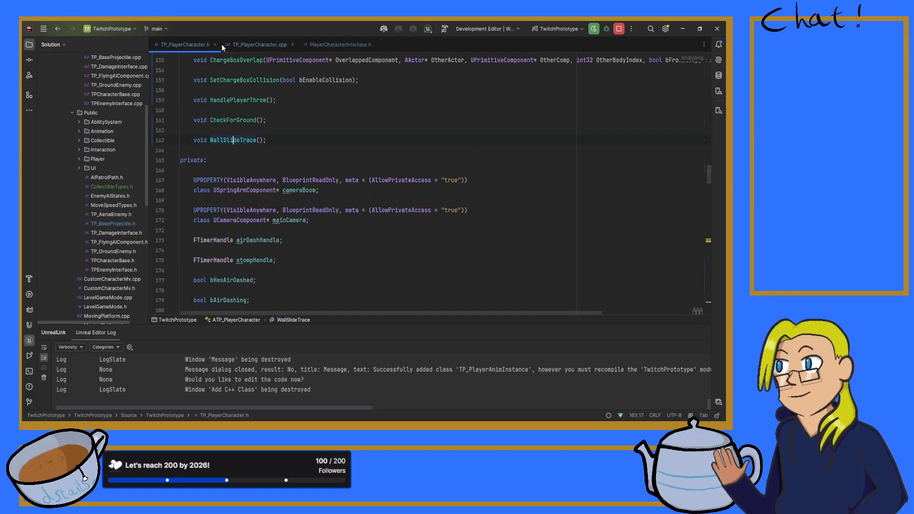
{"action": "left_click", "coordinate": [214, 44]}
{"action": "left_click", "coordinate": [220, 45]}
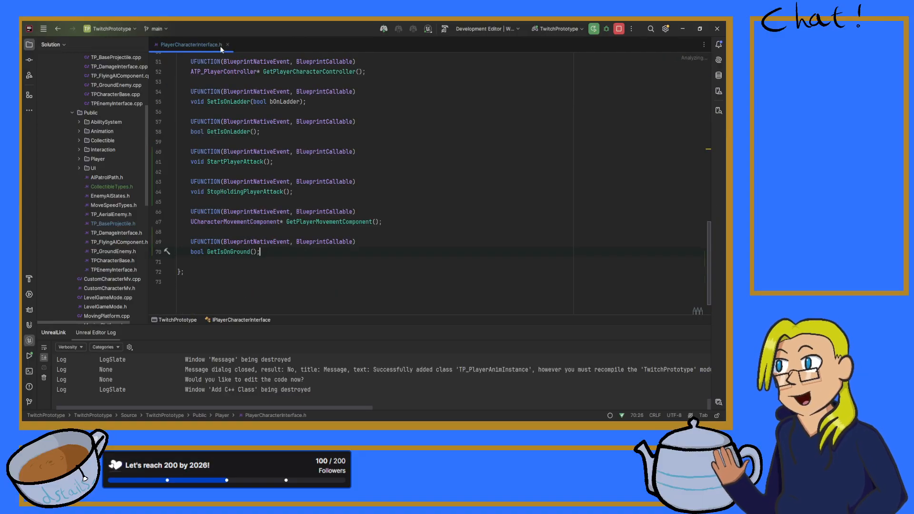
{"action": "left_click", "coordinate": [228, 45]}
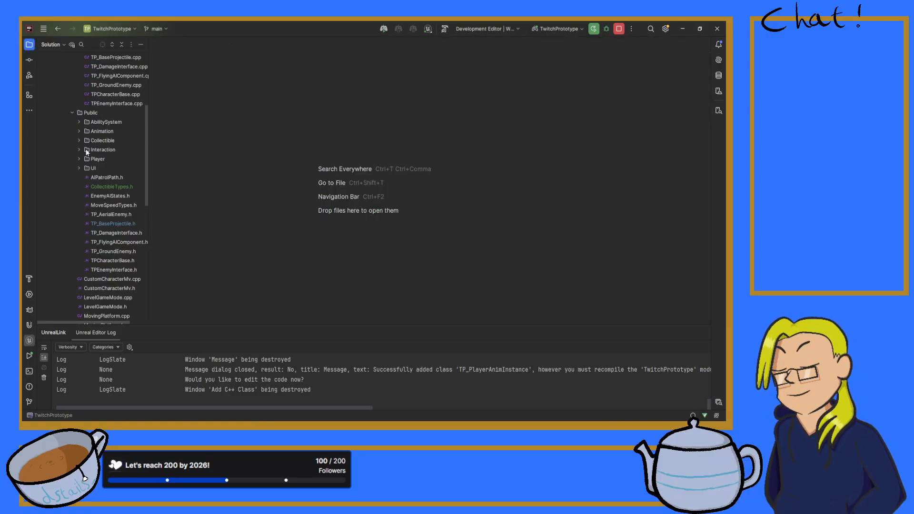
- Open TP_PlayerAnimInstance.h and TP_PlayerAnimInstance.cpp from the Public and Private Animation folders, collapsing the Private one
{"action": "left_click", "coordinate": [79, 131]}
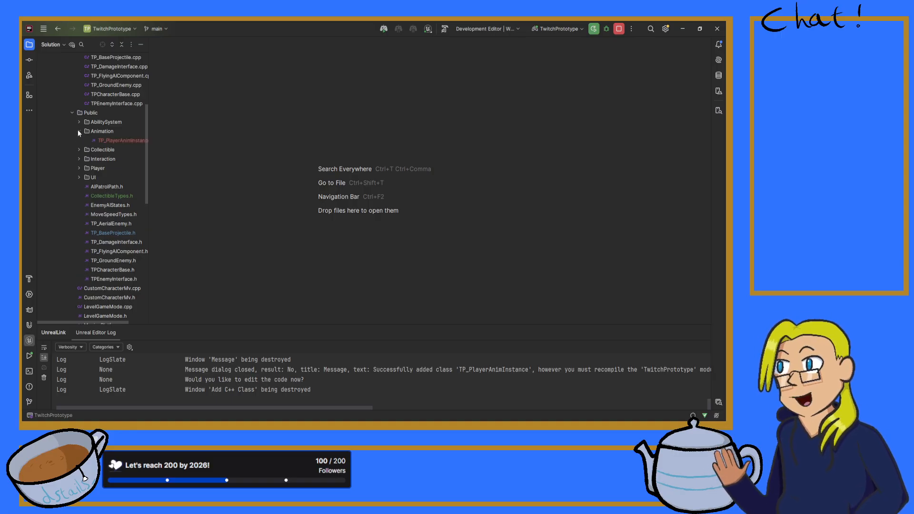
{"action": "double_click", "coordinate": [115, 142]}
{"action": "scroll", "coordinate": [114, 147], "scroll_direction": "up", "scroll_amount": 1}
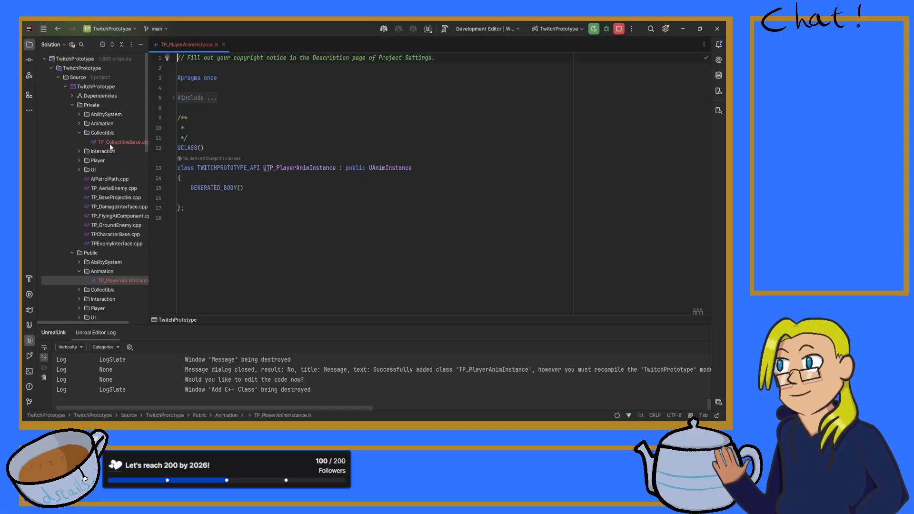
{"action": "left_click", "coordinate": [80, 124]}
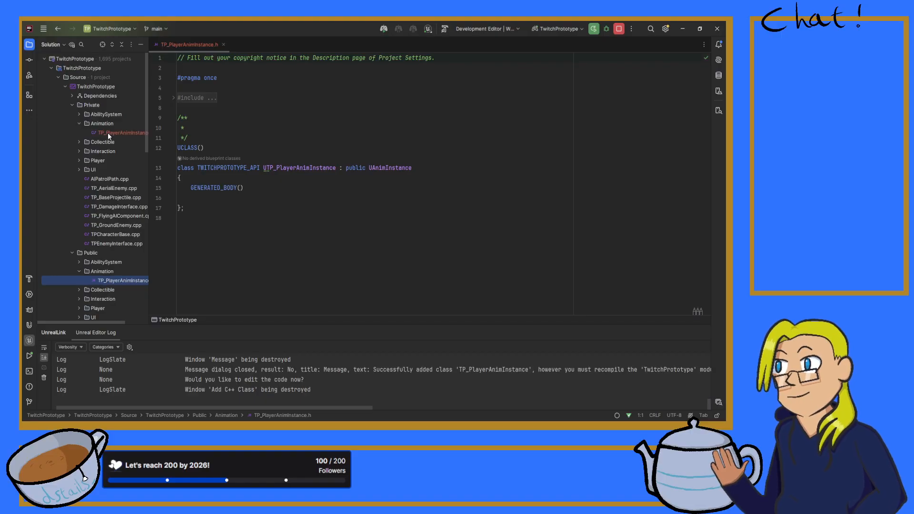
{"action": "double_click", "coordinate": [108, 133]}
{"action": "left_click", "coordinate": [79, 122]}
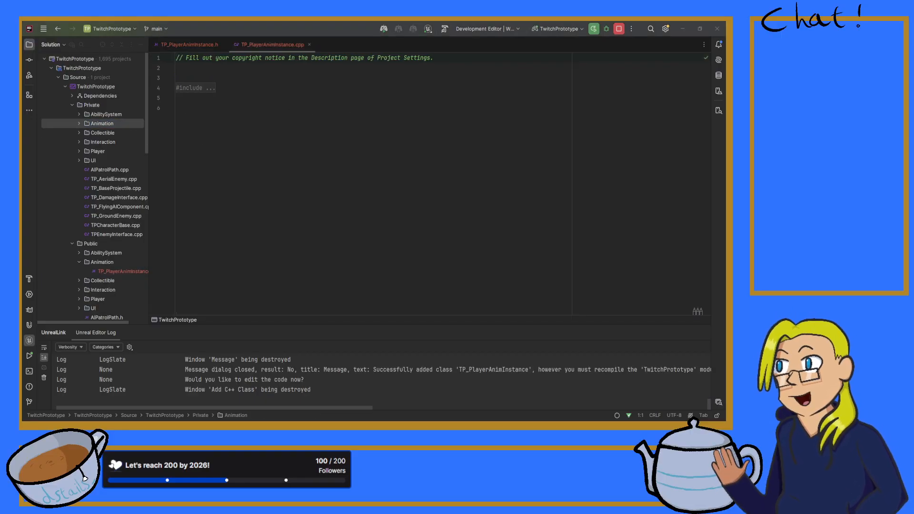
- Review the new TP_PlayerAnimInstance header and return to its source file
{"action": "key", "text": "alt+Tab"}
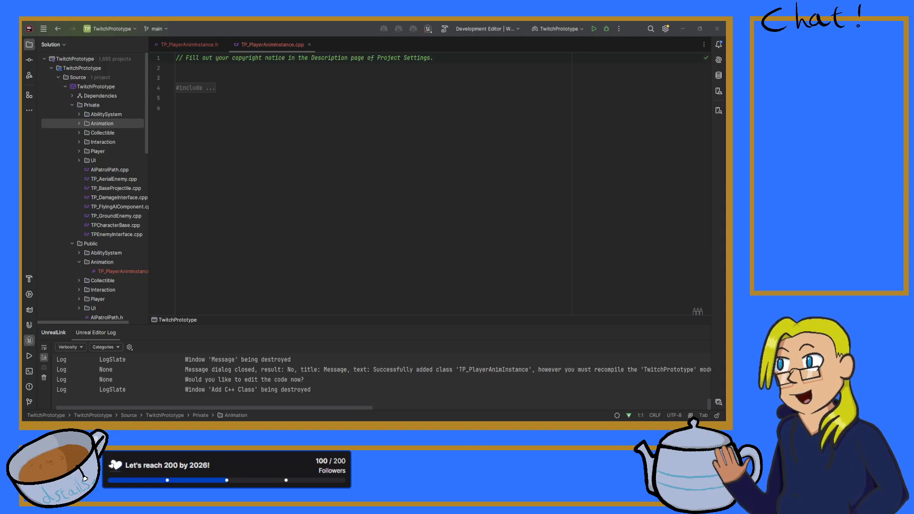
{"action": "left_click", "coordinate": [170, 44]}
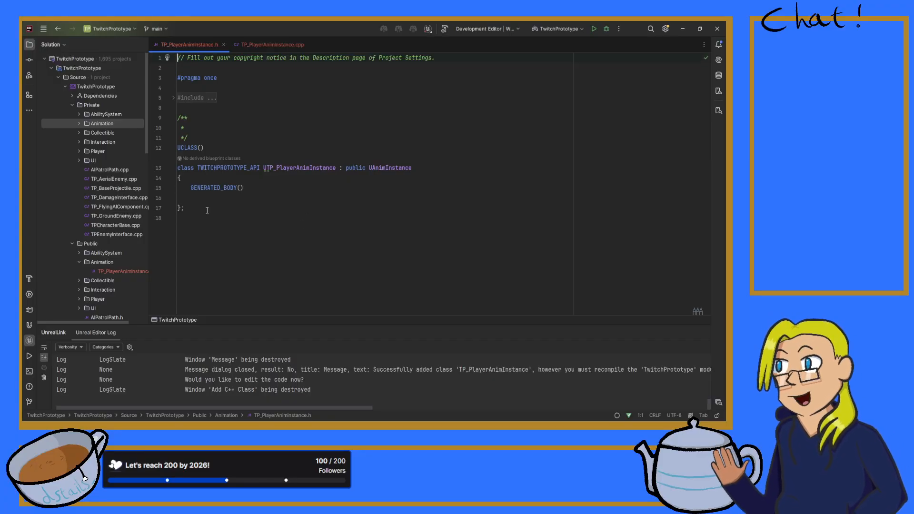
{"action": "left_click", "coordinate": [281, 47]}
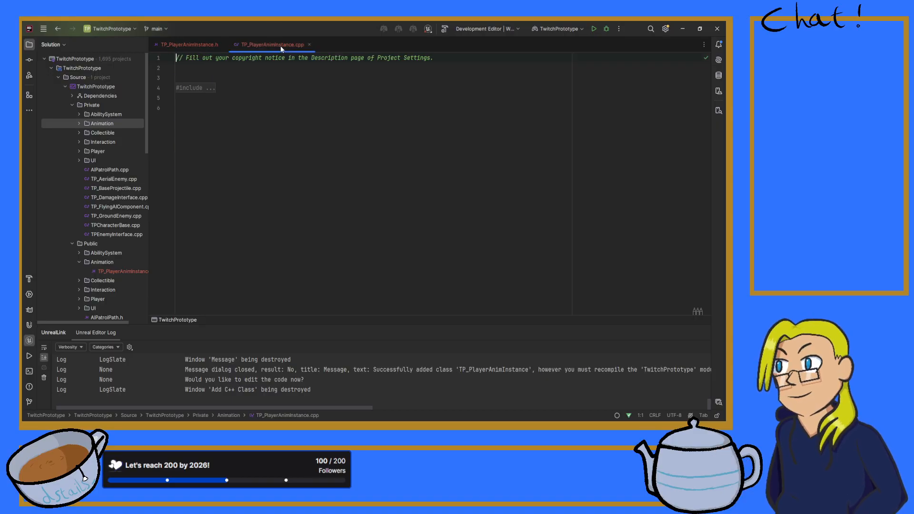
- In TP_PlayerAnimInstance.h, expand the collapsed includes and add a public: section below GENERATED_BODY()
{"action": "left_click", "coordinate": [188, 44]}
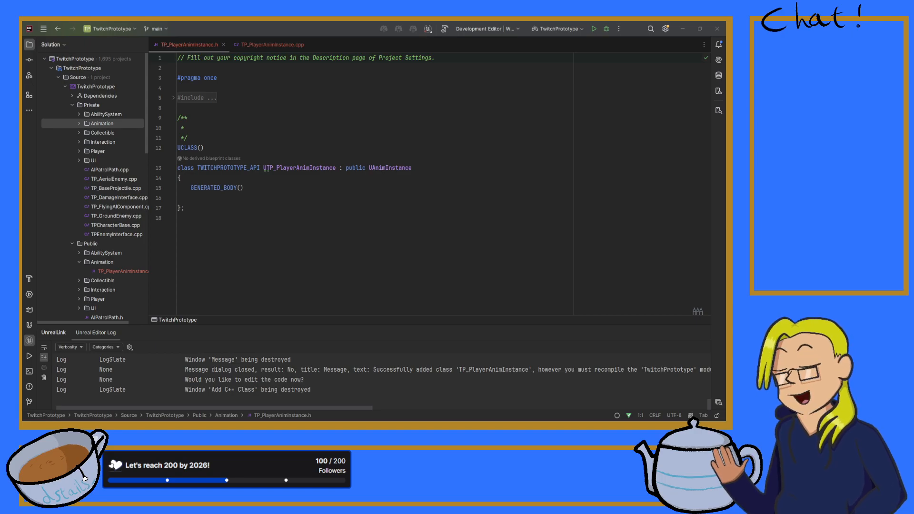
{"action": "left_click", "coordinate": [173, 98]}
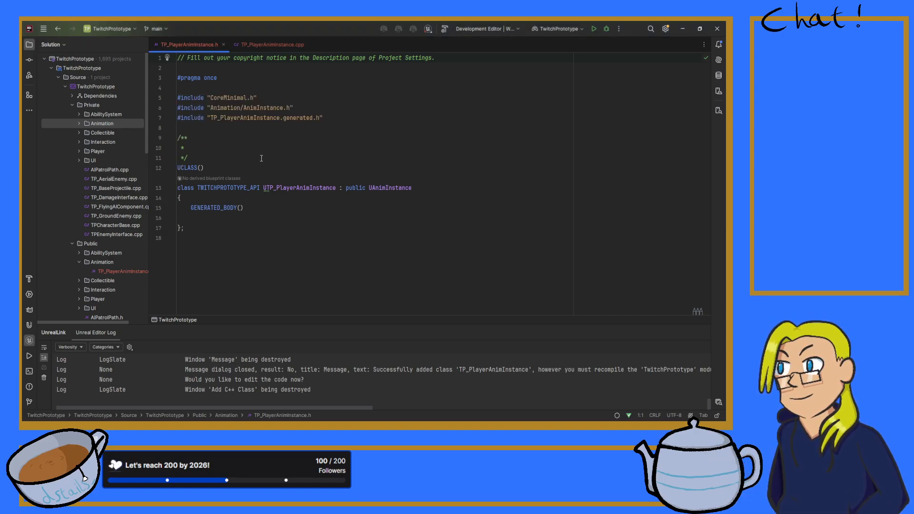
{"action": "left_click", "coordinate": [214, 214]}
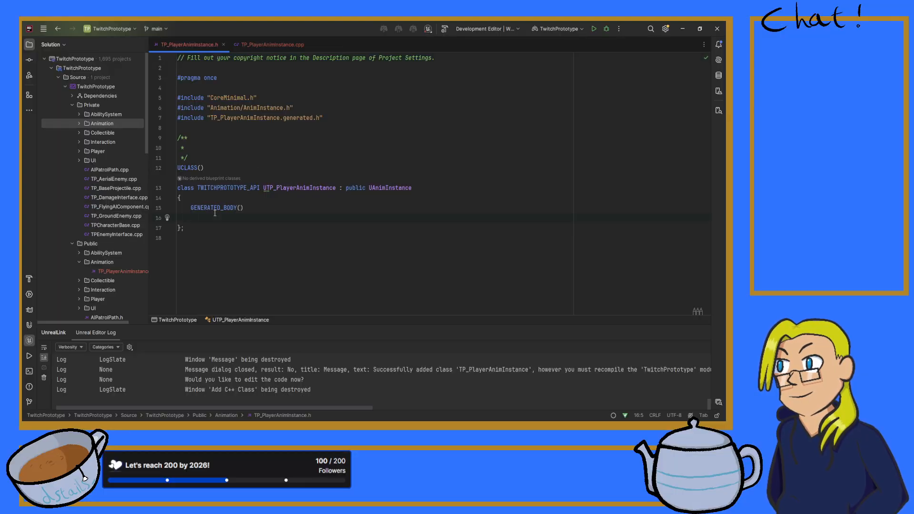
{"action": "key", "text": "Return"}
{"action": "key", "text": "Return"}
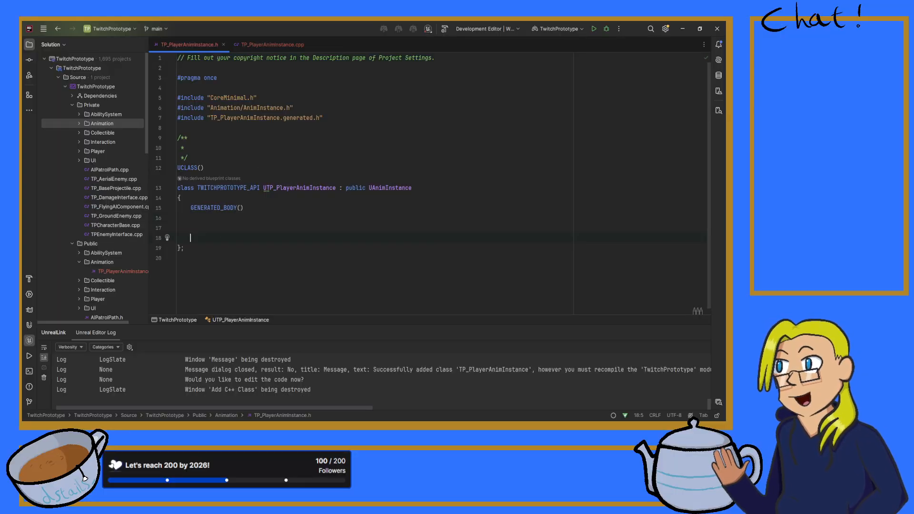
{"action": "key", "text": "Up"}
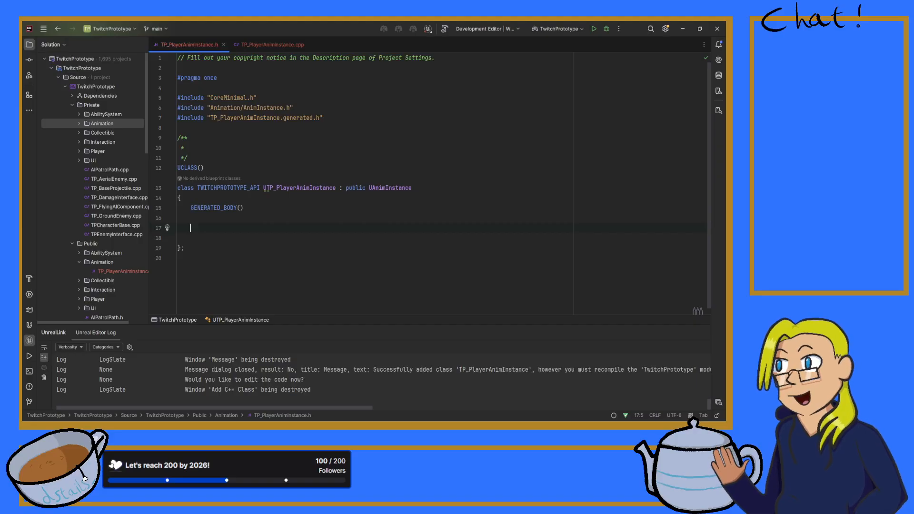
{"action": "type", "text": "publ"}
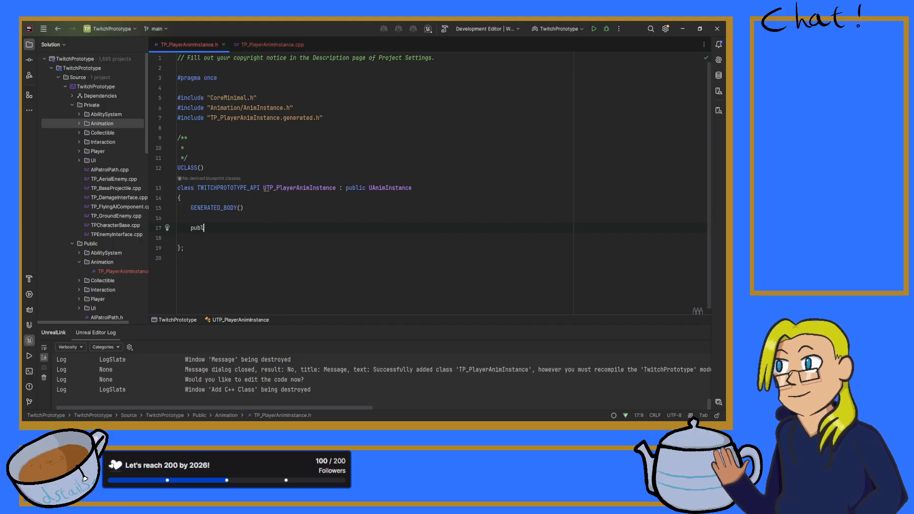
{"action": "type", "text": "ic:"}
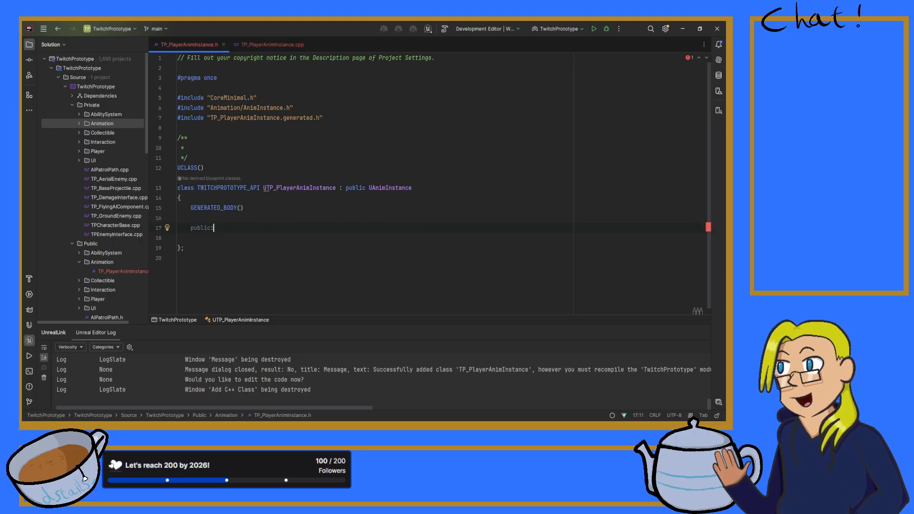
{"action": "key", "text": "Return"}
{"action": "key", "text": "Return"}
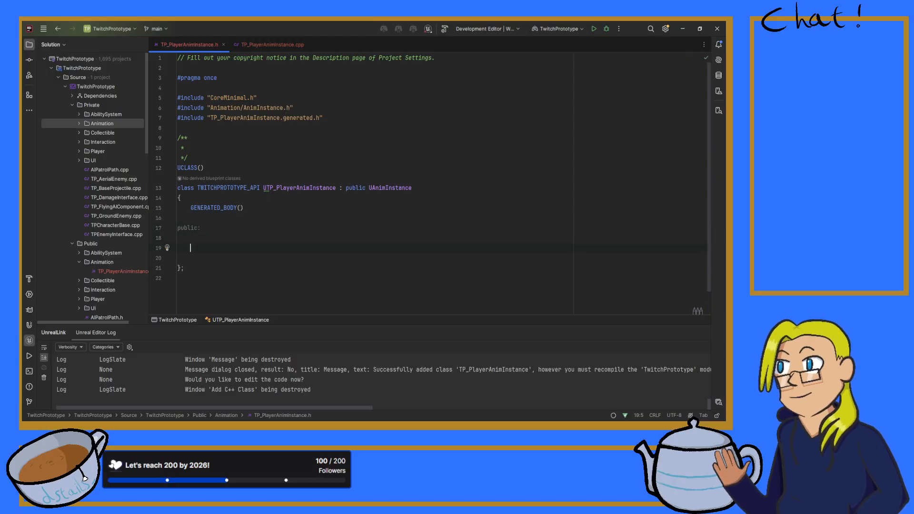
- Declare the default constructor UTP_PlayerAnimInstance(); in the public section
{"action": "type", "text": "UT"}
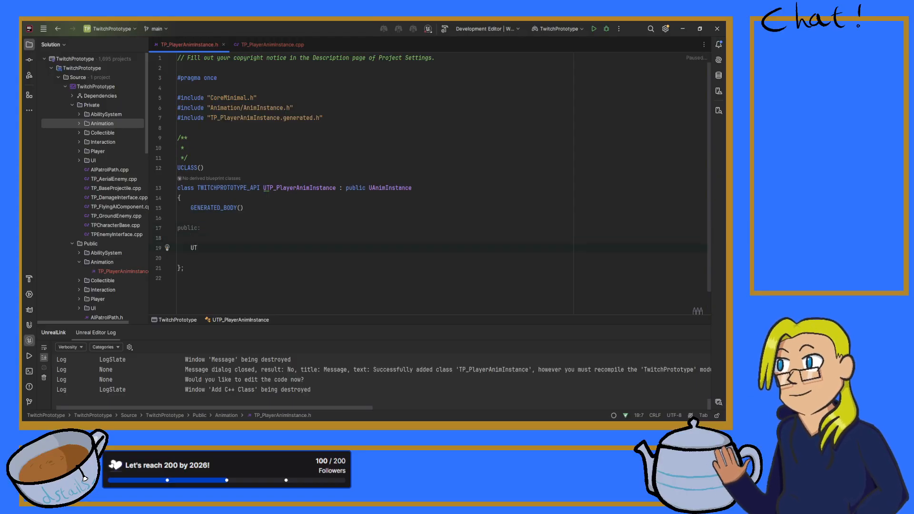
{"action": "type", "text": "P_"}
{"action": "key", "text": "Return"}
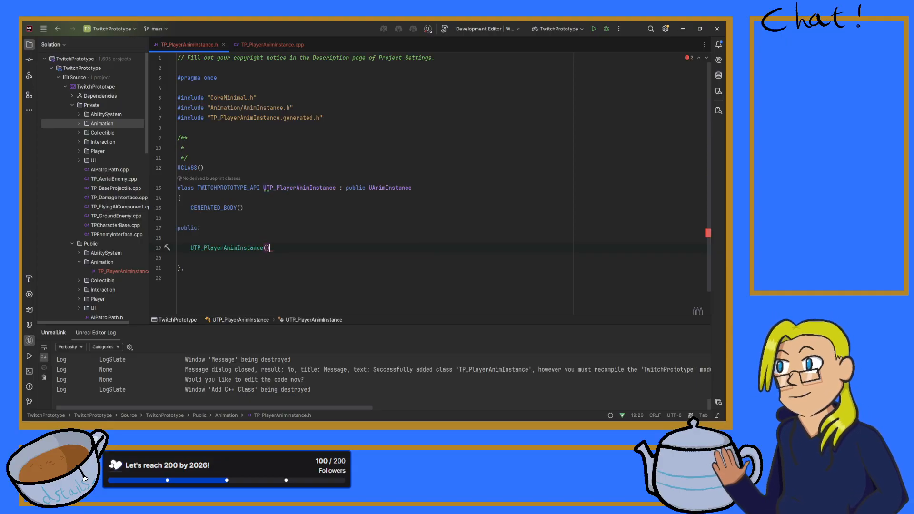
{"action": "type", "text": ";"}
{"action": "key", "text": "Left"}
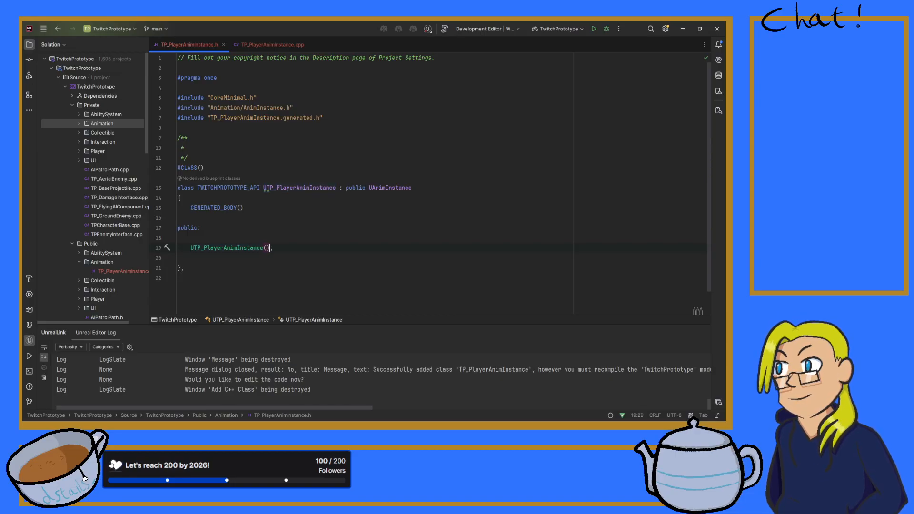
{"action": "key", "text": "Right"}
- Declare void UpdateAnimationProperties(float DeltaTime); with UFUNCTION(BlueprintCallable) below the constructor
{"action": "key", "text": "Return"}
{"action": "key", "text": "Return"}
{"action": "type", "text": "UFUNCTION(BlueprintCallable)"}
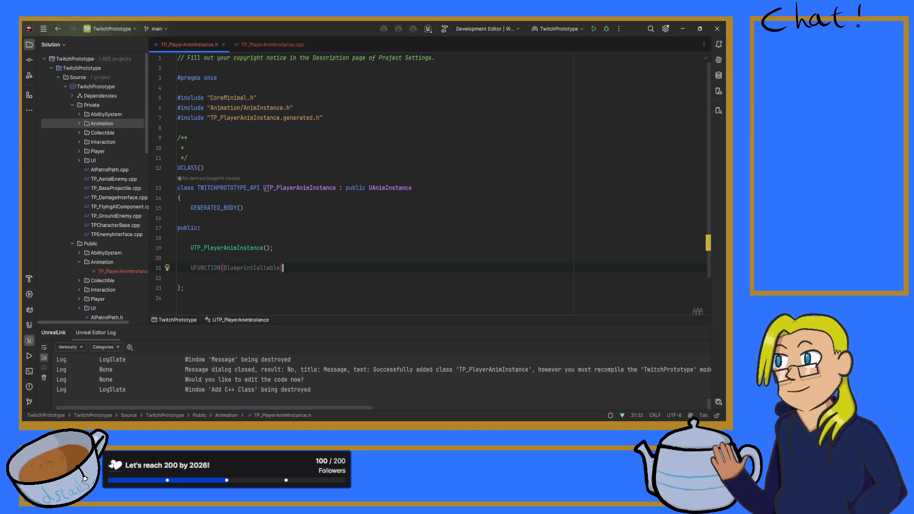
{"action": "key", "text": "Return"}
{"action": "type", "text": "void U"}
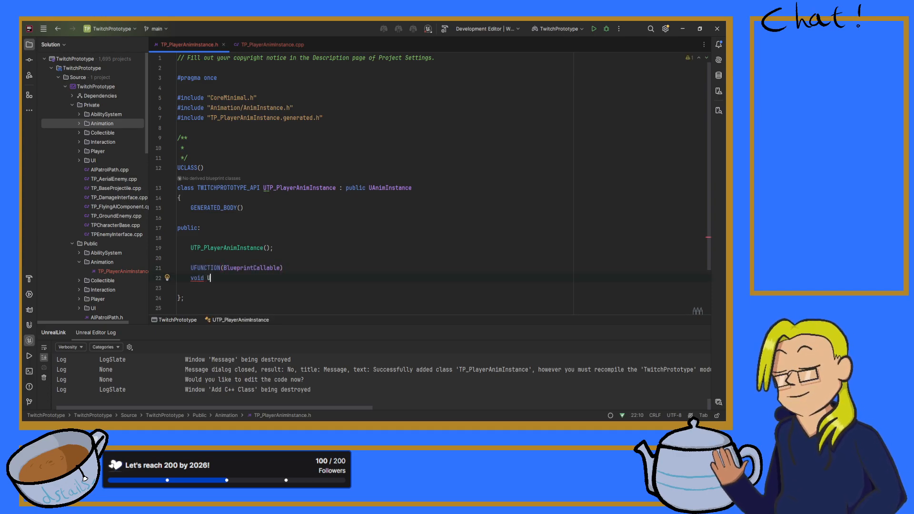
{"action": "type", "text": "pdateAnimationProperties("}
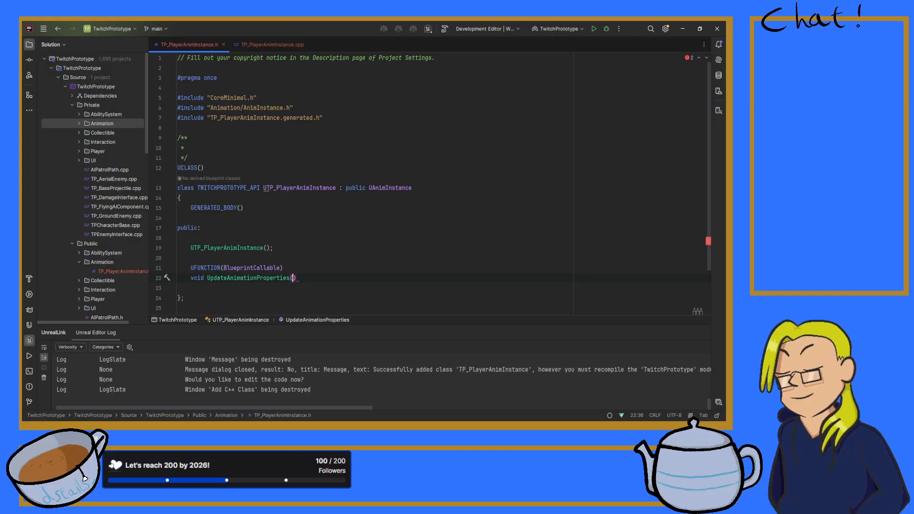
{"action": "type", "text": "float delt"}
{"action": "key", "text": "BackSpace"}
{"action": "key", "text": "BackSpace"}
{"action": "key", "text": "BackSpace"}
{"action": "key", "text": "BackSpace"}
{"action": "type", "text": "DeltaTime);"}
- Declare virtual void NativeInitializeAnimation() override; below UpdateAnimationProperties
{"action": "key", "text": "Return"}
{"action": "key", "text": "Return"}
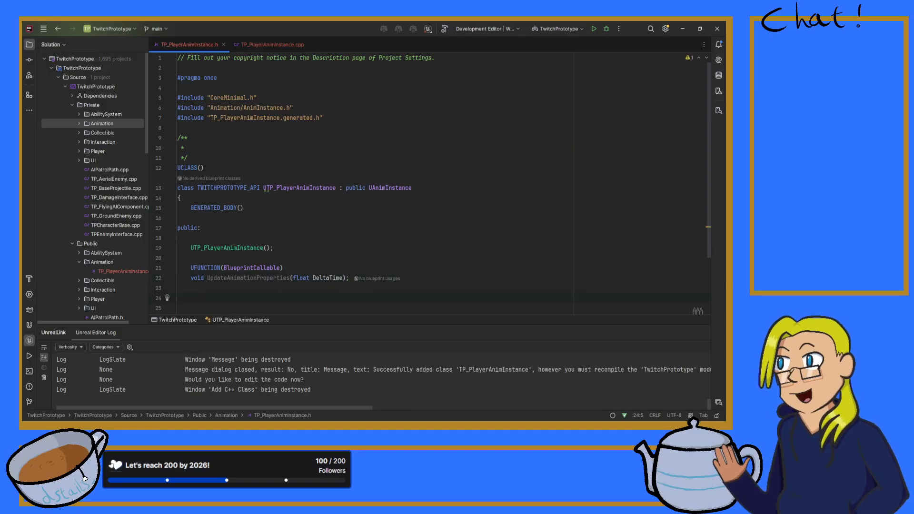
{"action": "type", "text": "virtual void Nativein"}
{"action": "key", "text": "Return"}
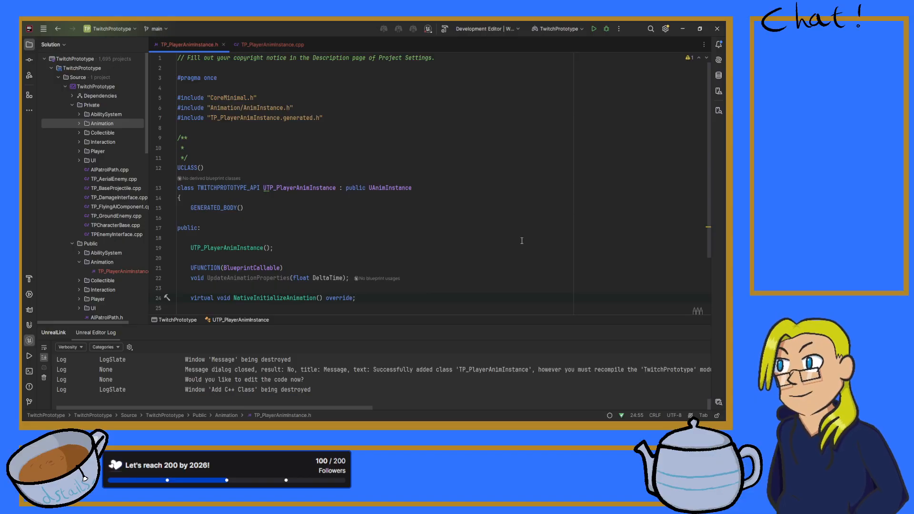
{"action": "key", "text": "alt+Tab"}
- Generate the UTP_PlayerAnimInstance constructor definition in the source file from its header declaration
{"action": "scroll", "coordinate": [329, 210], "scroll_direction": "down", "scroll_amount": 3}
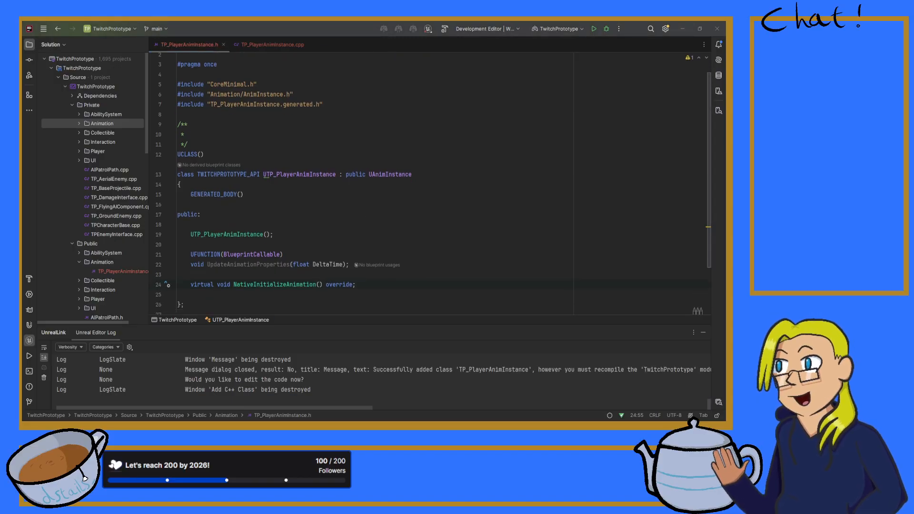
{"action": "left_click", "coordinate": [213, 172]}
{"action": "key", "text": "alt+Return"}
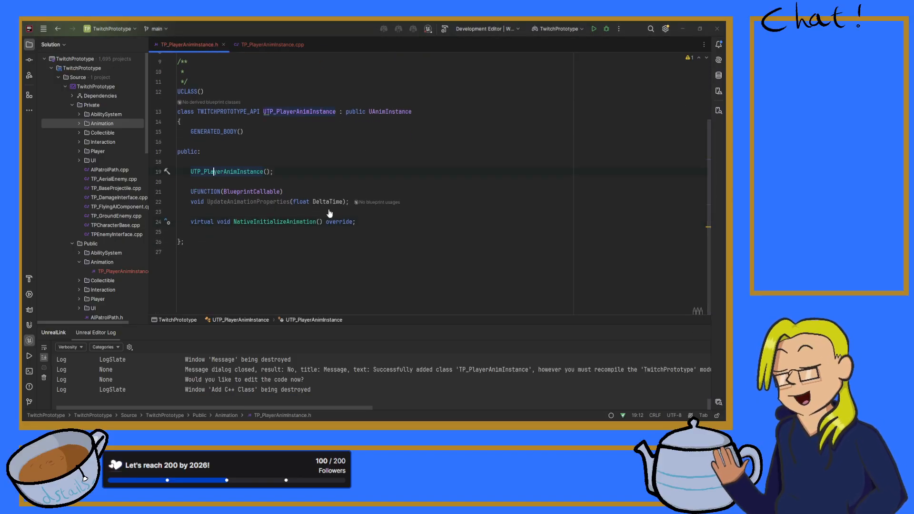
{"action": "key", "text": "Return"}
- Return to the header and generate the UpdateAnimationProperties definition in TP_PlayerAnimInstance.cpp
{"action": "left_click", "coordinate": [186, 46]}
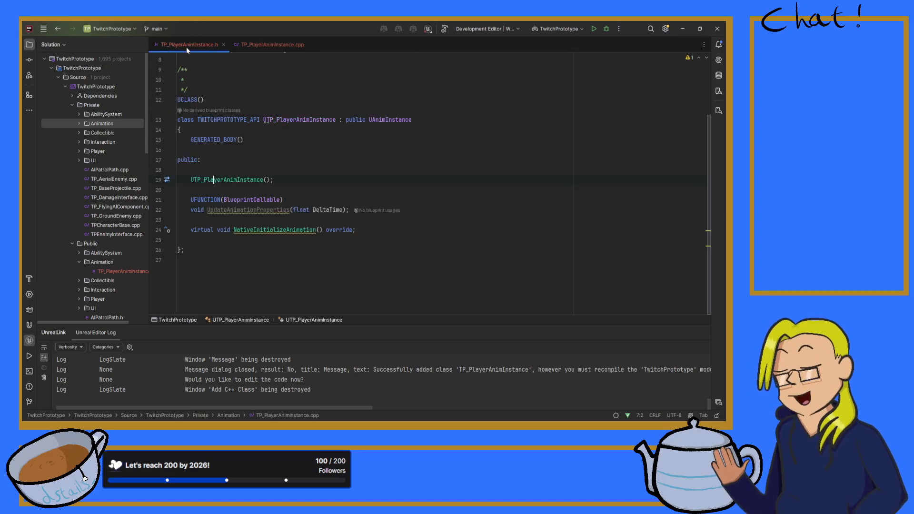
{"action": "left_click", "coordinate": [246, 210]}
{"action": "key", "text": "alt+Return"}
{"action": "key", "text": "Return"}
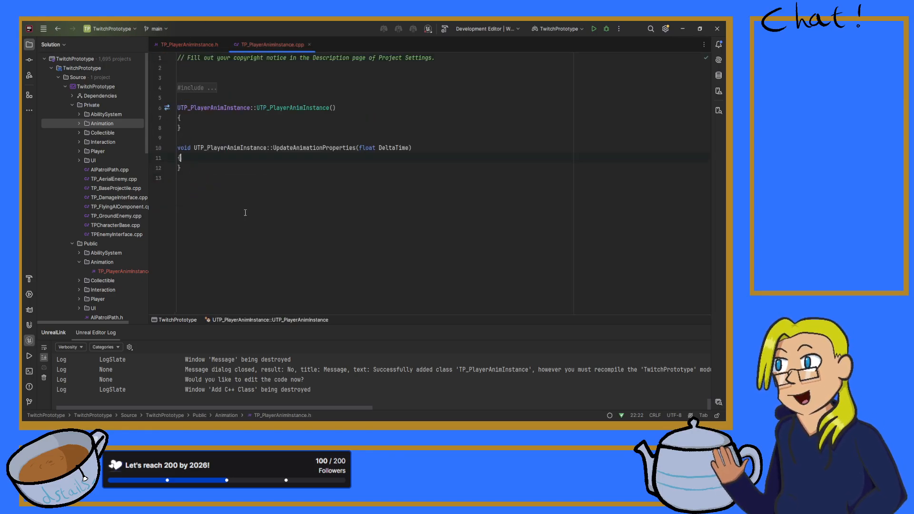
- Return to the header and generate the NativeInitializeAnimation override's definition in TP_PlayerAnimInstance.cpp
{"action": "left_click", "coordinate": [193, 56]}
{"action": "left_click", "coordinate": [188, 45]}
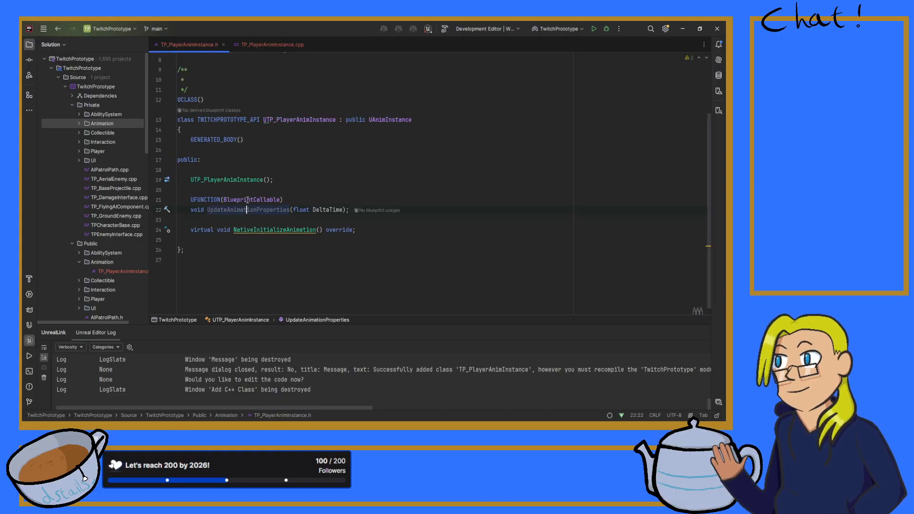
{"action": "left_click", "coordinate": [255, 230]}
{"action": "key", "text": "alt+Return"}
{"action": "key", "text": "Return"}
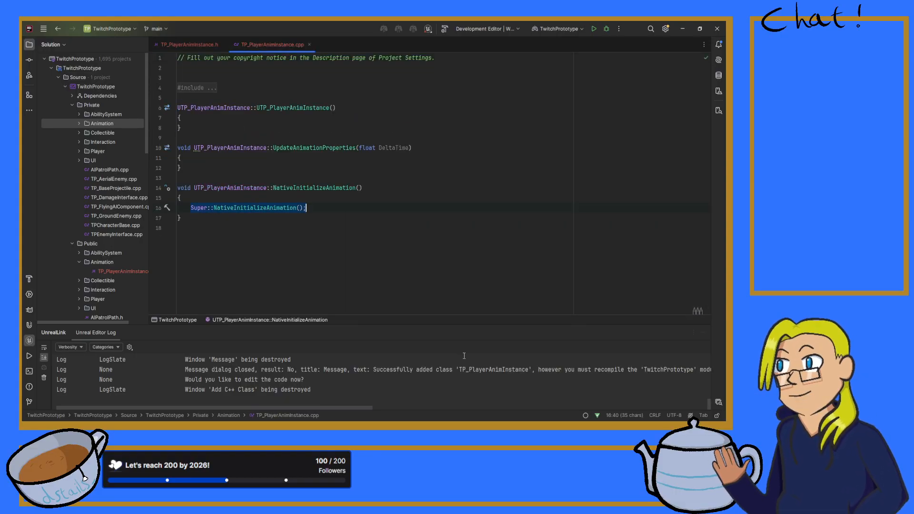
- Delete the Super::NativeInitializeAnimation(); call from the body of NativeInitializeAnimation
{"action": "key", "text": "alt+Tab"}
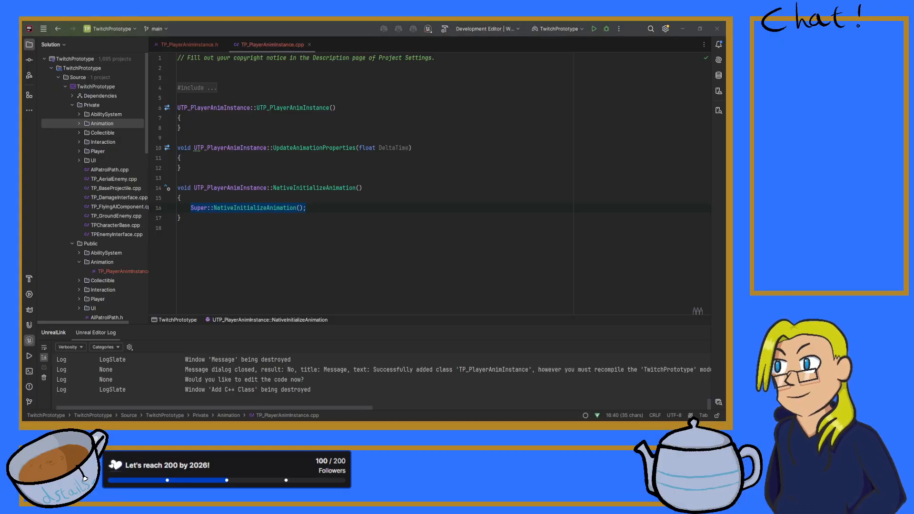
{"action": "left_click", "coordinate": [327, 211]}
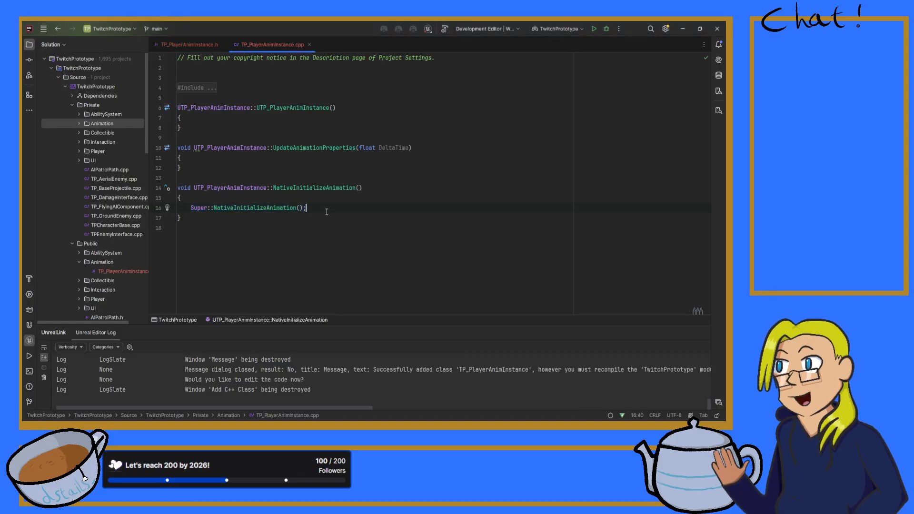
{"action": "left_click_drag", "start_coordinate": [333, 212], "coordinate": [193, 212]}
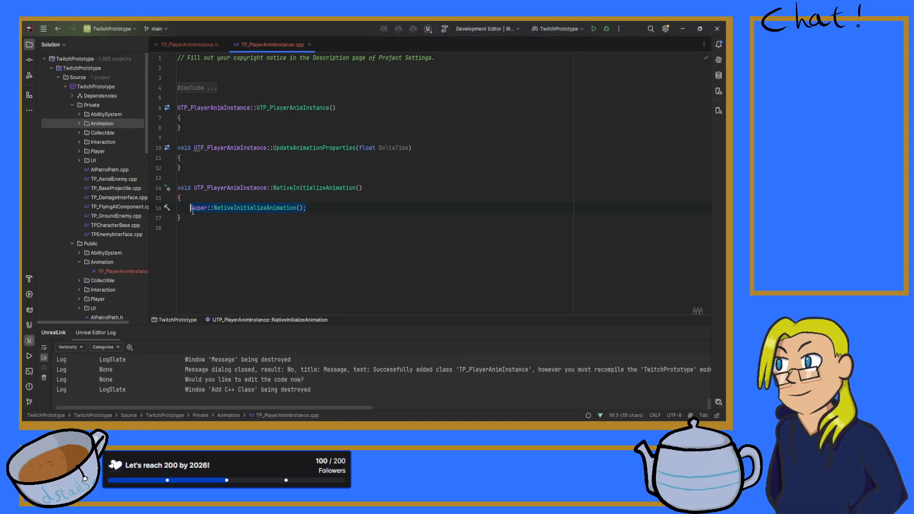
{"action": "key", "text": "BackSpace"}
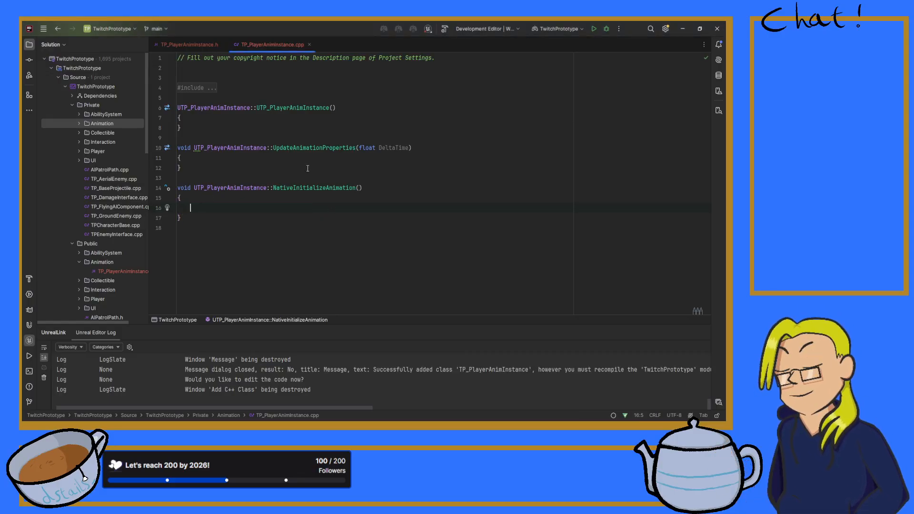
- In TP_PlayerAnimInstance.h, add protected:, private: and a second public: section below the NativeInitializeAnimation declaration
{"action": "left_click", "coordinate": [168, 44]}
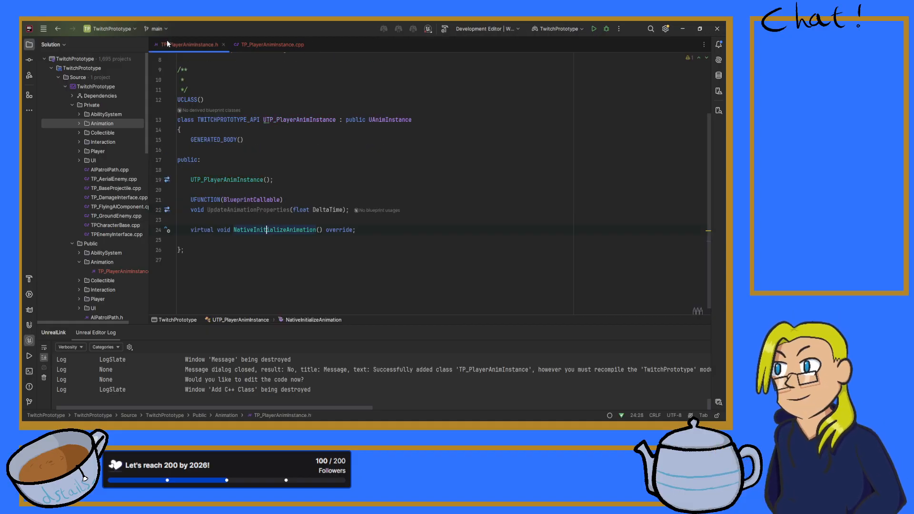
{"action": "key", "text": "alt+Tab"}
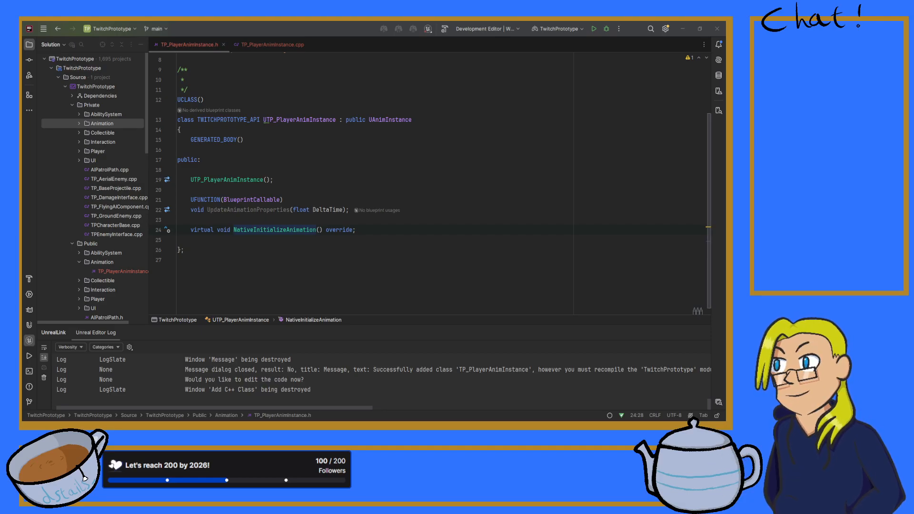
{"action": "left_click", "coordinate": [200, 242]}
{"action": "key", "text": "Return"}
{"action": "key", "text": "Return"}
{"action": "key", "text": "Up"}
{"action": "type", "text": "protected:"}
{"action": "key", "text": "Return"}
{"action": "key", "text": "Return"}
{"action": "type", "text": "private:"}
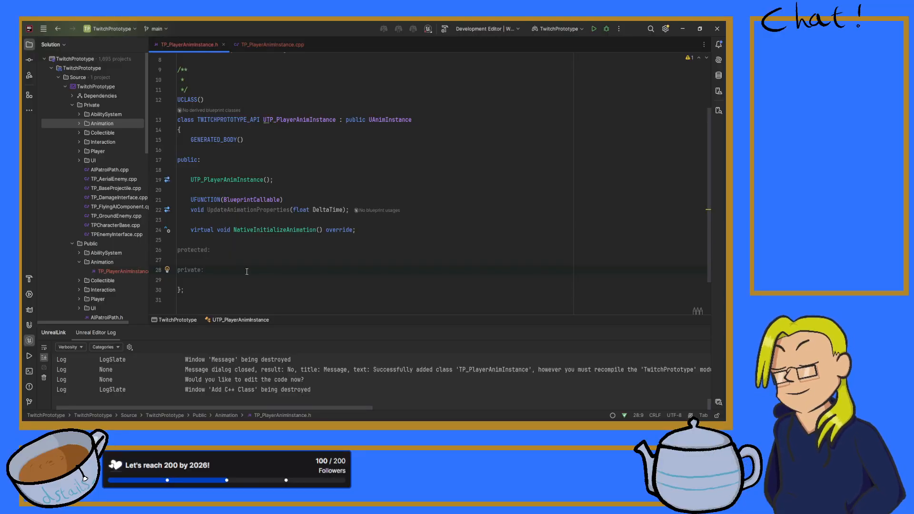
{"action": "key", "text": "Return"}
{"action": "key", "text": "Return"}
{"action": "type", "text": "public:"}
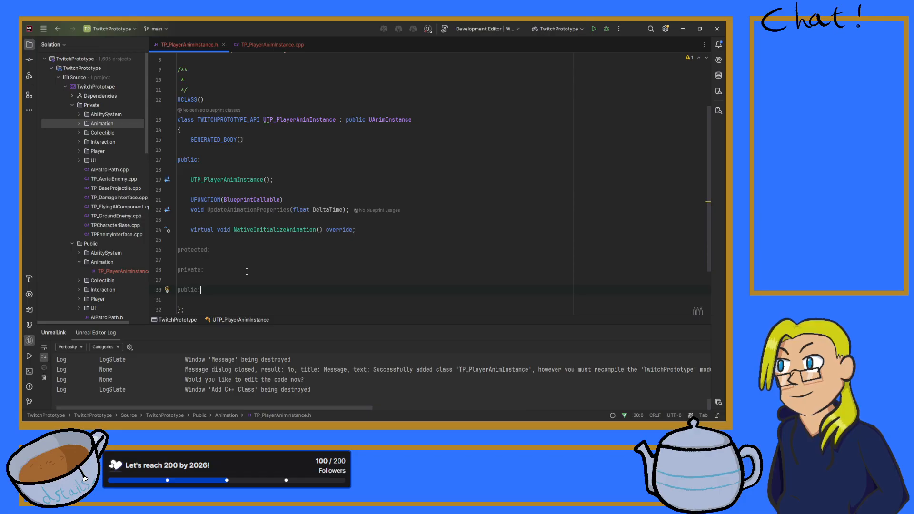
- Insert blank lines under private: to make room for members before the second public: section
{"action": "key", "text": "Up"}
{"action": "type", "text": "Supe"}
{"action": "key", "text": "BackSpace"}
{"action": "key", "text": "BackSpace"}
{"action": "key", "text": "BackSpace"}
{"action": "key", "text": "BackSpace"}
{"action": "key", "text": "BackSpace"}
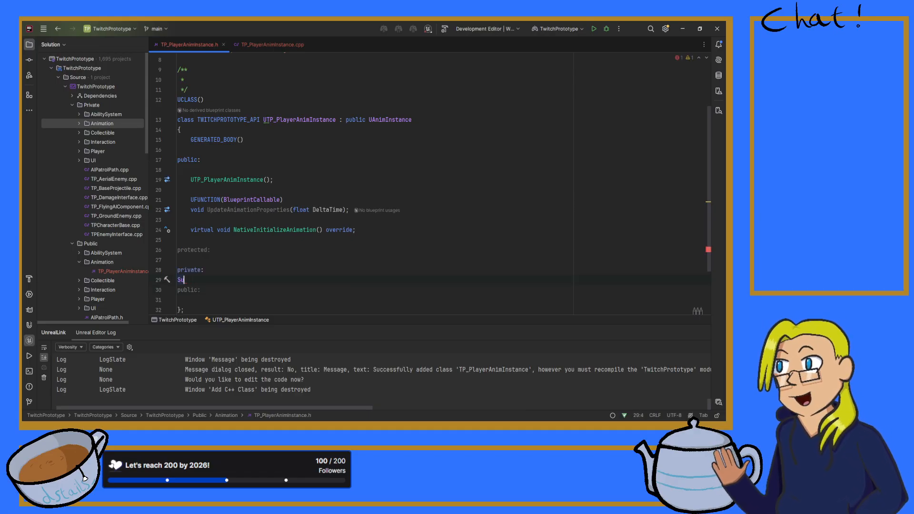
{"action": "key", "text": "Return"}
{"action": "key", "text": "Return"}
{"action": "key", "text": "Return"}
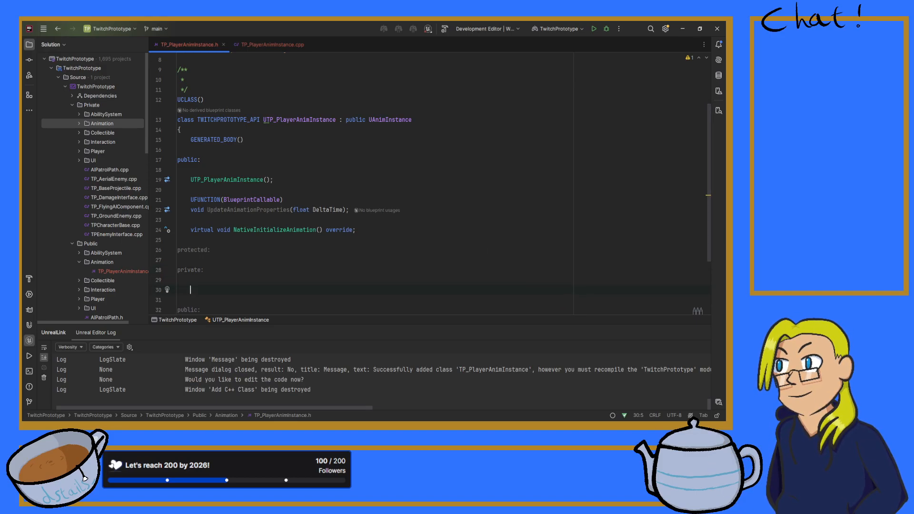
- Add the forward declaration class ATP_PlayerCharacter; on its own line above UCLASS() in TP_PlayerAnimInstance.h
{"action": "left_click", "coordinate": [189, 90]}
{"action": "key", "text": "Return"}
{"action": "key", "text": "Return"}
{"action": "key", "text": "Up"}
{"action": "type", "text": "c"}
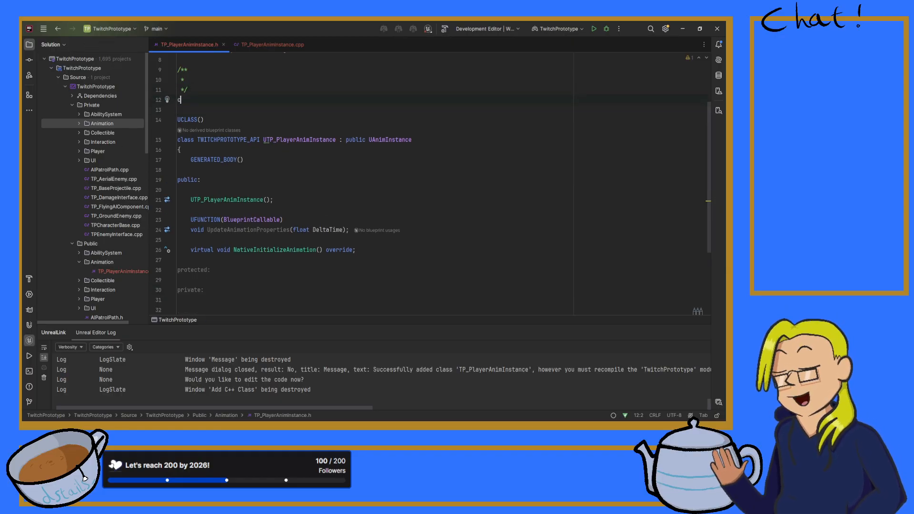
{"action": "type", "text": "lass TP_P"}
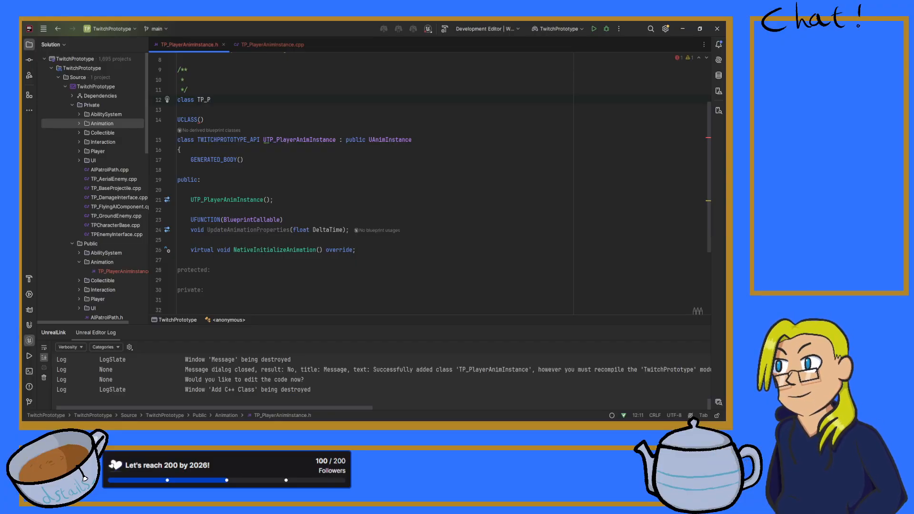
{"action": "key", "text": "BackSpace"}
{"action": "key", "text": "BackSpace"}
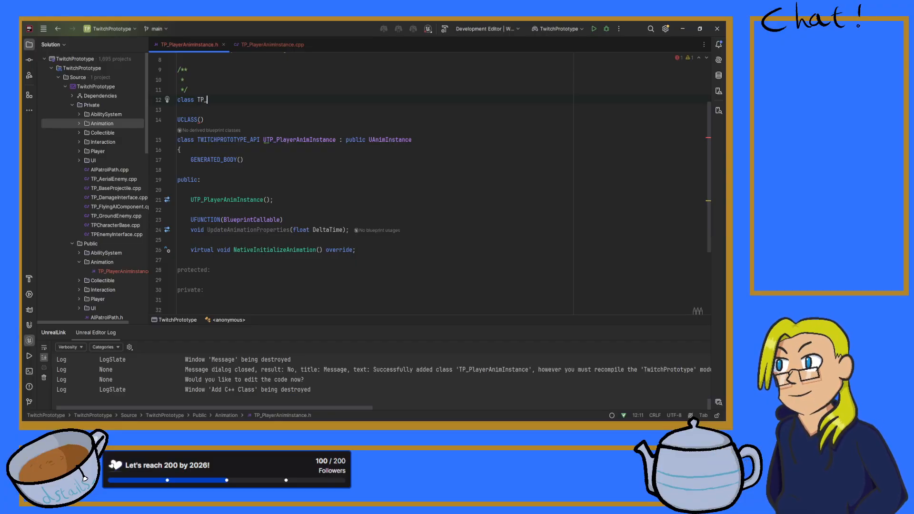
{"action": "key", "text": "Left"}
{"action": "key", "text": "Left"}
{"action": "type", "text": "A"}
{"action": "key", "text": "End"}
{"action": "type", "text": "_P"}
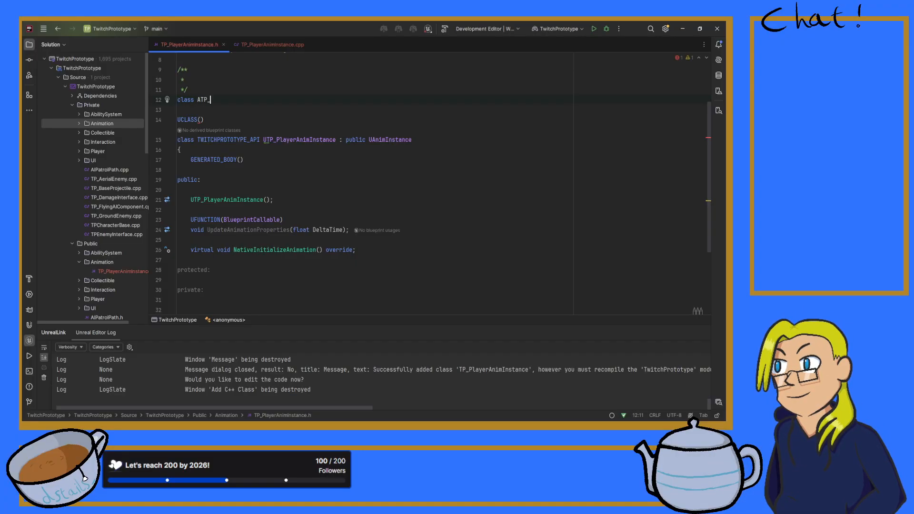
{"action": "type", "text": "layerCharacter;"}
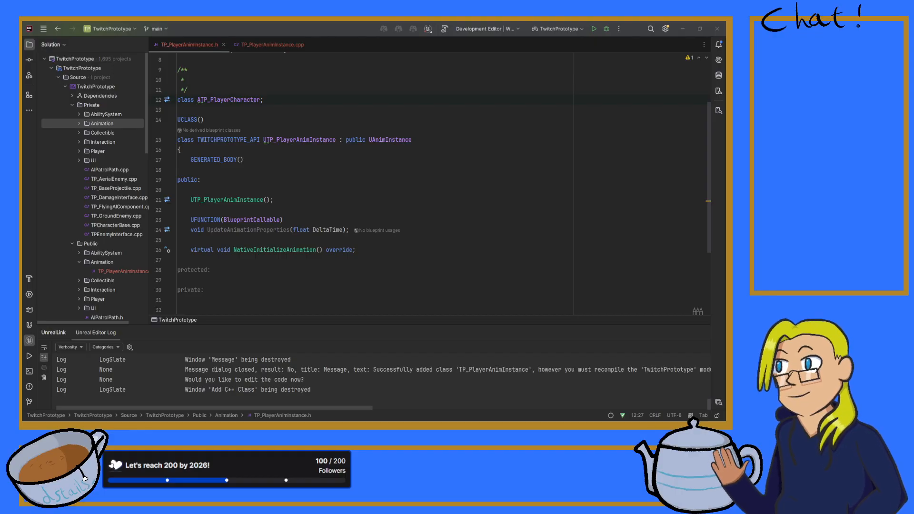
- Add a UPROPERTY(VisibleAnywhere, BlueprintReadOnly) specifier line under private: in the UTP_PlayerAnimInstance class
{"action": "scroll", "coordinate": [371, 186], "scroll_direction": "down", "scroll_amount": 4}
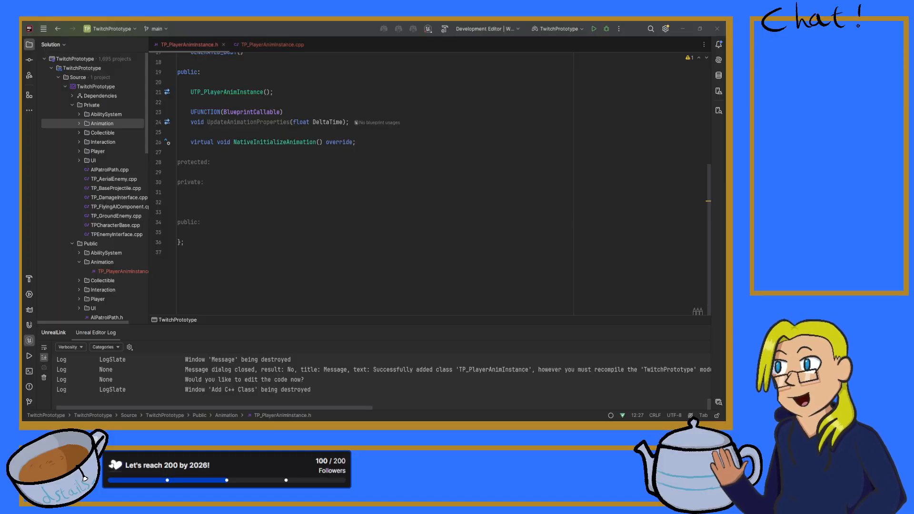
{"action": "scroll", "coordinate": [371, 186], "scroll_direction": "up", "scroll_amount": 7}
{"action": "scroll", "coordinate": [372, 186], "scroll_direction": "down", "scroll_amount": 7}
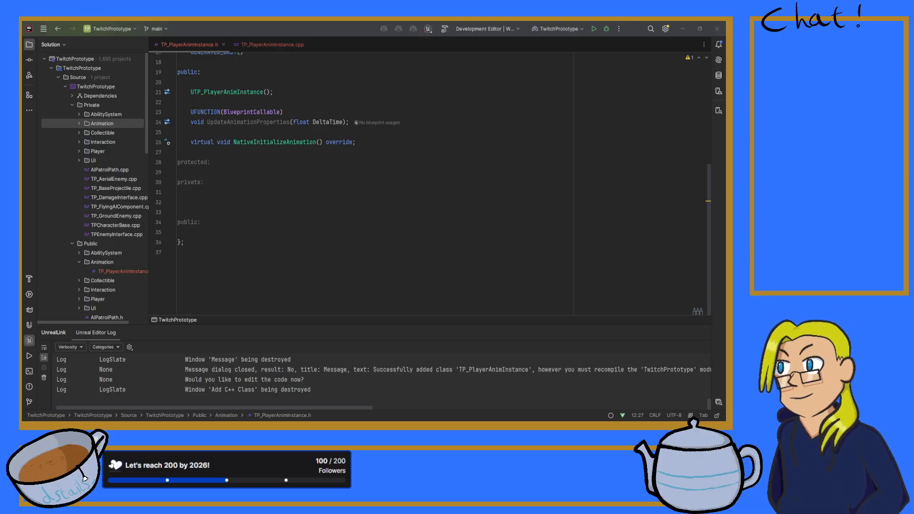
{"action": "scroll", "coordinate": [380, 191], "scroll_direction": "up", "scroll_amount": 5}
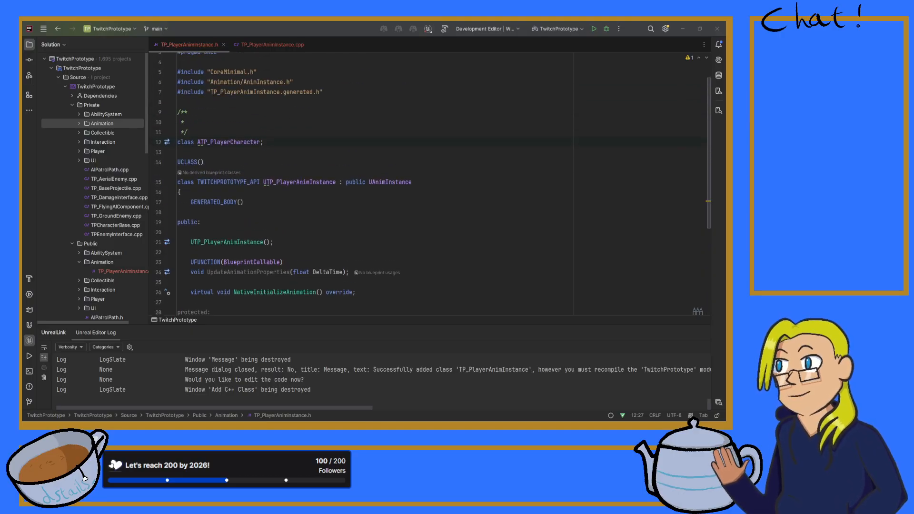
{"action": "scroll", "coordinate": [381, 191], "scroll_direction": "down", "scroll_amount": 5}
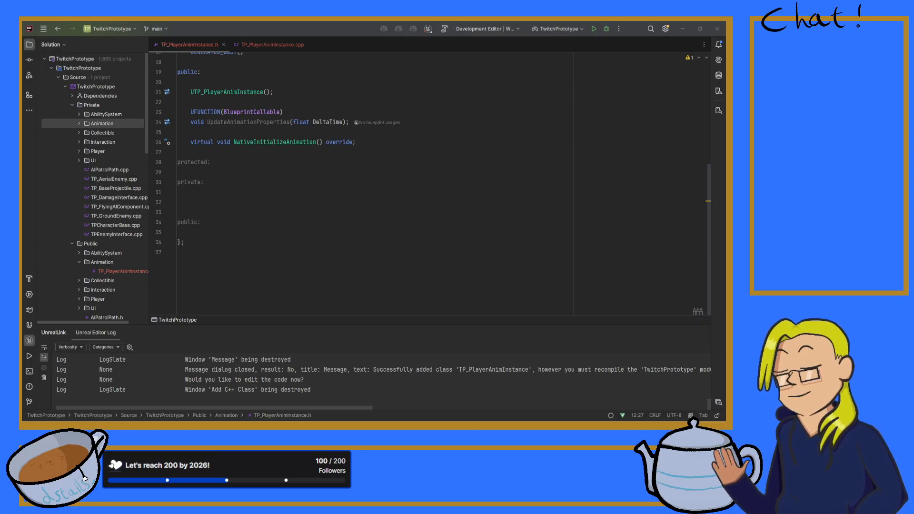
{"action": "left_click", "coordinate": [204, 201]}
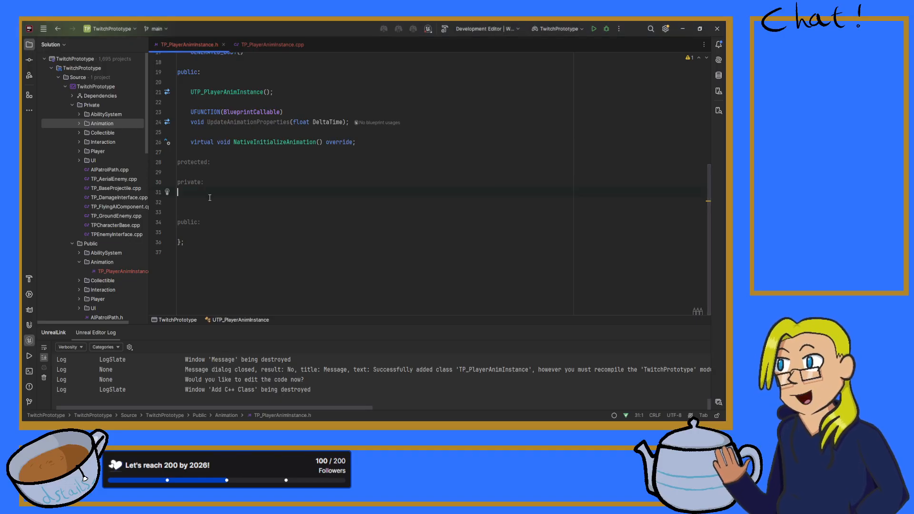
{"action": "type", "text": "UPROPERTY"}
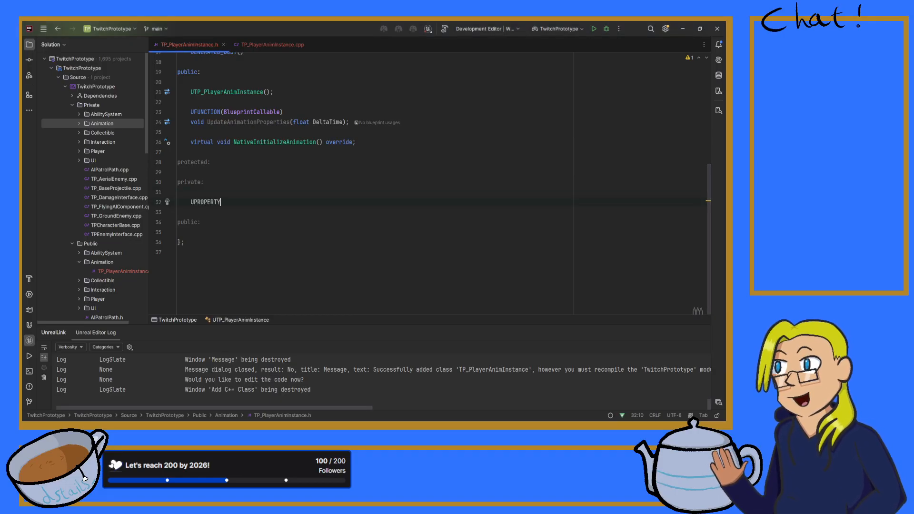
{"action": "type", "text": "(VisibleAnywhere, "}
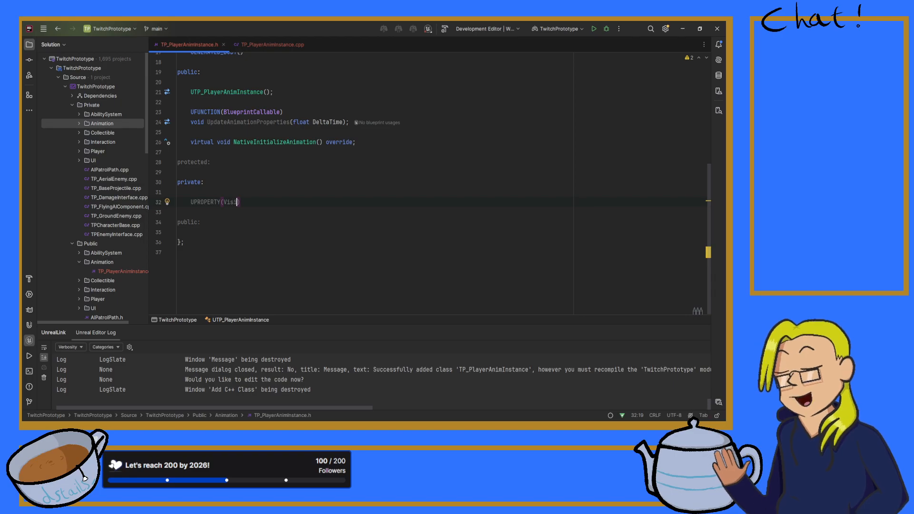
{"action": "type", "text": "Blueprint"}
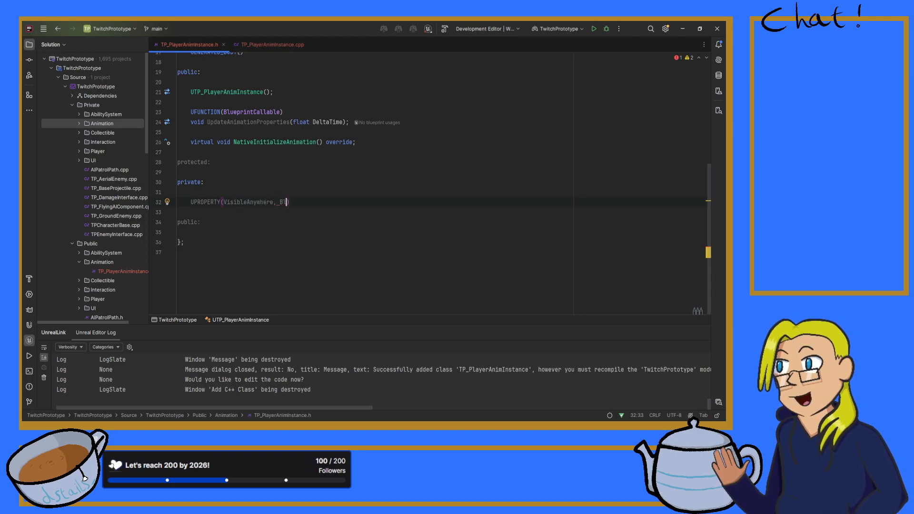
{"action": "type", "text": "ReadOnly,"}
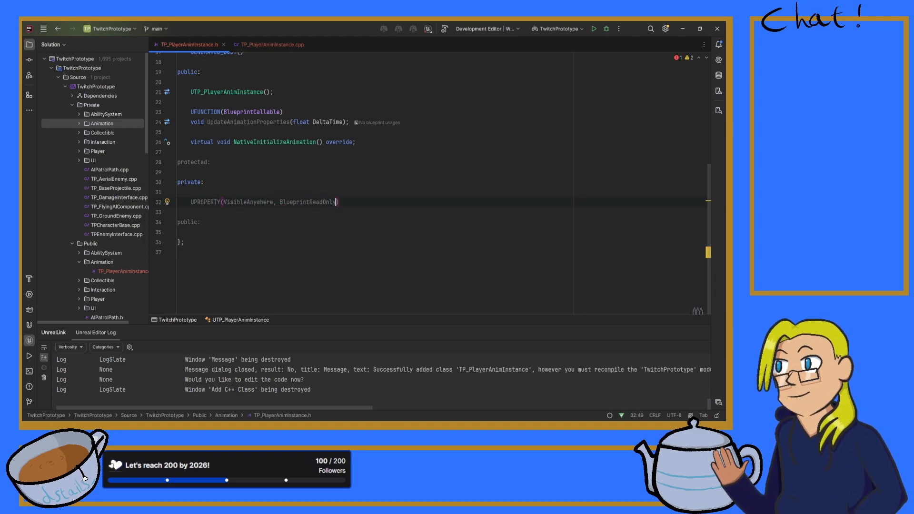
{"action": "key", "text": "BackSpace"}
{"action": "key", "text": "BackSpace"}
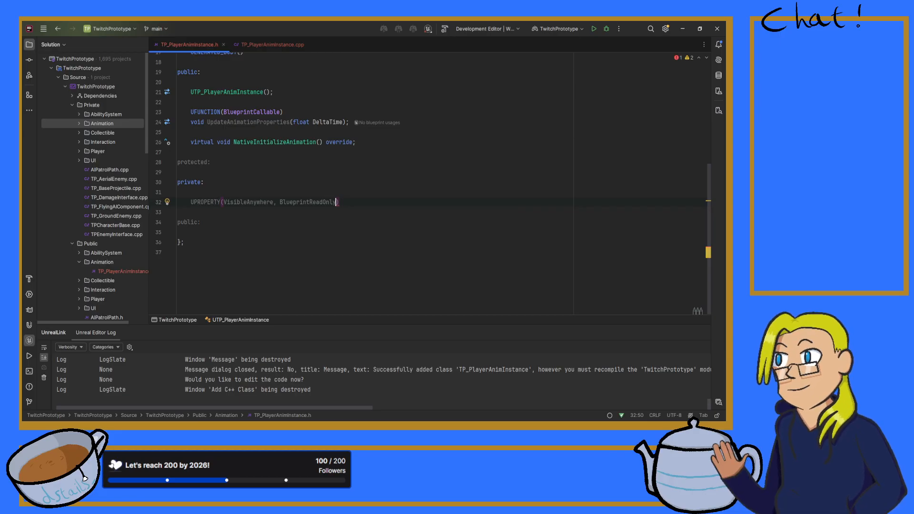
{"action": "key", "text": "Right"}
{"action": "key", "text": "Return"}
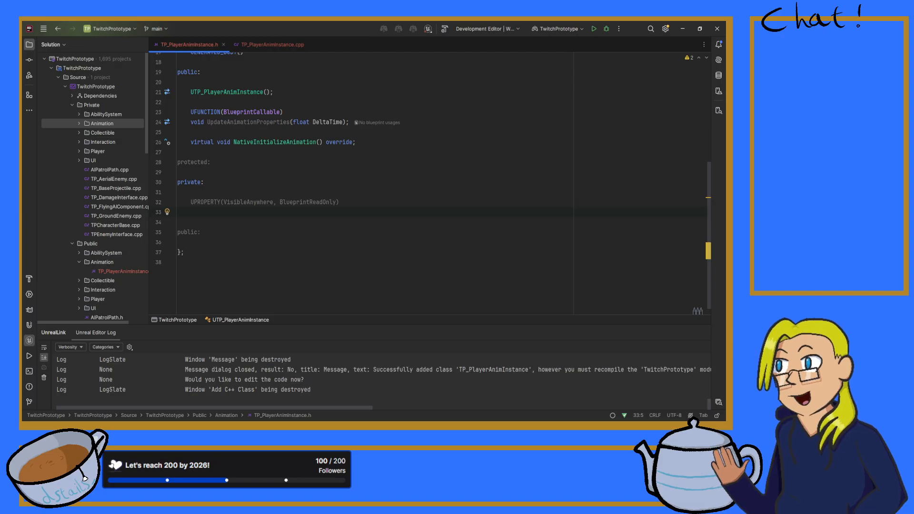
- Declare the member ATP_PlayerCharacter* playerCharacter; directly beneath the private UPROPERTY line
{"action": "type", "text": "class"}
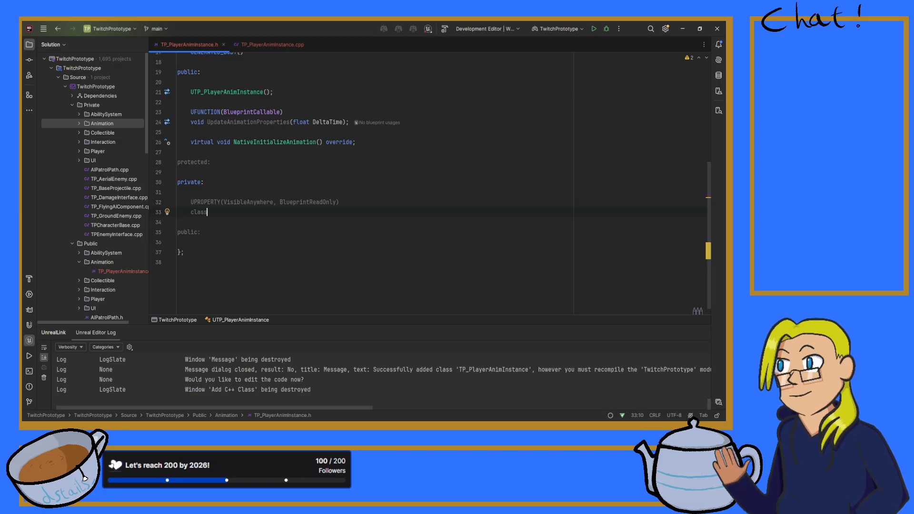
{"action": "key", "text": "BackSpace"}
{"action": "key", "text": "BackSpace"}
{"action": "key", "text": "BackSpace"}
{"action": "key", "text": "BackSpace"}
{"action": "key", "text": "BackSpace"}
{"action": "type", "text": "ATP_PlayerCharacter* p"}
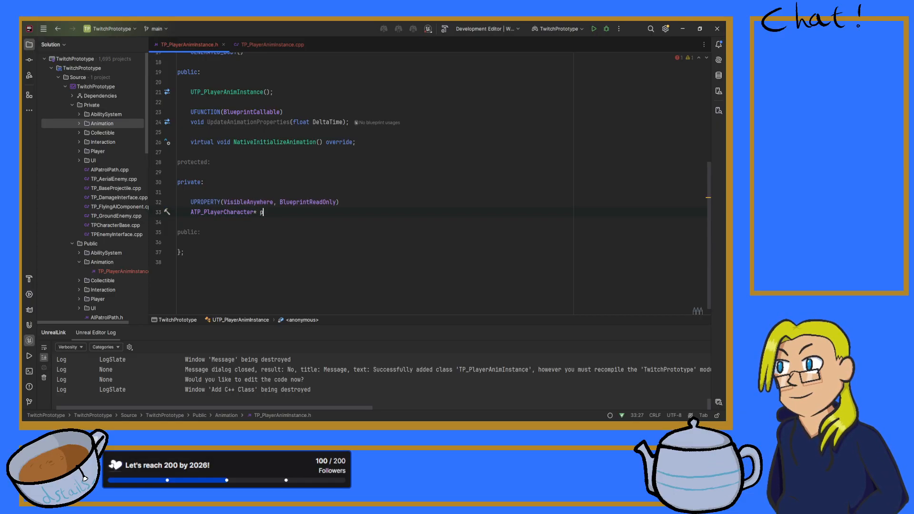
{"action": "type", "text": "layerCharac"}
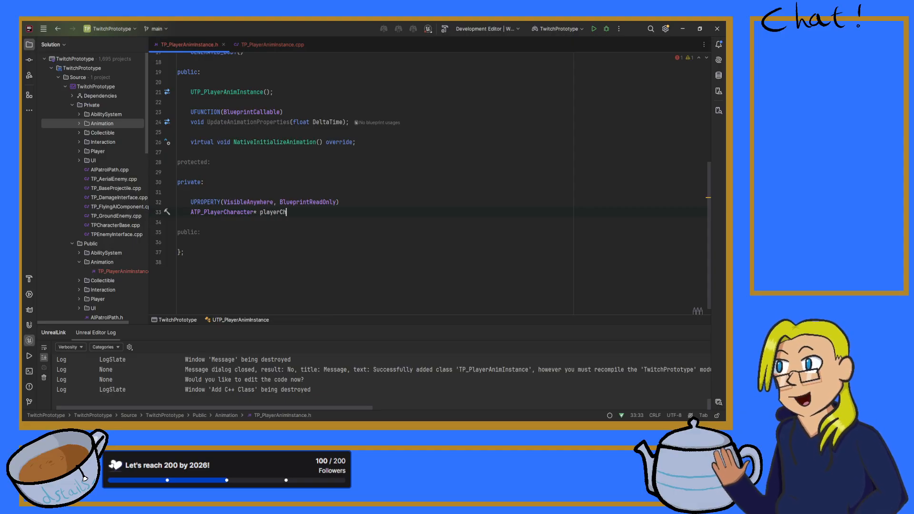
{"action": "type", "text": "ter;"}
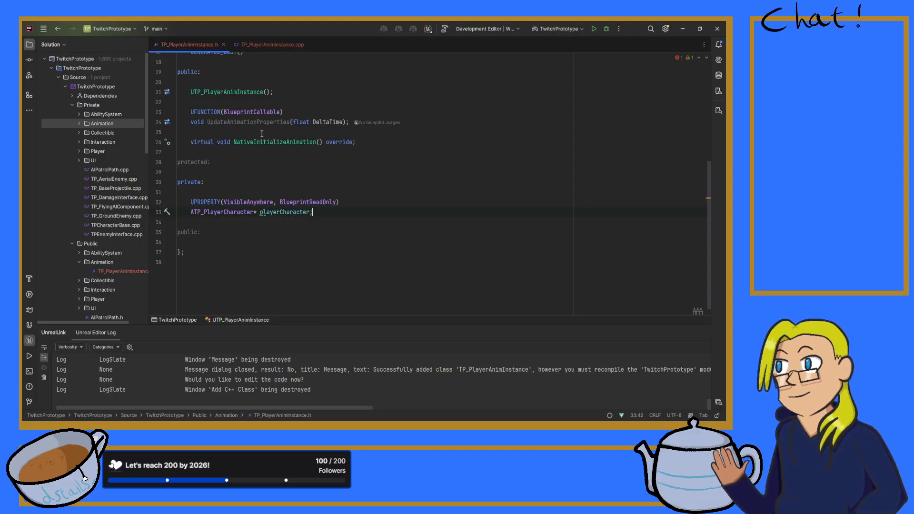
{"action": "key", "text": "Return"}
{"action": "left_click", "coordinate": [337, 203]}
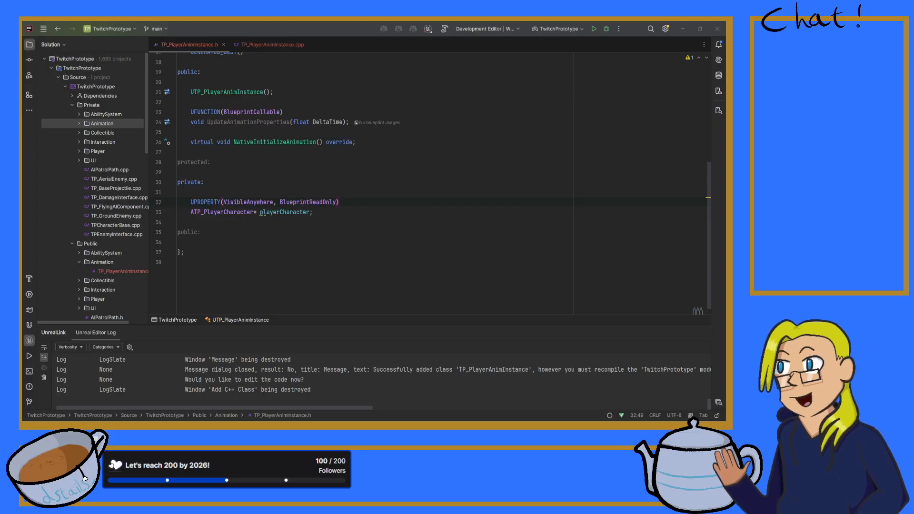
- In TP_PlayerAnimInstance.cpp, insert a blank line inside the UTP_PlayerAnimInstance constructor body
{"action": "left_click", "coordinate": [247, 45]}
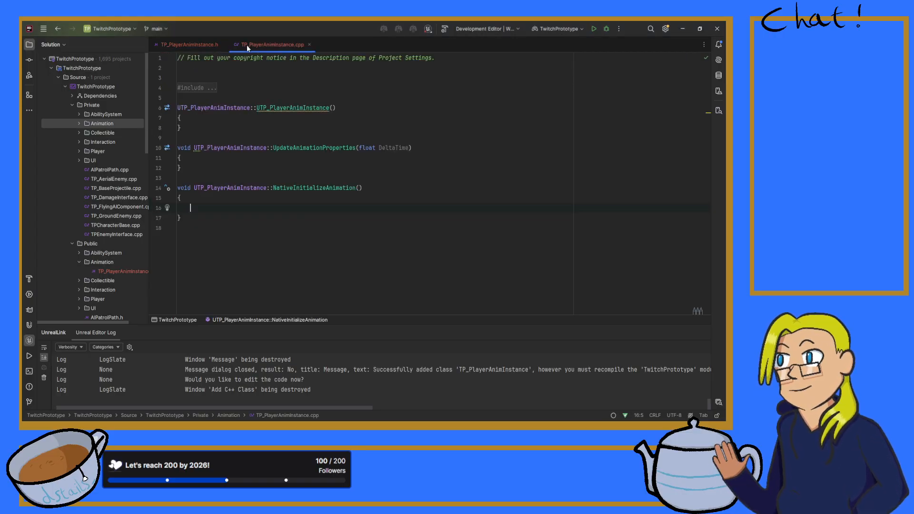
{"action": "left_click", "coordinate": [248, 117]}
{"action": "key", "text": "Return"}
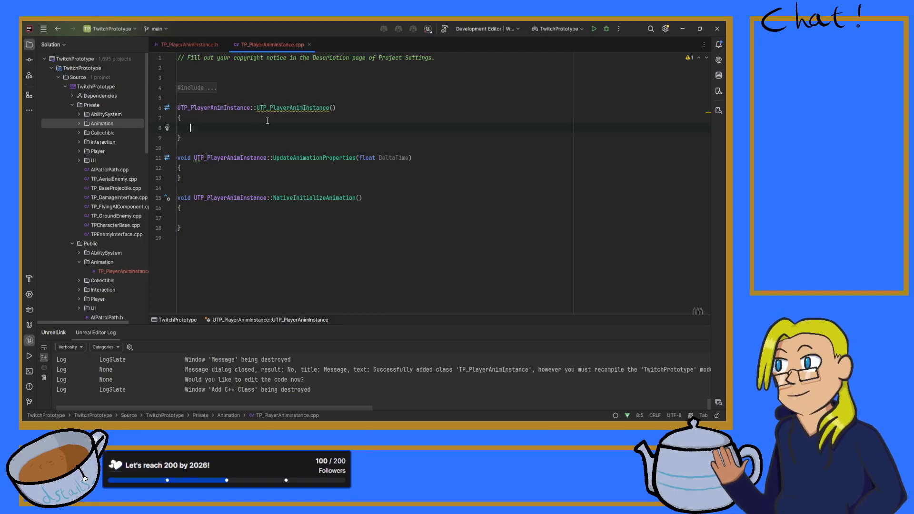
{"action": "left_click", "coordinate": [187, 45]}
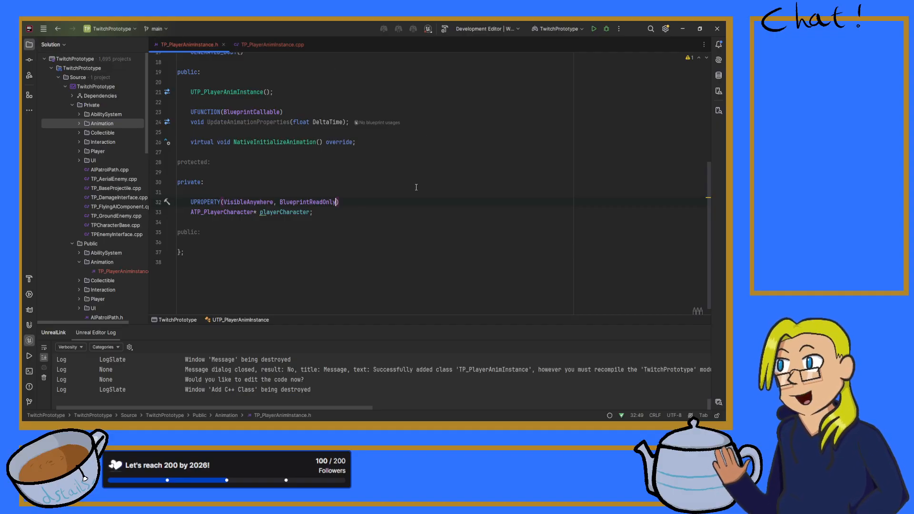
{"action": "left_click", "coordinate": [258, 43]}
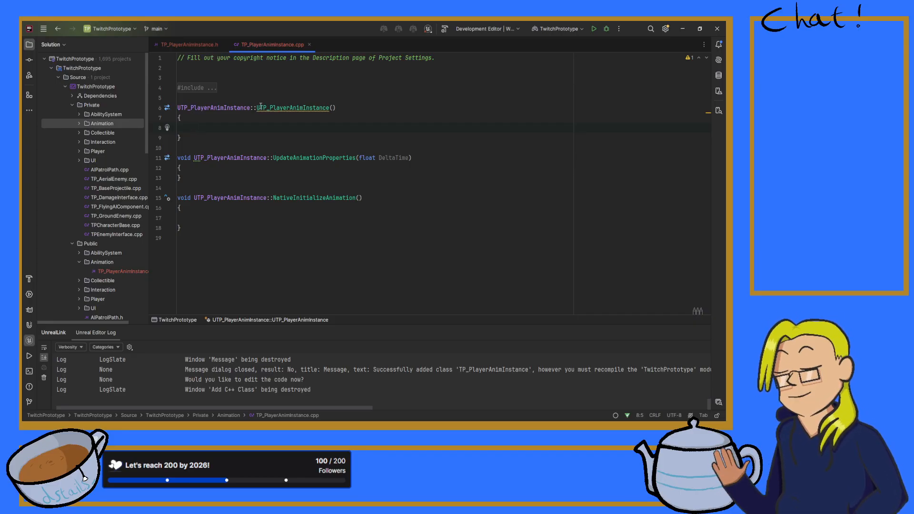
{"action": "left_click", "coordinate": [180, 43]}
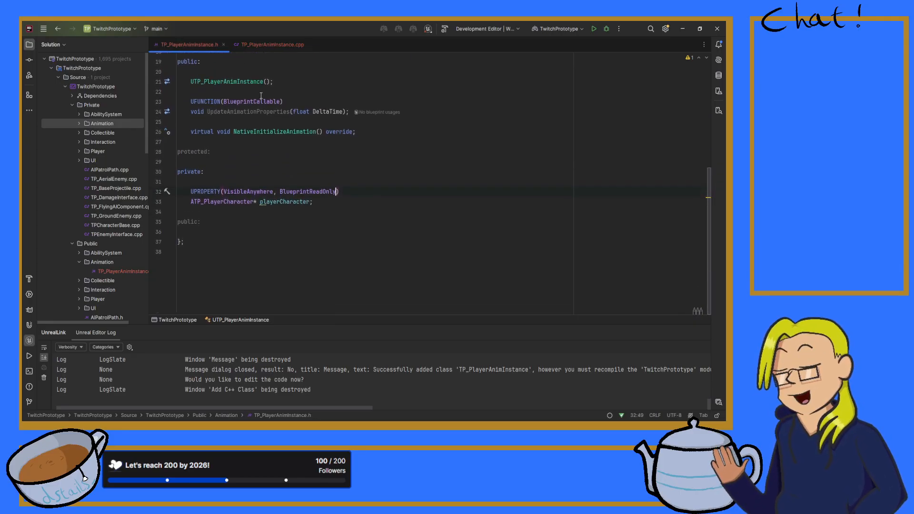
{"action": "left_click", "coordinate": [277, 44]}
{"action": "left_click", "coordinate": [371, 125]}
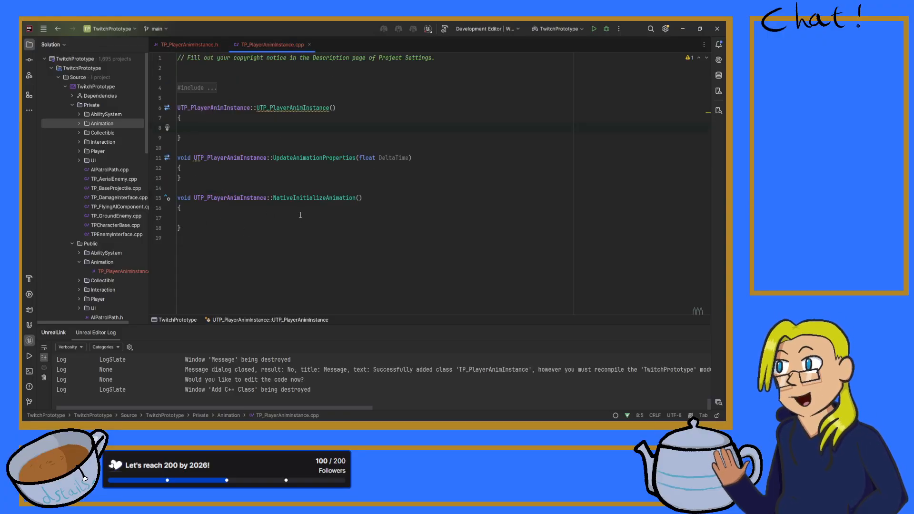
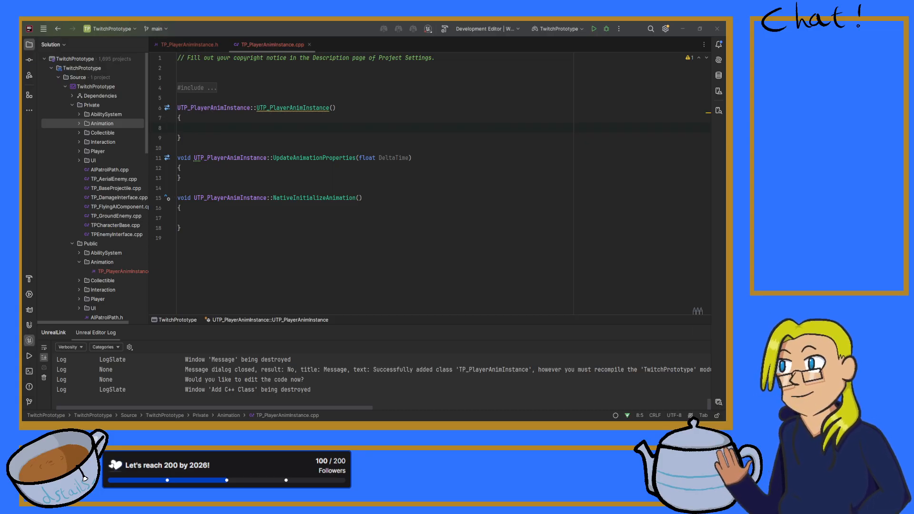
- In NativeInitializeAnimation, assign playerCharacter with playerCharacter = Cast<ATP_PlayerCharacter>(TryGetPawnOwner()); using the completion that includes TwitchPrototype/TP_PlayerCharacter.h
{"action": "left_click", "coordinate": [209, 217]}
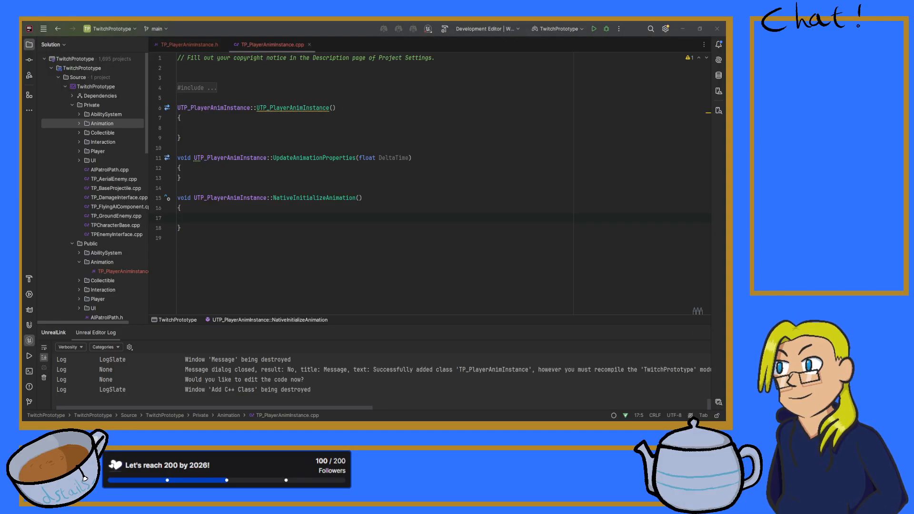
{"action": "key", "text": "alt+Tab"}
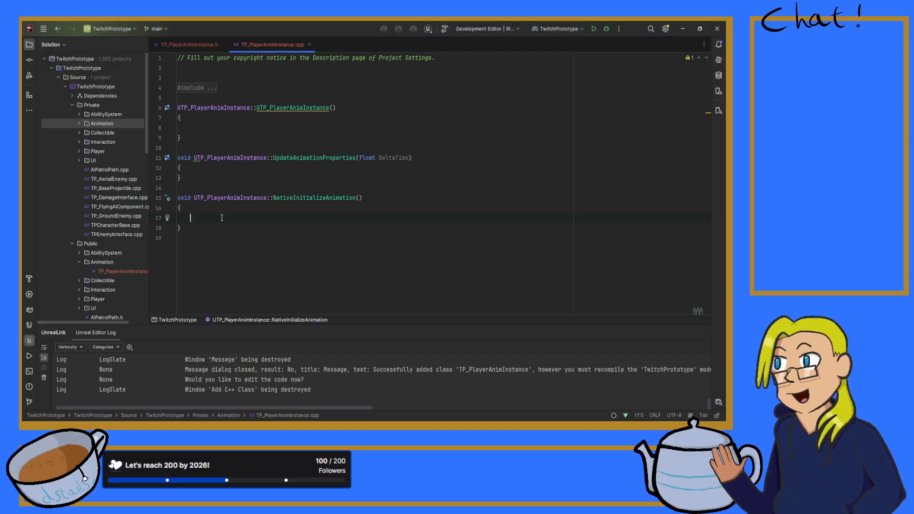
{"action": "type", "text": "playerCharacter"}
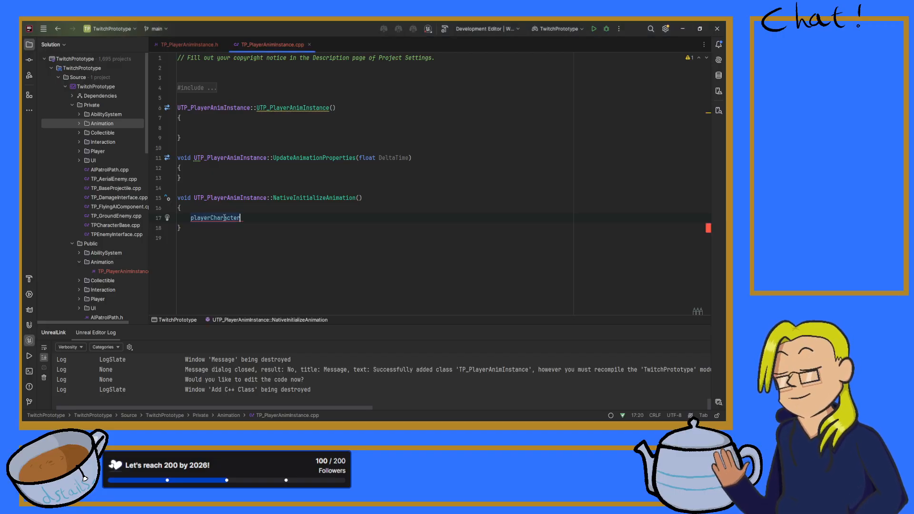
{"action": "type", "text": " = Cast<>"}
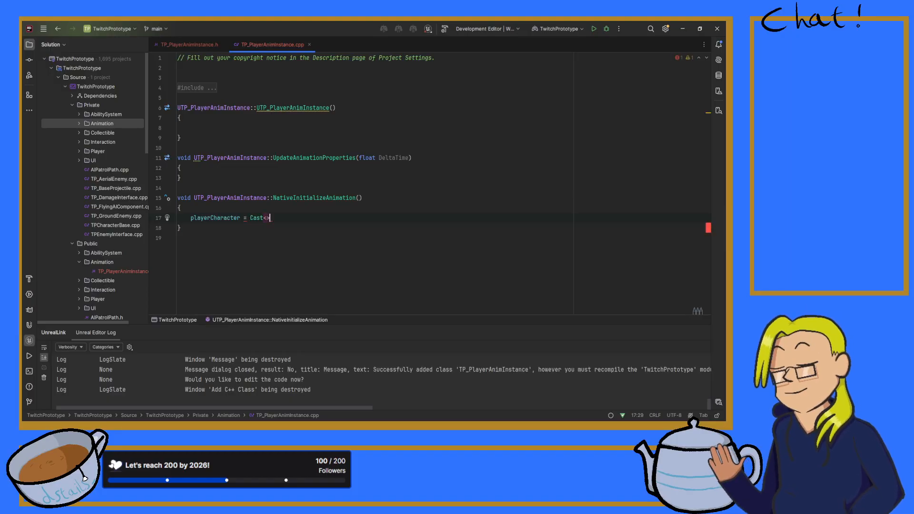
{"action": "key", "text": "Left"}
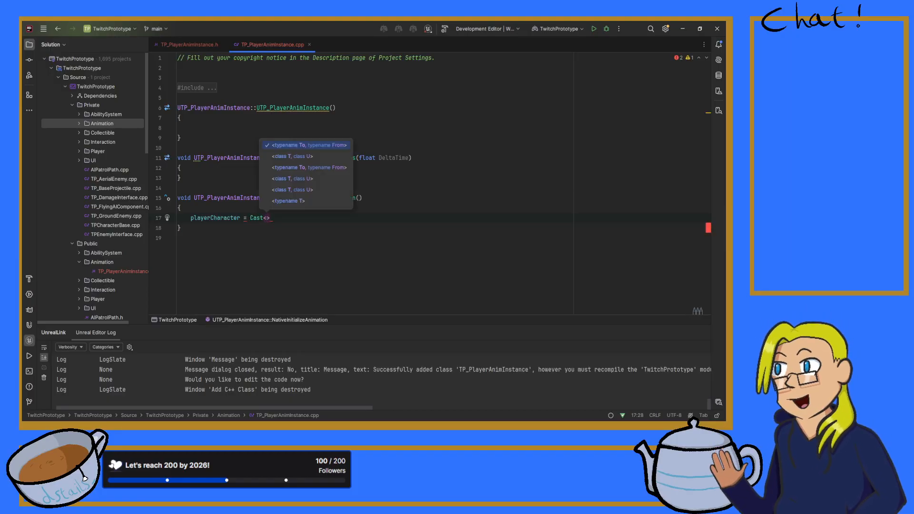
{"action": "type", "text": "ATP_PlayerCharacter"}
{"action": "key", "text": "Return"}
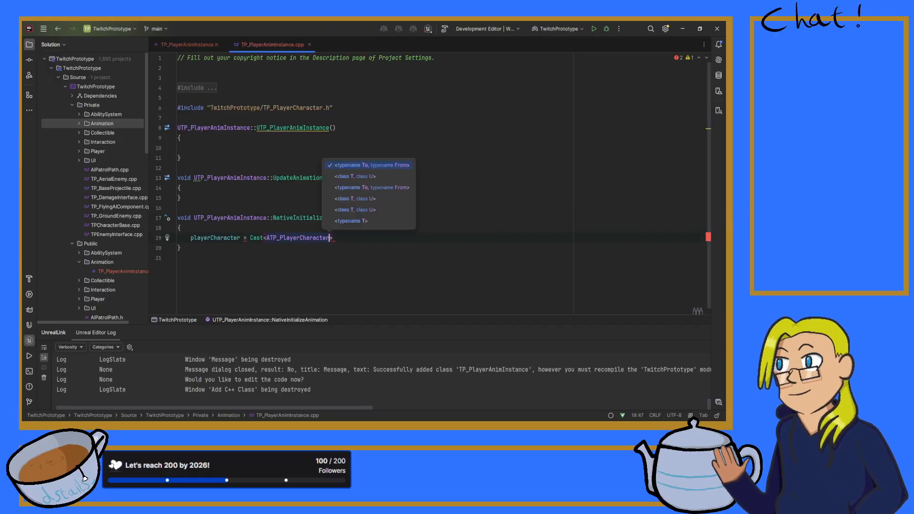
{"action": "key", "text": "Right"}
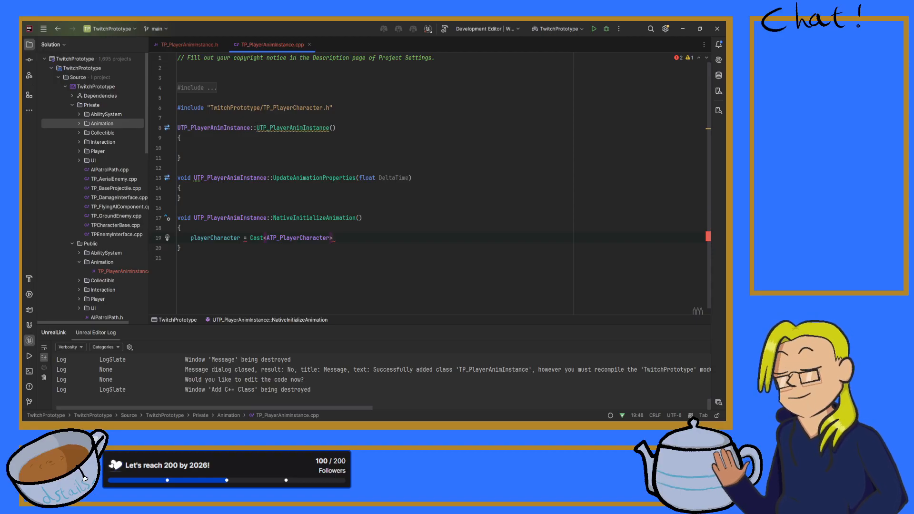
{"action": "type", "text": "(TryGetPawnOwner()"}
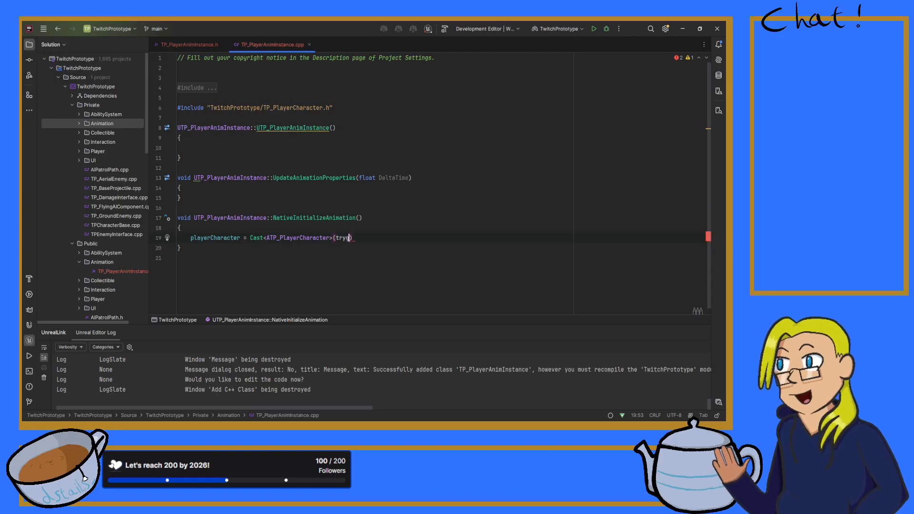
{"action": "type", "text": ");"}
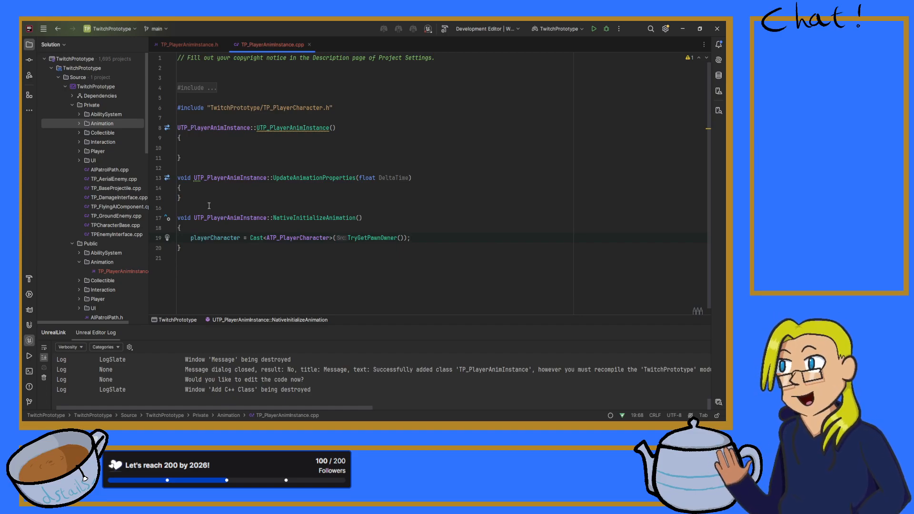
{"action": "key", "text": "alt+Tab"}
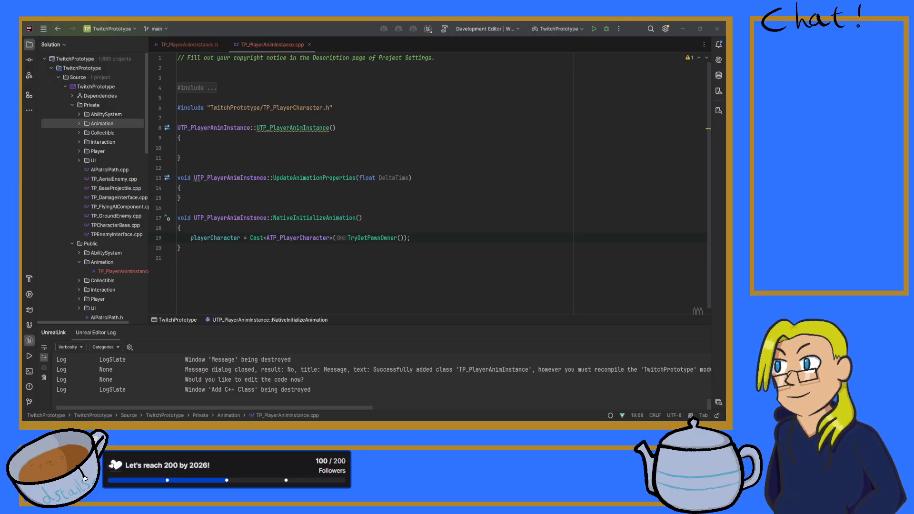
- In the UpdateAnimationProperties body, add an empty braced if(playerCharacter == nullptr) block
{"action": "left_click", "coordinate": [201, 187]}
{"action": "key", "text": "Return"}
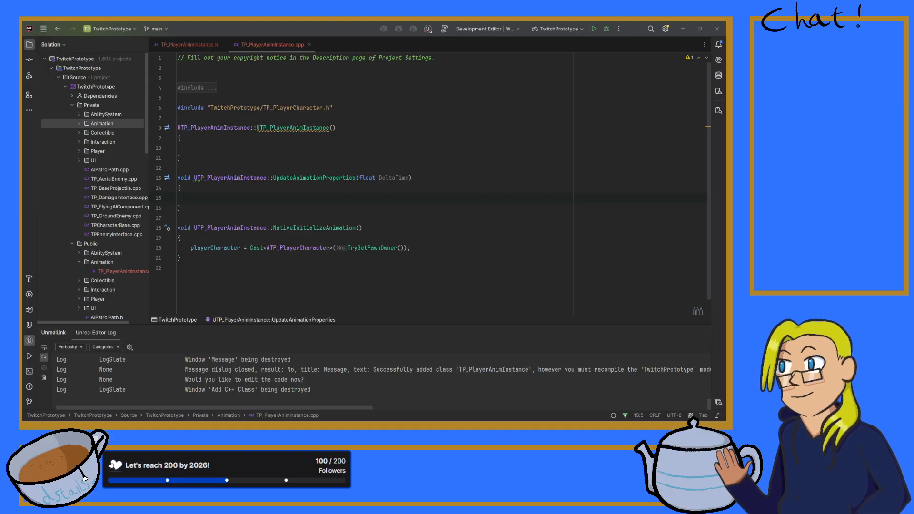
{"action": "left_click", "coordinate": [627, 30]}
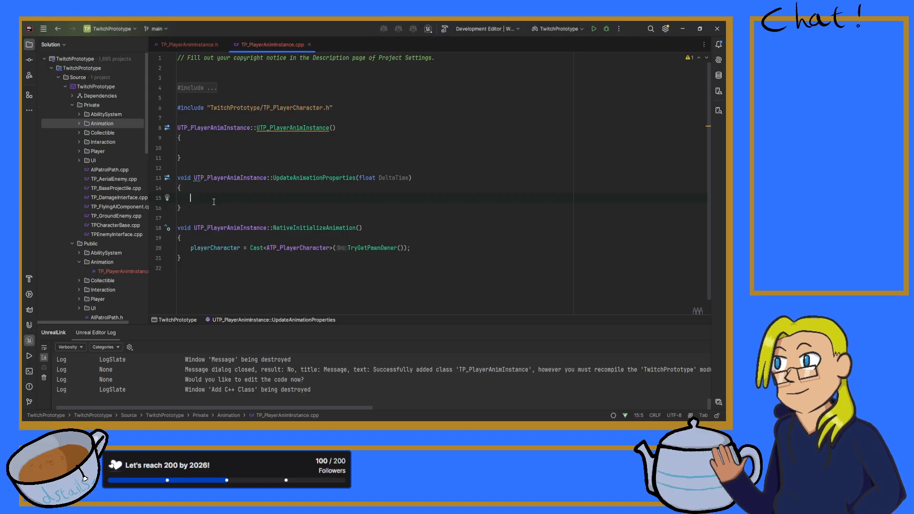
{"action": "type", "text": "if"}
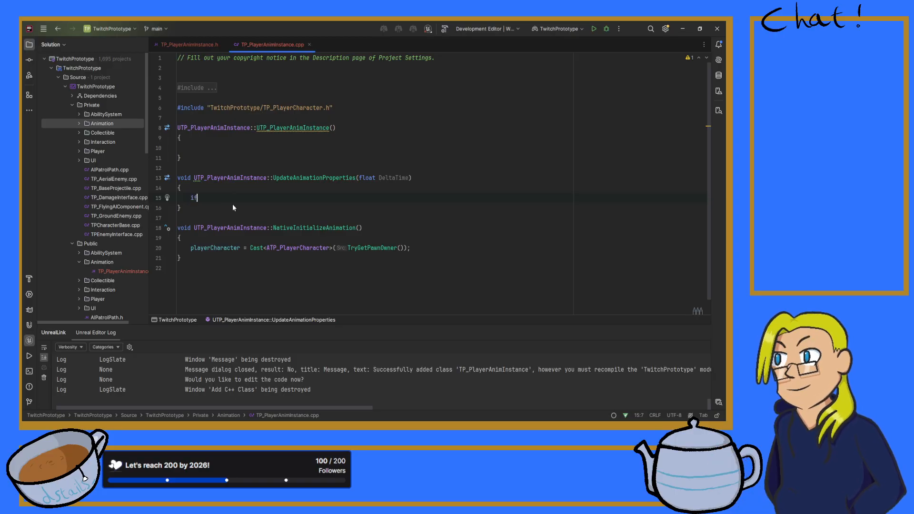
{"action": "type", "text": "(playerCharacter"}
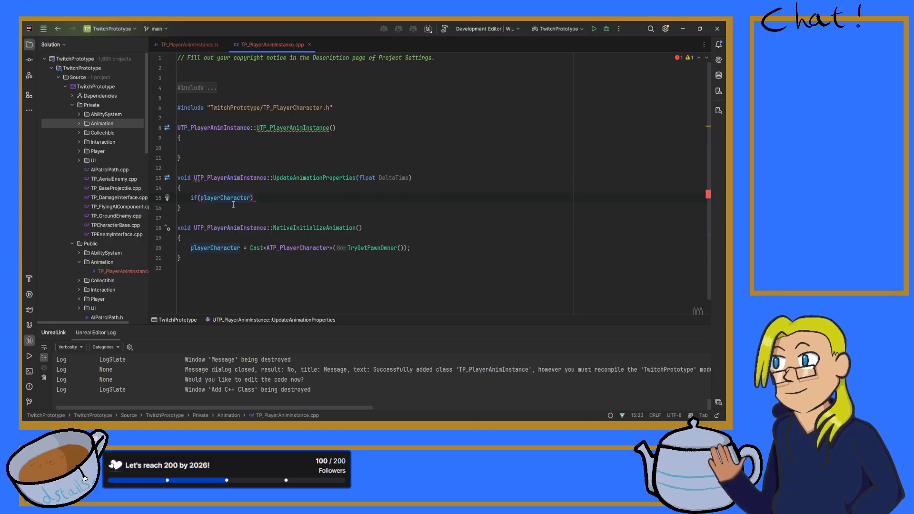
{"action": "type", "text": " == nullptr"}
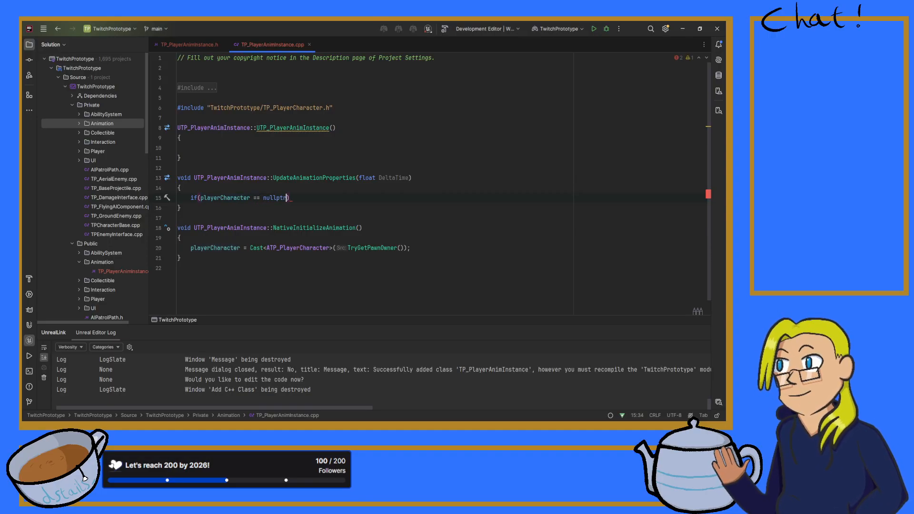
{"action": "key", "text": "Return"}
{"action": "type", "text": "{"}
{"action": "key", "text": "Return"}
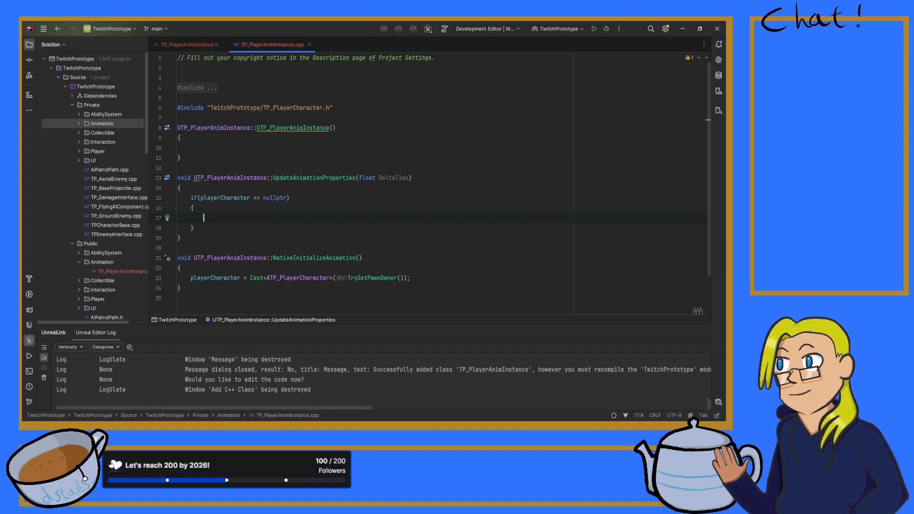
- Inside the nullptr check, write the assignment playerCharacter = Cast<ATP_PlayerCharacter>(TryGetPawnOwner());
{"action": "type", "text": "playerCharacter"}
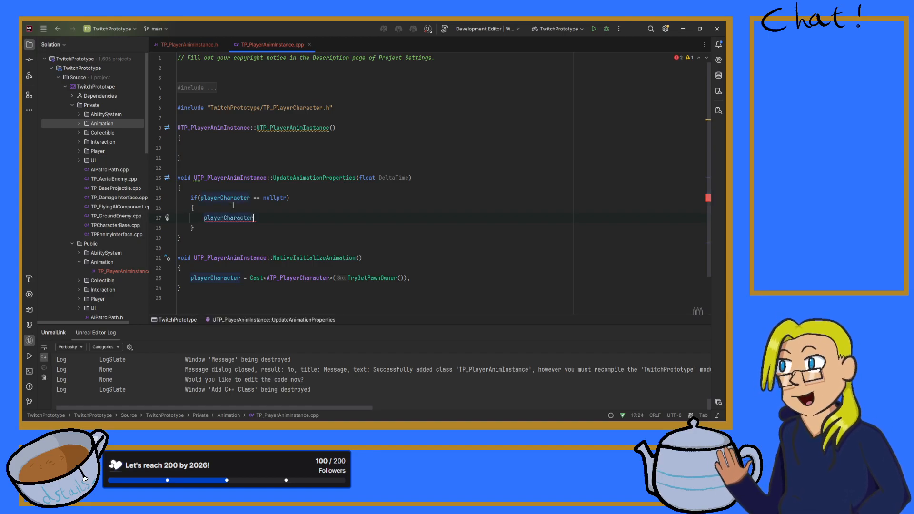
{"action": "type", "text": " = C"}
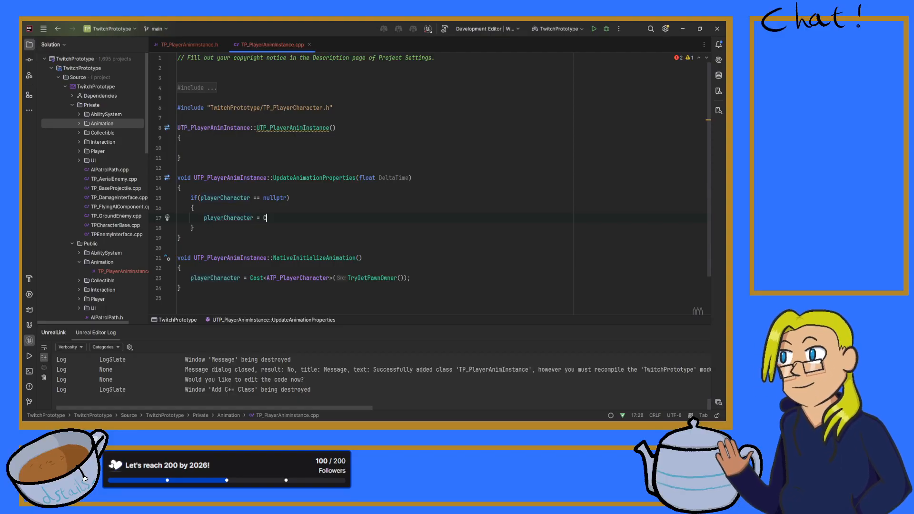
{"action": "type", "text": "ast<>"}
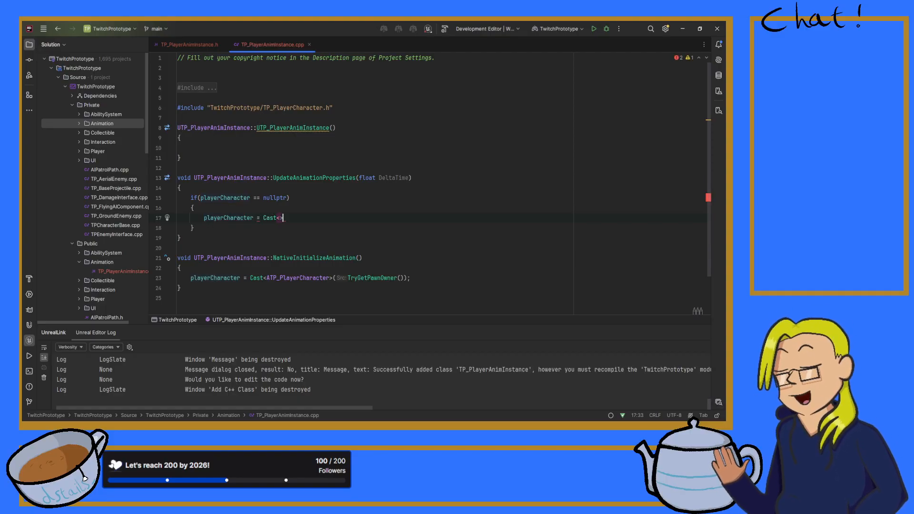
{"action": "key", "text": "Left"}
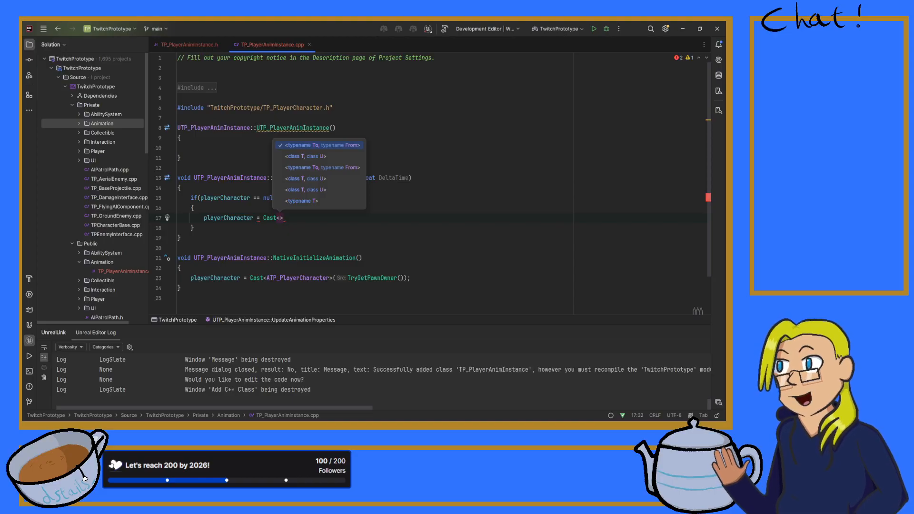
{"action": "type", "text": "A"}
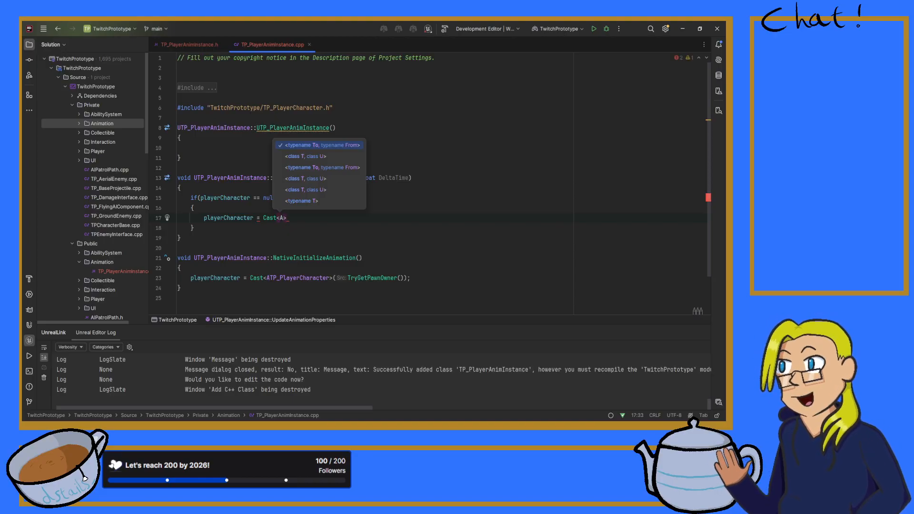
{"action": "key", "text": "Tab"}
{"action": "key", "text": "Right"}
{"action": "type", "text": "()"}
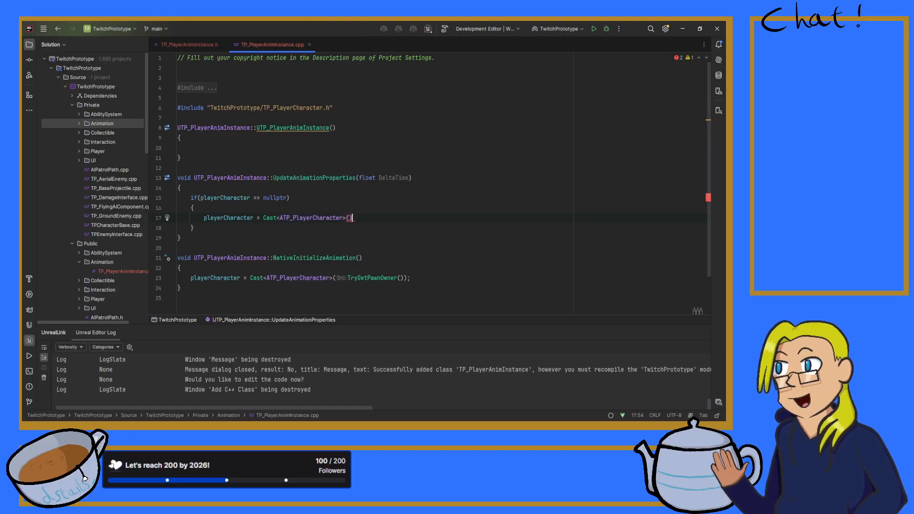
{"action": "type", "text": "TryGetPawnOwner()"}
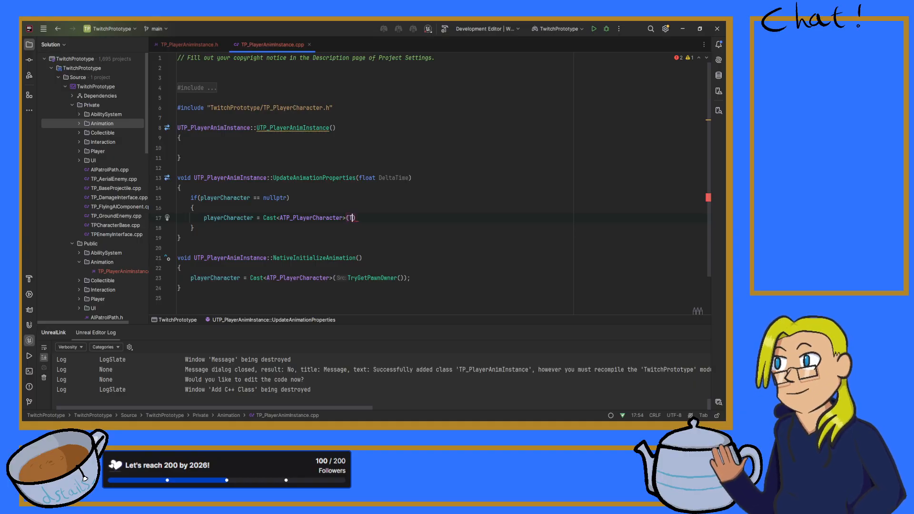
{"action": "type", "text": ");"}
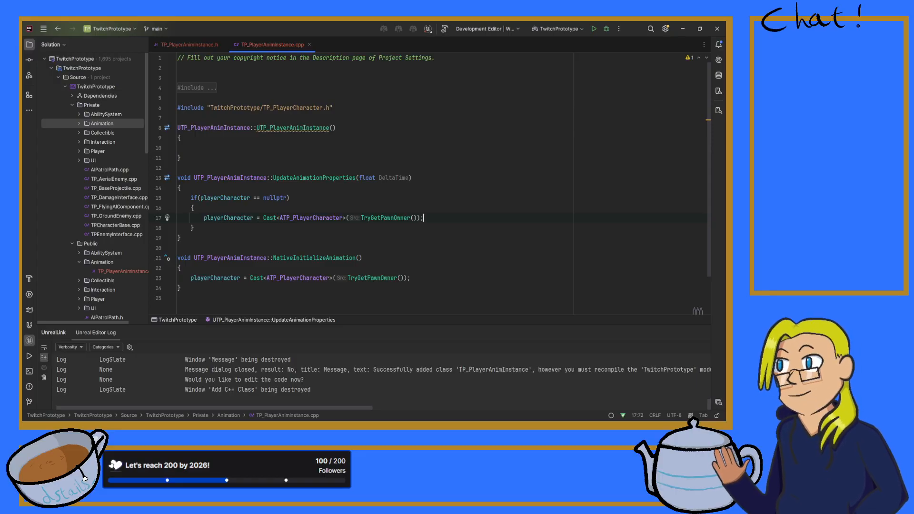
- Below the nullptr check in UpdateAnimationProperties, leave a blank line and add a braced if(playerCharacter) block
{"action": "key", "text": "Return"}
{"action": "key", "text": "Return"}
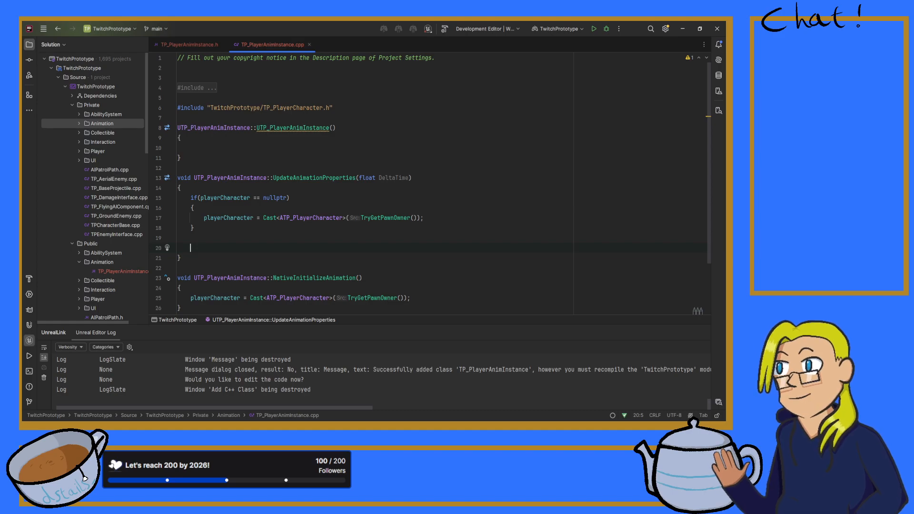
{"action": "type", "text": "if("}
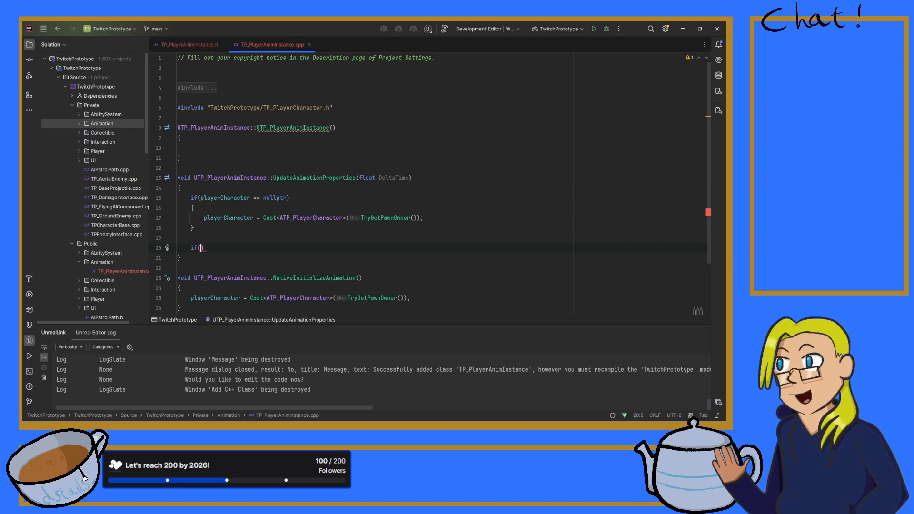
{"action": "type", "text": "playerCharacter"}
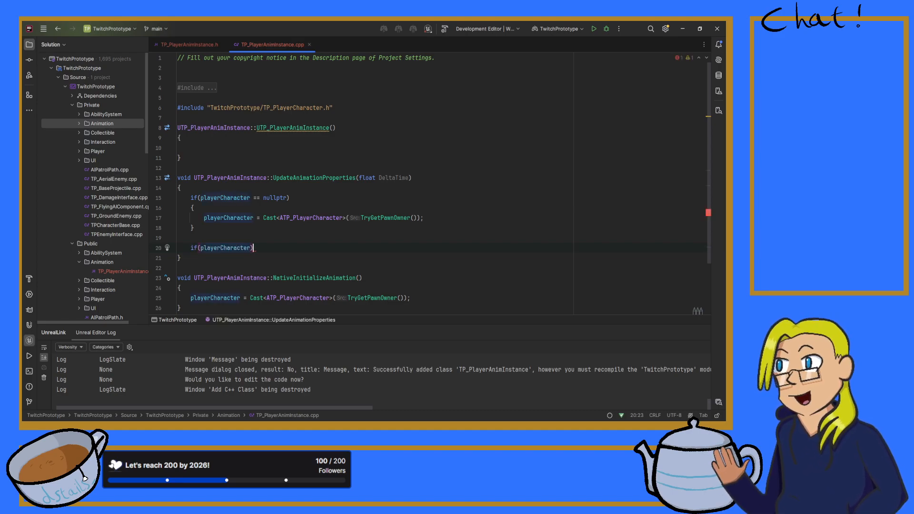
{"action": "type", "text": "{"}
{"action": "key", "text": "Return"}
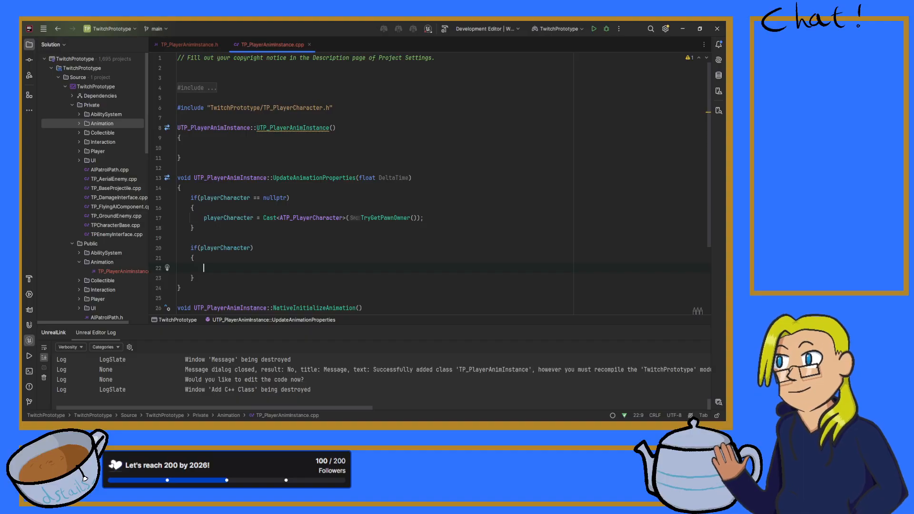
- Inside the if(playerCharacter) block, add the comment lines "//Do everything here" and "//Measure speed, velocity, etc. etc.", and run the project
{"action": "type", "text": "//D"}
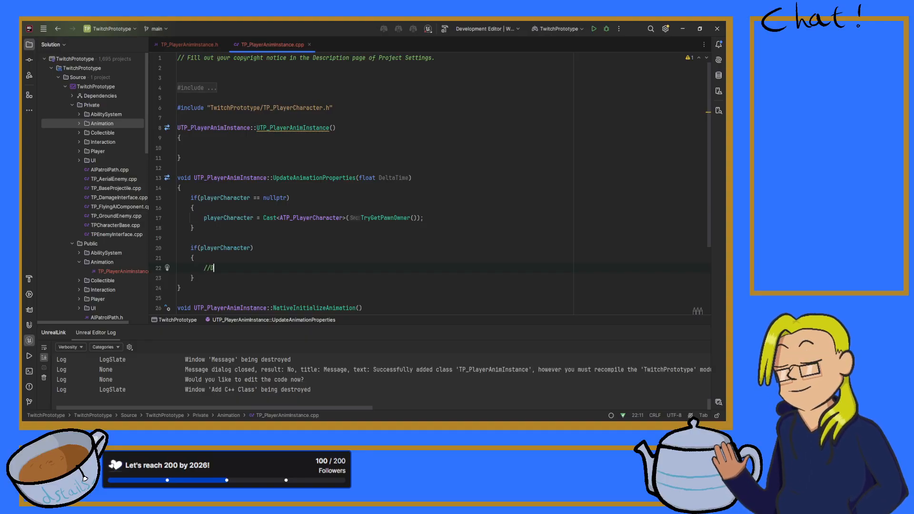
{"action": "type", "text": "o everything here"}
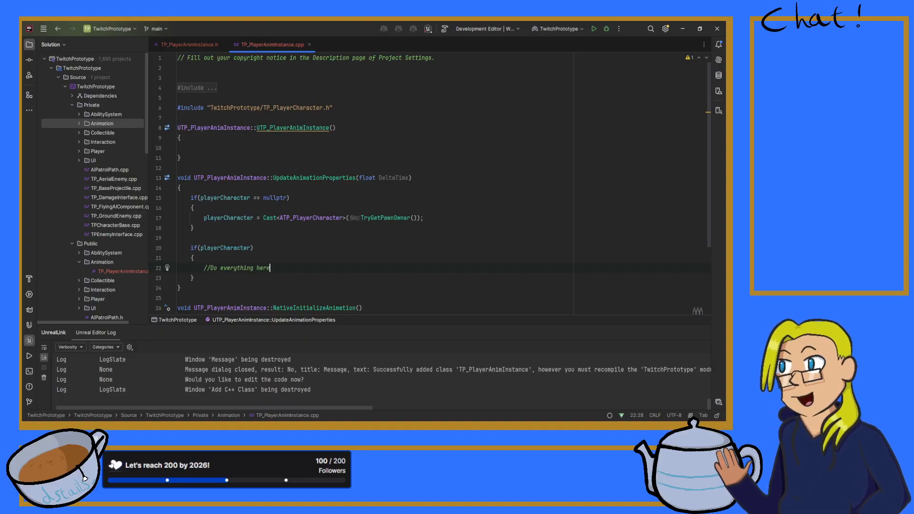
{"action": "key", "text": "Return"}
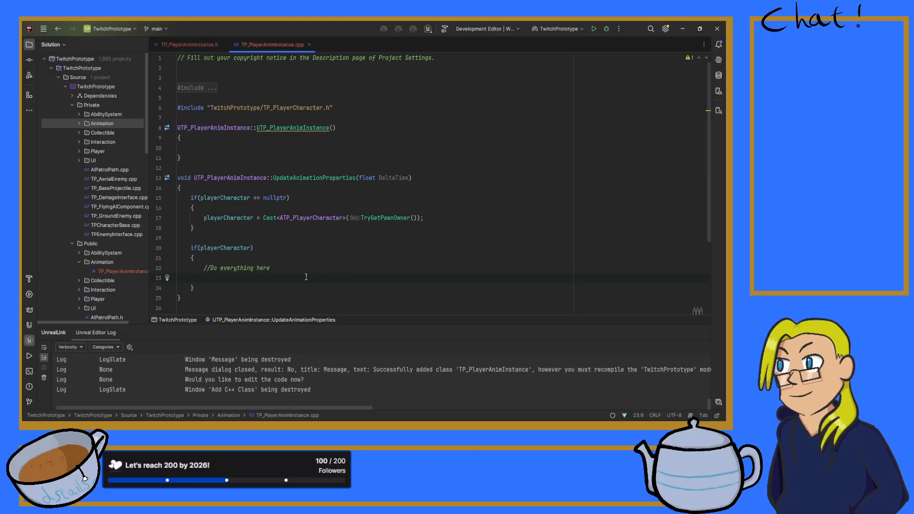
{"action": "type", "text": "// G"}
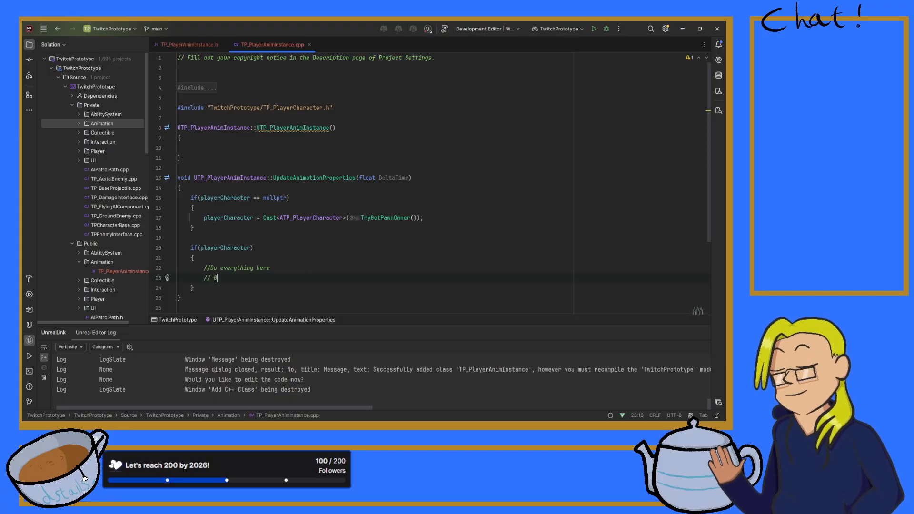
{"action": "key", "text": "BackSpace"}
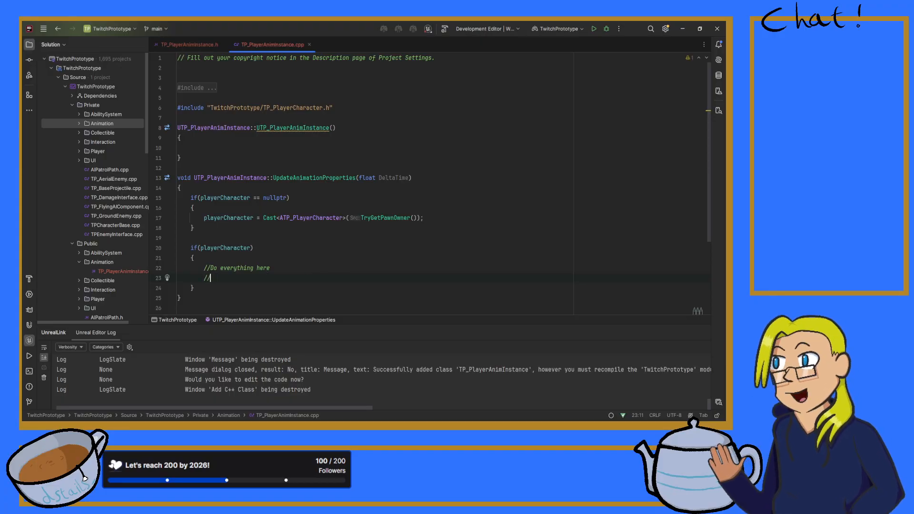
{"action": "type", "text": "Measur"}
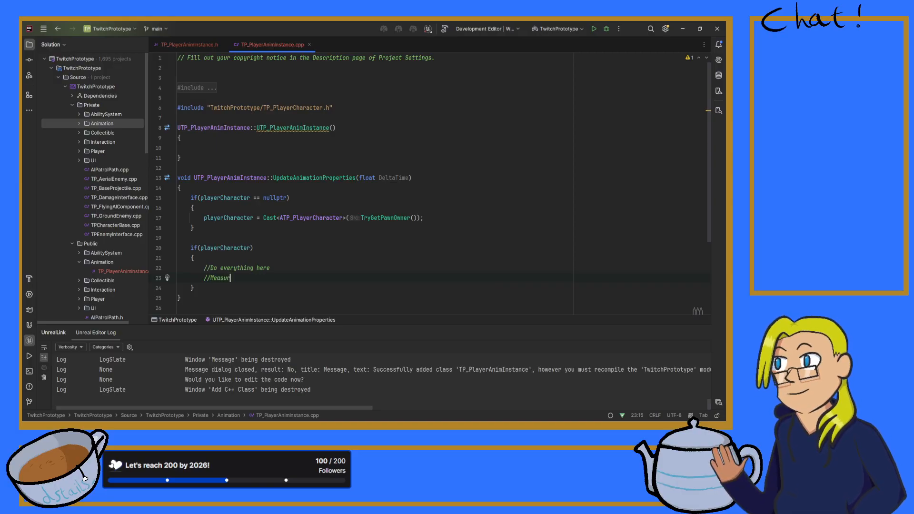
{"action": "type", "text": "e speed, v"}
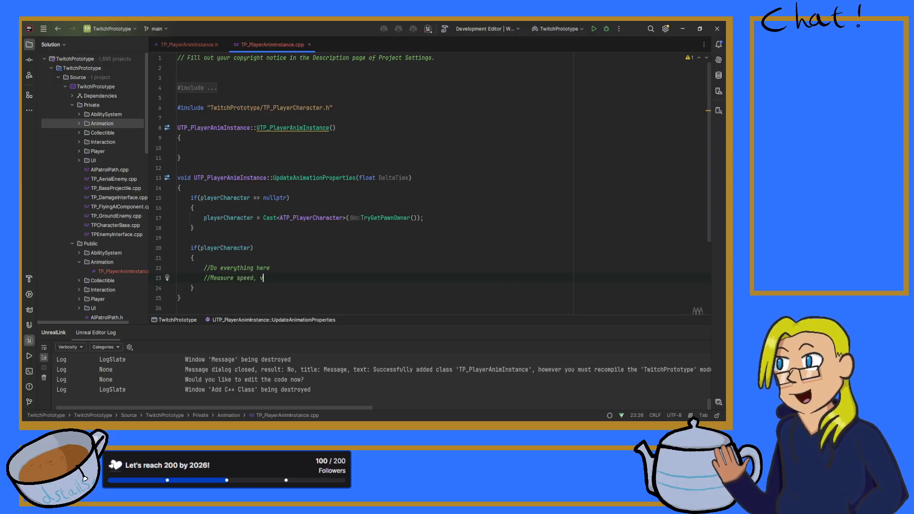
{"action": "type", "text": "elocity"}
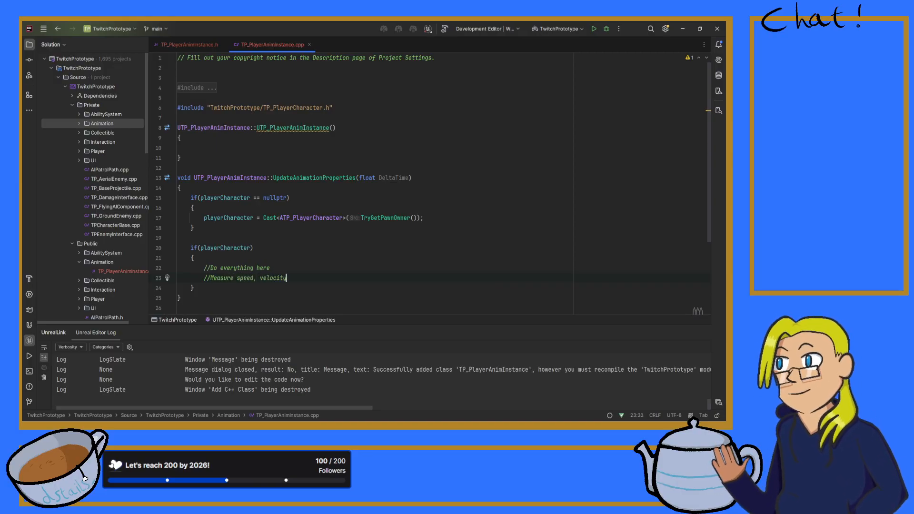
{"action": "type", "text": ", etc. etc."}
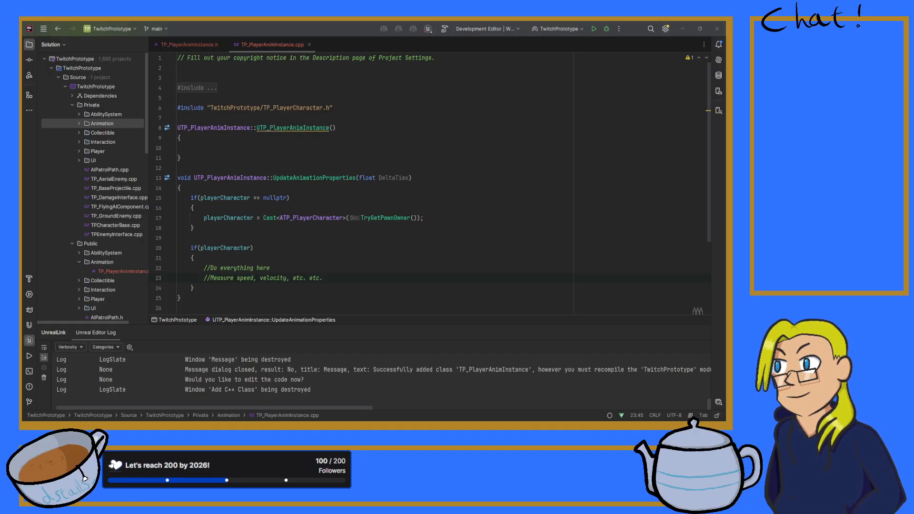
{"action": "left_click", "coordinate": [593, 29]}
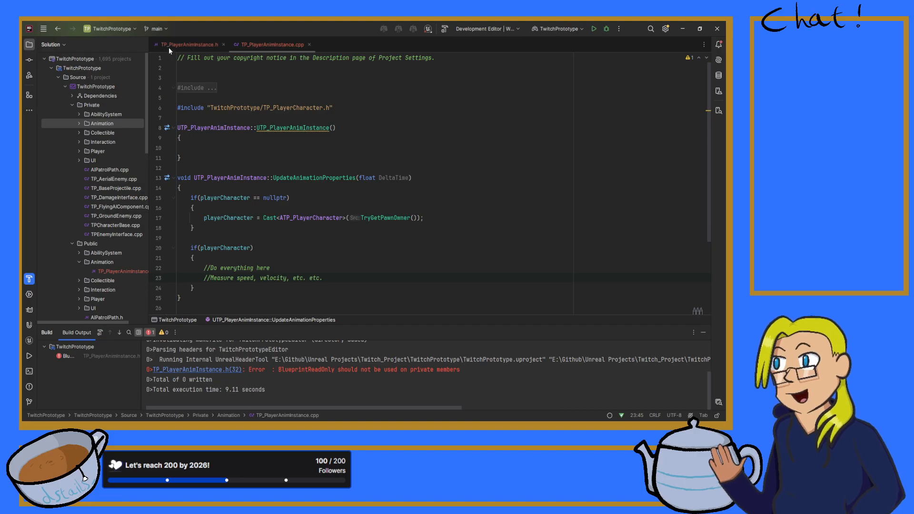
- Add meta = (AllowPrivateAccess = "true") to the playerCharacter UPROPERTY in TP_PlayerAnimInstance.h and run the project again
{"action": "left_click", "coordinate": [185, 44]}
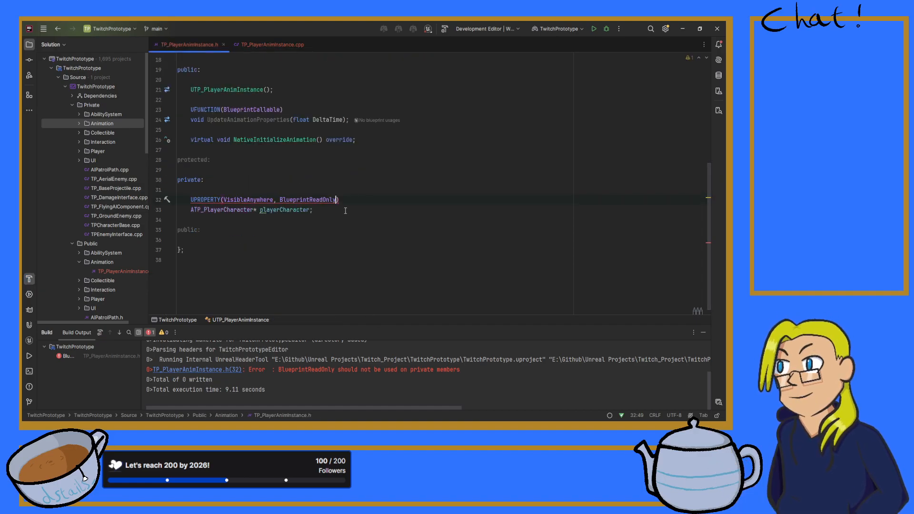
{"action": "type", "text": ", met"}
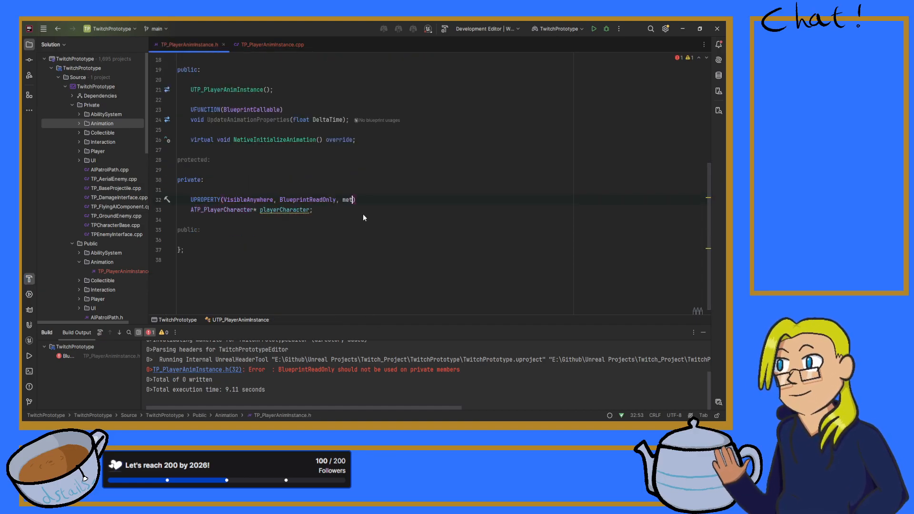
{"action": "type", "text": "a = (A"}
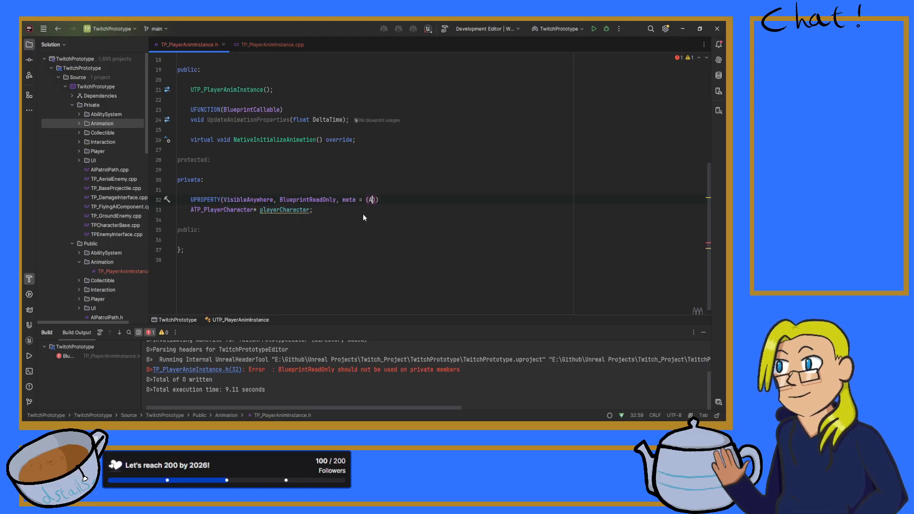
{"action": "type", "text": "llo"}
{"action": "type", "text": "wPrivateAccess "}
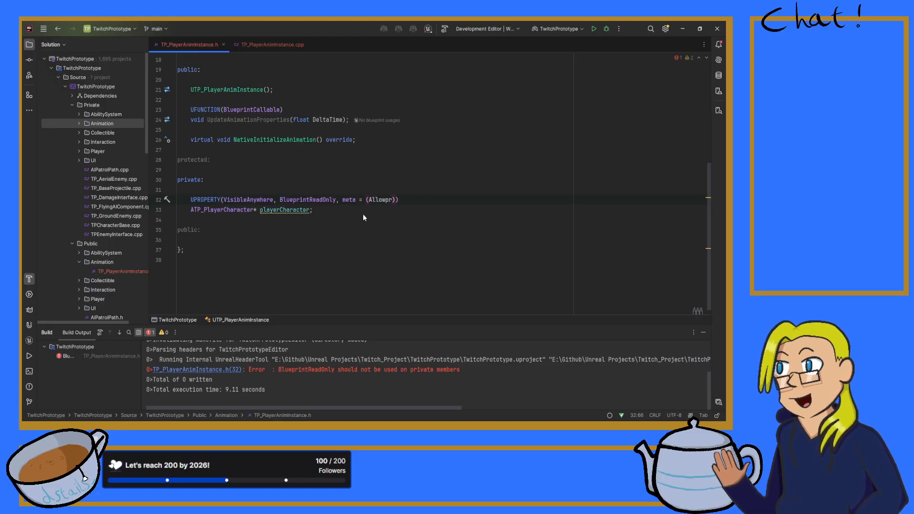
{"action": "type", "text": "= \"true"}
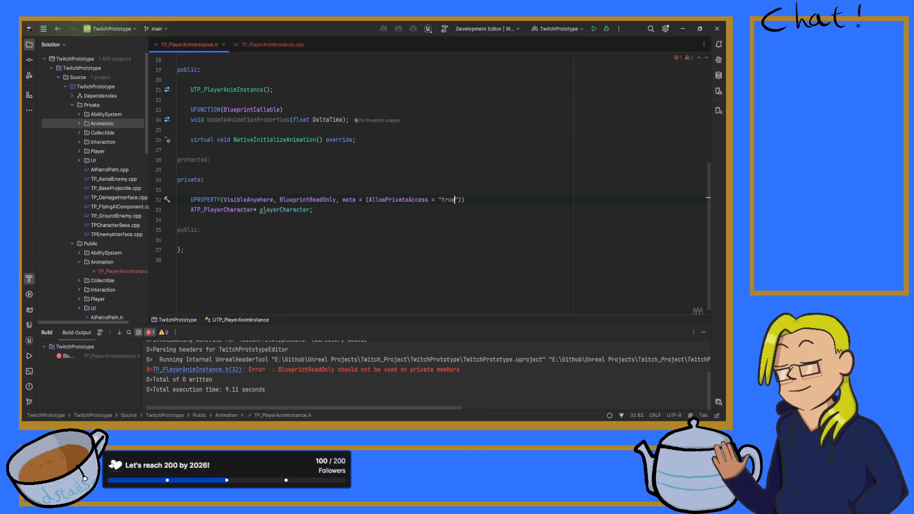
{"action": "type", "text": "\""}
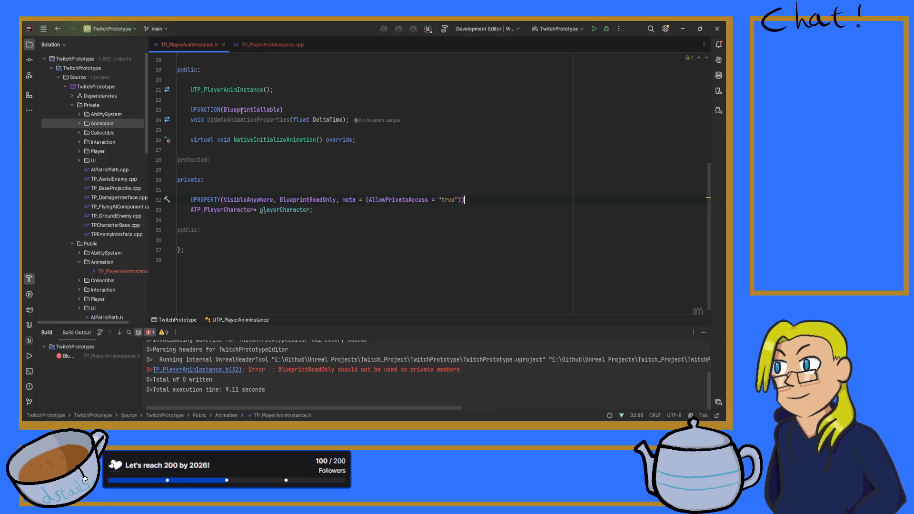
{"action": "left_click", "coordinate": [594, 29]}
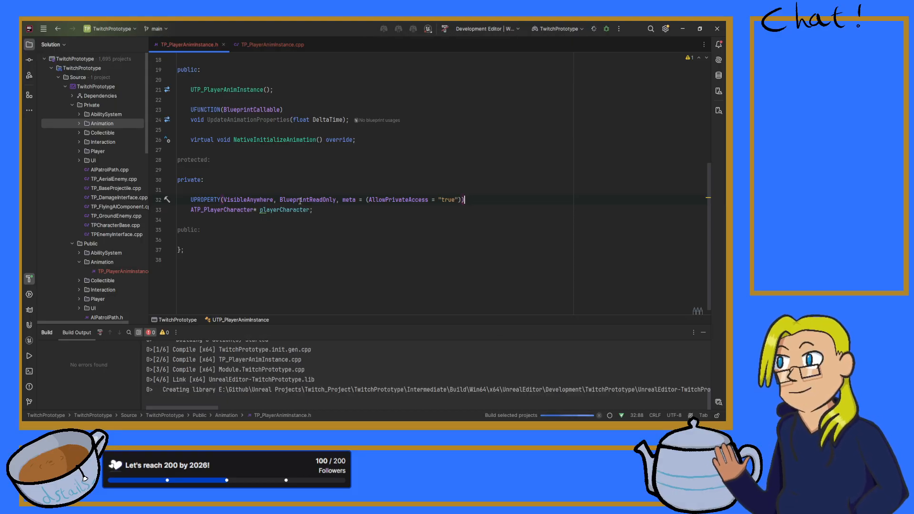
- Switch to Clip Studio Paint and handwrite "- GMTK Jam" below the Pirate Software Jam entry, adding further pencil marks beneath it
{"action": "scroll", "coordinate": [300, 201], "scroll_direction": "up", "scroll_amount": 2}
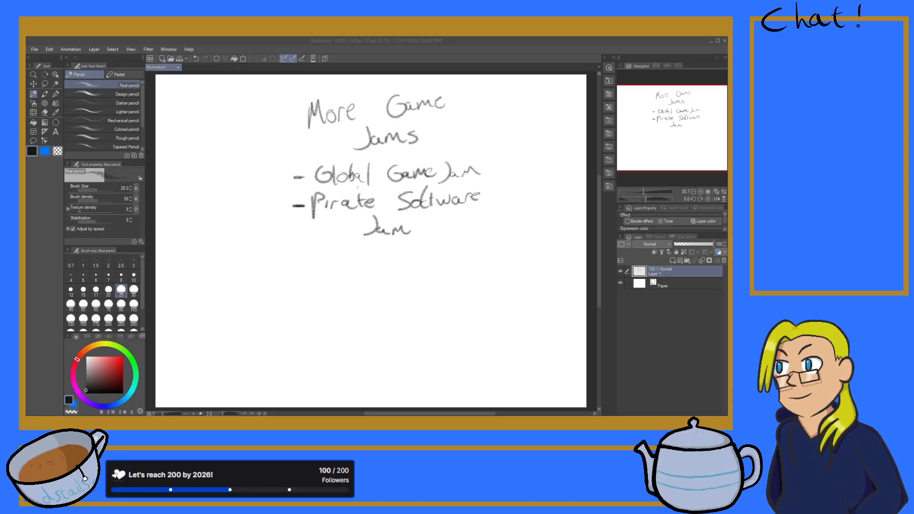
{"action": "left_click", "coordinate": [488, 376]}
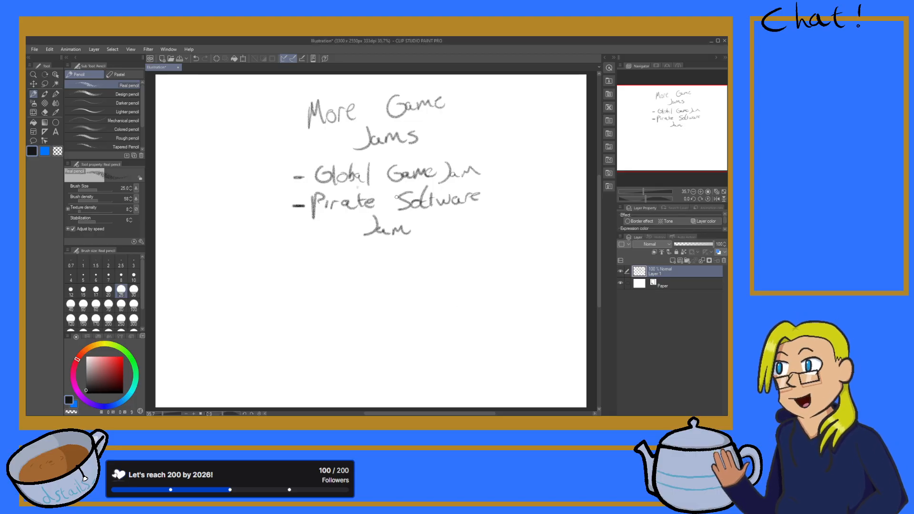
{"action": "scroll", "coordinate": [396, 196], "scroll_direction": "down", "scroll_amount": 1}
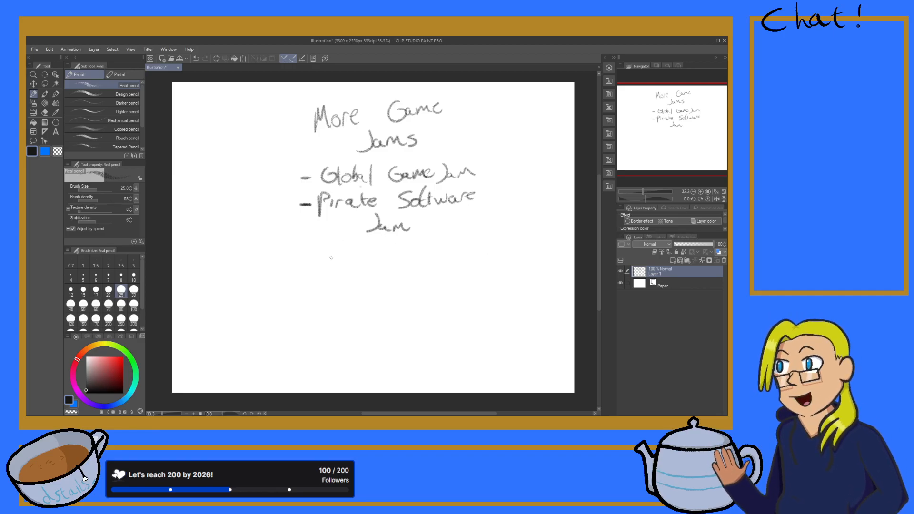
{"action": "left_click_drag", "start_coordinate": [303, 260], "coordinate": [344, 255]}
{"action": "mouse_move", "coordinate": [353, 266]}
{"action": "left_mouse_down"}
{"action": "mouse_move", "coordinate": [353, 240]}
{"action": "mouse_move", "coordinate": [372, 262]}
{"action": "left_mouse_up"}
{"action": "mouse_move", "coordinate": [360, 241]}
{"action": "left_mouse_down"}
{"action": "mouse_move", "coordinate": [382, 238]}
{"action": "mouse_move", "coordinate": [385, 261]}
{"action": "mouse_move", "coordinate": [390, 250]}
{"action": "left_mouse_up"}
{"action": "mouse_move", "coordinate": [391, 249]}
{"action": "left_mouse_down"}
{"action": "mouse_move", "coordinate": [411, 258]}
{"action": "mouse_move", "coordinate": [470, 246]}
{"action": "left_mouse_up"}
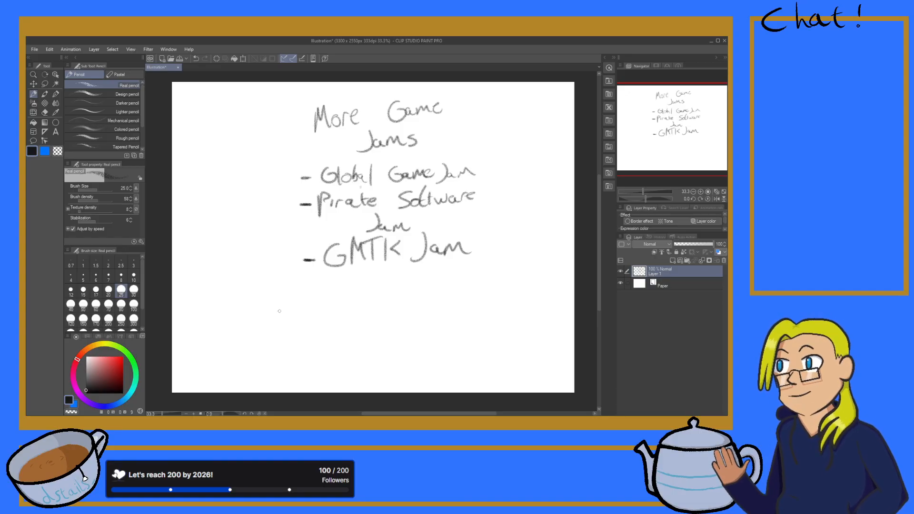
{"action": "mouse_move", "coordinate": [292, 314]}
{"action": "left_mouse_down"}
{"action": "mouse_move", "coordinate": [289, 298]}
{"action": "mouse_move", "coordinate": [319, 294]}
{"action": "mouse_move", "coordinate": [309, 297]}
{"action": "mouse_move", "coordinate": [335, 305]}
{"action": "mouse_move", "coordinate": [330, 294]}
{"action": "left_mouse_up"}
{"action": "left_click", "coordinate": [310, 325]}
{"action": "left_click", "coordinate": [333, 323]}
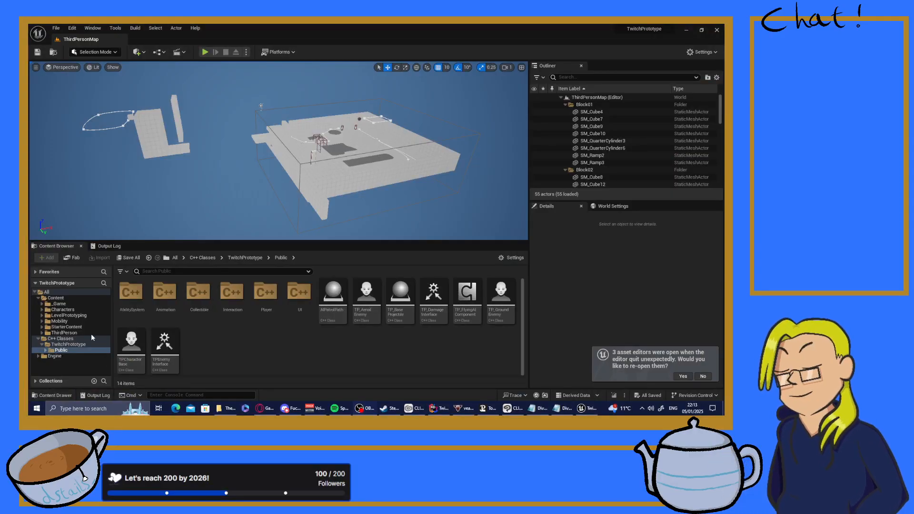
- Switch to Unreal Editor and reopen the previous asset editors, keeping only ABP_Manny and BP_Player docked in the main window
{"action": "left_click", "coordinate": [683, 377]}
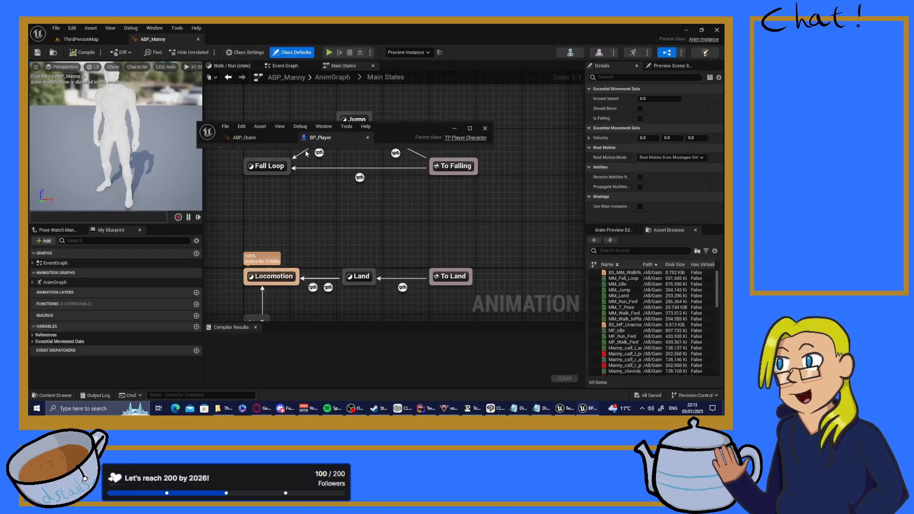
{"action": "left_click_drag", "start_coordinate": [241, 138], "coordinate": [234, 43]}
{"action": "left_click_drag", "start_coordinate": [256, 139], "coordinate": [321, 38]}
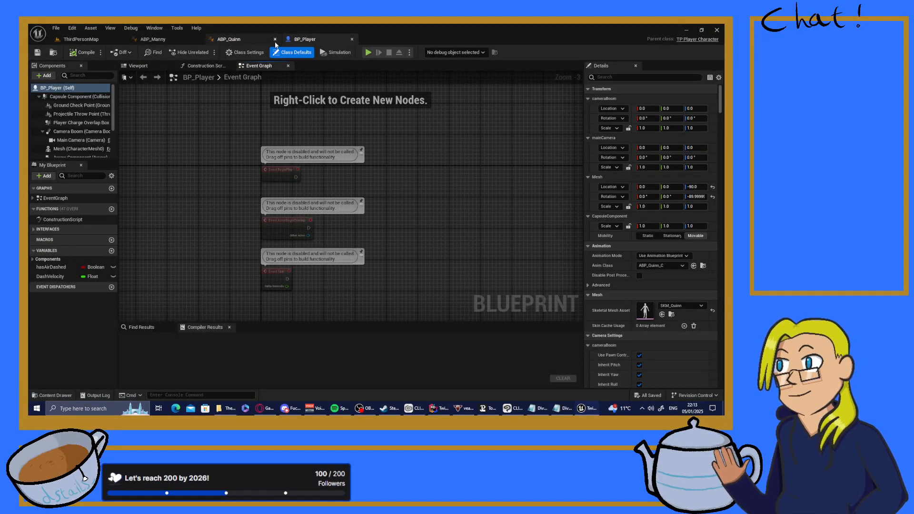
{"action": "left_click", "coordinate": [275, 39]}
- Examine ABP_Manny's Event Graph, from the Blueprint Update Animation event through the sequence's branches
{"action": "left_click", "coordinate": [168, 42]}
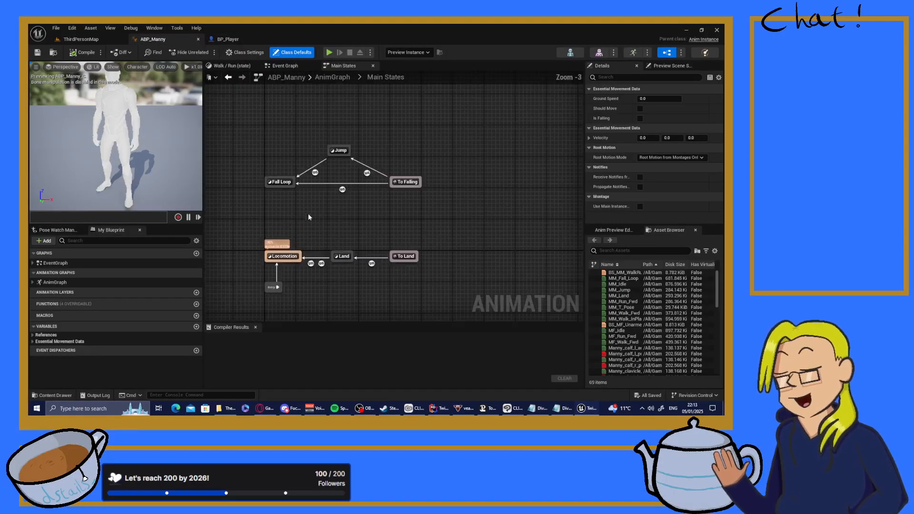
{"action": "left_click", "coordinate": [294, 67]}
{"action": "right_click_drag", "start_coordinate": [271, 190], "coordinate": [354, 205]}
{"action": "mouse_move", "coordinate": [421, 187]}
{"action": "right_mouse_down"}
{"action": "mouse_move", "coordinate": [233, 194]}
{"action": "mouse_move", "coordinate": [408, 180]}
{"action": "right_mouse_up"}
{"action": "scroll", "coordinate": [233, 195], "scroll_direction": "down", "scroll_amount": 1}
{"action": "scroll", "coordinate": [408, 180], "scroll_direction": "up", "scroll_amount": 2}
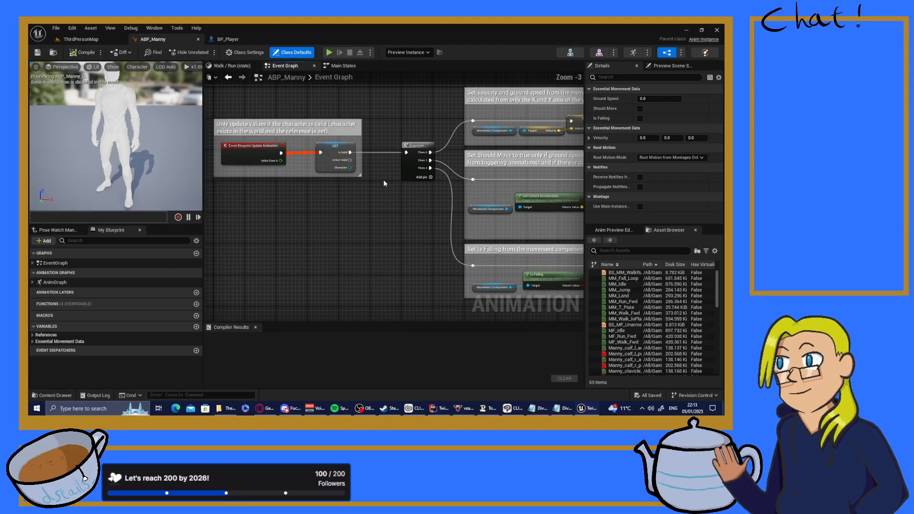
{"action": "right_click_drag", "start_coordinate": [360, 209], "coordinate": [241, 200]}
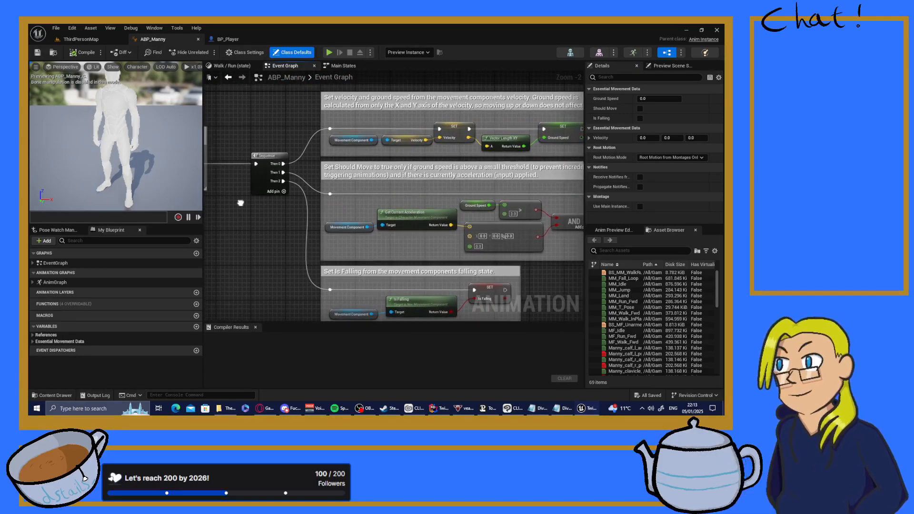
{"action": "right_click_drag", "start_coordinate": [499, 171], "coordinate": [436, 180]}
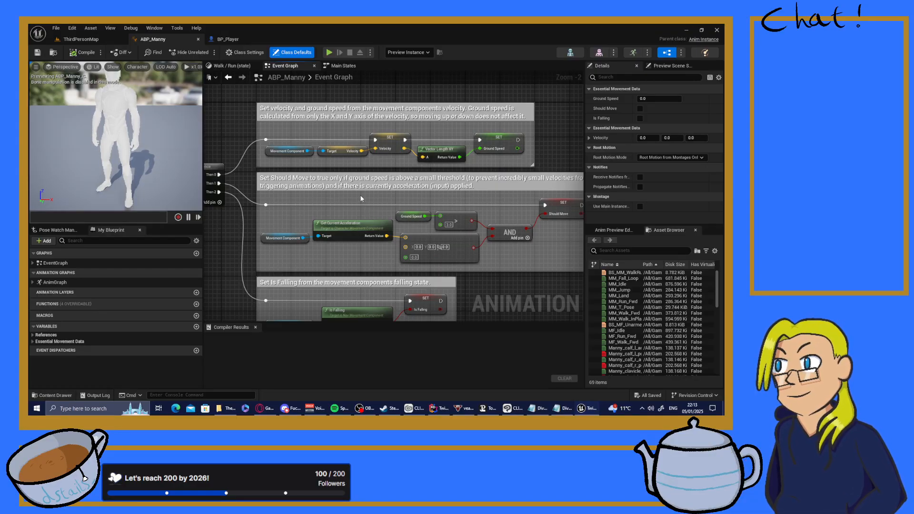
- Examine how the Event Graph's nodes calculate Velocity, Ground Speed, Should Move and Is Falling from the movement component
{"action": "mouse_move", "coordinate": [464, 162]}
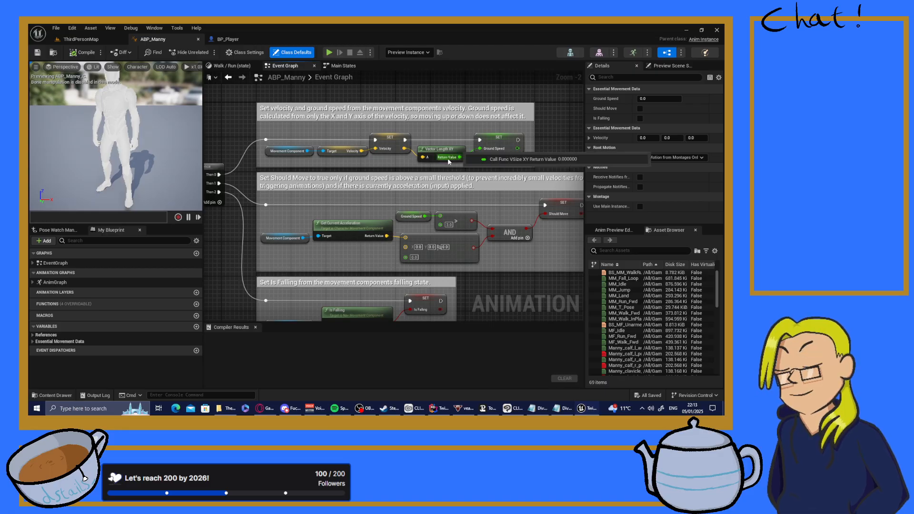
{"action": "right_click_drag", "start_coordinate": [404, 185], "coordinate": [402, 162]}
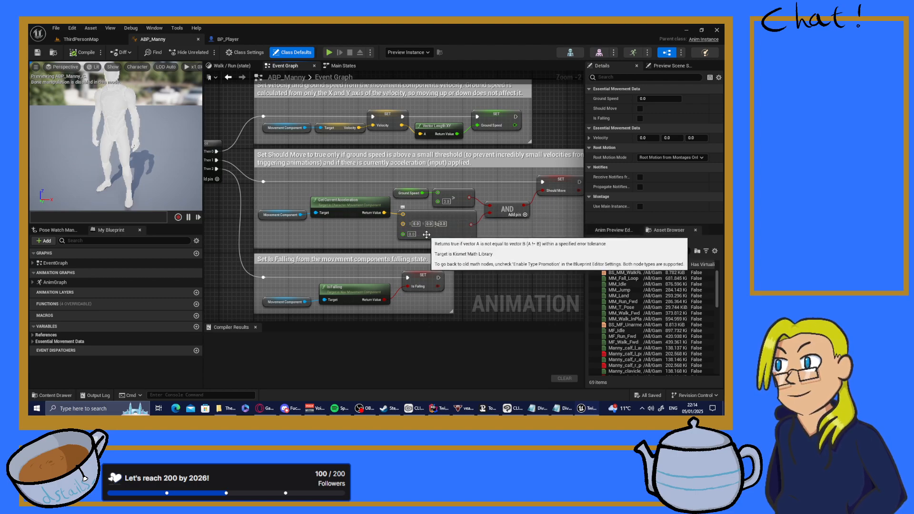
{"action": "left_click", "coordinate": [411, 234]}
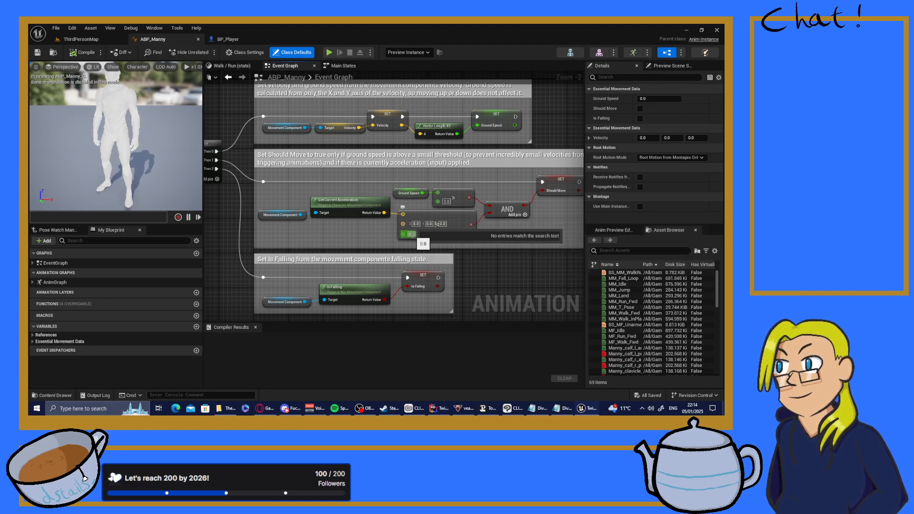
{"action": "right_click_drag", "start_coordinate": [528, 239], "coordinate": [464, 243]}
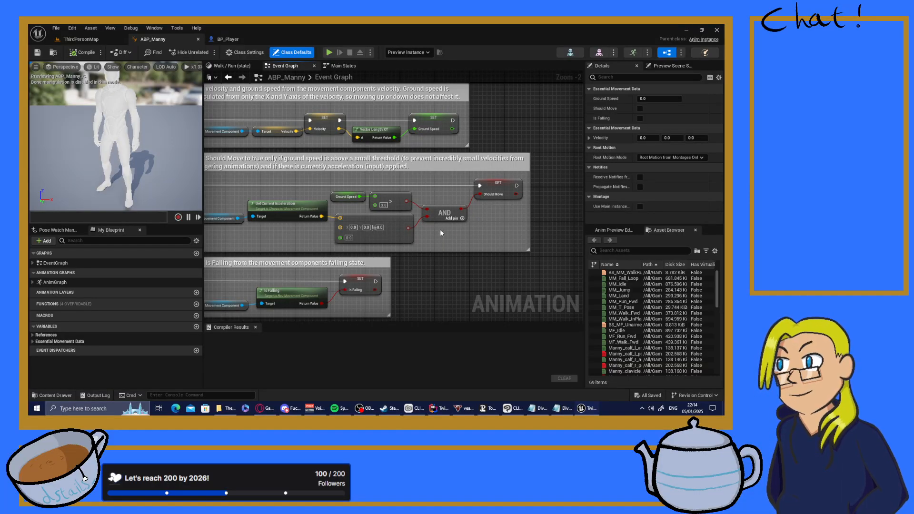
{"action": "right_click_drag", "start_coordinate": [448, 253], "coordinate": [562, 204]}
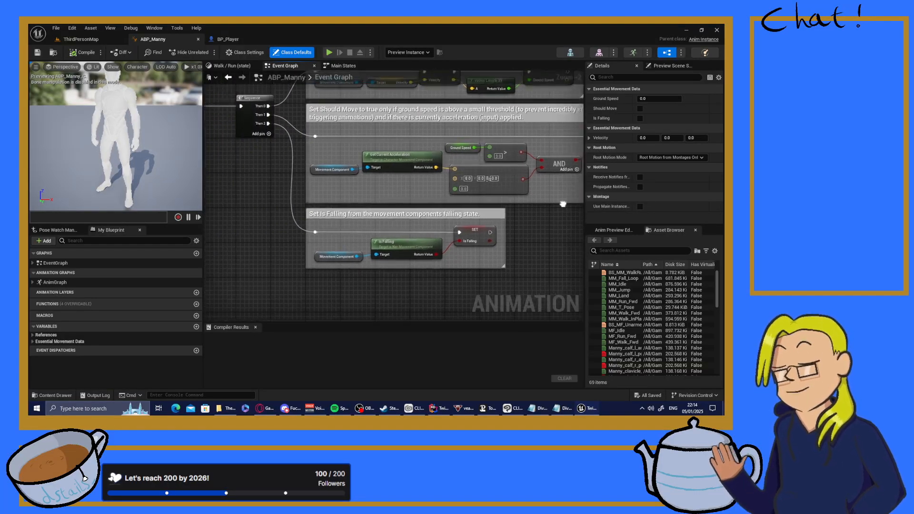
{"action": "right_click_drag", "start_coordinate": [449, 237], "coordinate": [410, 275]}
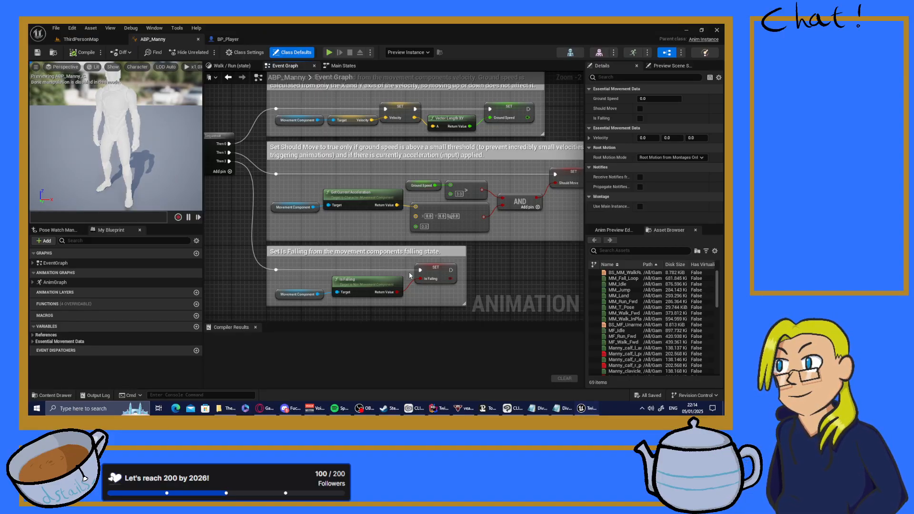
{"action": "right_click_drag", "start_coordinate": [375, 154], "coordinate": [368, 184]}
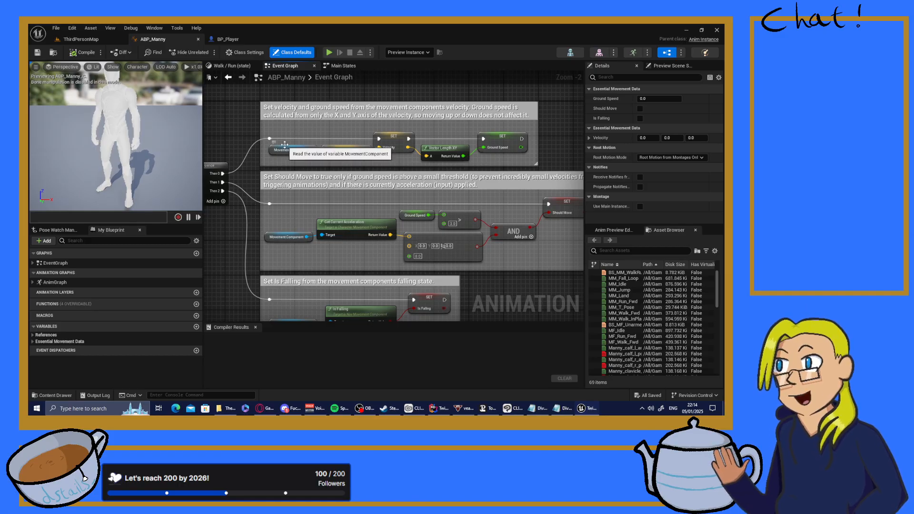
- Examine how ABP_Manny's Event Graph sets the character and movement component references at initialization and uses them for velocity and ground speed
{"action": "right_click_drag", "start_coordinate": [239, 204], "coordinate": [455, 294]}
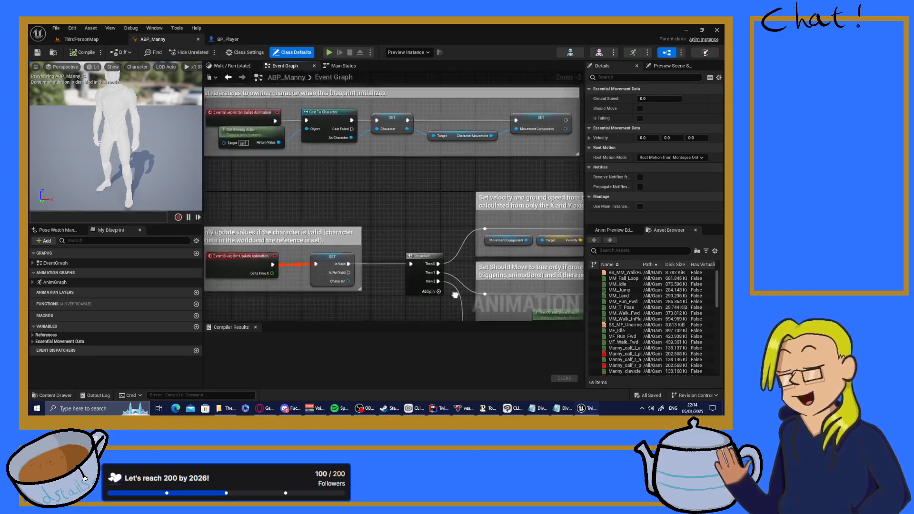
{"action": "scroll", "coordinate": [320, 210], "scroll_direction": "down", "scroll_amount": 2}
{"action": "scroll", "coordinate": [317, 210], "scroll_direction": "up", "scroll_amount": 2}
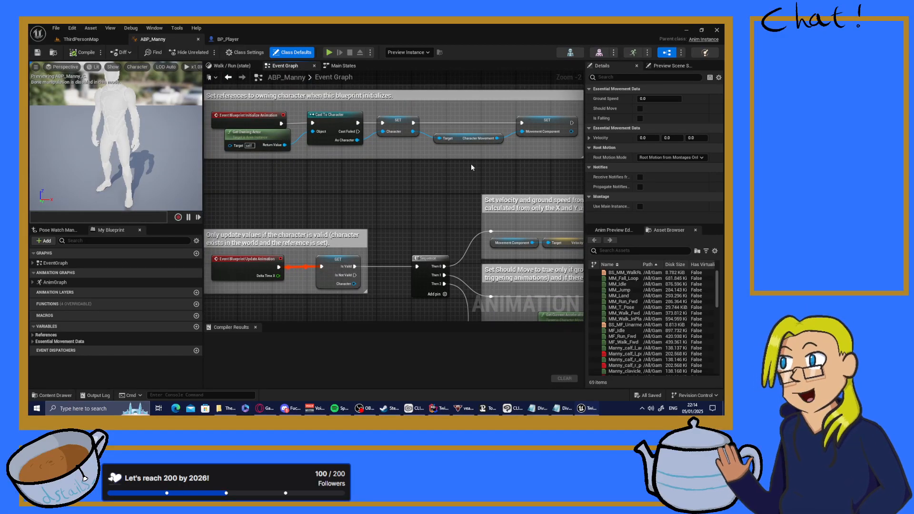
{"action": "right_click_drag", "start_coordinate": [471, 168], "coordinate": [445, 188]}
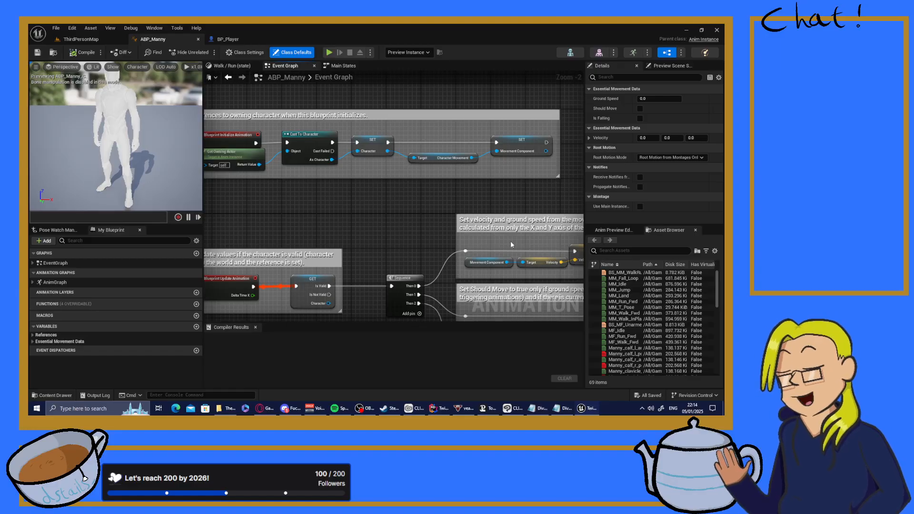
{"action": "right_click_drag", "start_coordinate": [548, 282], "coordinate": [384, 246]}
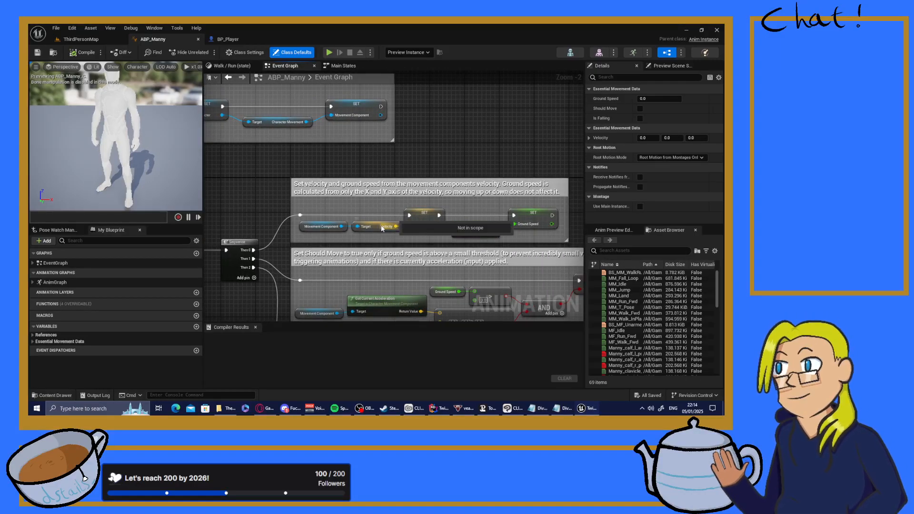
{"action": "right_click_drag", "start_coordinate": [429, 216], "coordinate": [363, 219]}
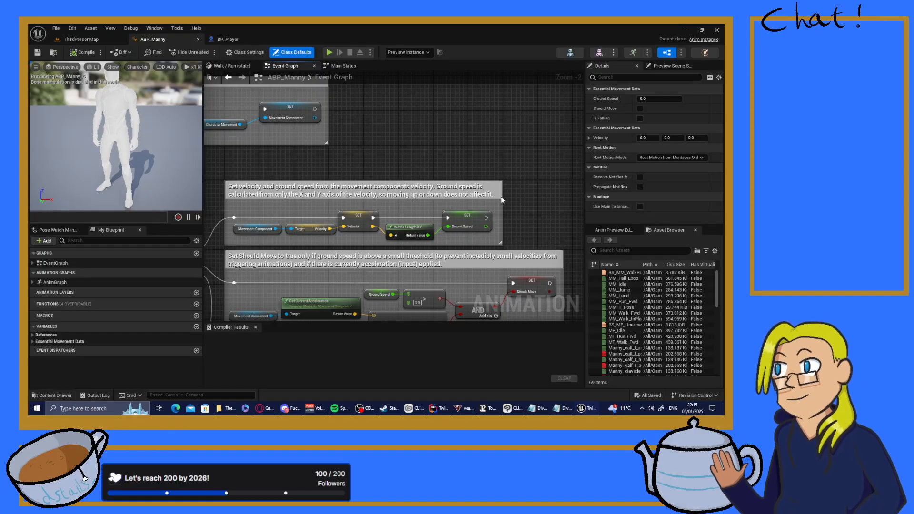
{"action": "right_click_drag", "start_coordinate": [495, 209], "coordinate": [517, 140]}
{"action": "right_click_drag", "start_coordinate": [310, 236], "coordinate": [532, 220]}
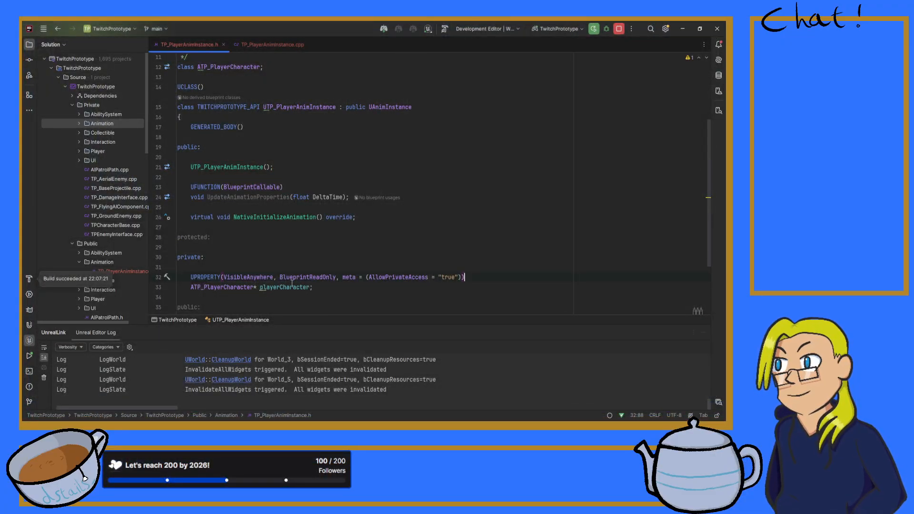
- Switch to Rider, make room below playerCharacter in TP_PlayerAnimInstance.h and copy its UPROPERTY line
{"action": "scroll", "coordinate": [310, 202], "scroll_direction": "up", "scroll_amount": 1}
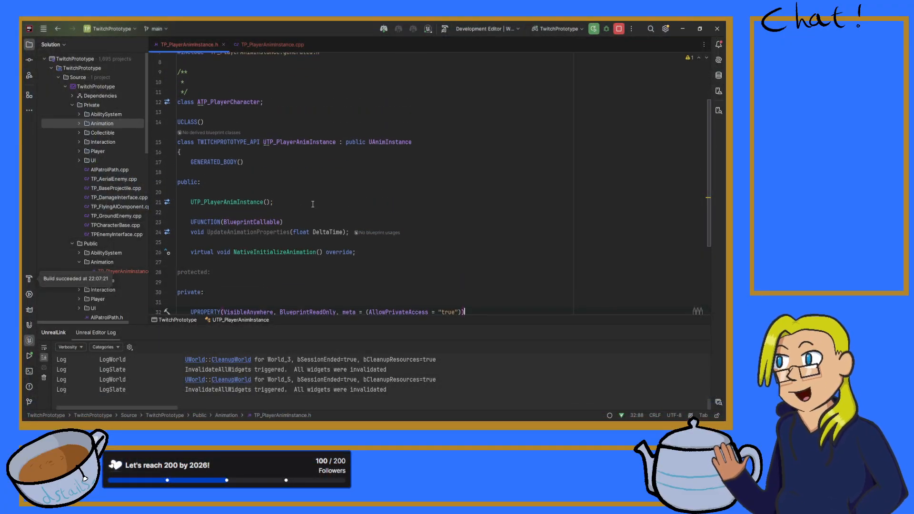
{"action": "scroll", "coordinate": [267, 195], "scroll_direction": "down", "scroll_amount": 4}
{"action": "left_click", "coordinate": [331, 206]}
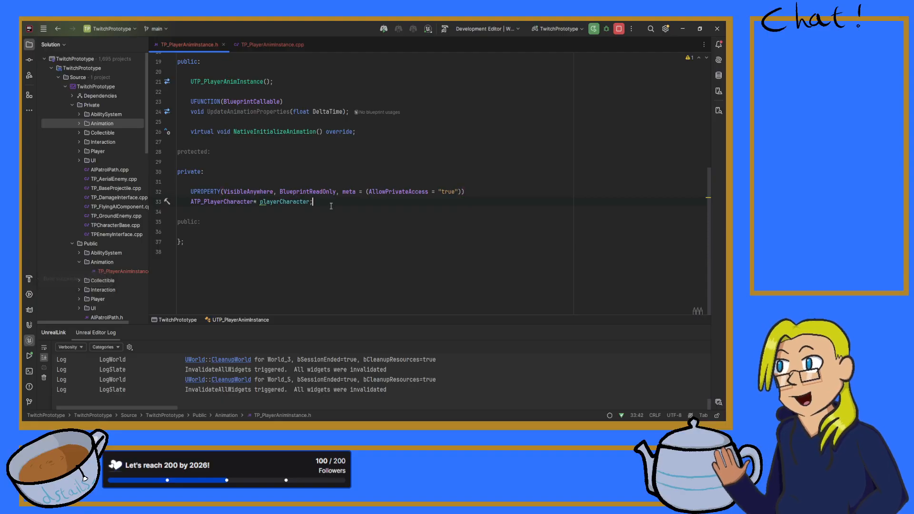
{"action": "key", "text": "Return"}
{"action": "key", "text": "Return"}
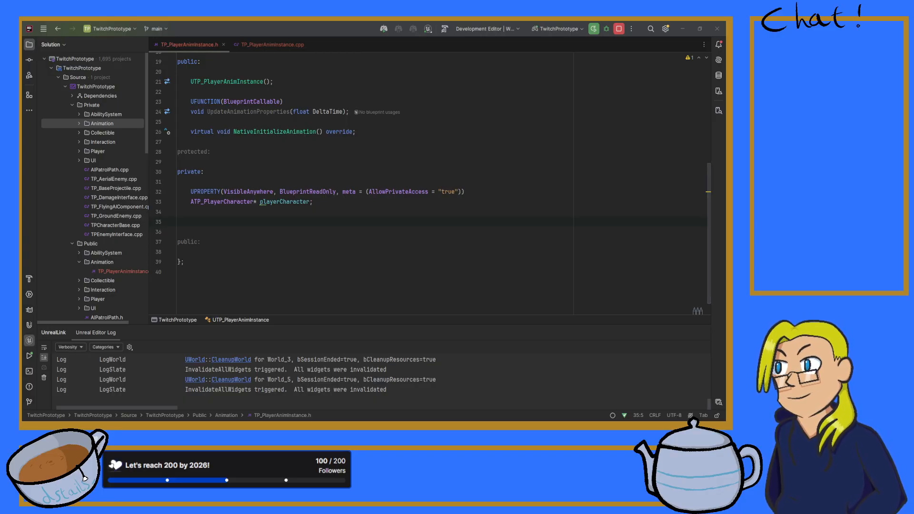
{"action": "key", "text": "alt+Tab"}
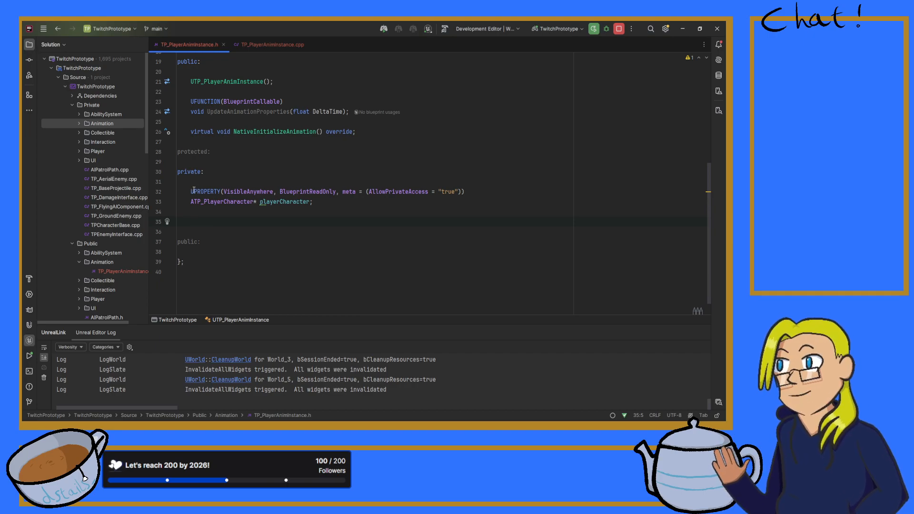
{"action": "key", "text": "shift+End"}
{"action": "key", "text": "ctrl+c"}
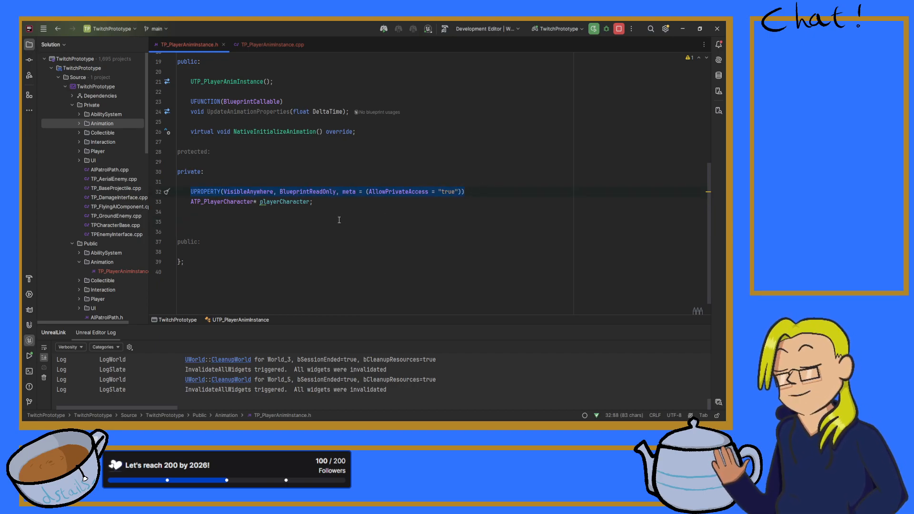
{"action": "key", "text": "alt+Tab"}
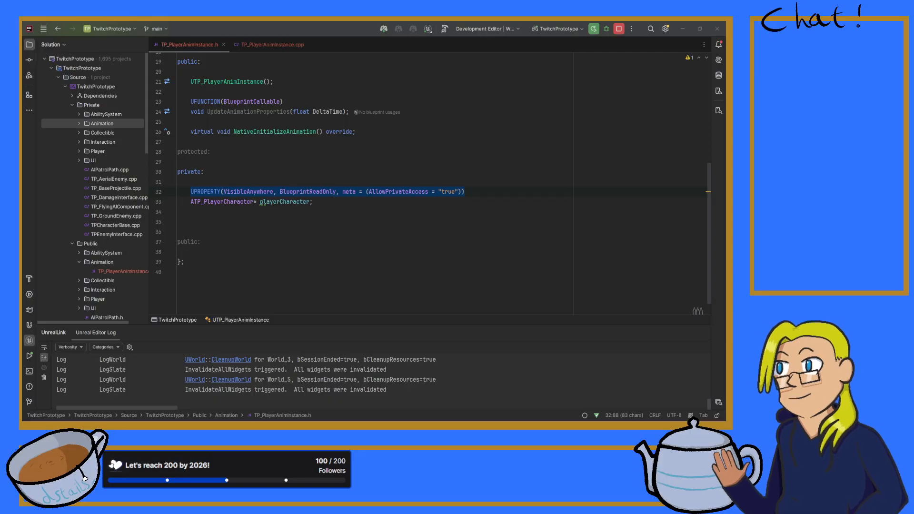
- Declare float groundSpeed below playerCharacter, preceded by UPROPERTY(VisibleAnywhere, BlueprintReadOnly, meta = (AllowPrivateAccess = "true"))
{"action": "left_click", "coordinate": [229, 224]}
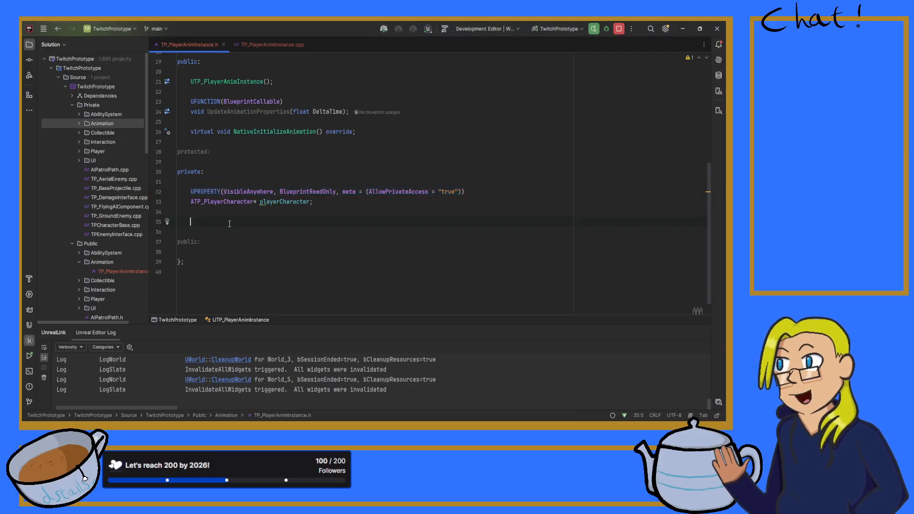
{"action": "key", "text": "ctrl+v"}
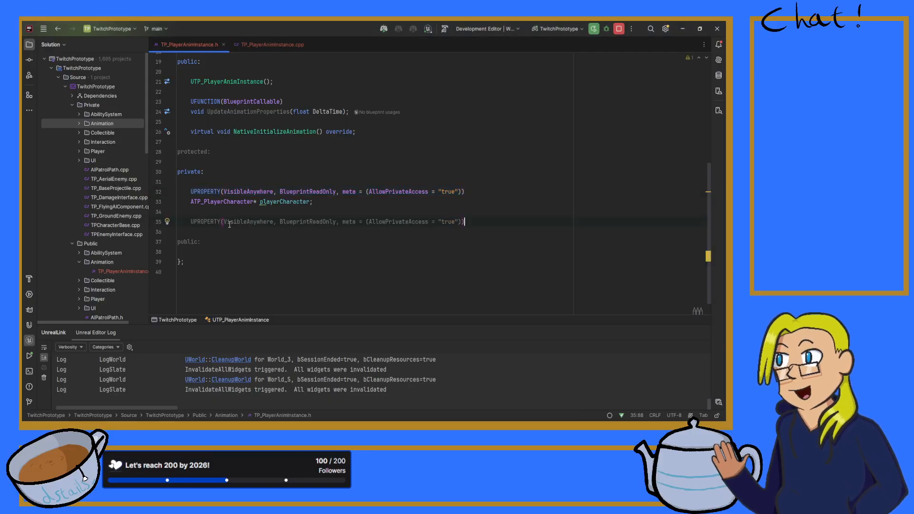
{"action": "key", "text": "Return"}
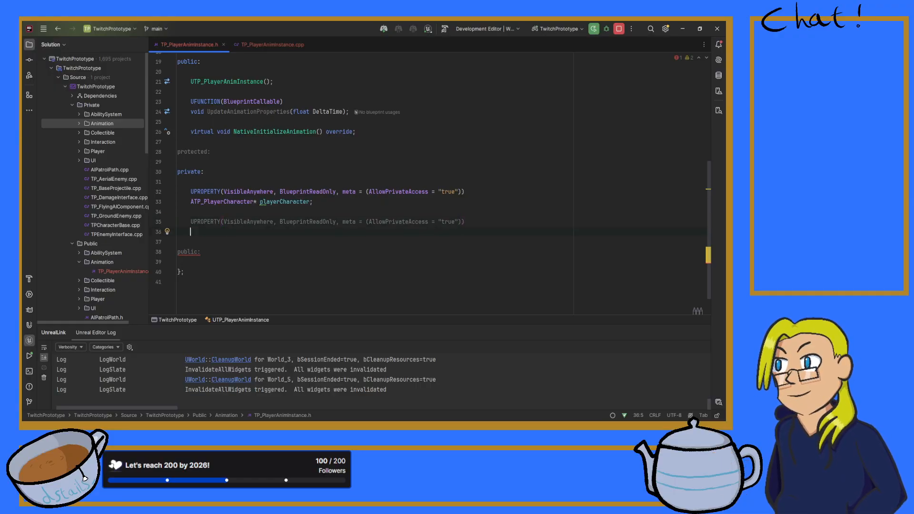
{"action": "type", "text": "float gro"}
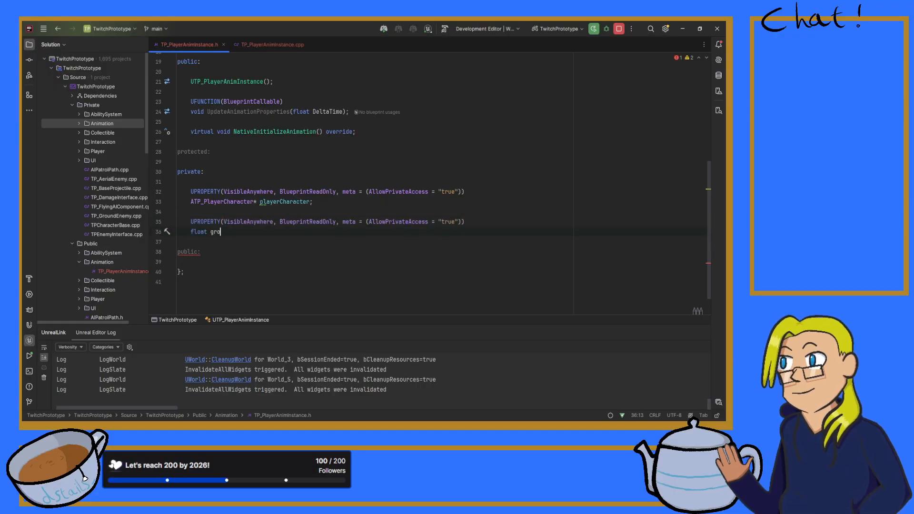
{"action": "type", "text": "undSpeed;"}
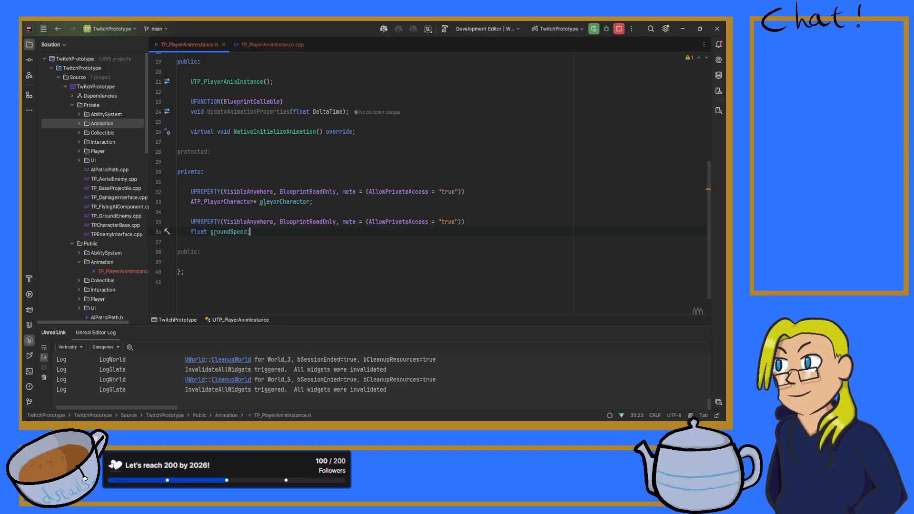
- Declare FVector velocity below groundSpeed with the same UPROPERTY specifiers, leaving blank lines after it
{"action": "key", "text": "Return"}
{"action": "key", "text": "Return"}
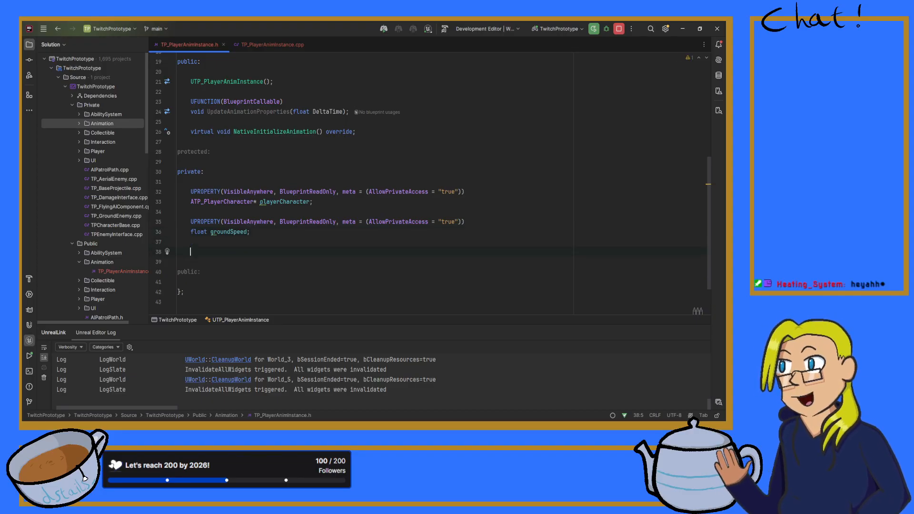
{"action": "key", "text": "ctrl+v"}
{"action": "key", "text": "Return"}
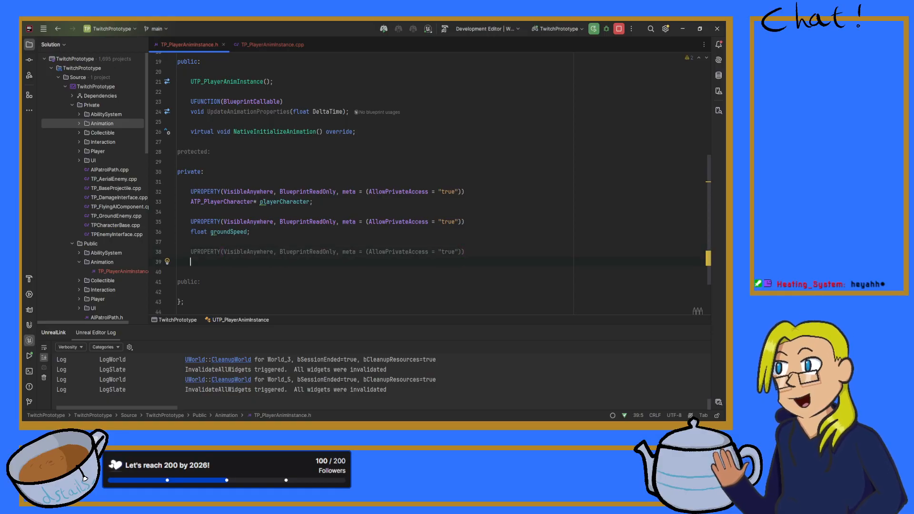
{"action": "type", "text": "FVector "}
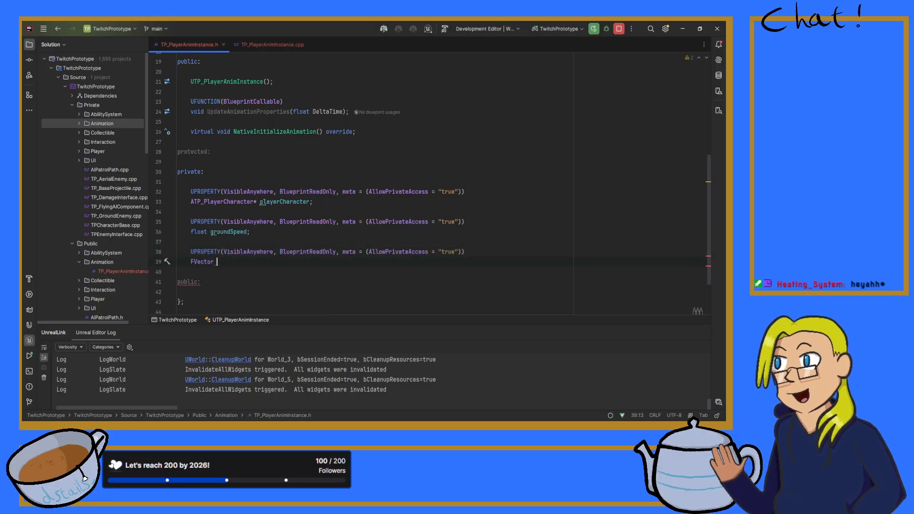
{"action": "type", "text": "velocity;"}
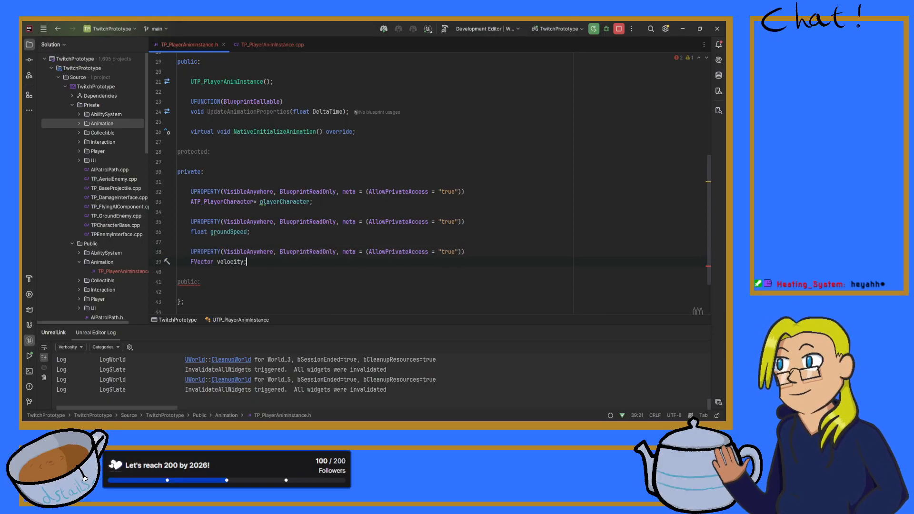
{"action": "key", "text": "Return"}
{"action": "key", "text": "Return"}
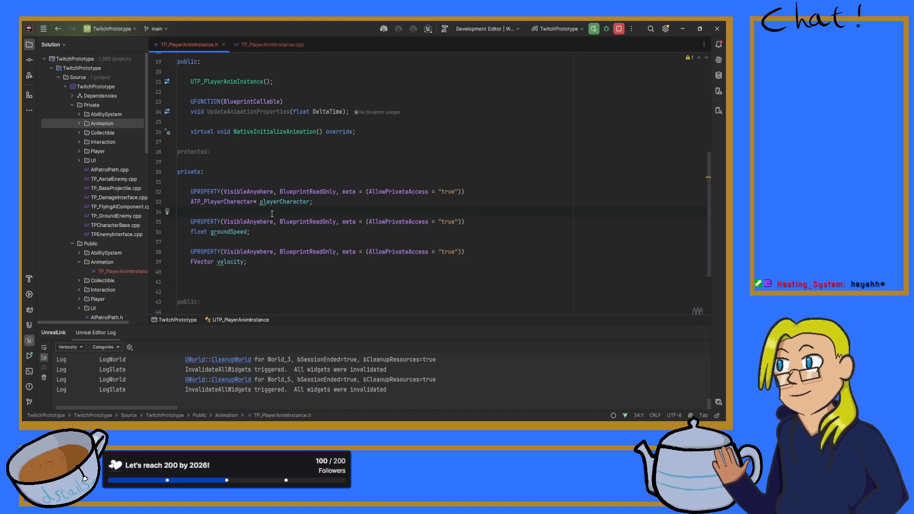
- Insert another UPROPERTY line with the same specifiers between the playerCharacter and groundSpeed declarations
{"action": "key", "text": "Return"}
{"action": "key", "text": "Return"}
{"action": "key", "text": "Up"}
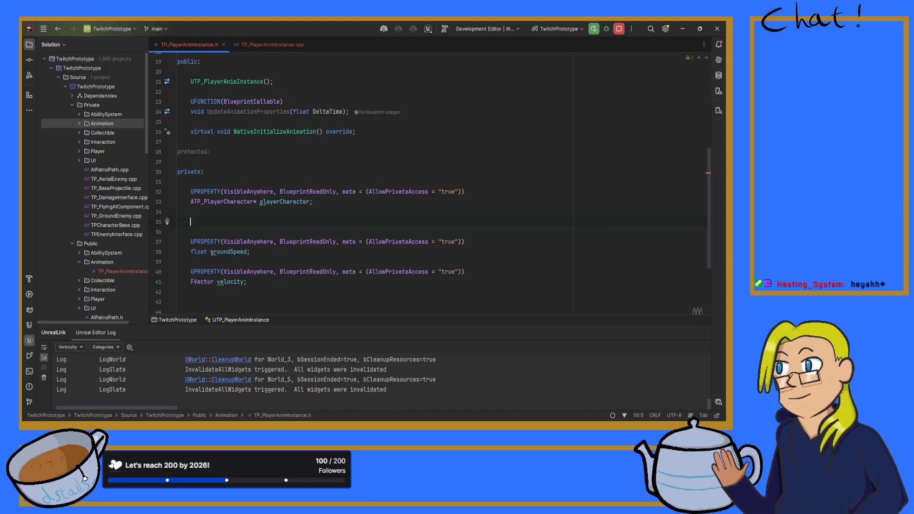
{"action": "type", "text": "UPROPERTY(VisibleAnywhere, BlueprintReadOnly, meta = (AllowPrivateAccess = \"true\"))"}
{"action": "key", "text": "Return"}
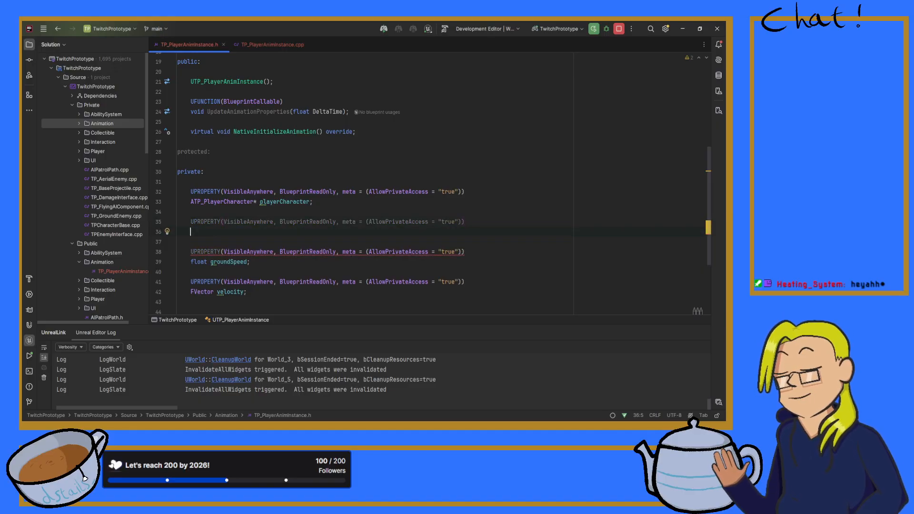
{"action": "type", "text": "Charact"}
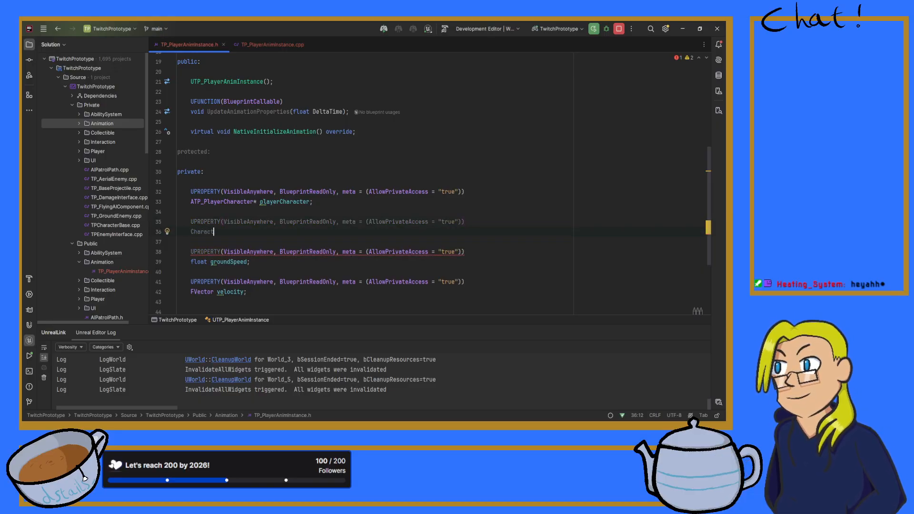
{"action": "key", "text": "BackSpace"}
{"action": "key", "text": "BackSpace"}
{"action": "key", "text": "BackSpace"}
{"action": "key", "text": "BackSpace"}
{"action": "key", "text": "BackSpace"}
{"action": "key", "text": "BackSpace"}
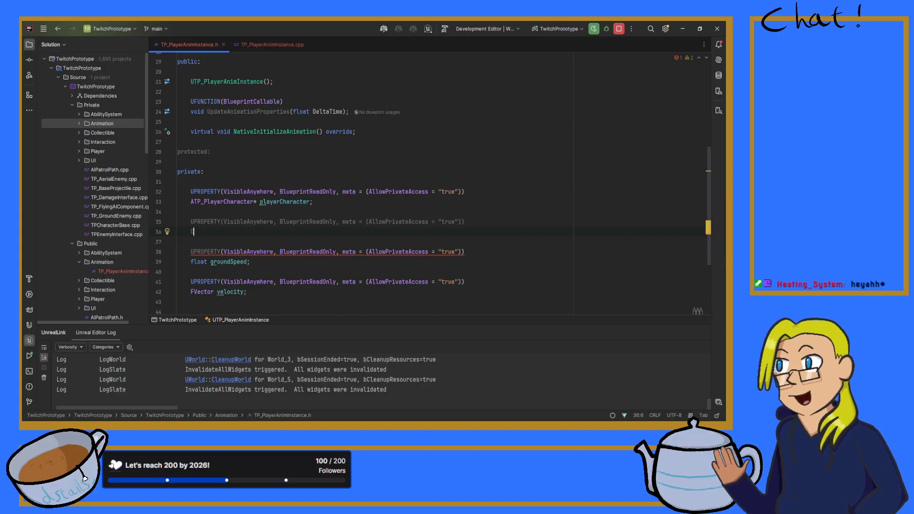
{"action": "key", "text": "BackSpace"}
{"action": "type", "text": "UCharacter"}
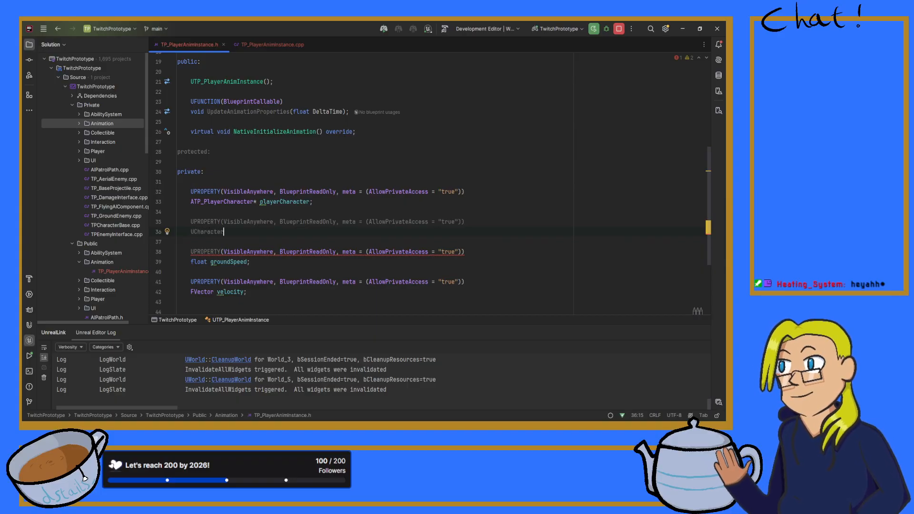
{"action": "key", "text": "BackSpace"}
{"action": "key", "text": "BackSpace"}
{"action": "key", "text": "BackSpace"}
{"action": "key", "text": "BackSpace"}
{"action": "key", "text": "BackSpace"}
{"action": "key", "text": "BackSpace"}
{"action": "key", "text": "BackSpace"}
{"action": "key", "text": "BackSpace"}
{"action": "key", "text": "BackSpace"}
{"action": "key", "text": "BackSpace"}
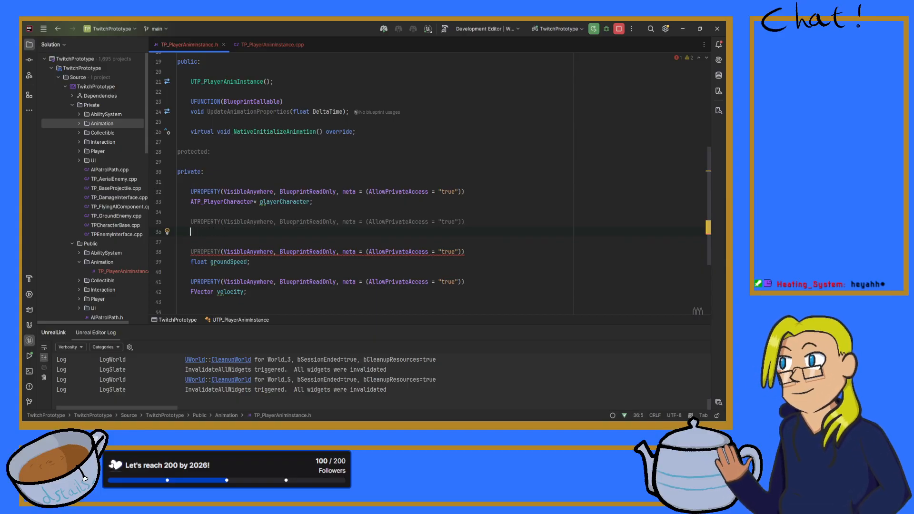
- Forward-declare class UCharacterMovementComponent directly below the ATP_PlayerCharacter forward declaration
{"action": "scroll", "coordinate": [188, 170], "scroll_direction": "up", "scroll_amount": 6}
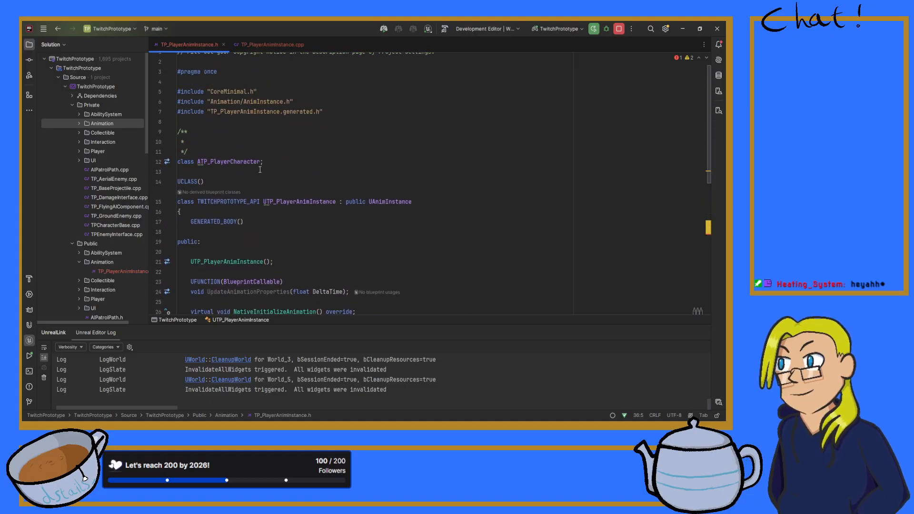
{"action": "left_click", "coordinate": [193, 171]}
{"action": "key", "text": "Return"}
{"action": "key", "text": "Up"}
{"action": "type", "text": "c"}
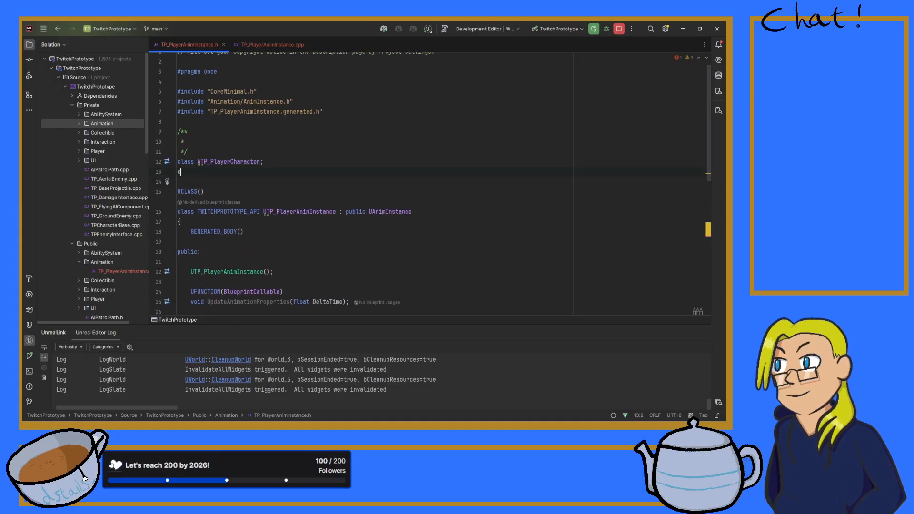
{"action": "type", "text": "lass UCha"}
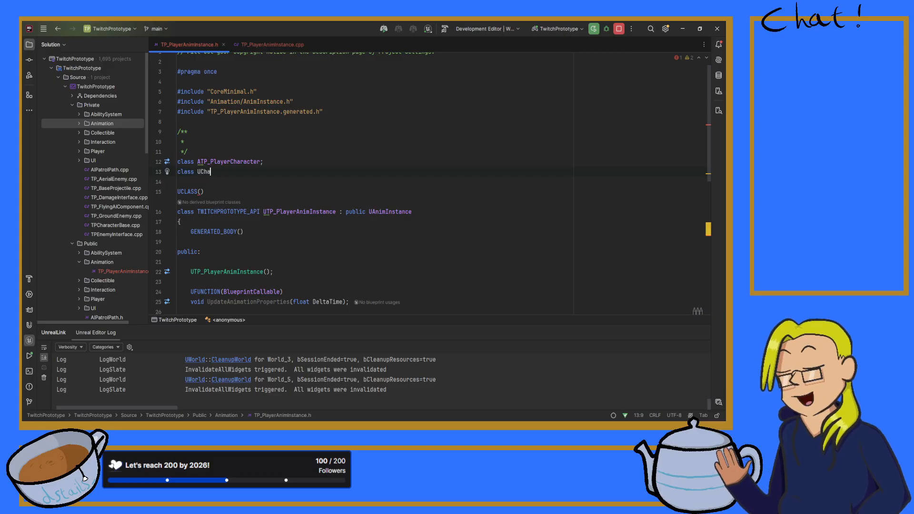
{"action": "type", "text": "racter"}
{"action": "key", "text": "Return"}
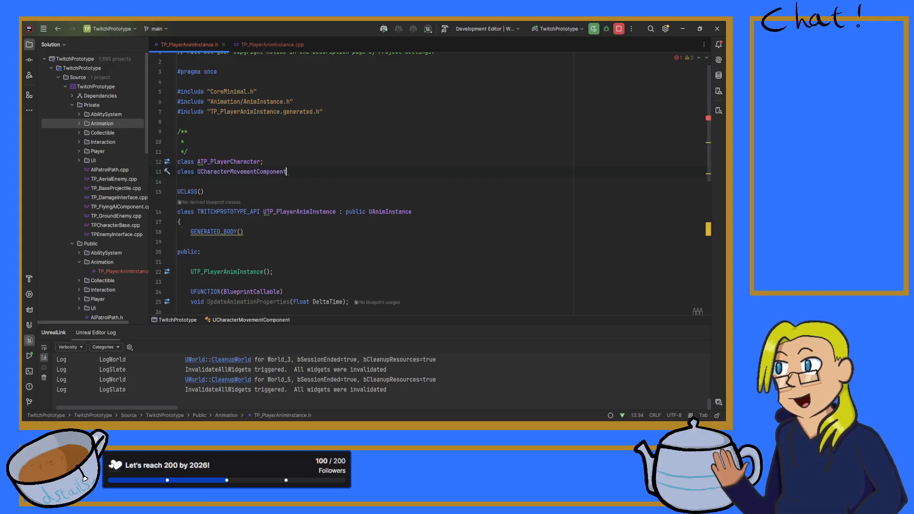
{"action": "type", "text": ";"}
- Declare UCharacterMovementComponent* characterMovement; under the empty UPROPERTY line between the playerCharacter and groundSpeed declarations
{"action": "scroll", "coordinate": [264, 161], "scroll_direction": "down", "scroll_amount": 6}
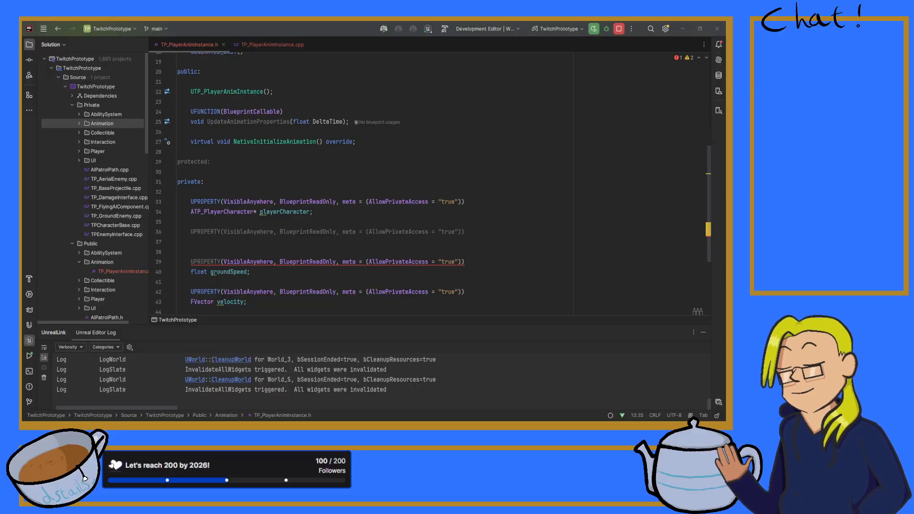
{"action": "left_click", "coordinate": [238, 242]}
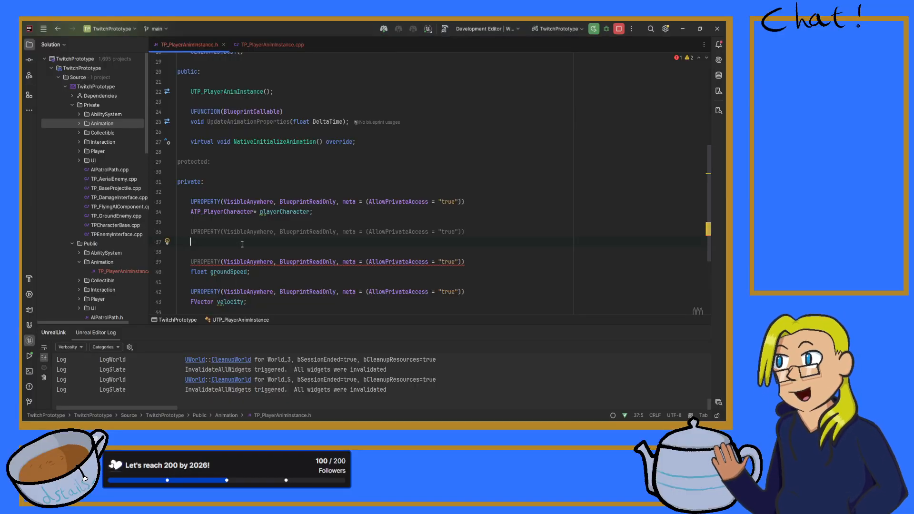
{"action": "type", "text": "UCharacterMovementComponent*"}
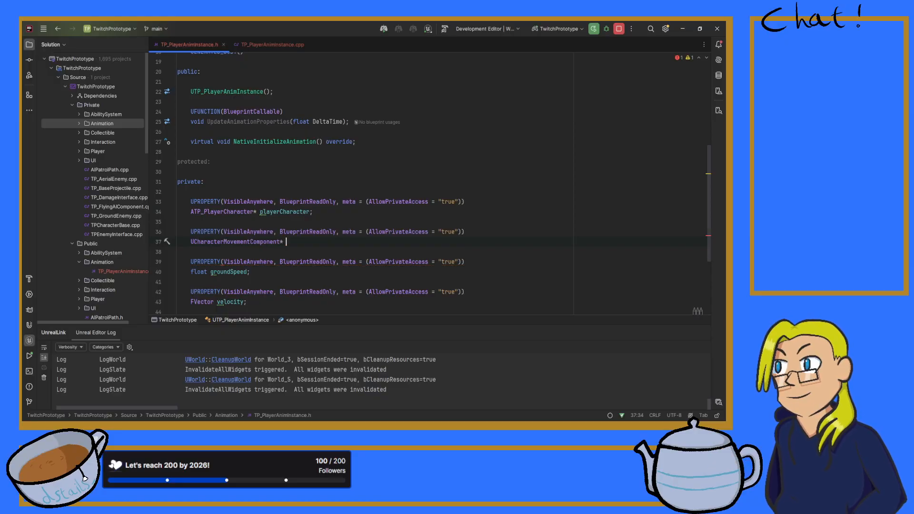
{"action": "type", "text": " characterMMov"}
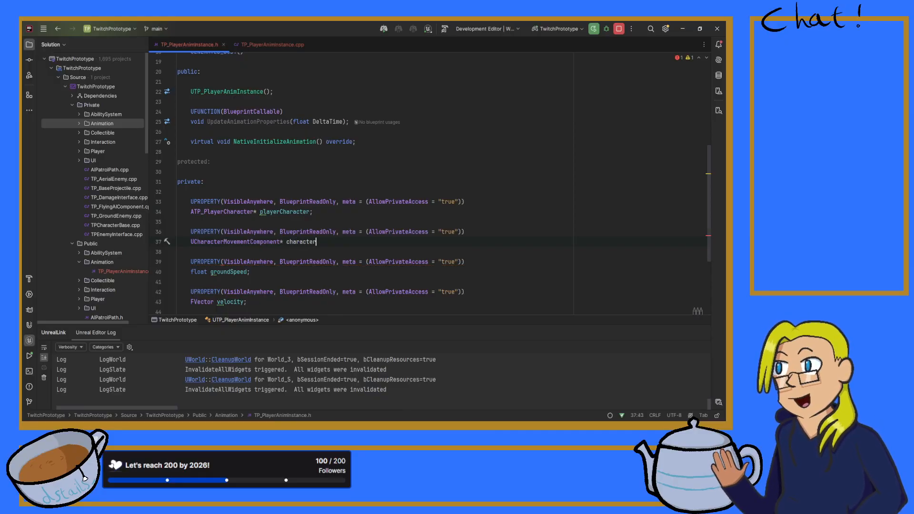
{"action": "key", "text": "BackSpace"}
{"action": "key", "text": "BackSpace"}
{"action": "key", "text": "BackSpace"}
{"action": "type", "text": "ovement"}
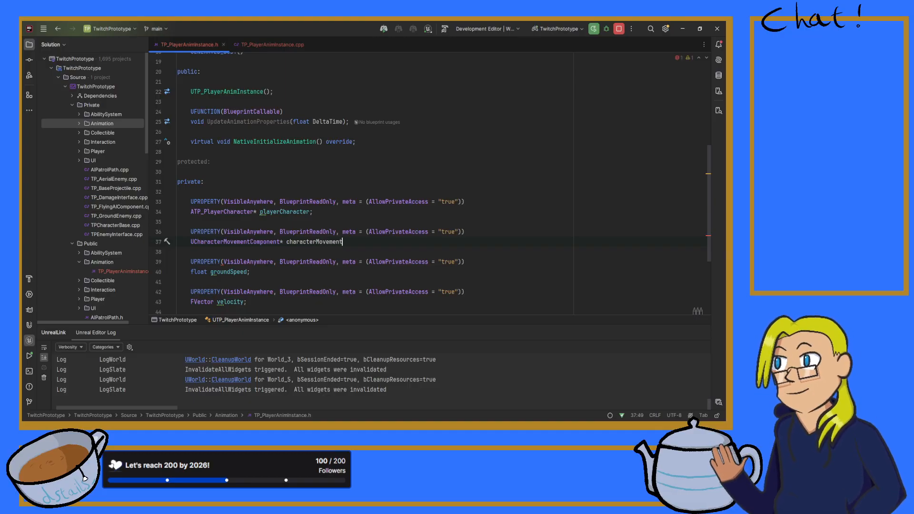
{"action": "type", "text": ";"}
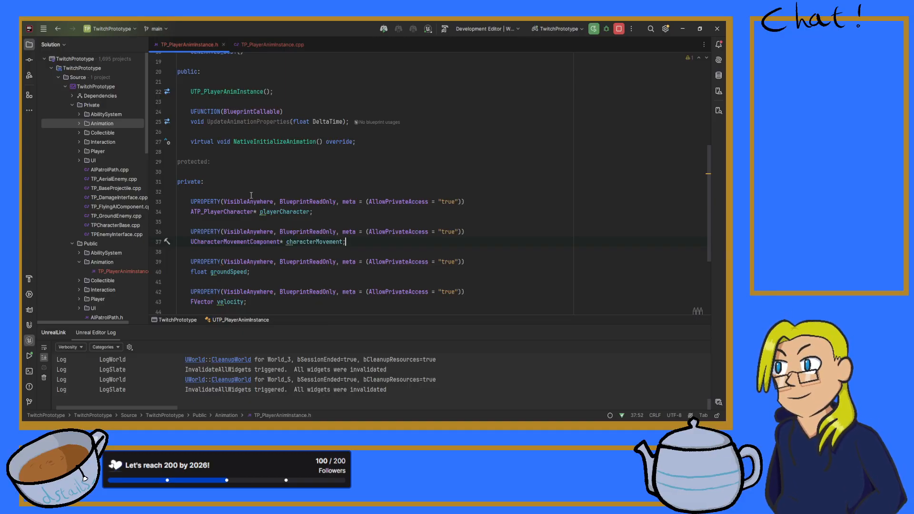
- In TP_PlayerAnimInstance.cpp, add an empty if(playerCharacter) block after the cast in NativeInitializeAnimation
{"action": "left_click", "coordinate": [271, 44]}
{"action": "scroll", "coordinate": [311, 191], "scroll_direction": "down", "scroll_amount": 3}
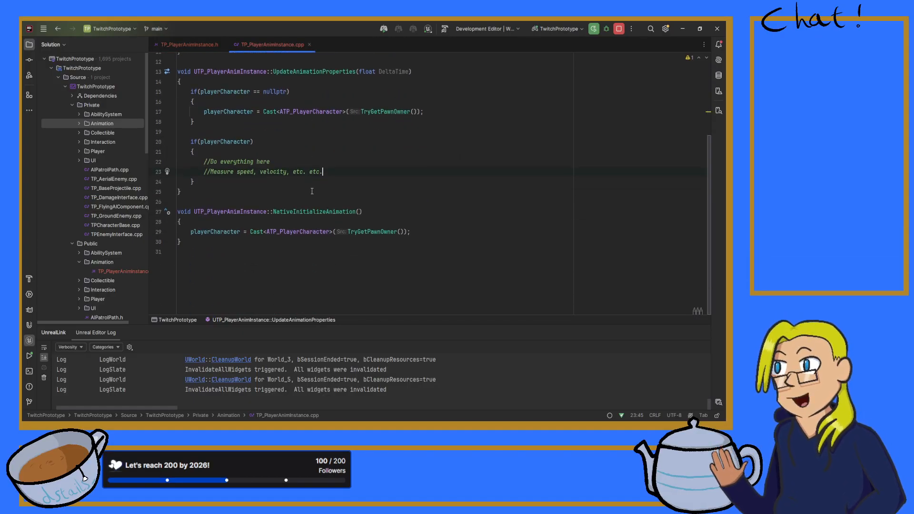
{"action": "left_click", "coordinate": [410, 232]}
{"action": "key", "text": "Return"}
{"action": "key", "text": "Return"}
{"action": "type", "text": "if"}
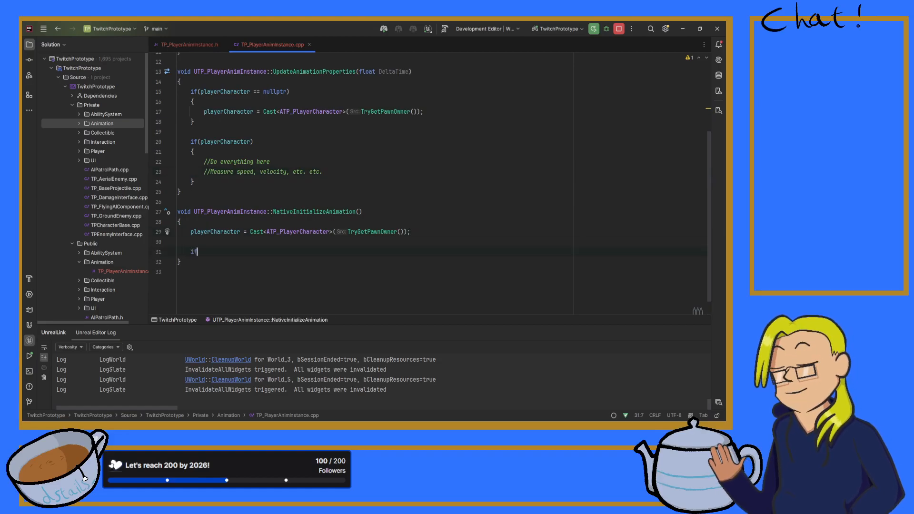
{"action": "type", "text": "(playerCharacter){"}
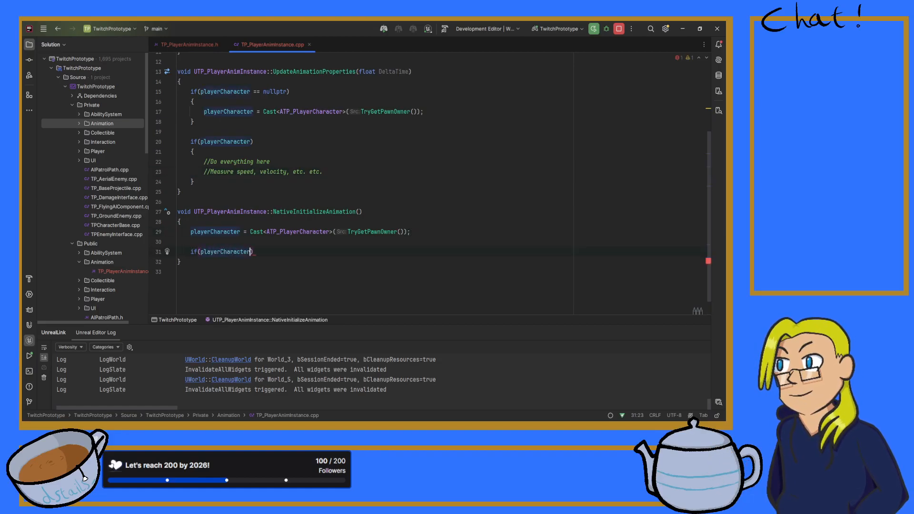
{"action": "key", "text": "Return"}
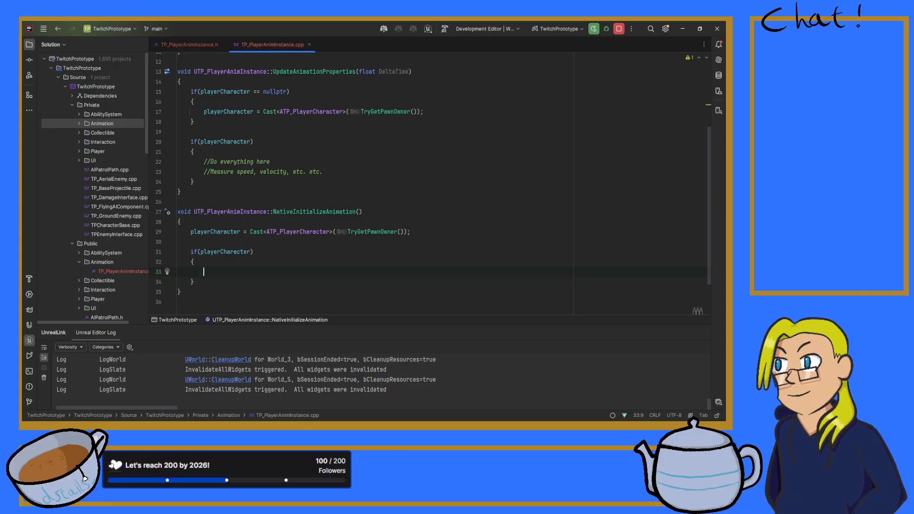
- Inside NativeInitializeAnimation's if(playerCharacter) block, assign characterMovement = playerCharacter->GetCharacterMovement();
{"action": "type", "text": "char"}
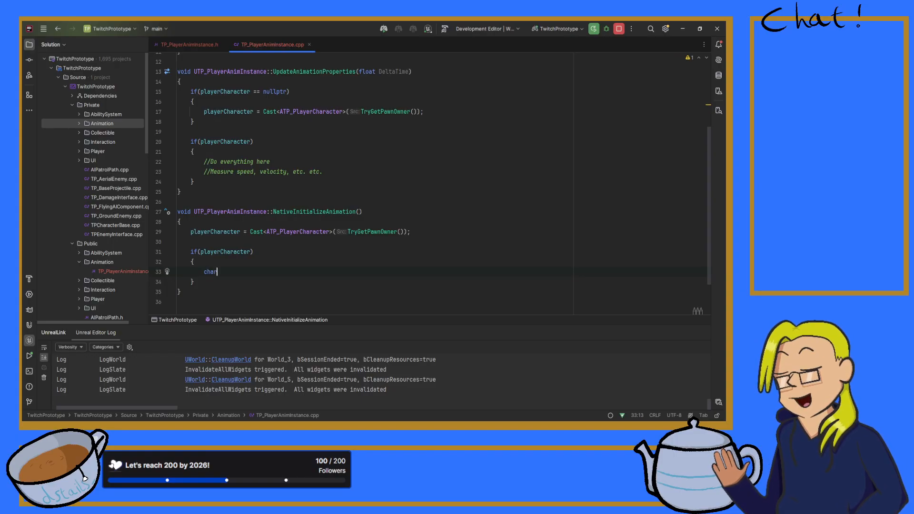
{"action": "type", "text": "acterMovement ="}
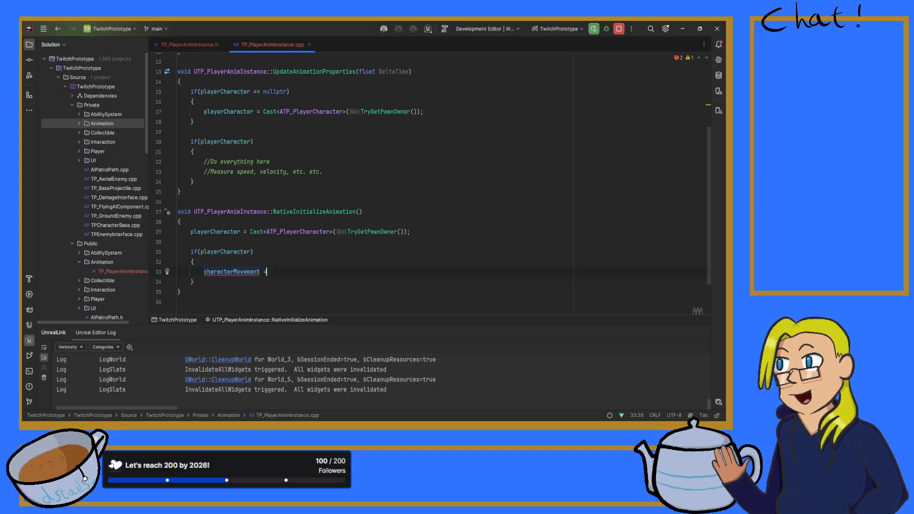
{"action": "type", "text": " playerCharacter-"}
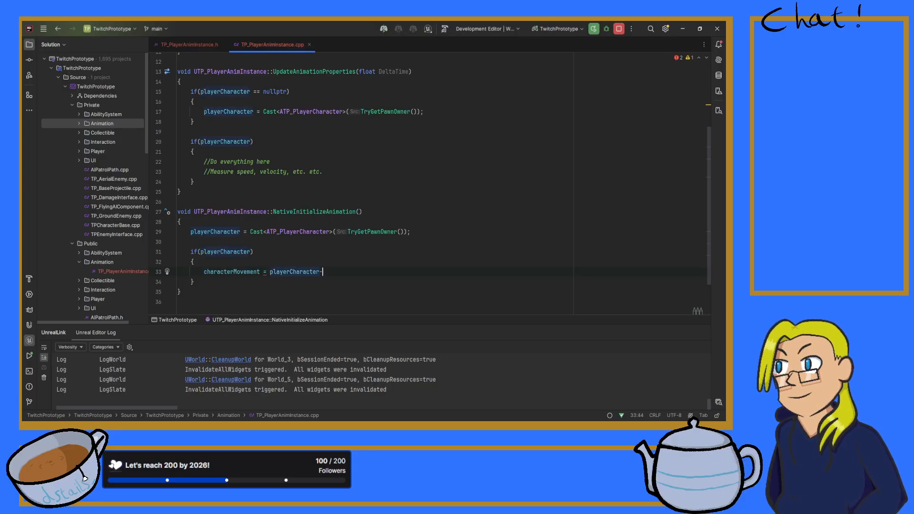
{"action": "type", "text": ">GetCha"}
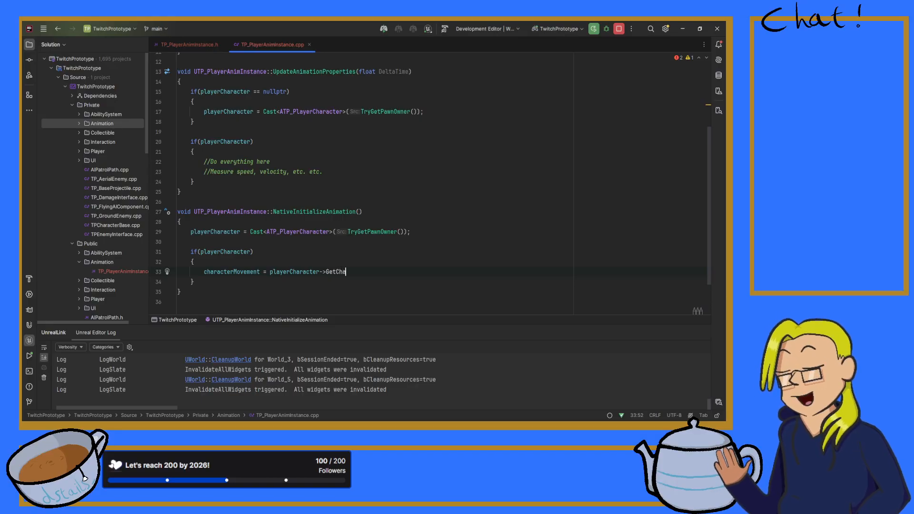
{"action": "type", "text": "racterMovement();"}
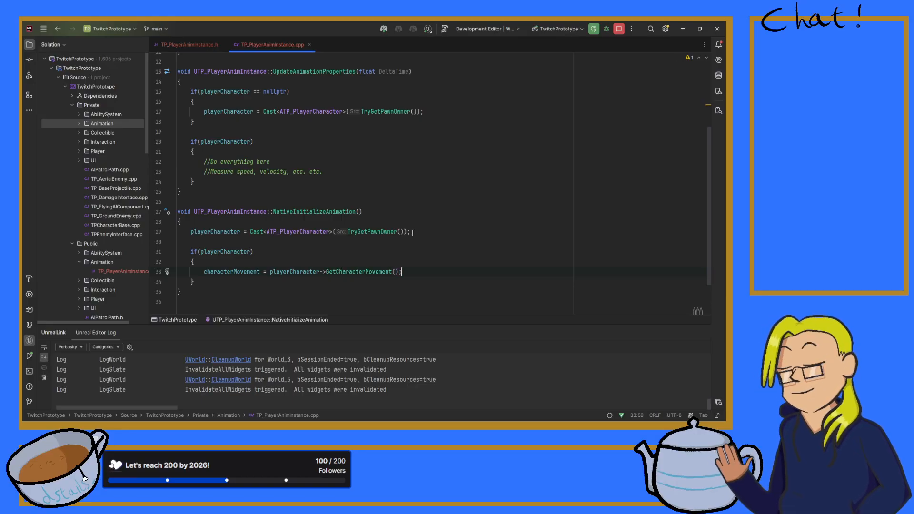
- In UpdateAnimationProperties, add a nested if(playerCharacter) block after the cast inside the nullptr check
{"action": "scroll", "coordinate": [298, 231], "scroll_direction": "up", "scroll_amount": 3}
{"action": "scroll", "coordinate": [294, 228], "scroll_direction": "down", "scroll_amount": 1}
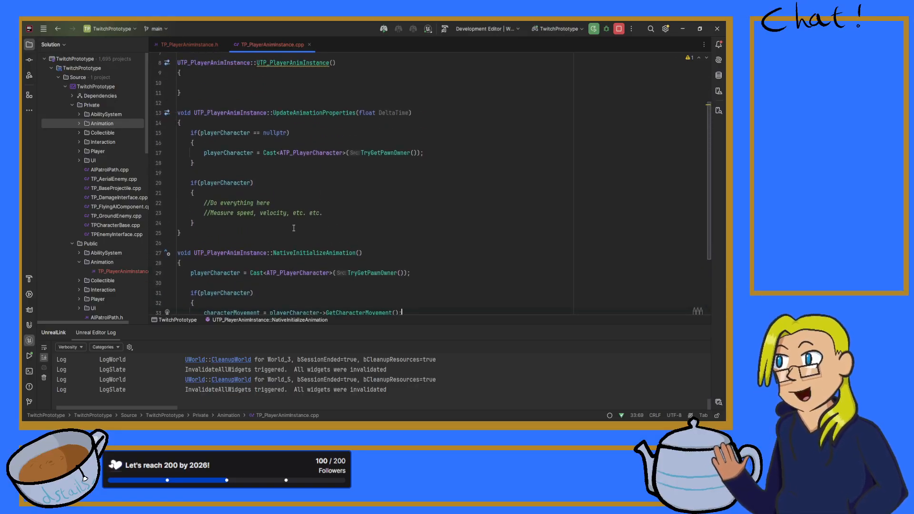
{"action": "left_click", "coordinate": [443, 153]}
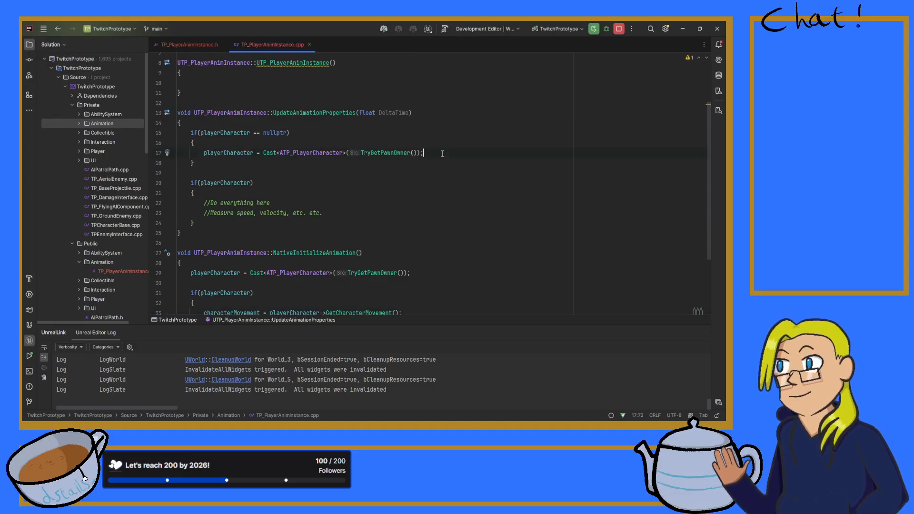
{"action": "key", "text": "Return"}
{"action": "key", "text": "Return"}
{"action": "key", "text": "Up"}
{"action": "key", "text": "Return"}
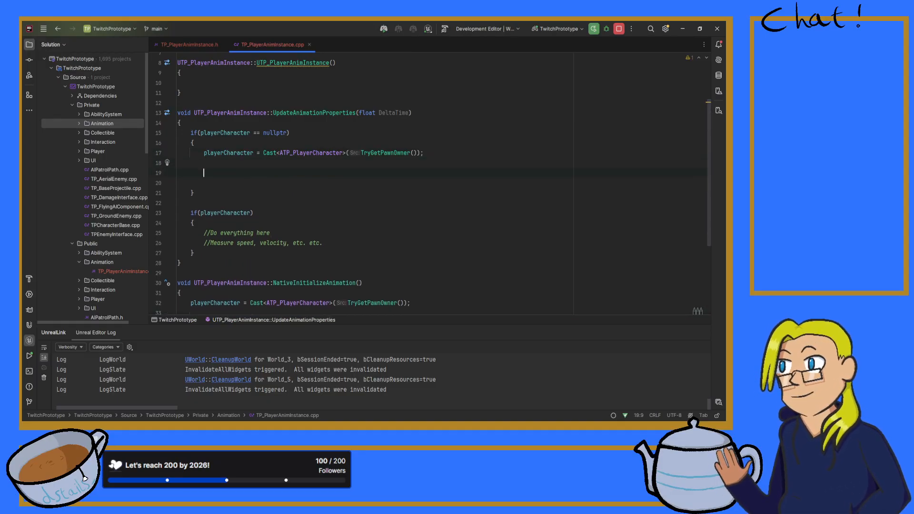
{"action": "type", "text": "if(playerCharacter"}
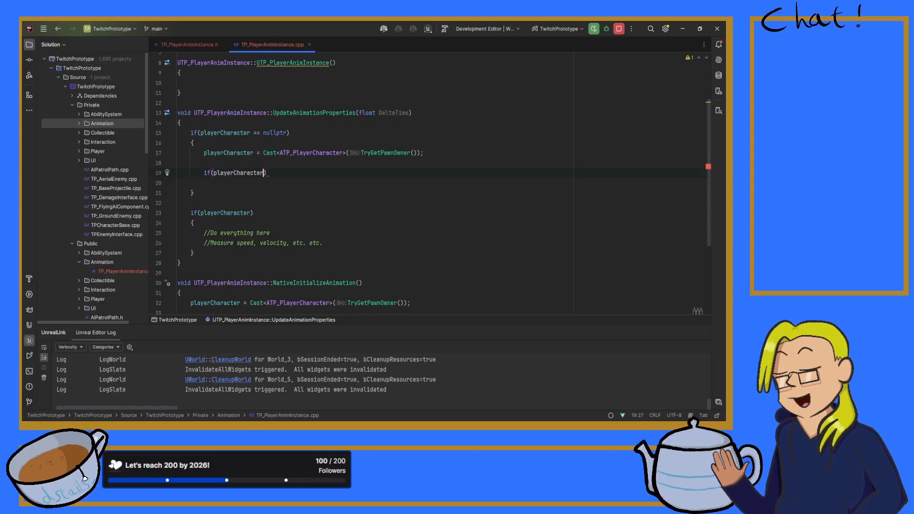
{"action": "type", "text": "{"}
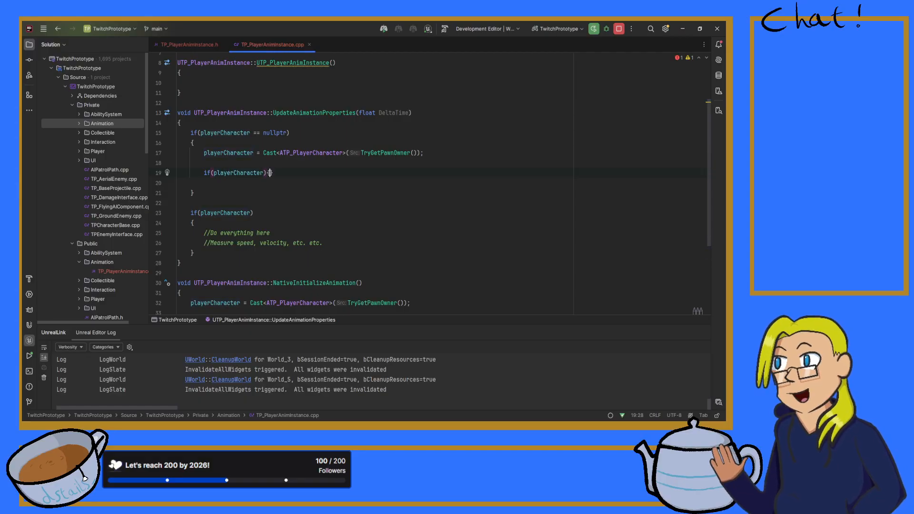
{"action": "key", "text": "Return"}
- Copy the characterMovement assignment from NativeInitializeAnimation into the nested if(playerCharacter) block of UpdateAnimationProperties
{"action": "scroll", "coordinate": [422, 222], "scroll_direction": "down", "scroll_amount": 5}
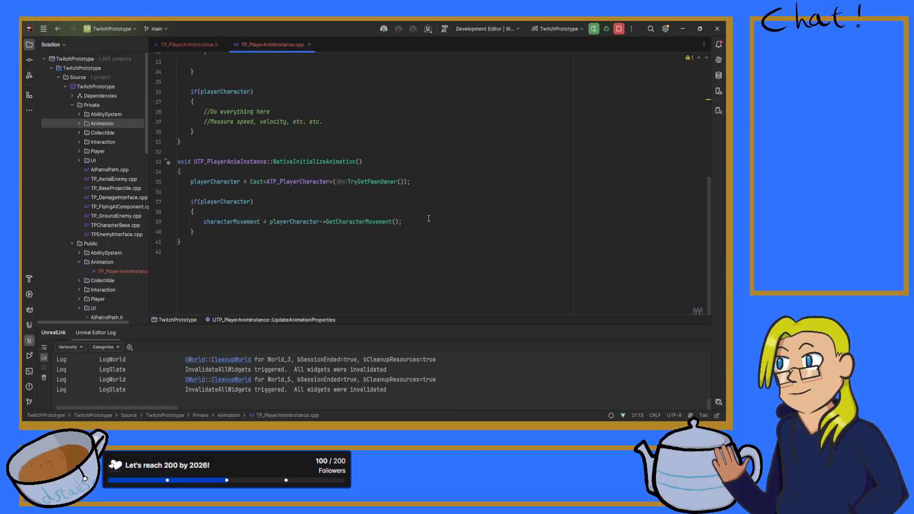
{"action": "left_click_drag", "start_coordinate": [433, 221], "coordinate": [202, 222]}
{"action": "key", "text": "ctrl+c"}
{"action": "scroll", "coordinate": [270, 220], "scroll_direction": "up", "scroll_amount": 3}
{"action": "scroll", "coordinate": [270, 220], "scroll_direction": "up", "scroll_amount": 1}
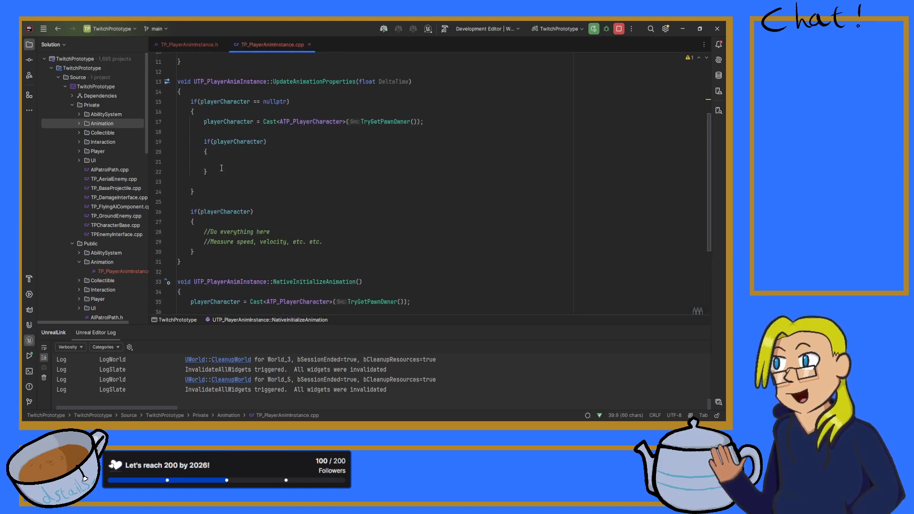
{"action": "left_click", "coordinate": [220, 162]}
{"action": "key", "text": "ctrl+v"}
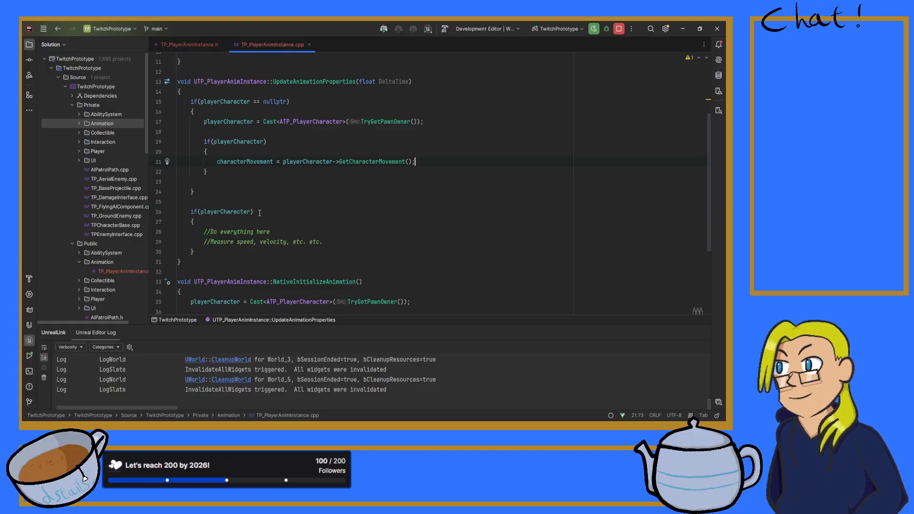
- Extend the second if condition in UpdateAnimationProperties to playerCharacter && characterMovement
{"action": "left_click", "coordinate": [250, 212]}
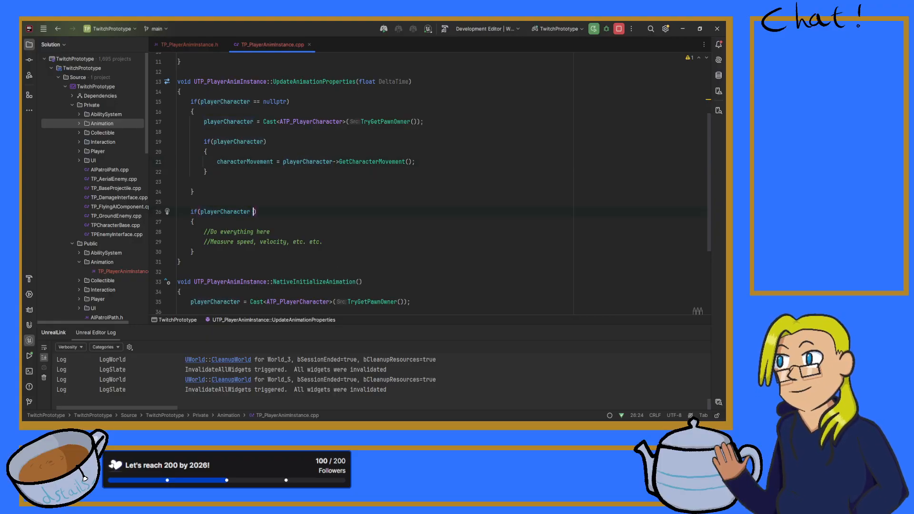
{"action": "type", "text": "&& chae"}
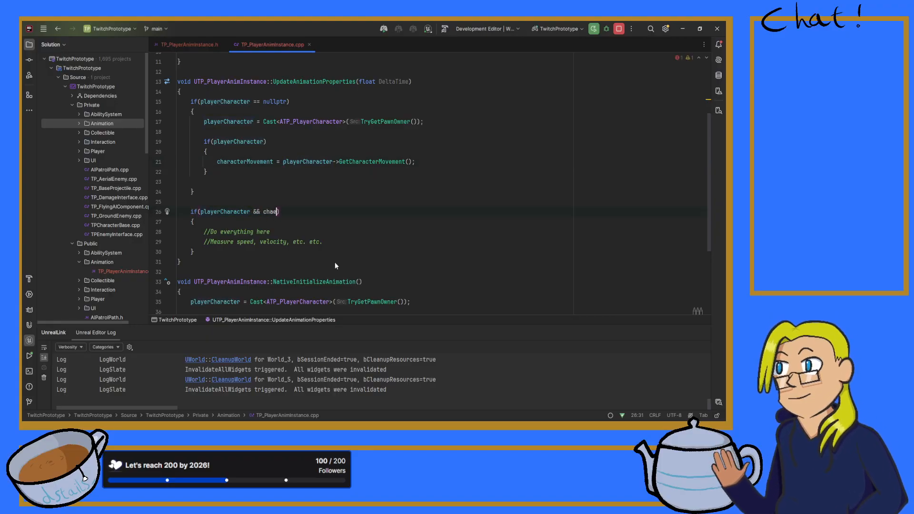
{"action": "key", "text": "BackSpace"}
{"action": "key", "text": "Return"}
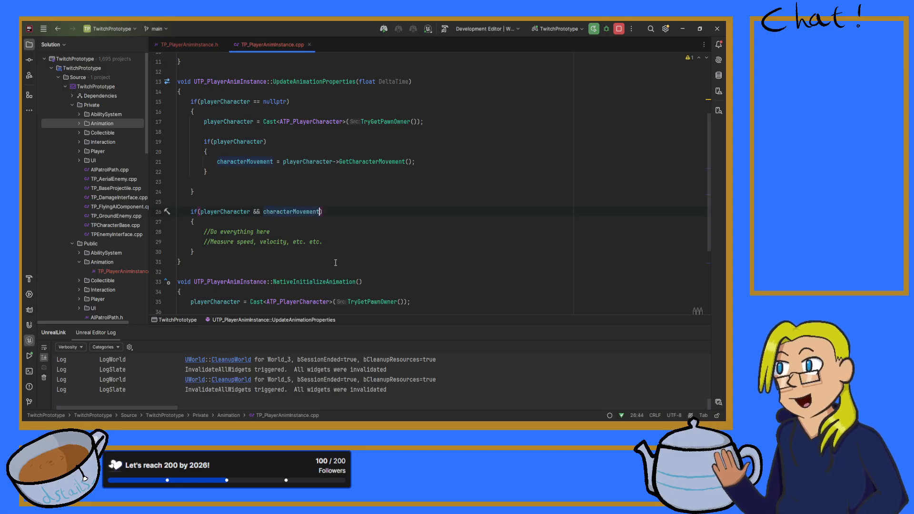
- Add velocity = characterMovement->Velocity; below the "Measure speed, velocity" comment in the playerCharacter && characterMovement block
{"action": "key", "text": "Down"}
{"action": "key", "text": "Down"}
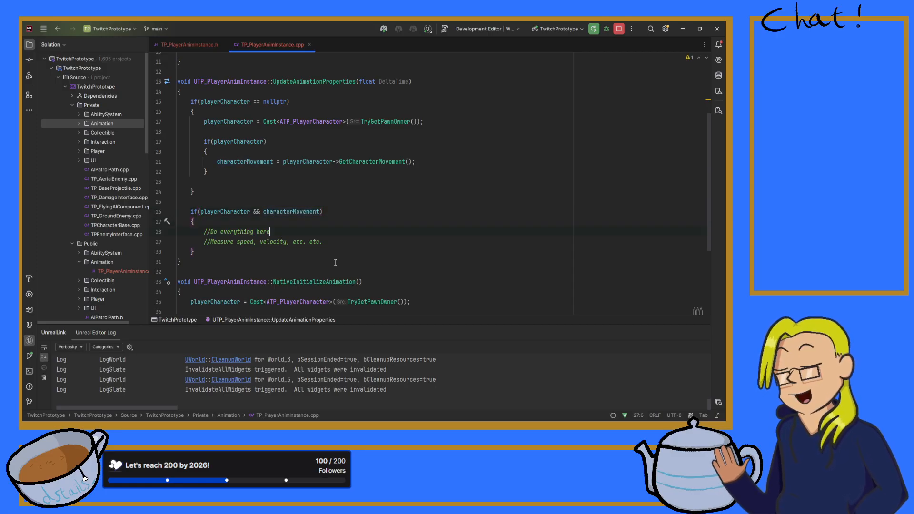
{"action": "key", "text": "Return"}
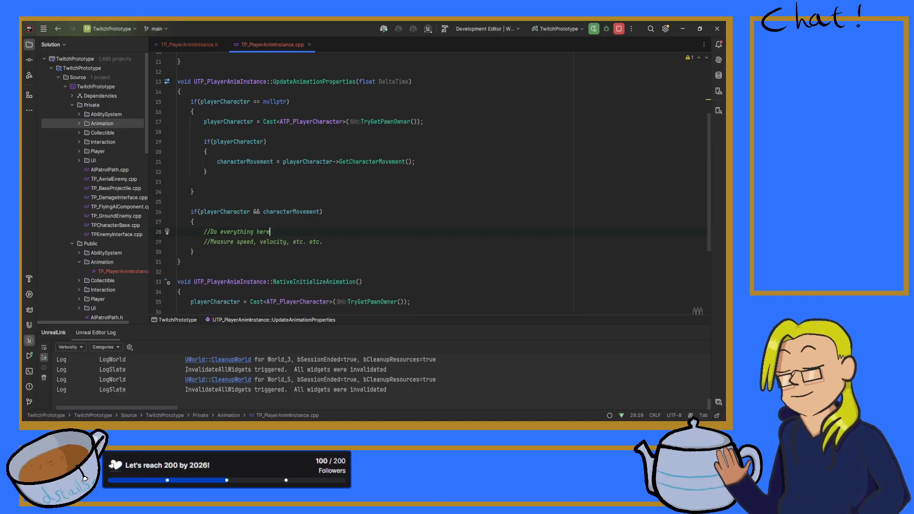
{"action": "left_click", "coordinate": [334, 248]}
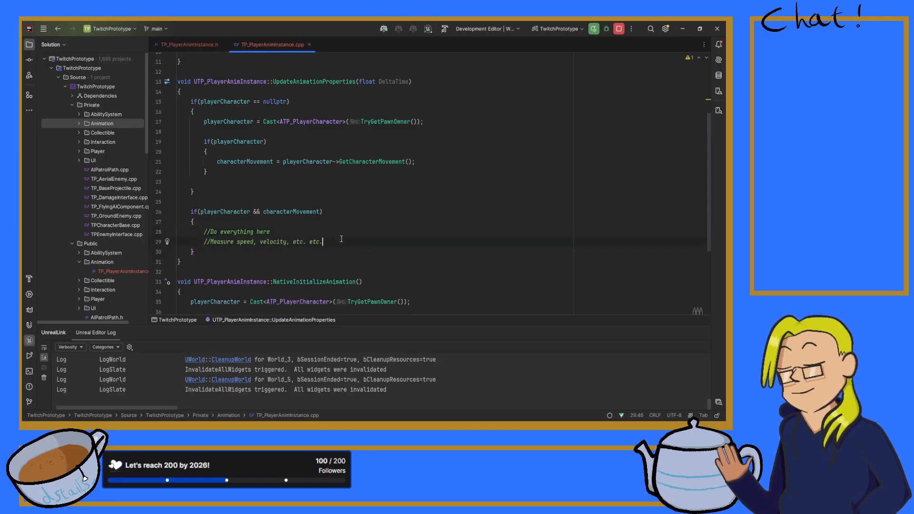
{"action": "key", "text": "Return"}
{"action": "type", "text": "velocity"}
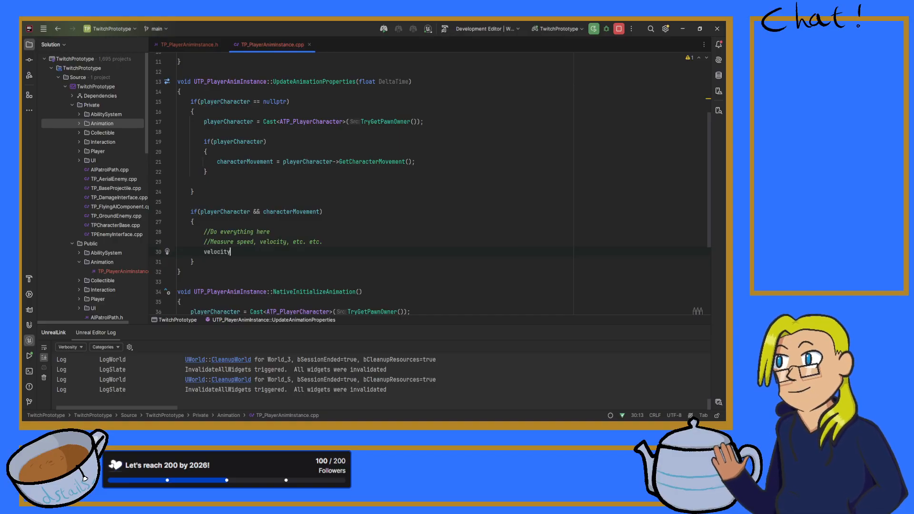
{"action": "type", "text": " = characterMovement->"}
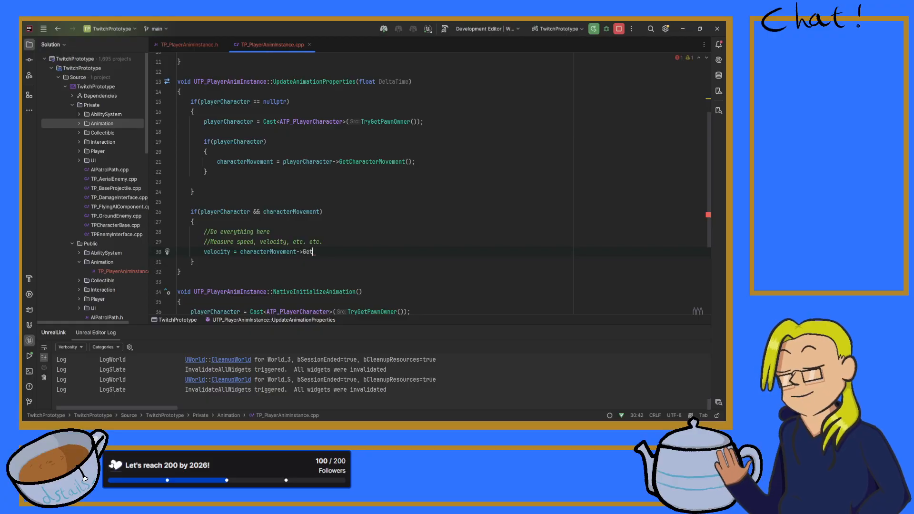
{"action": "type", "text": "Velocity"}
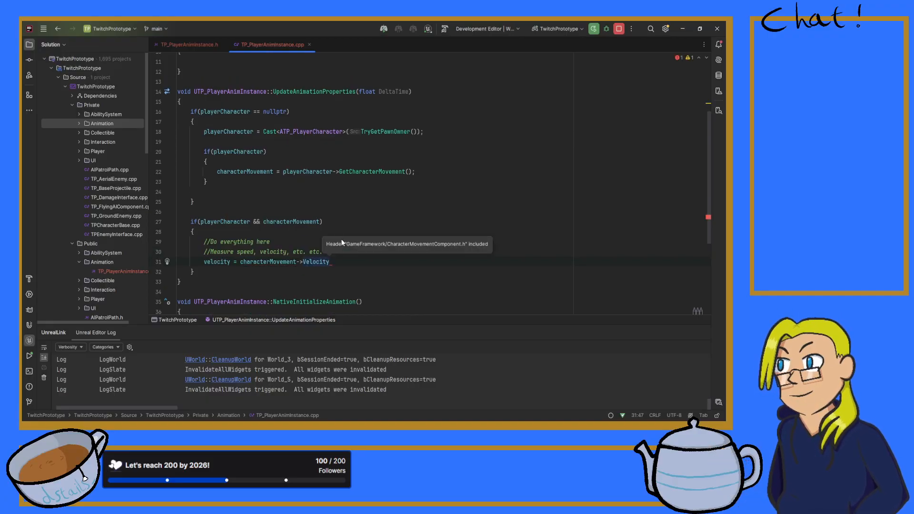
{"action": "type", "text": ";"}
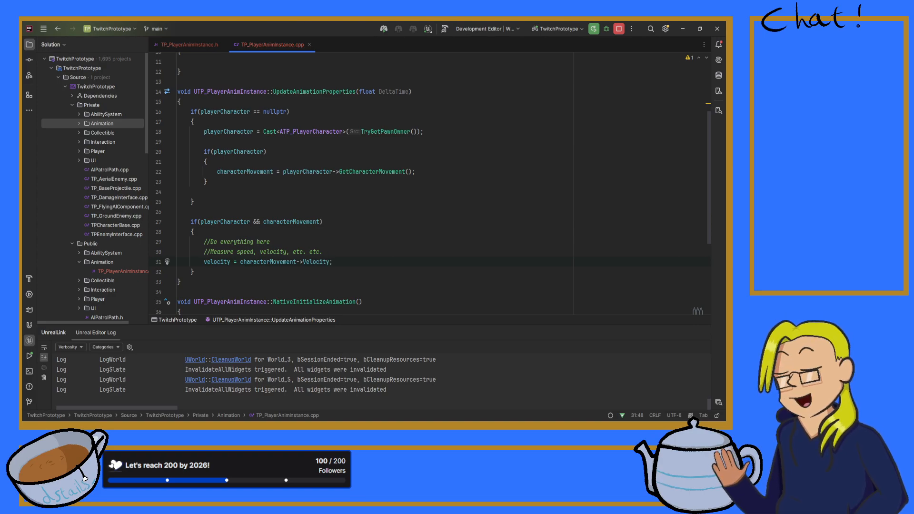
{"action": "scroll", "coordinate": [330, 171], "scroll_direction": "down", "scroll_amount": 5}
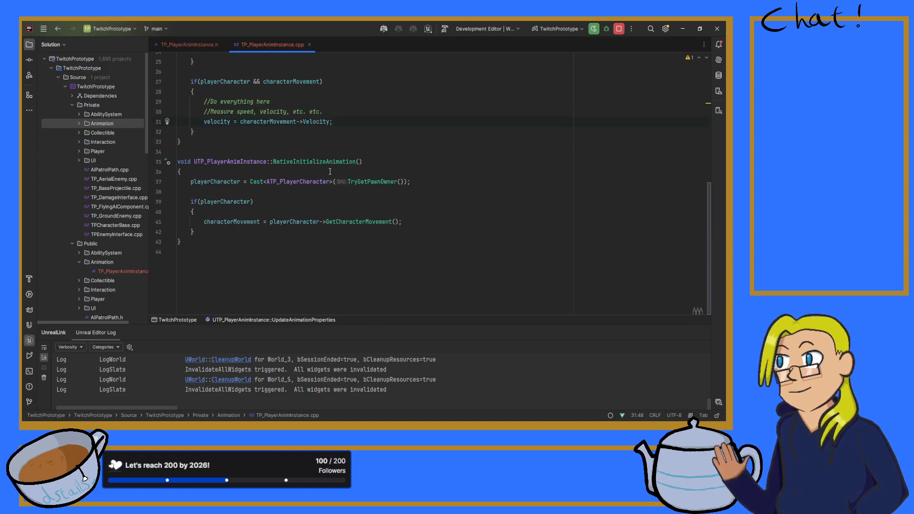
{"action": "scroll", "coordinate": [333, 171], "scroll_direction": "up", "scroll_amount": 3}
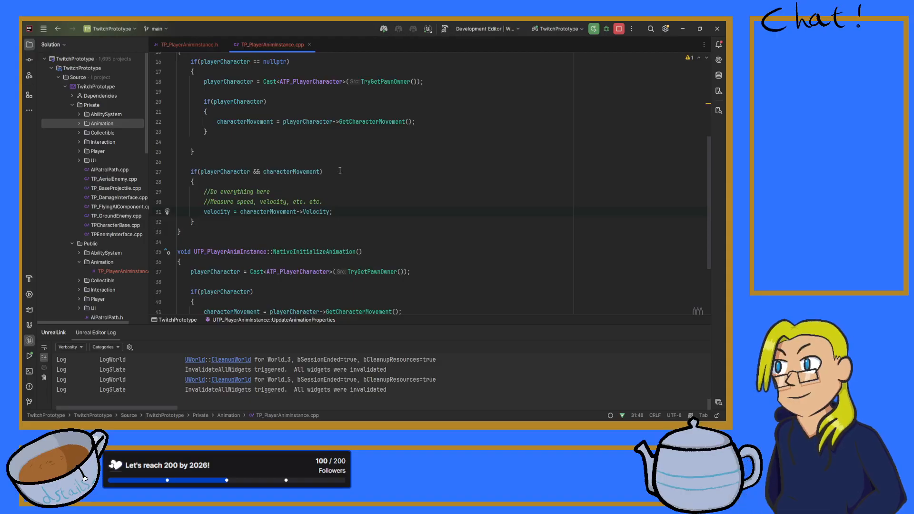
- Add an empty line below the velocity assignment in the playerCharacter && characterMovement block
{"action": "scroll", "coordinate": [340, 170], "scroll_direction": "up", "scroll_amount": 5}
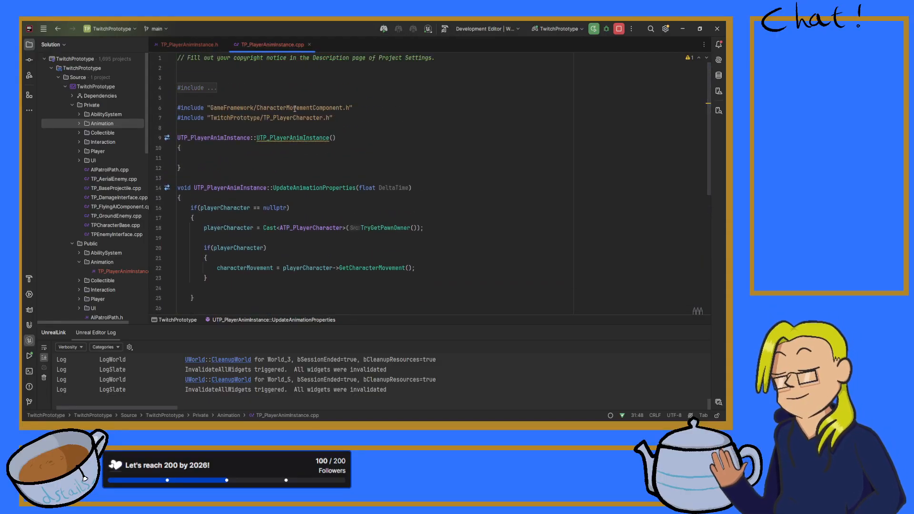
{"action": "scroll", "coordinate": [298, 109], "scroll_direction": "down", "scroll_amount": 5}
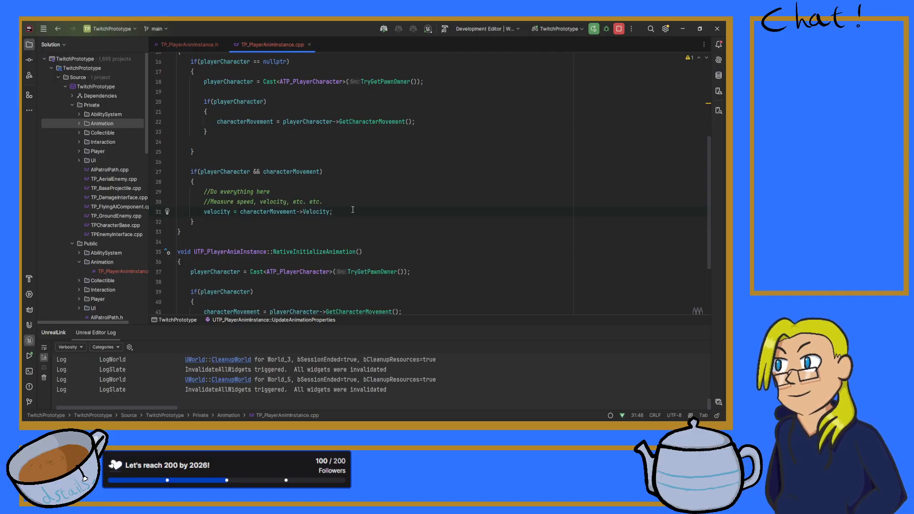
{"action": "key", "text": "Return"}
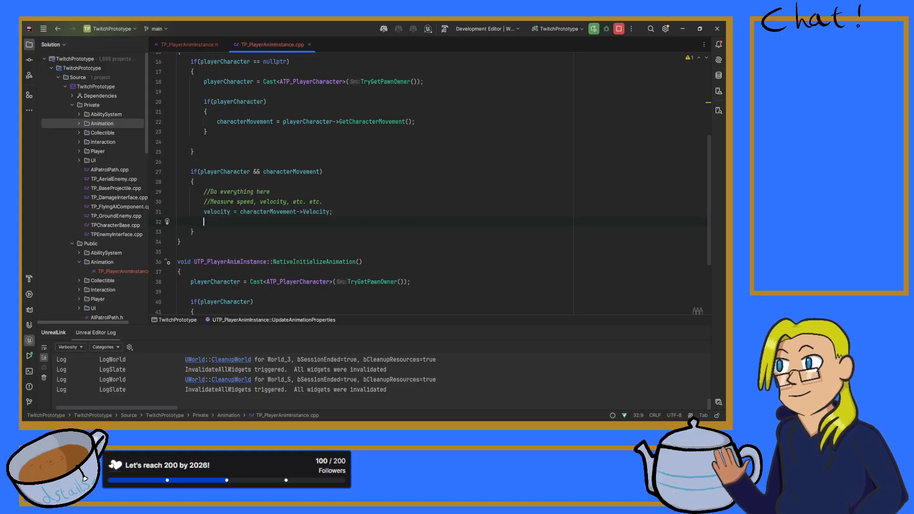
- Try to call a length function on velocity in the new line, using names such as getxy, xyl and length
{"action": "type", "text": "velocity"}
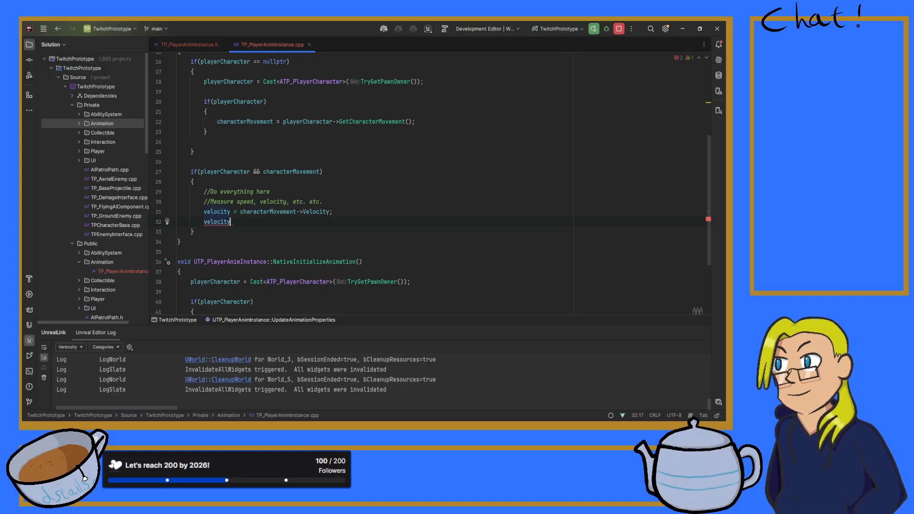
{"action": "type", "text": ".getxy"}
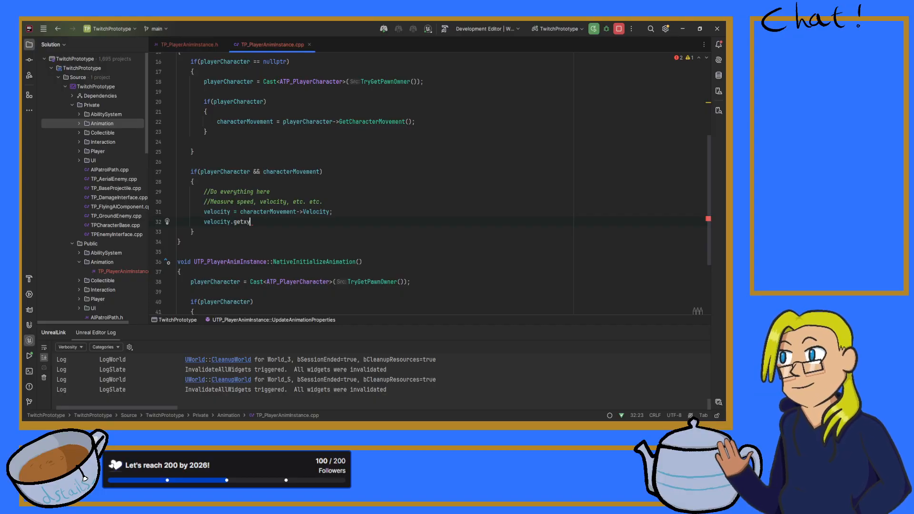
{"action": "key", "text": "BackSpace"}
{"action": "key", "text": "BackSpace"}
{"action": "key", "text": "BackSpace"}
{"action": "key", "text": "BackSpace"}
{"action": "key", "text": "BackSpace"}
{"action": "type", "text": "xyl"}
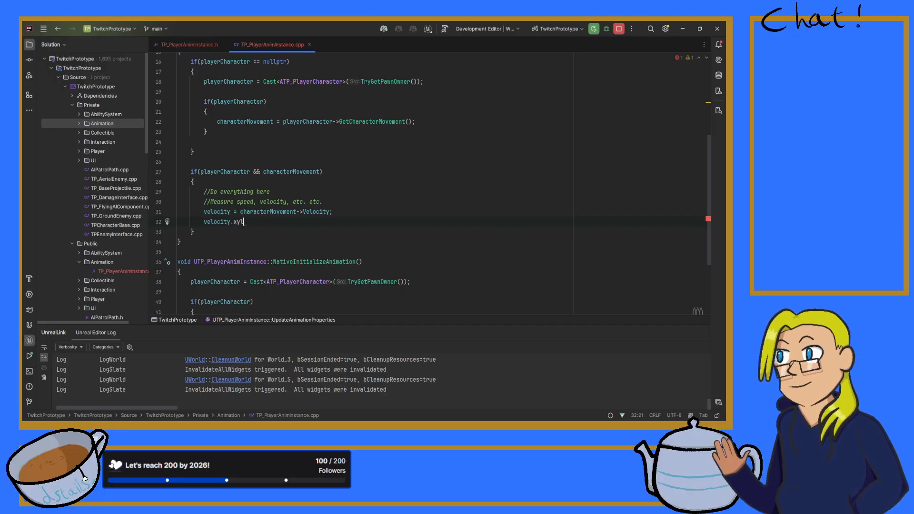
{"action": "key", "text": "BackSpace"}
{"action": "key", "text": "BackSpace"}
{"action": "key", "text": "BackSpace"}
{"action": "type", "text": "leng"}
{"action": "key", "text": "BackSpace"}
{"action": "key", "text": "BackSpace"}
{"action": "key", "text": "BackSpace"}
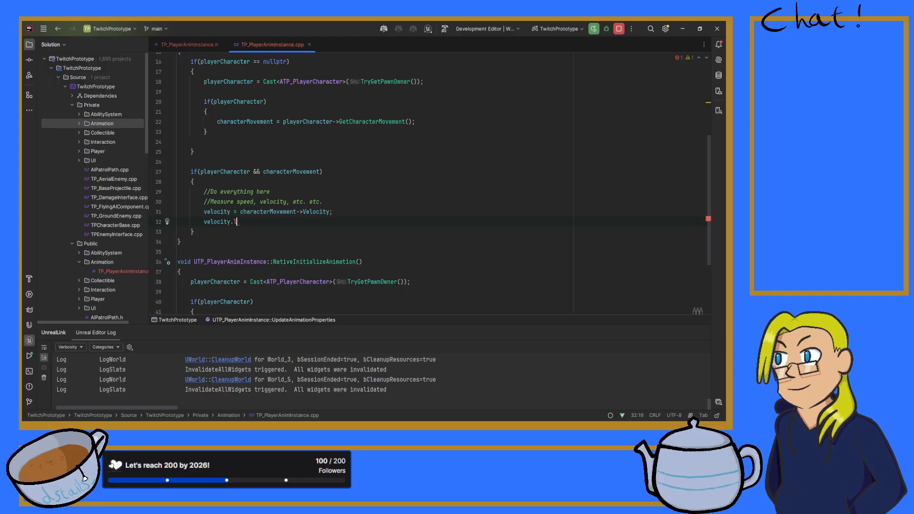
{"action": "type", "text": "ength"}
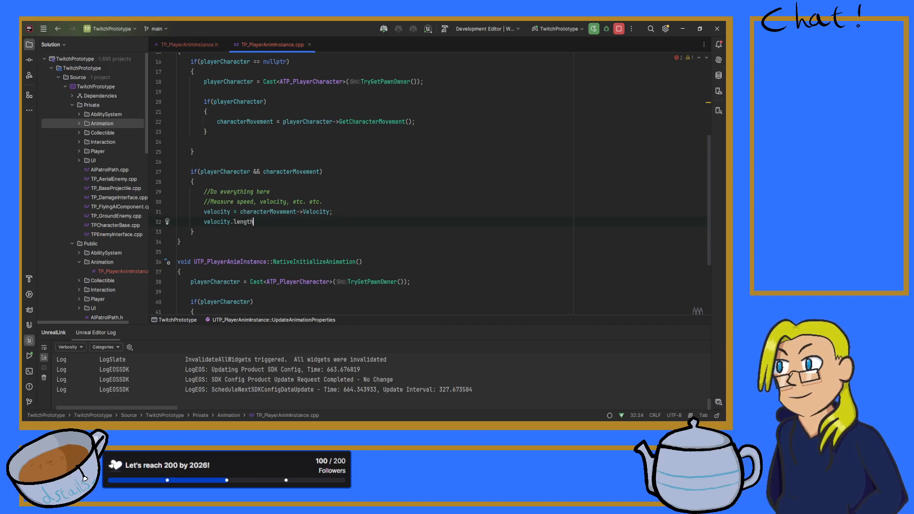
{"action": "key", "text": "BackSpace"}
{"action": "key", "text": "BackSpace"}
{"action": "key", "text": "BackSpace"}
{"action": "key", "text": "BackSpace"}
{"action": "key", "text": "BackSpace"}
{"action": "key", "text": "BackSpace"}
{"action": "key", "text": "BackSpace"}
{"action": "key", "text": "BackSpace"}
{"action": "key", "text": "BackSpace"}
{"action": "key", "text": "BackSpace"}
{"action": "key", "text": "BackSpace"}
{"action": "key", "text": "BackSpace"}
{"action": "key", "text": "BackSpace"}
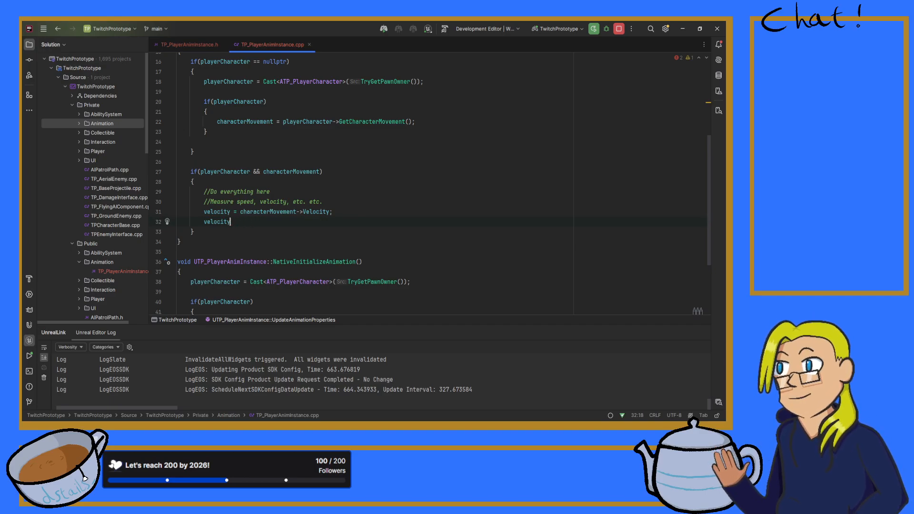
{"action": "key", "text": "BackSpace"}
{"action": "key", "text": "BackSpace"}
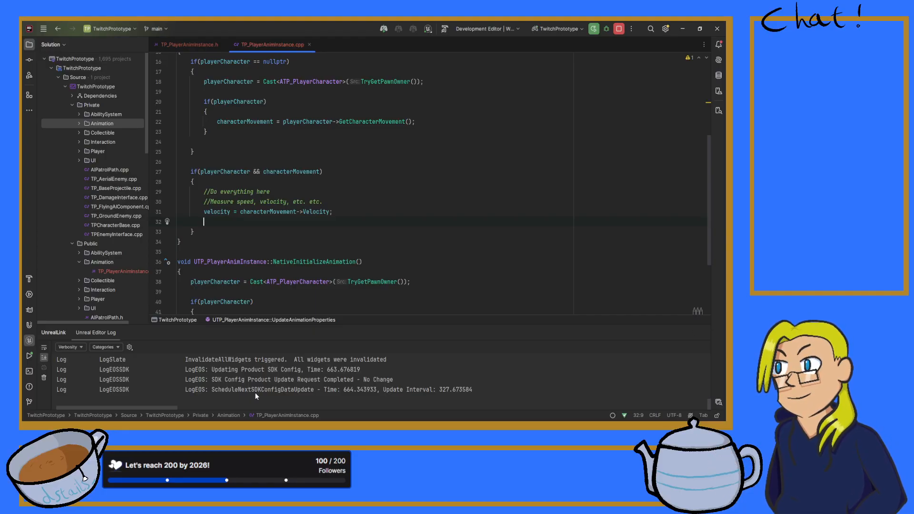
- Try to call a static length function such as SquaredLength on FVector in the same line
{"action": "type", "text": "FV"}
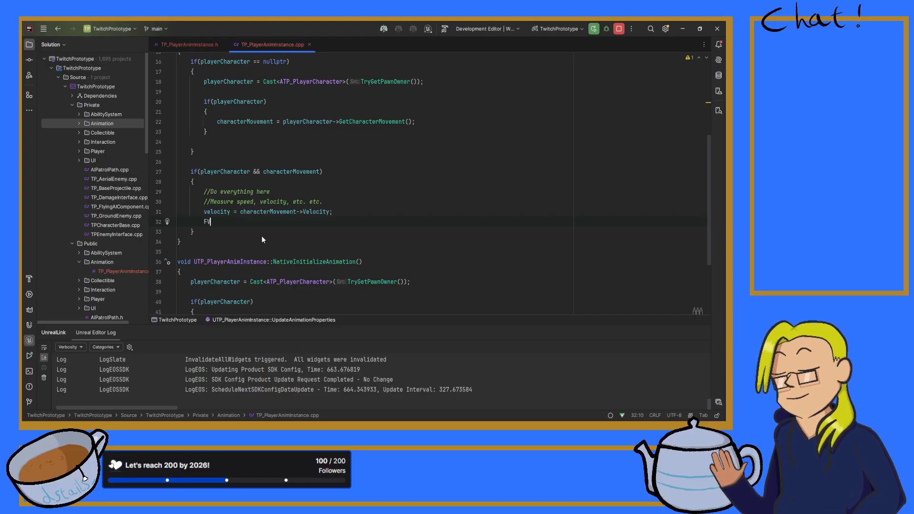
{"action": "type", "text": "ector::Xy"}
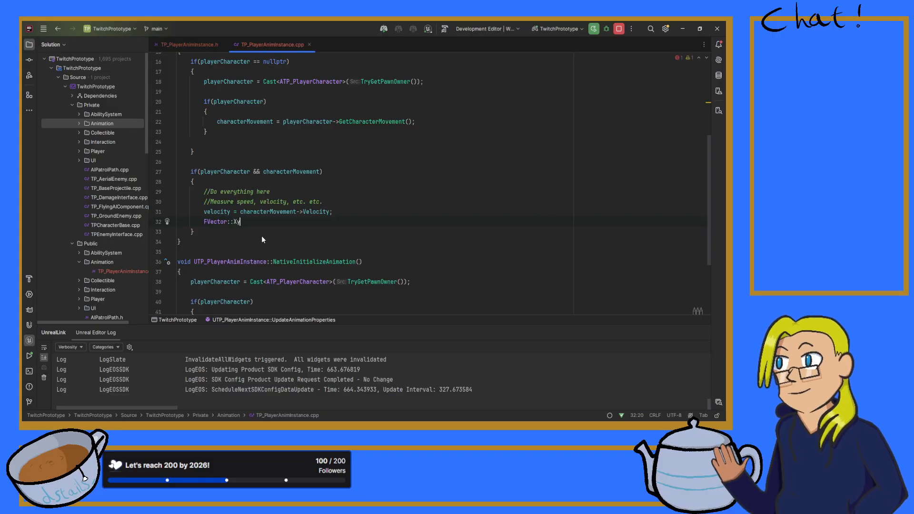
{"action": "key", "text": "BackSpace"}
{"action": "key", "text": "BackSpace"}
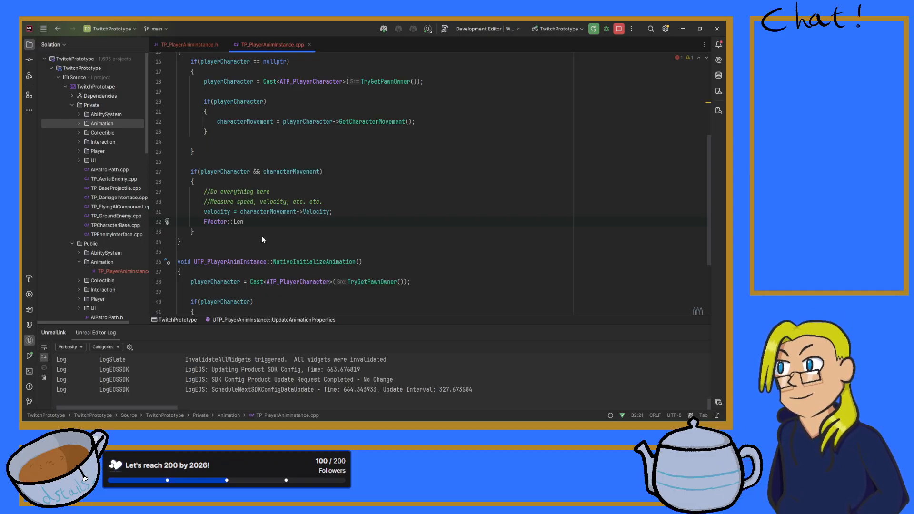
{"action": "type", "text": "Len"}
{"action": "key", "text": "Return"}
{"action": "key", "text": "BackSpace"}
{"action": "key", "text": "BackSpace"}
{"action": "key", "text": "BackSpace"}
{"action": "key", "text": "BackSpace"}
{"action": "key", "text": "BackSpace"}
{"action": "key", "text": "BackSpace"}
{"action": "key", "text": "BackSpace"}
{"action": "key", "text": "BackSpace"}
{"action": "key", "text": "BackSpace"}
{"action": "key", "text": "BackSpace"}
{"action": "key", "text": "BackSpace"}
{"action": "key", "text": "BackSpace"}
{"action": "key", "text": "BackSpace"}
{"action": "key", "text": "BackSpace"}
{"action": "key", "text": "BackSpace"}
{"action": "key", "text": "BackSpace"}
{"action": "key", "text": "BackSpace"}
{"action": "key", "text": "BackSpace"}
{"action": "key", "text": "BackSpace"}
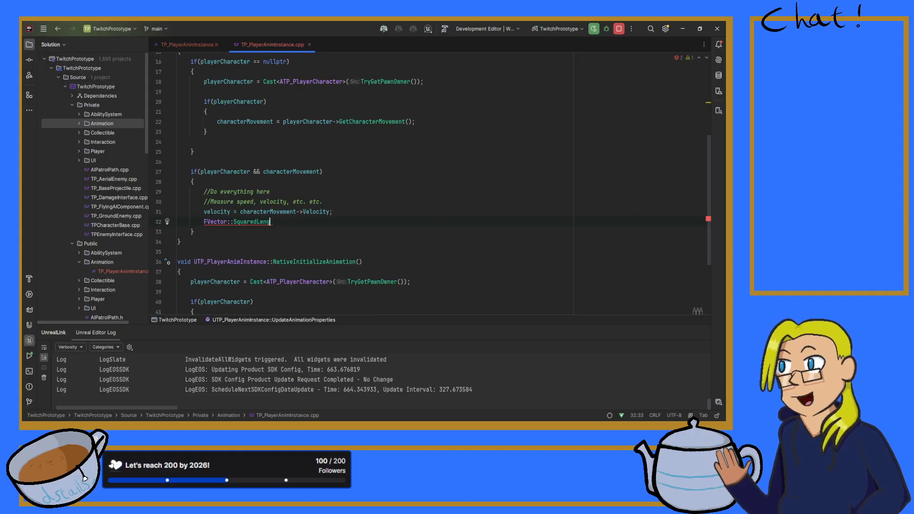
{"action": "key", "text": "BackSpace"}
{"action": "key", "text": "BackSpace"}
{"action": "key", "text": "BackSpace"}
{"action": "key", "text": "BackSpace"}
{"action": "key", "text": "BackSpace"}
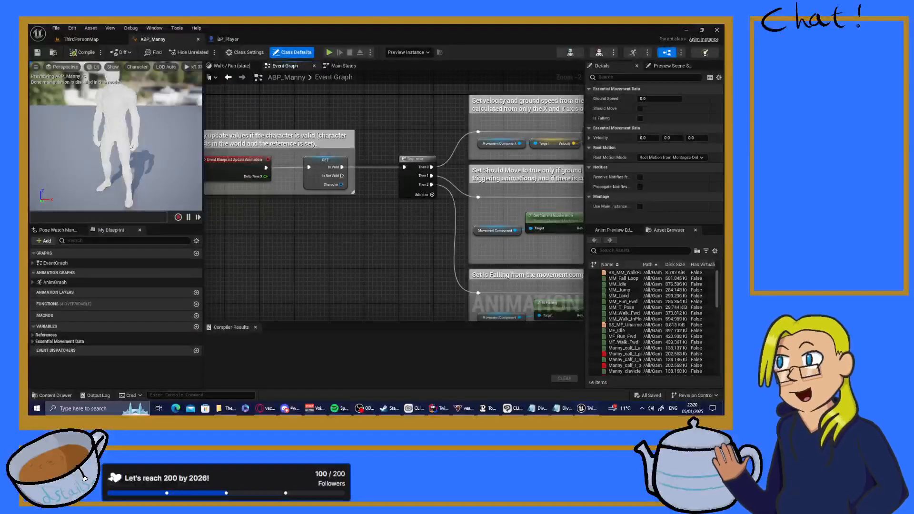
- In the Unreal Editor, examine the node that calculates Ground Speed from velocity in ABP_Manny's Event Graph
{"action": "right_click_drag", "start_coordinate": [408, 243], "coordinate": [322, 219]}
{"action": "right_click_drag", "start_coordinate": [433, 210], "coordinate": [381, 261]}
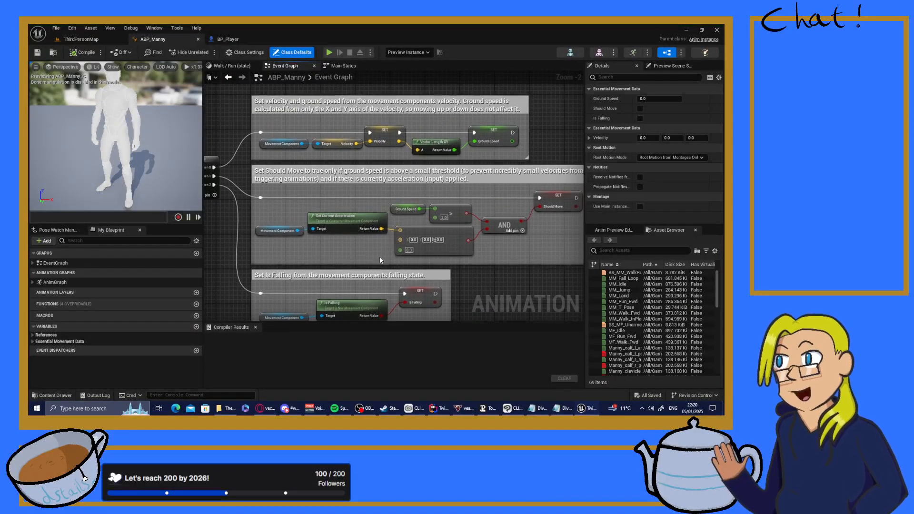
{"action": "left_click", "coordinate": [444, 141]}
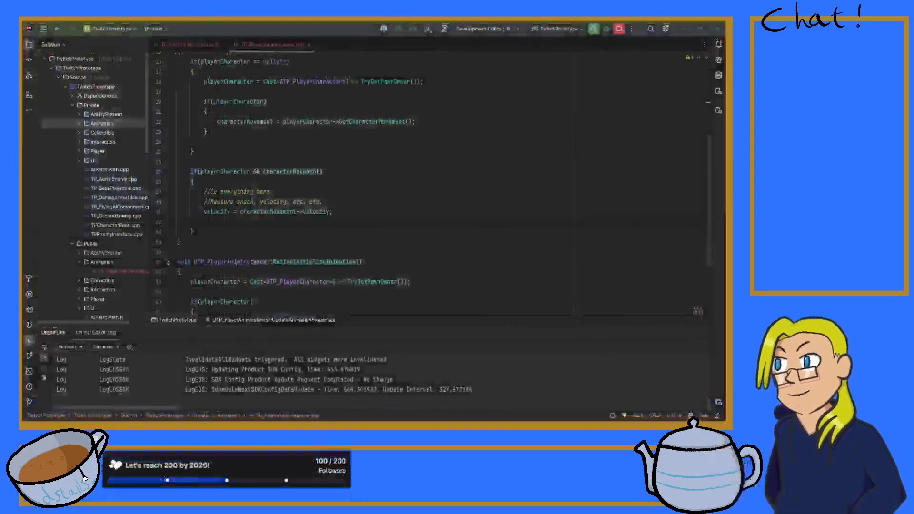
{"action": "scroll", "coordinate": [349, 115], "scroll_direction": "up", "scroll_amount": 5}
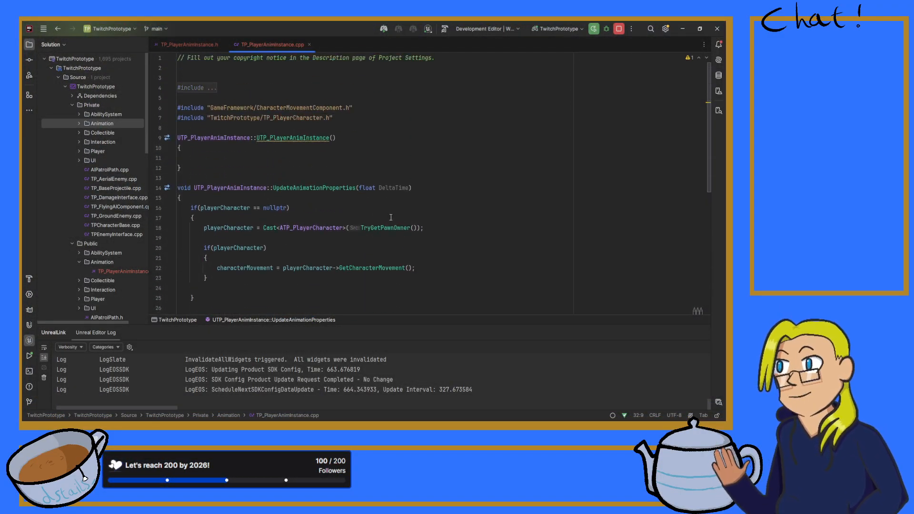
{"action": "left_click", "coordinate": [349, 114]}
{"action": "key", "text": "Return"}
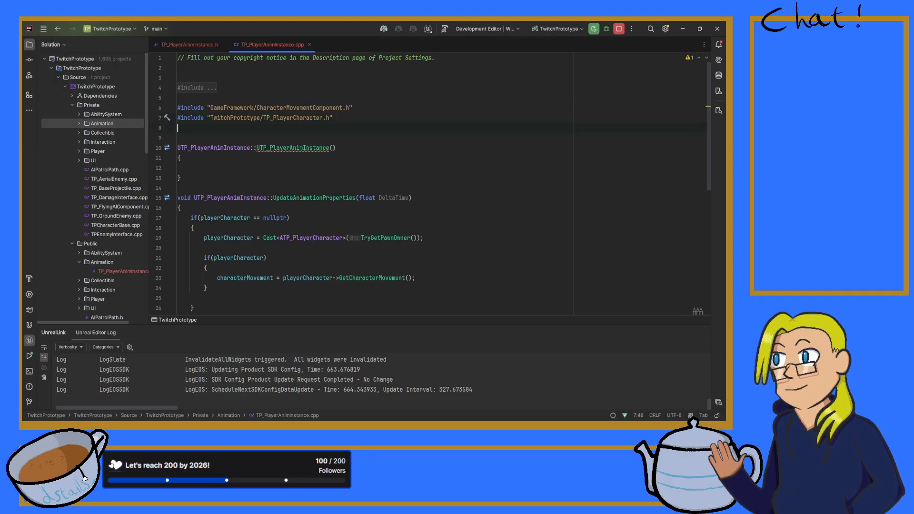
{"action": "type", "text": "#"}
{"action": "key", "text": "BackSpace"}
{"action": "type", "text": "inclu"}
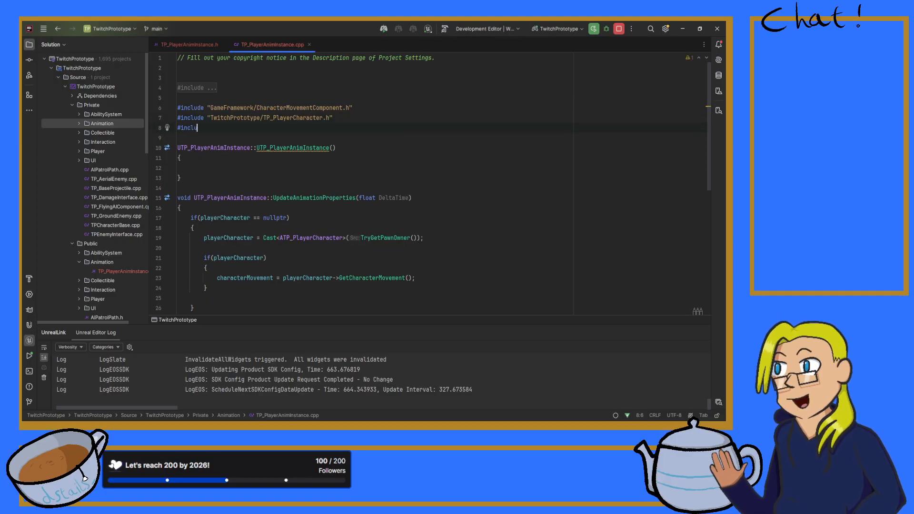
{"action": "type", "text": "de \"Kismet"}
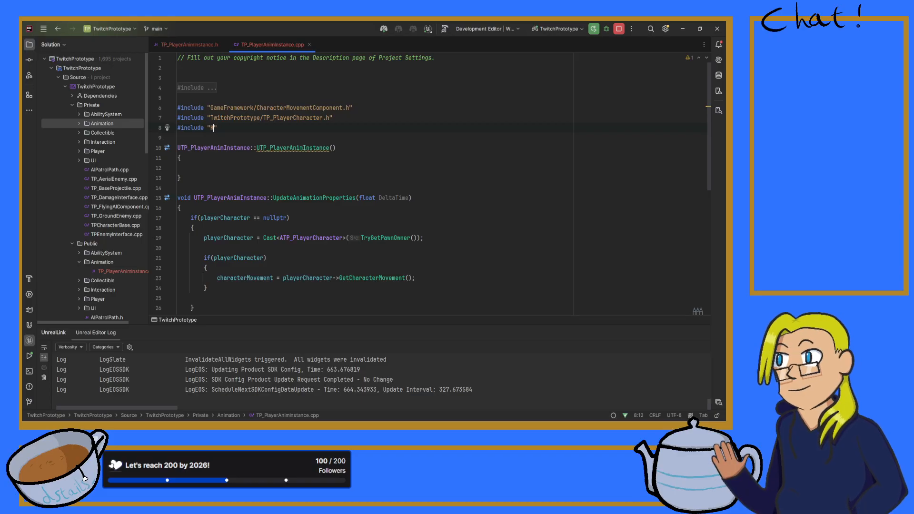
{"action": "type", "text": "ma"}
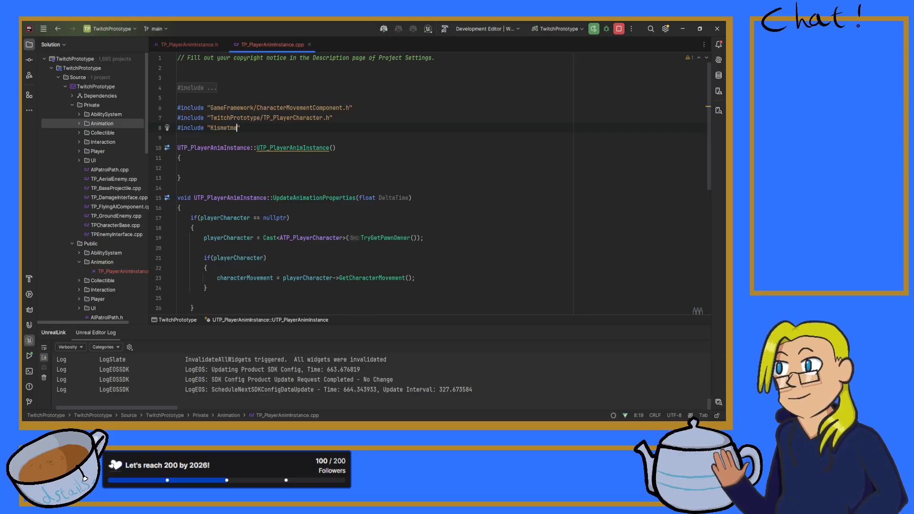
{"action": "key", "text": "BackSpace"}
{"action": "key", "text": "BackSpace"}
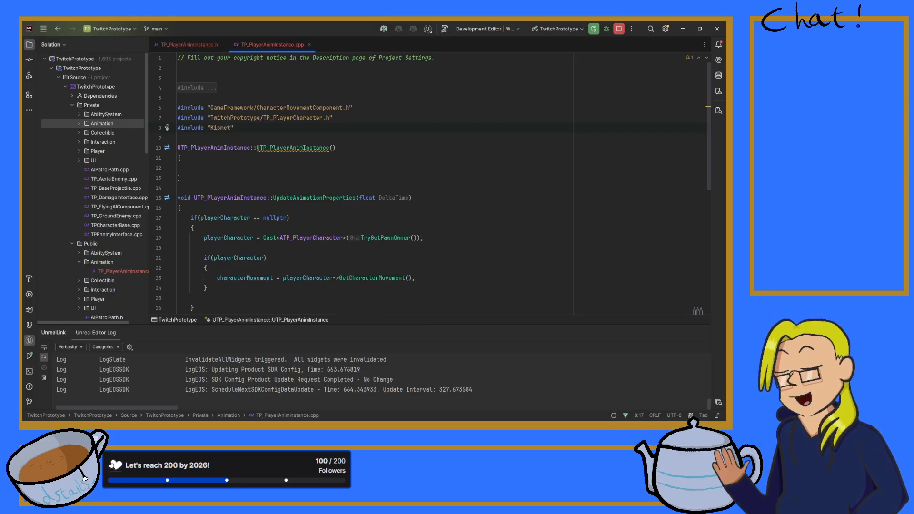
{"action": "type", "text": "Mat"}
{"action": "key", "text": "BackSpace"}
{"action": "key", "text": "BackSpace"}
{"action": "key", "text": "BackSpace"}
{"action": "key", "text": "BackSpace"}
{"action": "key", "text": "BackSpace"}
{"action": "key", "text": "BackSpace"}
{"action": "key", "text": "BackSpace"}
{"action": "key", "text": "BackSpace"}
{"action": "key", "text": "BackSpace"}
{"action": "key", "text": "BackSpace"}
{"action": "key", "text": "BackSpace"}
{"action": "key", "text": "BackSpace"}
{"action": "key", "text": "BackSpace"}
{"action": "key", "text": "BackSpace"}
{"action": "key", "text": "BackSpace"}
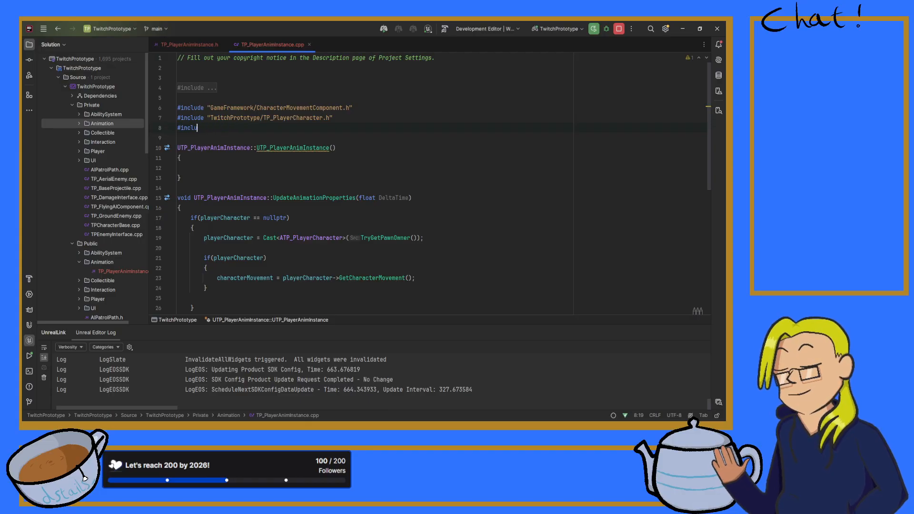
{"action": "key", "text": "BackSpace"}
{"action": "key", "text": "BackSpace"}
{"action": "key", "text": "BackSpace"}
{"action": "key", "text": "BackSpace"}
- Insert UKismetMathLibrary:: on the empty line below the velocity assignment, with its header included through code completion
{"action": "scroll", "coordinate": [140, 216], "scroll_direction": "down", "scroll_amount": 4}
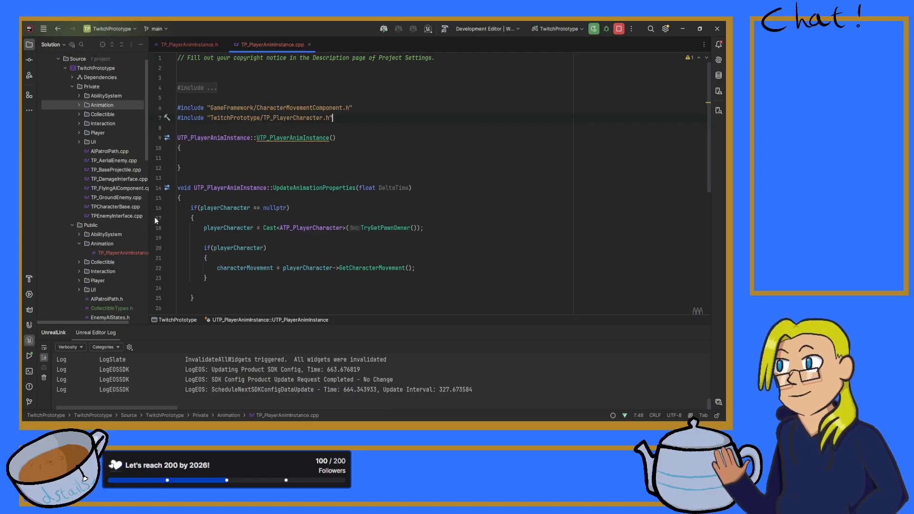
{"action": "scroll", "coordinate": [250, 215], "scroll_direction": "down", "scroll_amount": 4}
{"action": "scroll", "coordinate": [250, 215], "scroll_direction": "down", "scroll_amount": 5}
{"action": "scroll", "coordinate": [250, 215], "scroll_direction": "up", "scroll_amount": 2}
{"action": "left_click", "coordinate": [219, 187]}
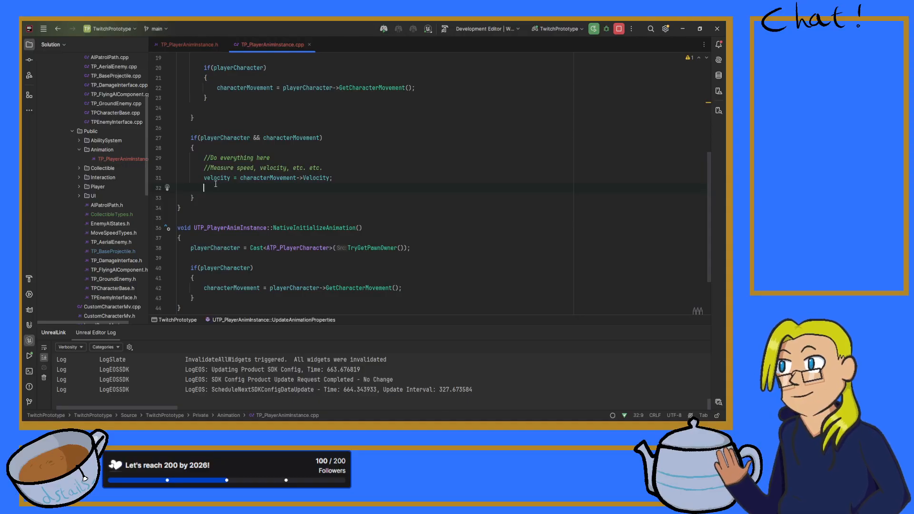
{"action": "type", "text": "UKismetma"}
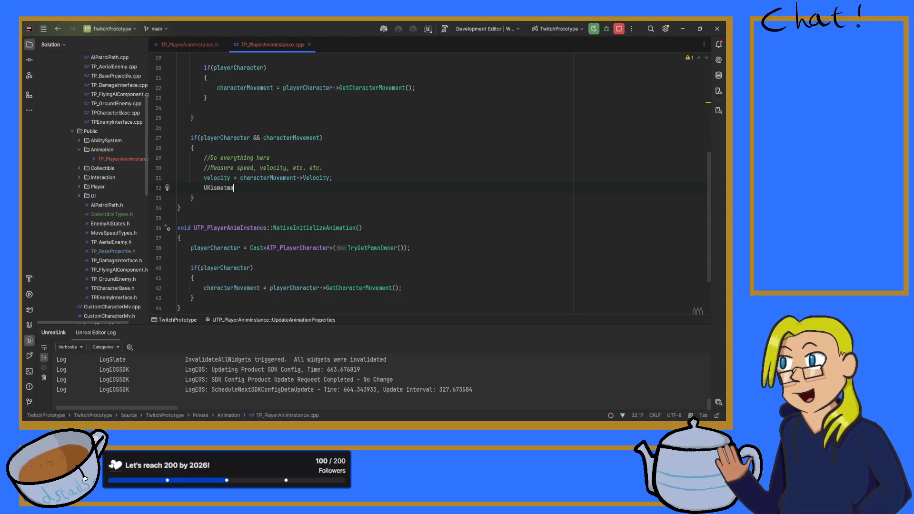
{"action": "key", "text": "Return"}
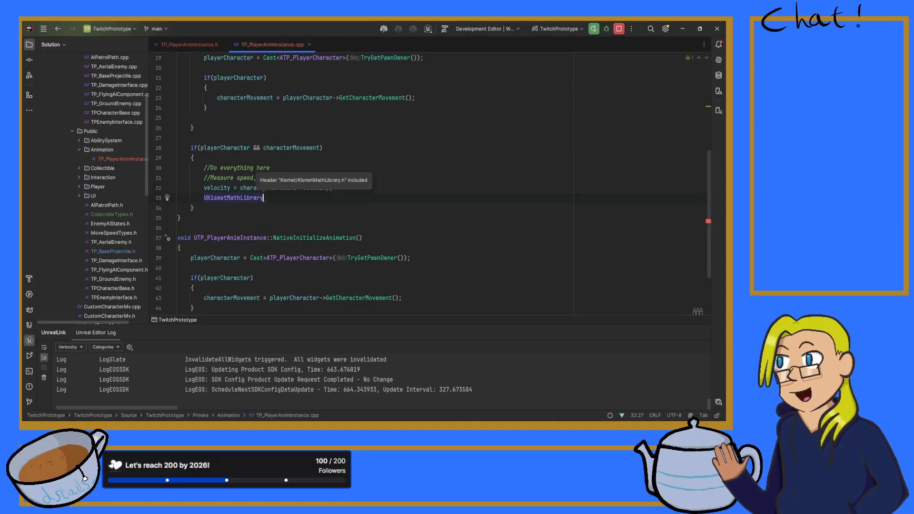
{"action": "type", "text": "::"}
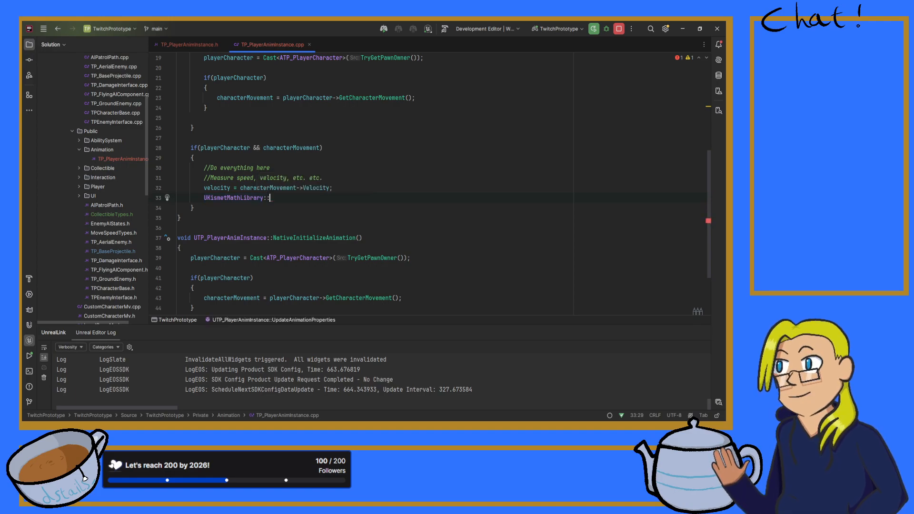
- Try to find the vector length function of UKismetMathLibrary with the search terms Vector and length
{"action": "type", "text": "Vector"}
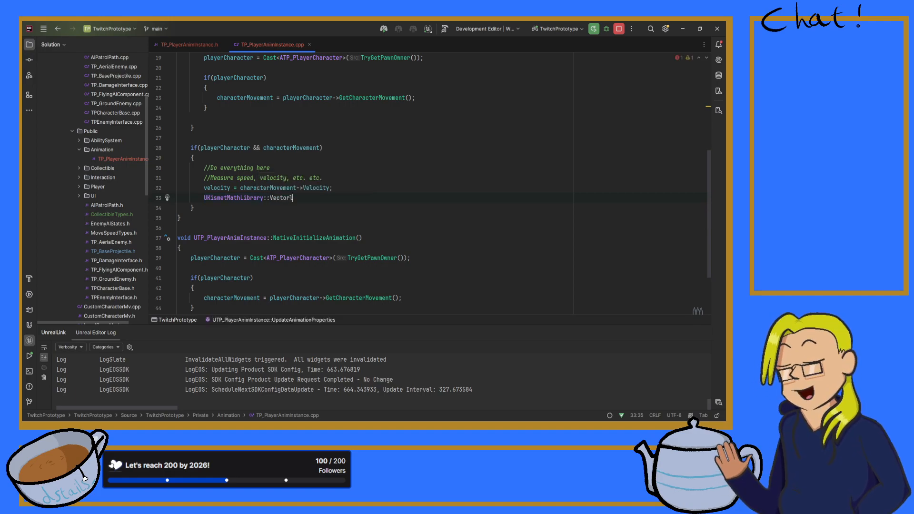
{"action": "key", "text": "BackSpace"}
{"action": "key", "text": "BackSpace"}
{"action": "key", "text": "BackSpace"}
{"action": "key", "text": "BackSpace"}
{"action": "key", "text": "BackSpace"}
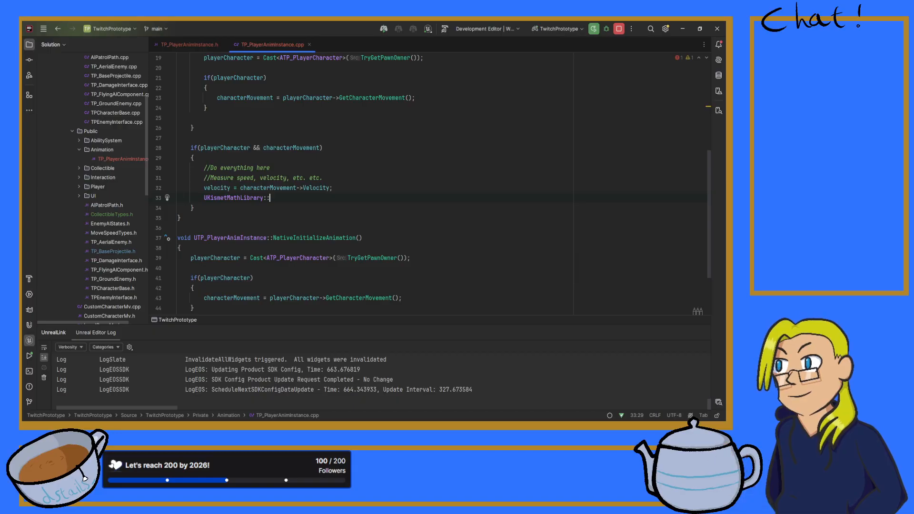
{"action": "type", "text": "length"}
{"action": "key", "text": "BackSpace"}
{"action": "key", "text": "BackSpace"}
{"action": "key", "text": "BackSpace"}
{"action": "key", "text": "BackSpace"}
{"action": "key", "text": "BackSpace"}
{"action": "key", "text": "BackSpace"}
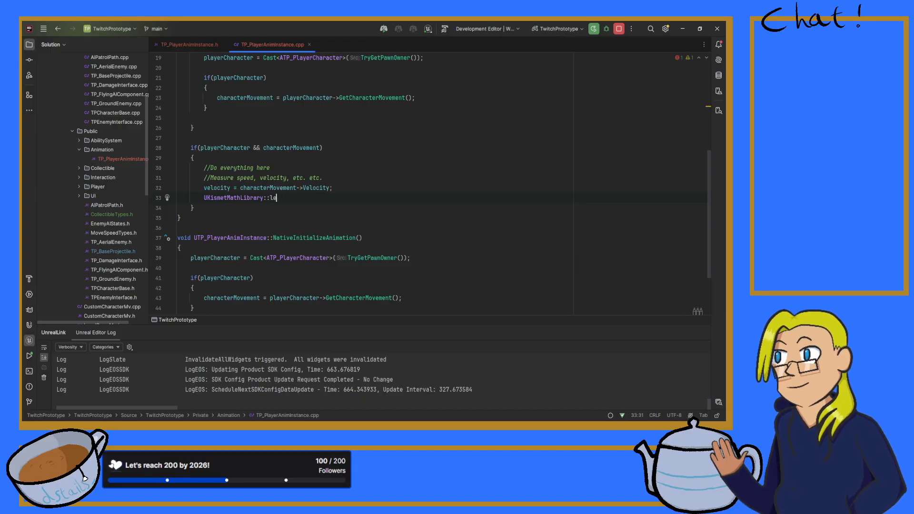
- Complete the UKismetMathLibrary:: statement with VSizeXY(velocity);
{"action": "type", "text": "xy"}
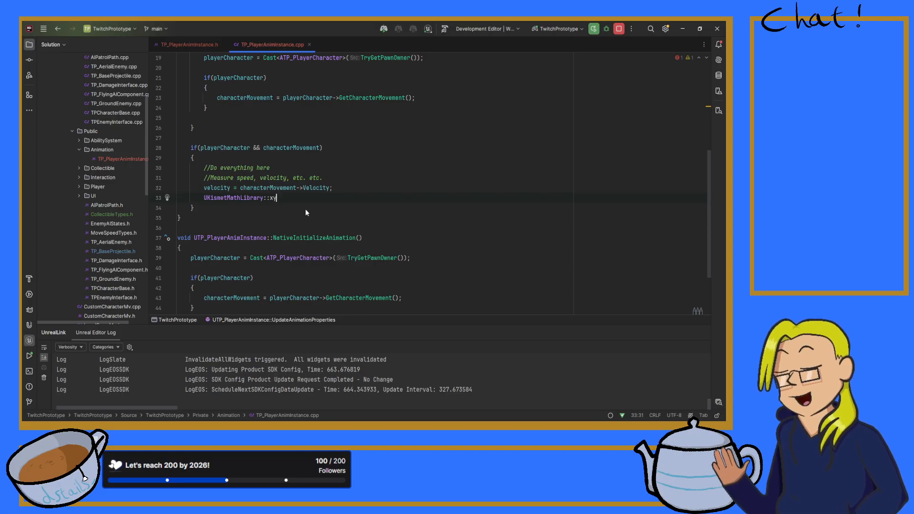
{"action": "key", "text": "Return"}
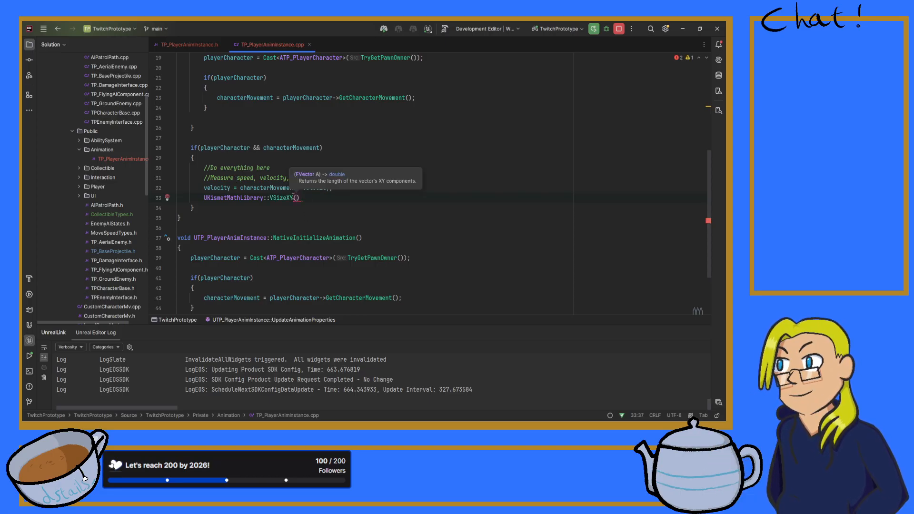
{"action": "type", "text": "velocity);"}
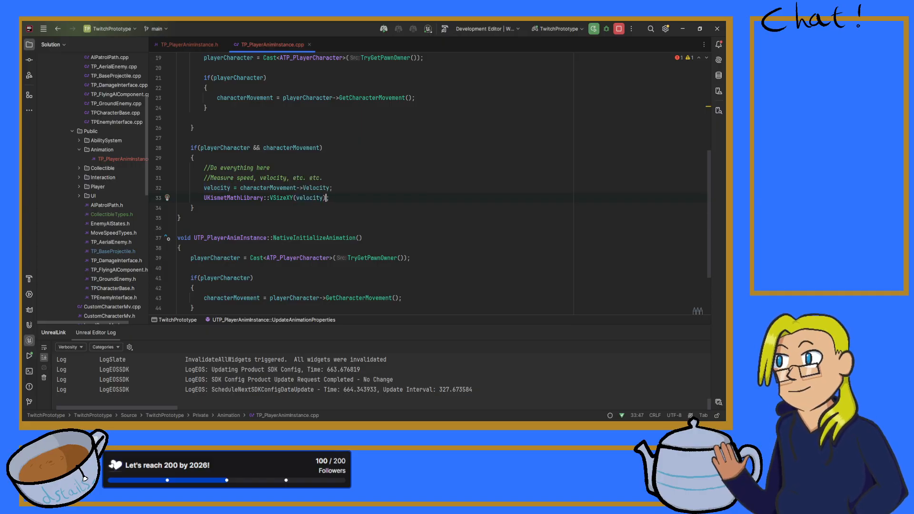
- Assign the result of UKismetMathLibrary::VSizeXY(velocity) to groundSpeed
{"action": "key", "text": "ctrl+Left"}
{"action": "key", "text": "ctrl+Left"}
{"action": "key", "text": "ctrl+Left"}
{"action": "key", "text": "ctrl+Left"}
{"action": "key", "text": "ctrl+Left"}
{"action": "key", "text": "ctrl+Left"}
{"action": "key", "text": "ctrl+Left"}
{"action": "key", "text": "ctrl+Left"}
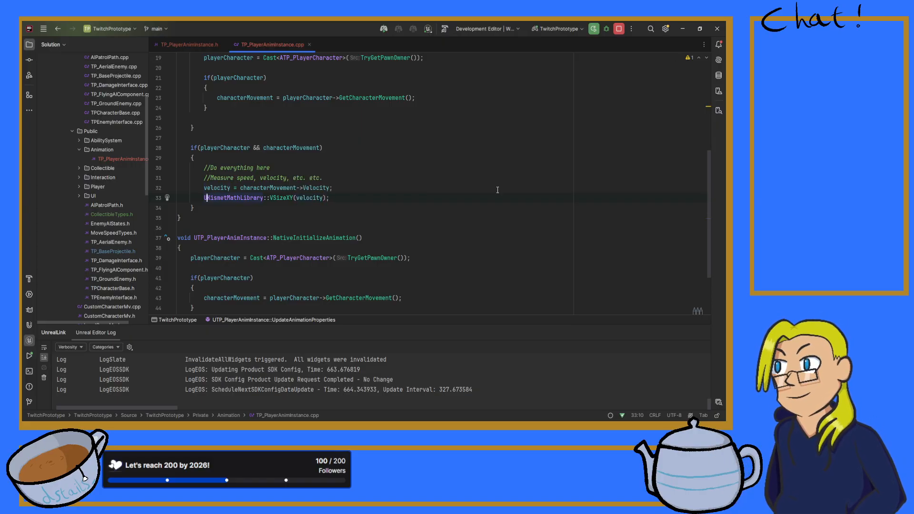
{"action": "key", "text": "ctrl+w"}
{"action": "type", "text": "groundSpeed"}
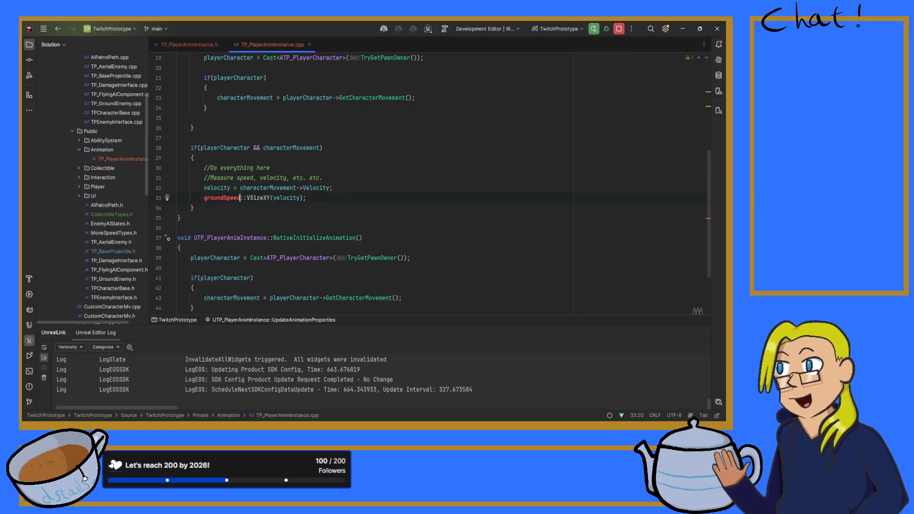
{"action": "type", "text": " = "}
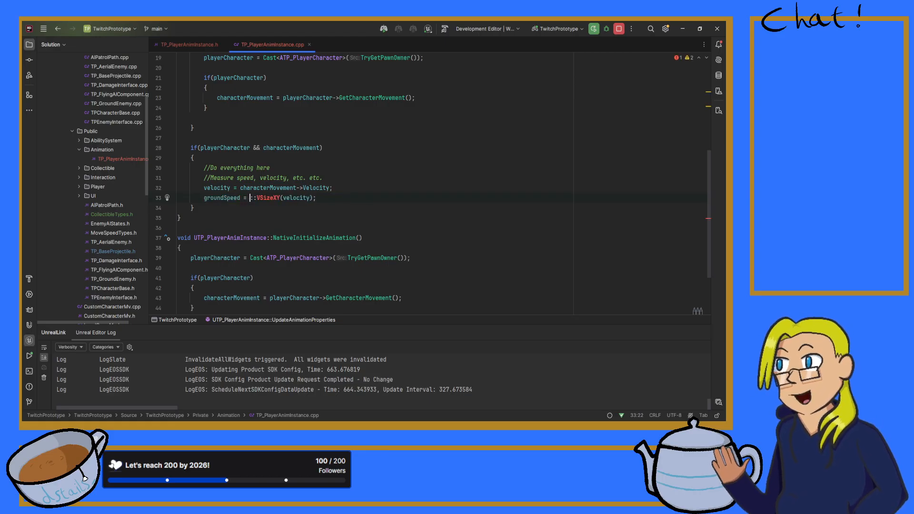
{"action": "type", "text": "UKismetMathLibrary"}
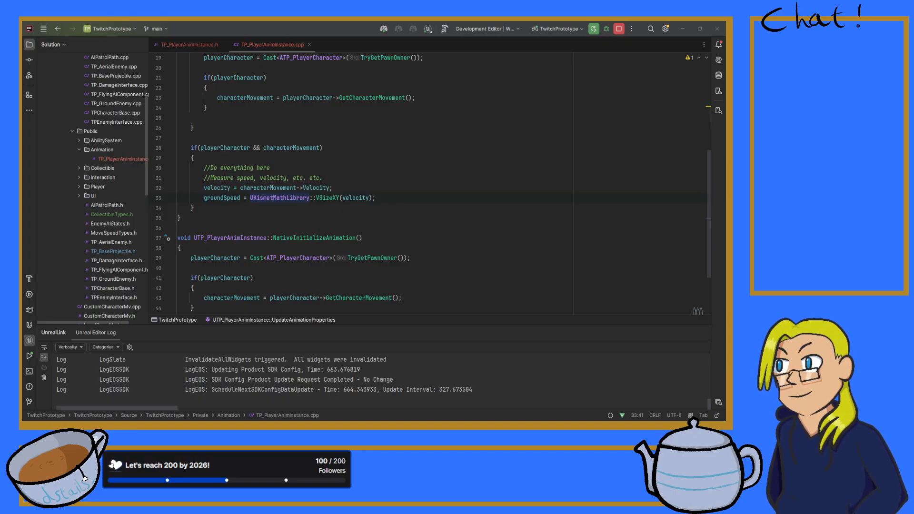
- In TP_PlayerAnimInstance.h, declare bool bIsFalling below velocity with UPROPERTY(VisibleAnywhere, BlueprintReadOnly, meta = (AllowPrivateAccess = "true"))
{"action": "key", "text": "alt+Tab"}
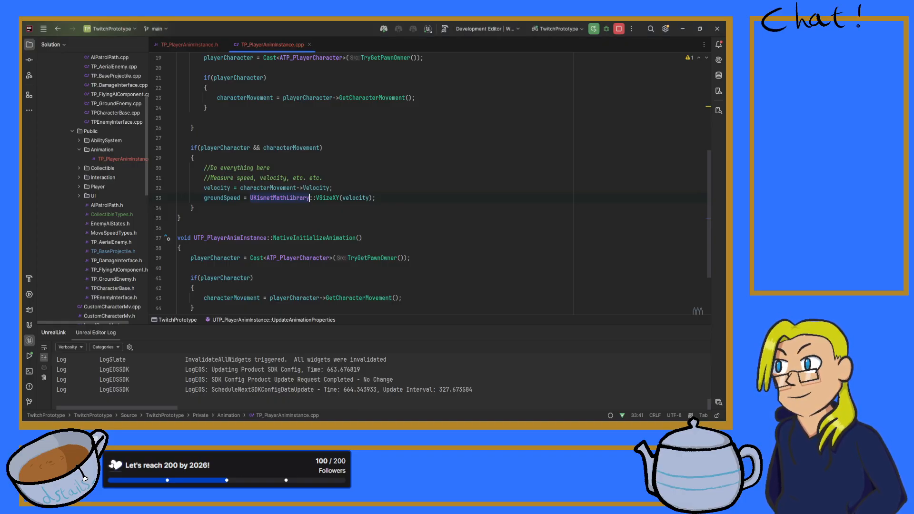
{"action": "left_click", "coordinate": [196, 44]}
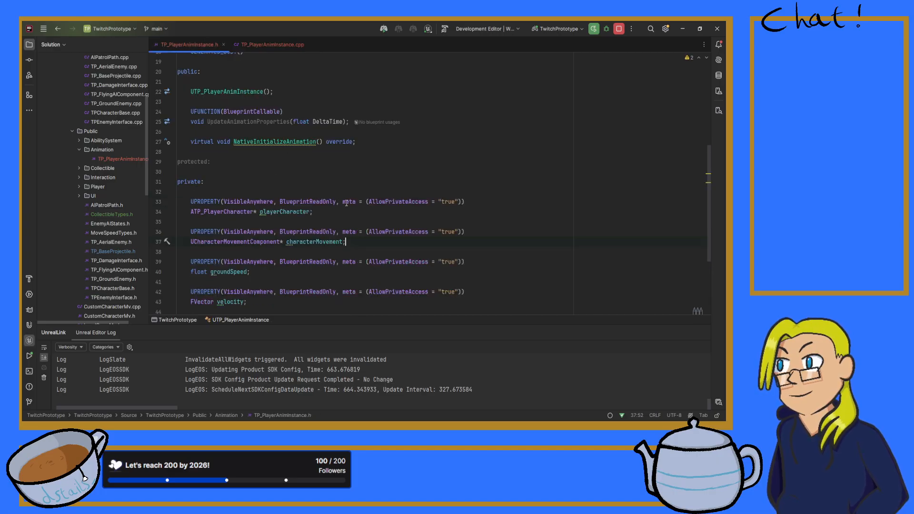
{"action": "scroll", "coordinate": [339, 199], "scroll_direction": "down", "scroll_amount": 4}
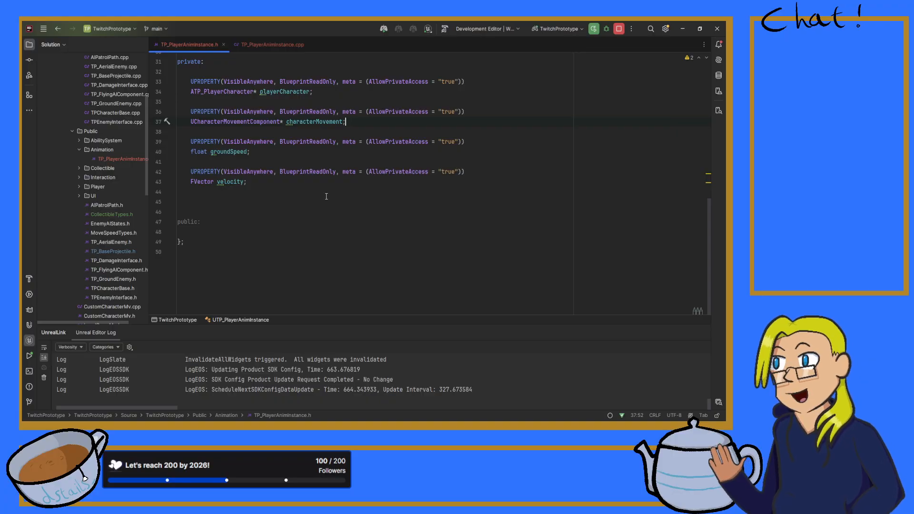
{"action": "scroll", "coordinate": [326, 196], "scroll_direction": "up", "scroll_amount": 4}
{"action": "key", "text": "Down"}
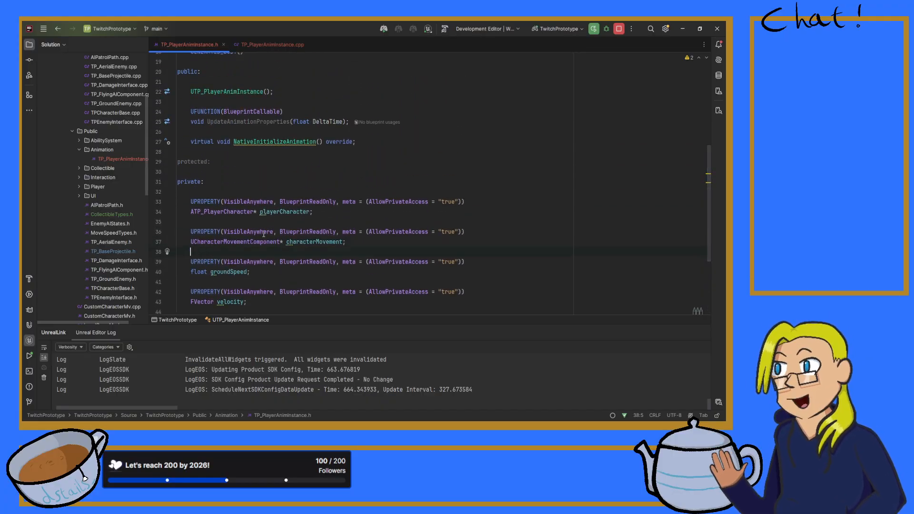
{"action": "scroll", "coordinate": [263, 234], "scroll_direction": "down", "scroll_amount": 4}
{"action": "left_click", "coordinate": [209, 191]}
{"action": "key", "text": "Return"}
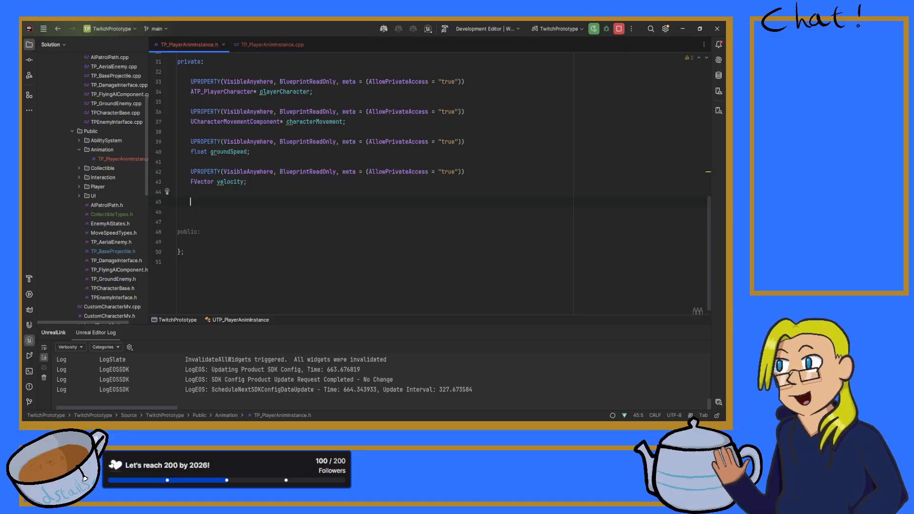
{"action": "type", "text": "UPROPERTY("}
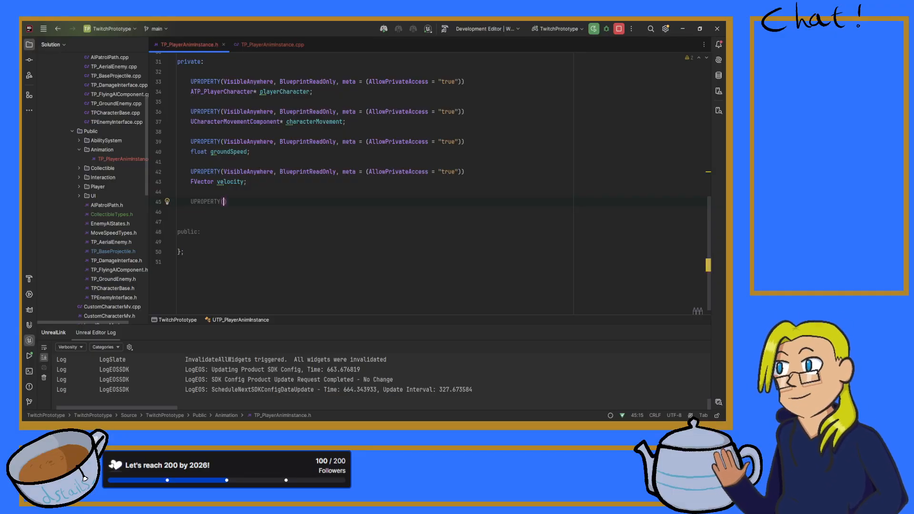
{"action": "type", "text": "VisibleAnywhere,"}
{"action": "type", "text": " BlueprintRe"}
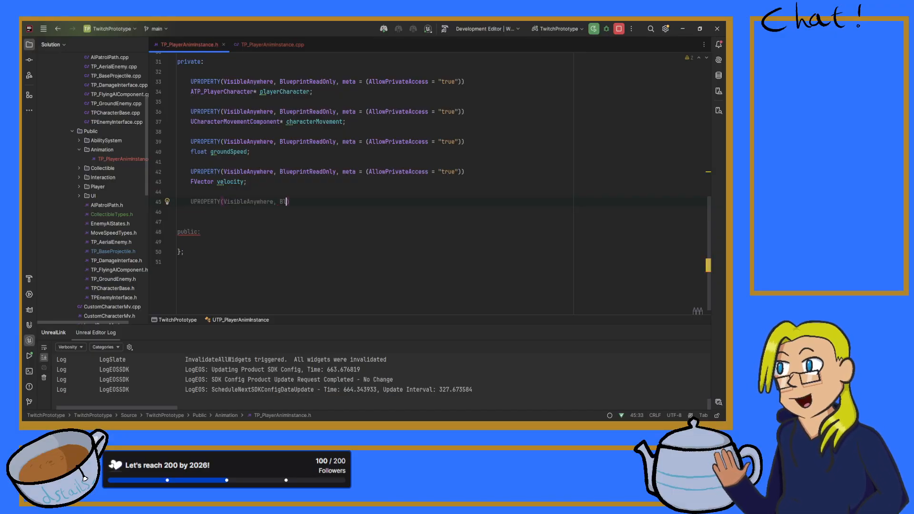
{"action": "type", "text": "adOnly"}
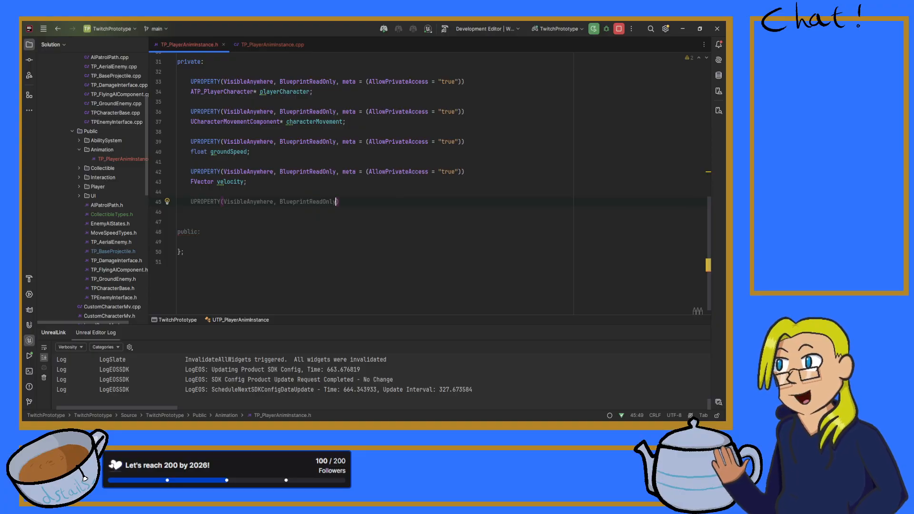
{"action": "type", "text": ", meta ="}
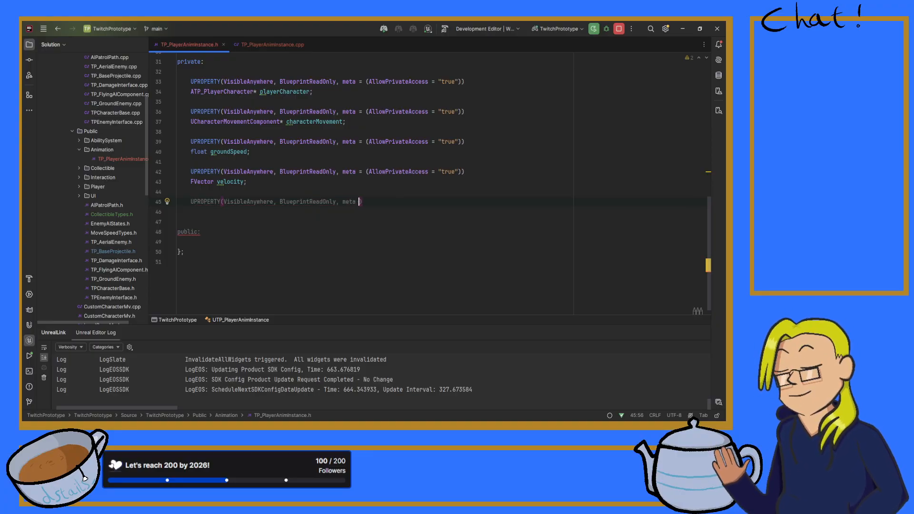
{"action": "type", "text": " (AllowPrivateAccess"}
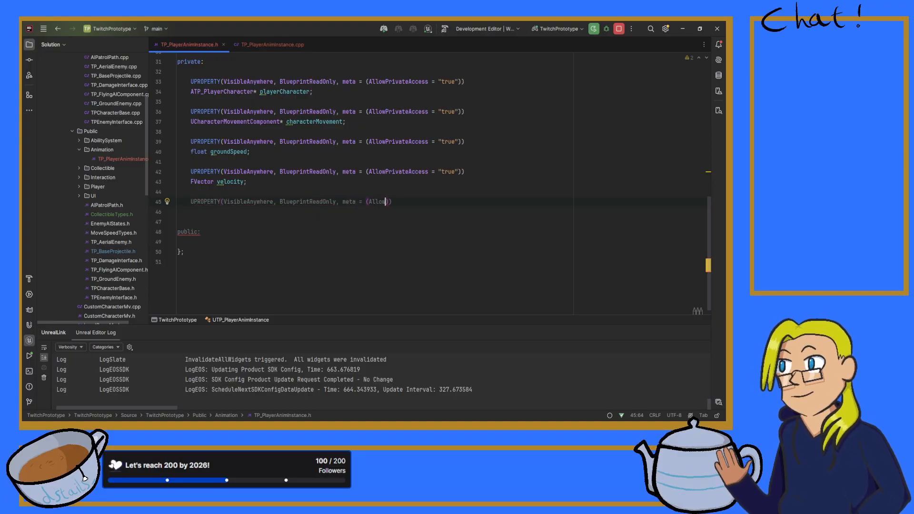
{"action": "type", "text": " = \"tr"}
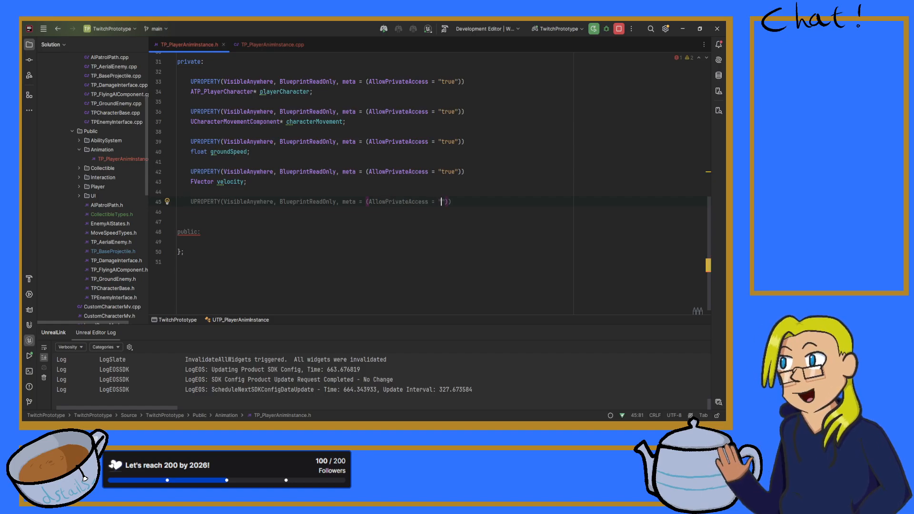
{"action": "type", "text": "ue"}
{"action": "key", "text": "Return"}
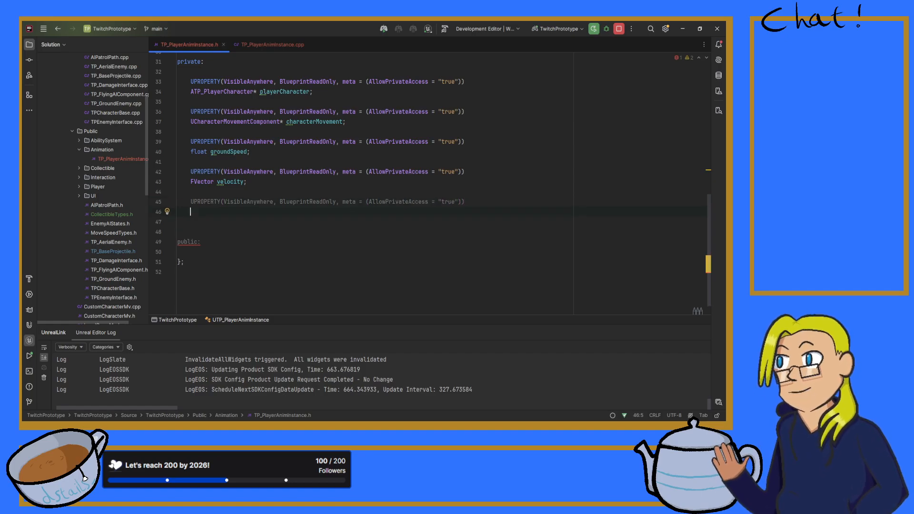
{"action": "type", "text": "bool bIs"}
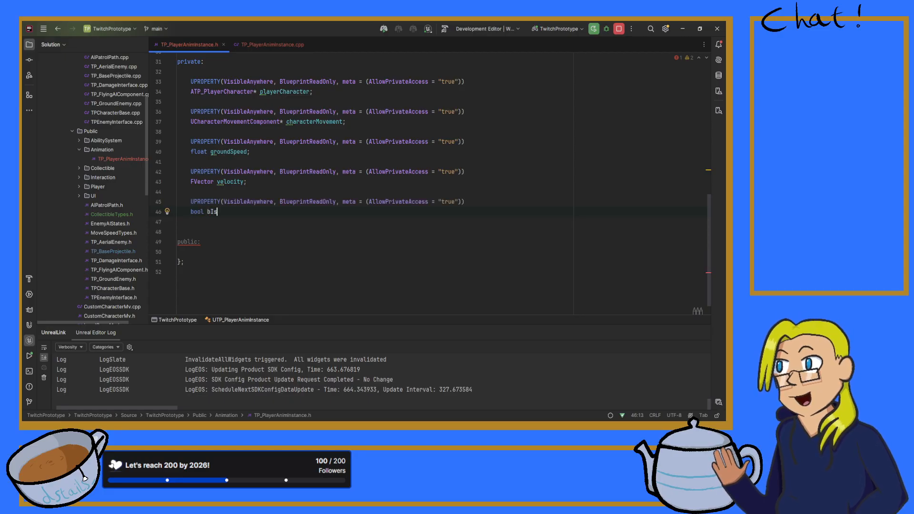
{"action": "type", "text": "Falling;"}
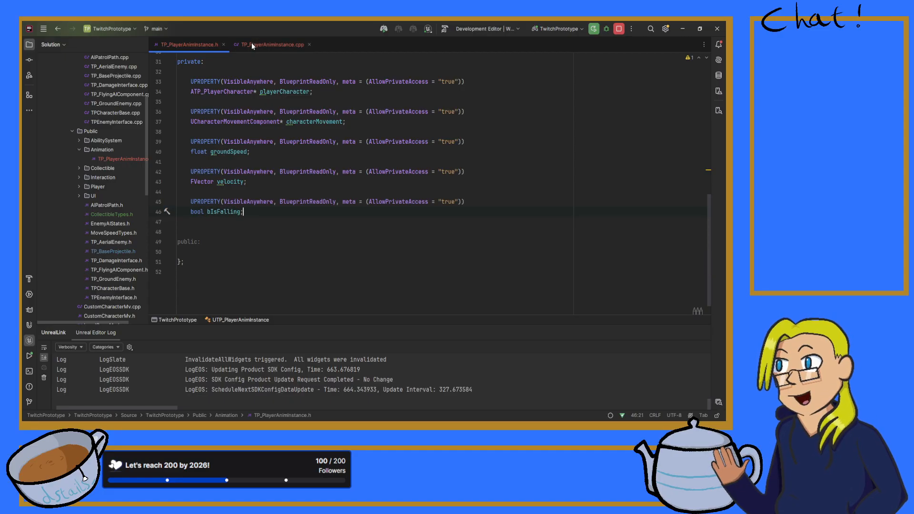
- In TP_PlayerAnimInstance.cpp, add bIsFalling = characterMovement->IsFalling(); below the groundSpeed assignment, separated by an empty line
{"action": "left_click", "coordinate": [266, 44]}
{"action": "scroll", "coordinate": [396, 169], "scroll_direction": "up", "scroll_amount": 2}
{"action": "scroll", "coordinate": [396, 170], "scroll_direction": "down", "scroll_amount": 4}
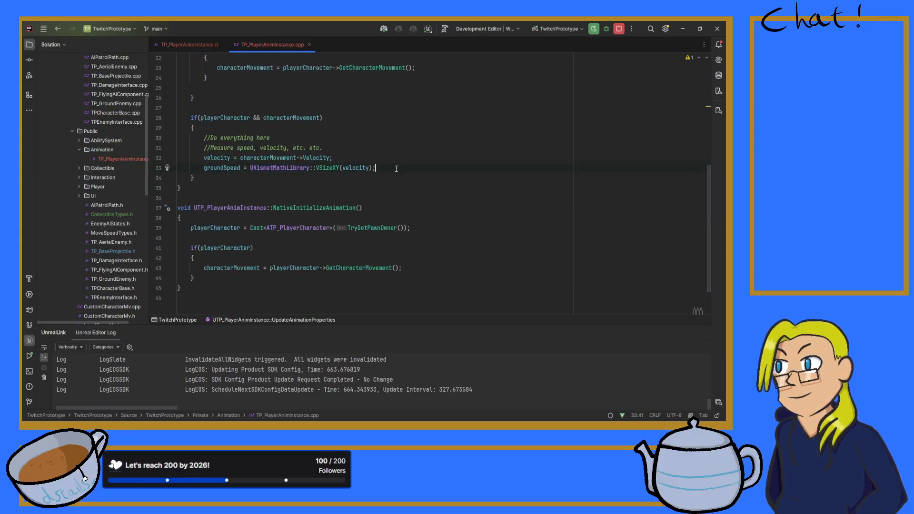
{"action": "key", "text": "Return"}
{"action": "key", "text": "Return"}
{"action": "type", "text": "bIs"}
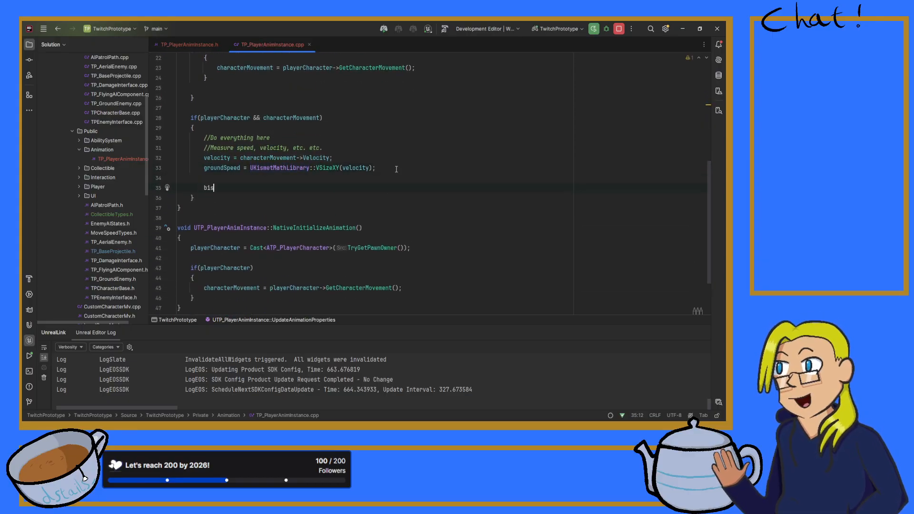
{"action": "type", "text": "Falling = v"}
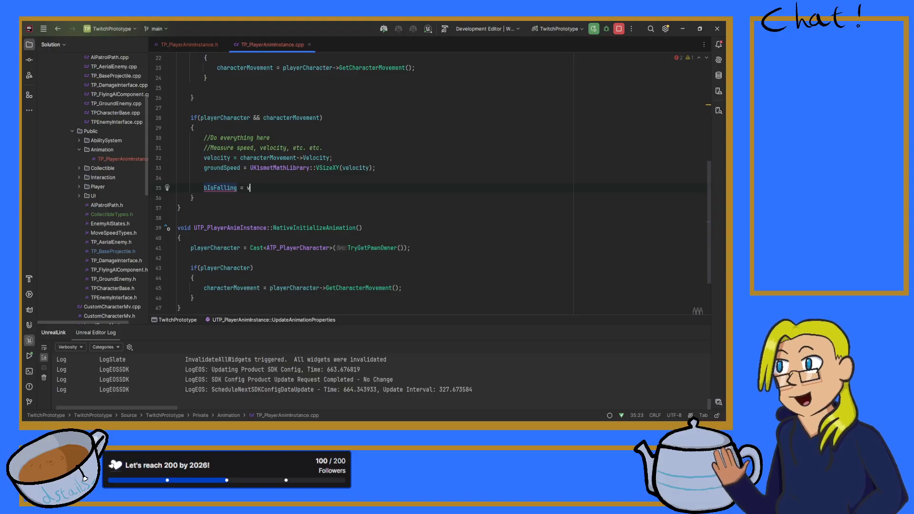
{"action": "key", "text": "BackSpace"}
{"action": "type", "text": "characterMovement->"}
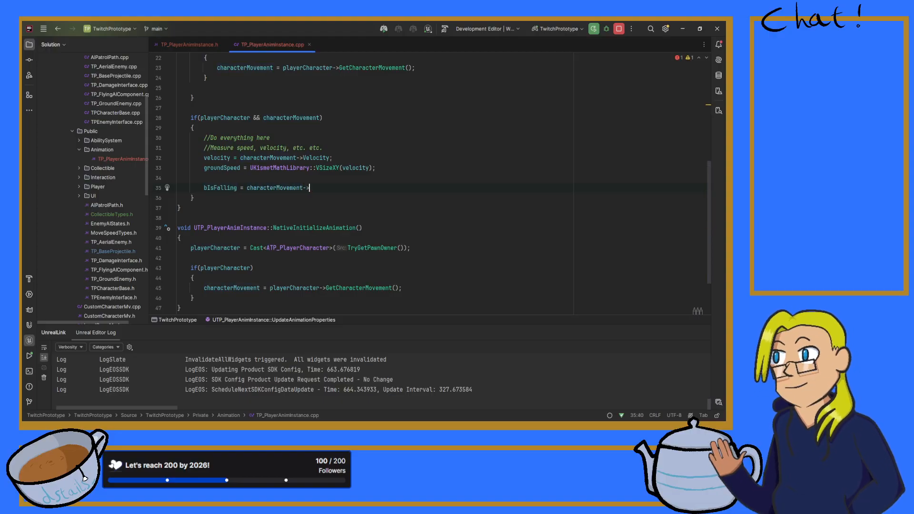
{"action": "type", "text": "IsFalling()"}
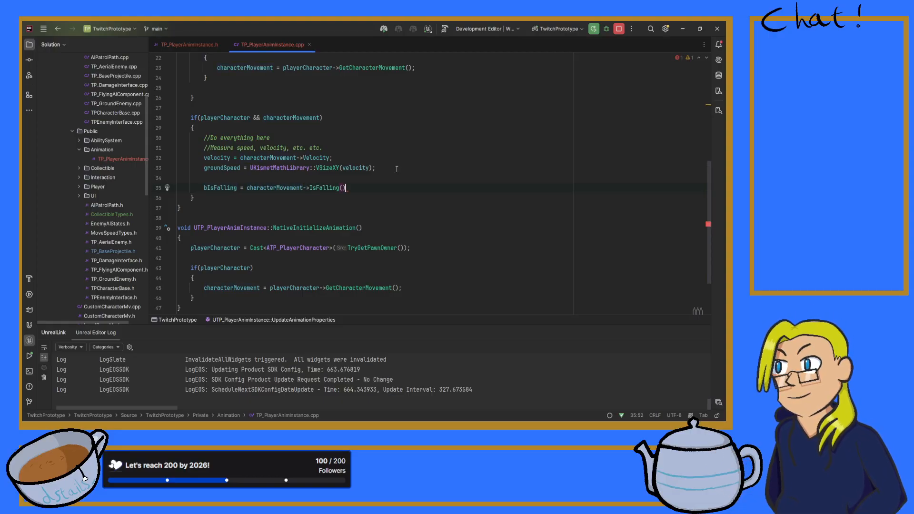
{"action": "type", "text": ";"}
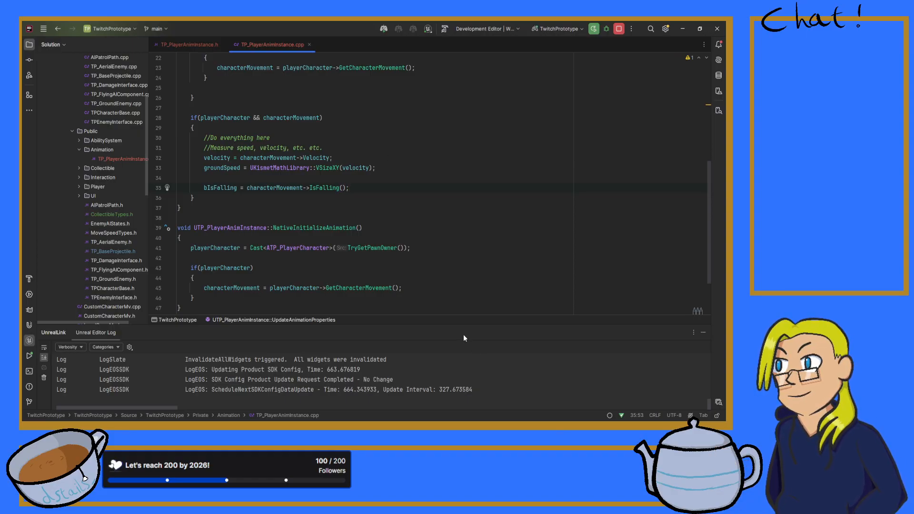
{"action": "scroll", "coordinate": [432, 264], "scroll_direction": "up", "scroll_amount": 7}
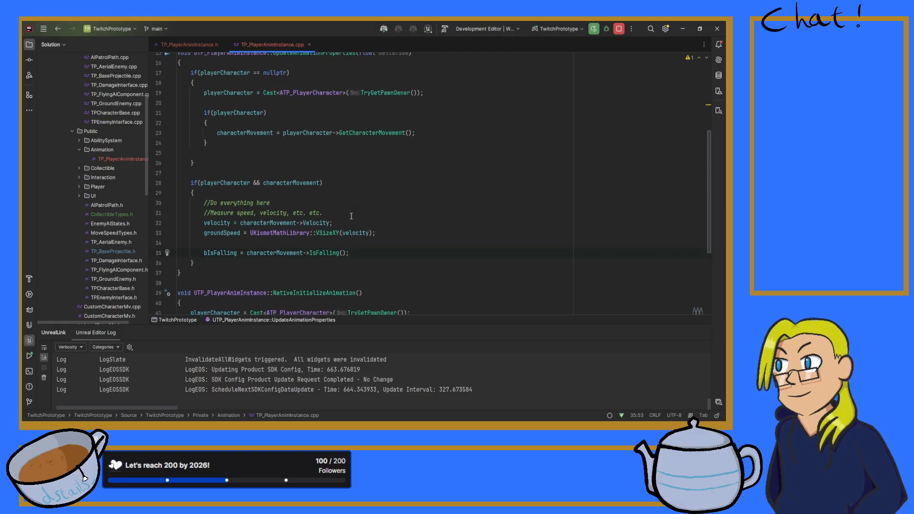
{"action": "scroll", "coordinate": [351, 205], "scroll_direction": "down", "scroll_amount": 9}
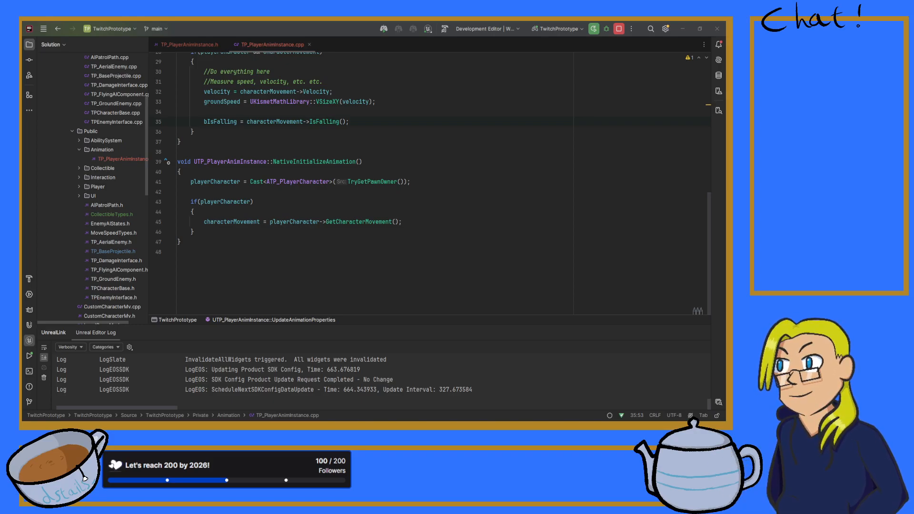
- Stop the running editor session and run the TwitchPrototype project again to relaunch the Unreal Editor with the new code
{"action": "key", "text": "alt+Tab"}
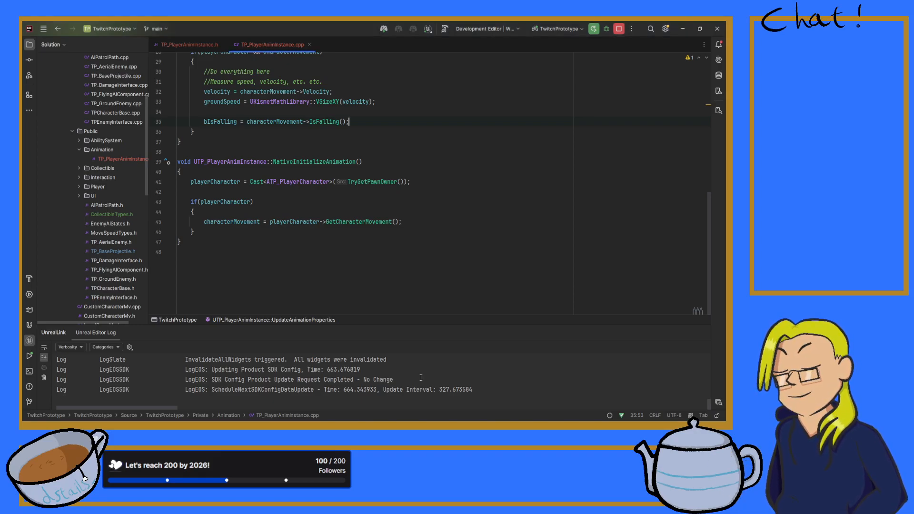
{"action": "left_click", "coordinate": [619, 28]}
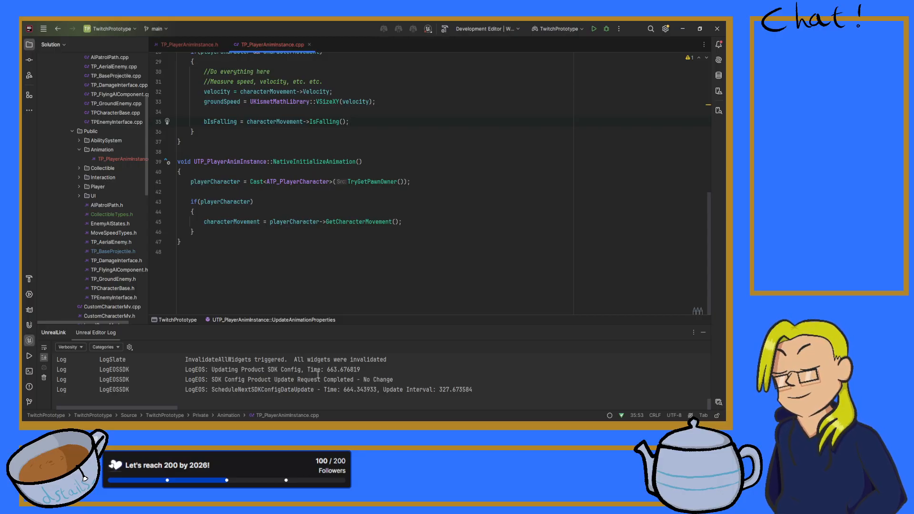
{"action": "key", "text": "alt+Tab"}
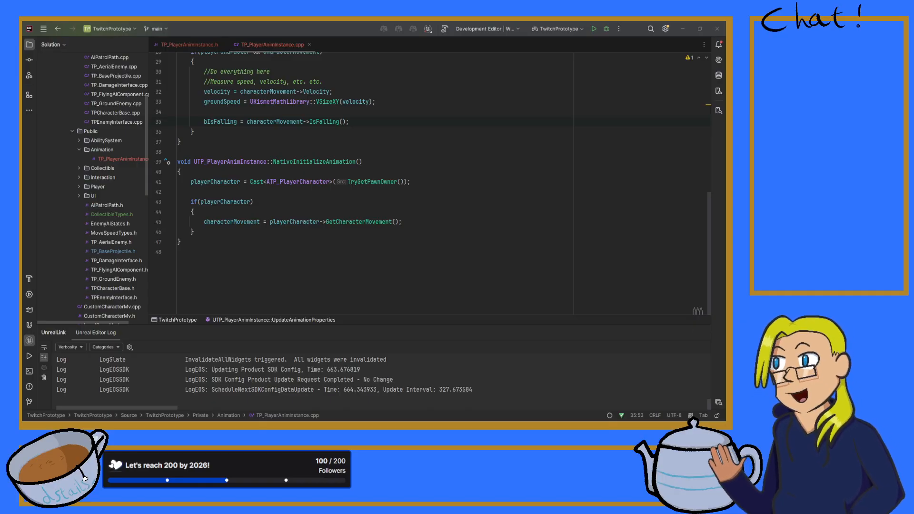
{"action": "left_click", "coordinate": [633, 26]}
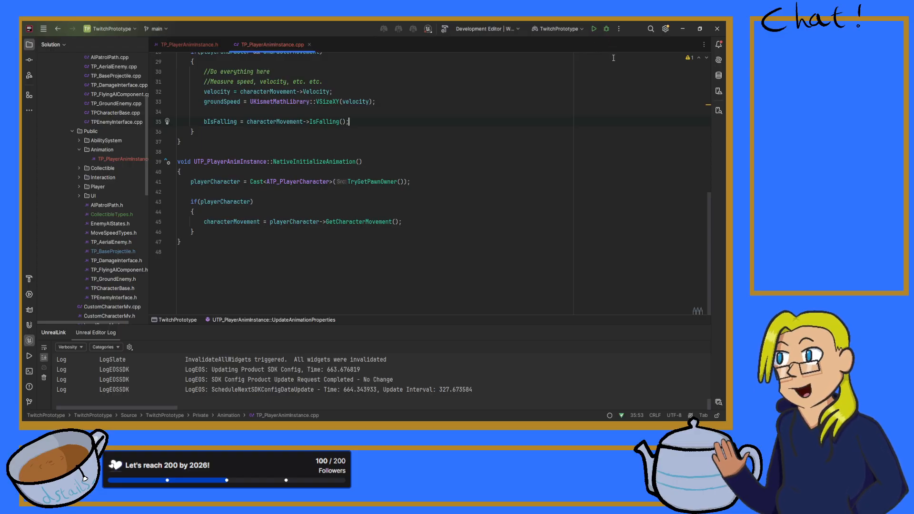
{"action": "left_click", "coordinate": [596, 32]}
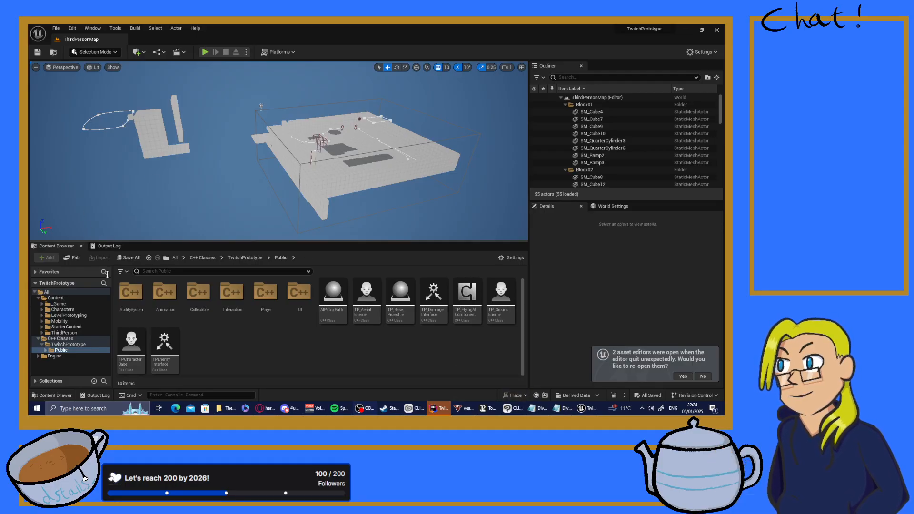
- In the Unreal Editor, open the RTG_QuinnToRat retargeter from the Characters/Temp_Model folder to view the source and target meshes
{"action": "left_click", "coordinate": [68, 335]}
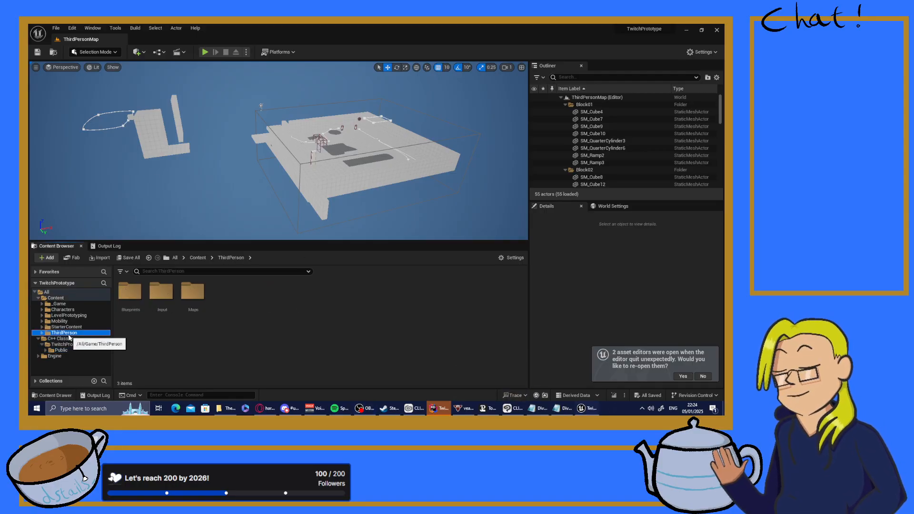
{"action": "left_click", "coordinate": [66, 310]}
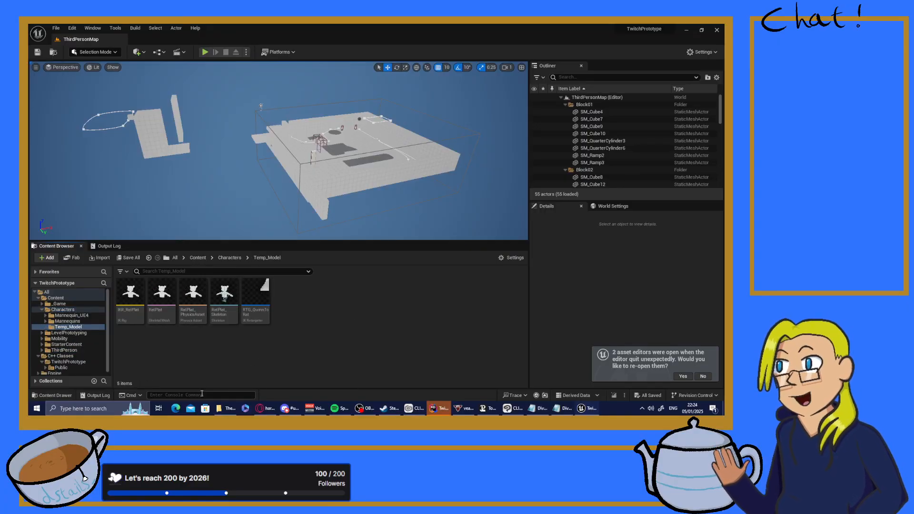
{"action": "double_click", "coordinate": [255, 298]}
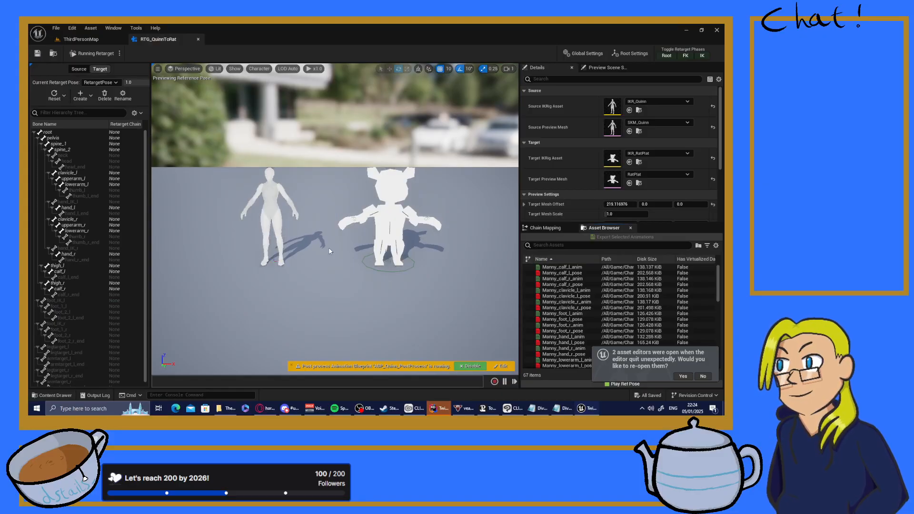
{"action": "scroll", "coordinate": [337, 244], "scroll_direction": "up", "scroll_amount": 5}
{"action": "scroll", "coordinate": [342, 232], "scroll_direction": "down", "scroll_amount": 6}
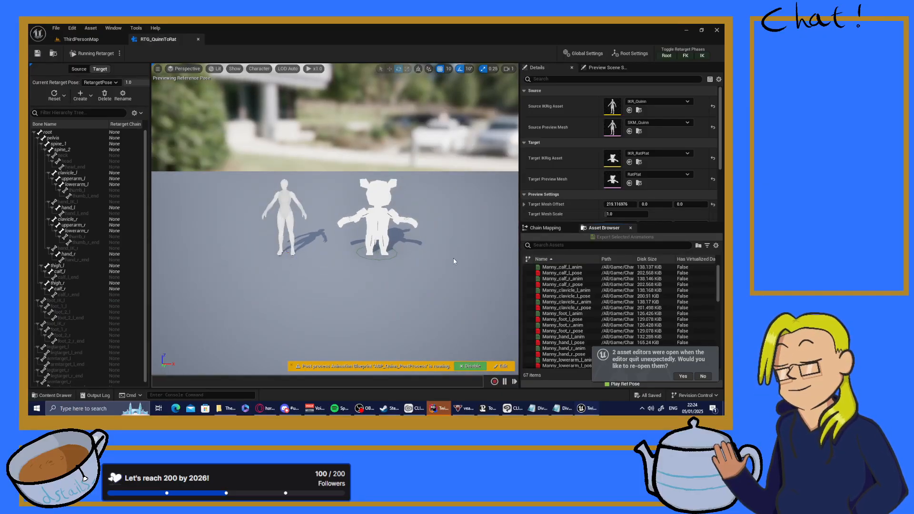
- Preview the MF_Walk_Fwd animation on both retargeter meshes and examine the rat's walking motion up close
{"action": "scroll", "coordinate": [600, 285], "scroll_direction": "down", "scroll_amount": 6}
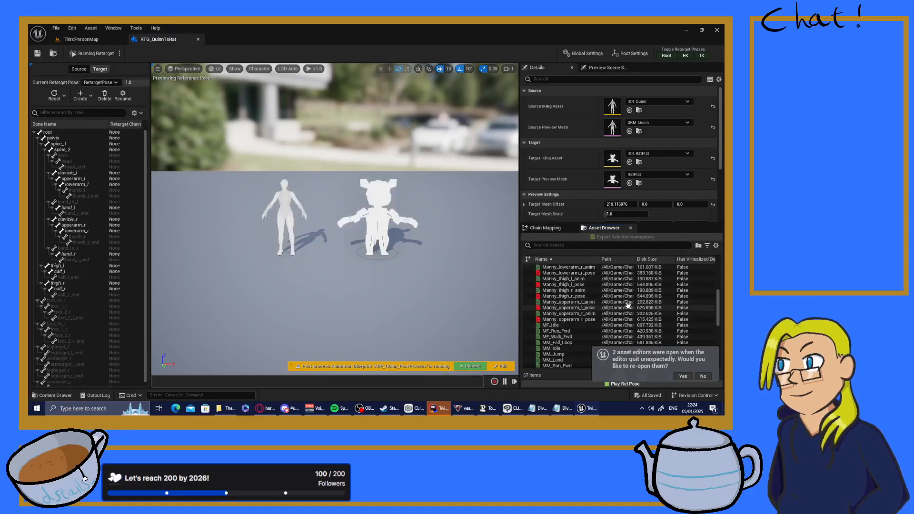
{"action": "left_click", "coordinate": [557, 337]}
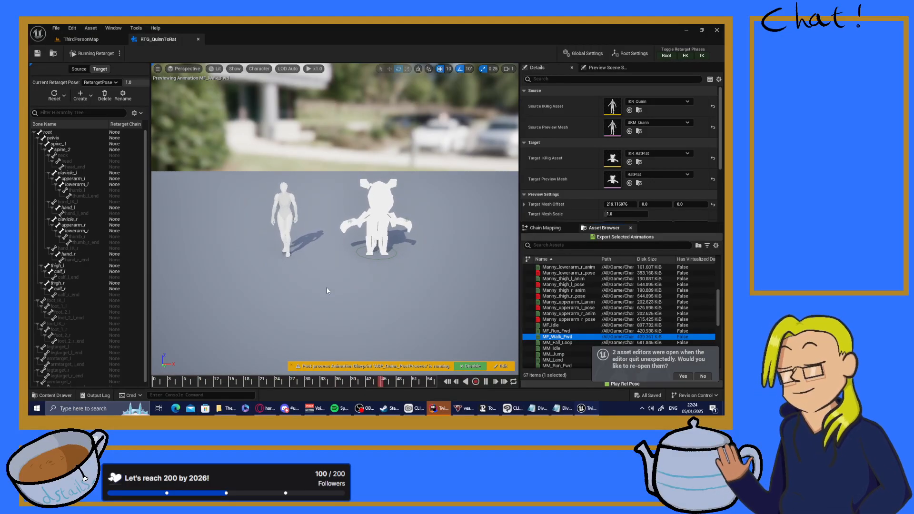
{"action": "key", "text": "w"}
{"action": "right_click_drag", "start_coordinate": [327, 287], "coordinate": [281, 293]}
{"action": "key", "text": "a"}
{"action": "key", "text": "s"}
{"action": "key", "text": "w"}
{"action": "key", "text": "s"}
{"action": "key", "text": "w"}
{"action": "key", "text": "d"}
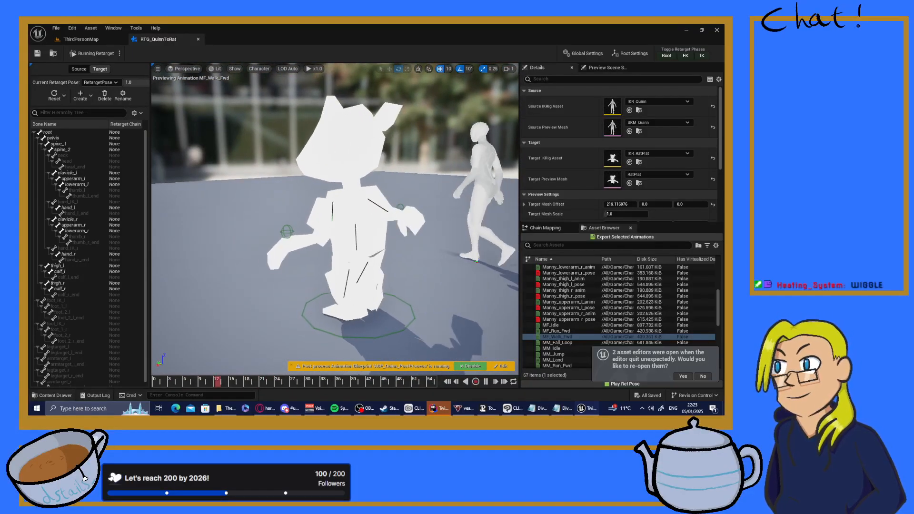
{"action": "key", "text": "w"}
{"action": "mouse_move", "coordinate": [281, 292]}
{"action": "right_mouse_down"}
{"action": "mouse_move", "coordinate": [305, 290]}
{"action": "mouse_move", "coordinate": [286, 293]}
{"action": "mouse_move", "coordinate": [285, 345]}
{"action": "mouse_move", "coordinate": [290, 288]}
{"action": "right_mouse_up"}
{"action": "key", "text": "s"}
{"action": "key", "text": "w"}
{"action": "key", "text": "s"}
{"action": "key", "text": "w"}
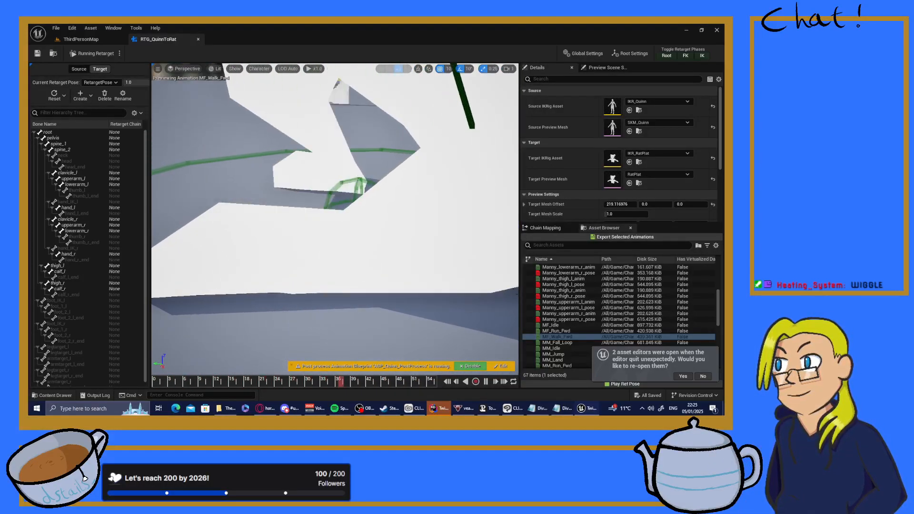
- Compare the rat's retargeted walk with Quinn's from farther away and from several angles, checking the arms and legs
{"action": "key", "text": "s"}
{"action": "right_click_drag", "start_coordinate": [291, 288], "coordinate": [381, 281]}
{"action": "key", "text": "s"}
{"action": "key", "text": "w"}
{"action": "key", "text": "s"}
{"action": "key", "text": "w"}
{"action": "key", "text": "d"}
{"action": "key", "text": "a"}
{"action": "key", "text": "s"}
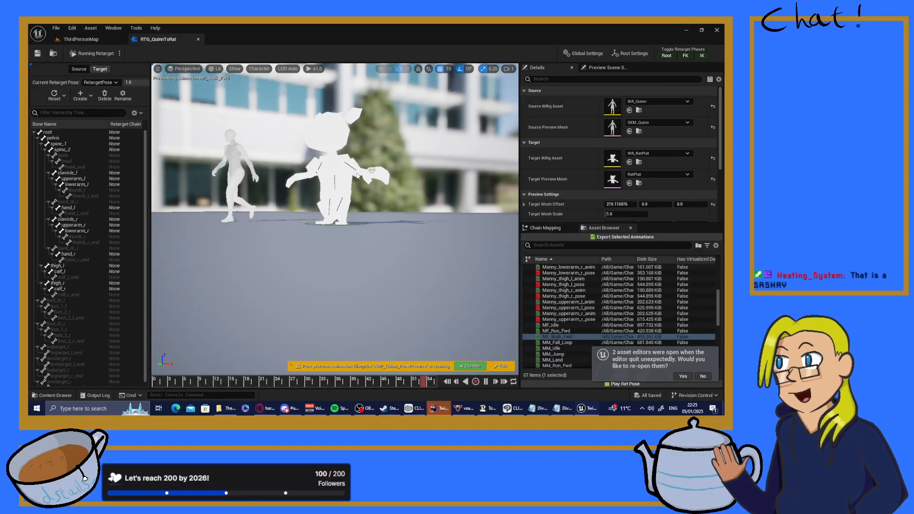
{"action": "right_click_drag", "start_coordinate": [325, 150], "coordinate": [357, 124]}
{"action": "key", "text": "w"}
{"action": "key", "text": "s"}
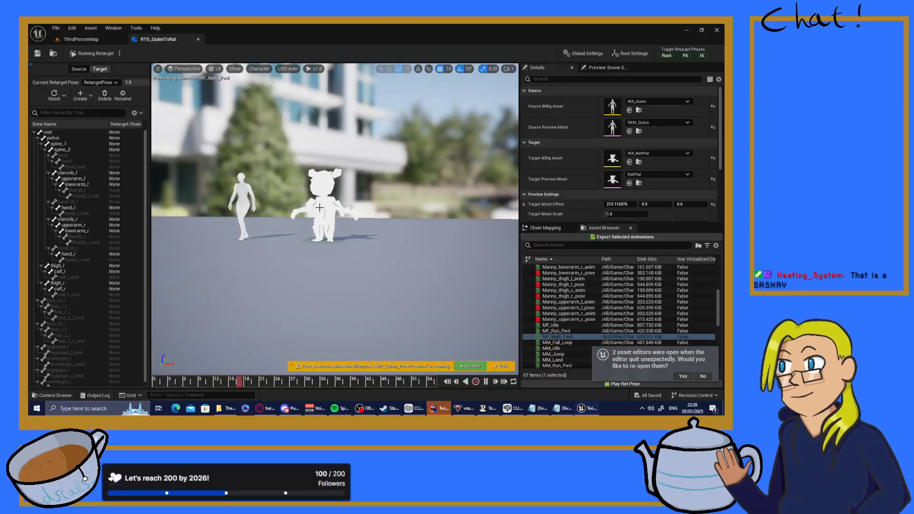
{"action": "key", "text": "w"}
{"action": "right_click_drag", "start_coordinate": [357, 123], "coordinate": [298, 180]}
{"action": "key", "text": "w"}
{"action": "key", "text": "s"}
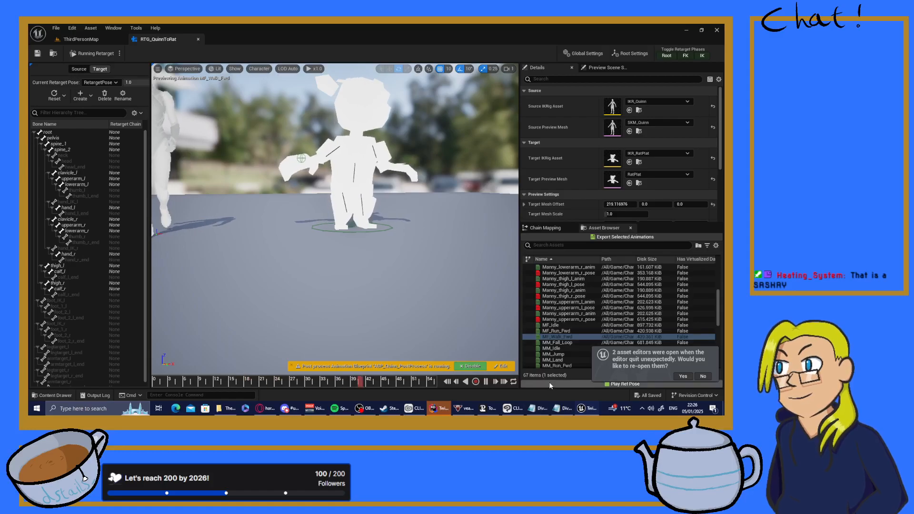
- Decline re-opening the previous asset editors and pause the walk preview with both meshes in view
{"action": "left_click", "coordinate": [701, 376]}
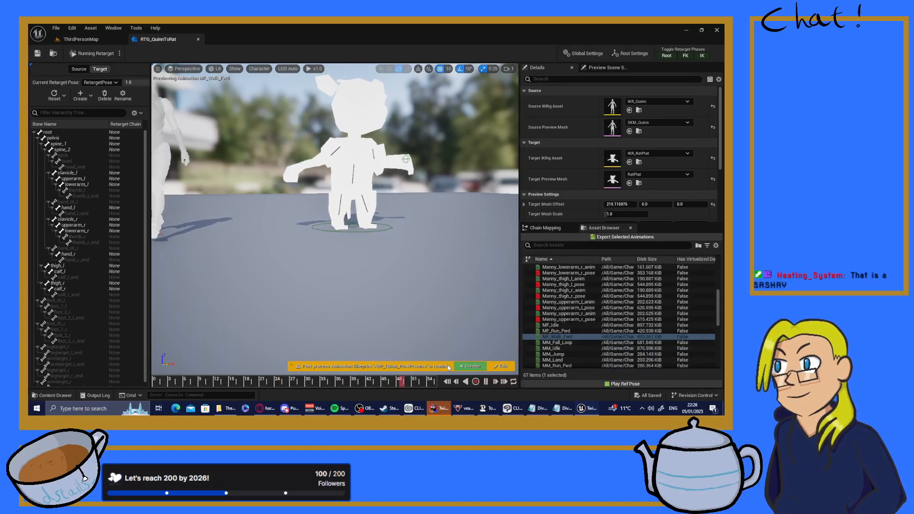
{"action": "scroll", "coordinate": [408, 273], "scroll_direction": "down", "scroll_amount": 5}
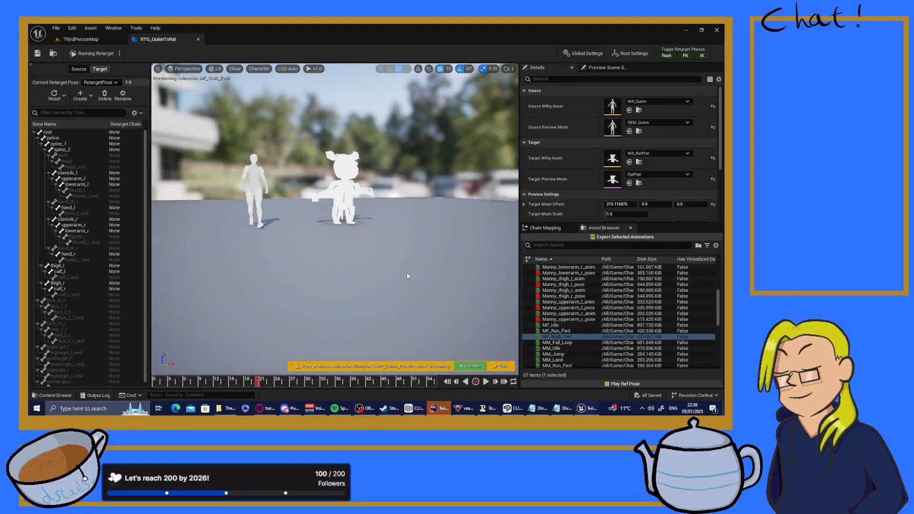
{"action": "mouse_move", "coordinate": [408, 274]}
{"action": "right_mouse_down"}
{"action": "mouse_move", "coordinate": [328, 276]}
{"action": "mouse_move", "coordinate": [406, 279]}
{"action": "right_mouse_up"}
{"action": "key", "text": "w"}
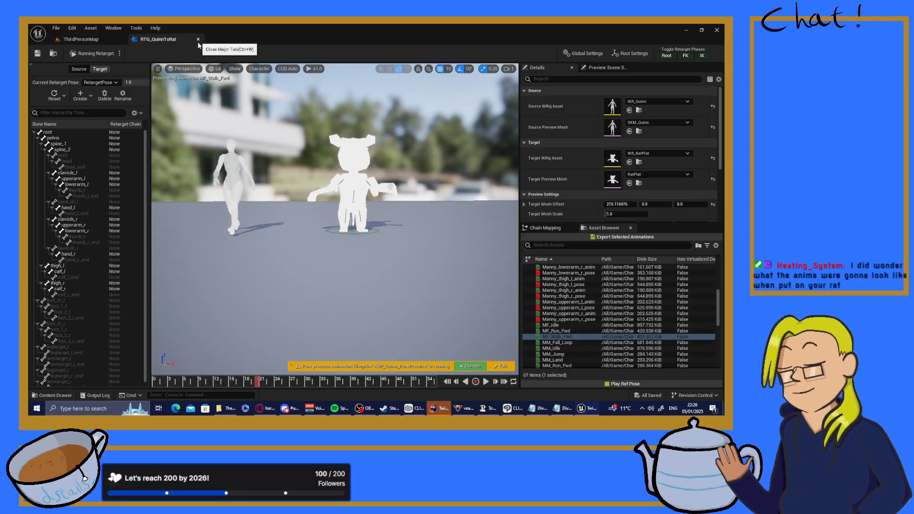
- Preview the MM_Jump animation on both meshes and pause it partway through the jump
{"action": "scroll", "coordinate": [562, 348], "scroll_direction": "down", "scroll_amount": 1}
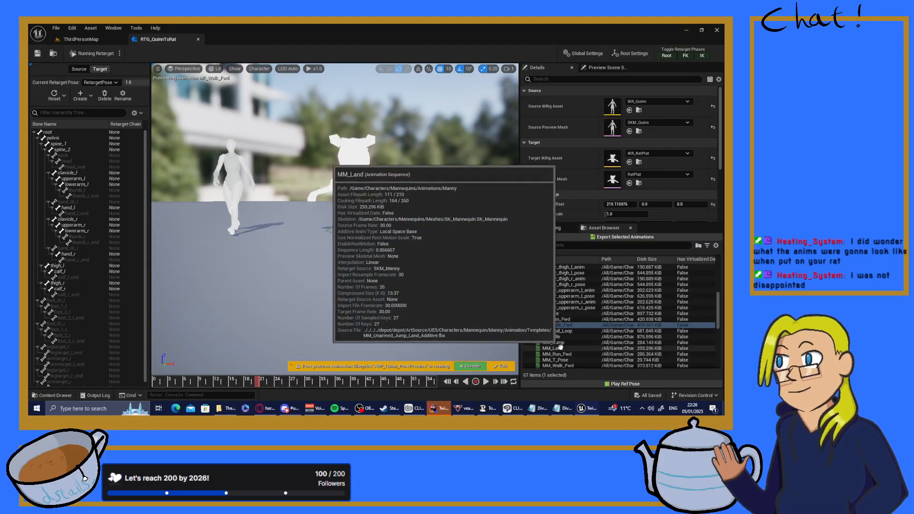
{"action": "left_click", "coordinate": [558, 342]}
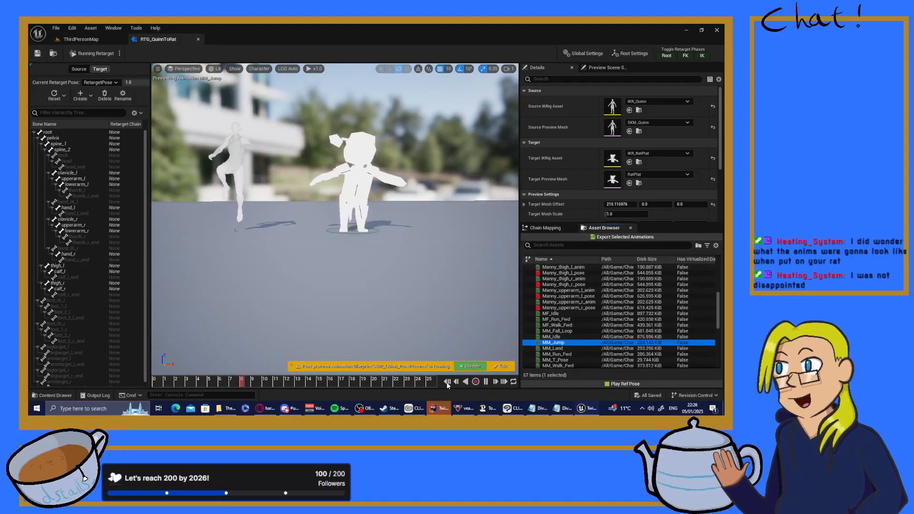
{"action": "left_click", "coordinate": [485, 382]}
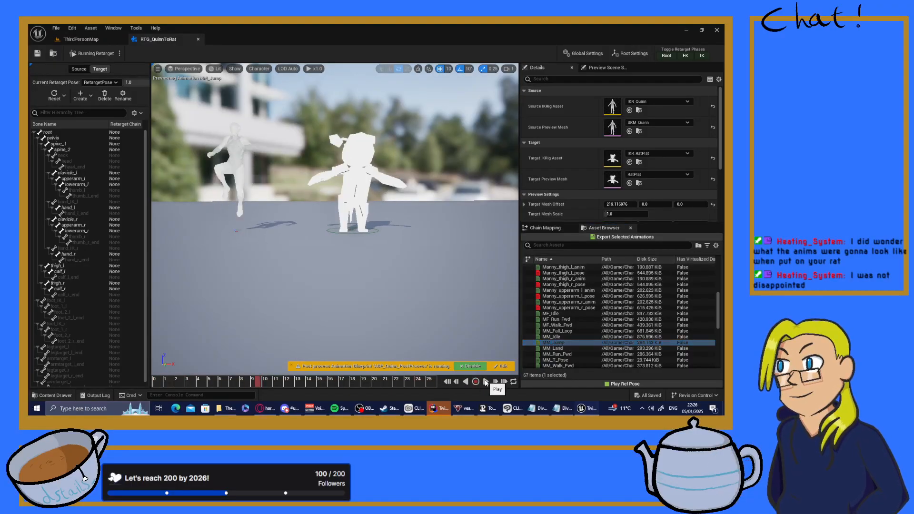
- Open the IKR_RatPlat rig from the Temp_Model folder and collapse the separate left and right foot bone branches in its hierarchy
{"action": "left_click", "coordinate": [80, 39]}
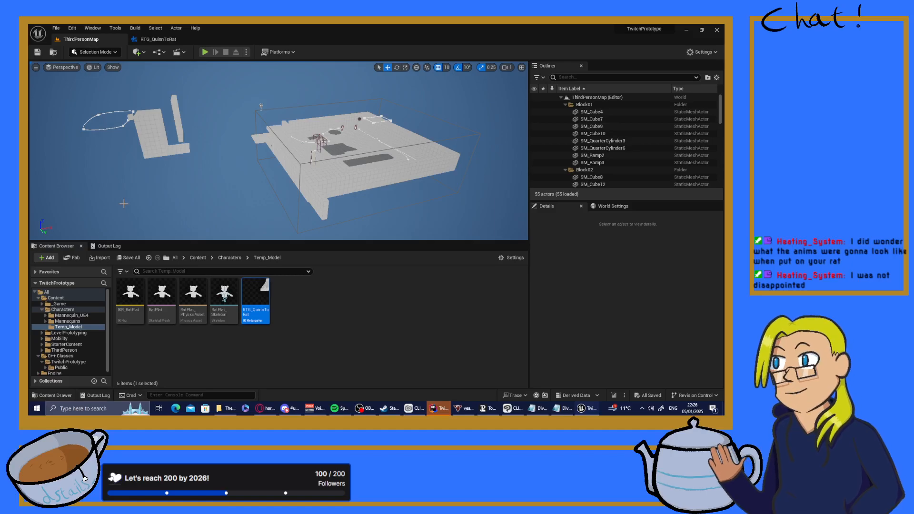
{"action": "double_click", "coordinate": [131, 300]}
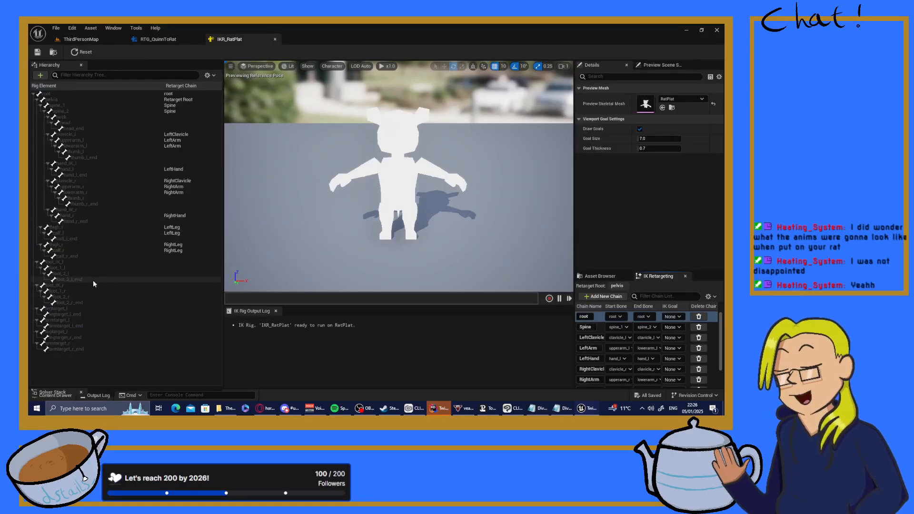
{"action": "left_click", "coordinate": [37, 261]}
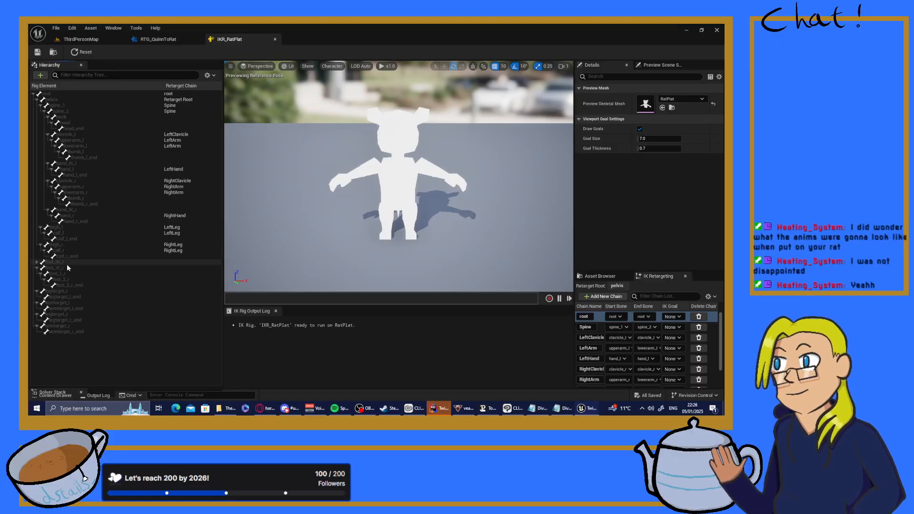
{"action": "left_click", "coordinate": [38, 268]}
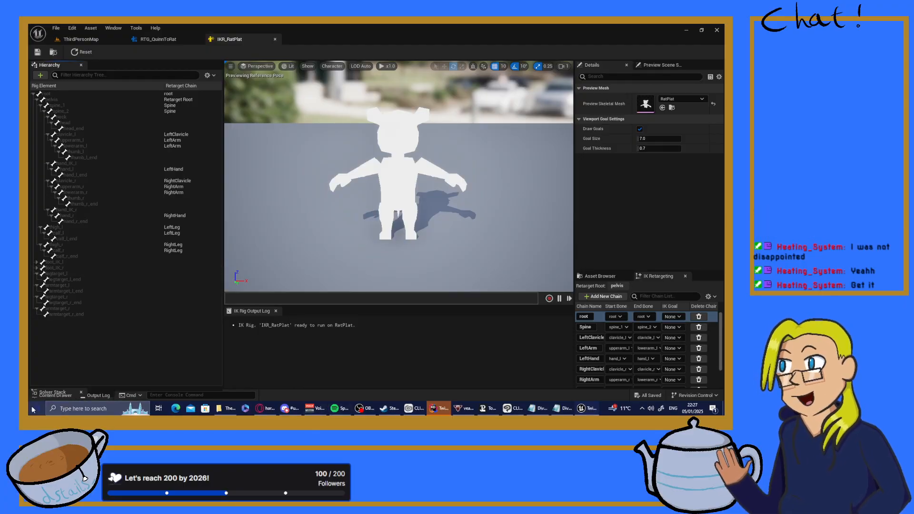
- Launch Sticky Notes and move its window off to the side
{"action": "left_click", "coordinate": [91, 409]}
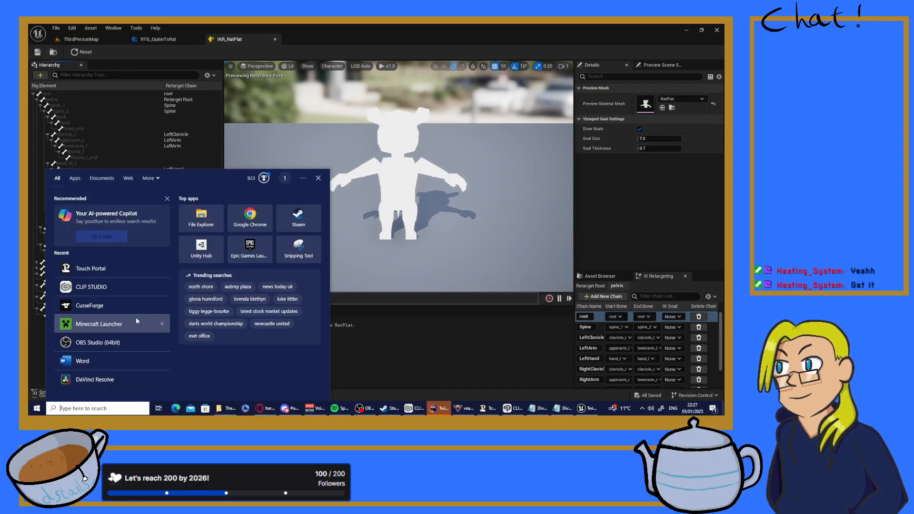
{"action": "left_click", "coordinate": [399, 103]}
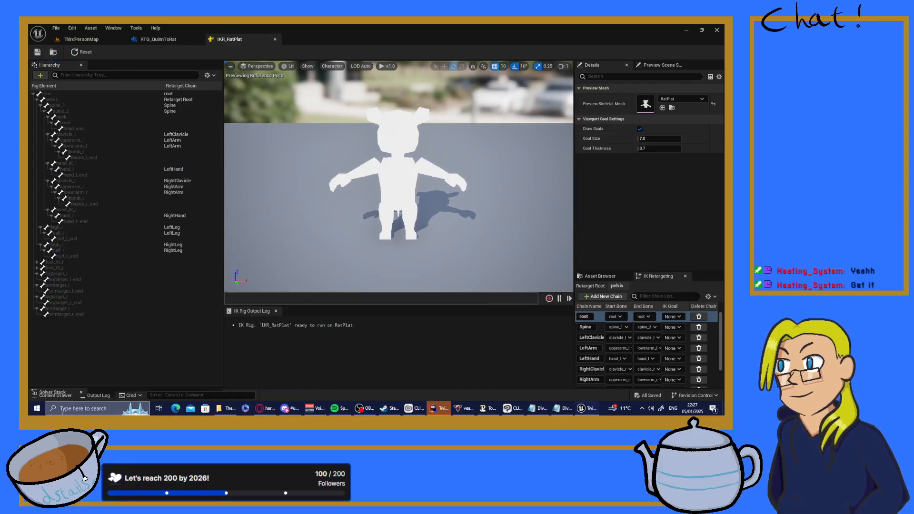
{"action": "left_click", "coordinate": [85, 409]}
{"action": "type", "text": "st"}
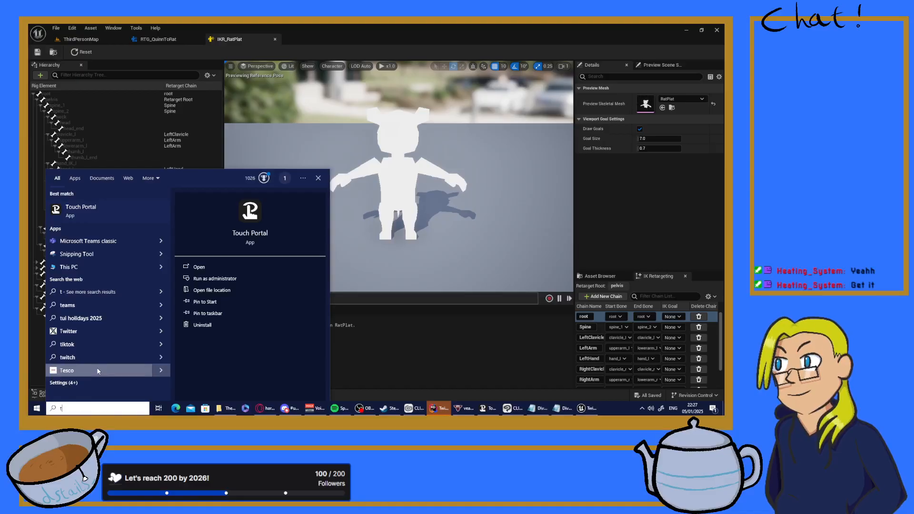
{"action": "type", "text": "i"}
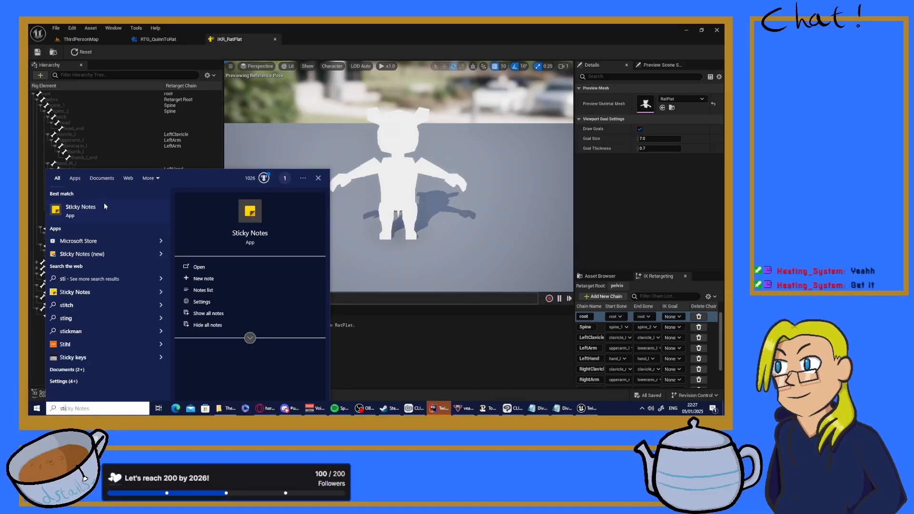
{"action": "left_click", "coordinate": [104, 205]}
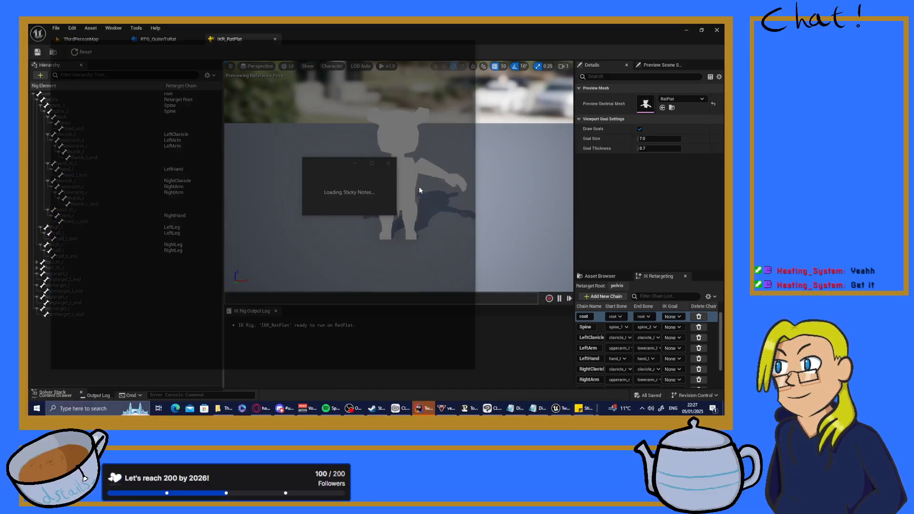
{"action": "left_click_drag", "start_coordinate": [242, 47], "coordinate": [724, 133]}
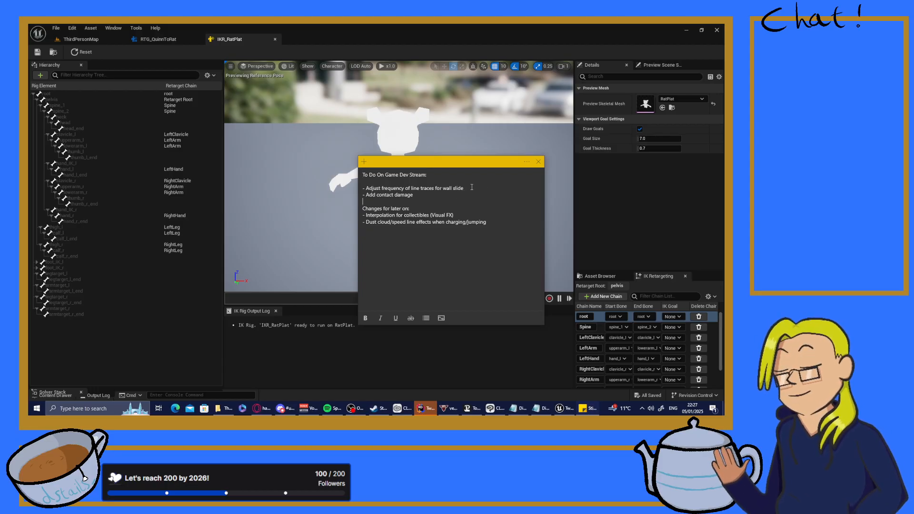
- Add the line "- Model: Remake rig" below "- Add contact damage" in the game dev stream to-do note
{"action": "left_click_drag", "start_coordinate": [469, 190], "coordinate": [396, 188]}
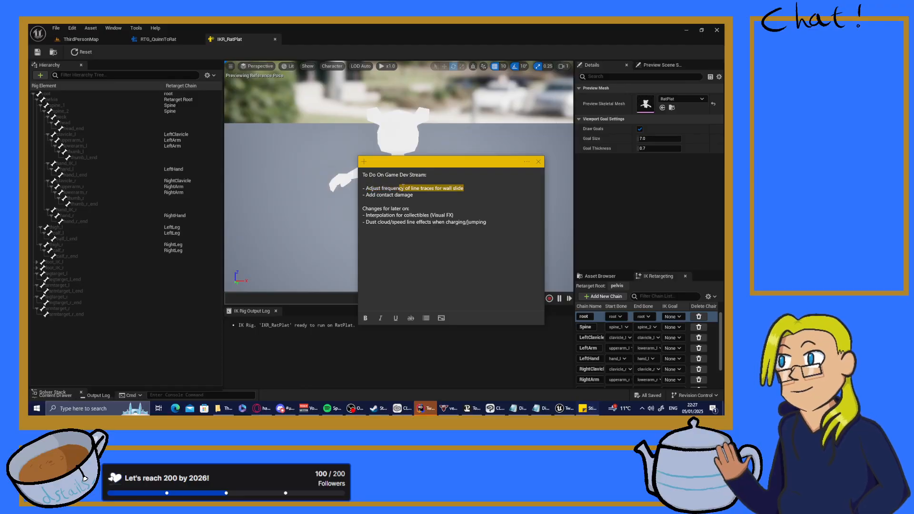
{"action": "left_click_drag", "start_coordinate": [444, 185], "coordinate": [496, 169]}
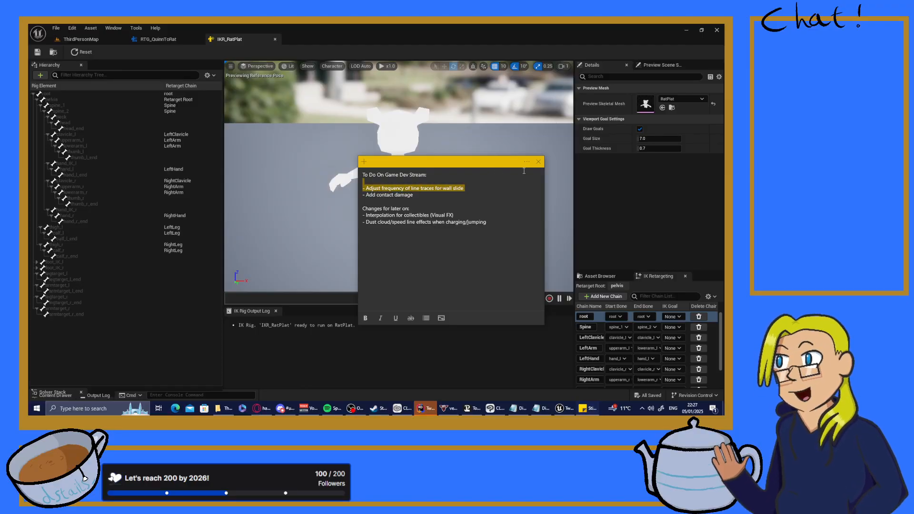
{"action": "left_click", "coordinate": [467, 191]}
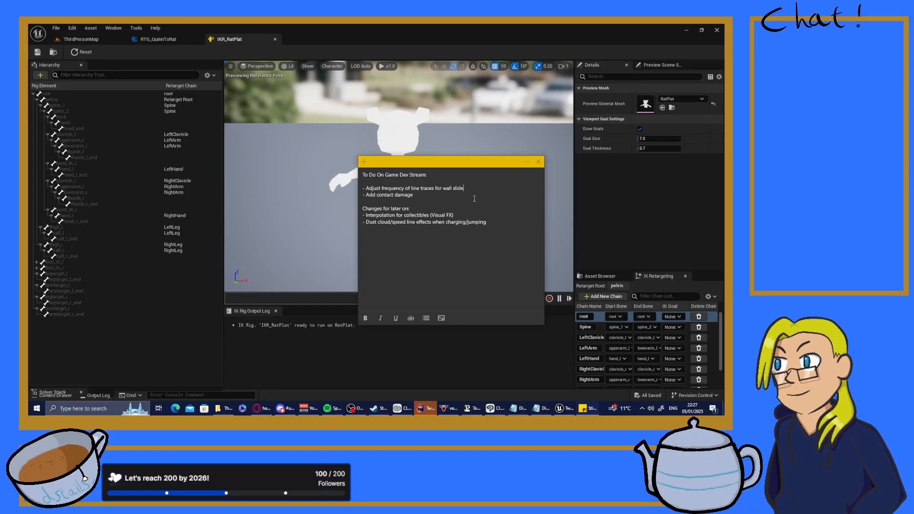
{"action": "key", "text": "Return"}
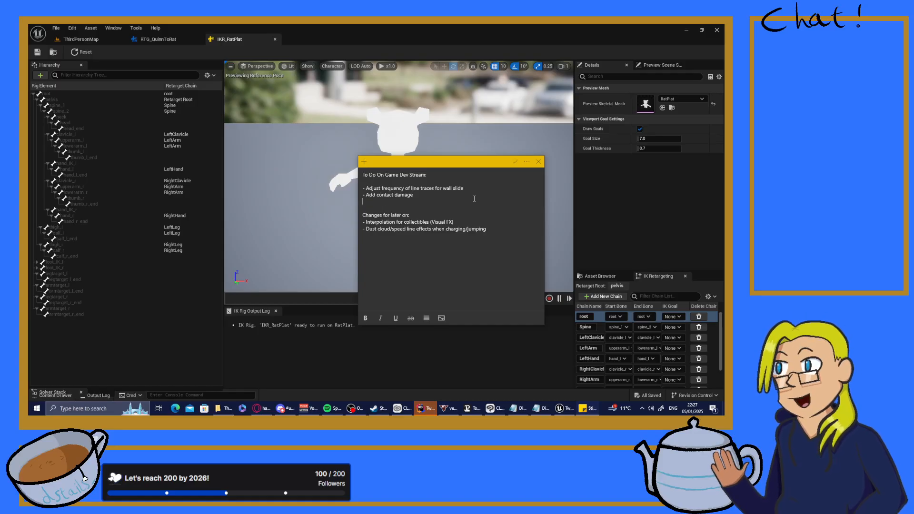
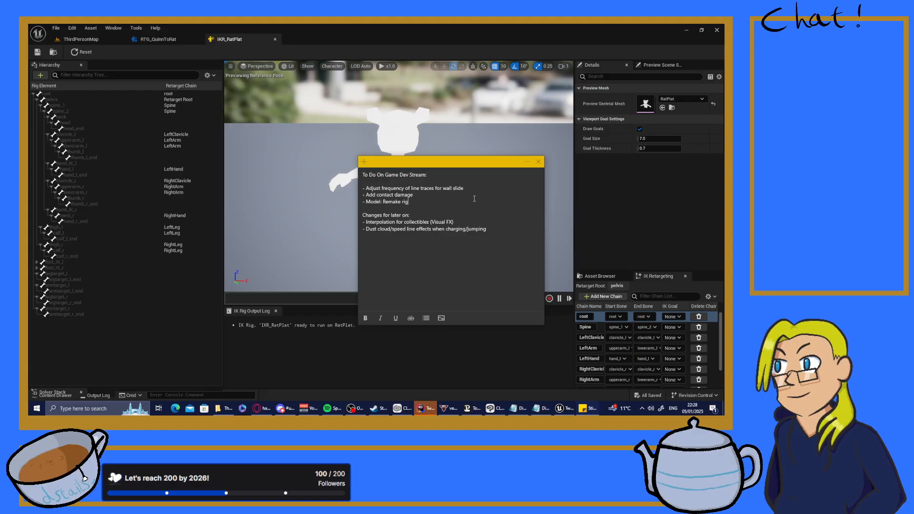
- Back in Unreal Editor, add a retarget chain covering the neck and head bones of the IKR_RatPlat rig
{"action": "left_click", "coordinate": [44, 148]}
{"action": "left_click", "coordinate": [63, 105]}
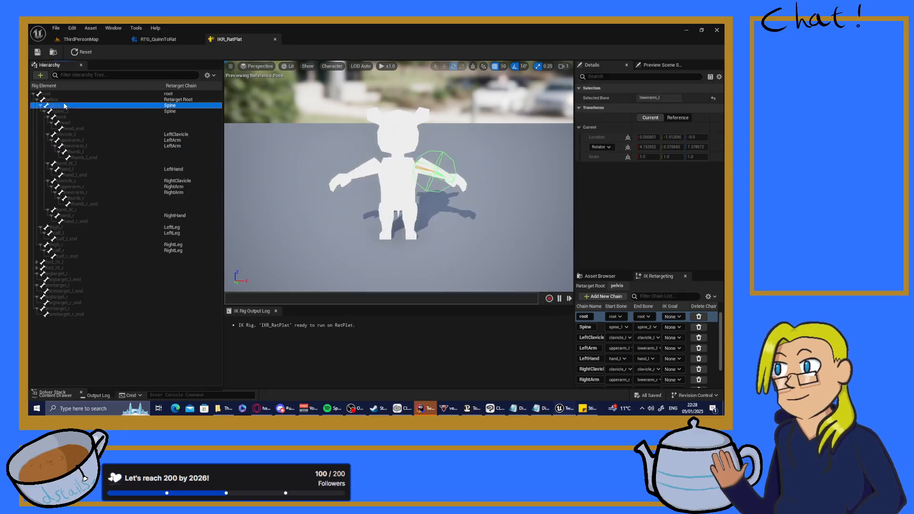
{"action": "left_click", "coordinate": [67, 112]}
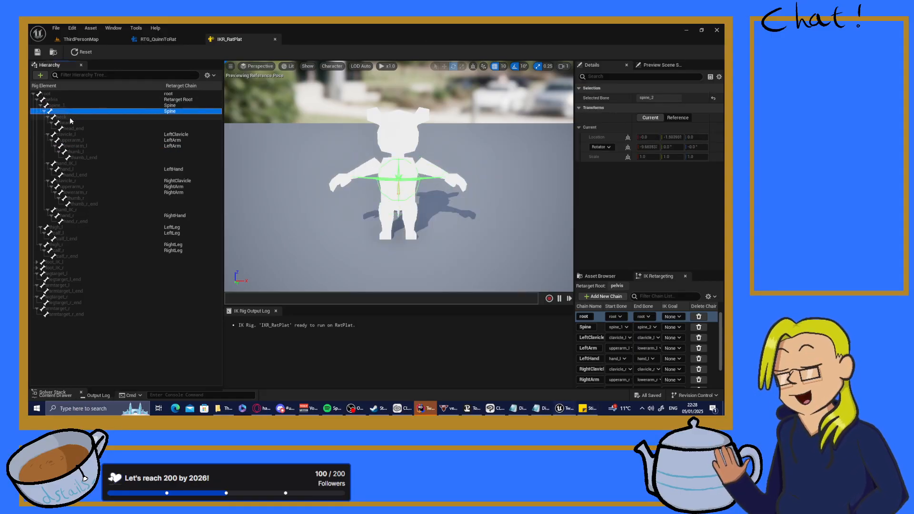
{"action": "left_click", "coordinate": [69, 118]}
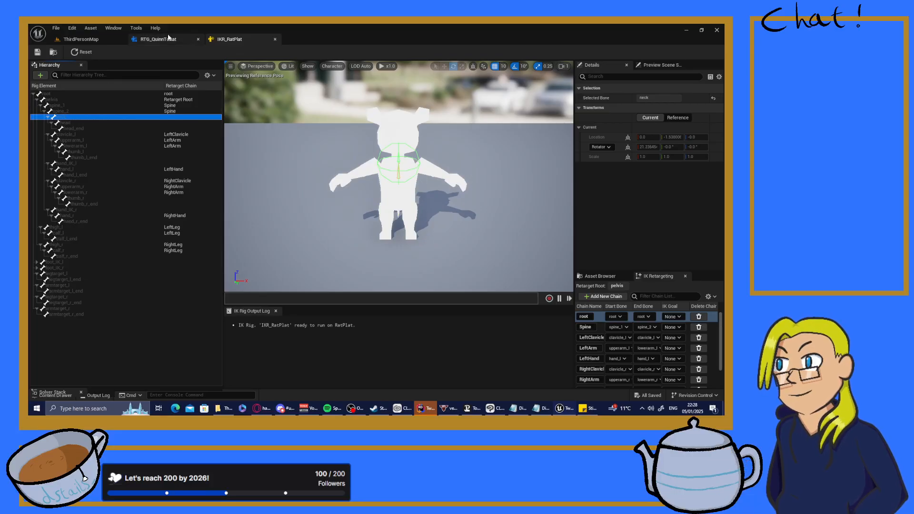
{"action": "left_click", "coordinate": [147, 39]}
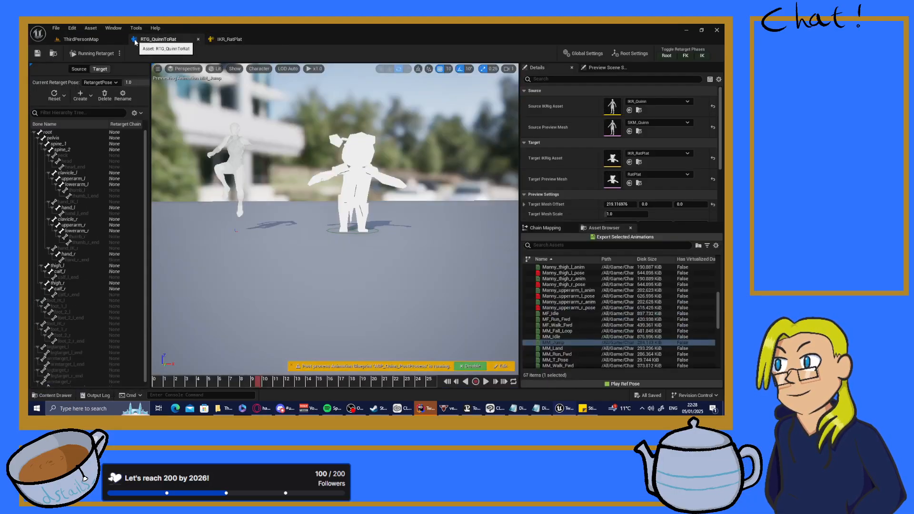
{"action": "left_click", "coordinate": [95, 43]}
{"action": "left_click", "coordinate": [221, 41]}
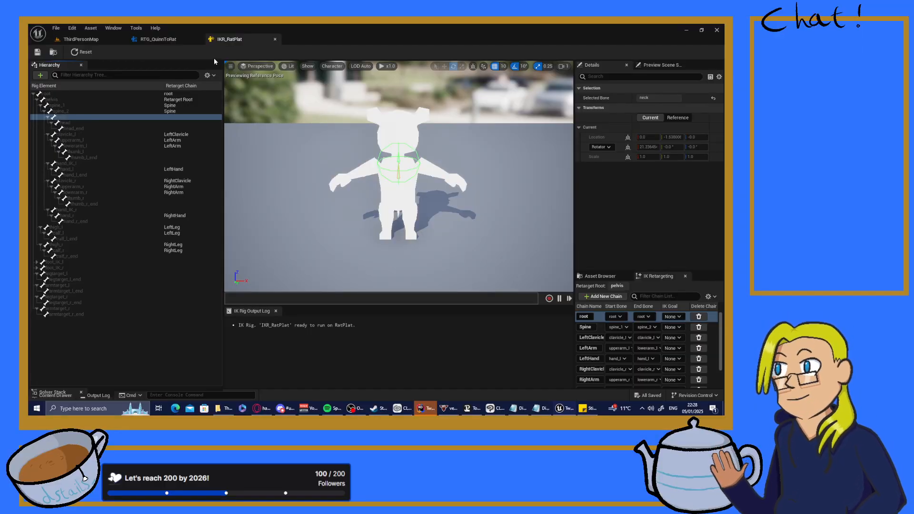
{"action": "left_click", "coordinate": [71, 122], "text": "ctrl"}
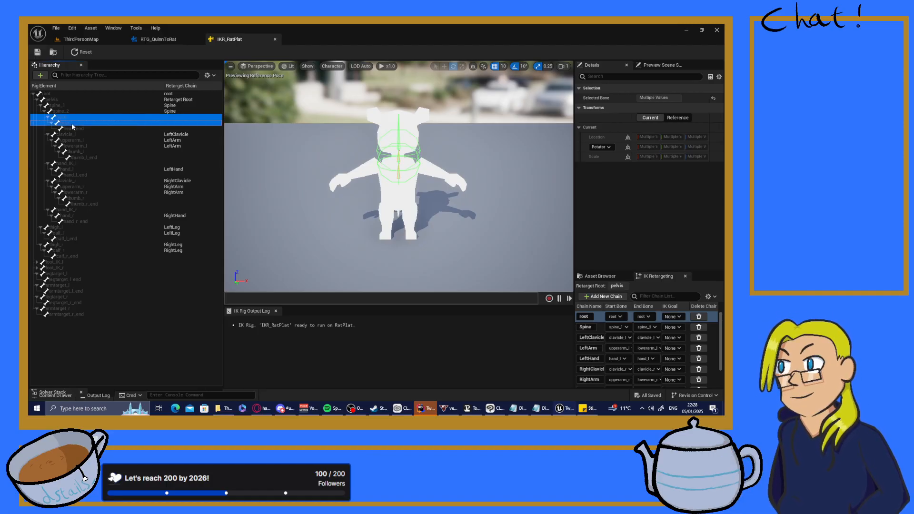
{"action": "left_click", "coordinate": [603, 297]}
{"action": "left_click", "coordinate": [334, 236]}
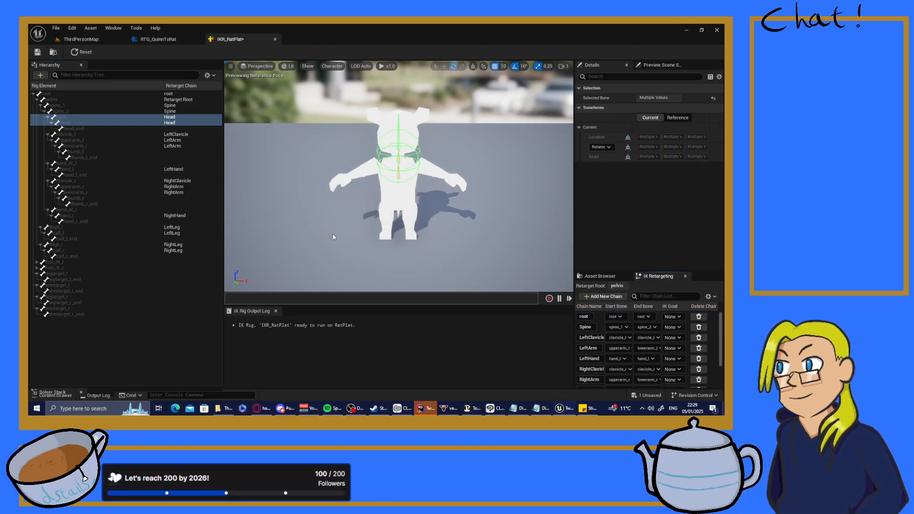
- Open the IKR_Quinn rig from the Characters/Mannequins/Meshes folder
{"action": "left_click", "coordinate": [80, 40]}
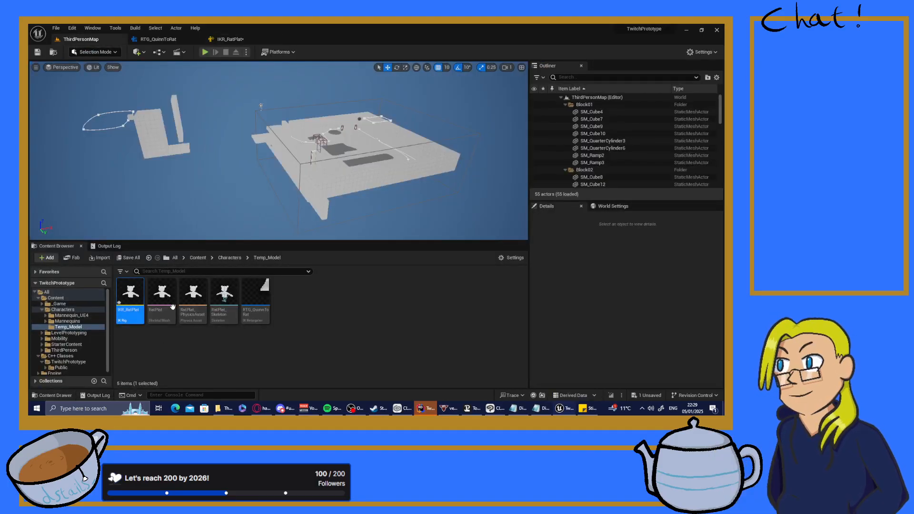
{"action": "left_click", "coordinate": [68, 320]}
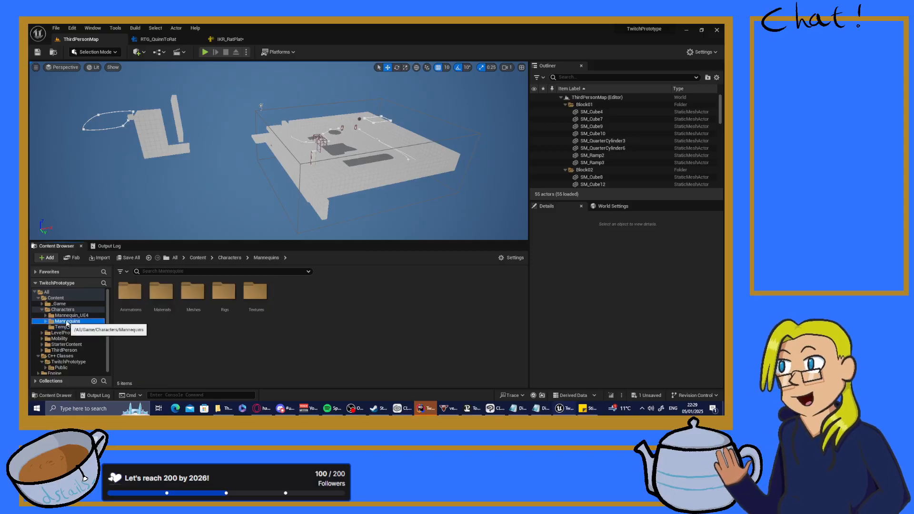
{"action": "double_click", "coordinate": [193, 292]}
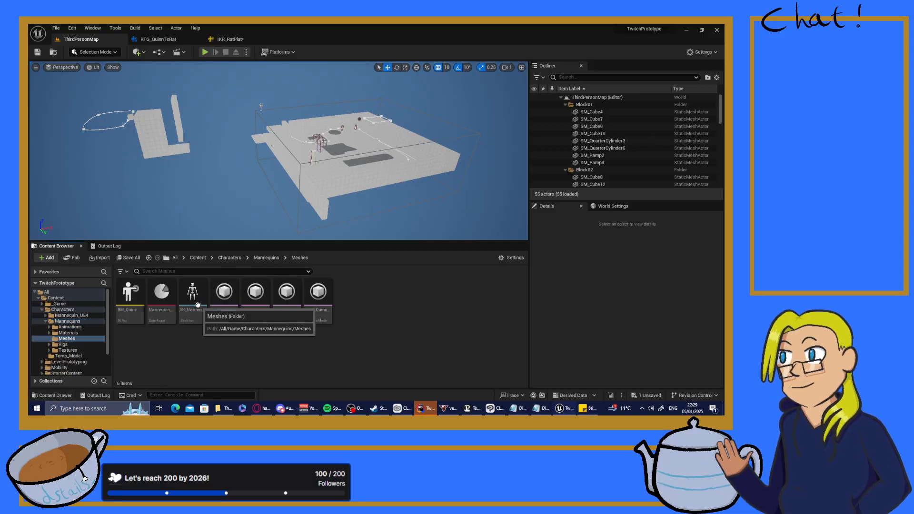
{"action": "double_click", "coordinate": [130, 292]}
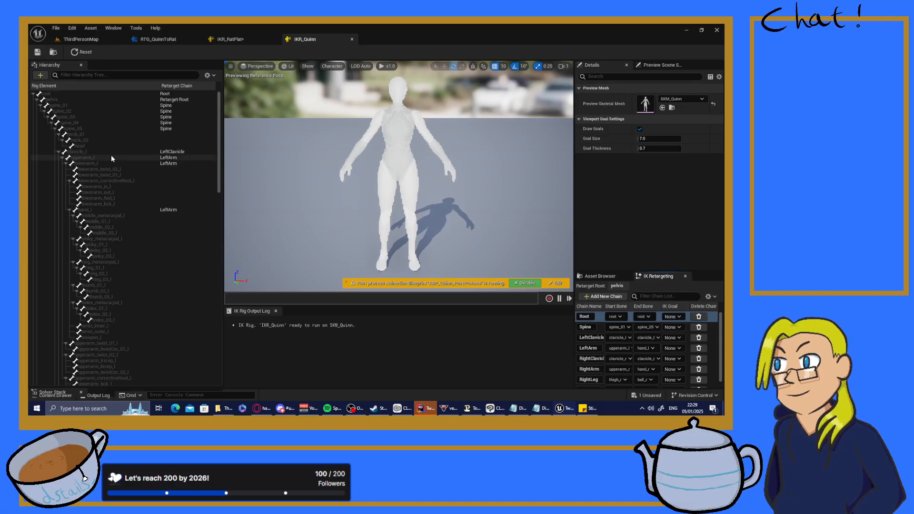
- Add a retarget chain covering both neck bones and the head of the Quinn rig, and save IKR_Quinn and IKR_RatPlat
{"action": "left_click", "coordinate": [79, 135]}
{"action": "left_click", "coordinate": [87, 147], "text": "shift"}
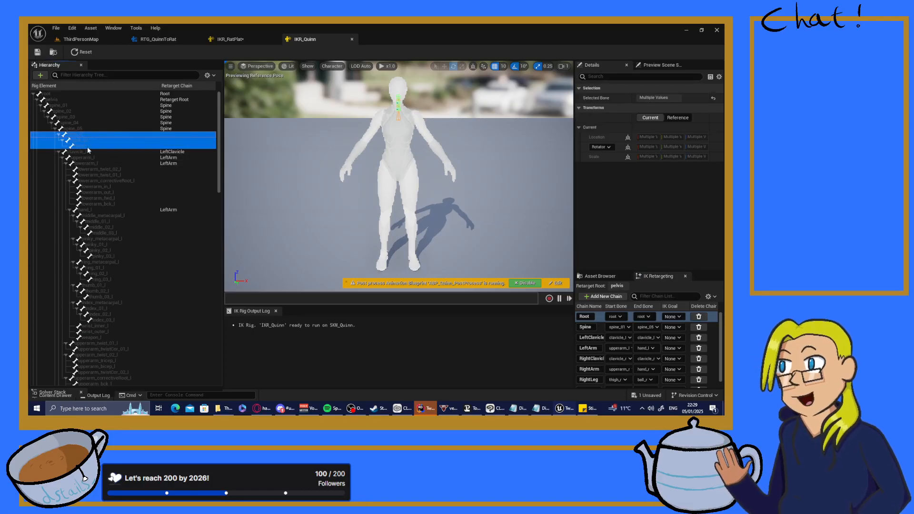
{"action": "right_click", "coordinate": [87, 147]}
{"action": "left_click", "coordinate": [119, 272]}
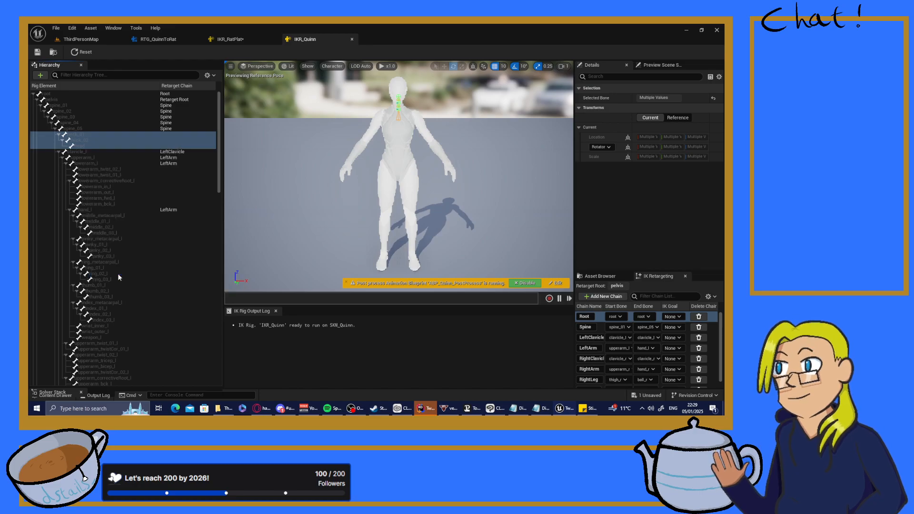
{"action": "left_click", "coordinate": [332, 237]}
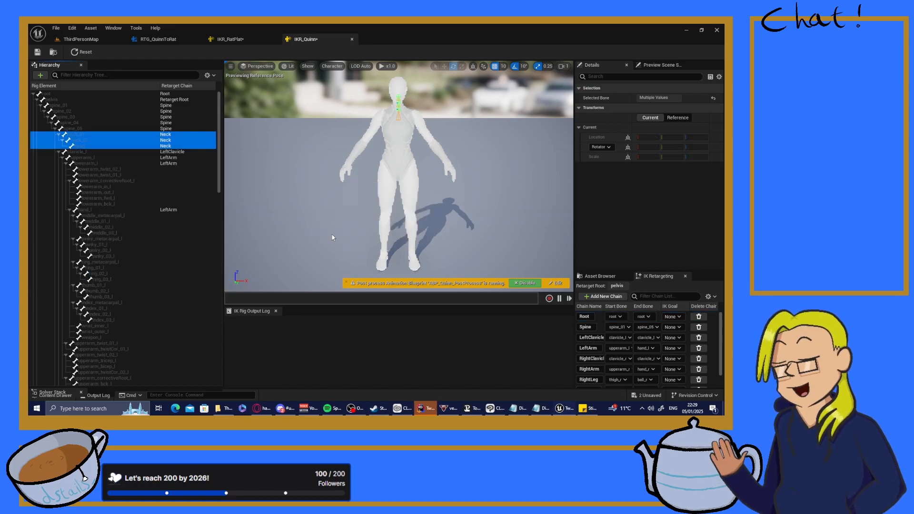
{"action": "left_click", "coordinate": [649, 395]}
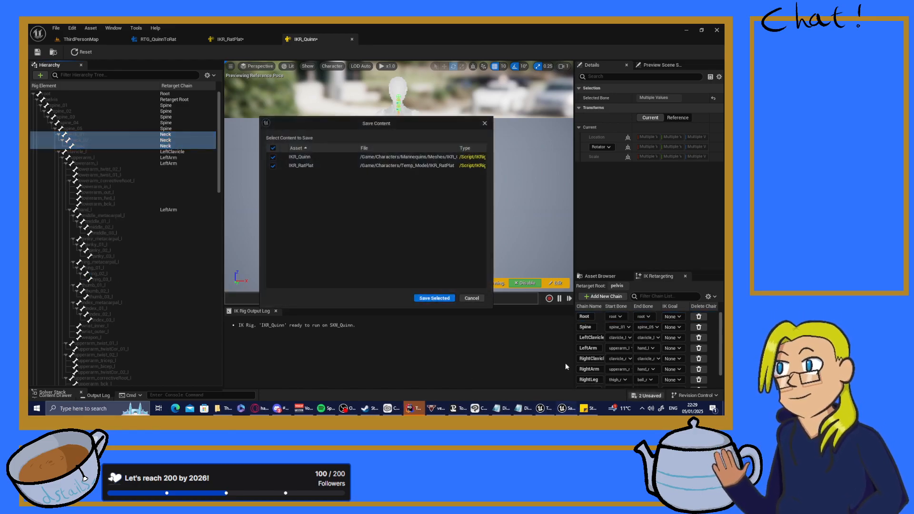
{"action": "left_click", "coordinate": [432, 299]}
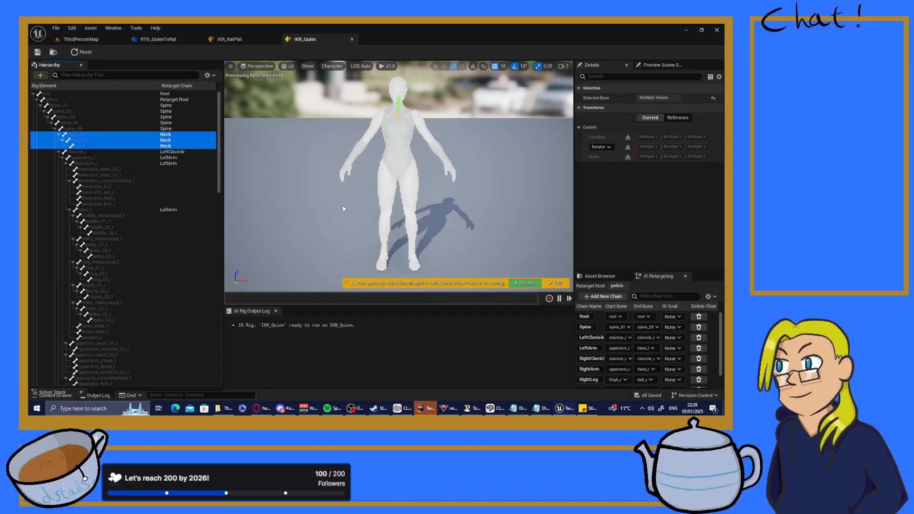
- Preview the MF_Run_Fwd and MF_Walk_Fwd animations on the rat in the RTG_QuinnToRat retargeter
{"action": "left_click", "coordinate": [229, 39]}
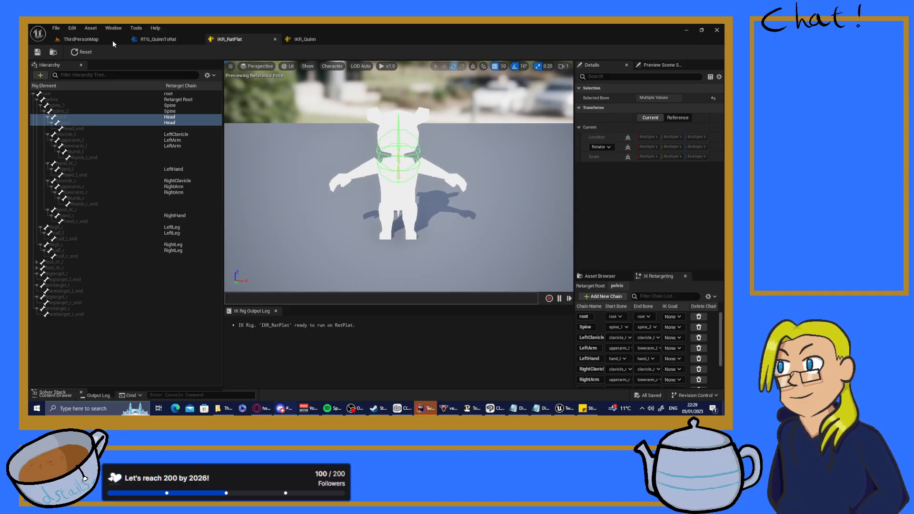
{"action": "left_click", "coordinate": [164, 38]}
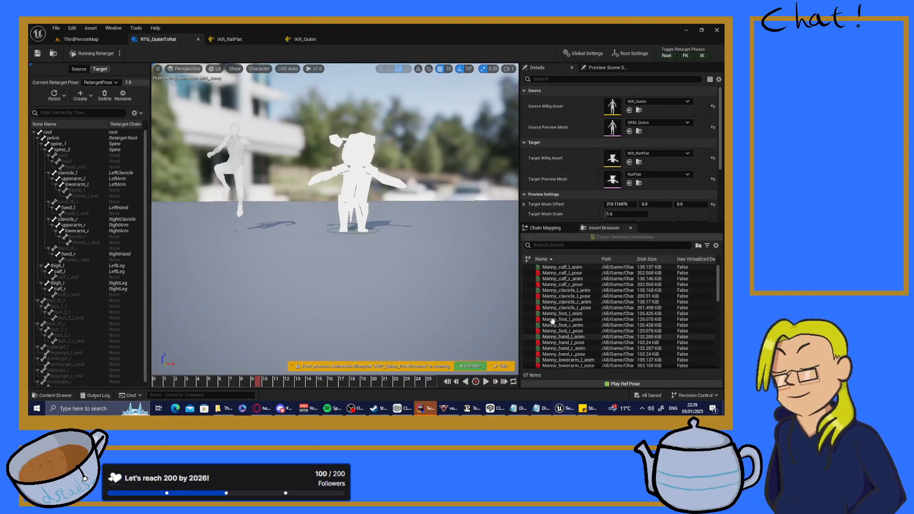
{"action": "scroll", "coordinate": [566, 318], "scroll_direction": "down", "scroll_amount": 8}
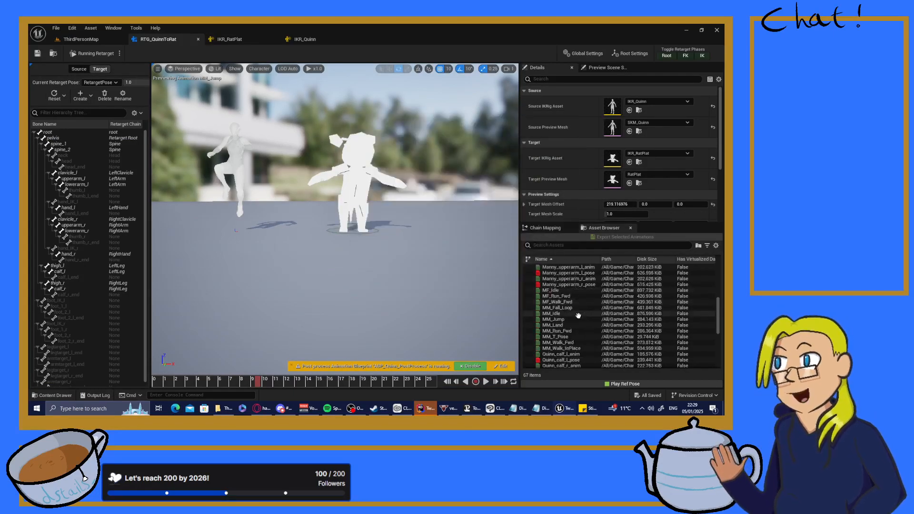
{"action": "left_click", "coordinate": [560, 297]}
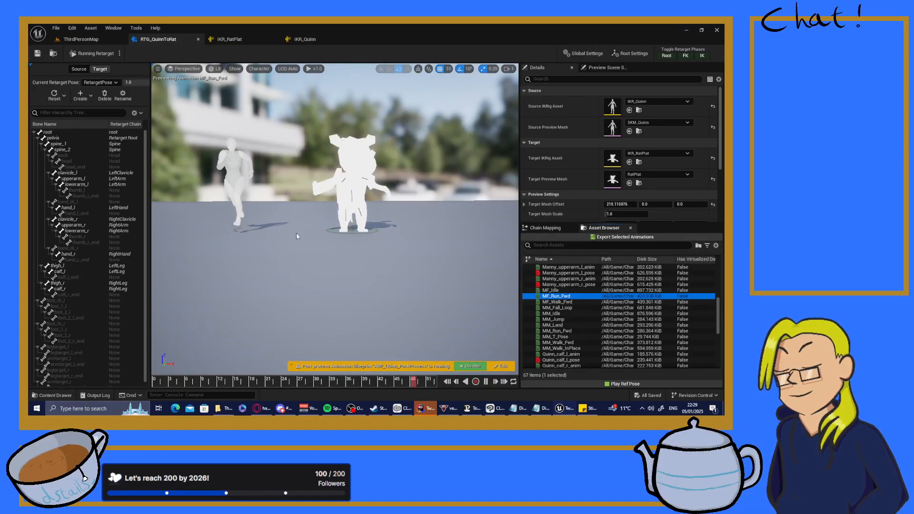
{"action": "left_click", "coordinate": [556, 302]}
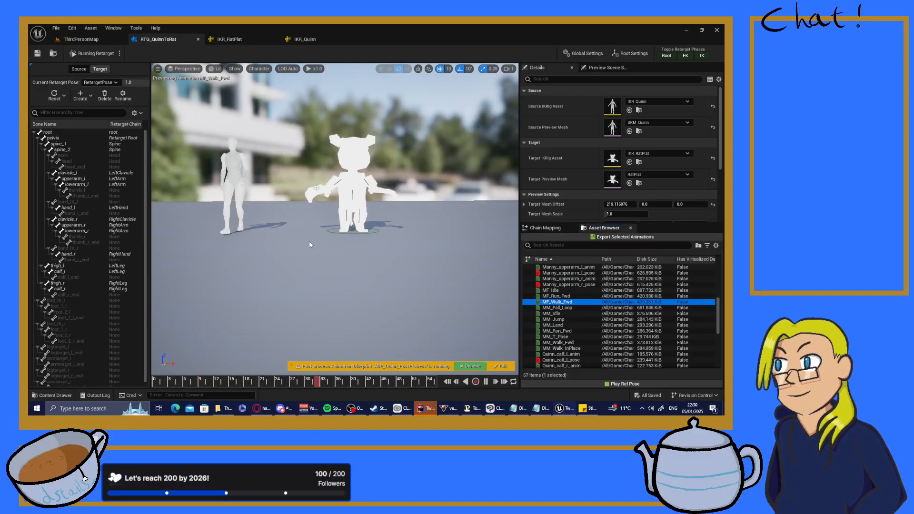
- Examine the rat's head, ears and arms up close and from several angles while MF_Walk_Fwd plays
{"action": "key", "text": "w"}
{"action": "right_click_drag", "start_coordinate": [309, 241], "coordinate": [214, 246]}
{"action": "key", "text": "w"}
{"action": "key", "text": "s"}
{"action": "key", "text": "d"}
{"action": "key", "text": "d"}
{"action": "key", "text": "d"}
{"action": "key", "text": "w"}
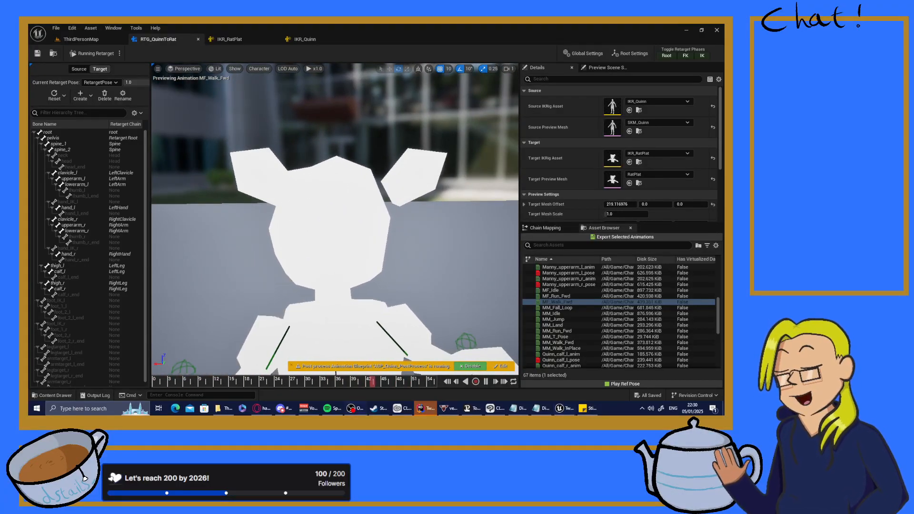
{"action": "key", "text": "s"}
{"action": "right_click_drag", "start_coordinate": [214, 247], "coordinate": [157, 199]}
{"action": "key", "text": "w"}
{"action": "key", "text": "w"}
{"action": "key", "text": "s"}
{"action": "key", "text": "d"}
{"action": "right_click_drag", "start_coordinate": [334, 224], "coordinate": [281, 250]}
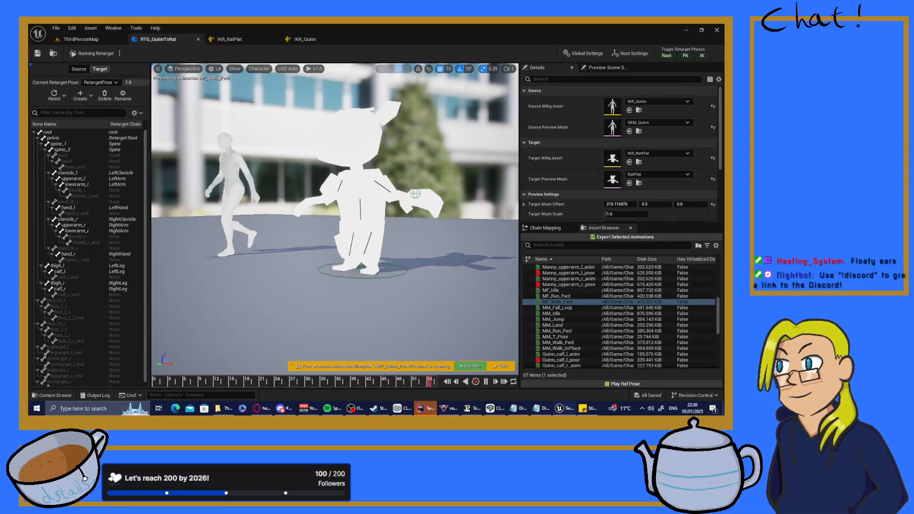
{"action": "right_click_drag", "start_coordinate": [281, 250], "coordinate": [381, 214]}
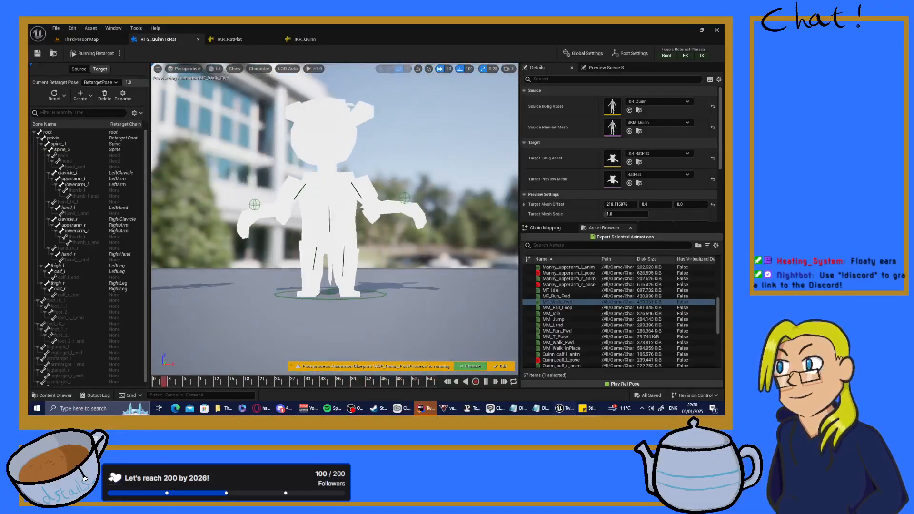
- Compare the rat's walk with Quinn's from farther away and pause the MF_Walk_Fwd preview
{"action": "right_click_drag", "start_coordinate": [333, 121], "coordinate": [304, 203]}
{"action": "key", "text": "s"}
{"action": "key", "text": "w"}
{"action": "key", "text": "w"}
{"action": "key", "text": "s"}
{"action": "key", "text": "w"}
{"action": "key", "text": "s"}
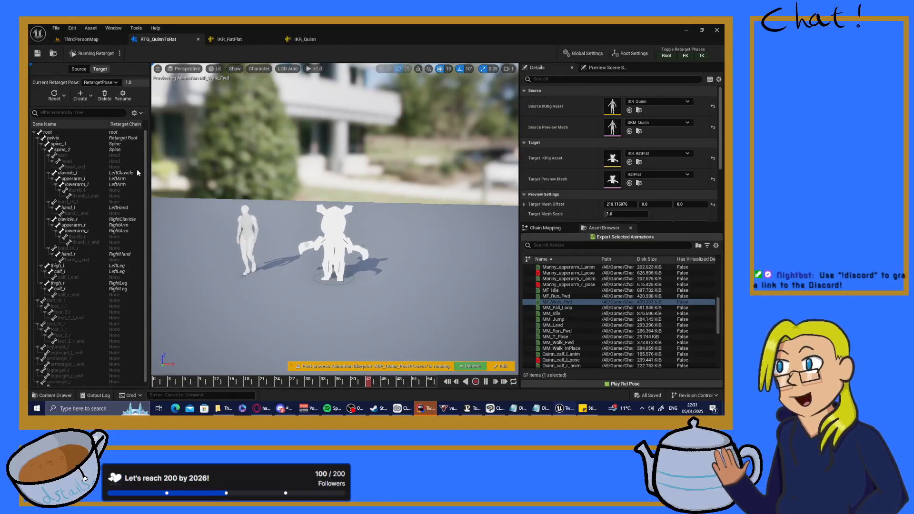
{"action": "left_click", "coordinate": [486, 382]}
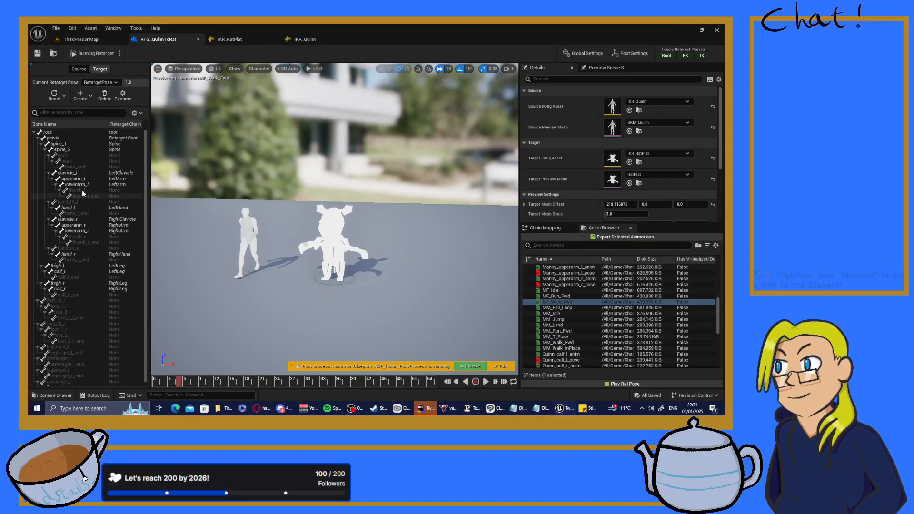
- Return to ThirdPersonMap and open the _Game/Blueprints/Player folder in the content browser
{"action": "left_click", "coordinate": [80, 39]}
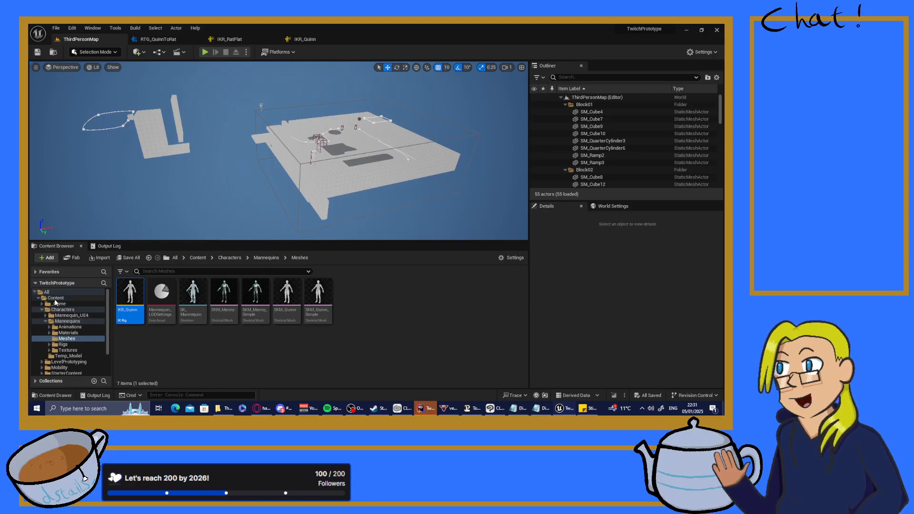
{"action": "left_click", "coordinate": [53, 309]}
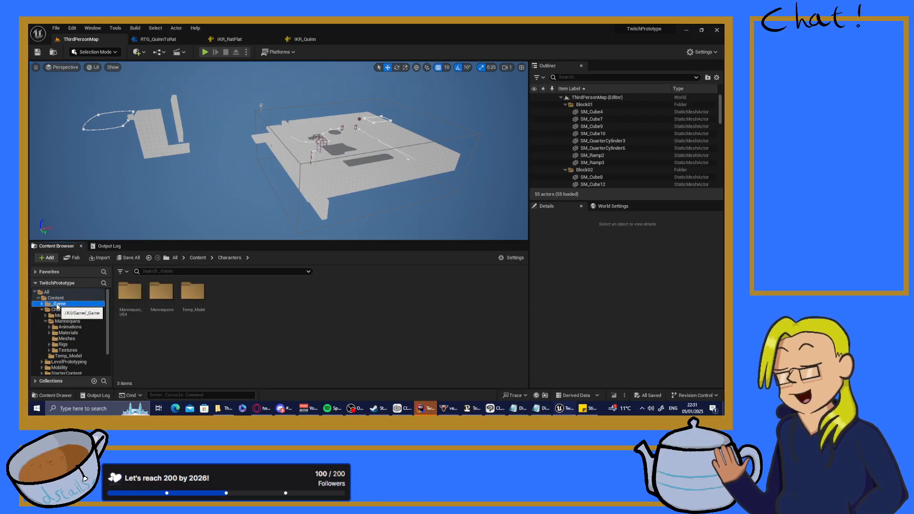
{"action": "left_click", "coordinate": [60, 304]}
{"action": "double_click", "coordinate": [143, 306]}
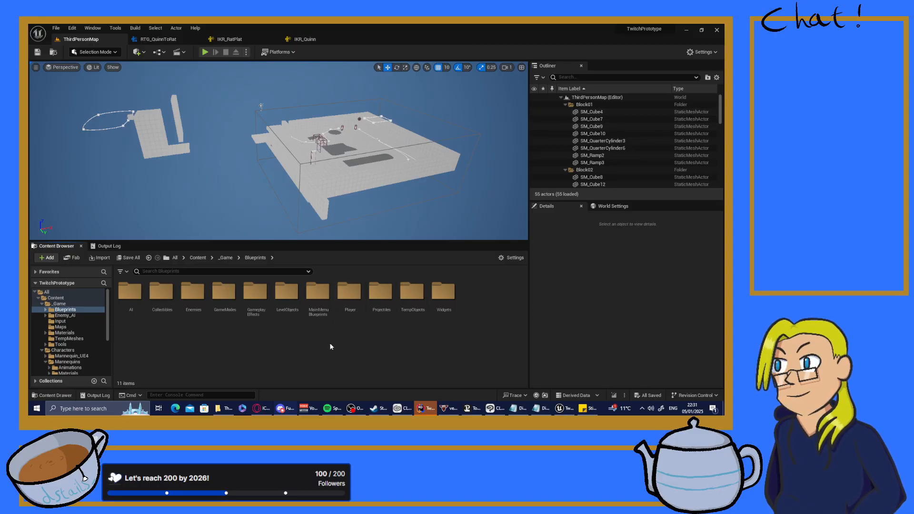
{"action": "right_click_drag", "start_coordinate": [331, 97], "coordinate": [361, 82]}
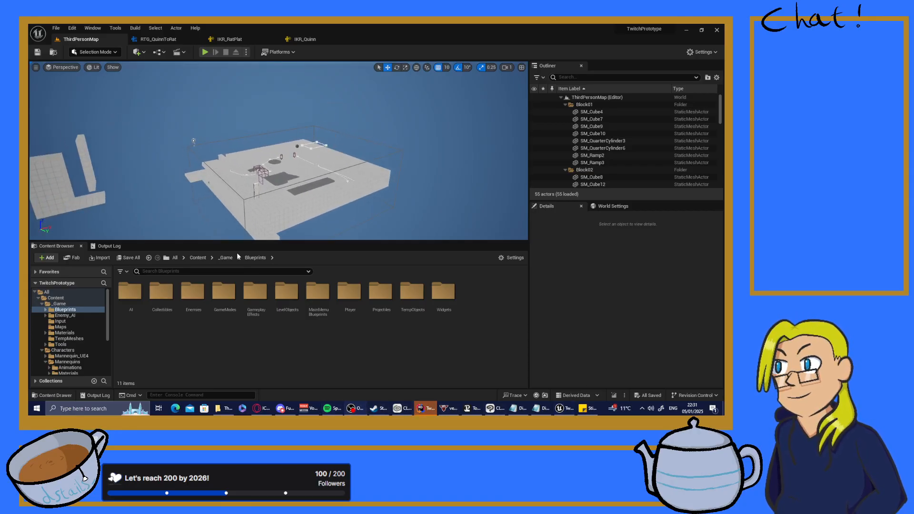
{"action": "left_click", "coordinate": [286, 237]}
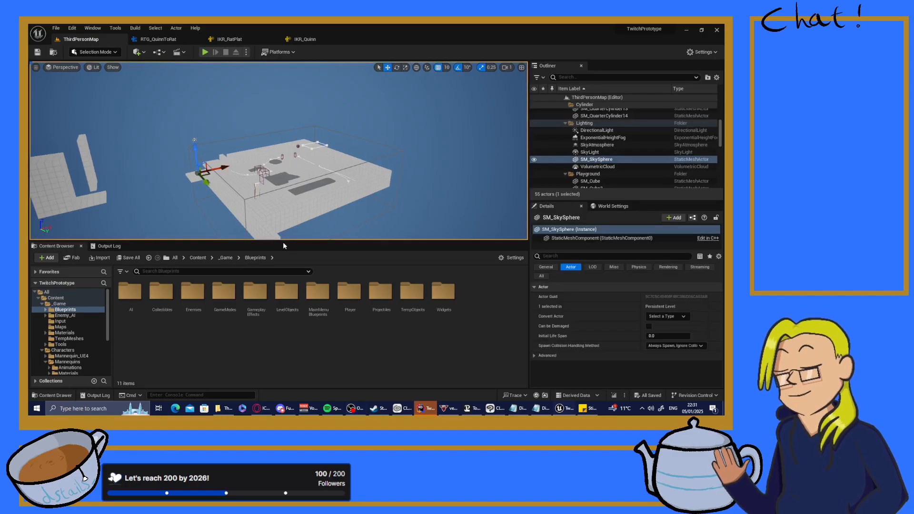
{"action": "right_click_drag", "start_coordinate": [357, 180], "coordinate": [336, 195]}
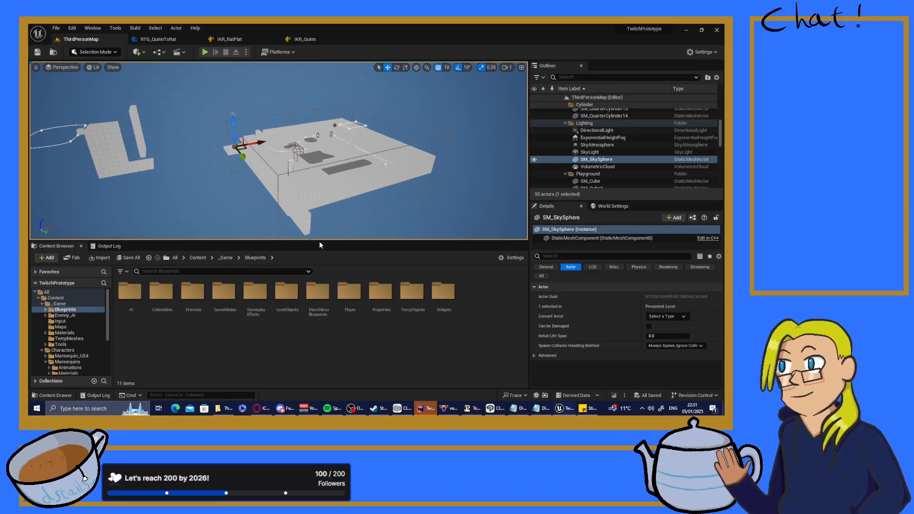
{"action": "left_click_drag", "start_coordinate": [317, 241], "coordinate": [317, 319]}
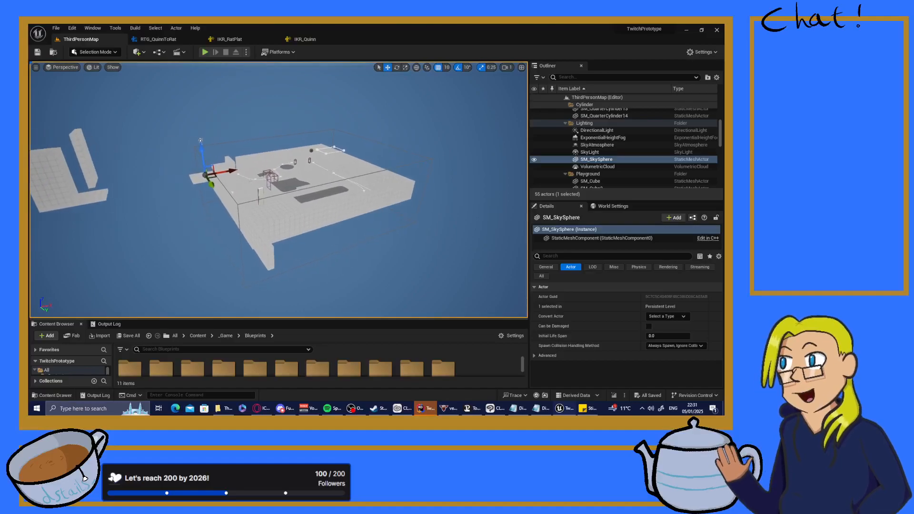
{"action": "left_click_drag", "start_coordinate": [292, 319], "coordinate": [200, 251]}
{"action": "double_click", "coordinate": [350, 301]}
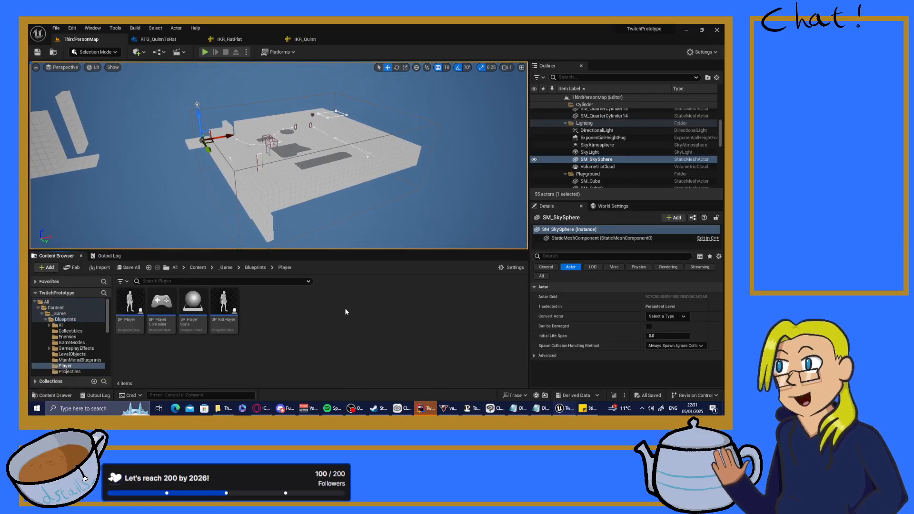
{"action": "right_click", "coordinate": [306, 334]}
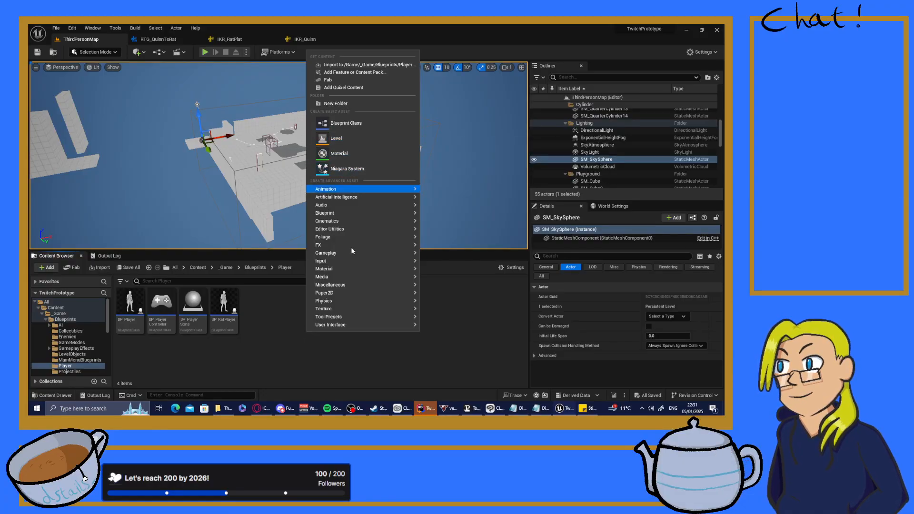
{"action": "mouse_move", "coordinate": [350, 303]}
{"action": "mouse_move", "coordinate": [364, 189]}
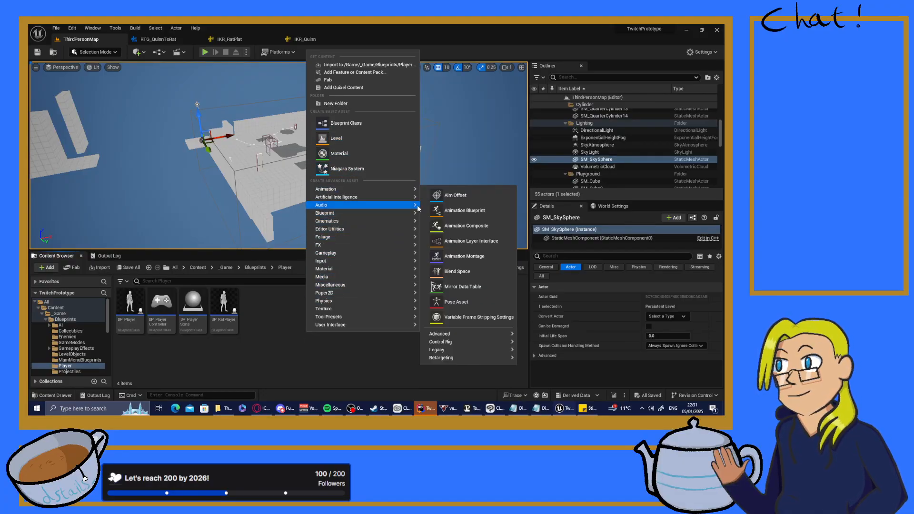
{"action": "left_click", "coordinate": [476, 215]}
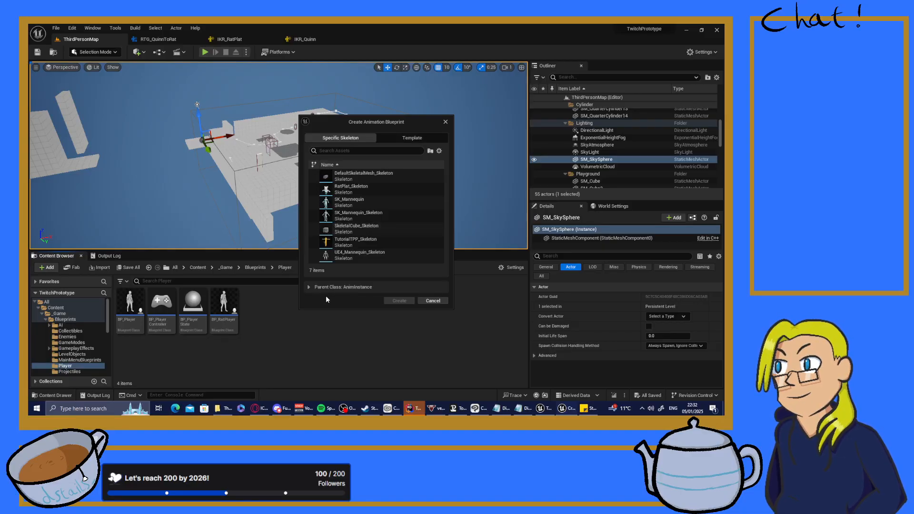
{"action": "left_click", "coordinate": [310, 287]}
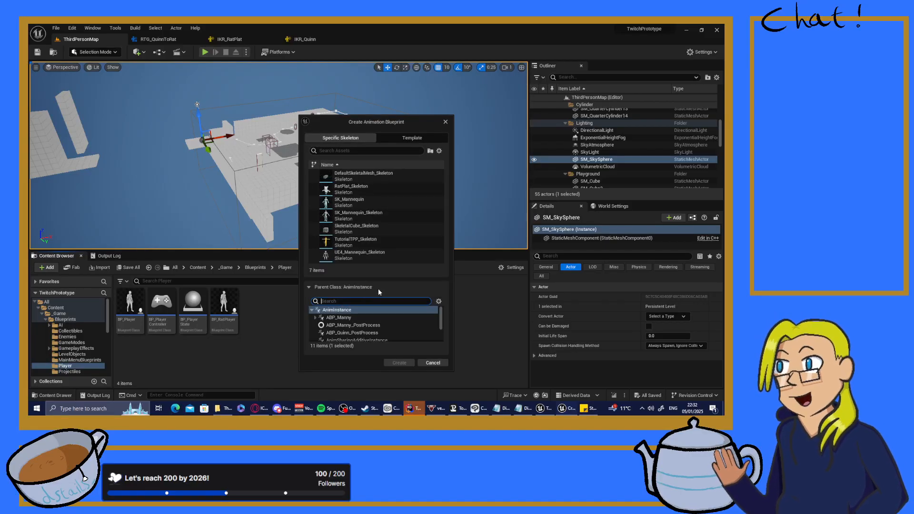
{"action": "left_click", "coordinate": [433, 363]}
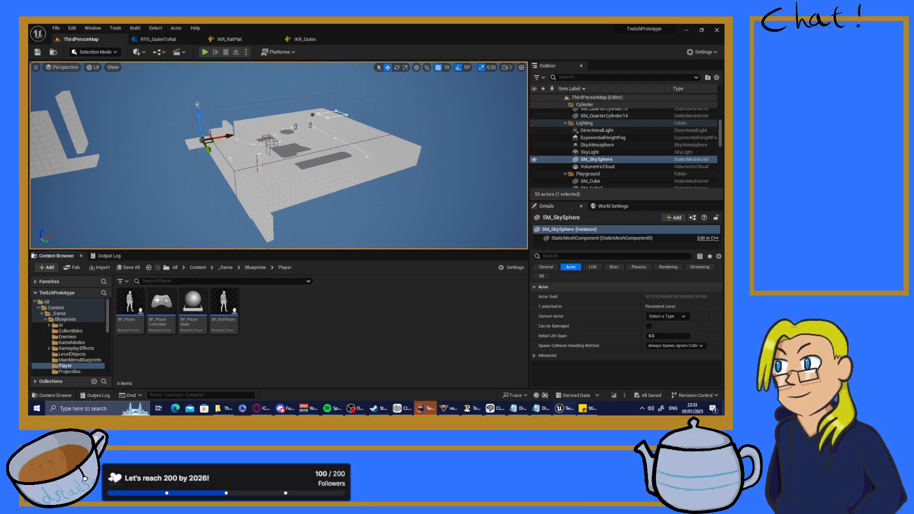
- Switch to Rider, stop the running TwitchPrototype session and review the end of TP_PlayerAnimInstance.cpp
{"action": "key", "text": "alt+Tab"}
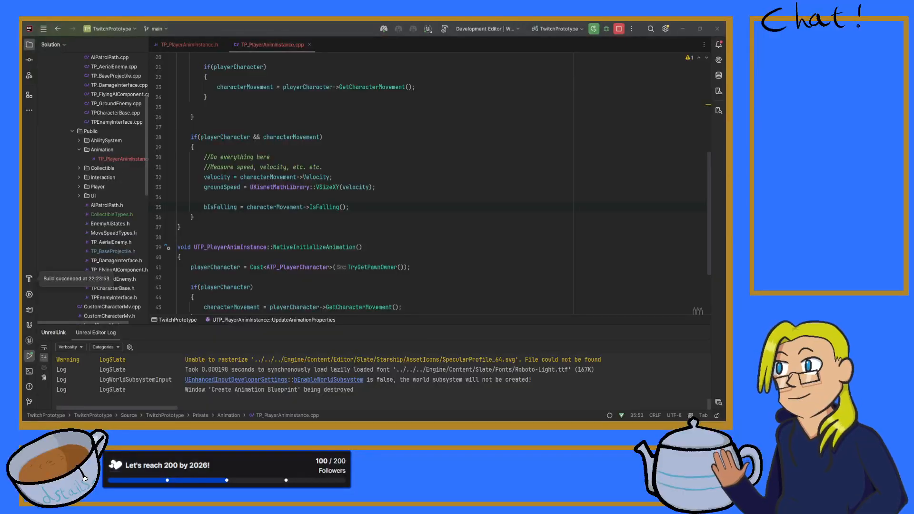
{"action": "left_click", "coordinate": [618, 29]}
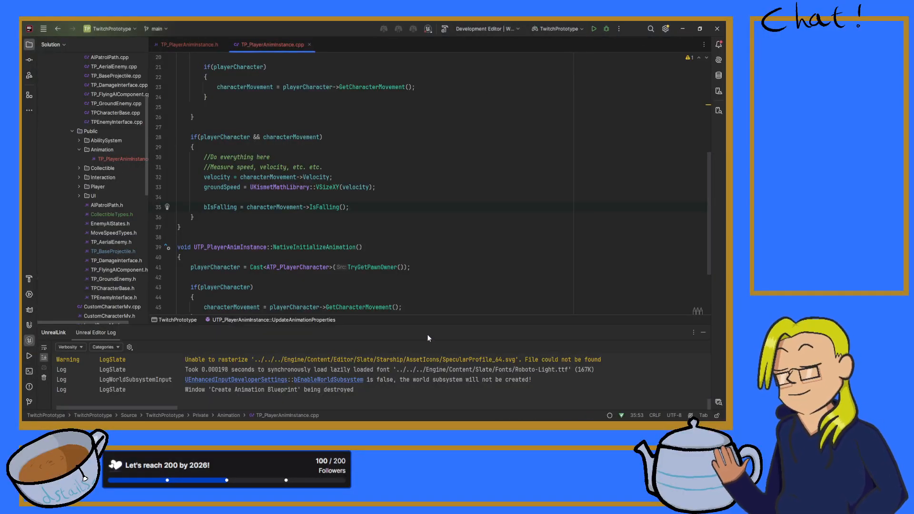
{"action": "scroll", "coordinate": [426, 306], "scroll_direction": "down", "scroll_amount": 1}
{"action": "scroll", "coordinate": [426, 306], "scroll_direction": "down", "scroll_amount": 3}
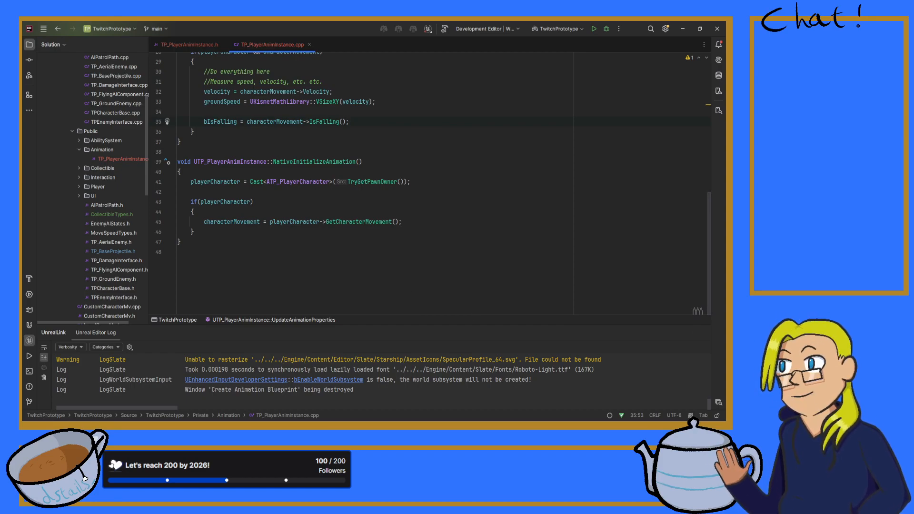
- Switch to Blender and open the recent RatPlat.blend file
{"action": "key", "text": "alt+Tab"}
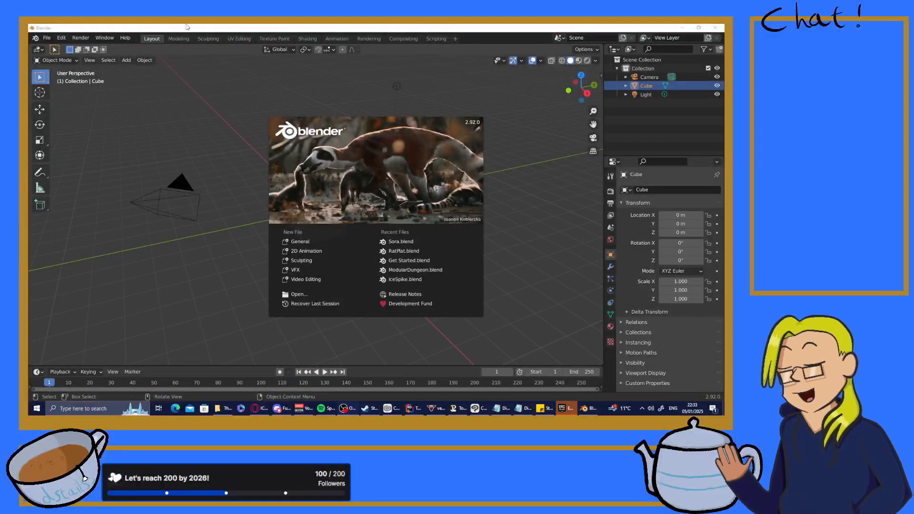
{"action": "left_click", "coordinate": [177, 29]}
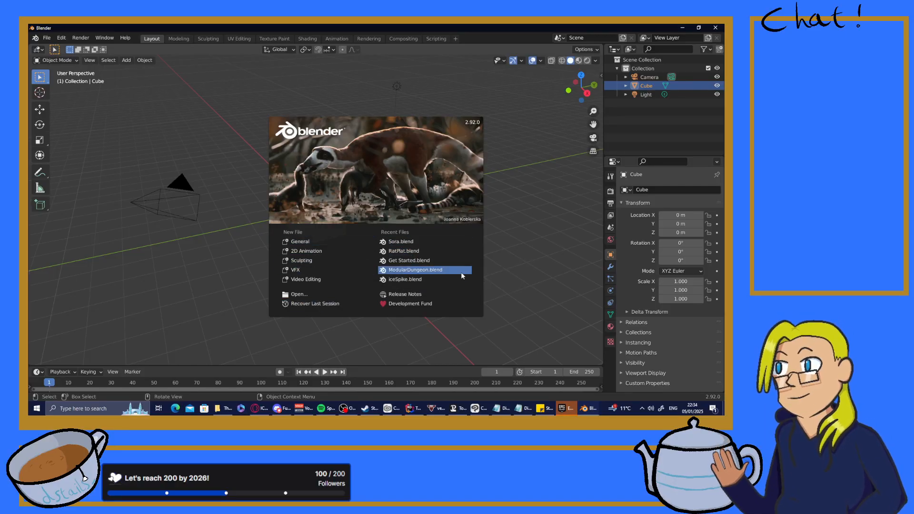
{"action": "left_click", "coordinate": [412, 251]}
{"action": "left_click", "coordinate": [405, 253]}
{"action": "right_click", "coordinate": [318, 219]}
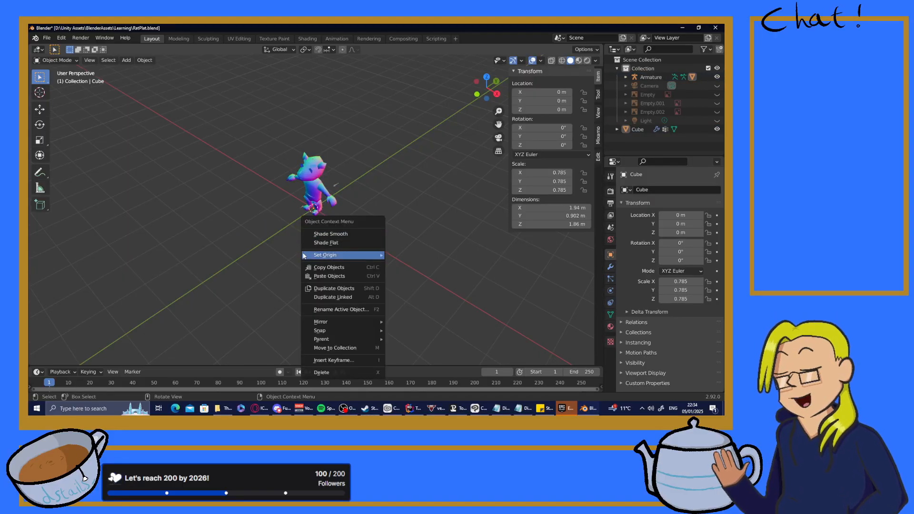
- Examine the rat's Armature hierarchy and its child Cube in the outliner, ending with the Armature selected
{"action": "middle_click_drag", "start_coordinate": [373, 159], "coordinate": [382, 143]}
{"action": "scroll", "coordinate": [382, 143], "scroll_direction": "up", "scroll_amount": 4}
{"action": "left_click", "coordinate": [625, 77]}
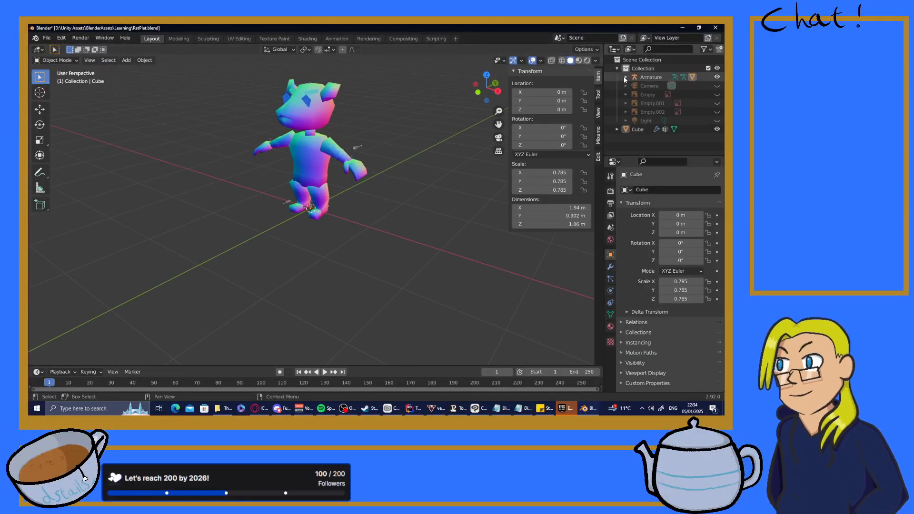
{"action": "left_click", "coordinate": [625, 77]}
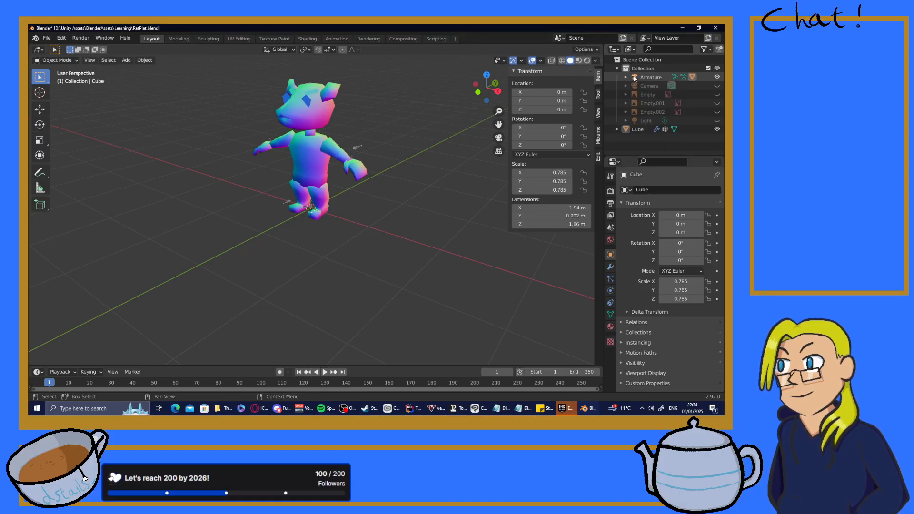
{"action": "left_click", "coordinate": [626, 77]}
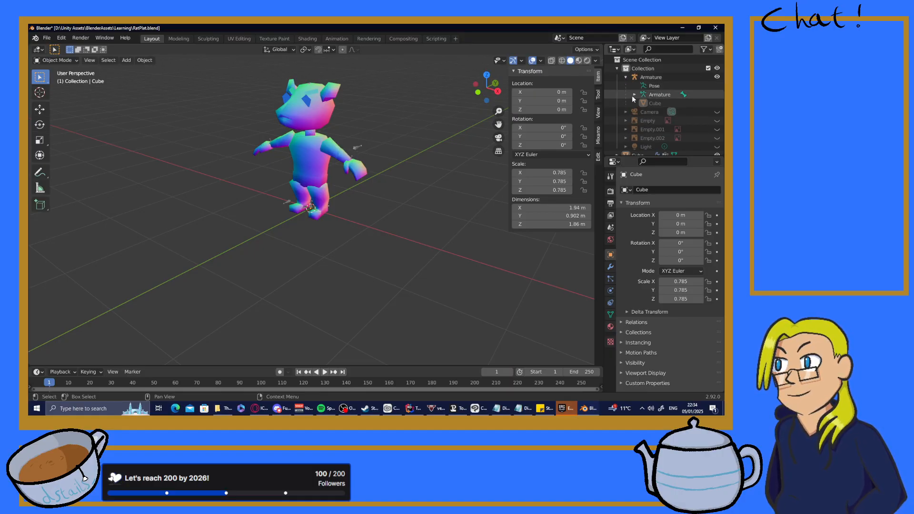
{"action": "left_click", "coordinate": [648, 104]}
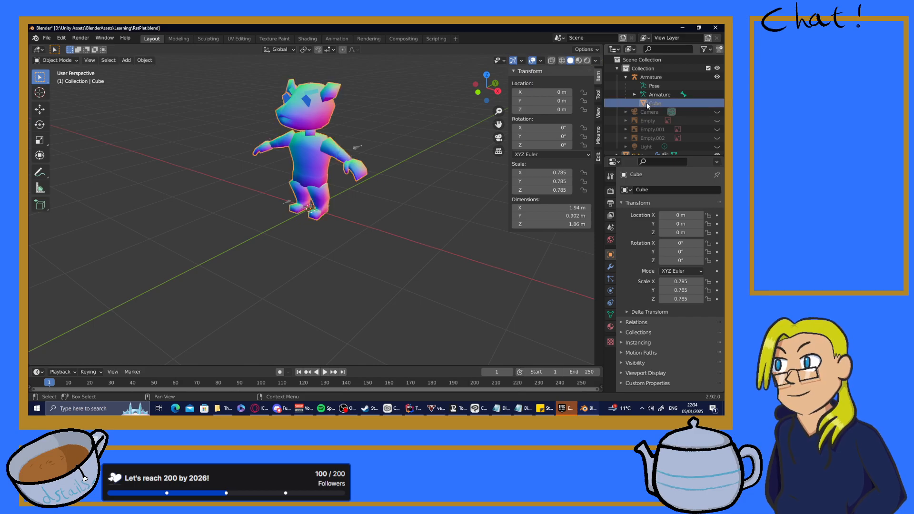
{"action": "left_click", "coordinate": [648, 77]}
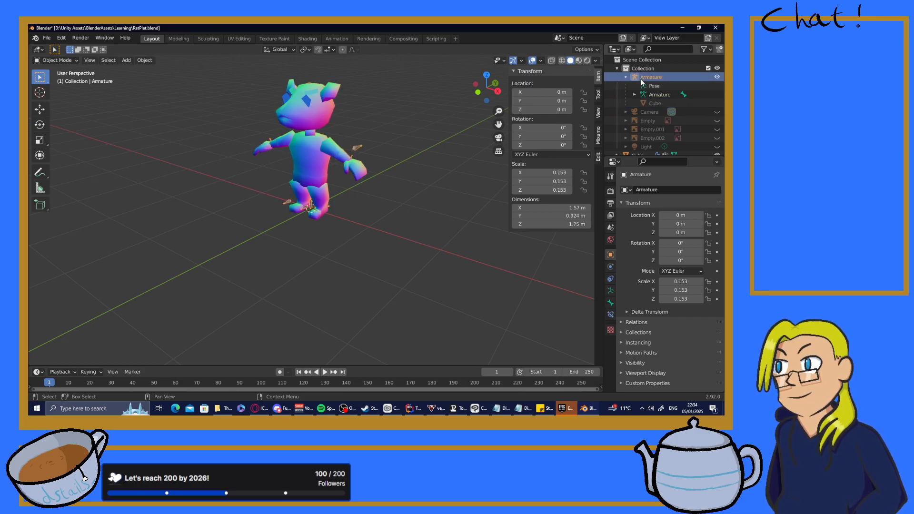
{"action": "left_click", "coordinate": [653, 103]}
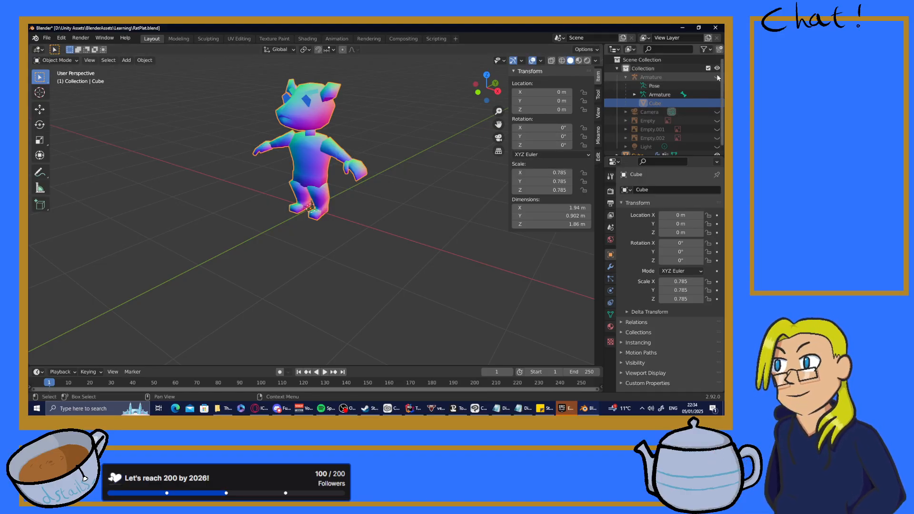
{"action": "double_click", "coordinate": [651, 103]}
{"action": "left_click", "coordinate": [641, 105]}
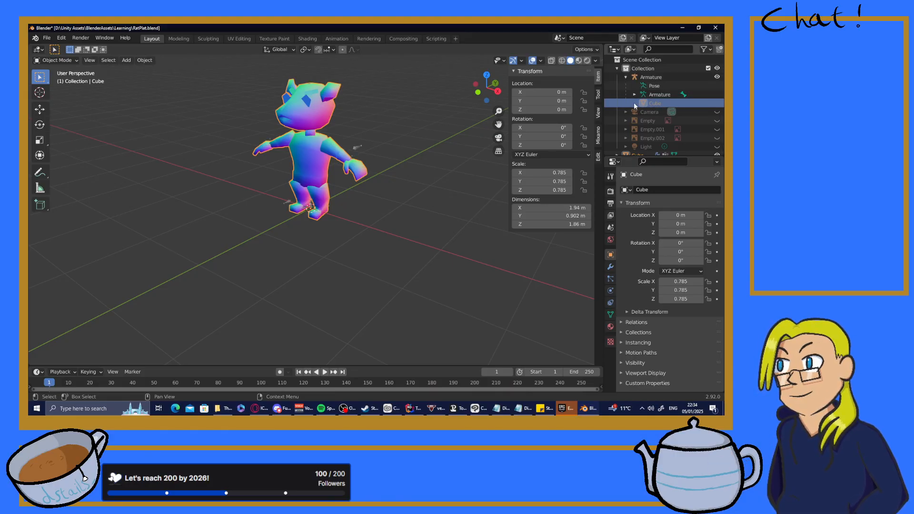
{"action": "left_click_drag", "start_coordinate": [634, 101], "coordinate": [625, 72]}
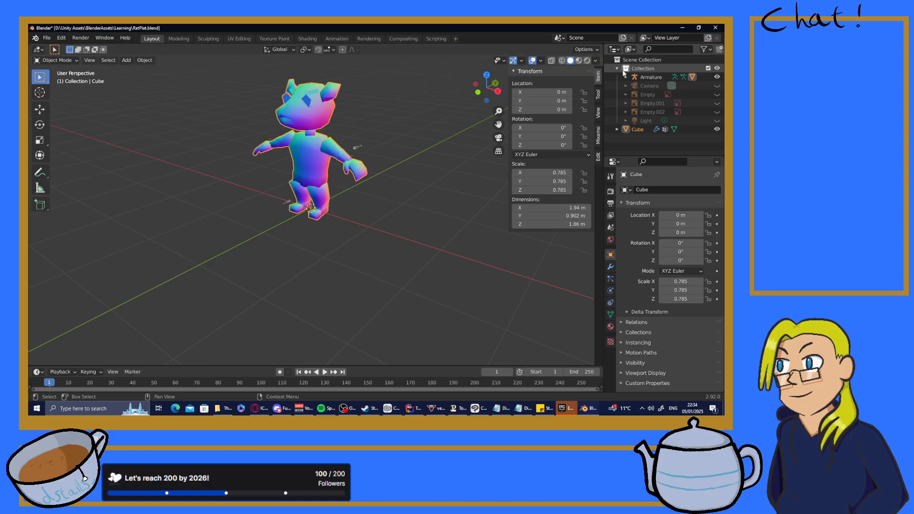
{"action": "left_click", "coordinate": [632, 77]}
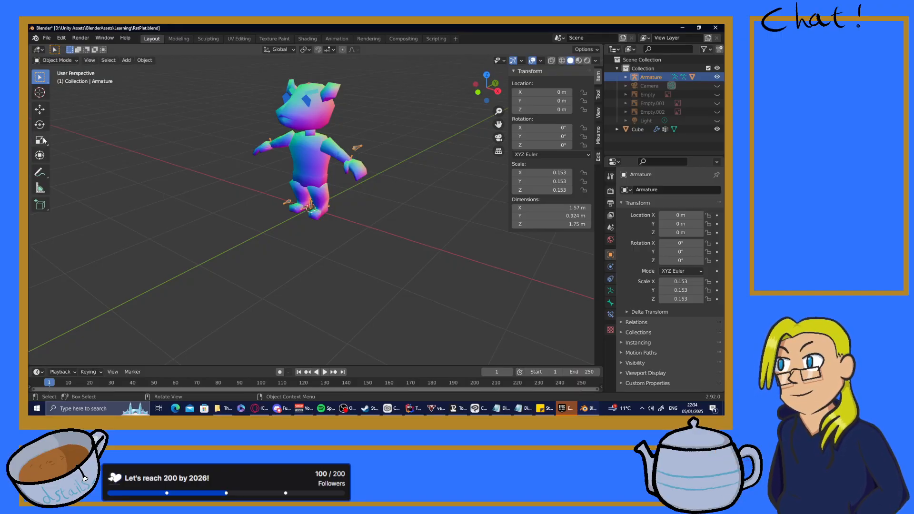
{"action": "left_click", "coordinate": [58, 61]}
{"action": "left_click", "coordinate": [56, 79]}
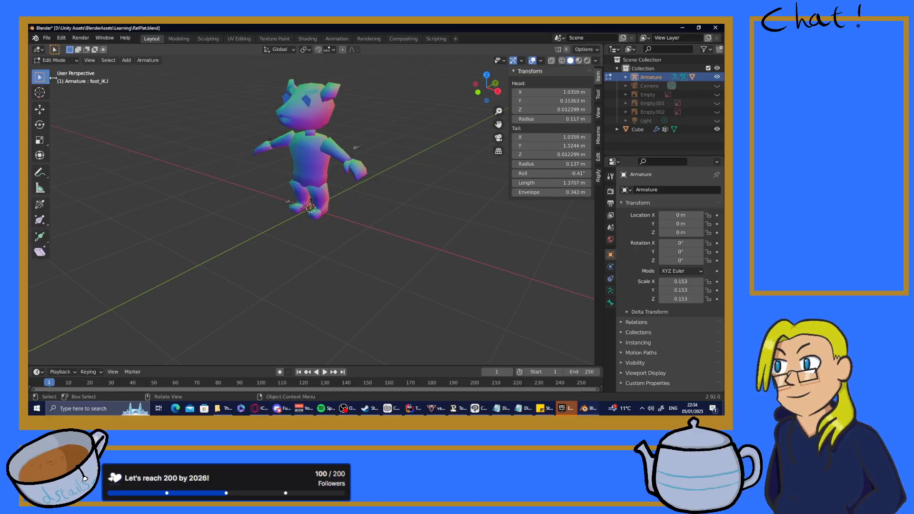
{"action": "left_click", "coordinate": [61, 61]}
{"action": "left_click", "coordinate": [56, 70]}
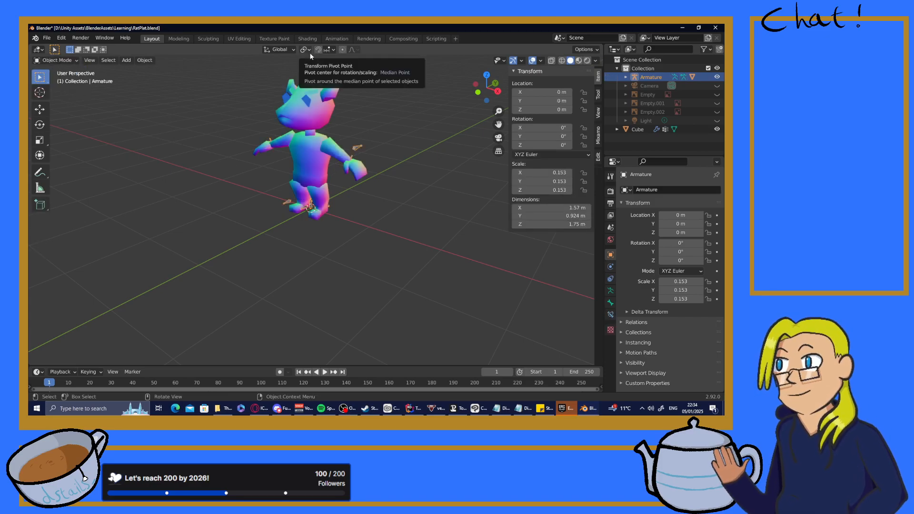
{"action": "left_click", "coordinate": [37, 50]}
{"action": "left_click", "coordinate": [39, 51]}
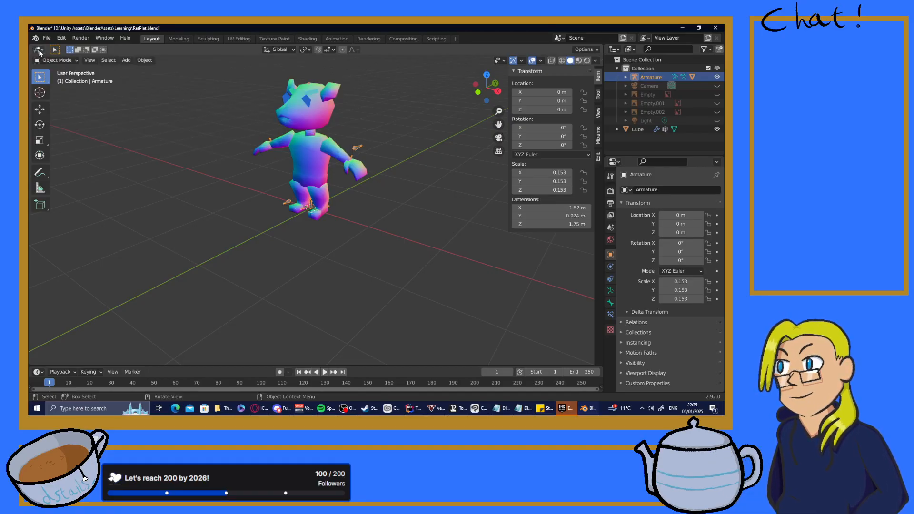
- Switch to the Modeling workspace and put the Armature in Object Mode
{"action": "left_click", "coordinate": [178, 40]}
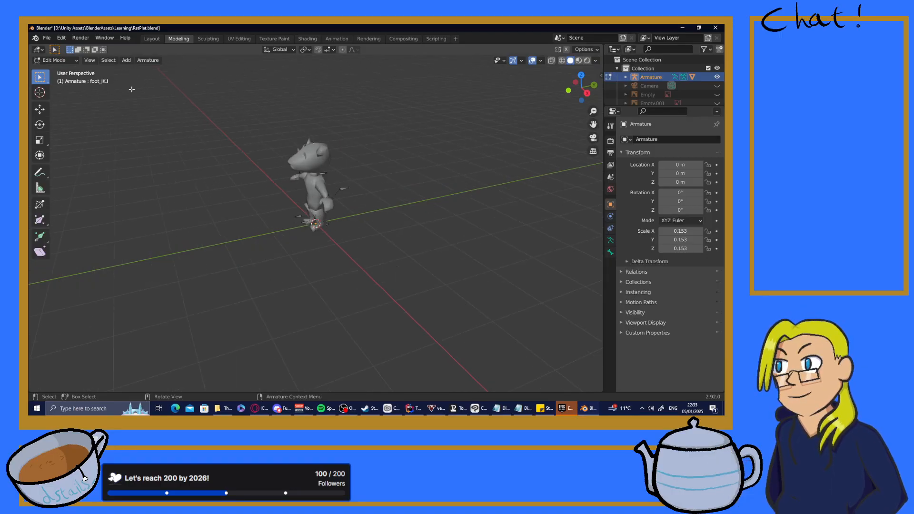
{"action": "left_click", "coordinate": [62, 61]}
{"action": "left_click", "coordinate": [57, 70]}
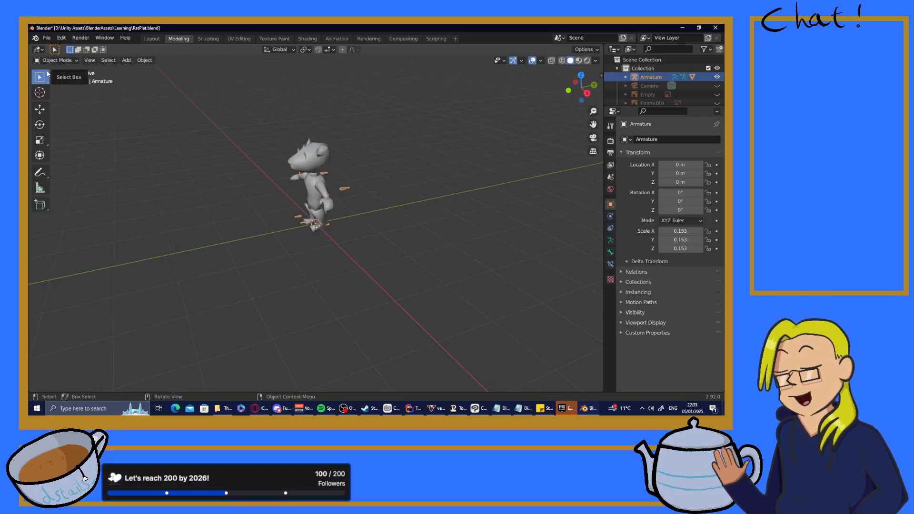
- Show the rat in wireframe shading and view its armature closely from the front
{"action": "left_click", "coordinate": [562, 60]}
{"action": "right_click", "coordinate": [335, 240]}
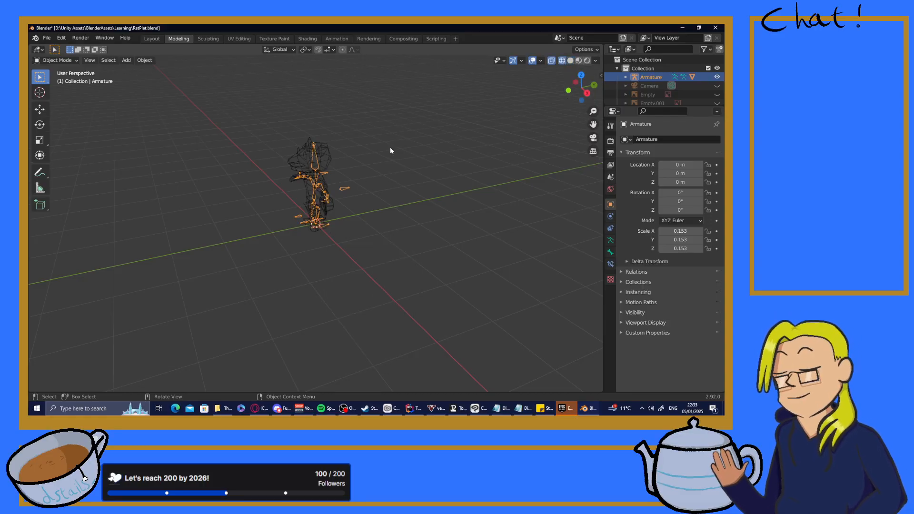
{"action": "middle_click_drag", "start_coordinate": [390, 147], "coordinate": [350, 181]}
{"action": "scroll", "coordinate": [350, 181], "scroll_direction": "up", "scroll_amount": 5}
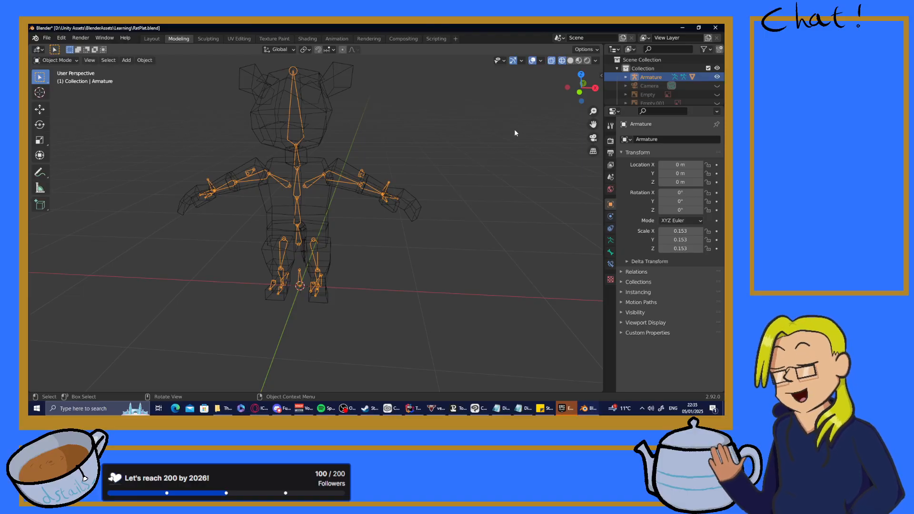
- Expand the Armature hierarchy to the bones directly under root and make the outliner taller
{"action": "left_click", "coordinate": [626, 77]}
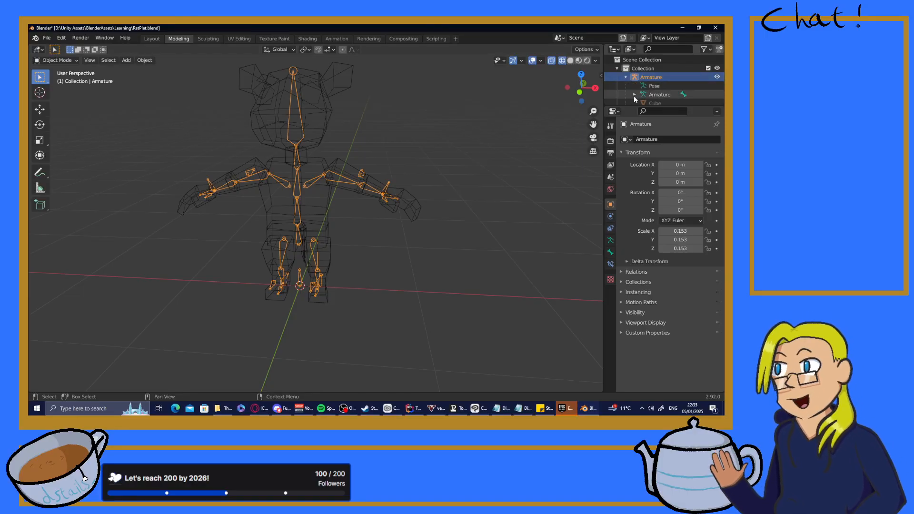
{"action": "left_click", "coordinate": [635, 95]}
{"action": "scroll", "coordinate": [638, 91], "scroll_direction": "down", "scroll_amount": 2}
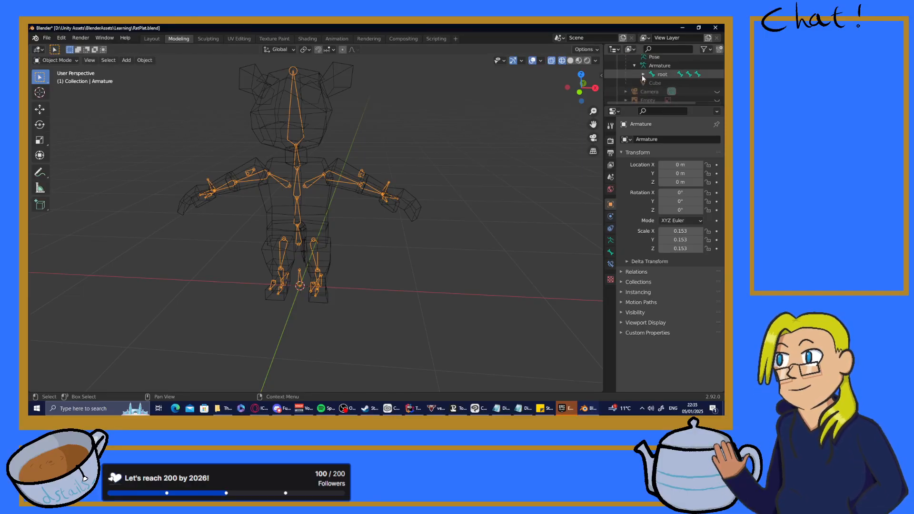
{"action": "left_click", "coordinate": [643, 74]}
{"action": "scroll", "coordinate": [646, 77], "scroll_direction": "down", "scroll_amount": 2}
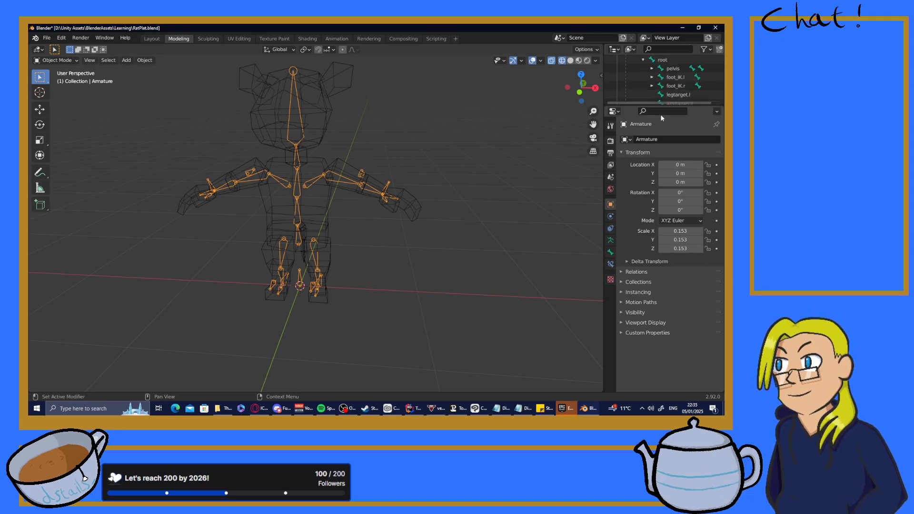
{"action": "left_click_drag", "start_coordinate": [677, 104], "coordinate": [677, 255]}
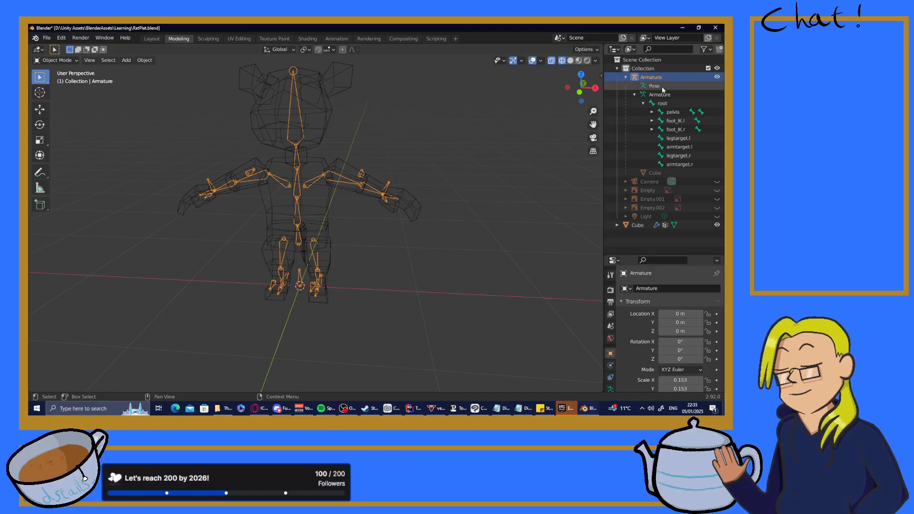
- Examine the child bones of foot_IK.l and foot_IK.r in the outliner, down to foot_2.r on the right side
{"action": "left_click", "coordinate": [652, 121]}
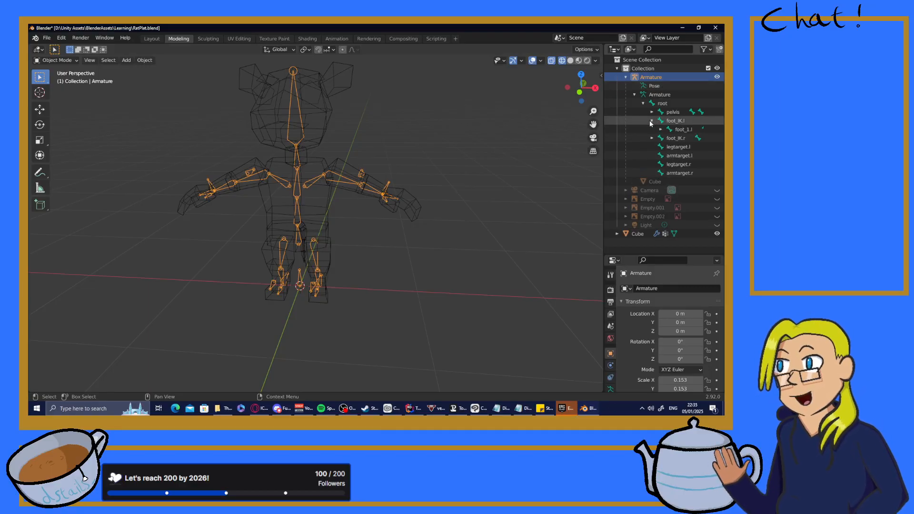
{"action": "left_click", "coordinate": [651, 121]}
{"action": "left_click", "coordinate": [653, 129]}
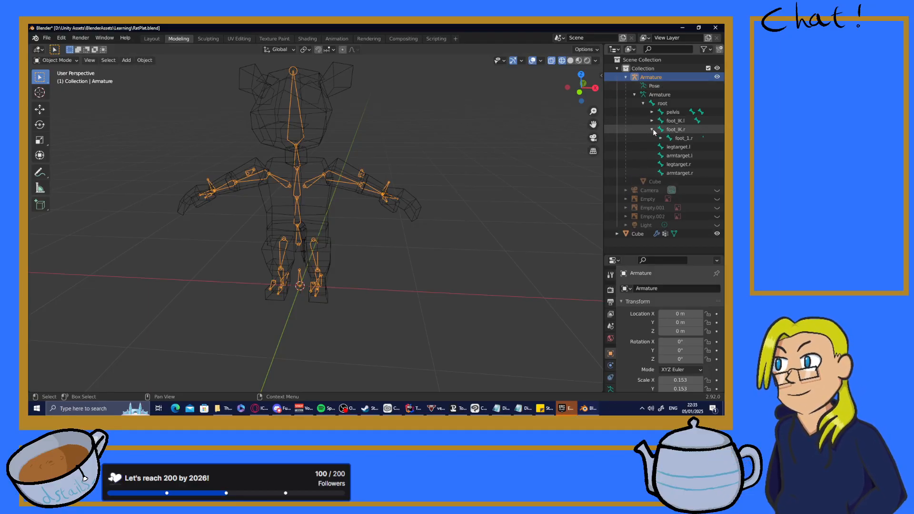
{"action": "left_click", "coordinate": [653, 129]}
{"action": "left_click", "coordinate": [646, 130]}
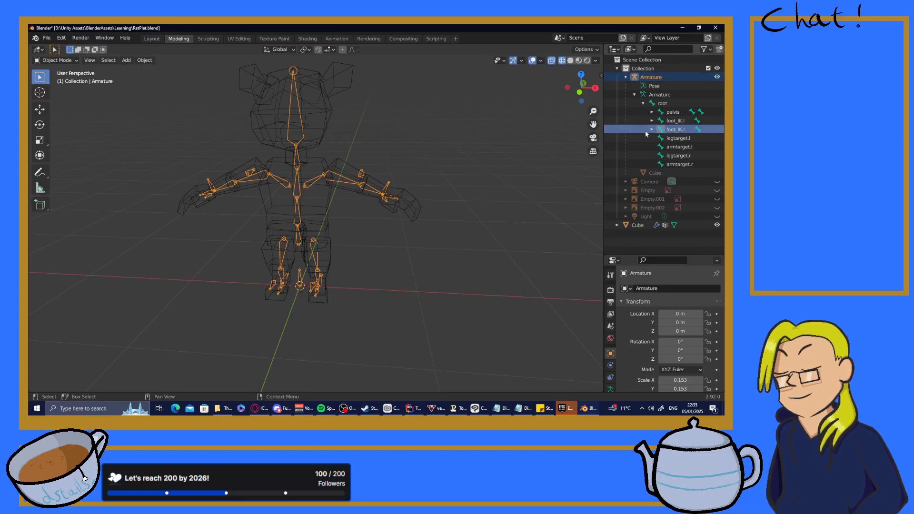
{"action": "left_click", "coordinate": [652, 129]}
{"action": "left_click", "coordinate": [660, 139]}
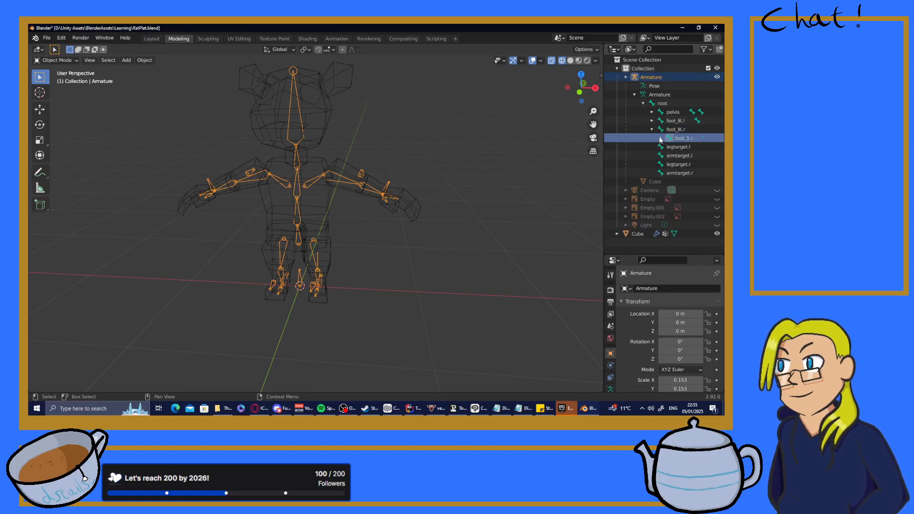
{"action": "left_click", "coordinate": [661, 138]}
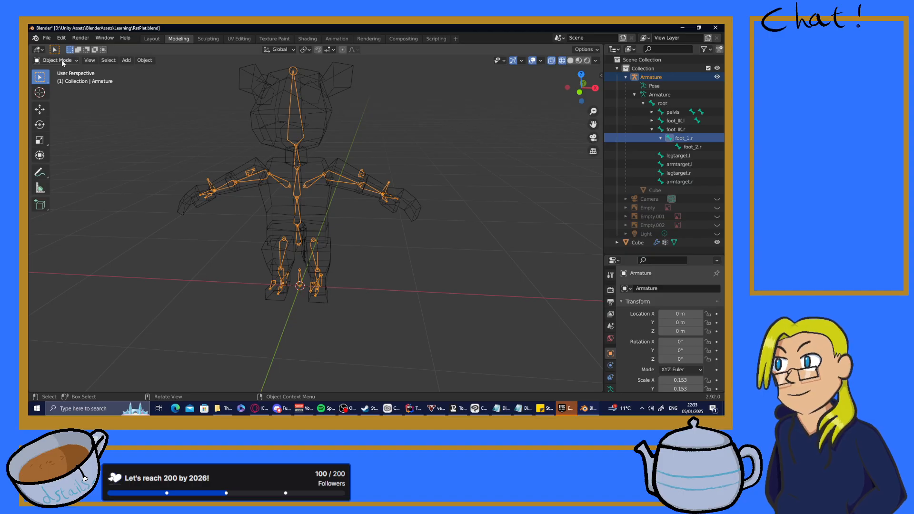
- Put the Armature in Edit Mode and select the foot_IK.l bone under root
{"action": "left_click", "coordinate": [57, 60]}
{"action": "left_click", "coordinate": [59, 79]}
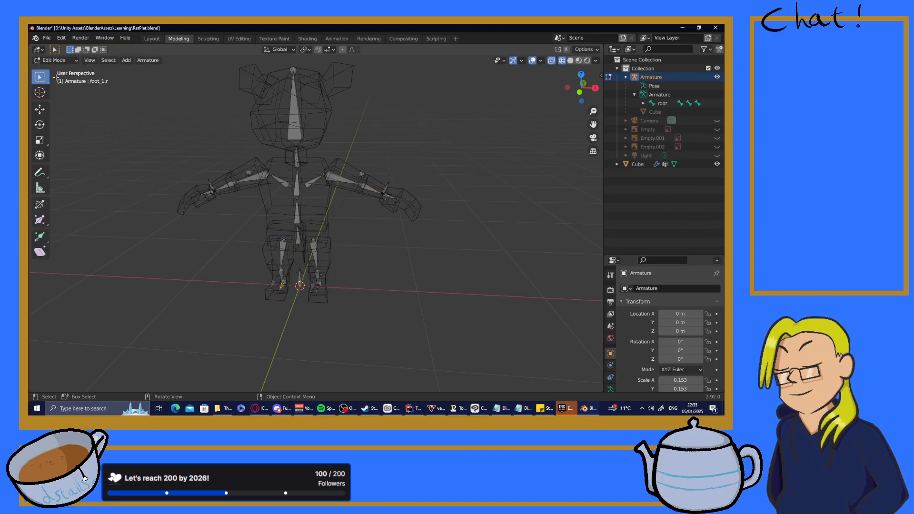
{"action": "left_click", "coordinate": [644, 103]}
{"action": "left_click", "coordinate": [662, 121]}
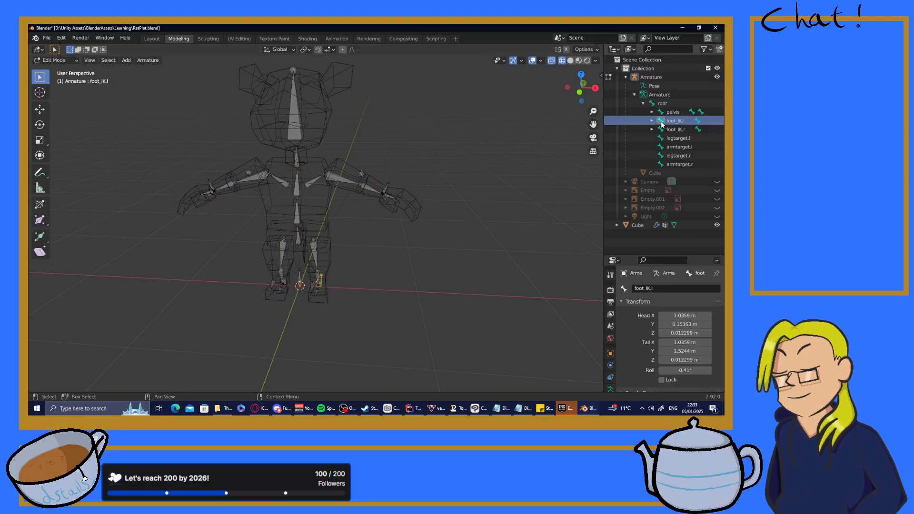
{"action": "scroll", "coordinate": [421, 189], "scroll_direction": "up", "scroll_amount": 3}
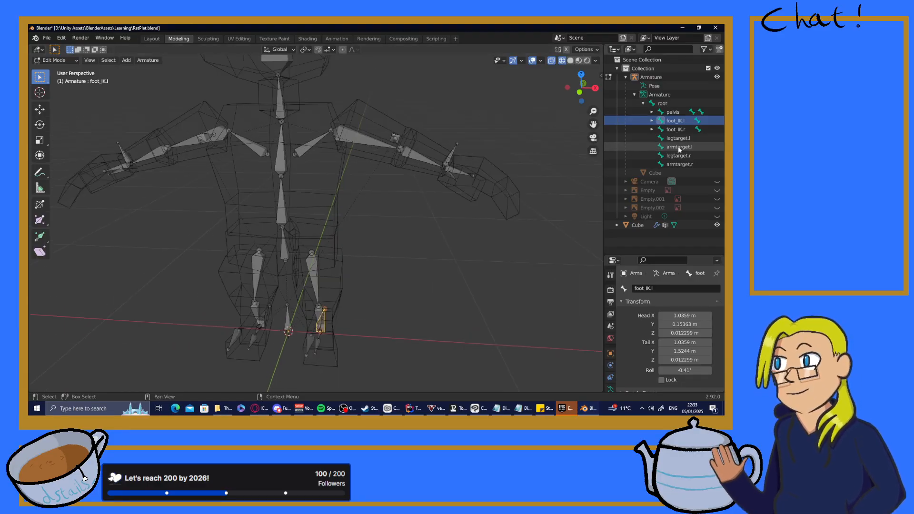
- Examine both foot bone chains, selecting foot_1.l and foot_2.l and expanding foot_IK.r to its last child
{"action": "left_click", "coordinate": [651, 121]}
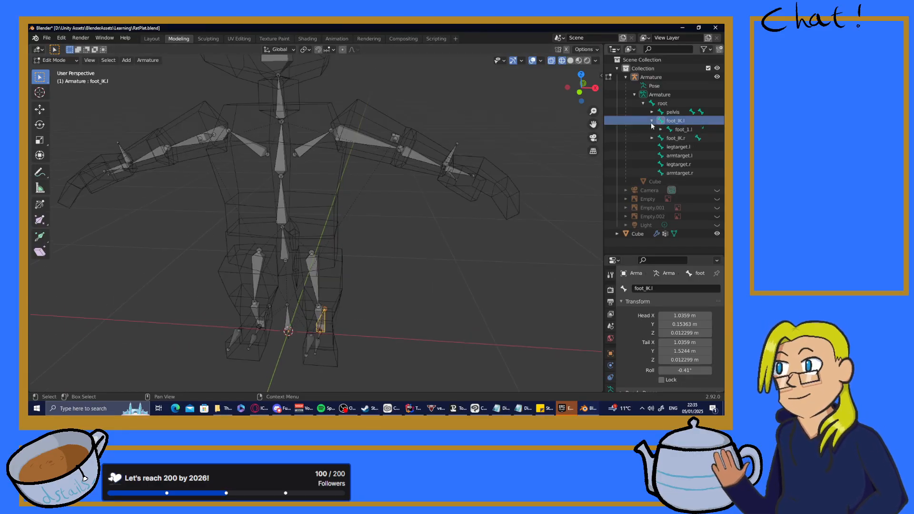
{"action": "left_click", "coordinate": [660, 129]}
{"action": "left_click", "coordinate": [679, 130]}
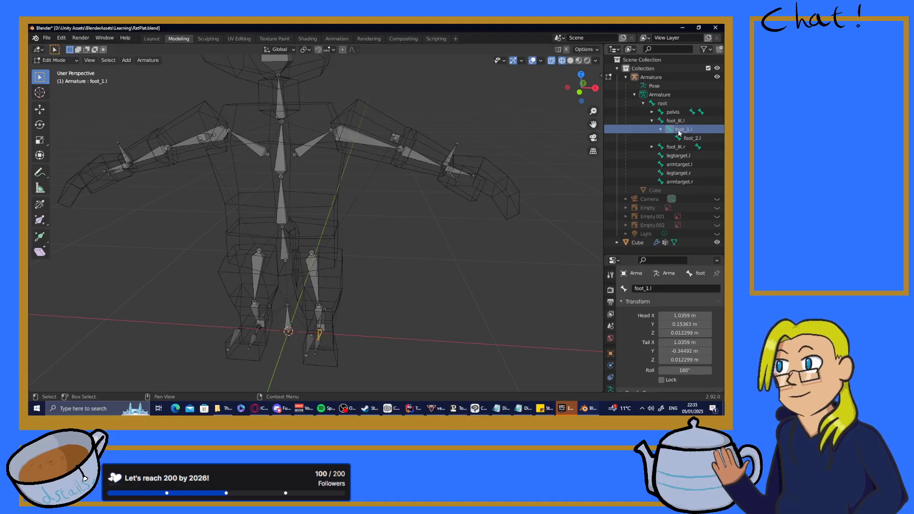
{"action": "left_click", "coordinate": [682, 138]}
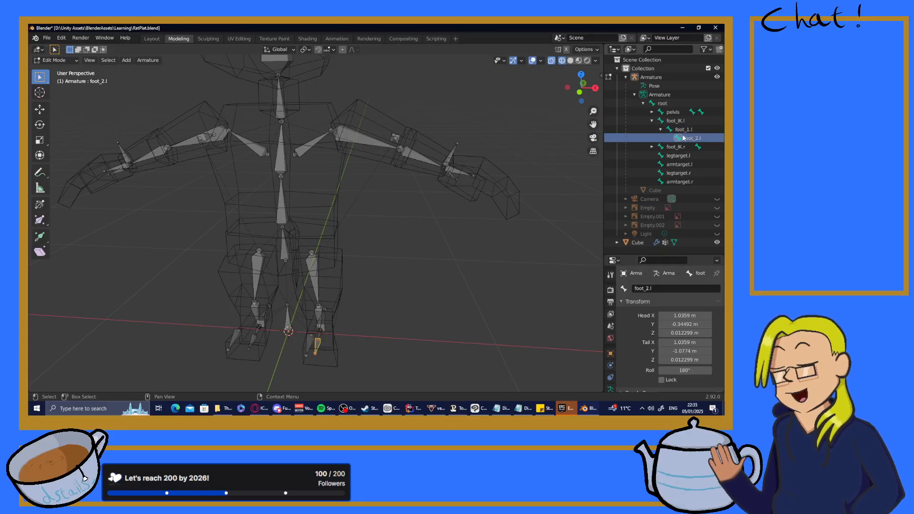
{"action": "left_click", "coordinate": [652, 147]}
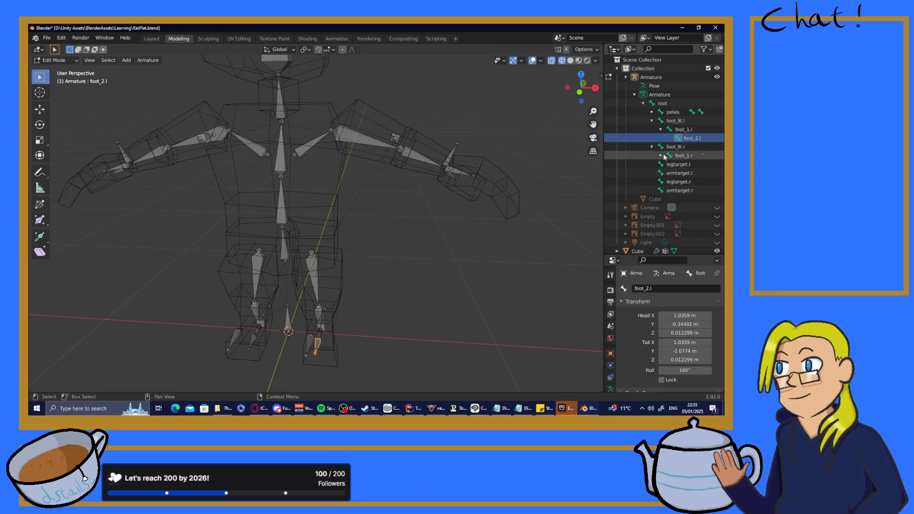
{"action": "left_click", "coordinate": [661, 156]}
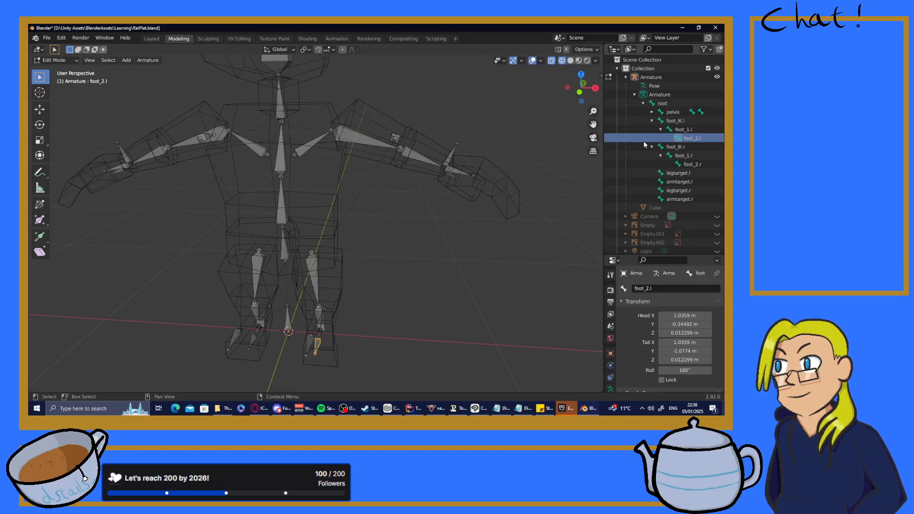
- Expand the pelvis, spine, hand_IK.l and left arm chains down to hand.l and thumb.l, widening the outliner to read the bone names
{"action": "left_click", "coordinate": [651, 112]}
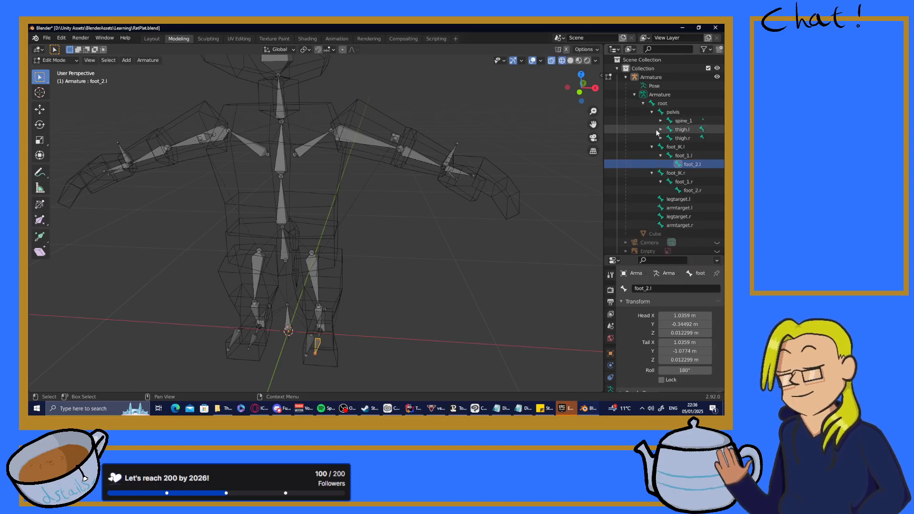
{"action": "left_click", "coordinate": [661, 122]}
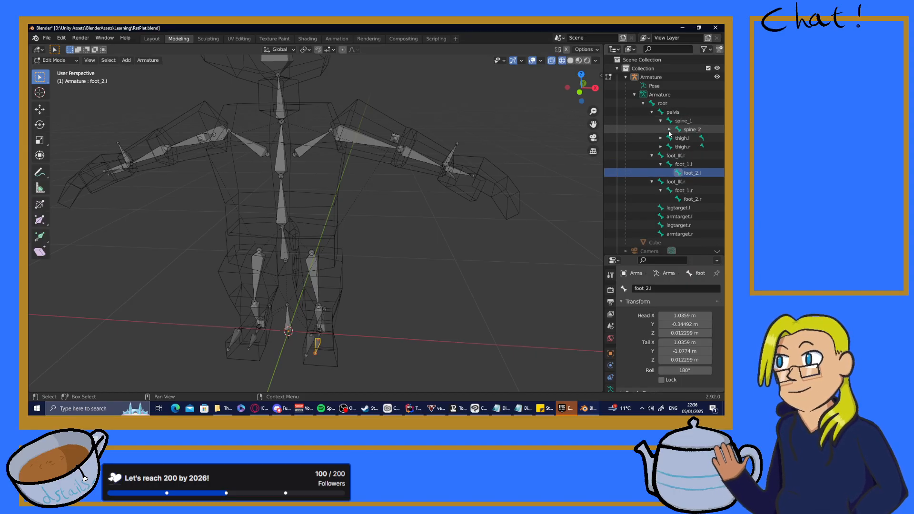
{"action": "left_click", "coordinate": [670, 130]}
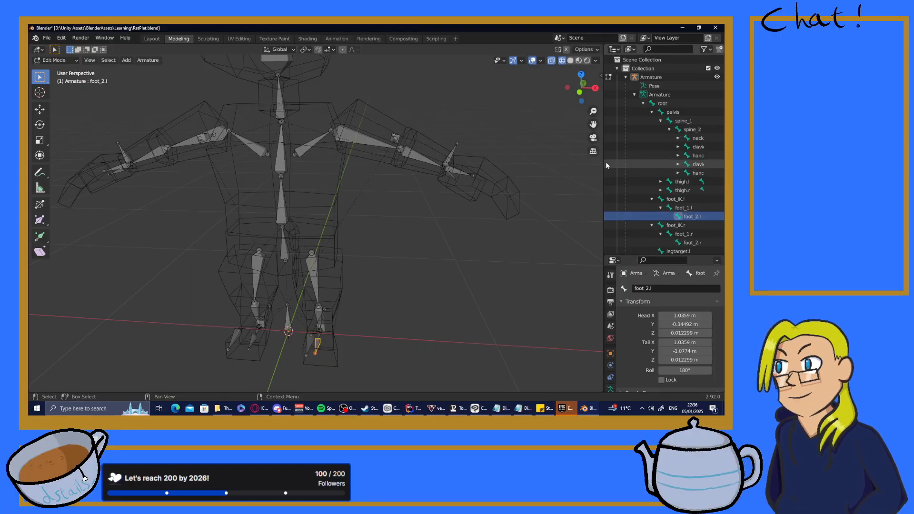
{"action": "left_click_drag", "start_coordinate": [605, 165], "coordinate": [551, 165]}
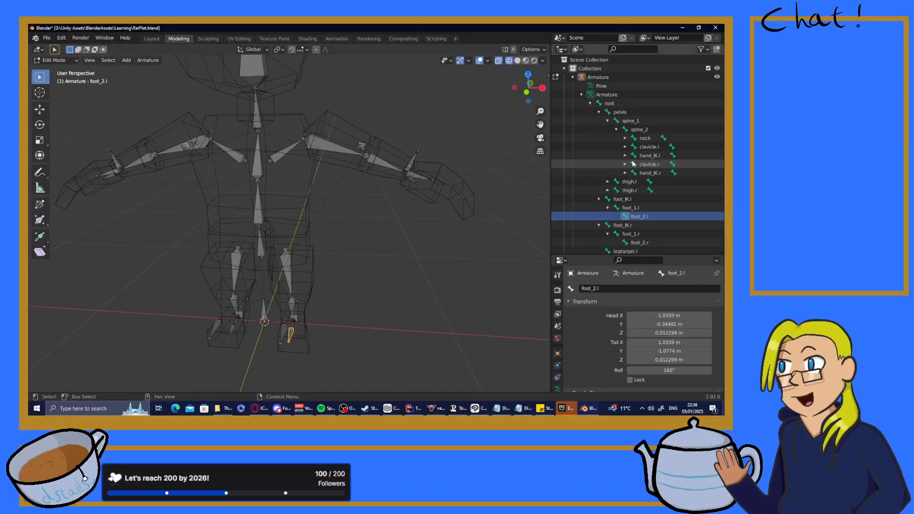
{"action": "left_click", "coordinate": [626, 155]}
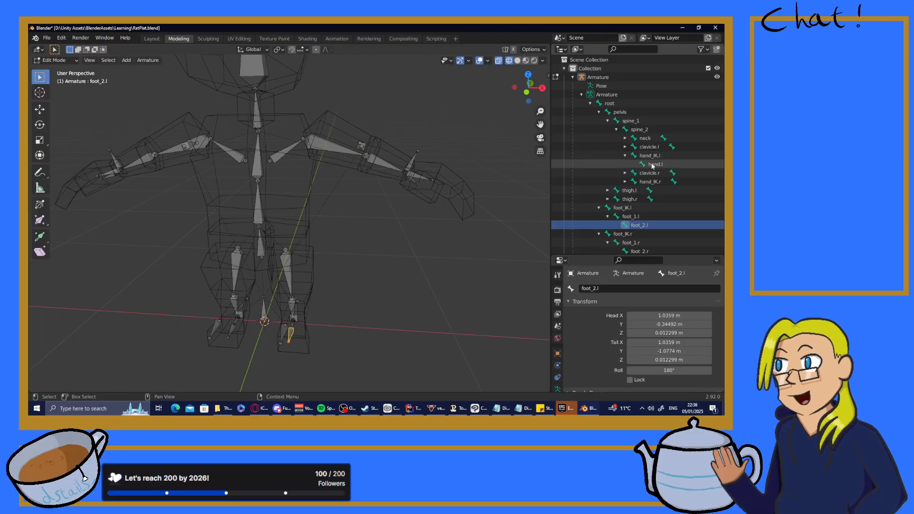
{"action": "left_click", "coordinate": [625, 148]}
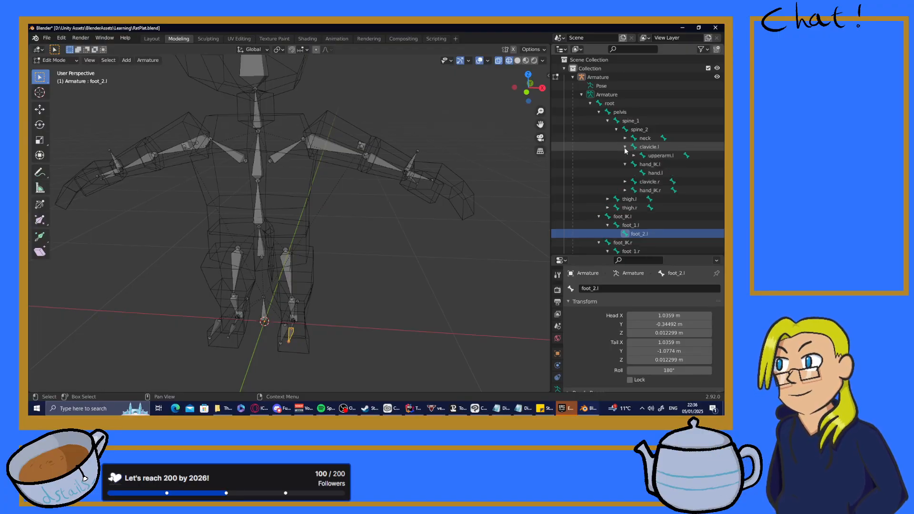
{"action": "left_click", "coordinate": [633, 155]}
{"action": "scroll", "coordinate": [636, 157], "scroll_direction": "down", "scroll_amount": 1}
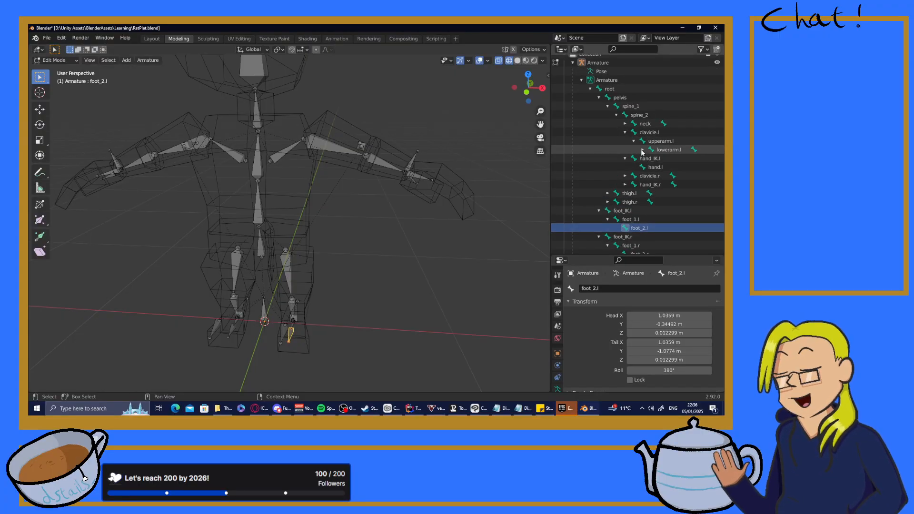
{"action": "left_click", "coordinate": [642, 150]}
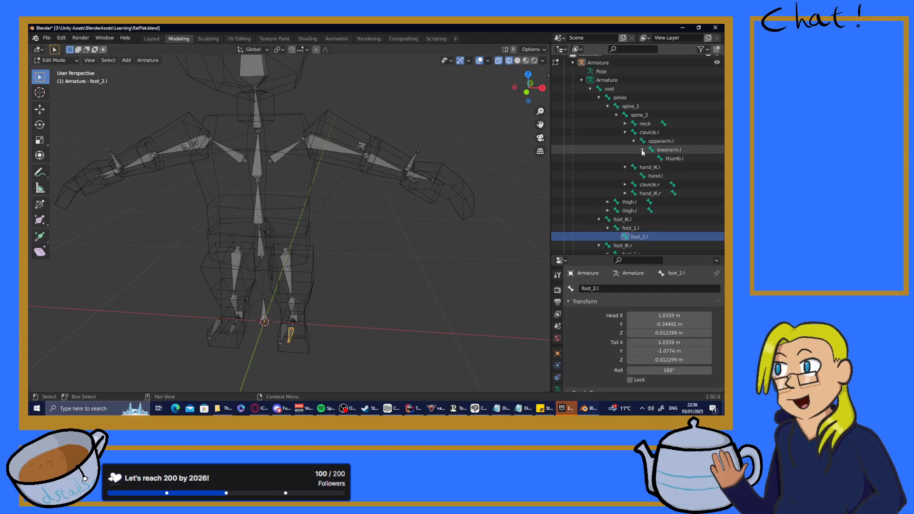
- Change the parent of the hand.l bone to lowerarm.l in its Relations settings
{"action": "left_click", "coordinate": [650, 177]}
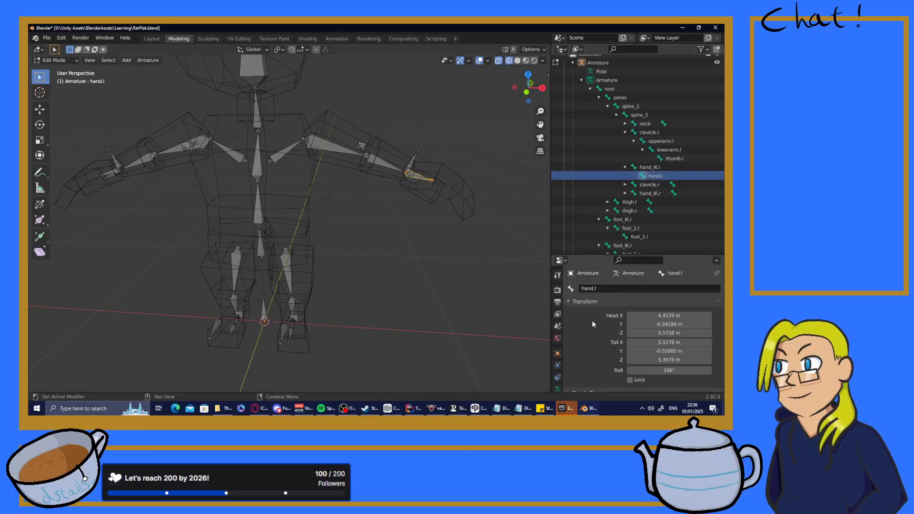
{"action": "scroll", "coordinate": [591, 319], "scroll_direction": "down", "scroll_amount": 2}
{"action": "scroll", "coordinate": [591, 319], "scroll_direction": "up", "scroll_amount": 2}
{"action": "scroll", "coordinate": [590, 319], "scroll_direction": "down", "scroll_amount": 2}
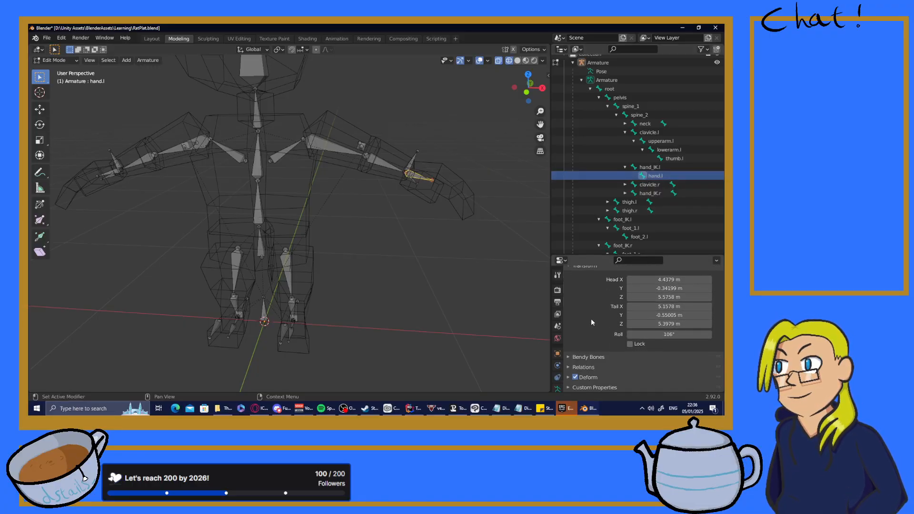
{"action": "scroll", "coordinate": [586, 352], "scroll_direction": "down", "scroll_amount": 4}
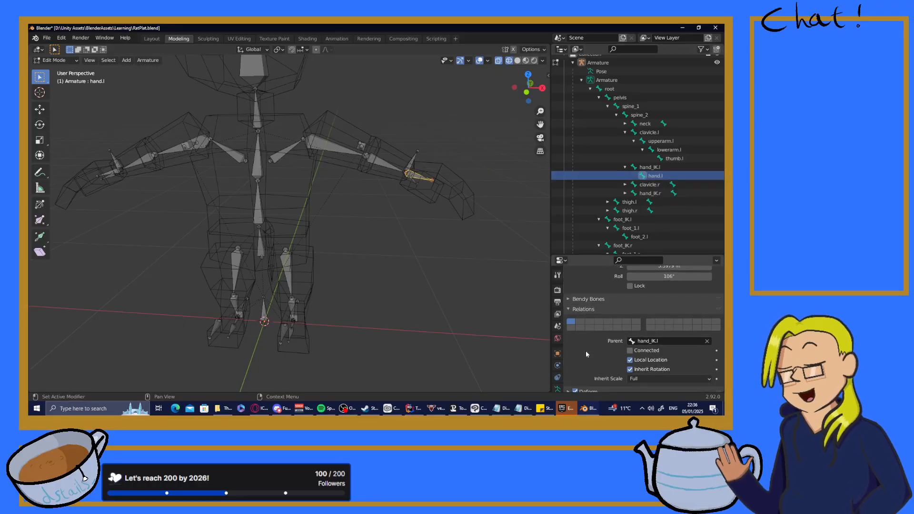
{"action": "left_click", "coordinate": [676, 326]}
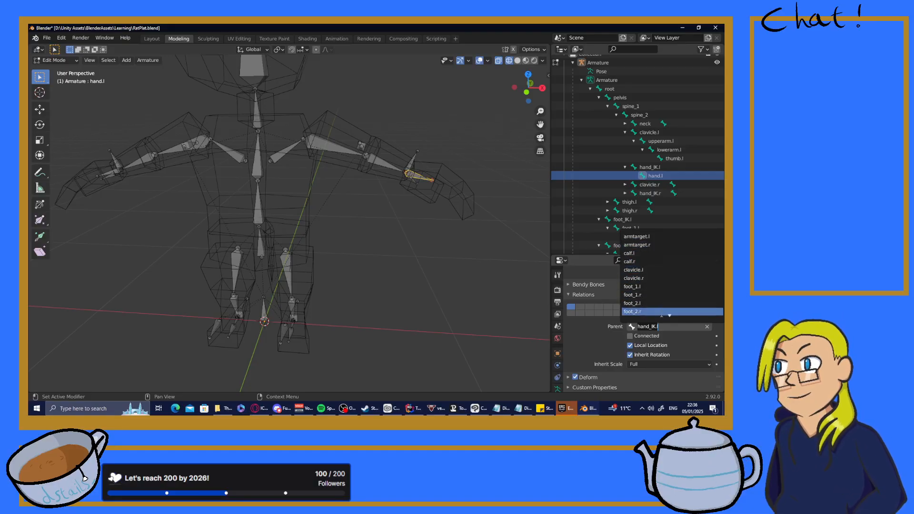
{"action": "scroll", "coordinate": [666, 305], "scroll_direction": "down", "scroll_amount": 15}
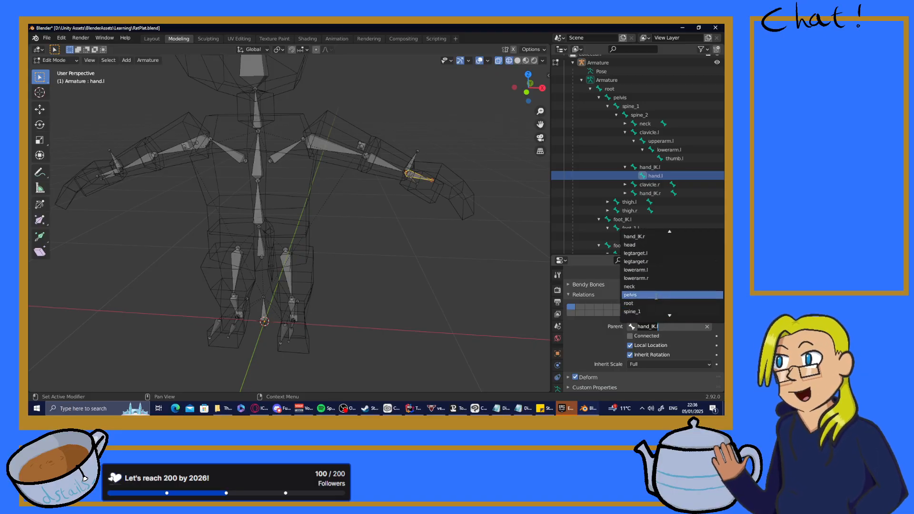
{"action": "left_click", "coordinate": [634, 270]}
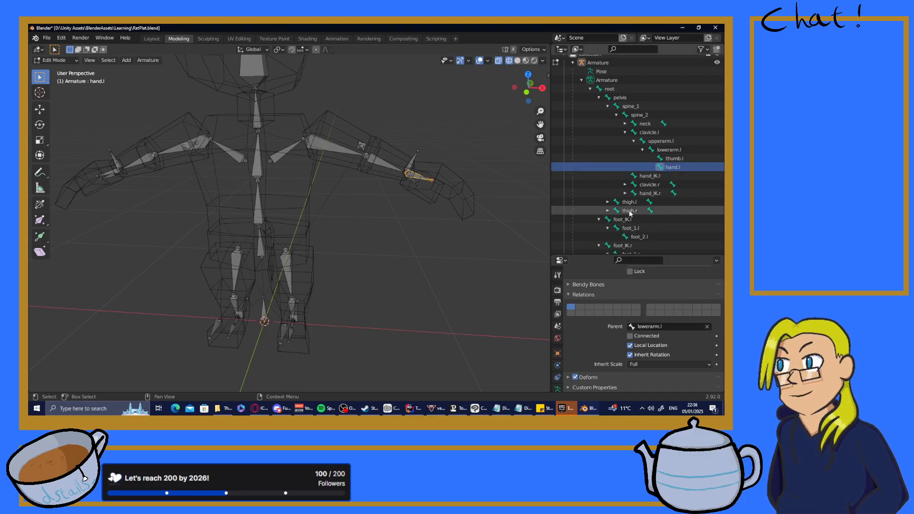
- Change the parent of the thumb.l bone to hand.l in its Relations settings
{"action": "left_click", "coordinate": [662, 159]}
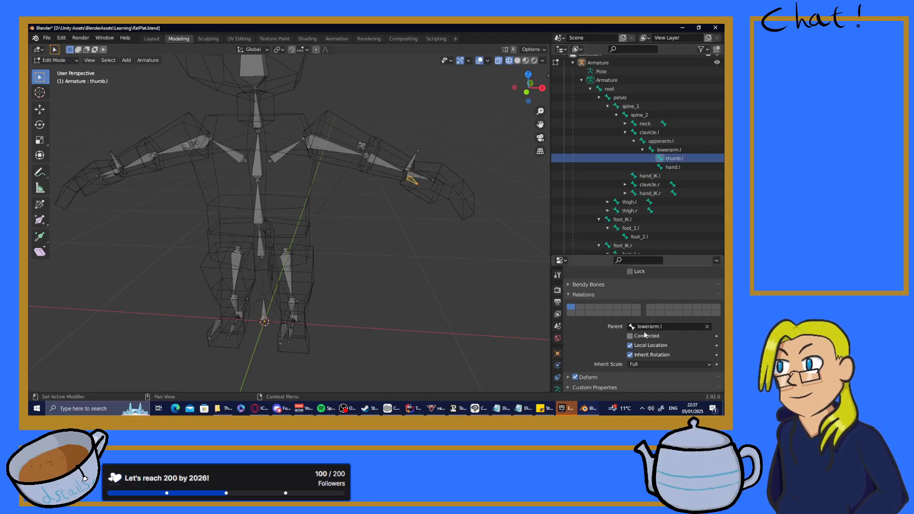
{"action": "left_click", "coordinate": [662, 327]}
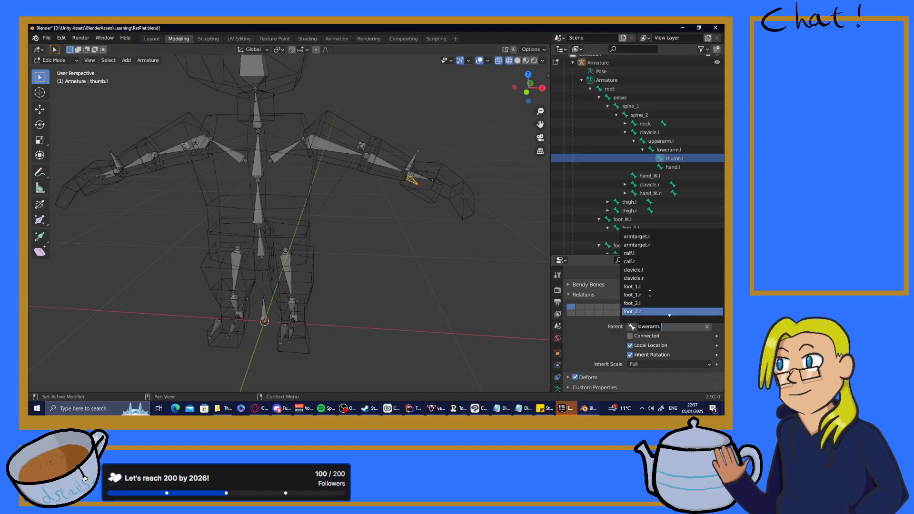
{"action": "scroll", "coordinate": [640, 281], "scroll_direction": "down", "scroll_amount": 5}
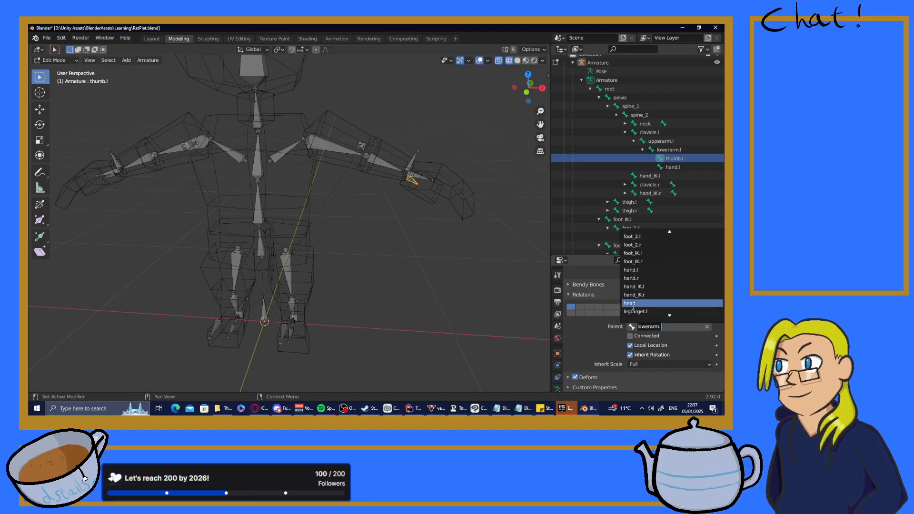
{"action": "left_click", "coordinate": [638, 270]}
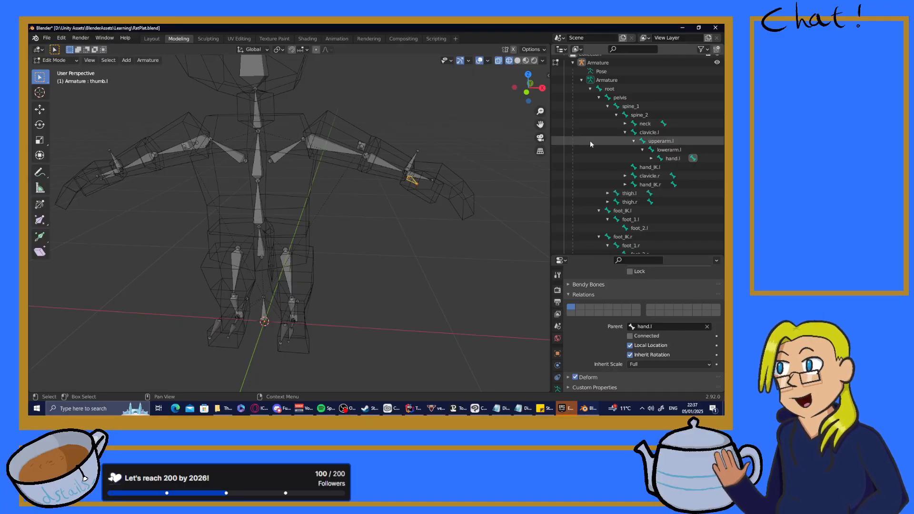
- Expand the right arm and hand_IK.r chains and change the parent of the hand.r bone to lowerarm.r
{"action": "left_click", "coordinate": [643, 151]}
{"action": "left_click", "coordinate": [635, 159]}
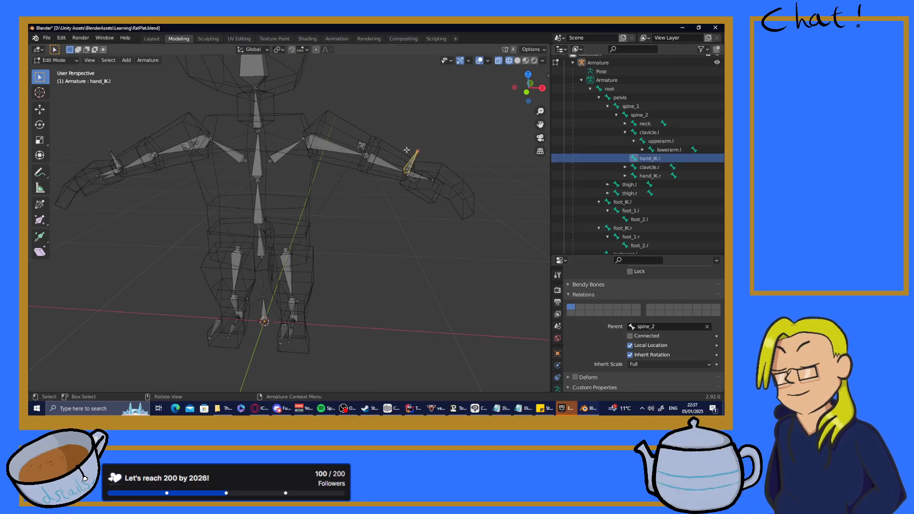
{"action": "left_click", "coordinate": [625, 176]}
{"action": "left_click", "coordinate": [625, 167]}
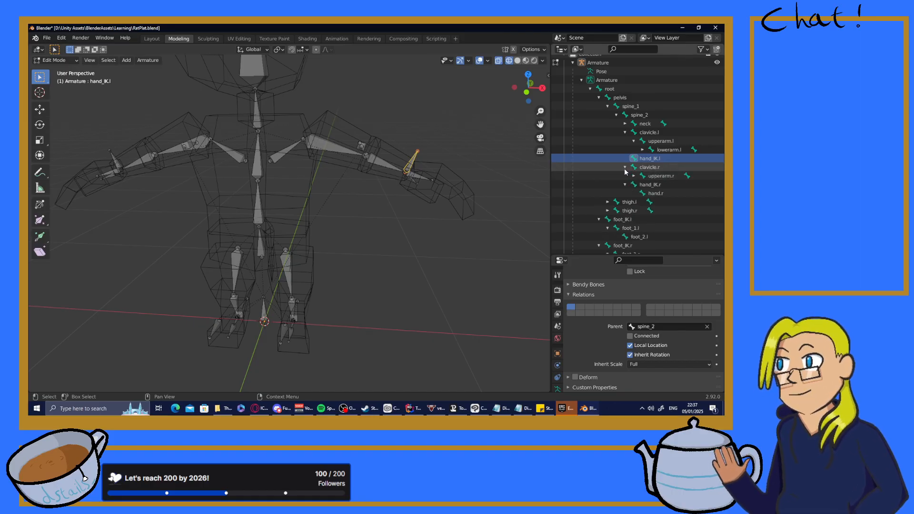
{"action": "left_click", "coordinate": [634, 176]}
{"action": "scroll", "coordinate": [645, 180], "scroll_direction": "down", "scroll_amount": 3}
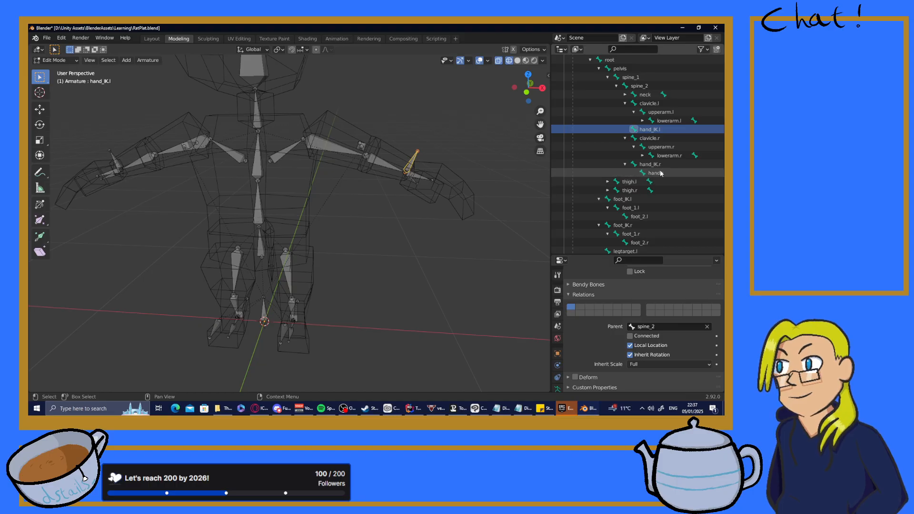
{"action": "left_click", "coordinate": [661, 174]}
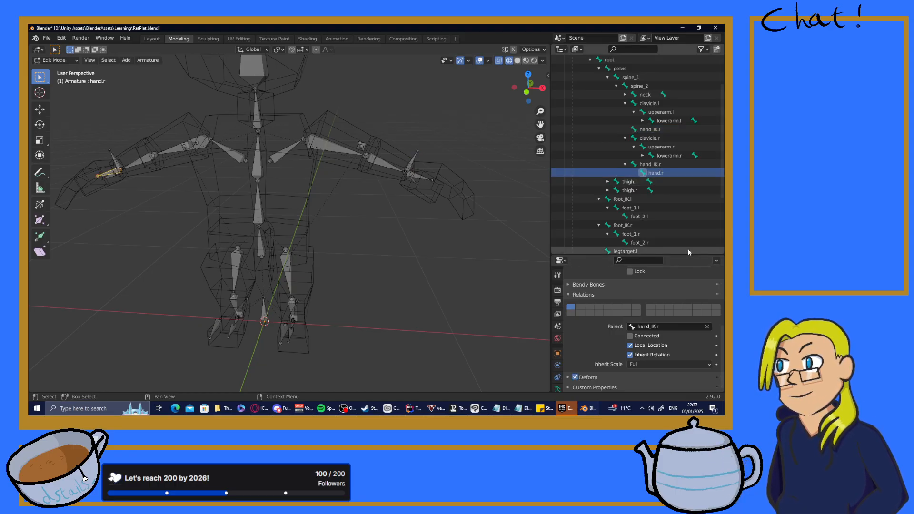
{"action": "left_click", "coordinate": [675, 325]}
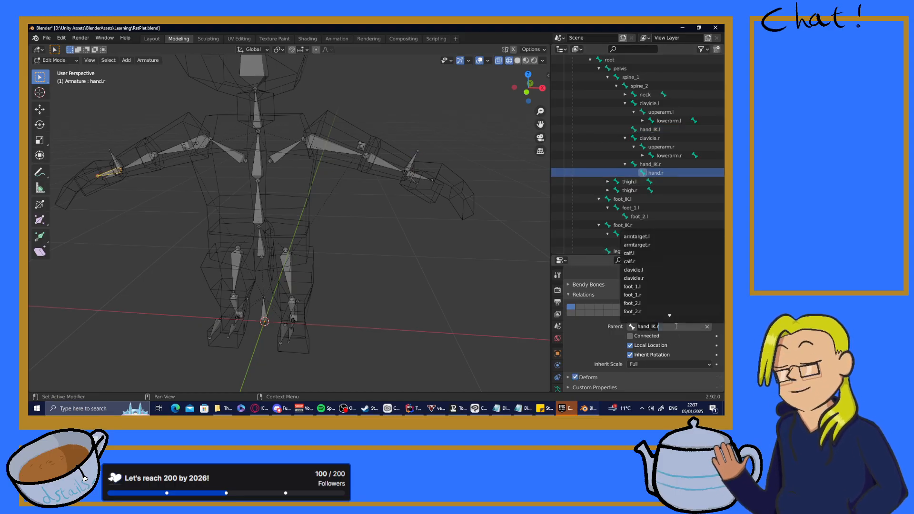
{"action": "scroll", "coordinate": [652, 290], "scroll_direction": "down", "scroll_amount": 12}
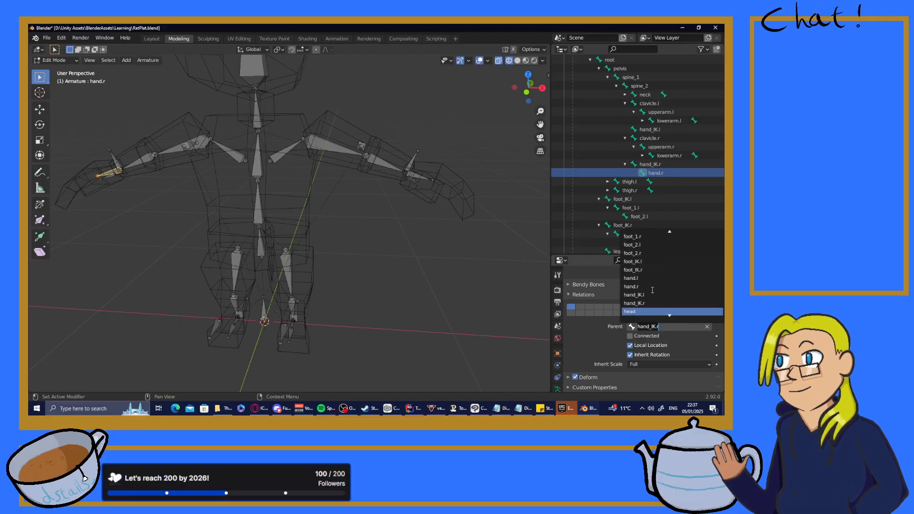
{"action": "left_click", "coordinate": [648, 295]}
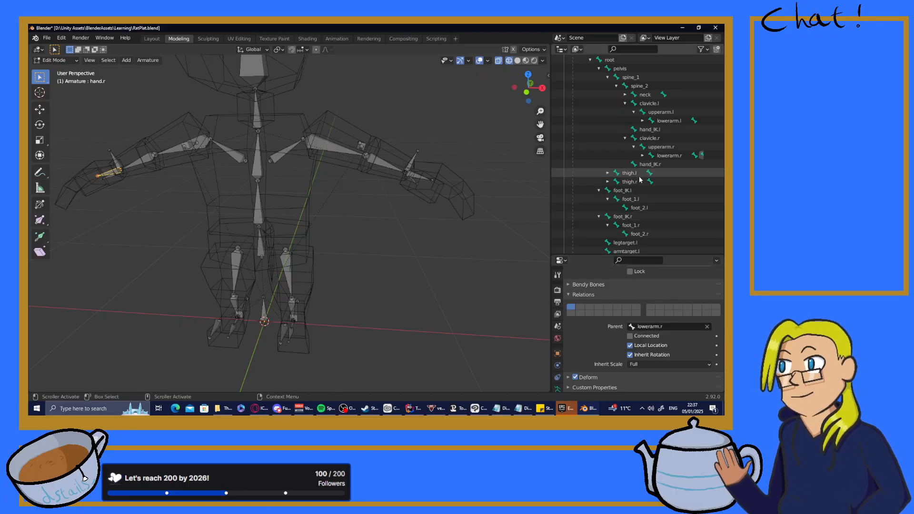
- Reveal the children of lowerarm.r and change the parent of the thumb.r bone to hand.r
{"action": "left_click", "coordinate": [642, 155]}
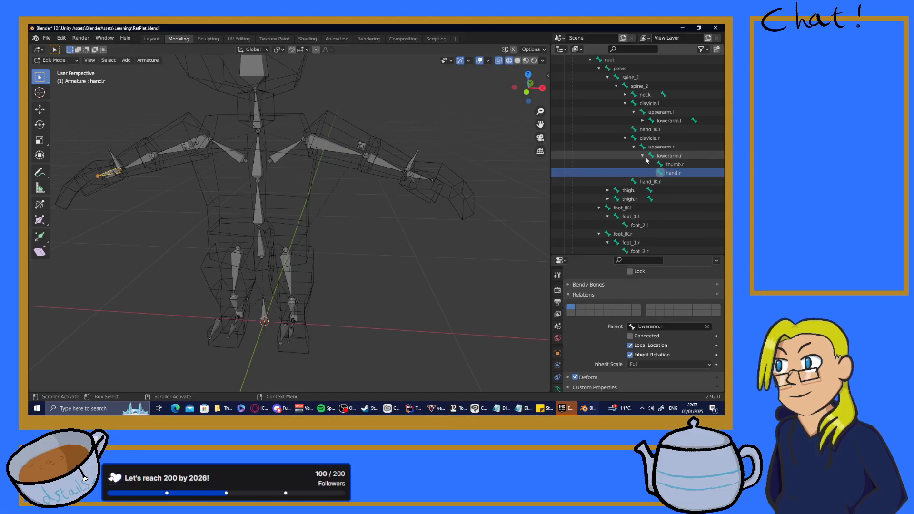
{"action": "left_click", "coordinate": [675, 165]}
{"action": "left_click", "coordinate": [645, 328]}
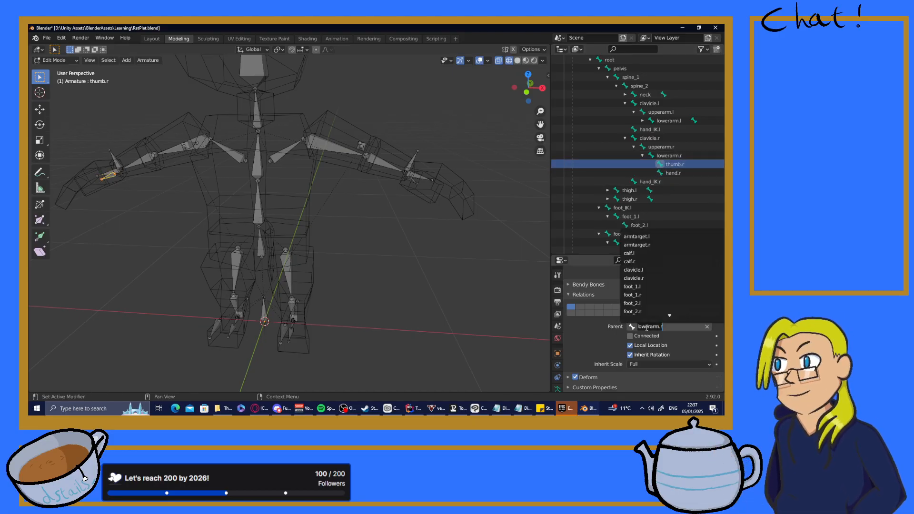
{"action": "scroll", "coordinate": [634, 310], "scroll_direction": "down", "scroll_amount": 2}
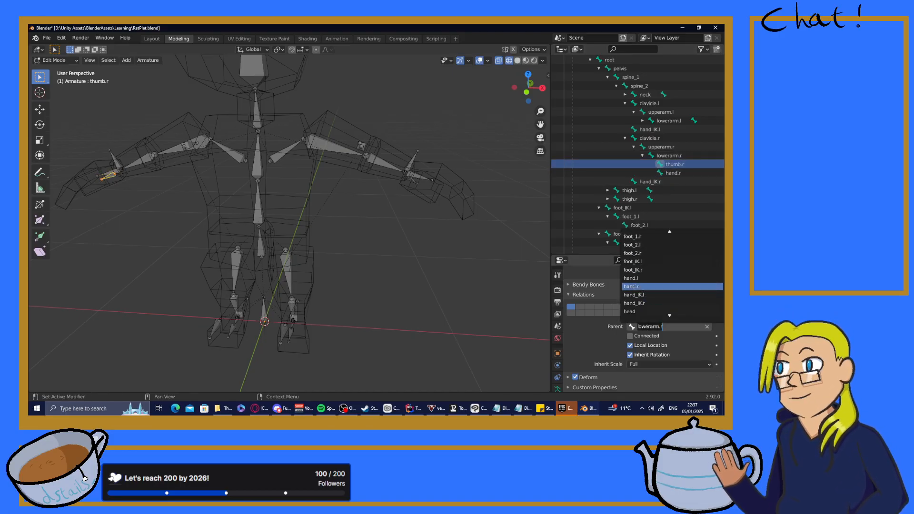
{"action": "left_click", "coordinate": [633, 285]}
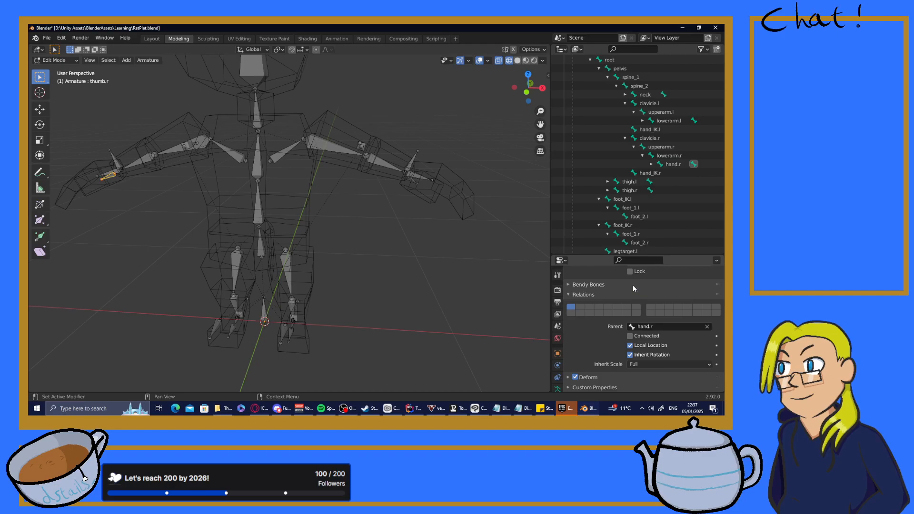
- Collapse both clavicle chains, expand thigh.l and thigh.r, and change the parent of the foot_1.l bone to calf.l
{"action": "left_click", "coordinate": [626, 138]}
{"action": "left_click", "coordinate": [625, 104]}
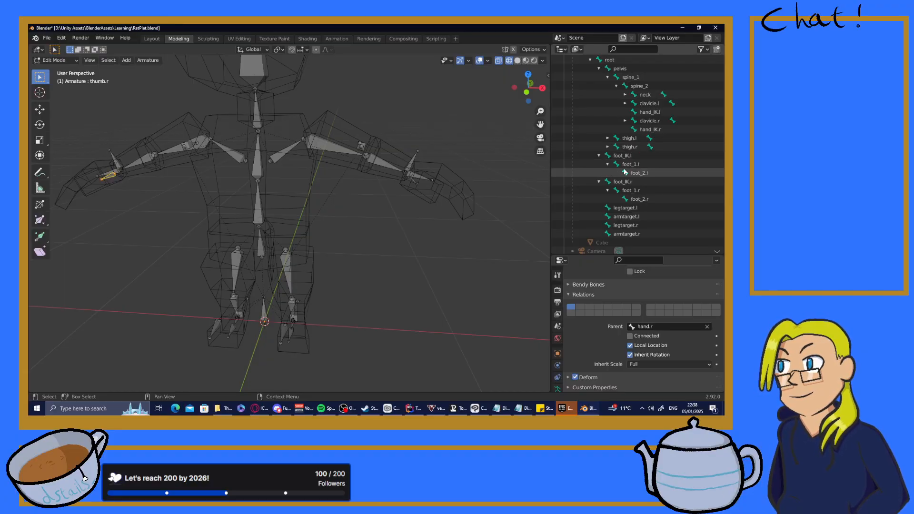
{"action": "left_click", "coordinate": [608, 138]}
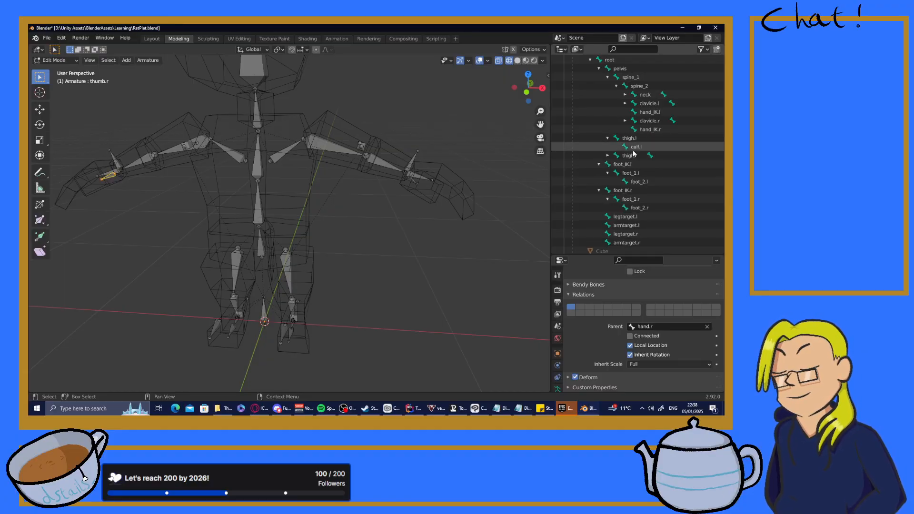
{"action": "left_click", "coordinate": [607, 156]}
{"action": "scroll", "coordinate": [614, 169], "scroll_direction": "down", "scroll_amount": 3}
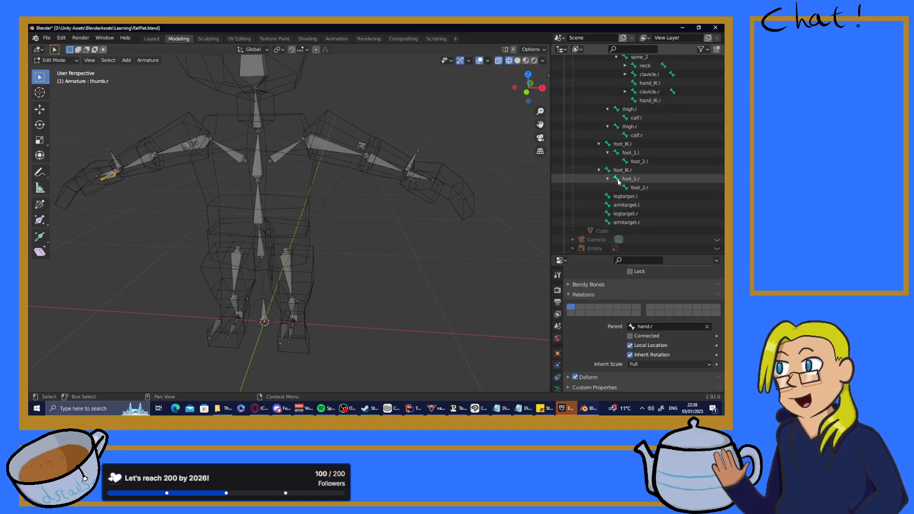
{"action": "left_click", "coordinate": [629, 152]}
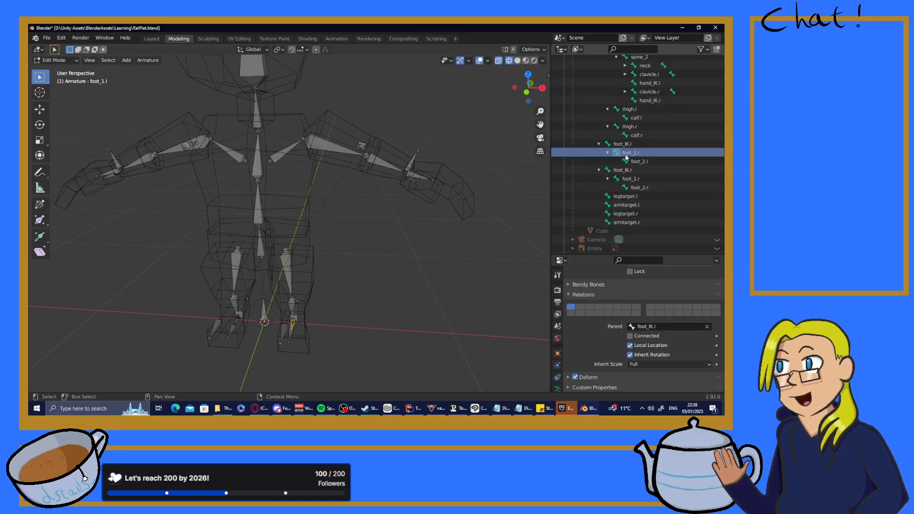
{"action": "left_click", "coordinate": [662, 327]}
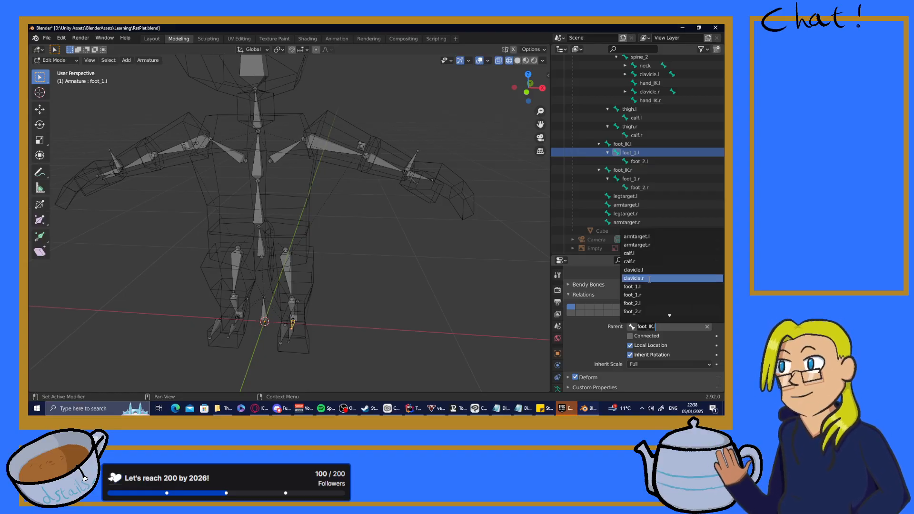
{"action": "scroll", "coordinate": [650, 279], "scroll_direction": "down", "scroll_amount": 12}
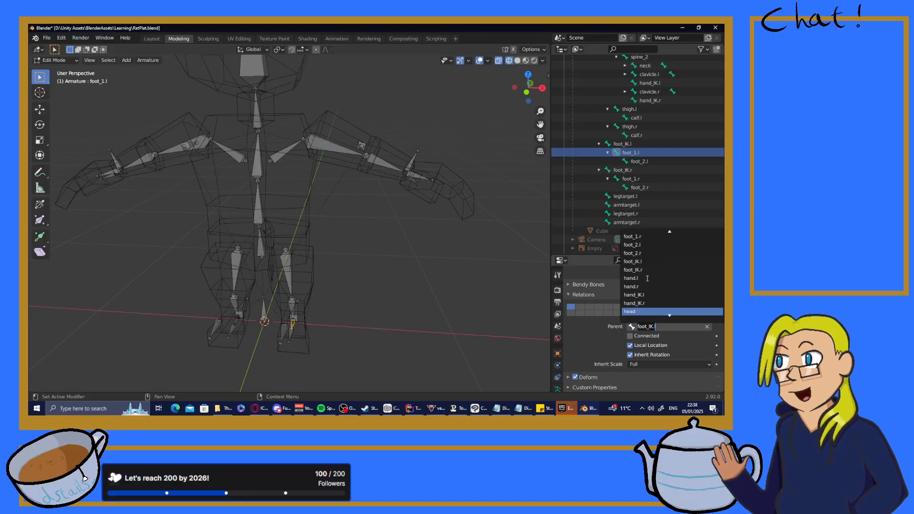
{"action": "scroll", "coordinate": [648, 278], "scroll_direction": "down", "scroll_amount": 11}
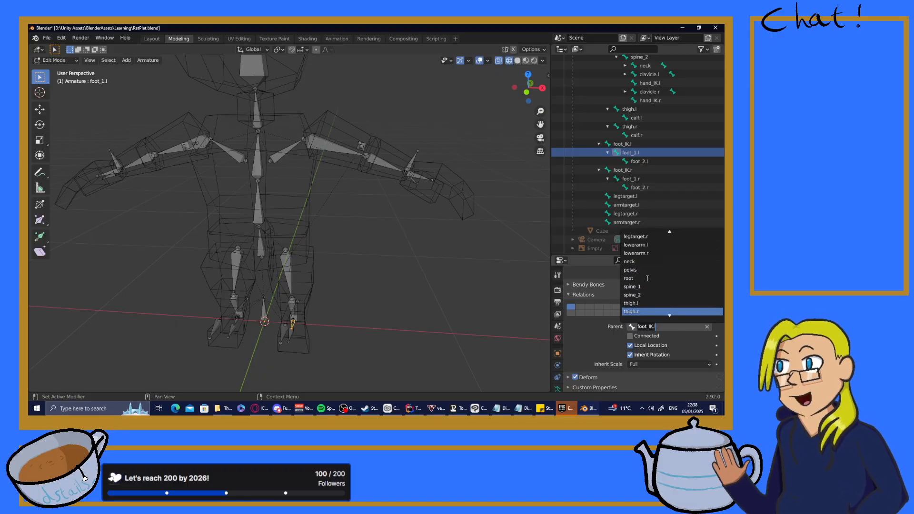
{"action": "scroll", "coordinate": [648, 279], "scroll_direction": "down", "scroll_amount": 4}
{"action": "scroll", "coordinate": [648, 279], "scroll_direction": "up", "scroll_amount": 18}
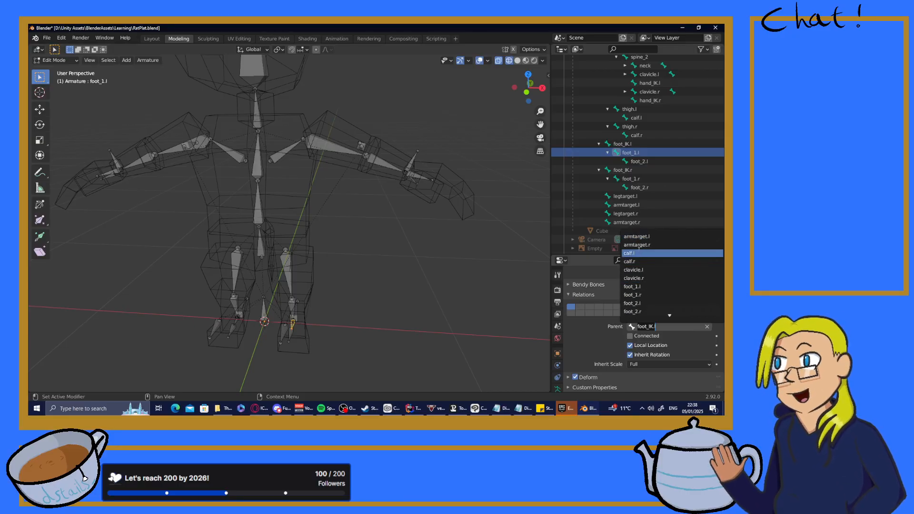
{"action": "left_click", "coordinate": [638, 253]}
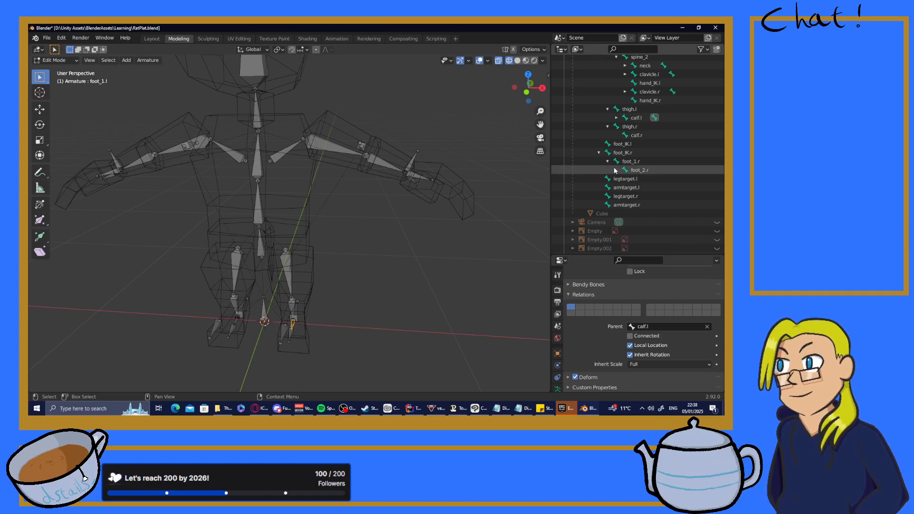
- Change the parent of the foot_1.r bone to calf.r, collapse both thigh chains, and save the RatPlat file
{"action": "left_click", "coordinate": [629, 163]}
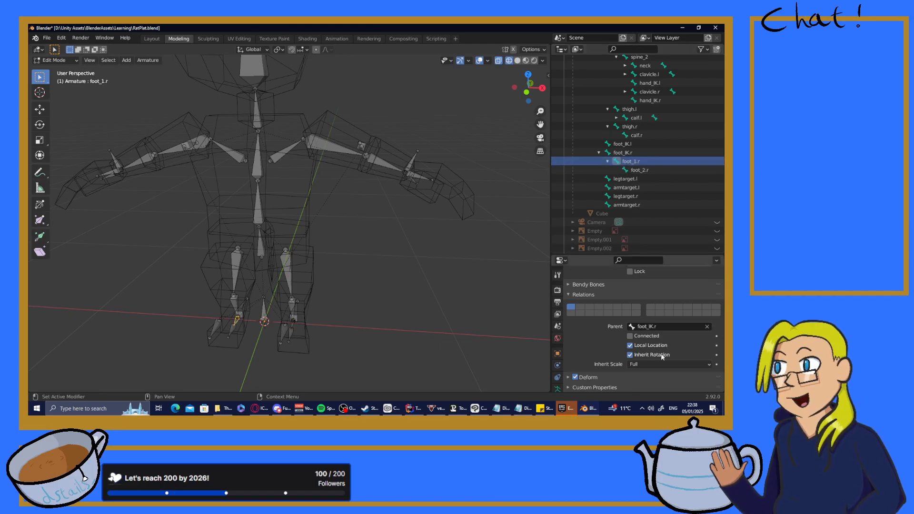
{"action": "left_click", "coordinate": [638, 324]}
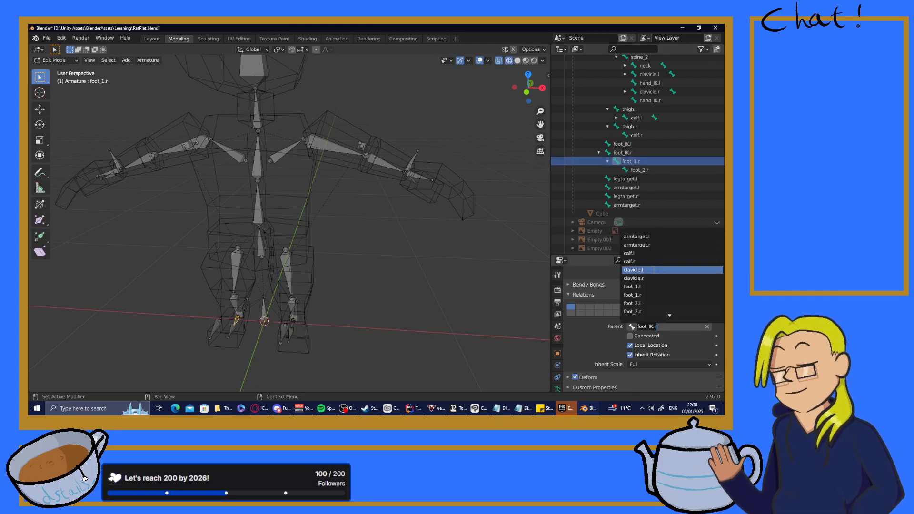
{"action": "left_click", "coordinate": [643, 262]}
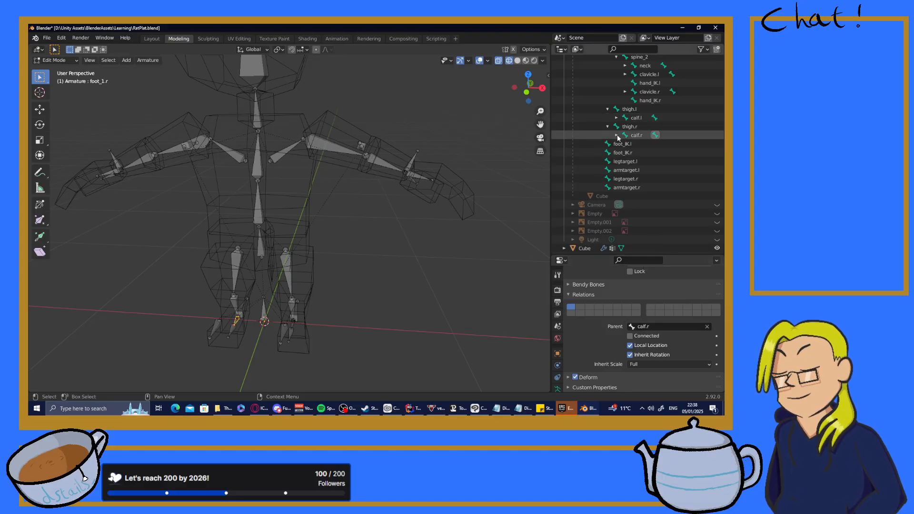
{"action": "left_click", "coordinate": [617, 136]}
{"action": "left_click", "coordinate": [618, 136]}
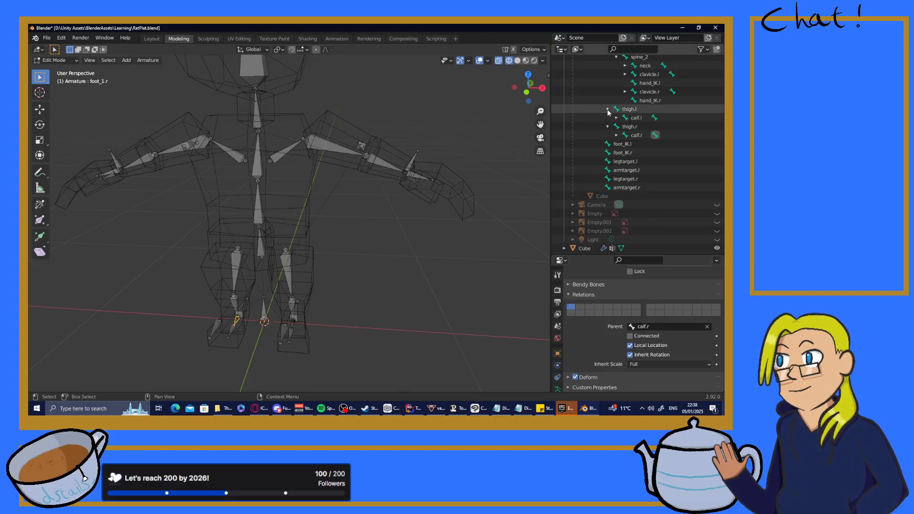
{"action": "left_click", "coordinate": [608, 109]}
{"action": "left_click", "coordinate": [608, 125]}
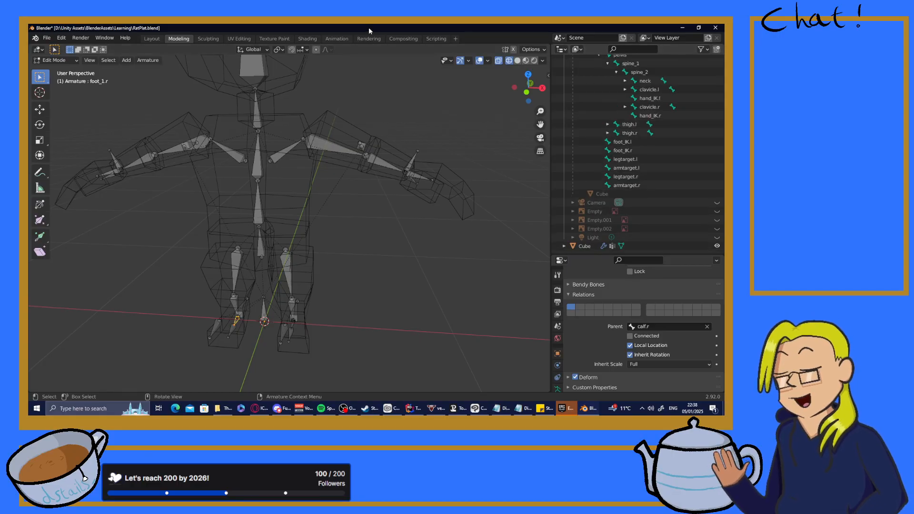
{"action": "key", "text": "ctrl+s"}
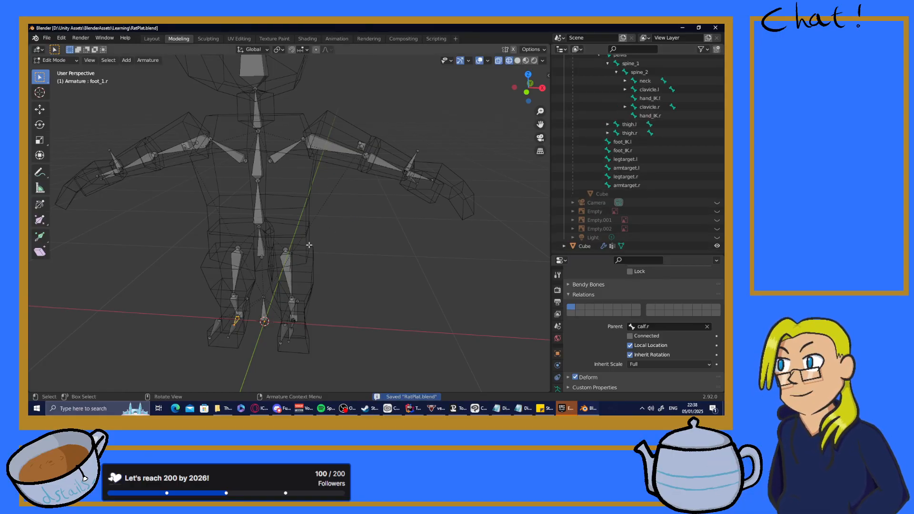
- Switch the Armature to Object Mode and try to select the target bones around the rat's legs from the side
{"action": "scroll", "coordinate": [343, 243], "scroll_direction": "down", "scroll_amount": 2}
{"action": "right_click", "coordinate": [342, 245]}
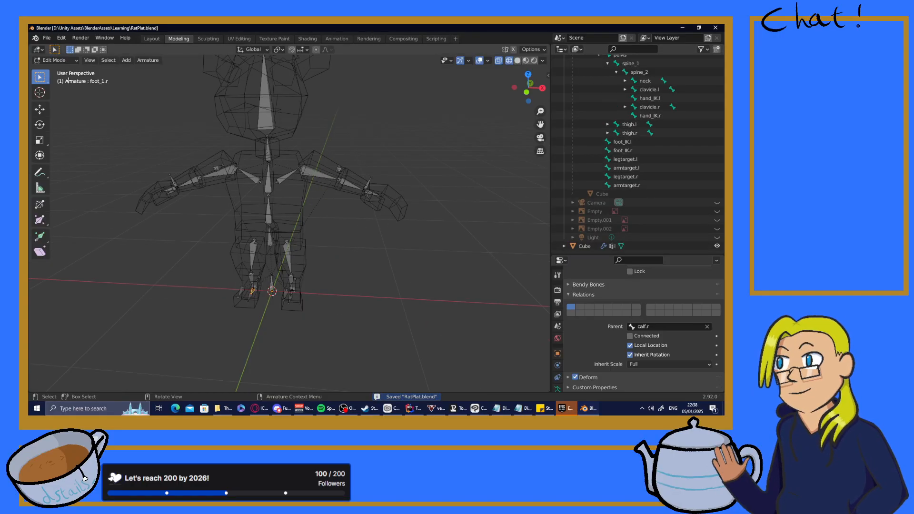
{"action": "left_click", "coordinate": [53, 60]}
{"action": "left_click", "coordinate": [61, 70]}
{"action": "middle_click_drag", "start_coordinate": [330, 201], "coordinate": [199, 250]}
{"action": "left_click", "coordinate": [227, 257]}
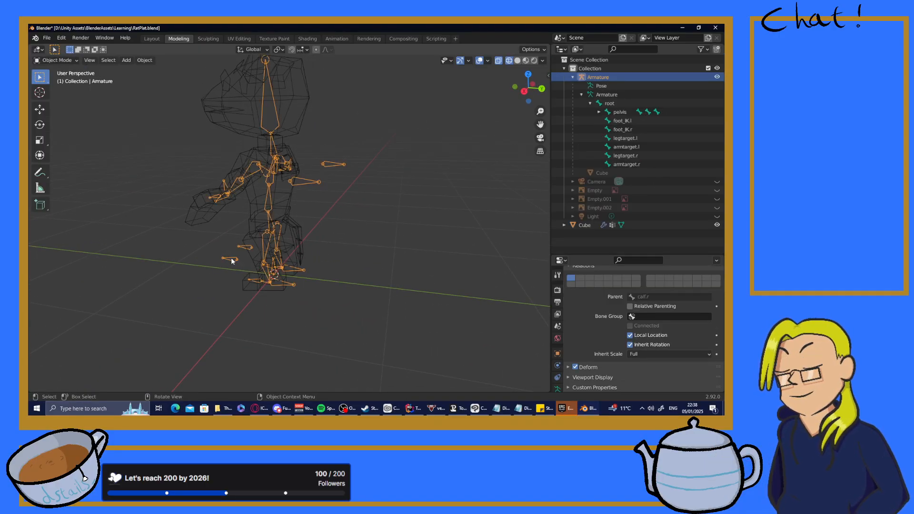
{"action": "left_click", "coordinate": [231, 258], "text": "shift"}
{"action": "left_click", "coordinate": [231, 259], "text": "shift"}
{"action": "mouse_move", "coordinate": [232, 258]}
{"action": "left_mouse_down"}
{"action": "mouse_move", "coordinate": [195, 245]}
{"action": "mouse_move", "coordinate": [215, 252]}
{"action": "left_mouse_up"}
- Switch to the Animation workspace and identify the legtarget.l and legtarget.r bones around the rat's legs in Pose Mode
{"action": "left_click", "coordinate": [339, 39]}
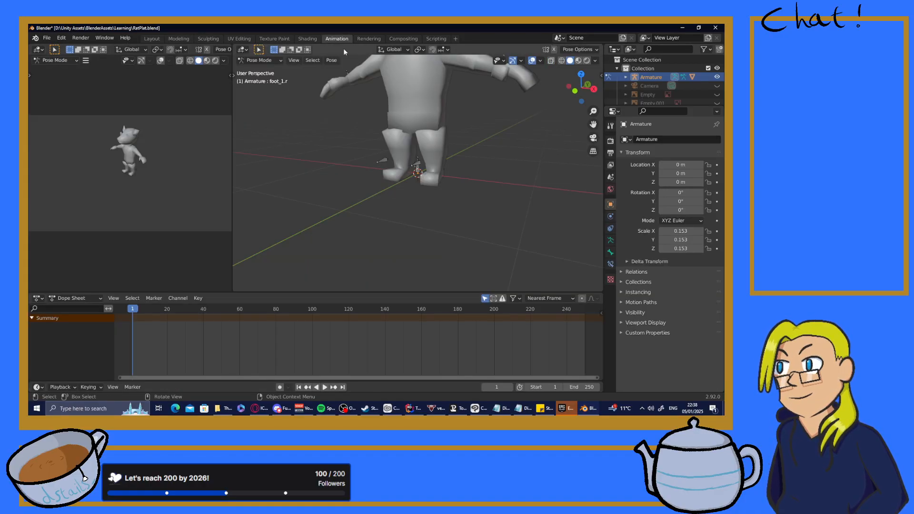
{"action": "left_click", "coordinate": [418, 167]}
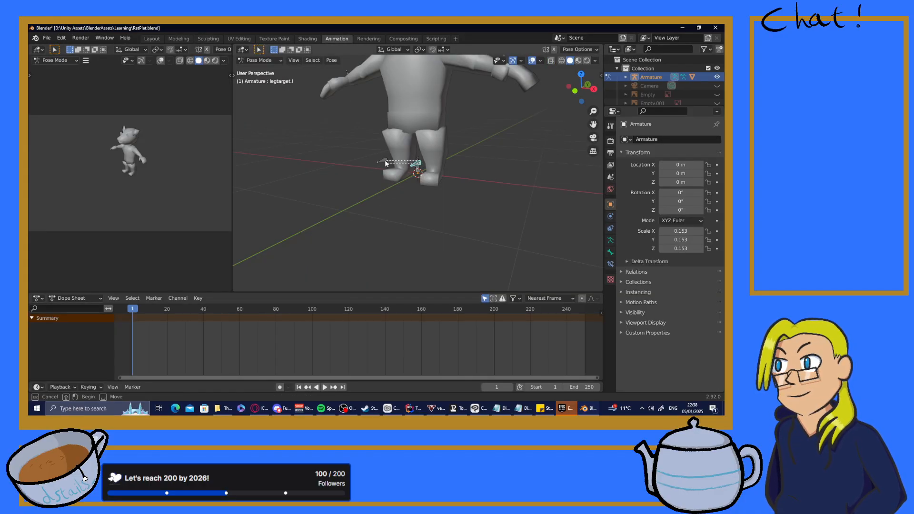
{"action": "right_click", "coordinate": [399, 160]}
{"action": "key", "text": "Escape"}
{"action": "middle_click_drag", "start_coordinate": [441, 151], "coordinate": [334, 72]}
{"action": "left_click", "coordinate": [331, 60]}
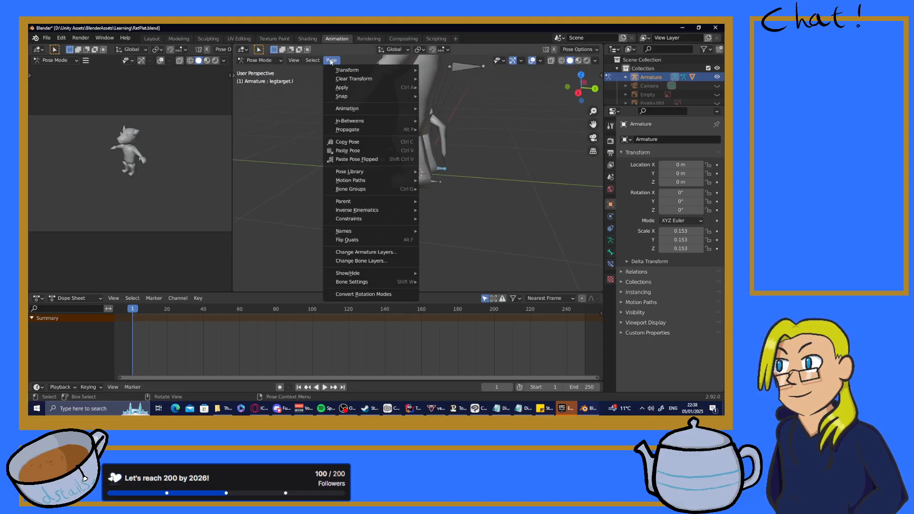
{"action": "key", "text": "Escape"}
{"action": "left_click", "coordinate": [380, 158]}
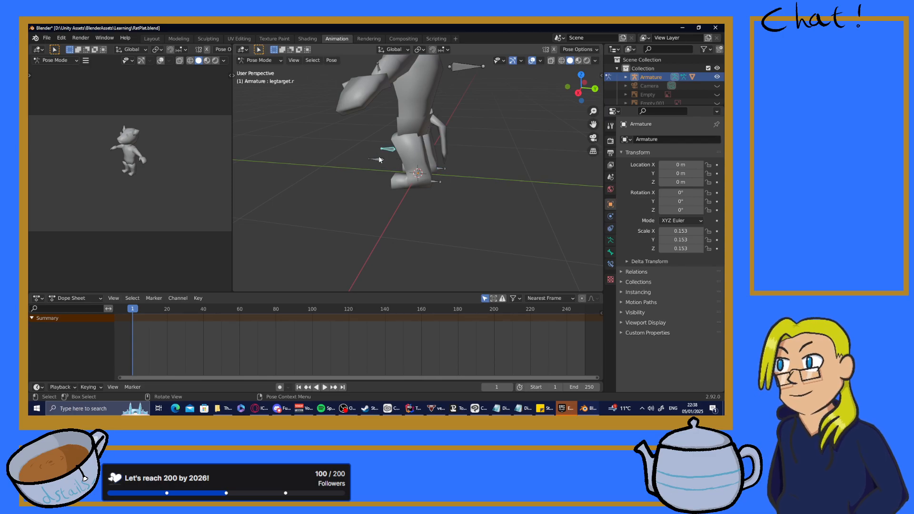
{"action": "left_click", "coordinate": [258, 61]}
{"action": "left_click", "coordinate": [257, 60]}
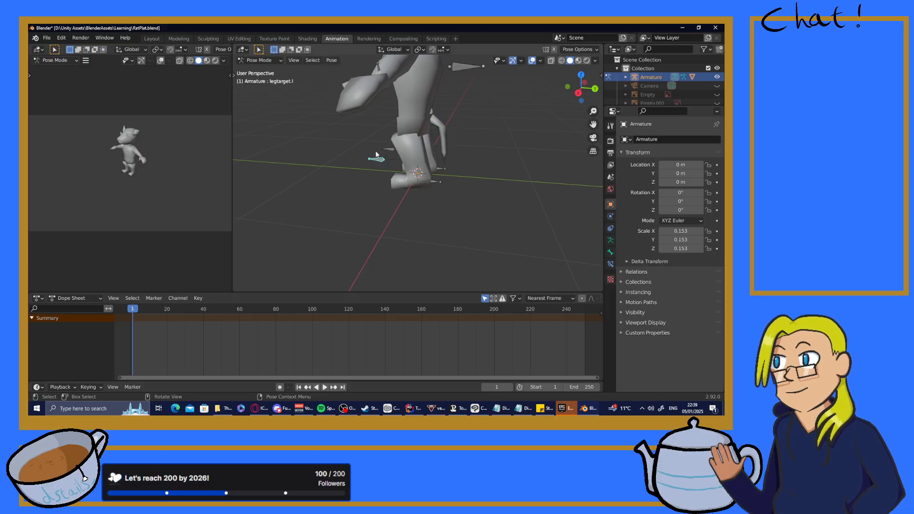
- Select the armtarget.l bone behind the rat's back and examine its position relative to the whole character
{"action": "left_click_drag", "start_coordinate": [374, 159], "coordinate": [446, 182]}
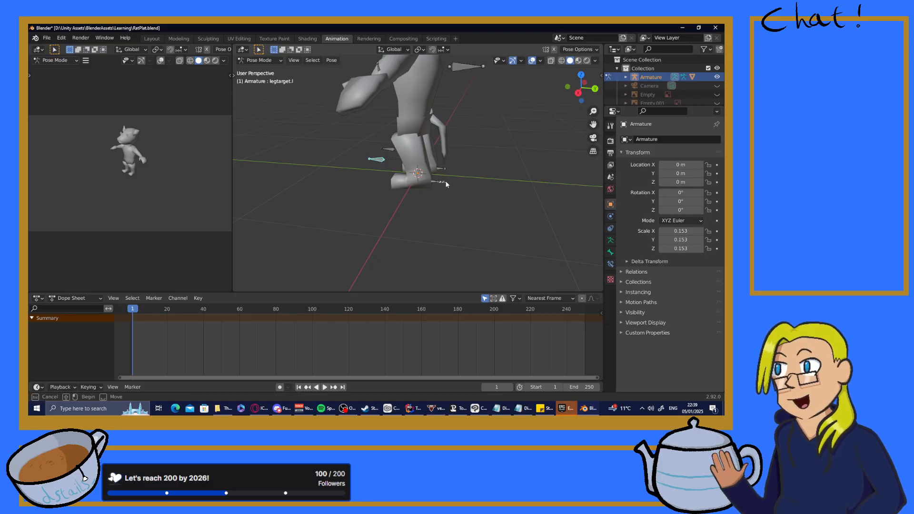
{"action": "left_click", "coordinate": [468, 67]}
{"action": "scroll", "coordinate": [506, 132], "scroll_direction": "down", "scroll_amount": 5}
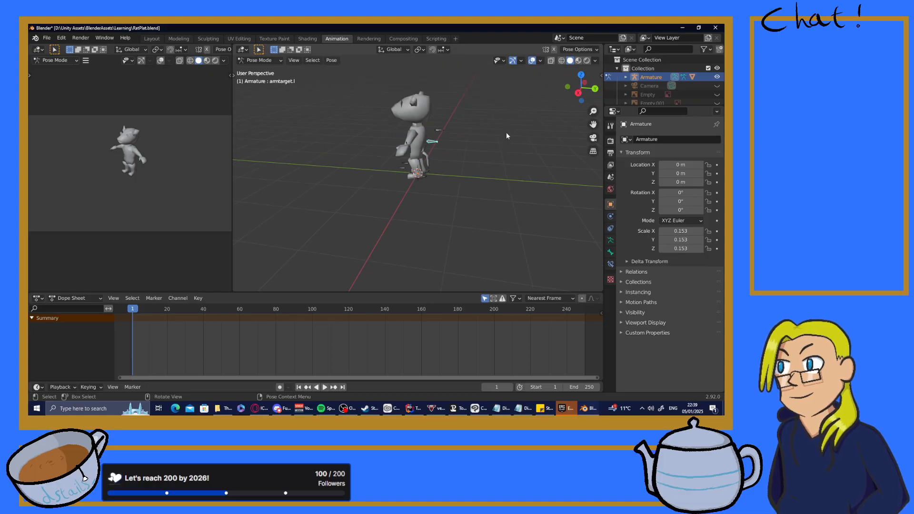
{"action": "scroll", "coordinate": [507, 133], "scroll_direction": "up", "scroll_amount": 3}
{"action": "scroll", "coordinate": [506, 136], "scroll_direction": "down", "scroll_amount": 4}
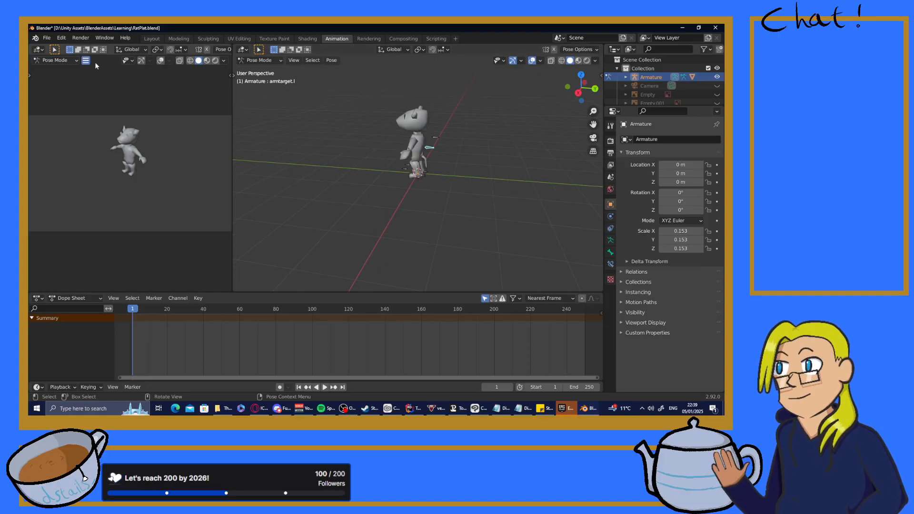
- Save the RatPlat file, return to the Modeling workspace, and bring up the file commands
{"action": "key", "text": "ctrl+s"}
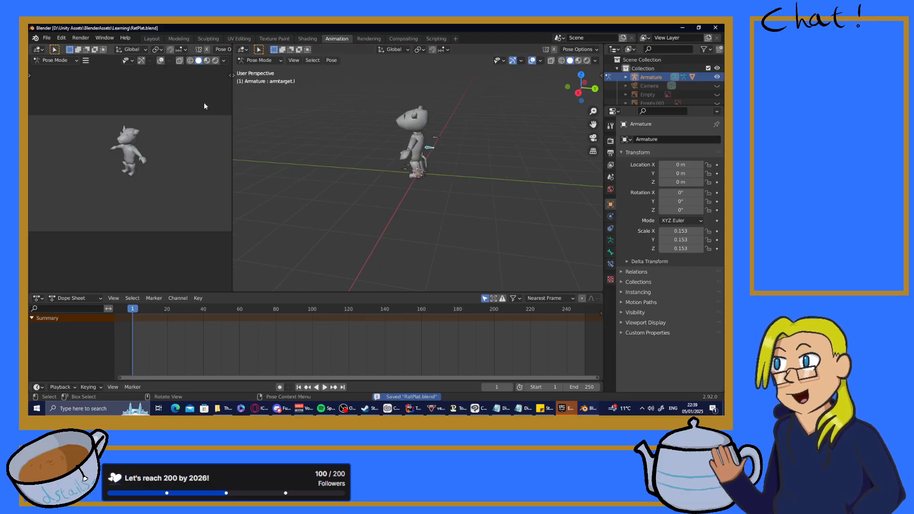
{"action": "left_click", "coordinate": [179, 39]}
{"action": "left_click", "coordinate": [47, 37]}
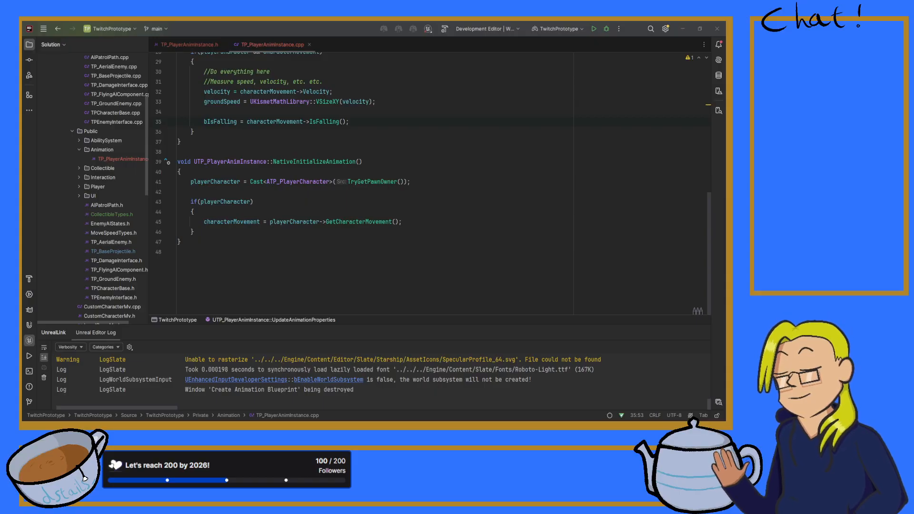
- Switch to Rider, run the TwitchPrototype project, and open the TestLevel map from _Game/Maps in the Unreal Editor
{"action": "left_click", "coordinate": [594, 29]}
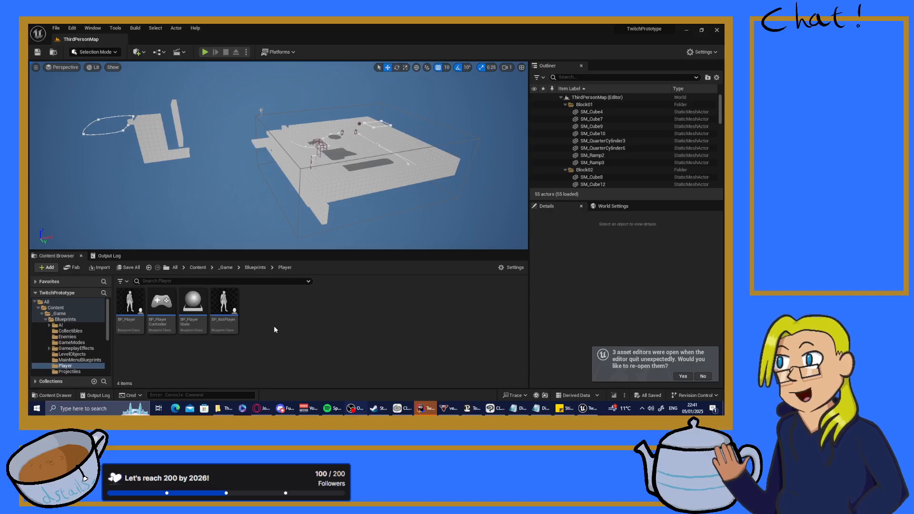
{"action": "scroll", "coordinate": [69, 350], "scroll_direction": "down", "scroll_amount": 2}
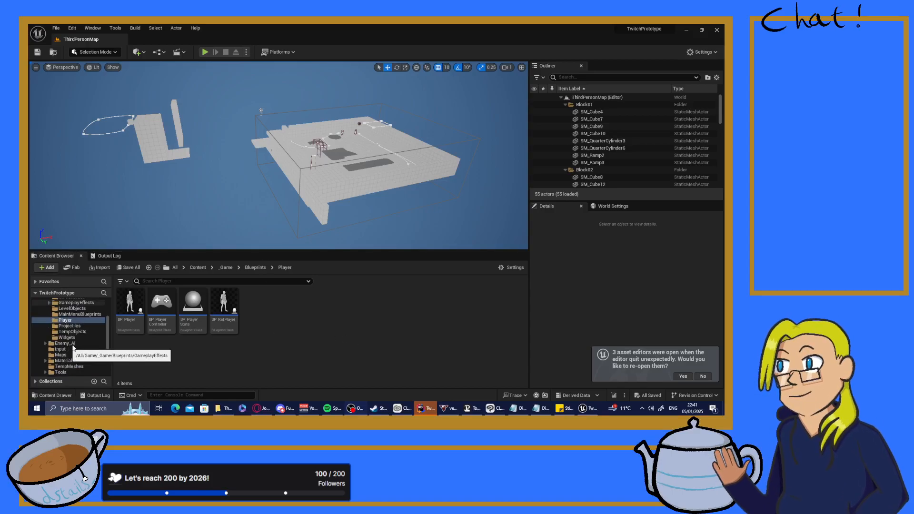
{"action": "left_click", "coordinate": [72, 332]}
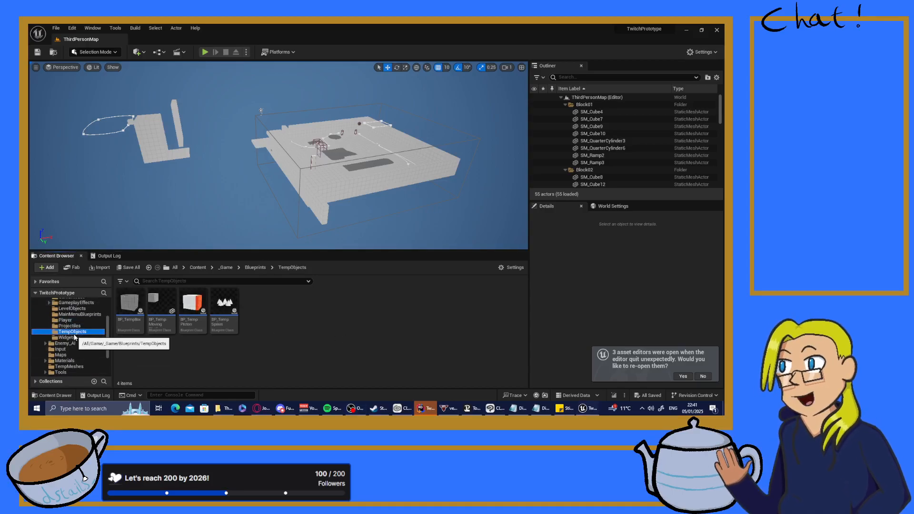
{"action": "scroll", "coordinate": [79, 362], "scroll_direction": "down", "scroll_amount": 2}
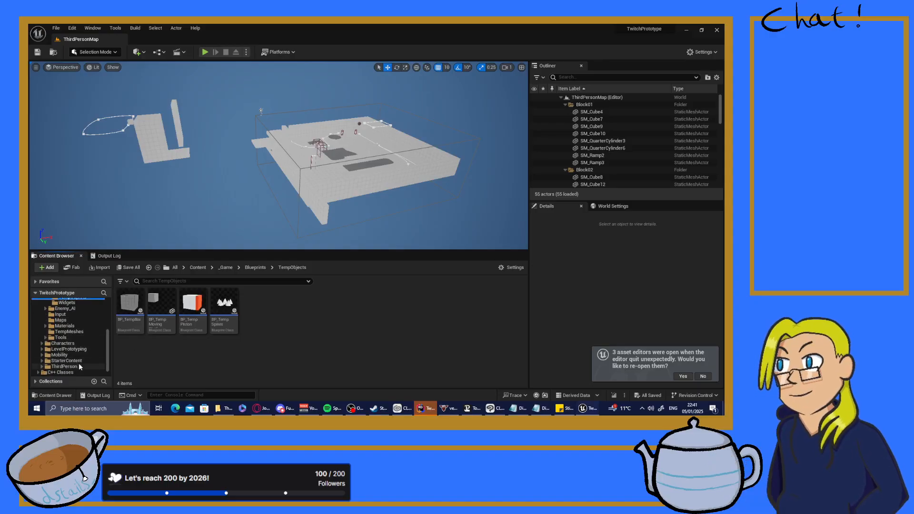
{"action": "left_click", "coordinate": [59, 343]}
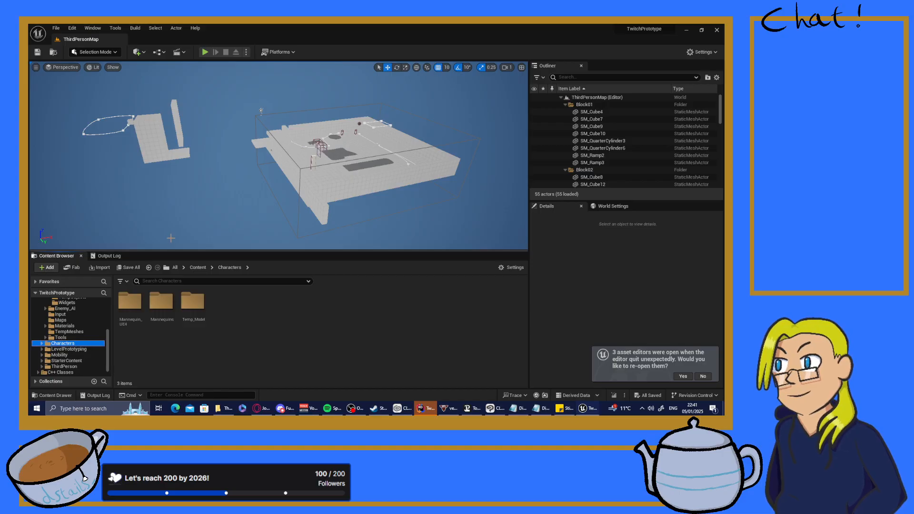
{"action": "scroll", "coordinate": [45, 342], "scroll_direction": "up", "scroll_amount": 1}
{"action": "left_click", "coordinate": [59, 343]}
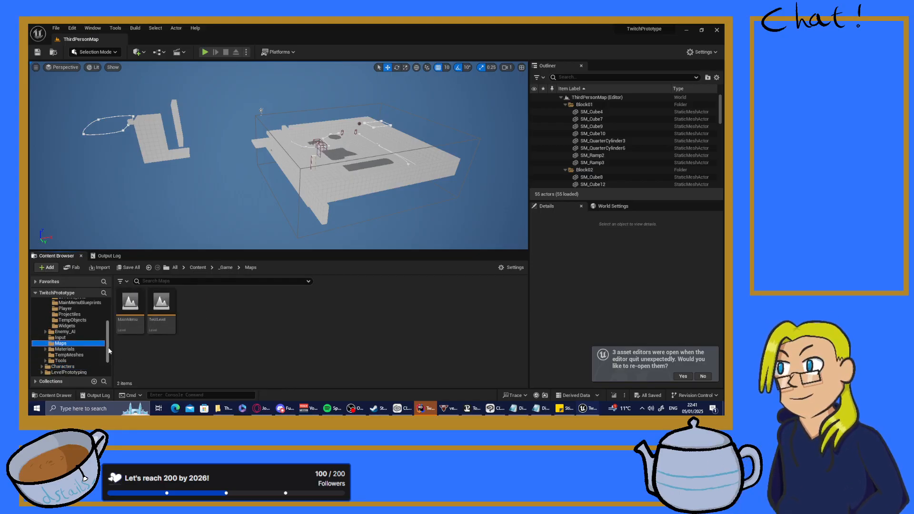
{"action": "double_click", "coordinate": [158, 315]}
- Delete the RatPlat skeletal mesh actor from TestLevel and save the level
{"action": "mouse_move", "coordinate": [311, 178]}
{"action": "right_mouse_down"}
{"action": "mouse_move", "coordinate": [267, 178]}
{"action": "mouse_move", "coordinate": [311, 178]}
{"action": "right_mouse_up"}
{"action": "left_click", "coordinate": [279, 160]}
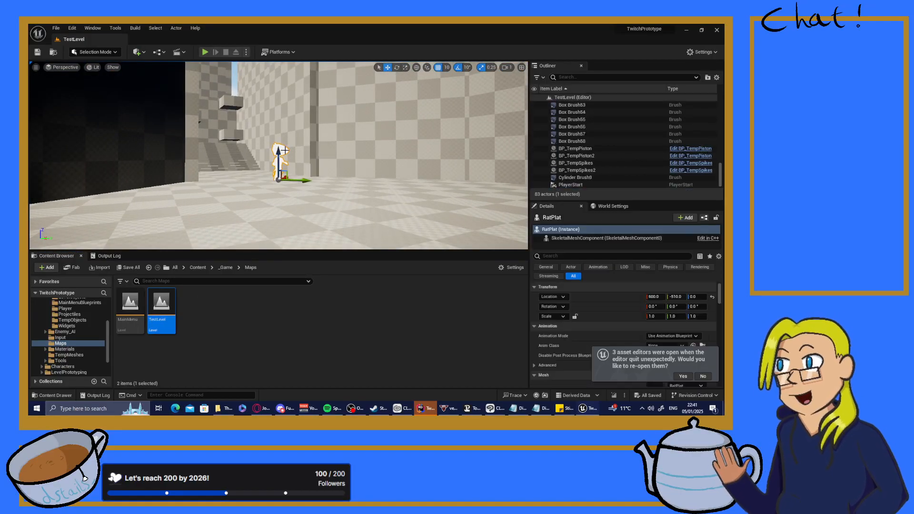
{"action": "key", "text": "Delete"}
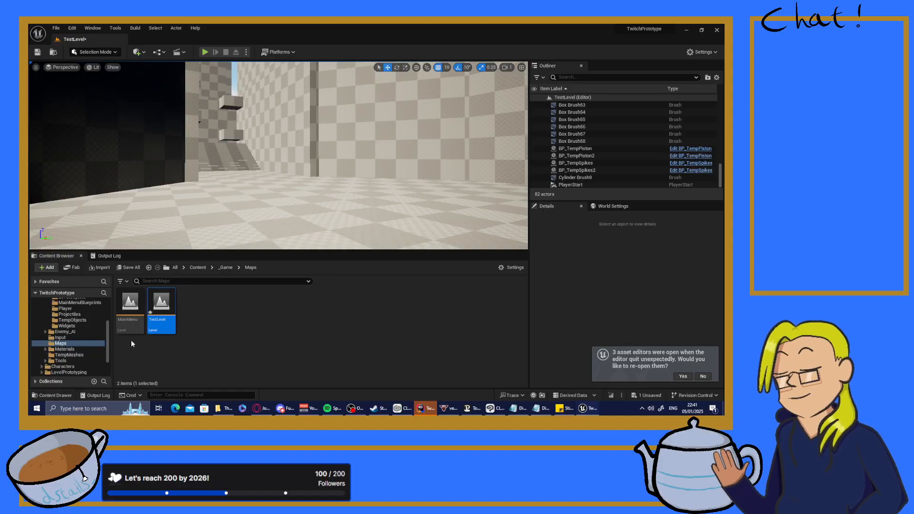
{"action": "left_click", "coordinate": [638, 395]}
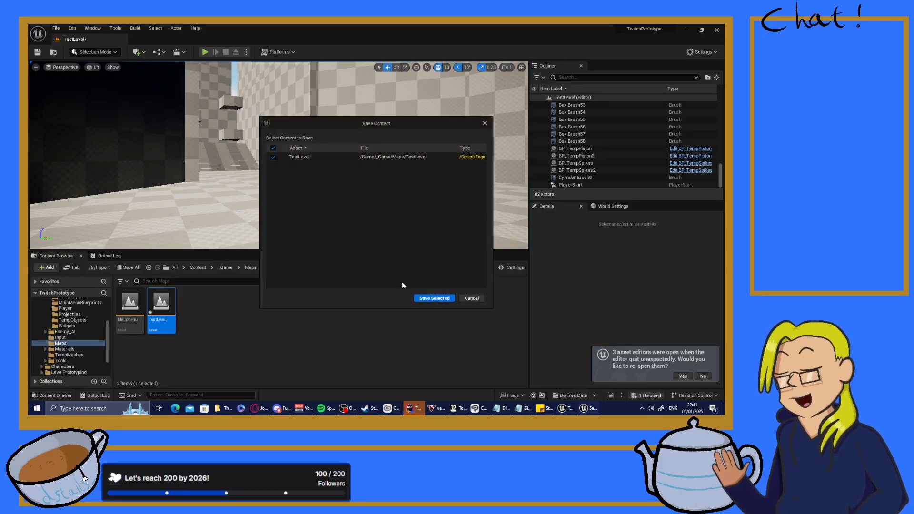
{"action": "left_click", "coordinate": [434, 298]}
- Open ThirdPersonMap from the ThirdPerson/Maps folder and fly in close to the playable area
{"action": "scroll", "coordinate": [68, 354], "scroll_direction": "up", "scroll_amount": 2}
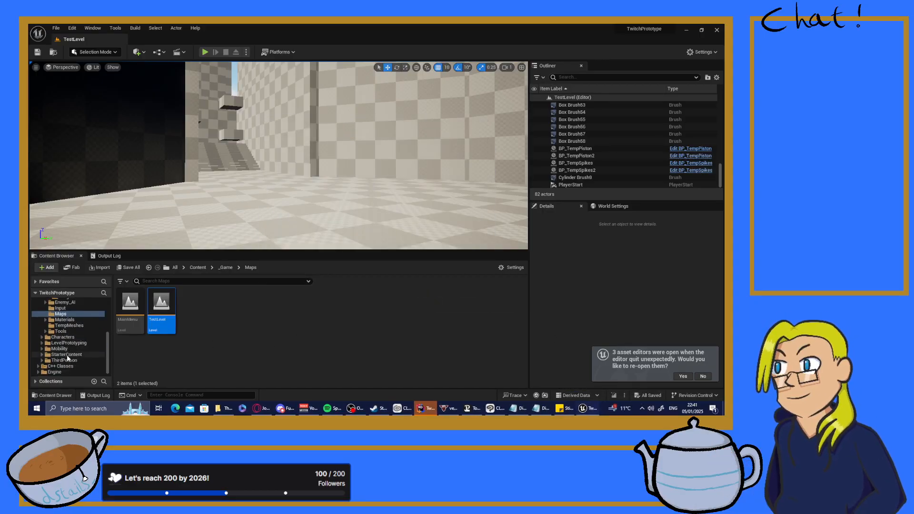
{"action": "scroll", "coordinate": [68, 358], "scroll_direction": "down", "scroll_amount": 3}
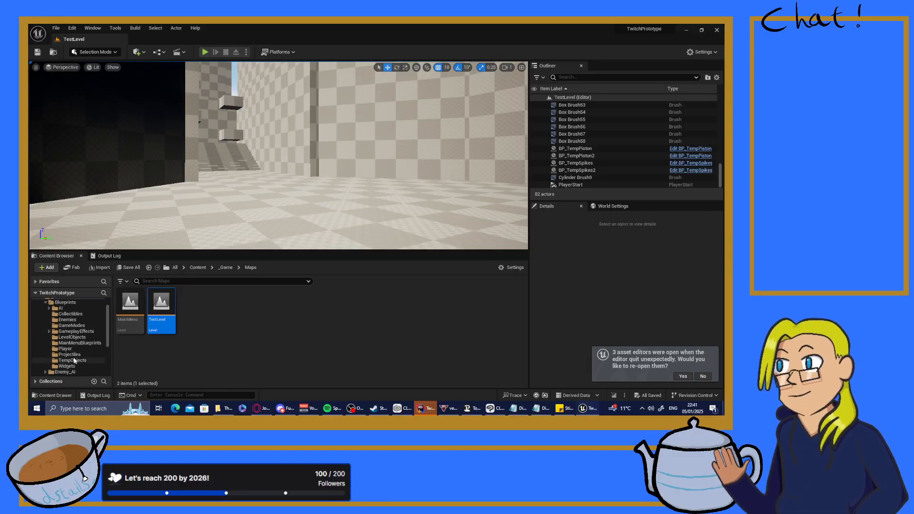
{"action": "scroll", "coordinate": [73, 354], "scroll_direction": "down", "scroll_amount": 2}
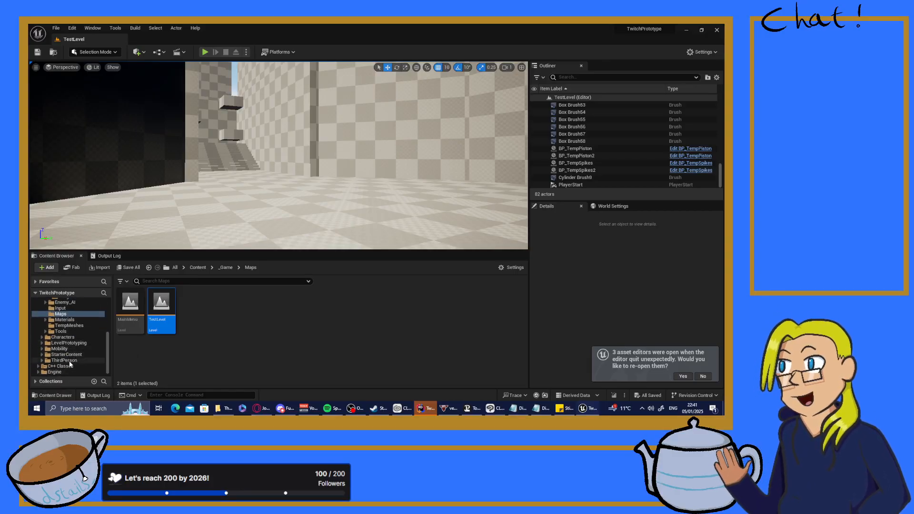
{"action": "left_click", "coordinate": [64, 360]}
{"action": "double_click", "coordinate": [191, 303]}
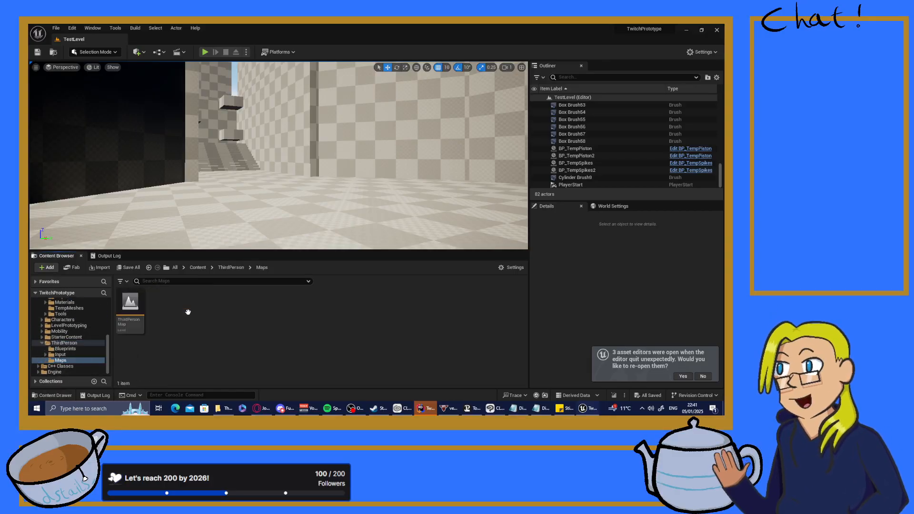
{"action": "double_click", "coordinate": [128, 314]}
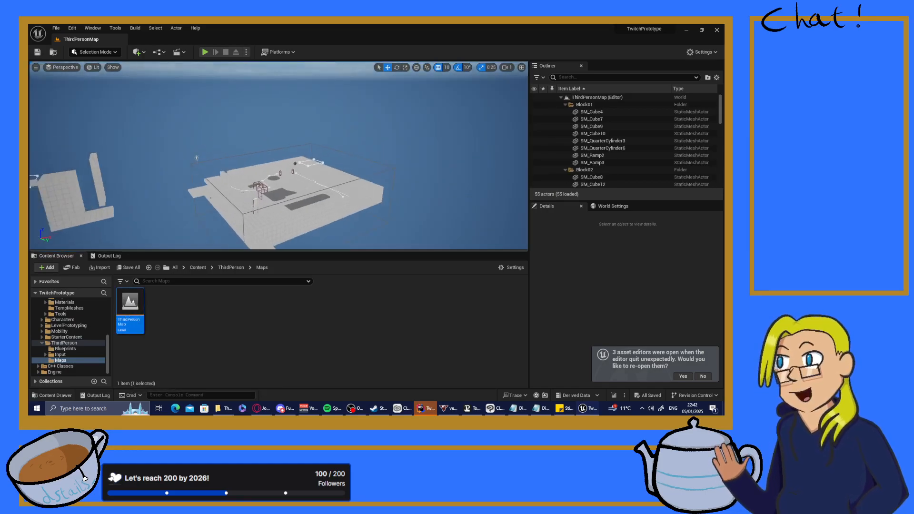
{"action": "right_click_drag", "start_coordinate": [278, 156], "coordinate": [285, 138]}
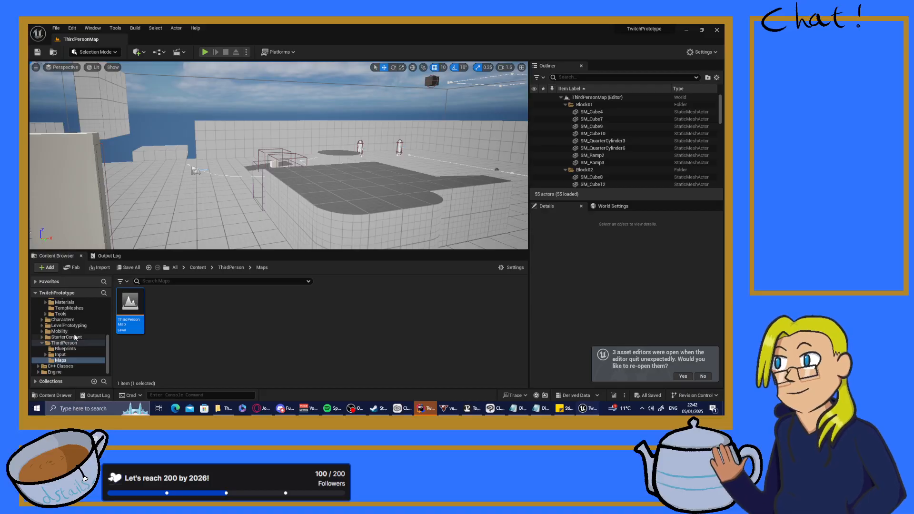
- Collapse the ThirdPerson and Blueprints folders and open the Temp_Model folder inside Characters
{"action": "left_click", "coordinate": [43, 344]}
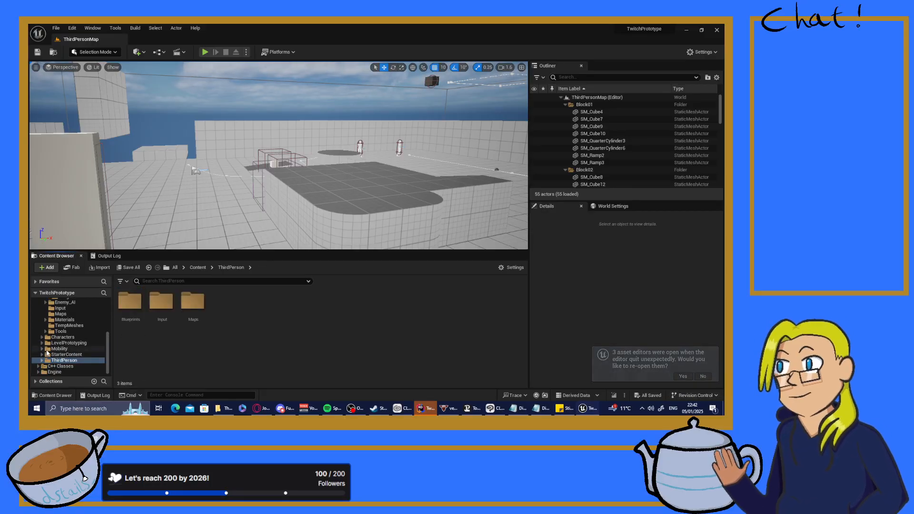
{"action": "scroll", "coordinate": [62, 338], "scroll_direction": "up", "scroll_amount": 2}
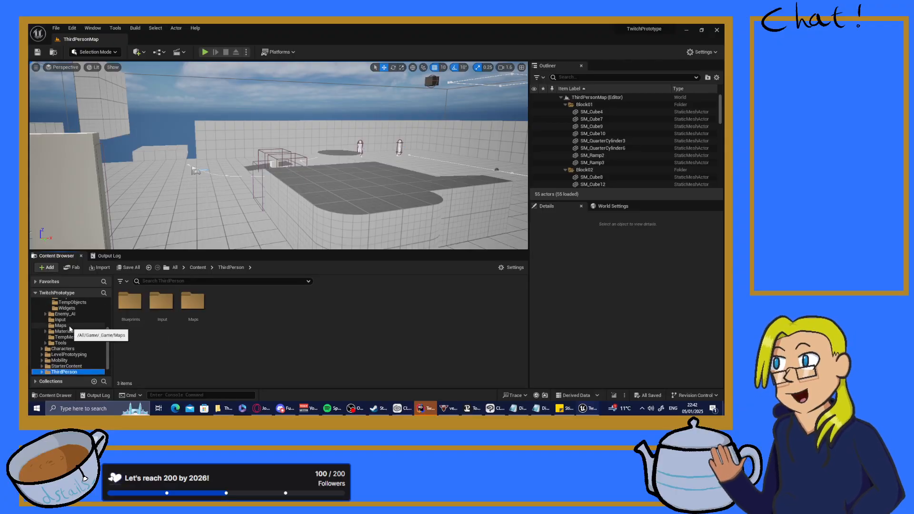
{"action": "scroll", "coordinate": [70, 334], "scroll_direction": "up", "scroll_amount": 5}
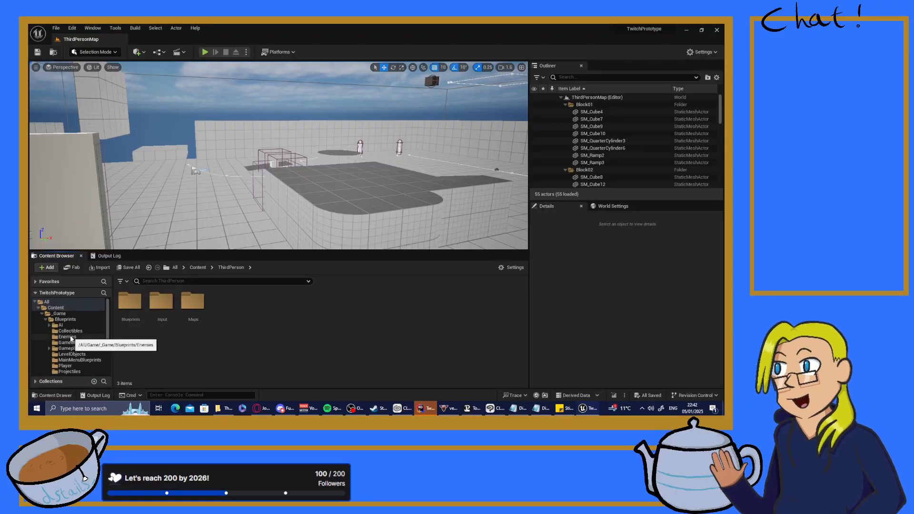
{"action": "scroll", "coordinate": [71, 338], "scroll_direction": "down", "scroll_amount": 4}
{"action": "scroll", "coordinate": [71, 339], "scroll_direction": "up", "scroll_amount": 1}
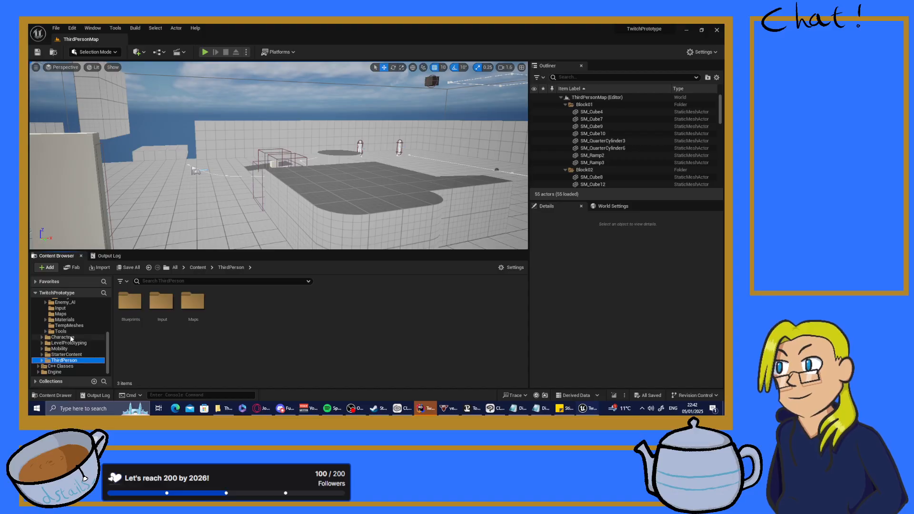
{"action": "scroll", "coordinate": [57, 363], "scroll_direction": "up", "scroll_amount": 1}
{"action": "scroll", "coordinate": [57, 363], "scroll_direction": "up", "scroll_amount": 2}
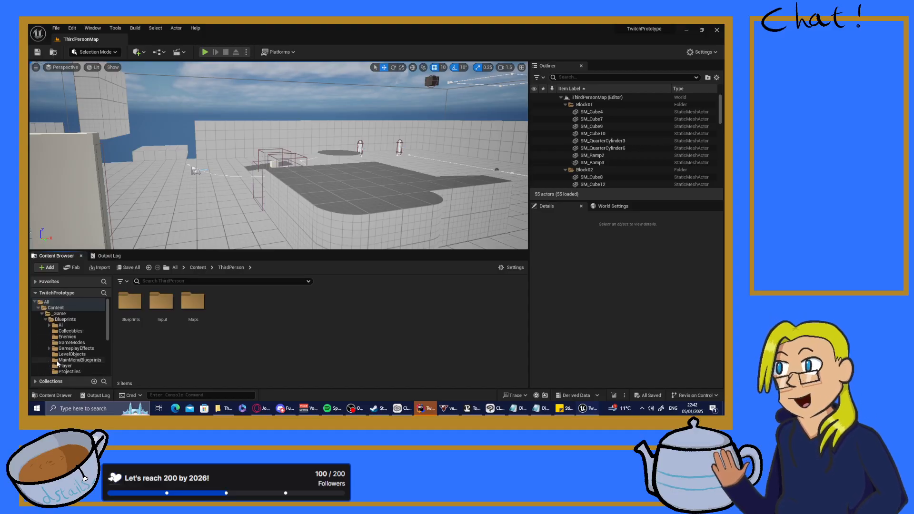
{"action": "left_click", "coordinate": [46, 319]}
{"action": "left_click", "coordinate": [62, 360]}
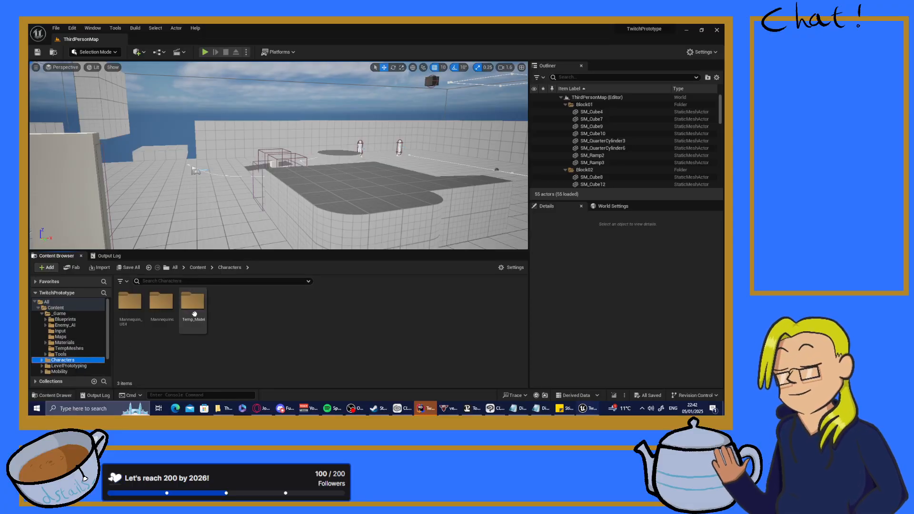
{"action": "double_click", "coordinate": [193, 301]}
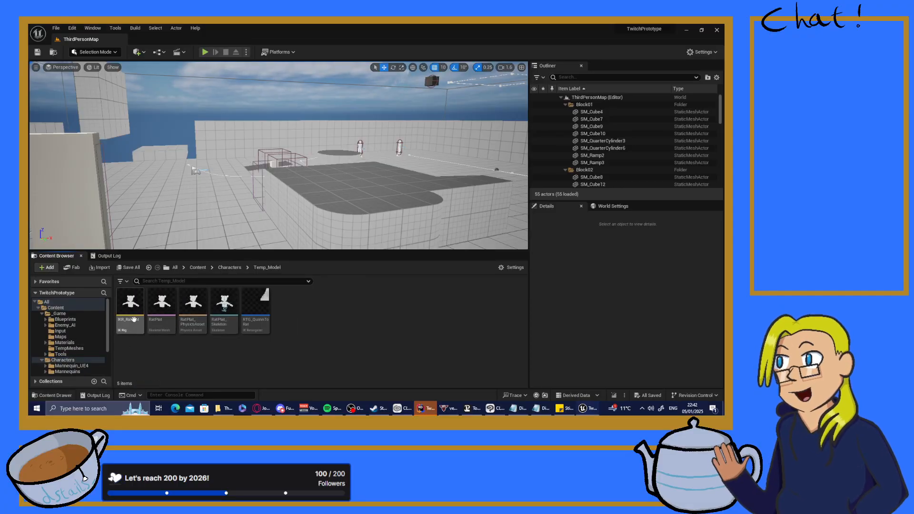
- Delete every asset in the Temp_Model folder, from IKR_RatPlat through the Quinn-to-rat IK Retargeter, then switch away from the Unreal Editor
{"action": "left_click", "coordinate": [130, 305]}
{"action": "left_click", "coordinate": [263, 309], "text": "shift"}
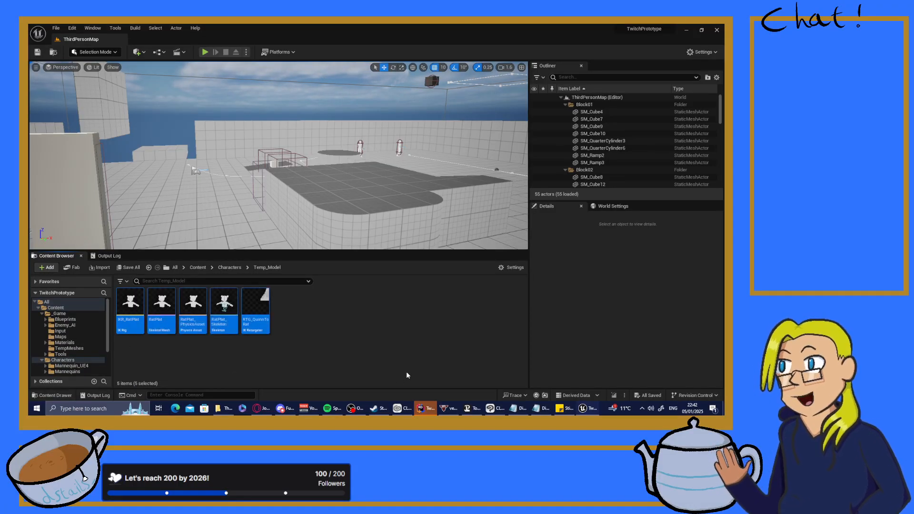
{"action": "key", "text": "Delete"}
{"action": "left_click", "coordinate": [324, 334]}
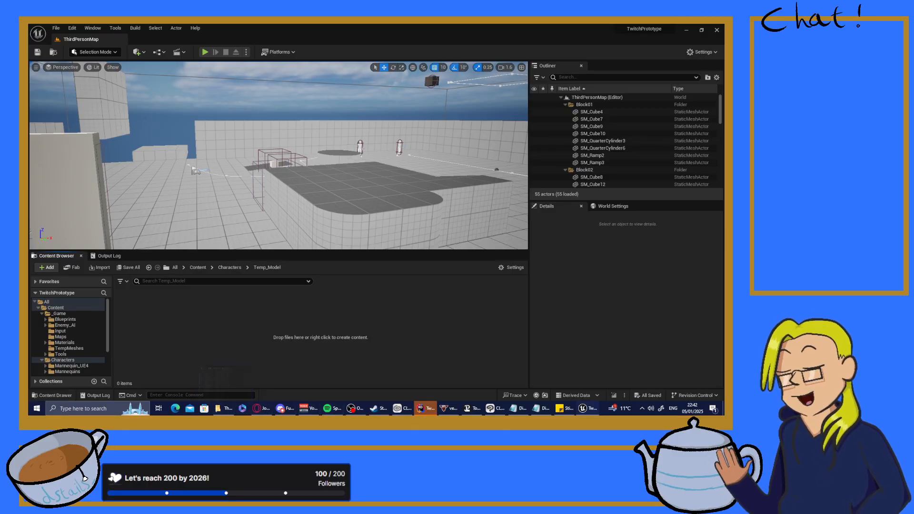
{"action": "key", "text": "alt+Tab"}
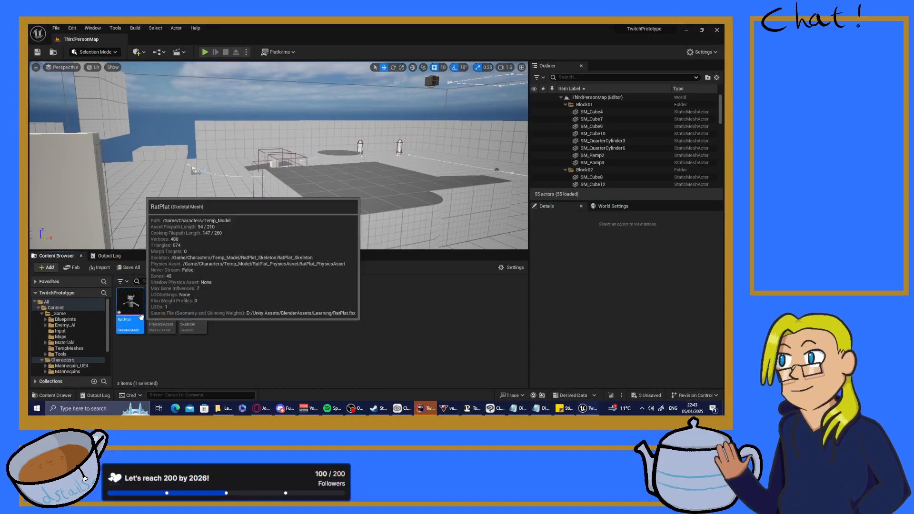
- Open the RatPlat skeletal mesh, assign the M_TempWhite material to its Element 0 slot and save the mesh
{"action": "double_click", "coordinate": [141, 317]}
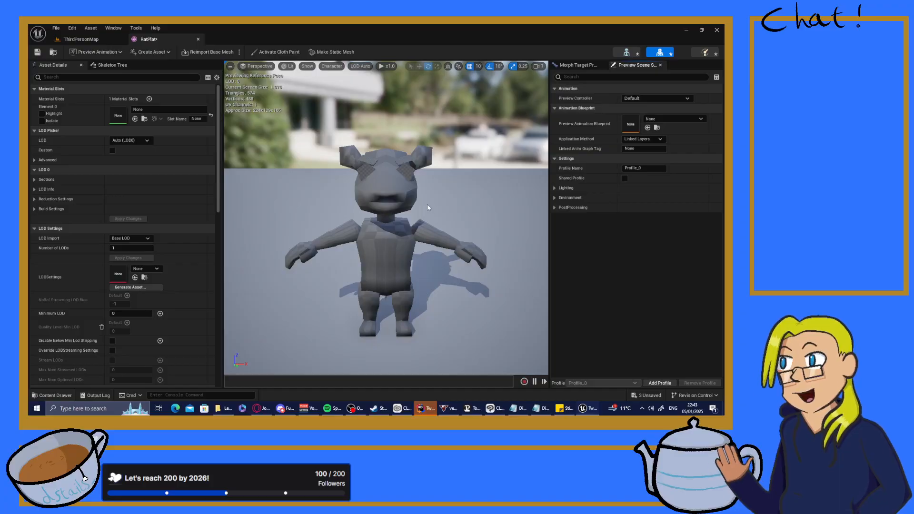
{"action": "left_click", "coordinate": [156, 109]}
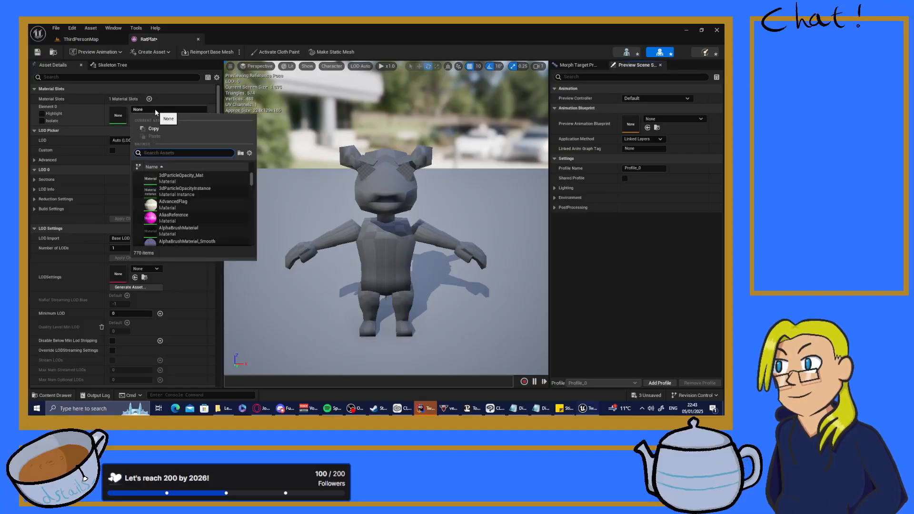
{"action": "left_click", "coordinate": [155, 110]}
{"action": "left_click", "coordinate": [167, 110]}
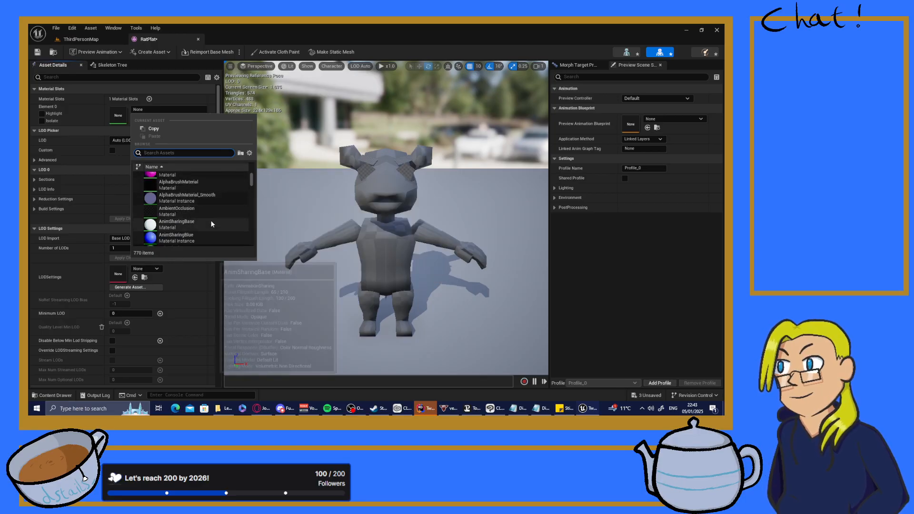
{"action": "scroll", "coordinate": [212, 221], "scroll_direction": "down", "scroll_amount": 4}
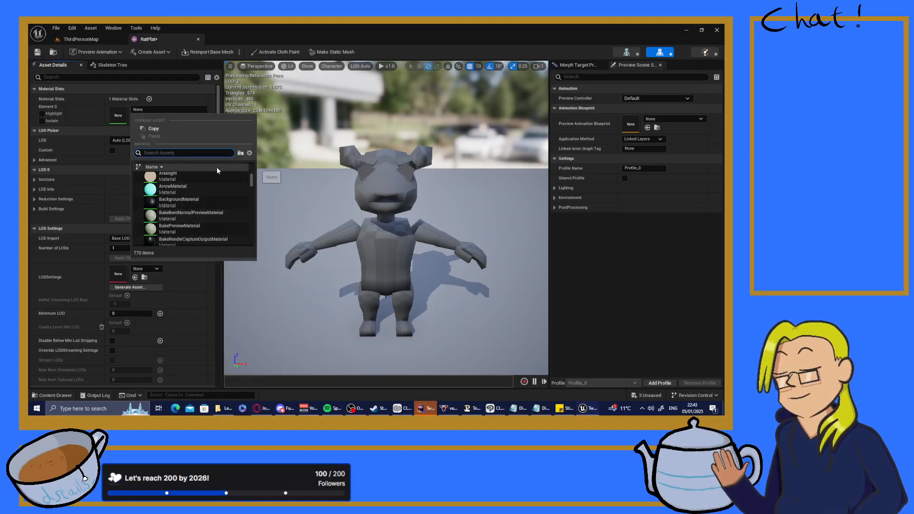
{"action": "type", "text": "wh"}
{"action": "left_click", "coordinate": [199, 179]}
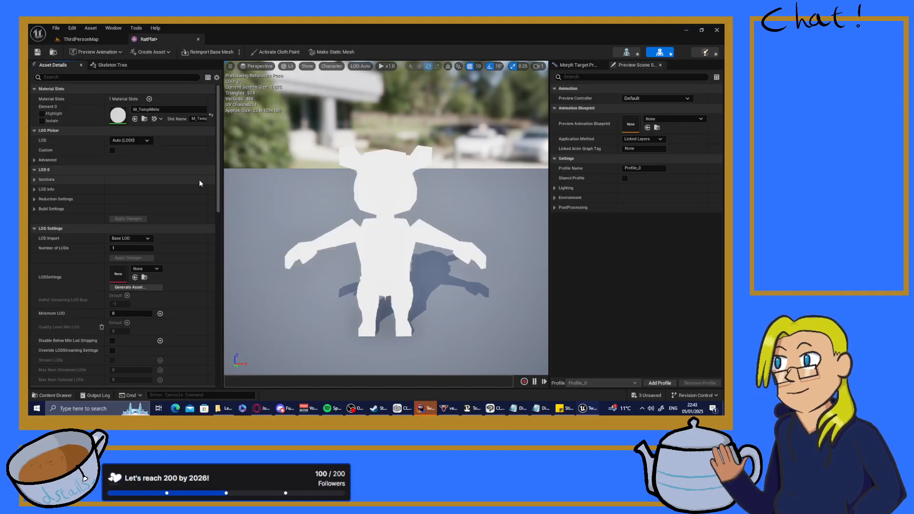
{"action": "left_click", "coordinate": [37, 52]}
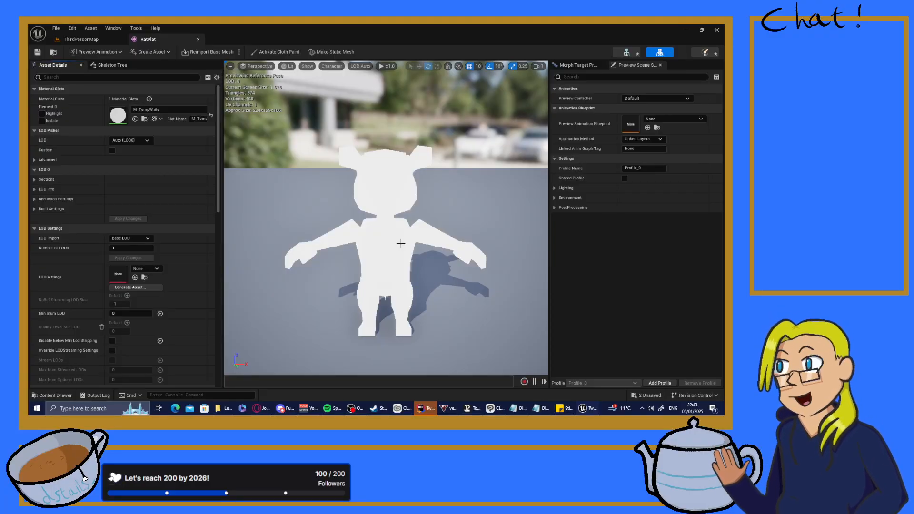
- Return to ThirdPersonMap and save the unsaved RatPlat_PhysicsAsset and RatPlat_Skeleton assets
{"action": "left_click", "coordinate": [79, 39]}
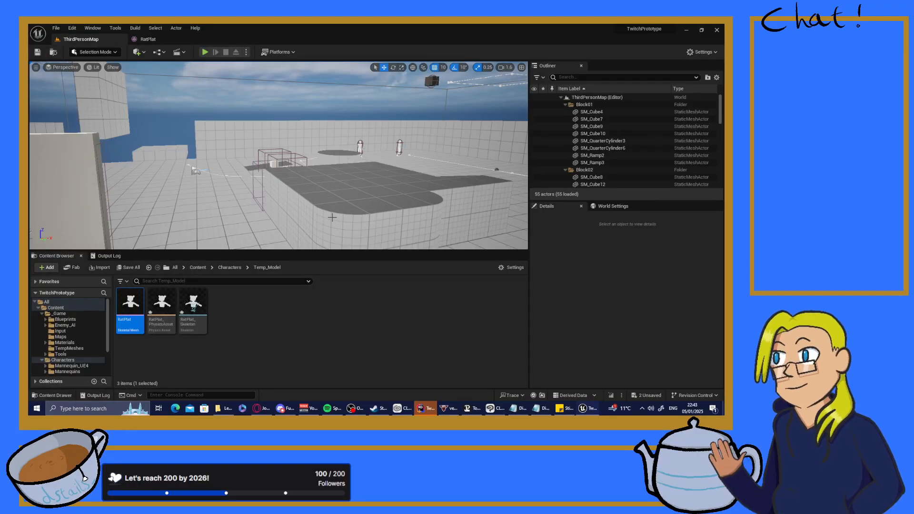
{"action": "mouse_move", "coordinate": [316, 216]}
{"action": "right_mouse_down"}
{"action": "mouse_move", "coordinate": [344, 224]}
{"action": "mouse_move", "coordinate": [330, 220]}
{"action": "right_mouse_up"}
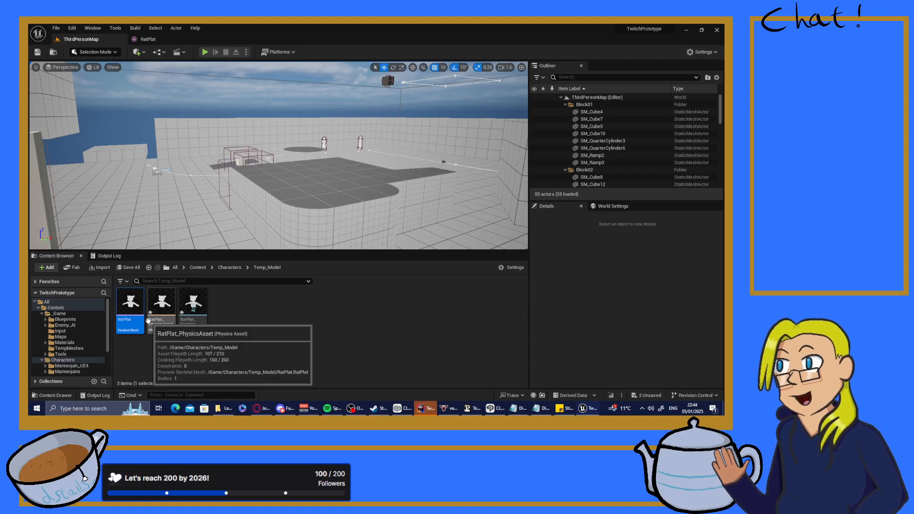
{"action": "left_click", "coordinate": [285, 342]}
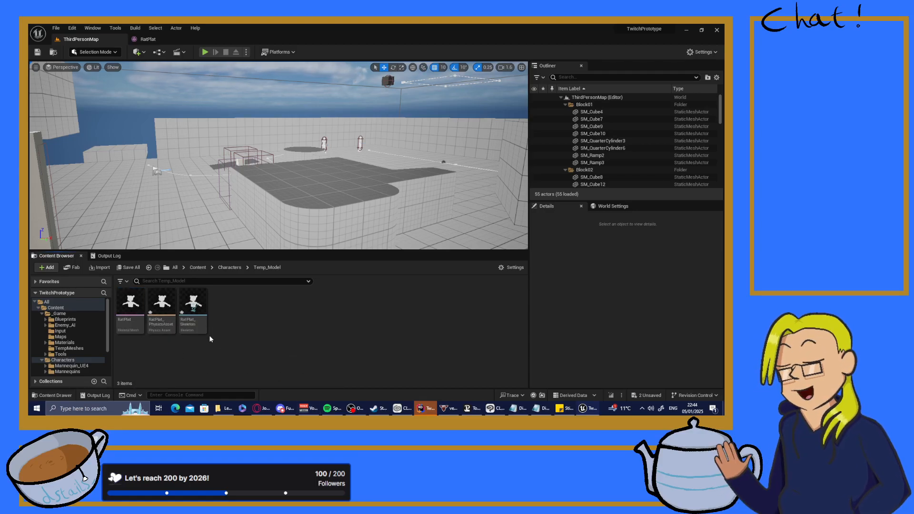
{"action": "left_click", "coordinate": [648, 395]}
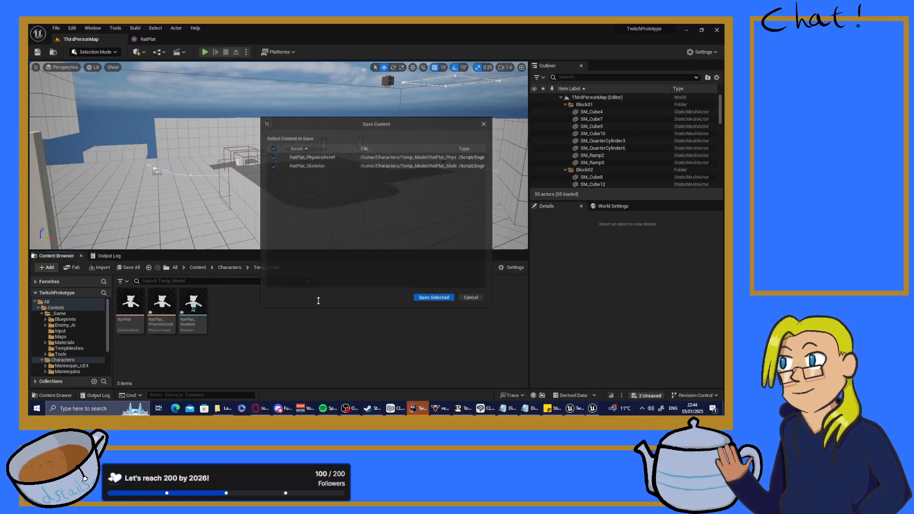
{"action": "left_click", "coordinate": [433, 298]}
- Create an IK Rig asset named IKR_RatPlat in the Temp_Model folder
{"action": "right_click", "coordinate": [267, 331]}
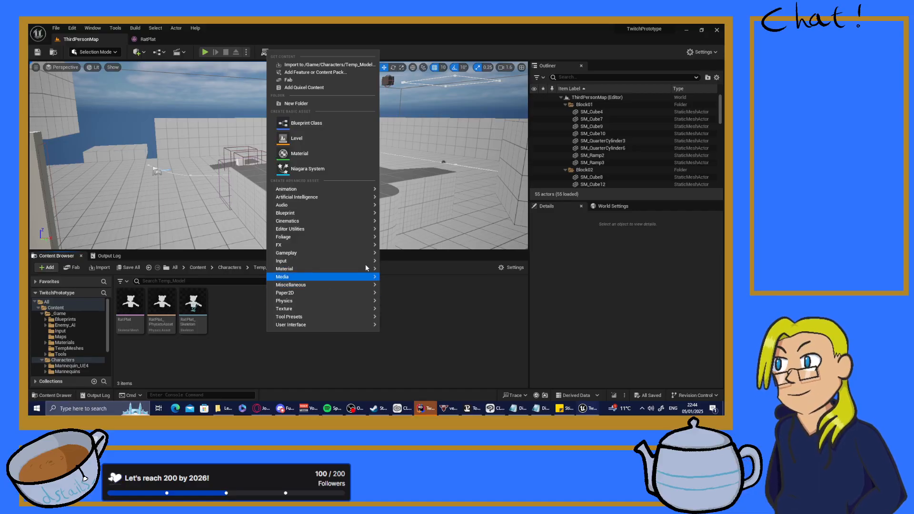
{"action": "mouse_move", "coordinate": [338, 292]}
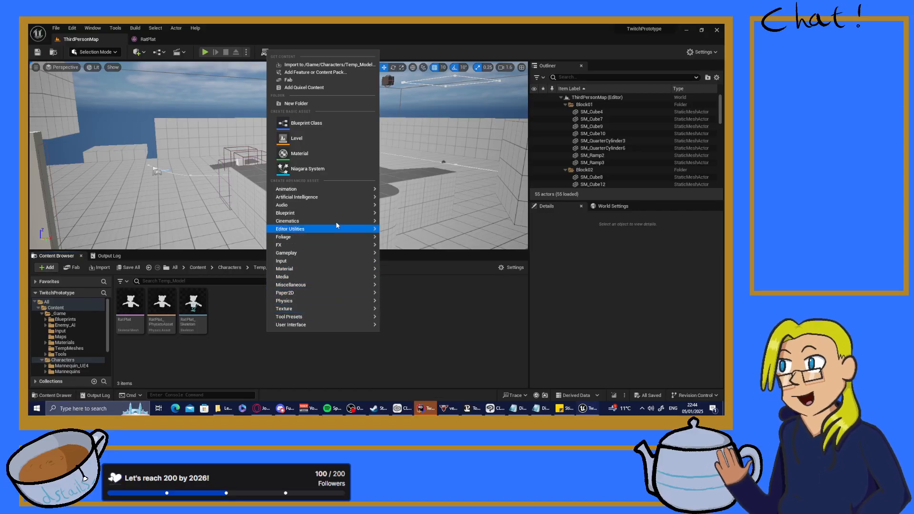
{"action": "mouse_move", "coordinate": [327, 189]}
{"action": "mouse_move", "coordinate": [428, 358]}
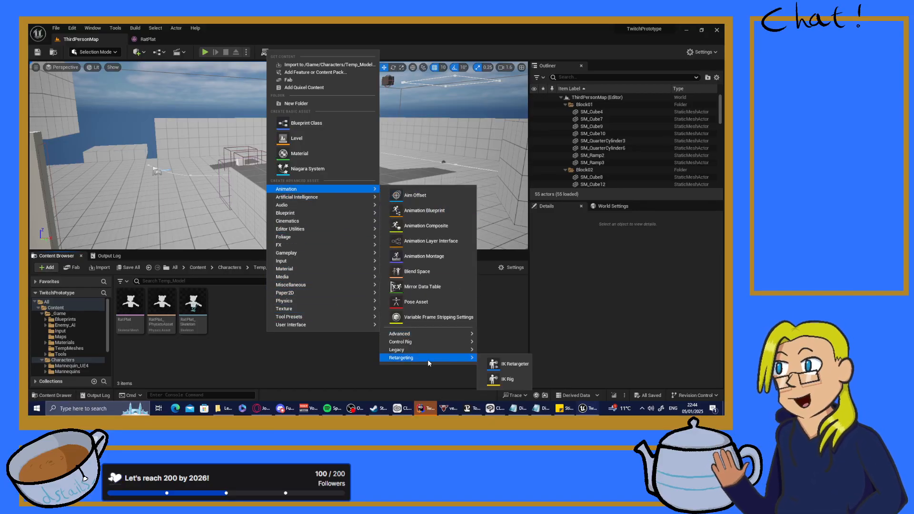
{"action": "left_click", "coordinate": [519, 377]}
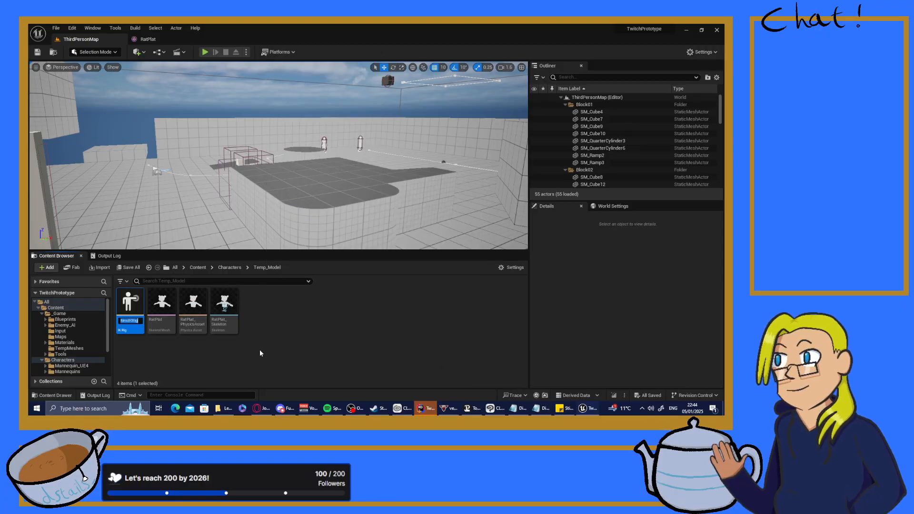
{"action": "type", "text": "IKR_Rat"}
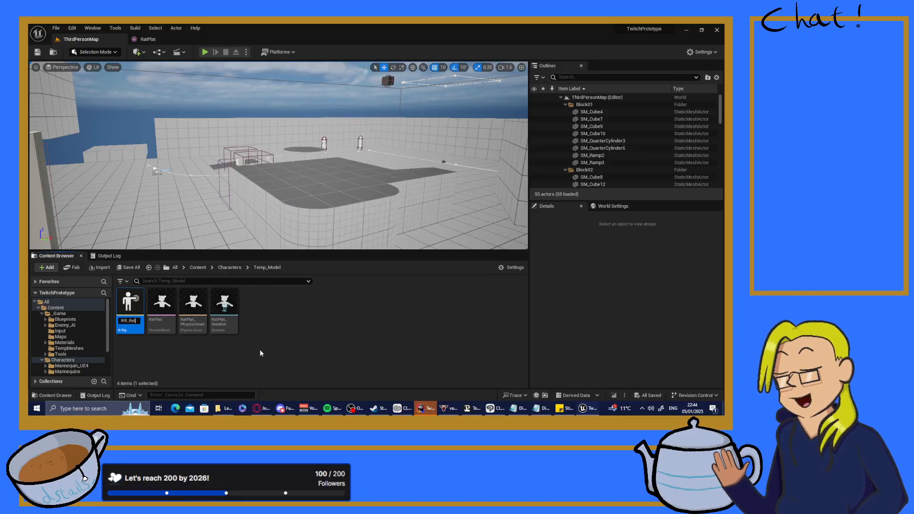
{"action": "type", "text": "Plat"}
{"action": "key", "text": "Return"}
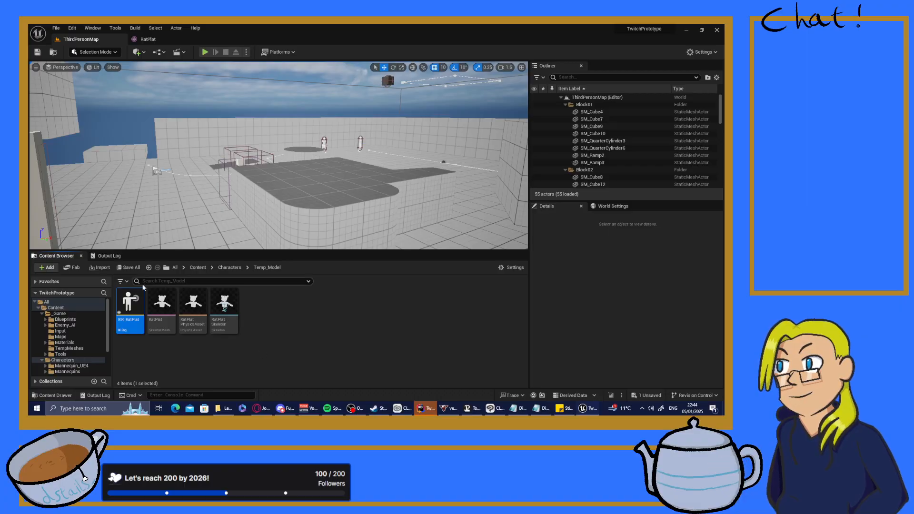
- Open IKR_RatPlat, set its preview skeletal mesh to RatPlat and make the pelvis bone the retarget root
{"action": "double_click", "coordinate": [137, 317]}
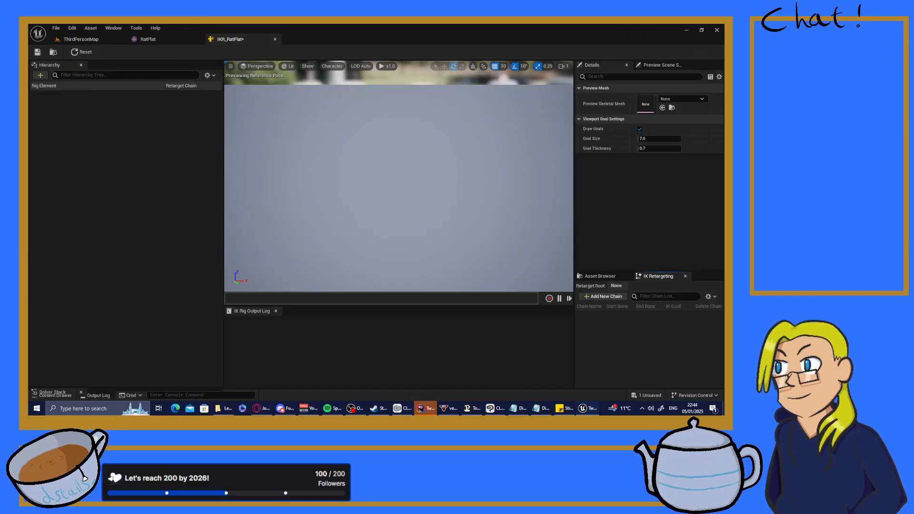
{"action": "left_click", "coordinate": [688, 98]}
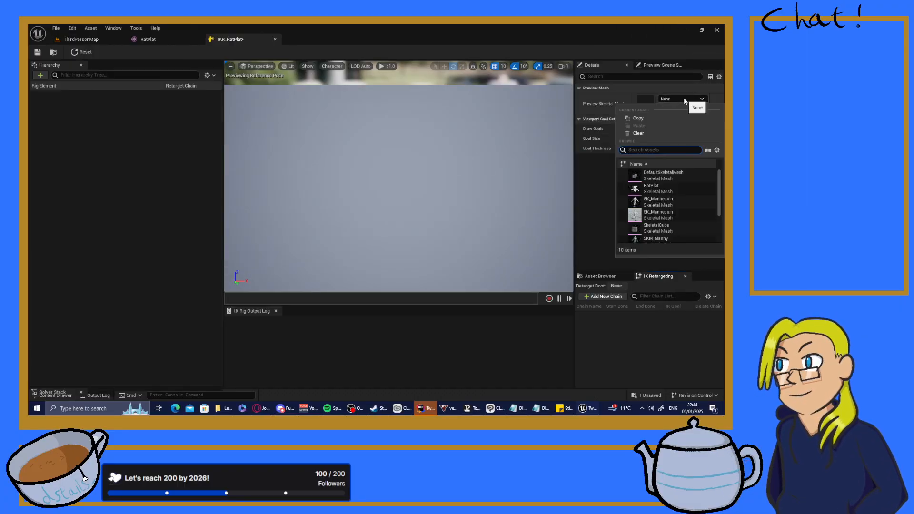
{"action": "left_click", "coordinate": [661, 191]}
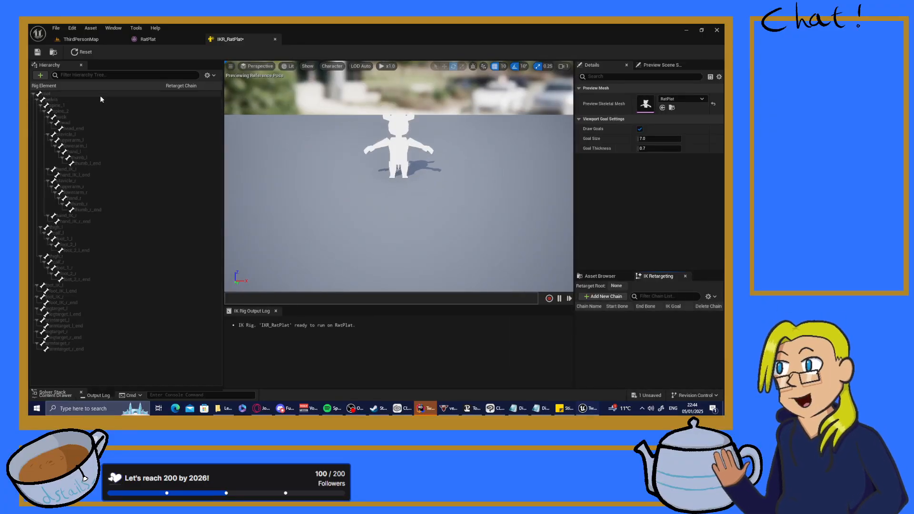
{"action": "left_click", "coordinate": [62, 102]}
{"action": "right_click", "coordinate": [62, 101]}
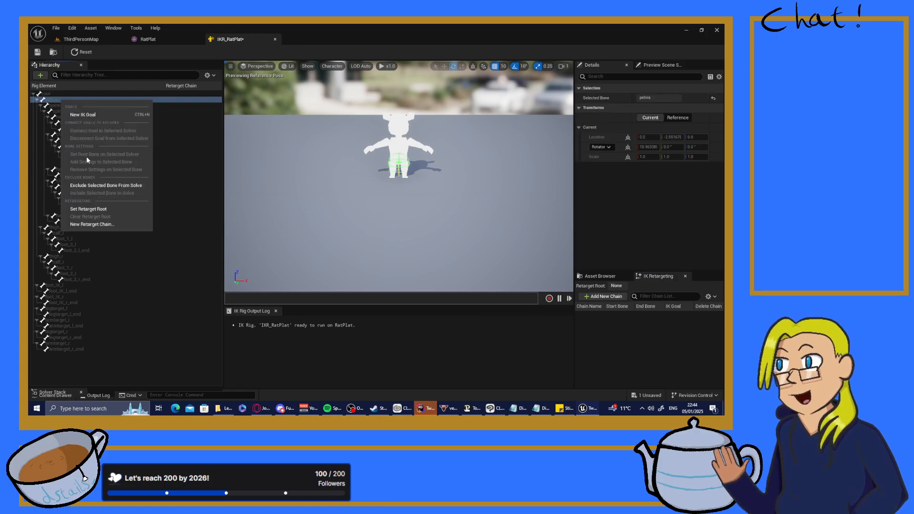
{"action": "left_click", "coordinate": [89, 209]}
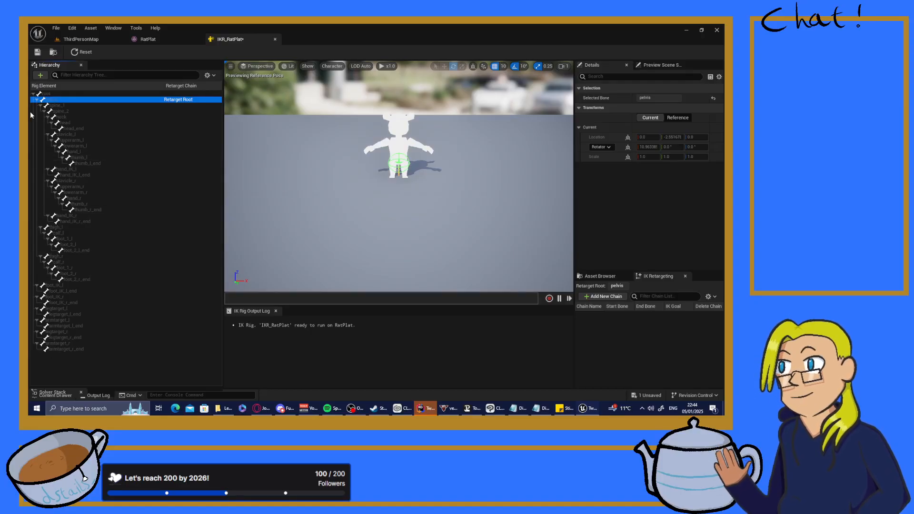
- Add a Root retarget chain on the root bone and a Spine chain from spine_1 to spine_2, without goals
{"action": "left_click", "coordinate": [73, 95]}
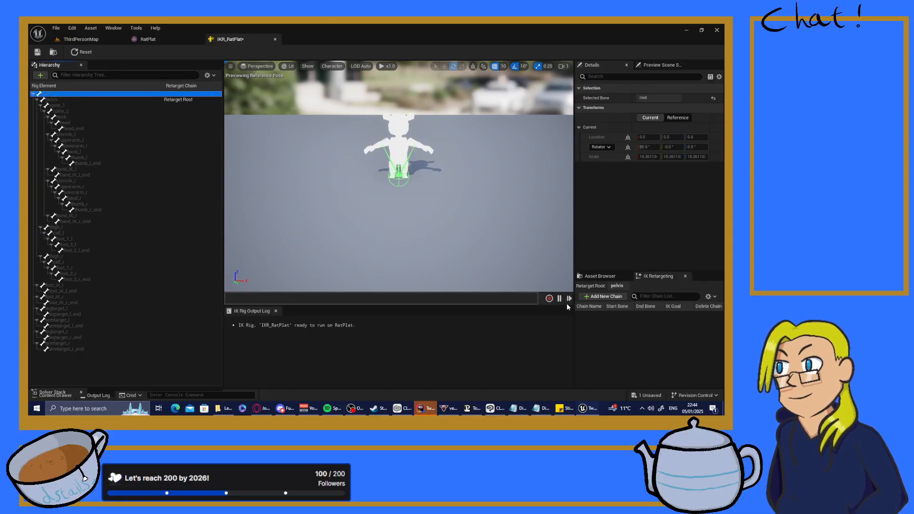
{"action": "left_click", "coordinate": [604, 296]}
{"action": "left_click", "coordinate": [340, 236]}
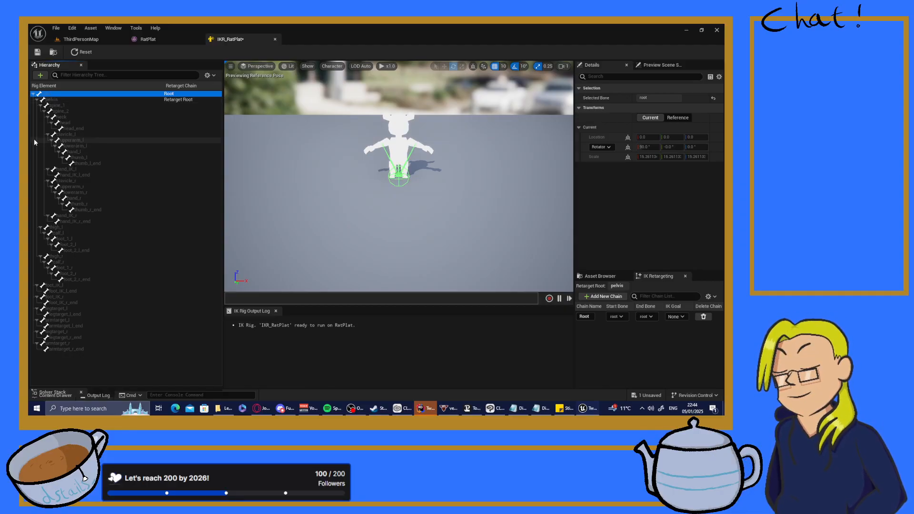
{"action": "left_click", "coordinate": [55, 104]}
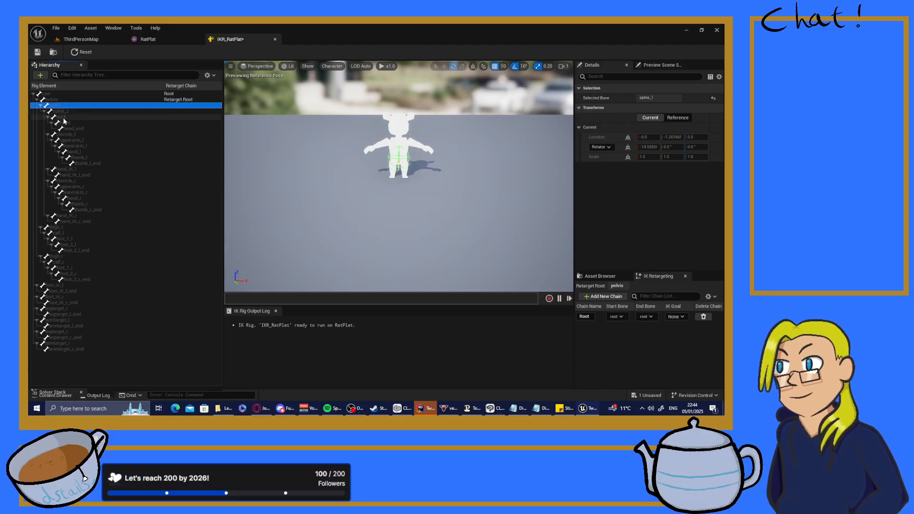
{"action": "left_click", "coordinate": [58, 112], "text": "shift"}
{"action": "left_click", "coordinate": [583, 298]}
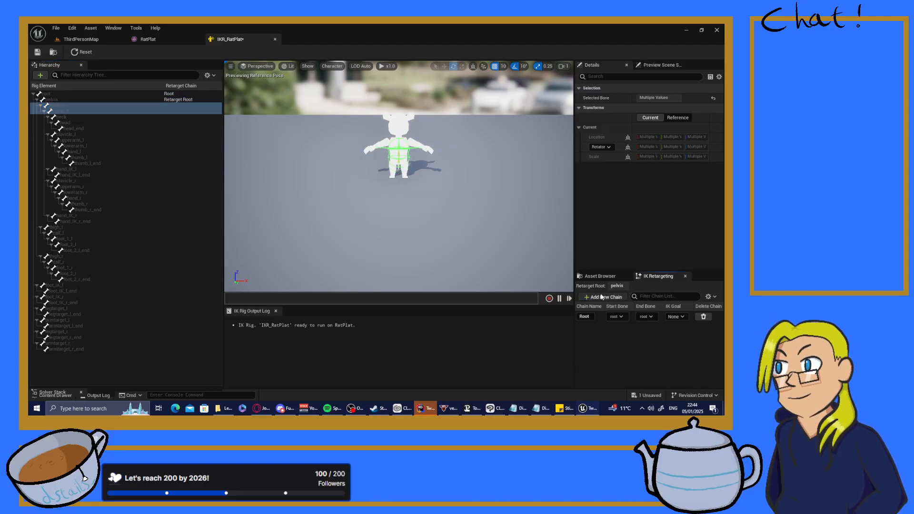
{"action": "left_click", "coordinate": [346, 238]}
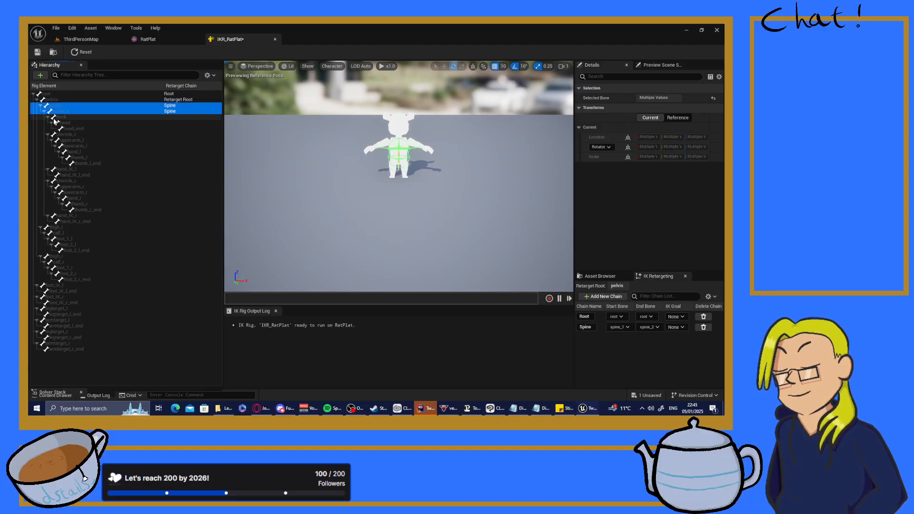
- Add a Head retarget chain from the neck bone to the head bone, excluding head_end and without a goal
{"action": "left_click", "coordinate": [61, 117]}
{"action": "left_click", "coordinate": [64, 123], "text": "shift"}
{"action": "left_click", "coordinate": [73, 129], "text": "shift"}
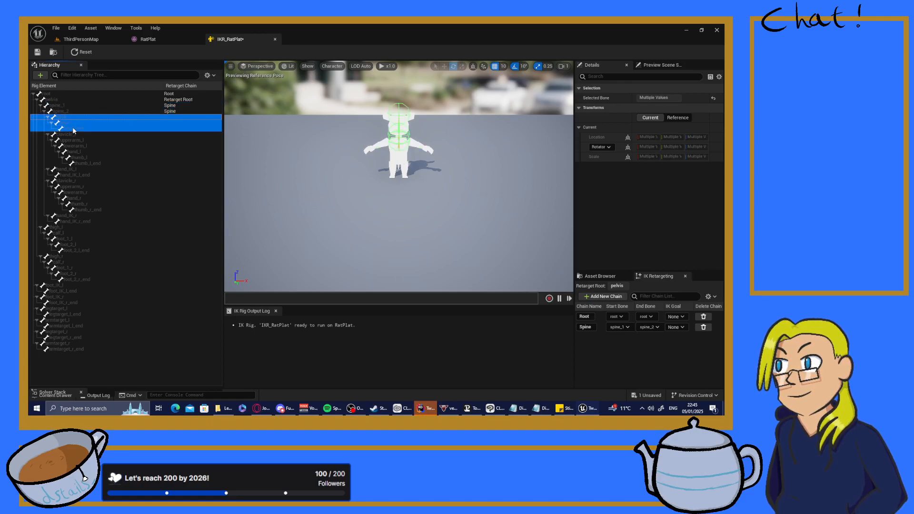
{"action": "left_click", "coordinate": [70, 129]}
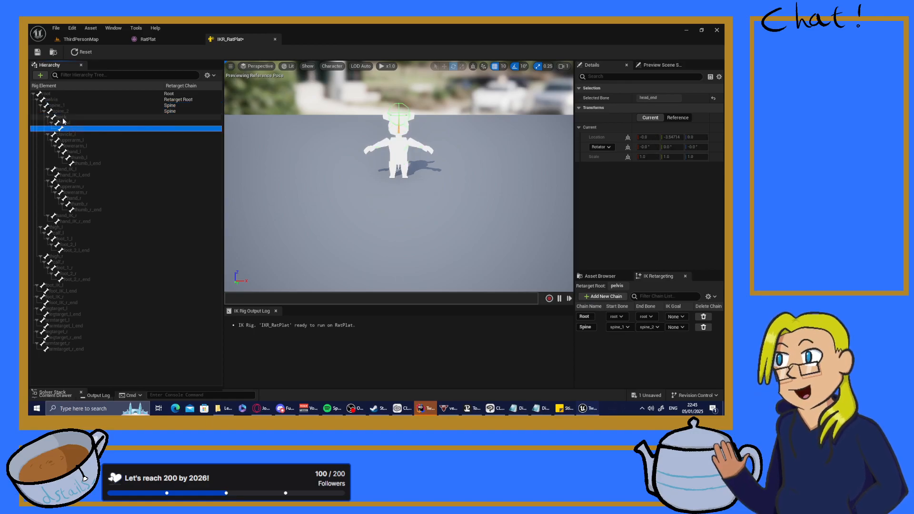
{"action": "left_click", "coordinate": [61, 118]}
{"action": "left_click", "coordinate": [66, 124], "text": "shift"}
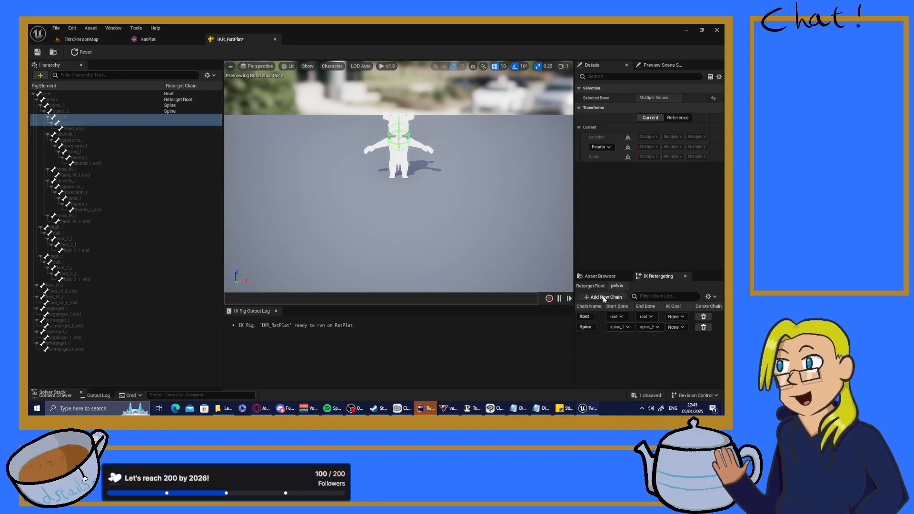
{"action": "left_click", "coordinate": [603, 296]}
{"action": "left_click", "coordinate": [340, 236]}
- Add a retarget chain named LeftClavicle on the clavicle_l bone, without a goal
{"action": "left_click", "coordinate": [68, 136]}
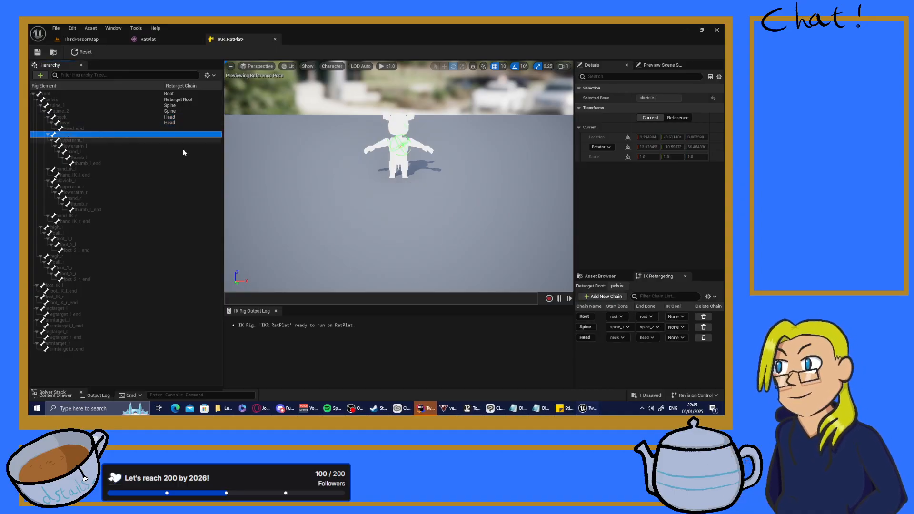
{"action": "left_click", "coordinate": [603, 297]}
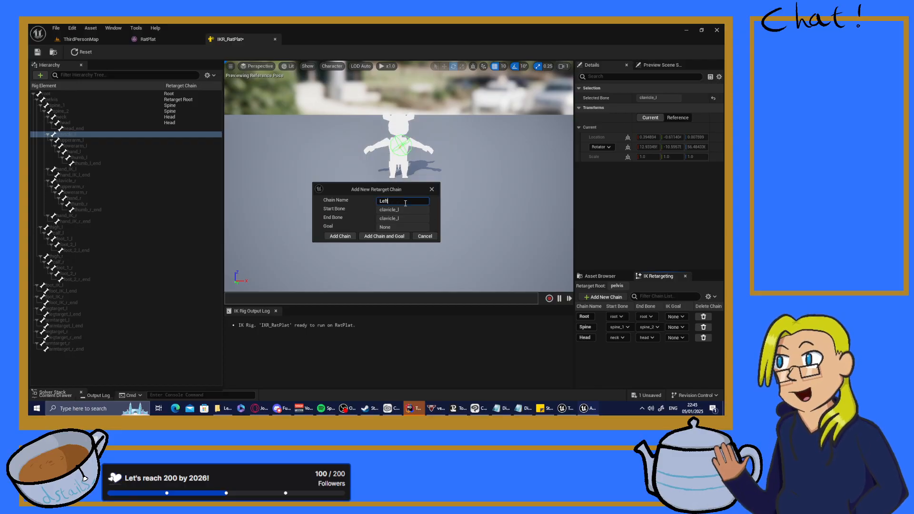
{"action": "type", "text": "Clavicle"}
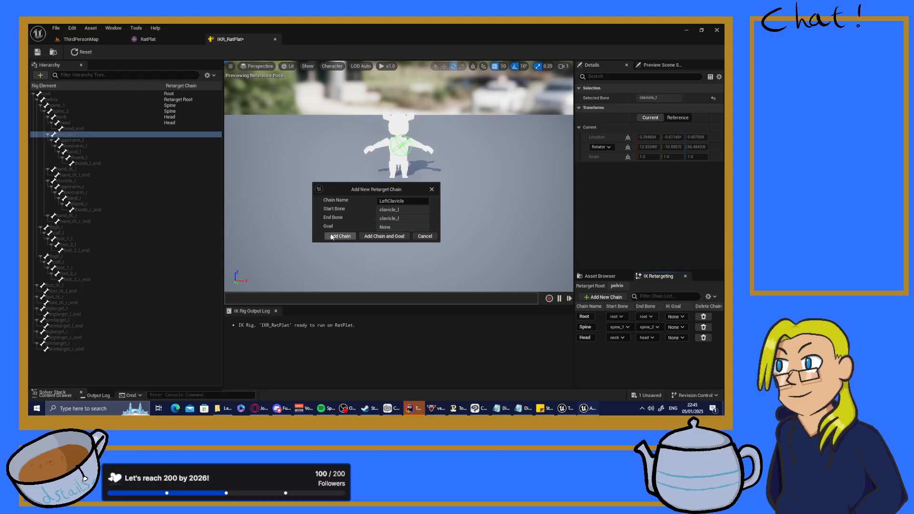
{"action": "left_click", "coordinate": [332, 237]}
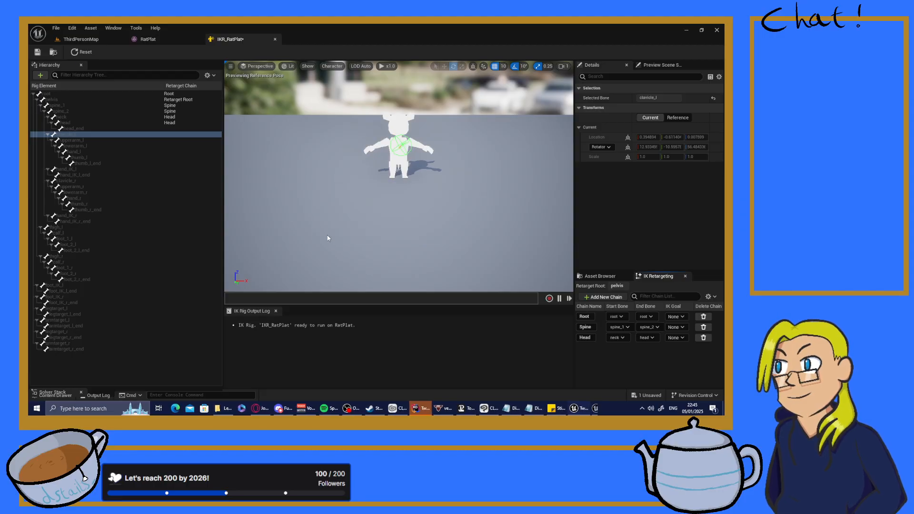
- Add a LeftArm retarget chain from upperarm_l to hand_l and a LeftThumb chain on thumb_l, both without goals
{"action": "left_click", "coordinate": [76, 140]}
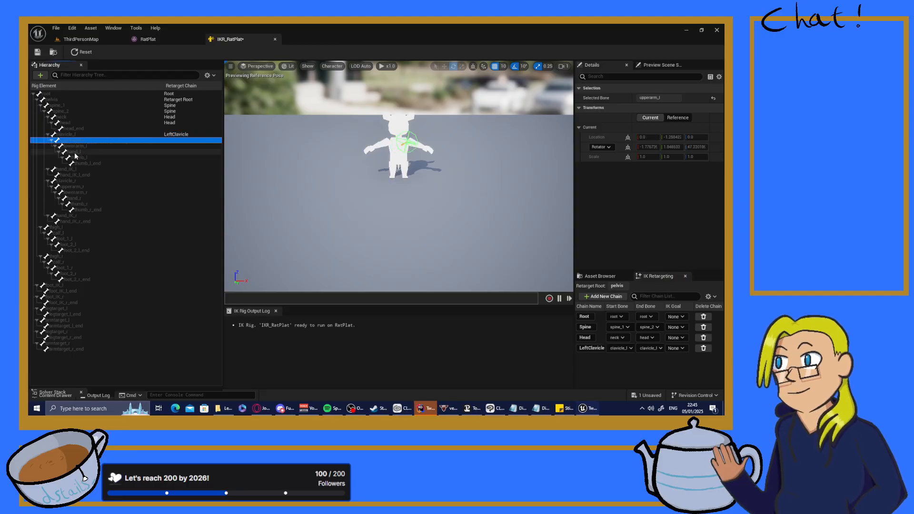
{"action": "left_click", "coordinate": [75, 152], "text": "shift"}
{"action": "left_click", "coordinate": [604, 297]}
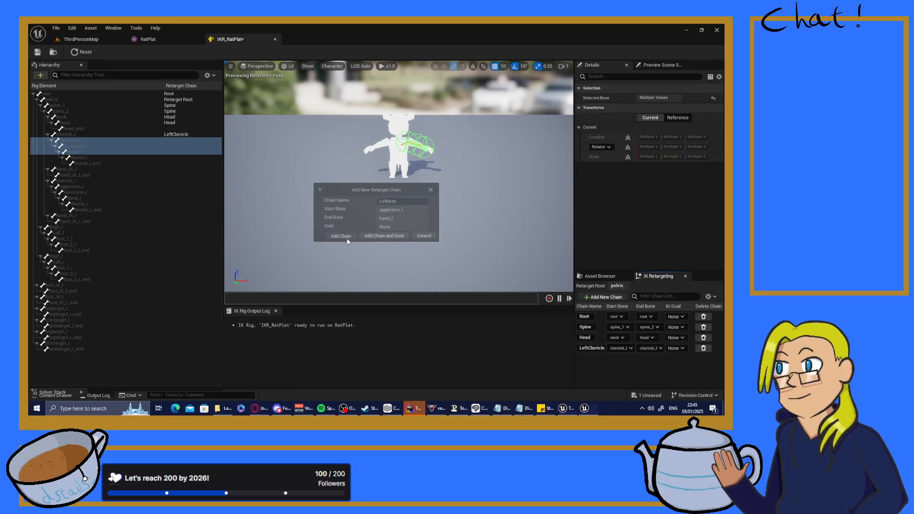
{"action": "left_click", "coordinate": [340, 237]}
{"action": "left_click", "coordinate": [76, 158]}
{"action": "right_click", "coordinate": [77, 160]}
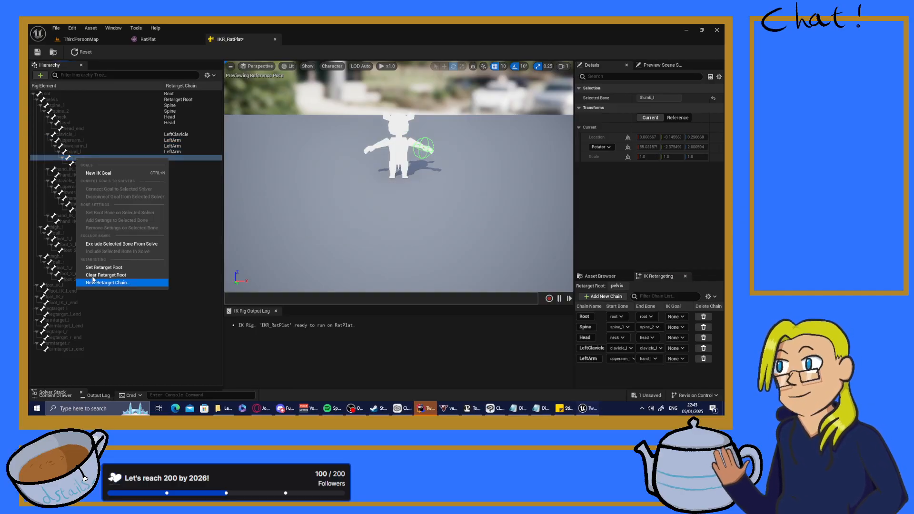
{"action": "left_click", "coordinate": [589, 299]}
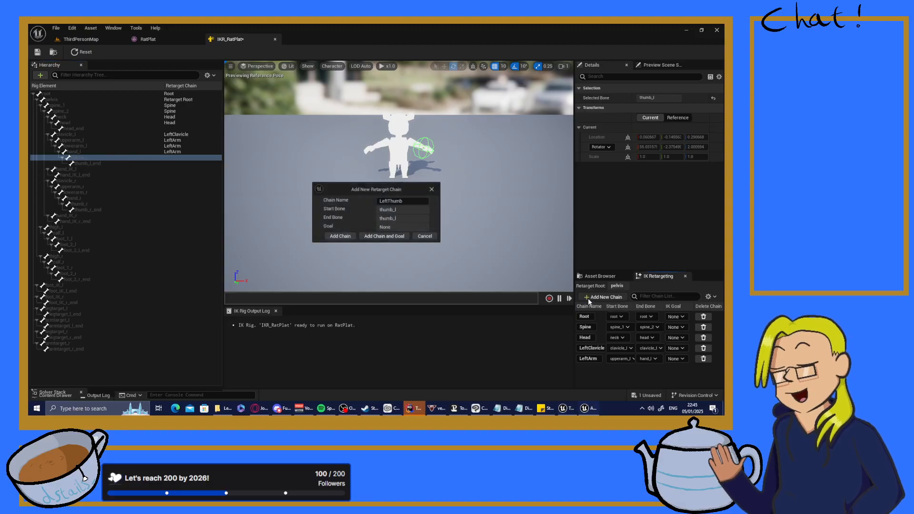
{"action": "left_click", "coordinate": [340, 236]}
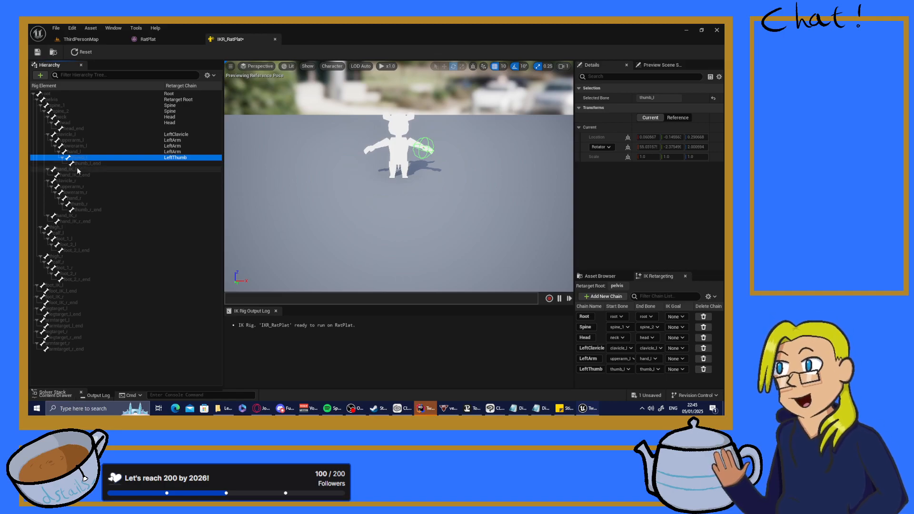
- Add a retarget chain named RightClavicle on the clavicle_r bone, without a goal
{"action": "left_click", "coordinate": [69, 181]}
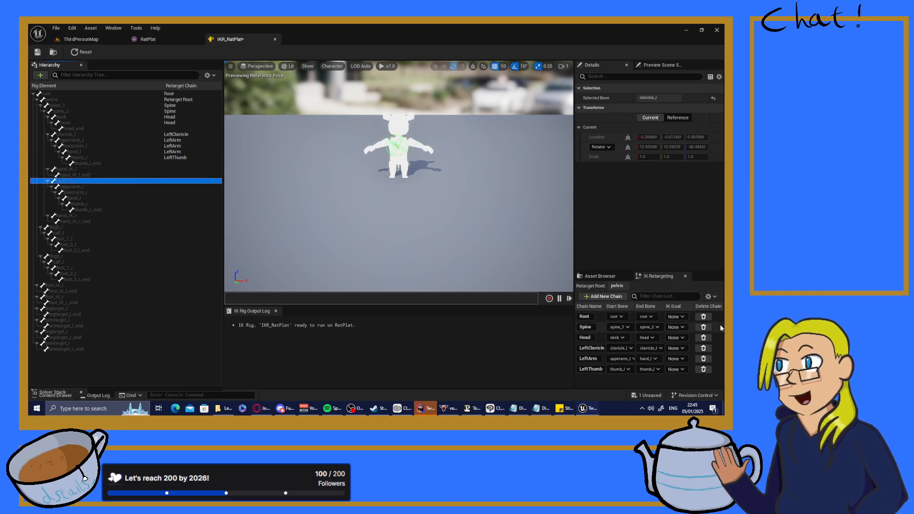
{"action": "left_click", "coordinate": [602, 296]}
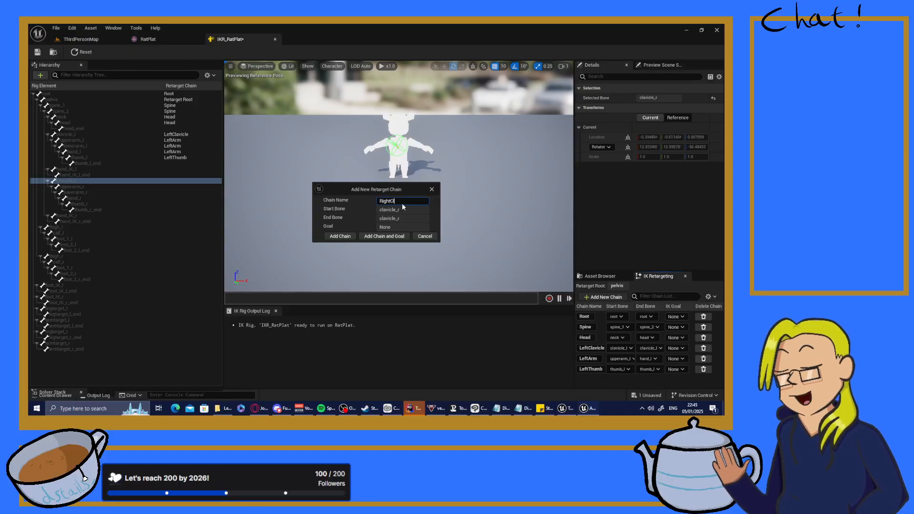
{"action": "type", "text": "Clavicle"}
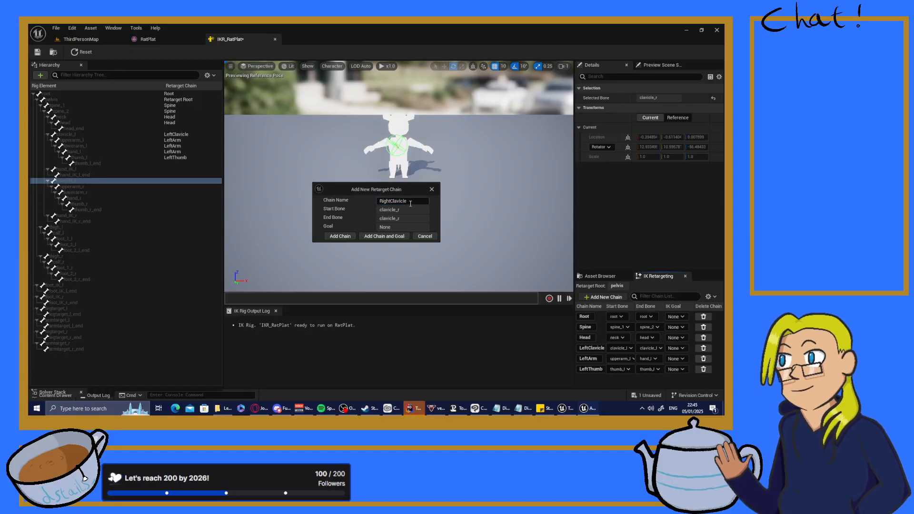
{"action": "left_click", "coordinate": [336, 237]}
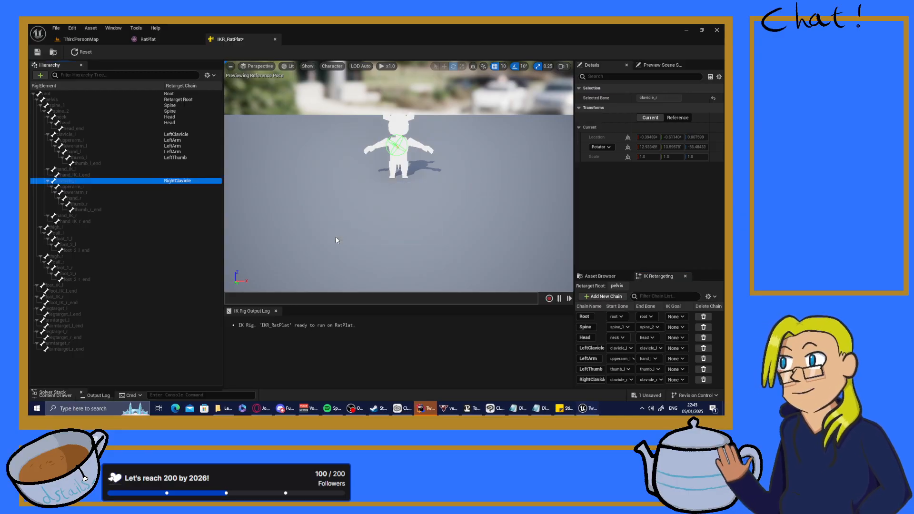
- Add a RightArm retarget chain from upperarm_r to hand_r and a RightThumb chain on thumb_r, both without goals
{"action": "left_click", "coordinate": [70, 187]}
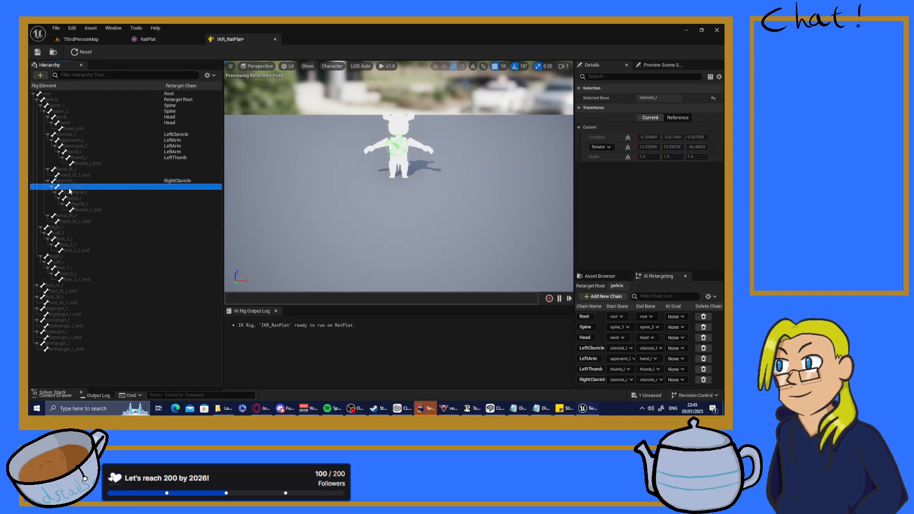
{"action": "left_click", "coordinate": [75, 199], "text": "shift"}
{"action": "left_click", "coordinate": [603, 296]}
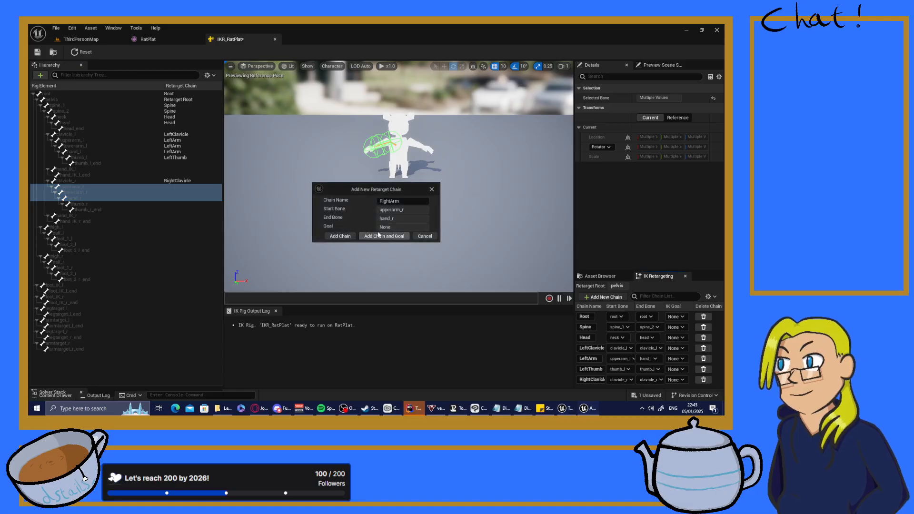
{"action": "left_click", "coordinate": [337, 237]}
{"action": "left_click", "coordinate": [69, 204]}
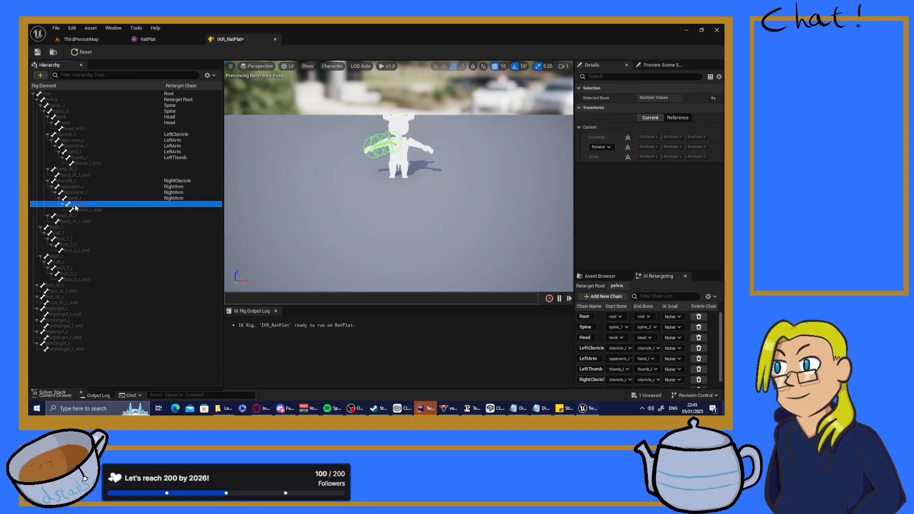
{"action": "left_click", "coordinate": [602, 300]}
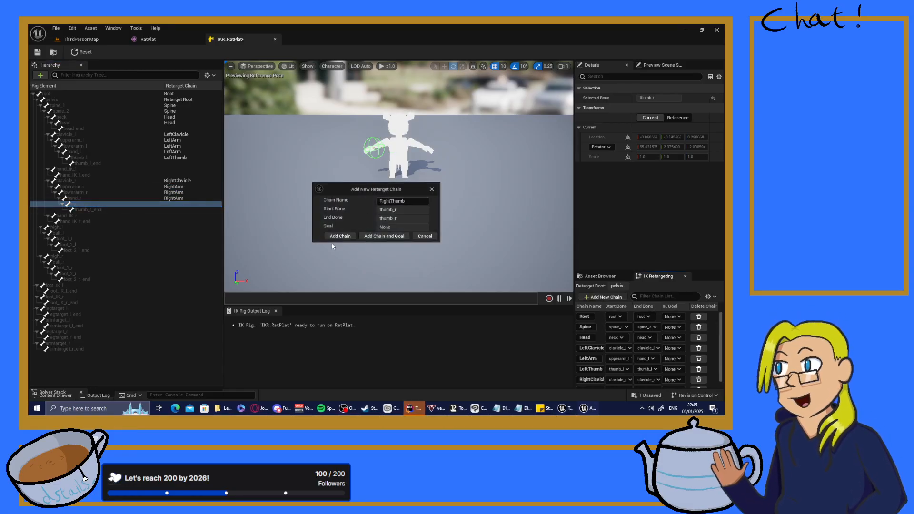
{"action": "left_click", "coordinate": [336, 236]}
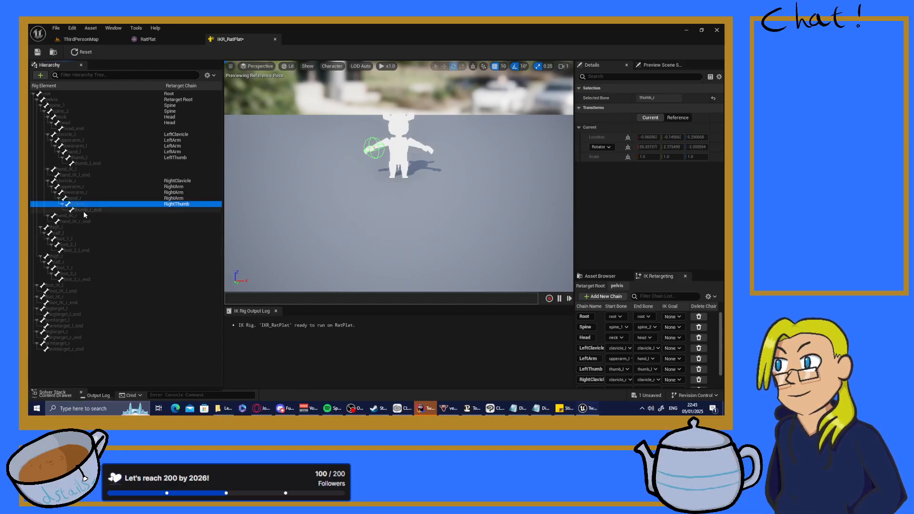
- Add a LeftLeg retarget chain from thigh_l to foot_2_l, without a goal
{"action": "left_click", "coordinate": [57, 233]}
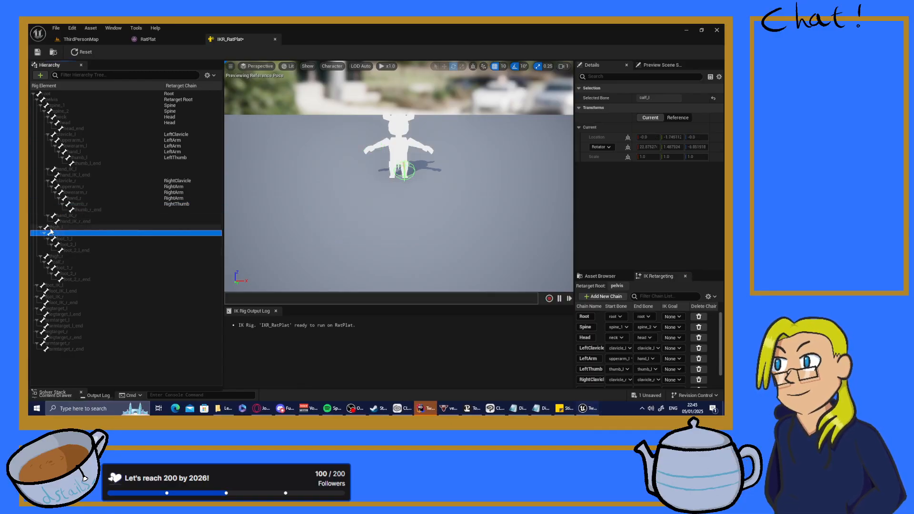
{"action": "left_click", "coordinate": [55, 228]}
{"action": "left_click", "coordinate": [63, 241], "text": "shift"}
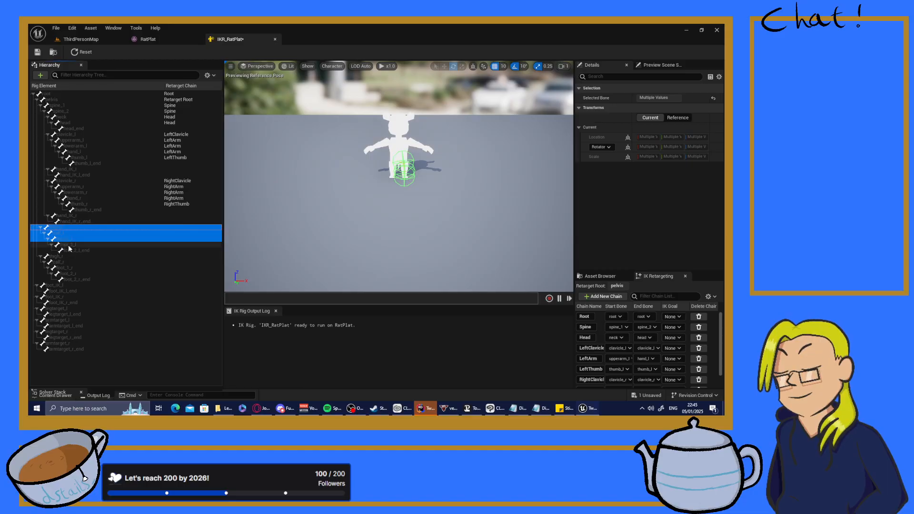
{"action": "left_click", "coordinate": [68, 245], "text": "shift"}
{"action": "left_click", "coordinate": [602, 297]}
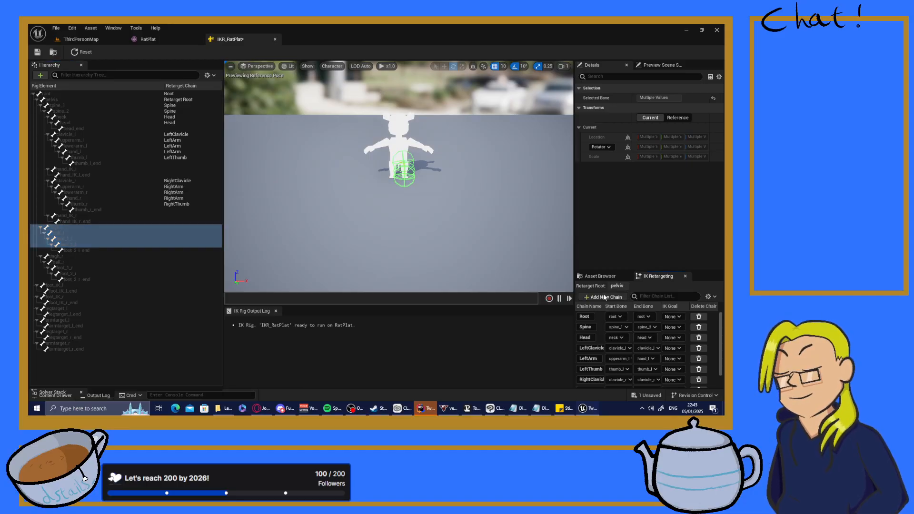
{"action": "left_click", "coordinate": [341, 236]}
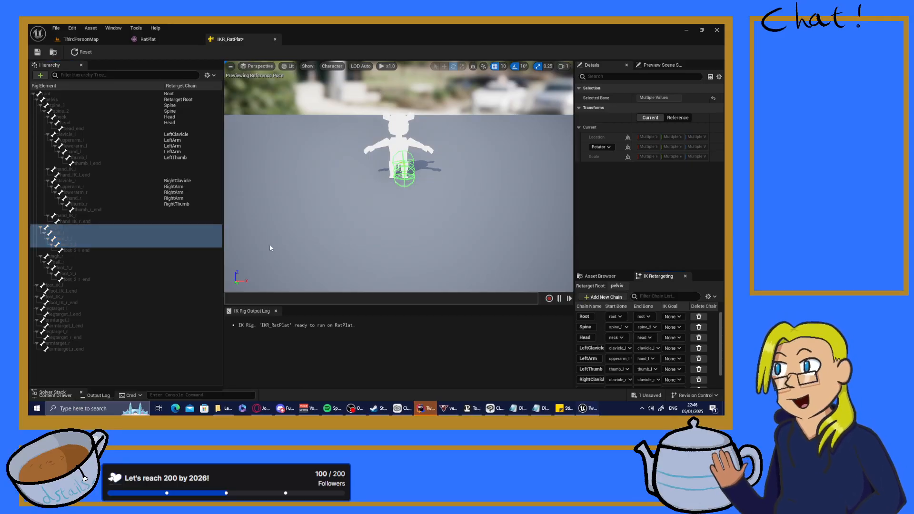
- Add a RightLeg retarget chain from thigh_r to foot_2_r without a goal, and save the IK Rig
{"action": "left_click", "coordinate": [64, 258]}
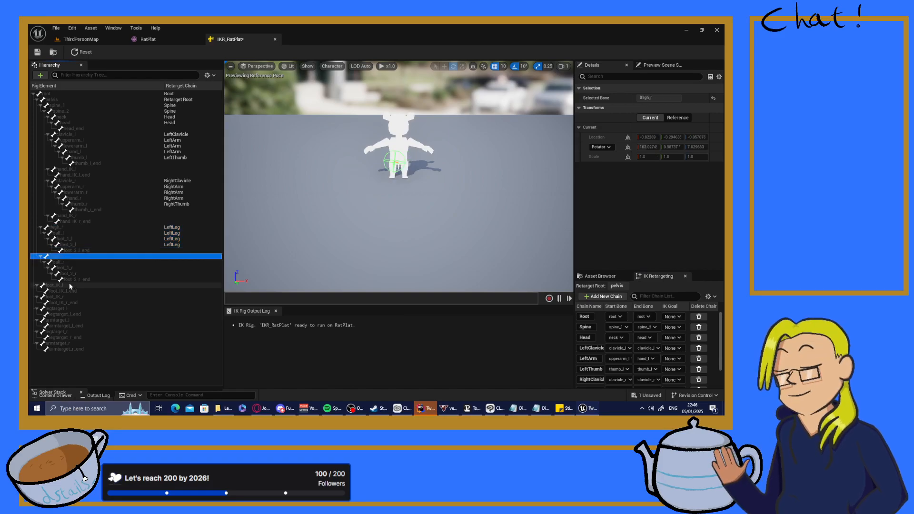
{"action": "left_click", "coordinate": [158, 274], "text": "shift"}
{"action": "left_click", "coordinate": [602, 296]}
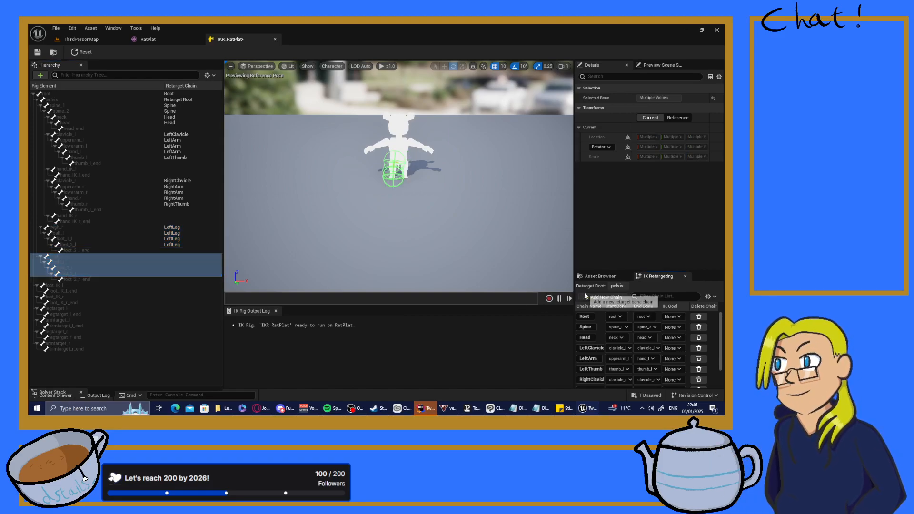
{"action": "left_click", "coordinate": [334, 239]}
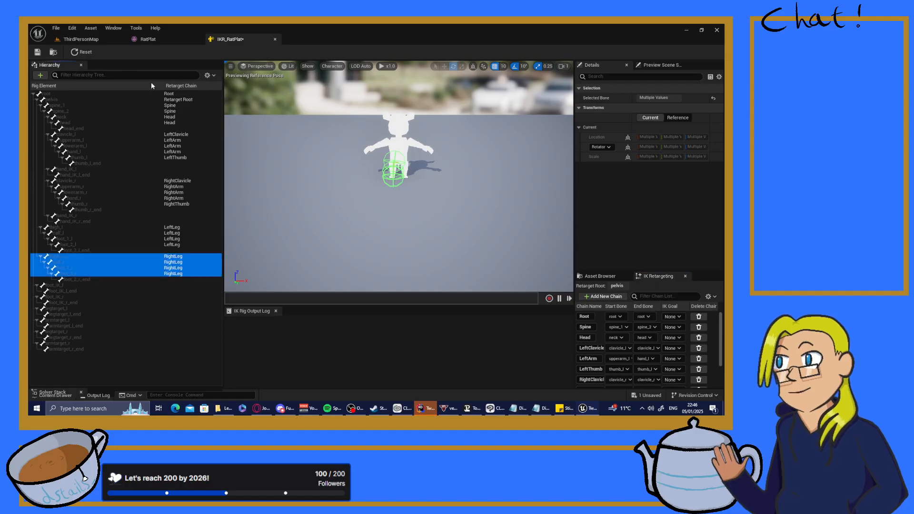
{"action": "left_click", "coordinate": [38, 51]}
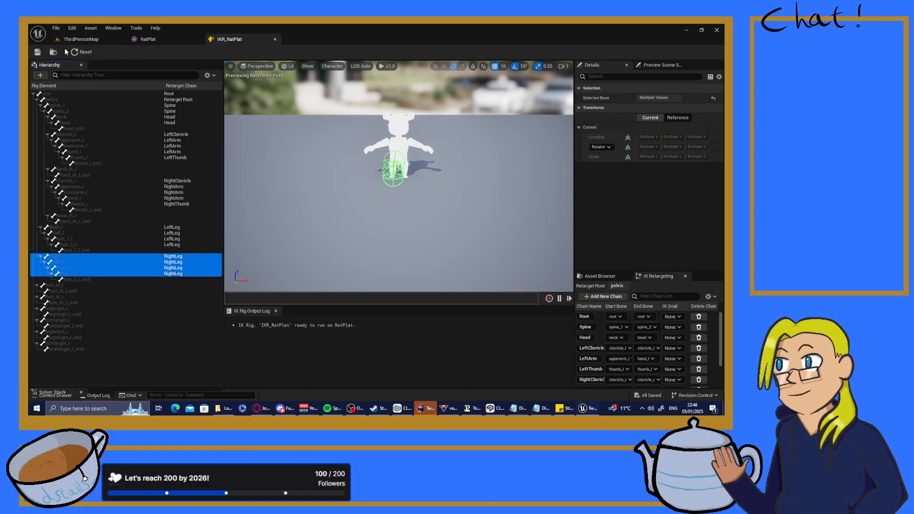
- Create an IK Retargeter asset named RTG_QuinnToRat in the Temp_Model folder
{"action": "left_click", "coordinate": [81, 39]}
{"action": "left_click", "coordinate": [336, 319]}
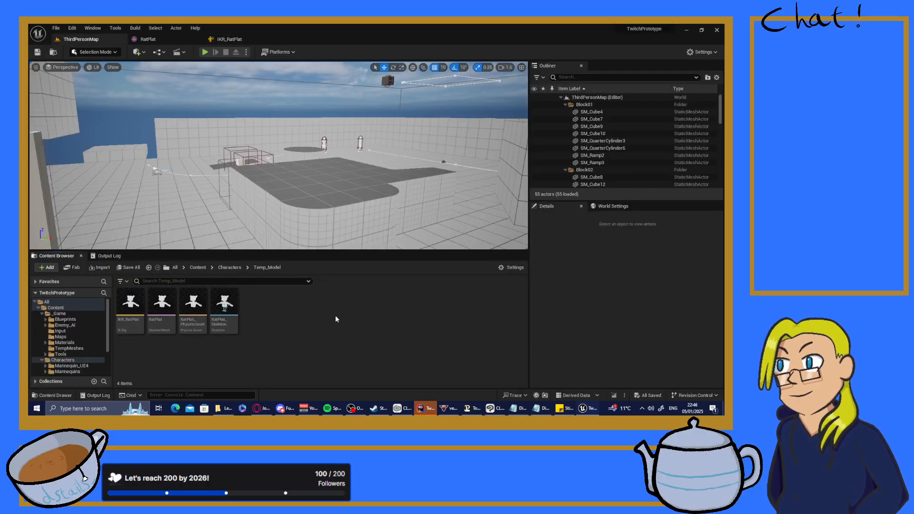
{"action": "right_click", "coordinate": [269, 310]}
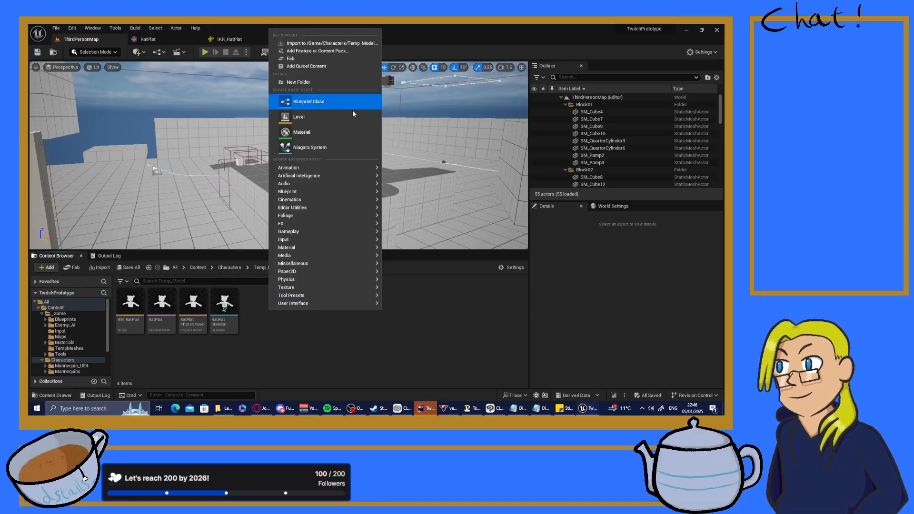
{"action": "mouse_move", "coordinate": [310, 283]}
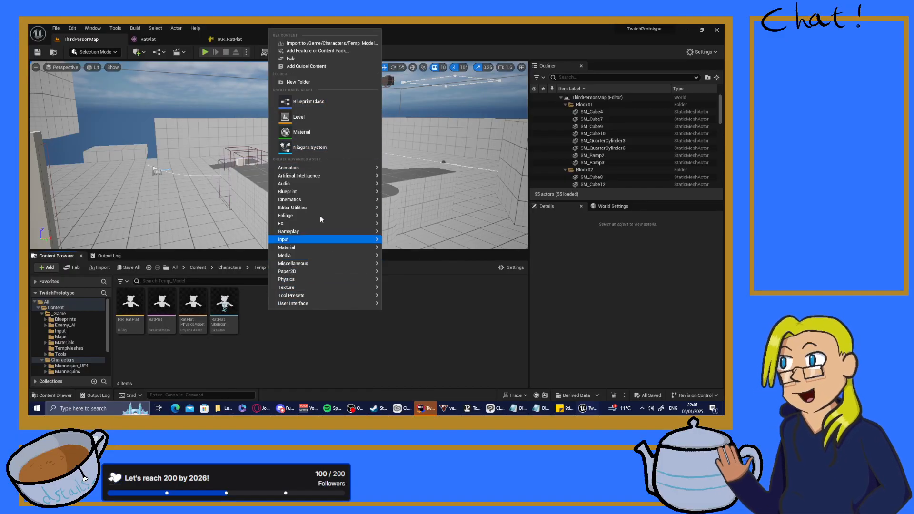
{"action": "mouse_move", "coordinate": [333, 168]}
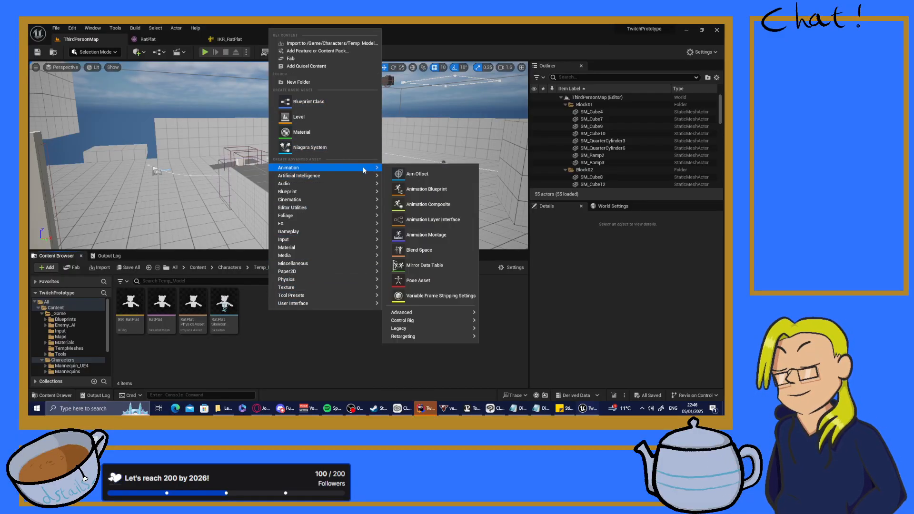
{"action": "mouse_move", "coordinate": [414, 329]}
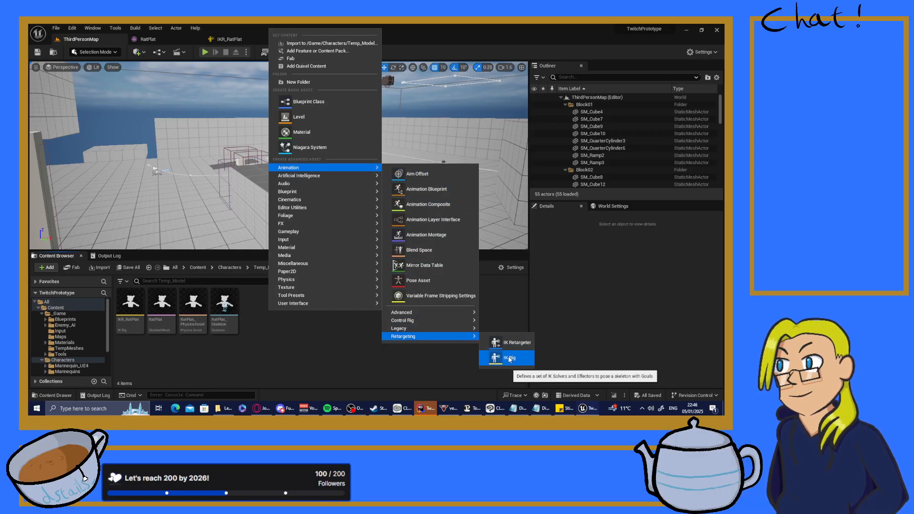
{"action": "left_click", "coordinate": [510, 342]}
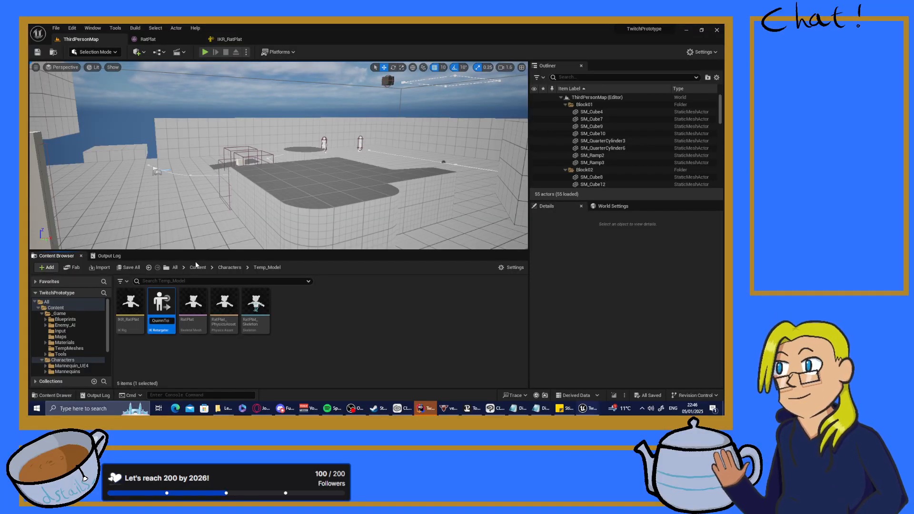
{"action": "type", "text": "RTG_QuinnToRat"}
{"action": "key", "text": "Return"}
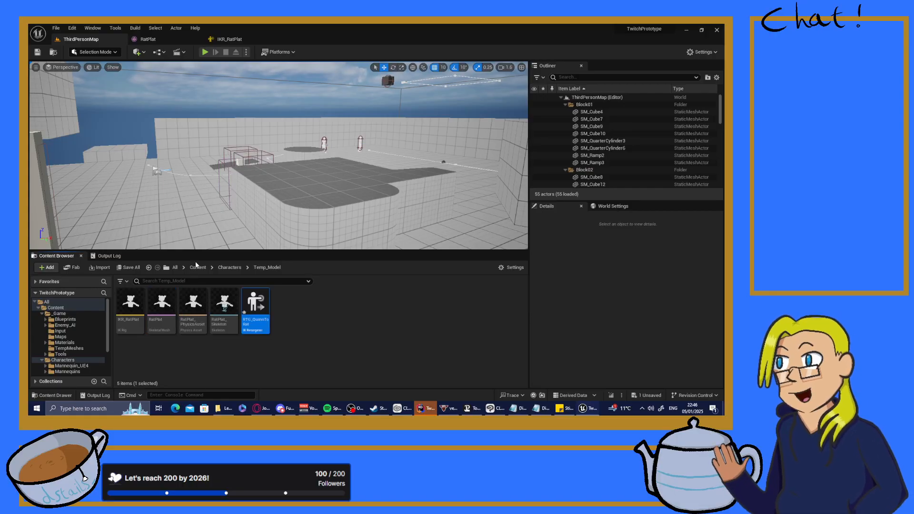
- In RTG_QuinnToRat, assign IKR_Quinn as the source and IKR_RatPlat as the target IK Rig, and undo the target mesh offset change
{"action": "double_click", "coordinate": [256, 307]}
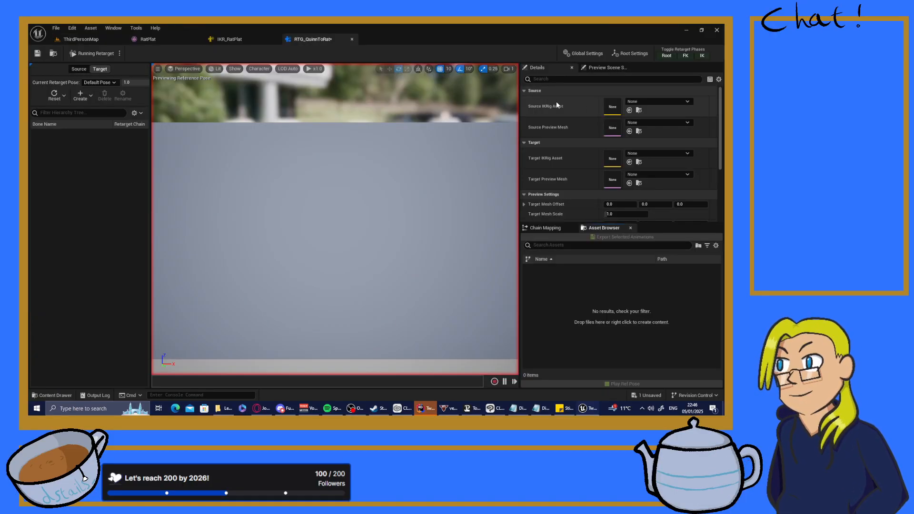
{"action": "scroll", "coordinate": [595, 118], "scroll_direction": "up", "scroll_amount": 3}
{"action": "left_click", "coordinate": [658, 102]}
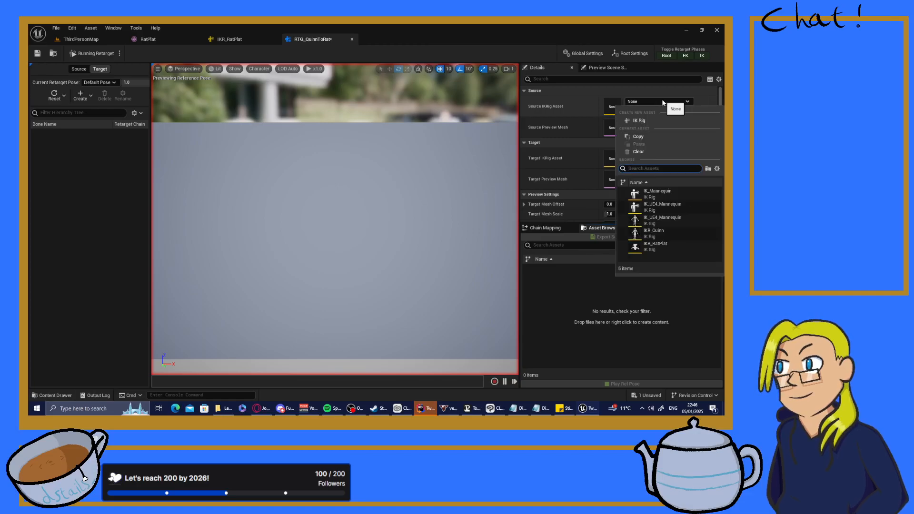
{"action": "left_click", "coordinate": [654, 233]}
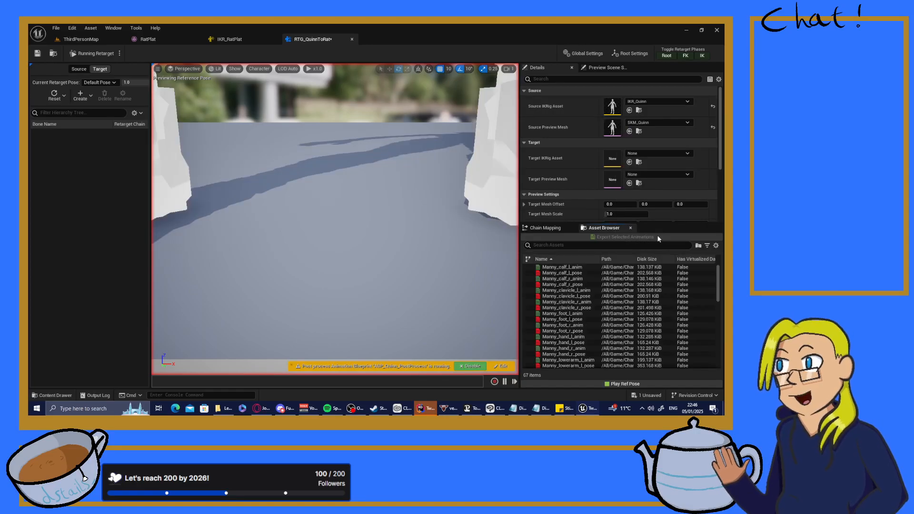
{"action": "left_click", "coordinate": [669, 153]}
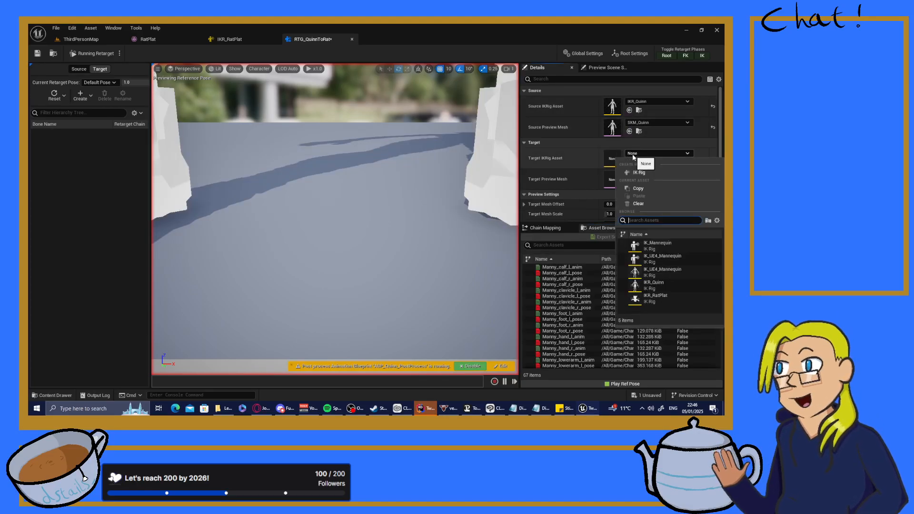
{"action": "left_click", "coordinate": [676, 296]}
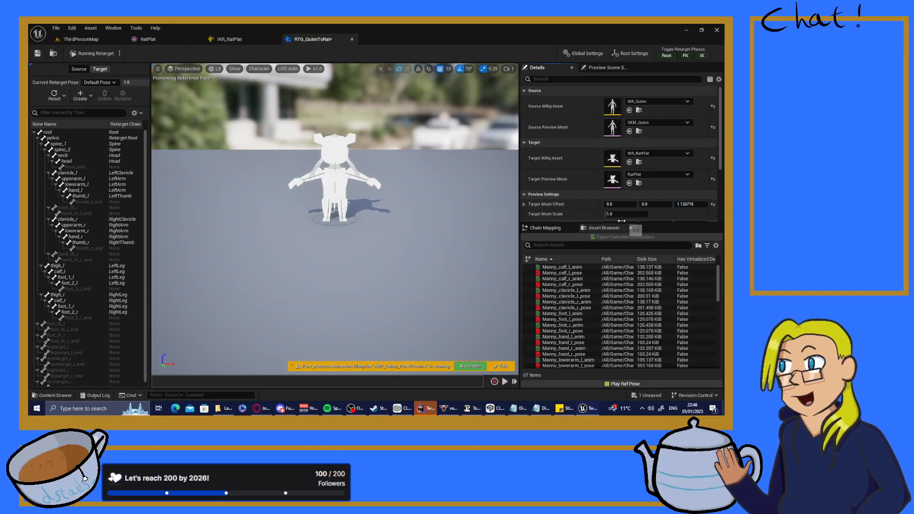
{"action": "key", "text": "ctrl+z"}
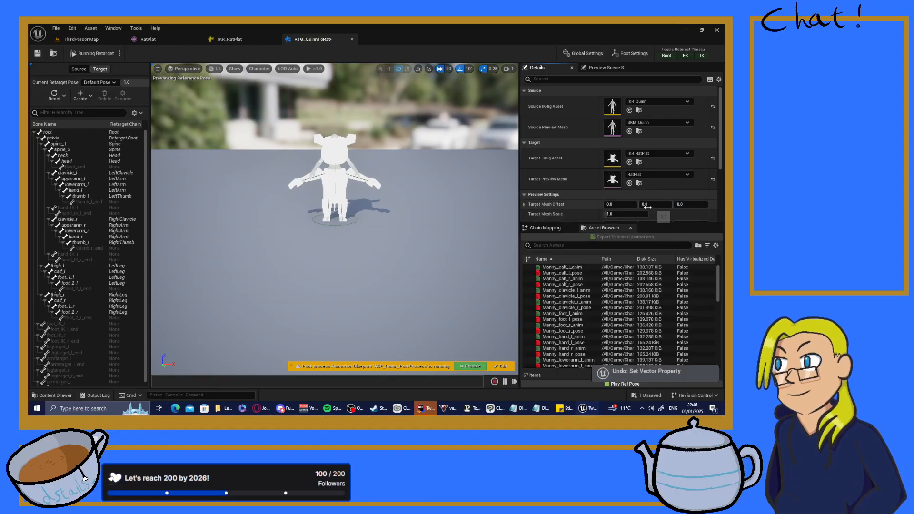
- Set the target mesh offset's X value to about 180 so the rat stands beside Quinn, undoing the trial Y offset
{"action": "left_click_drag", "start_coordinate": [654, 204], "coordinate": [676, 204]}
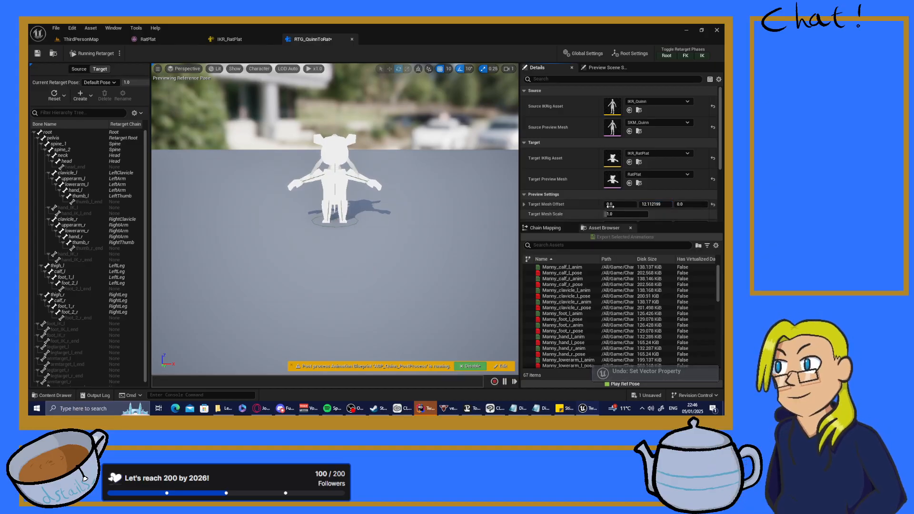
{"action": "key", "text": "ctrl+z"}
{"action": "left_click_drag", "start_coordinate": [613, 205], "coordinate": [676, 204]}
{"action": "scroll", "coordinate": [251, 205], "scroll_direction": "down", "scroll_amount": 3}
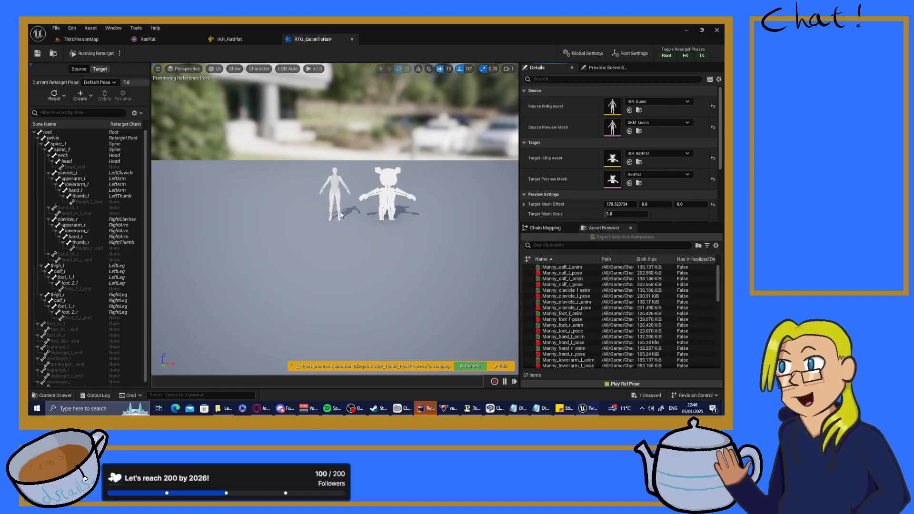
{"action": "right_click_drag", "start_coordinate": [341, 215], "coordinate": [160, 196]}
- Create a new target retarget pose named CustomRetargetPose and compare the source and target bone hierarchies
{"action": "left_click", "coordinate": [81, 95]}
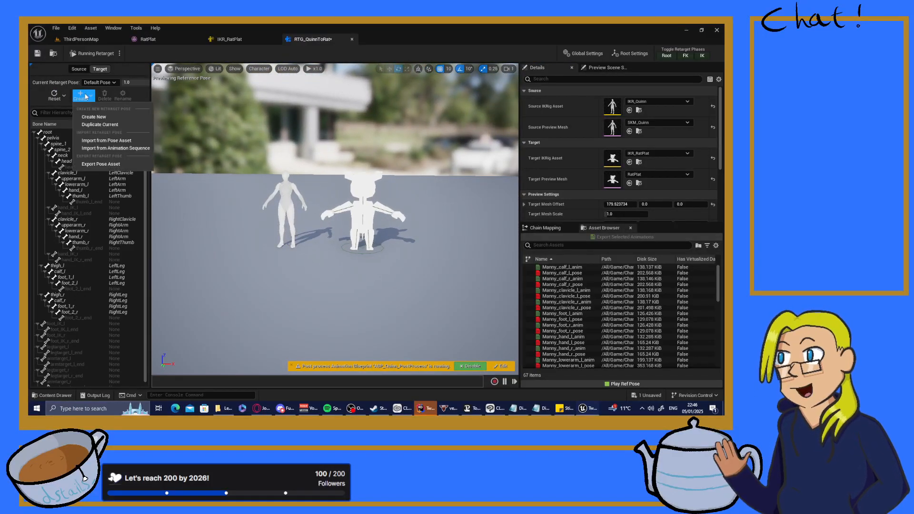
{"action": "left_click", "coordinate": [93, 119]}
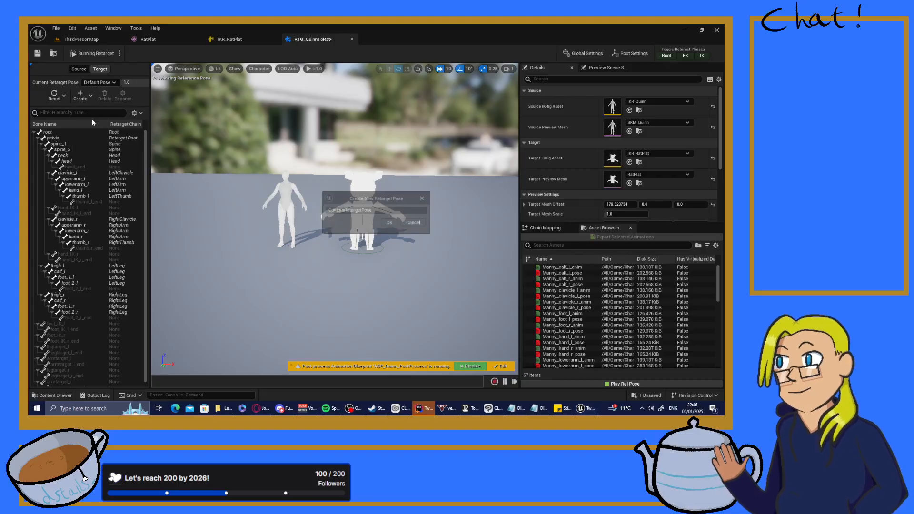
{"action": "left_click", "coordinate": [389, 223]}
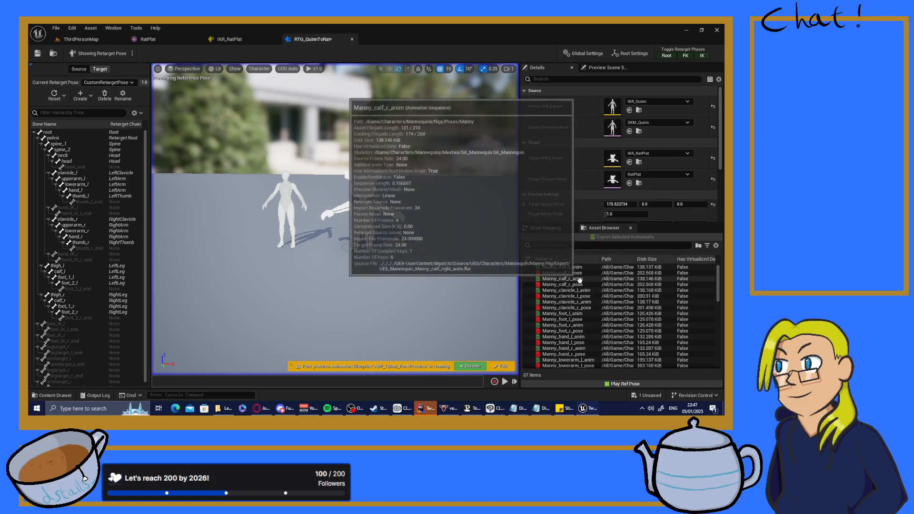
{"action": "scroll", "coordinate": [357, 225], "scroll_direction": "up", "scroll_amount": 3}
{"action": "scroll", "coordinate": [358, 226], "scroll_direction": "up", "scroll_amount": 3}
{"action": "scroll", "coordinate": [358, 225], "scroll_direction": "down", "scroll_amount": 6}
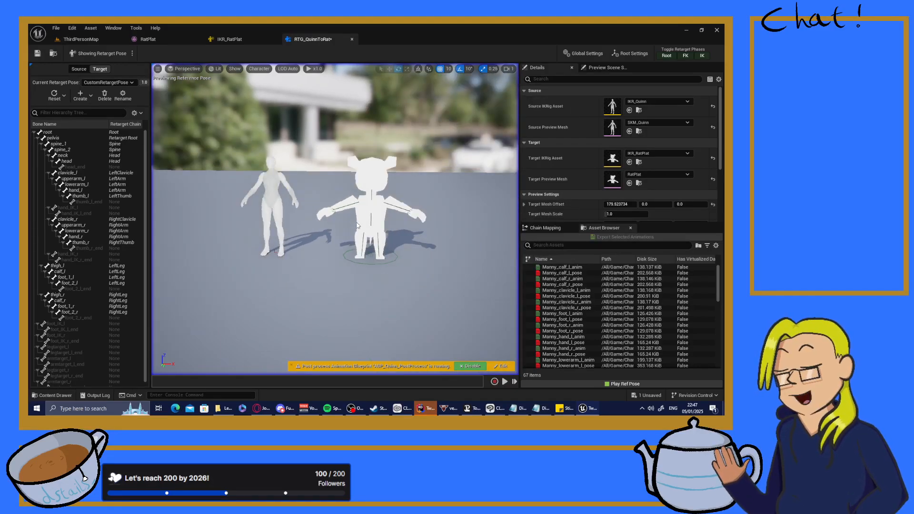
{"action": "scroll", "coordinate": [357, 225], "scroll_direction": "up", "scroll_amount": 3}
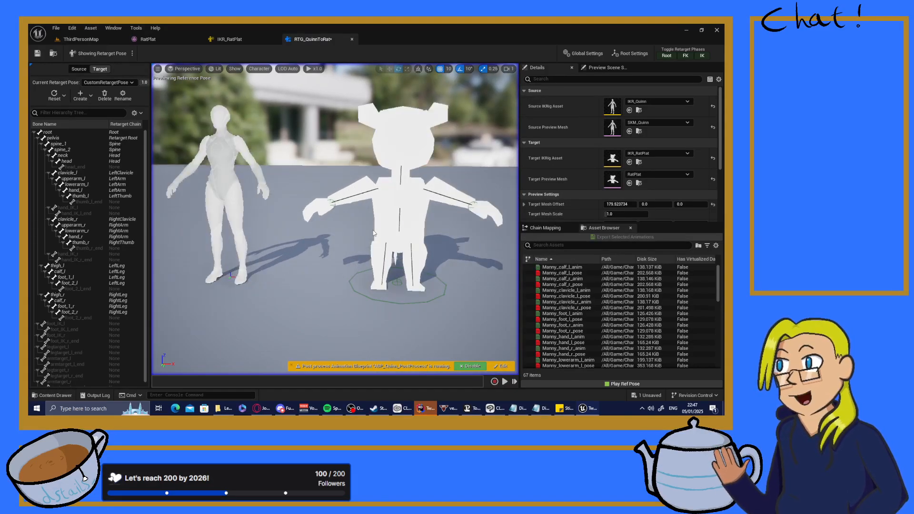
{"action": "scroll", "coordinate": [396, 246], "scroll_direction": "up", "scroll_amount": 3}
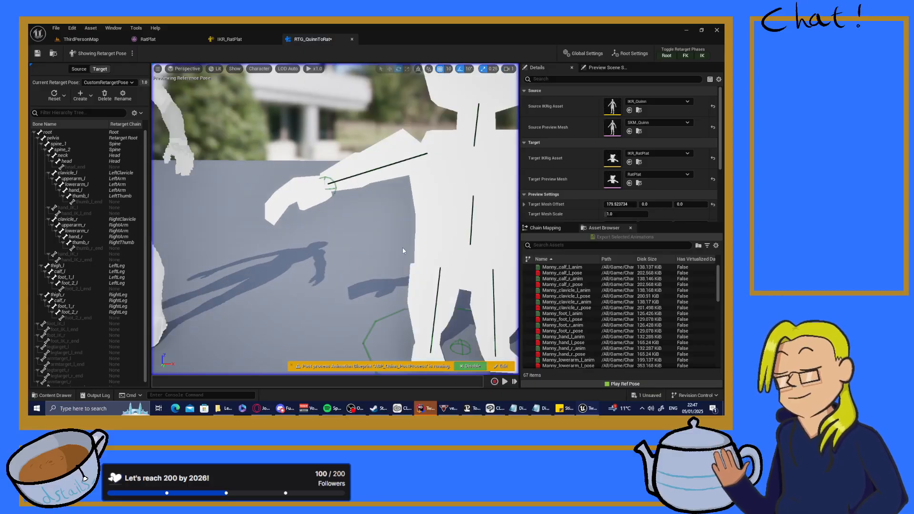
{"action": "scroll", "coordinate": [386, 258], "scroll_direction": "down", "scroll_amount": 5}
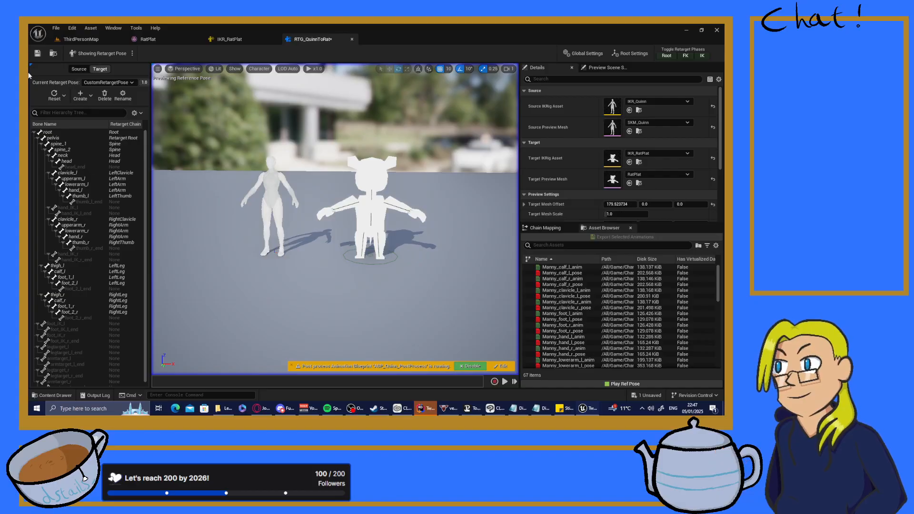
{"action": "left_click", "coordinate": [76, 71]}
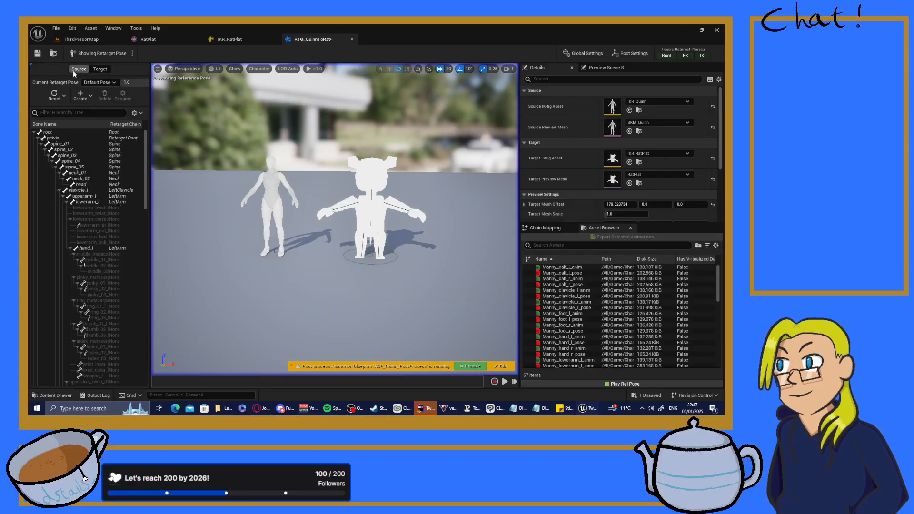
{"action": "left_click", "coordinate": [98, 69]}
- Play the MM_Idle animation and examine from several angles how the rat follows the source mannequin
{"action": "scroll", "coordinate": [599, 318], "scroll_direction": "down", "scroll_amount": 5}
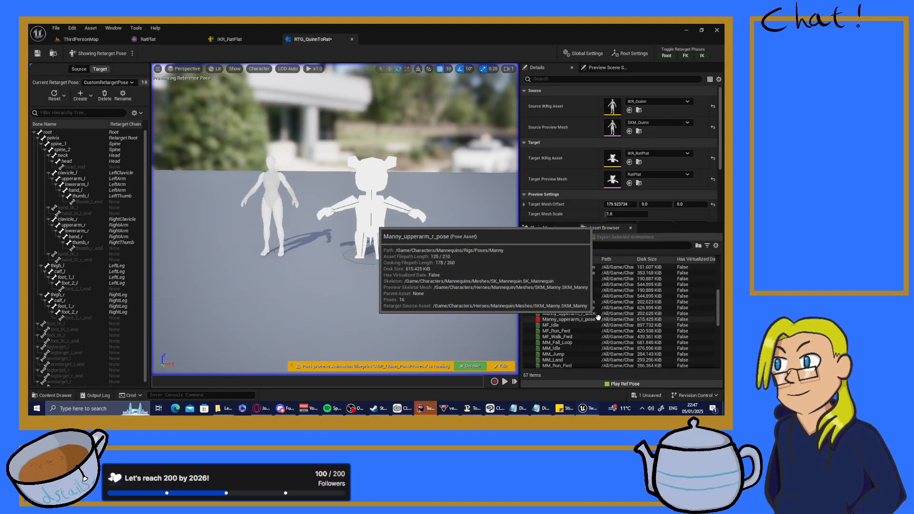
{"action": "scroll", "coordinate": [571, 324], "scroll_direction": "down", "scroll_amount": 2}
{"action": "left_click", "coordinate": [551, 326]}
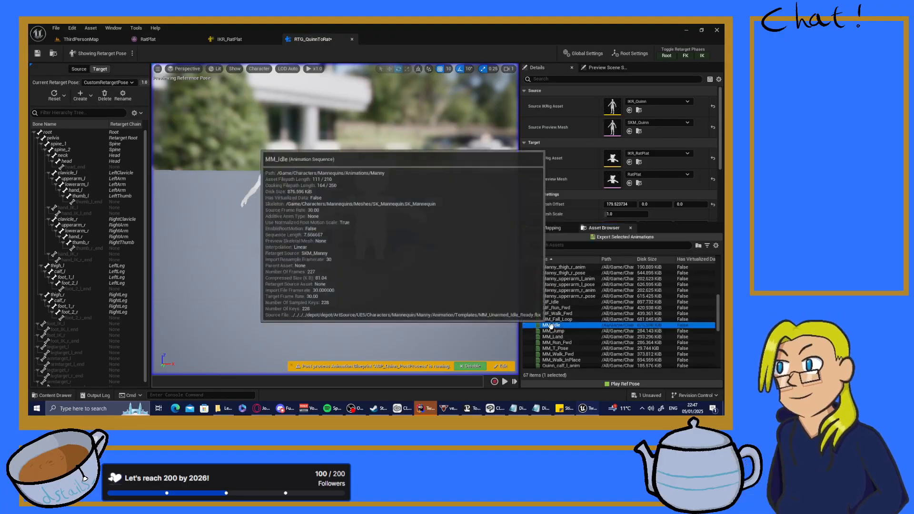
{"action": "double_click", "coordinate": [551, 325]}
{"action": "right_click_drag", "start_coordinate": [292, 262], "coordinate": [326, 270]}
{"action": "key", "text": "w"}
{"action": "key", "text": "a"}
{"action": "key", "text": "s"}
{"action": "key", "text": "d"}
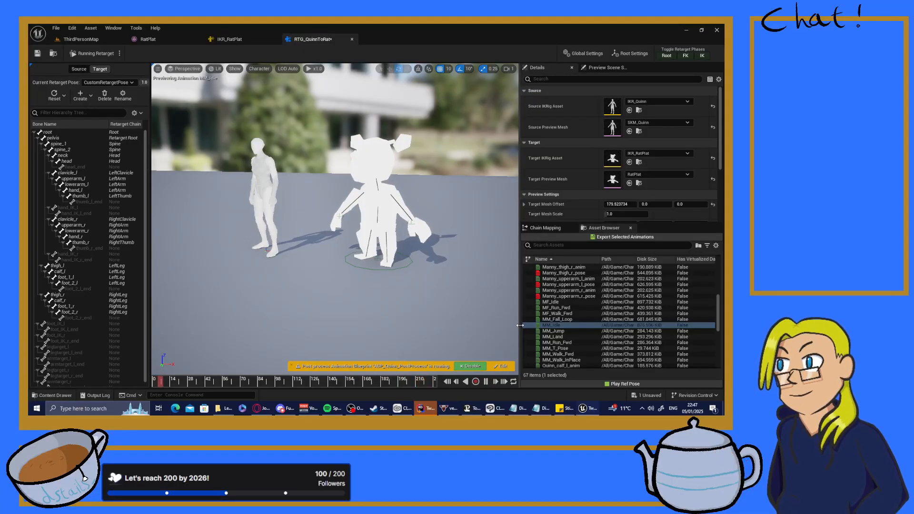
{"action": "key", "text": "d"}
{"action": "right_click_drag", "start_coordinate": [333, 219], "coordinate": [288, 212]}
{"action": "key", "text": "w"}
{"action": "key", "text": "w"}
{"action": "key", "text": "s"}
{"action": "key", "text": "s"}
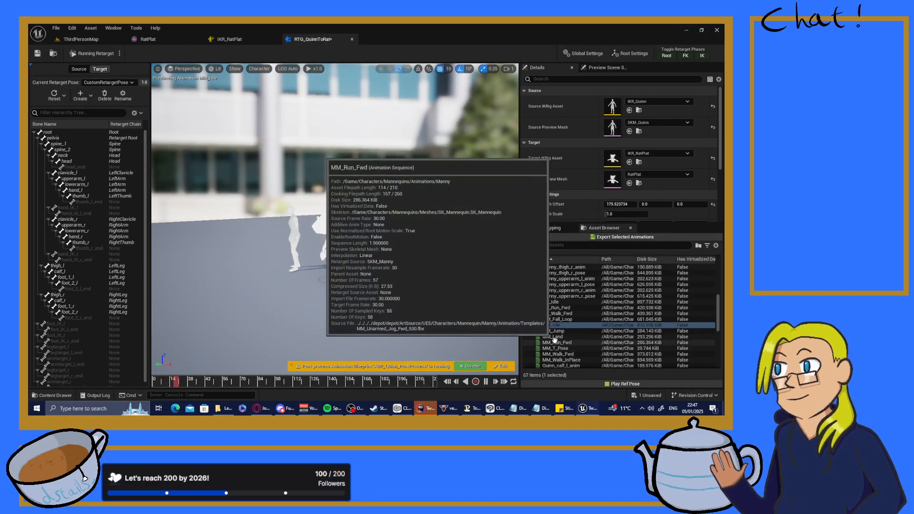
- Play the MF_Walk_Fwd animation and examine the rat's walk from the front, side and back
{"action": "scroll", "coordinate": [566, 356], "scroll_direction": "up", "scroll_amount": 1}
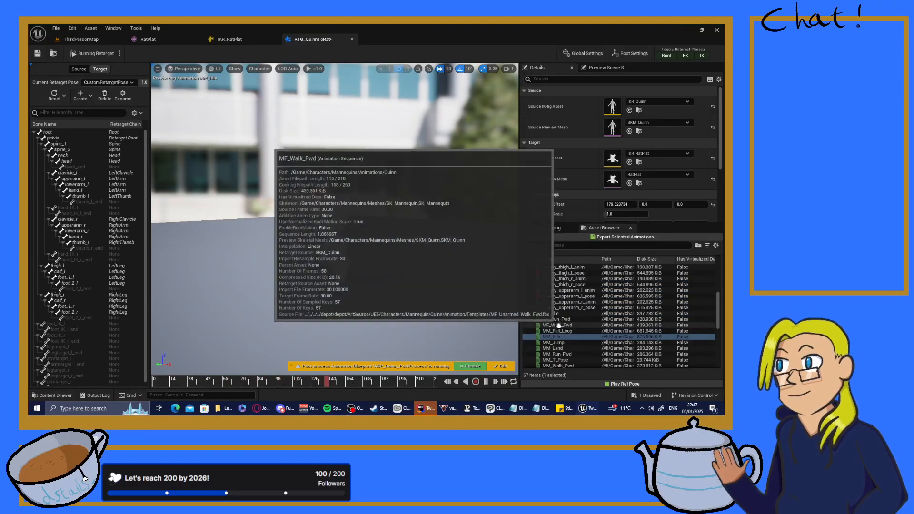
{"action": "left_click", "coordinate": [556, 326]}
{"action": "key", "text": "w"}
{"action": "key", "text": "a"}
{"action": "mouse_move", "coordinate": [385, 273]}
{"action": "right_mouse_down"}
{"action": "mouse_move", "coordinate": [469, 298]}
{"action": "mouse_move", "coordinate": [327, 276]}
{"action": "mouse_move", "coordinate": [391, 276]}
{"action": "right_mouse_up"}
{"action": "key", "text": "a"}
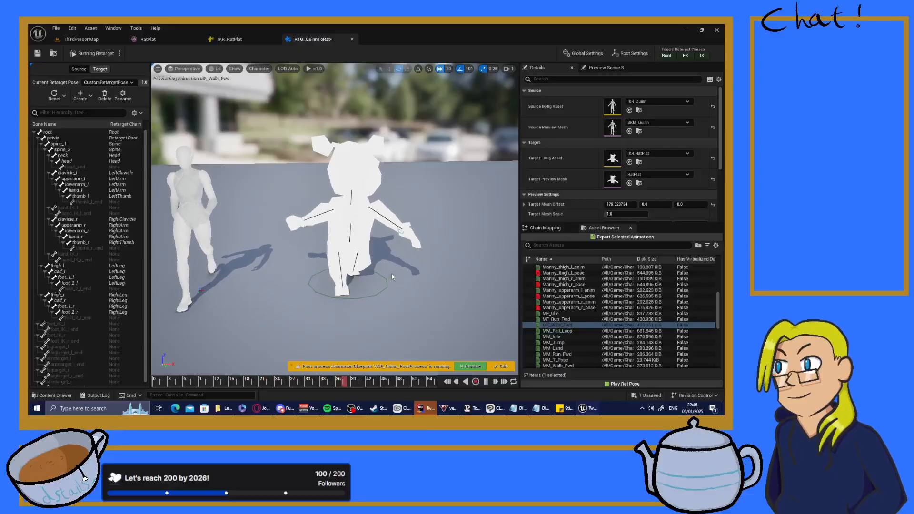
{"action": "right_click_drag", "start_coordinate": [392, 273], "coordinate": [486, 238]}
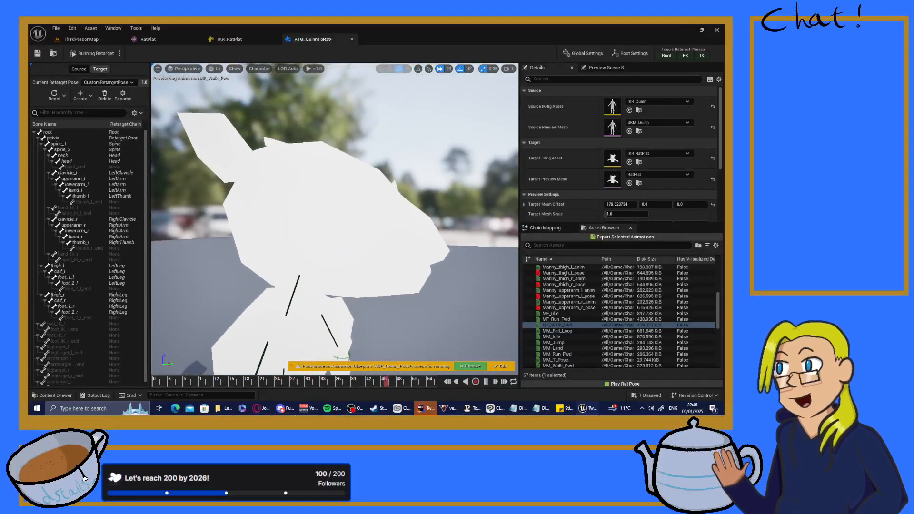
{"action": "right_click_drag", "start_coordinate": [335, 219], "coordinate": [238, 222]}
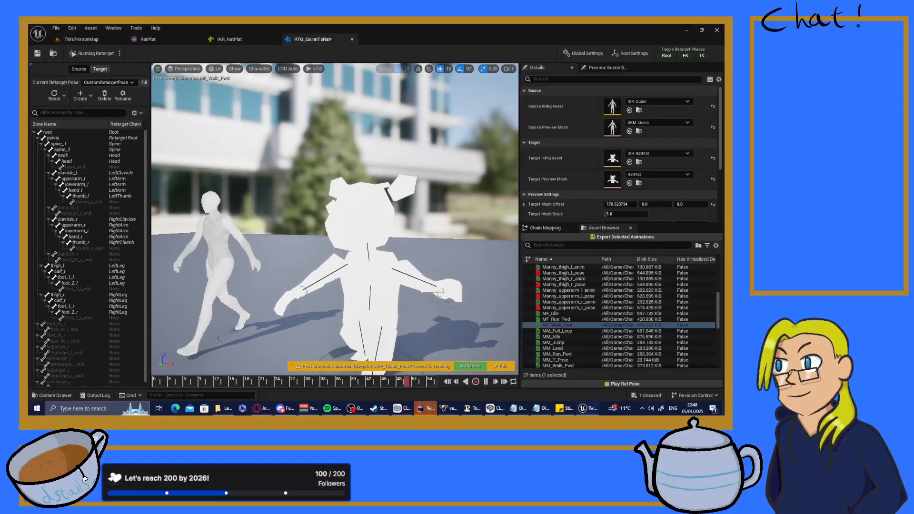
{"action": "right_click_drag", "start_coordinate": [334, 219], "coordinate": [286, 240]}
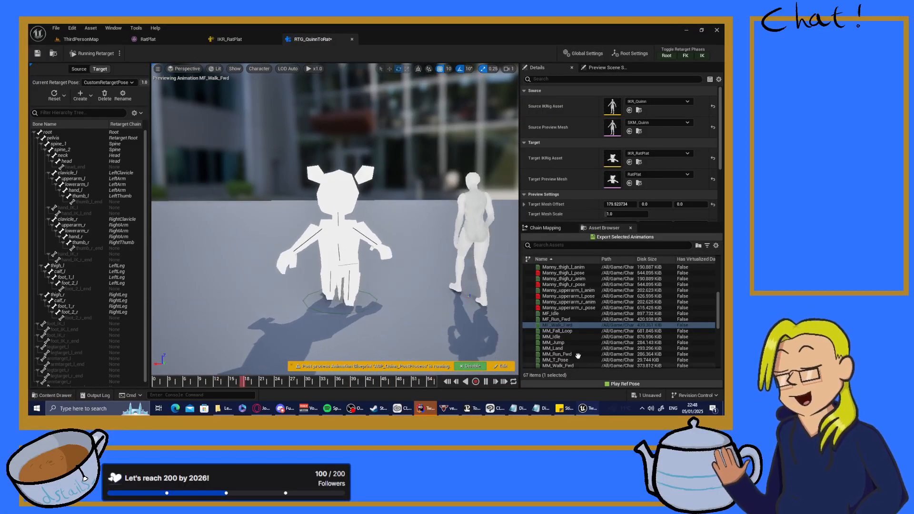
- Preview the MF_Run_Fwd animation on the rat from several angles and save the retargeter
{"action": "left_click", "coordinate": [556, 319]}
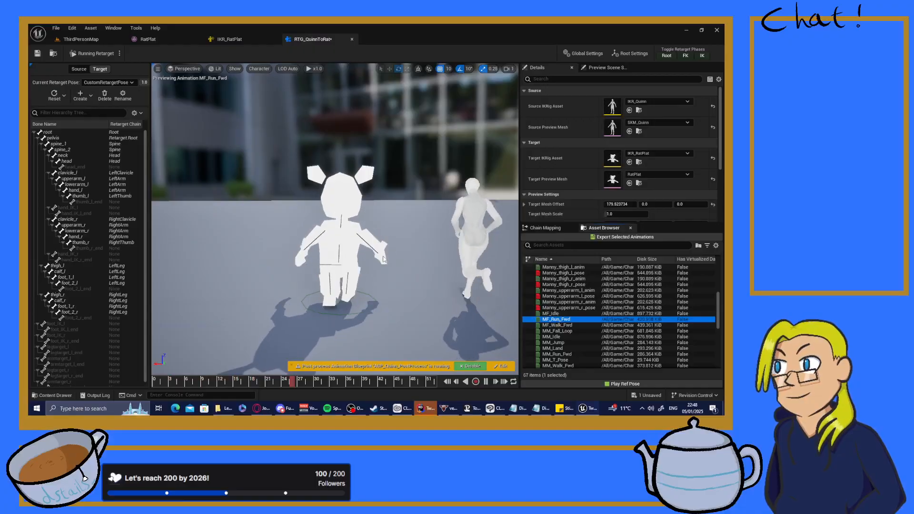
{"action": "right_click_drag", "start_coordinate": [383, 257], "coordinate": [514, 257]}
{"action": "right_click_drag", "start_coordinate": [354, 271], "coordinate": [395, 271]}
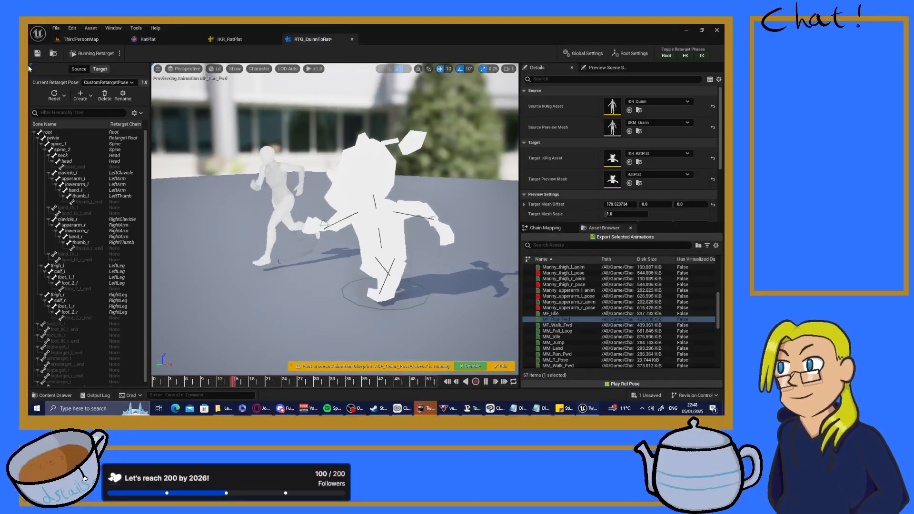
{"action": "left_click", "coordinate": [37, 53]}
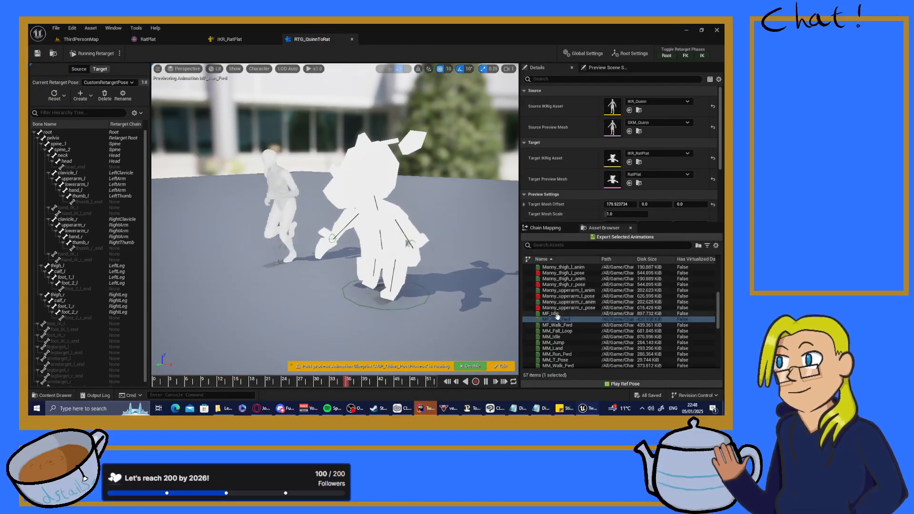
- Switch to RatPlat.blend in Blender and enter Edit Mode on the rat's Cube mesh
{"action": "key", "text": "alt+Tab"}
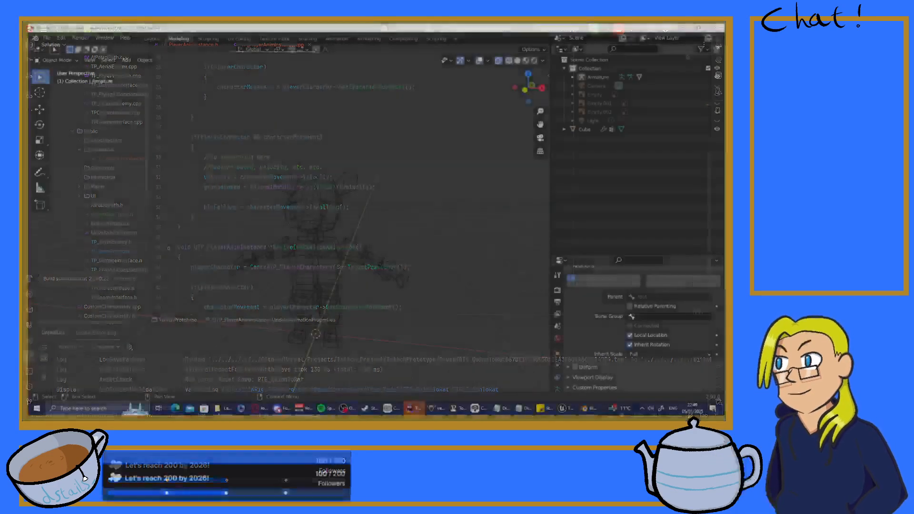
{"action": "mouse_move", "coordinate": [217, 188]}
{"action": "middle_mouse_down"}
{"action": "mouse_move", "coordinate": [320, 181]}
{"action": "mouse_move", "coordinate": [224, 215]}
{"action": "mouse_move", "coordinate": [268, 187]}
{"action": "mouse_move", "coordinate": [218, 191]}
{"action": "middle_mouse_up"}
{"action": "scroll", "coordinate": [220, 191], "scroll_direction": "up", "scroll_amount": 3}
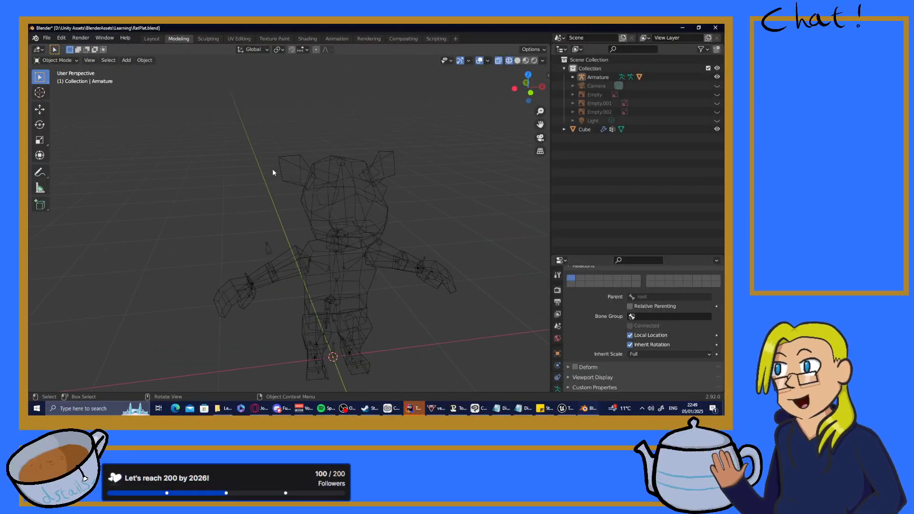
{"action": "middle_click_drag", "start_coordinate": [271, 172], "coordinate": [330, 170]}
{"action": "left_click", "coordinate": [289, 166]}
{"action": "left_click", "coordinate": [56, 60]}
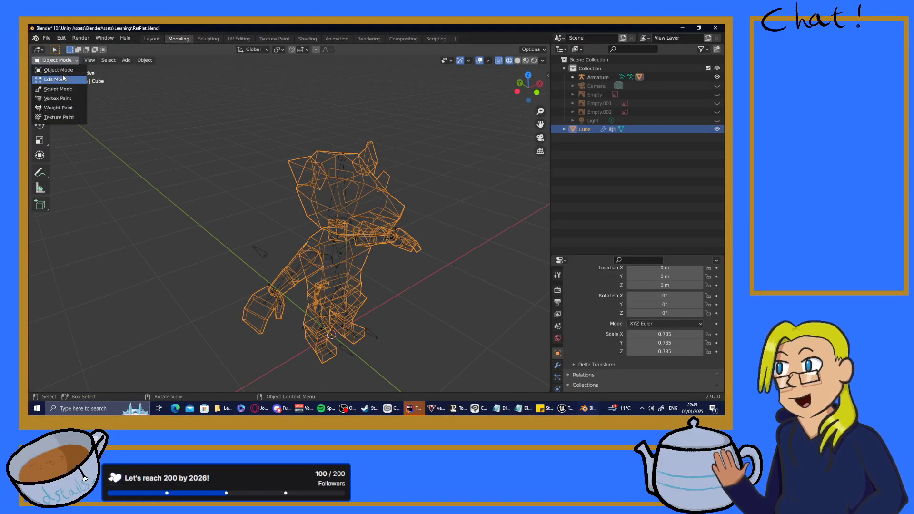
{"action": "left_click", "coordinate": [67, 79]}
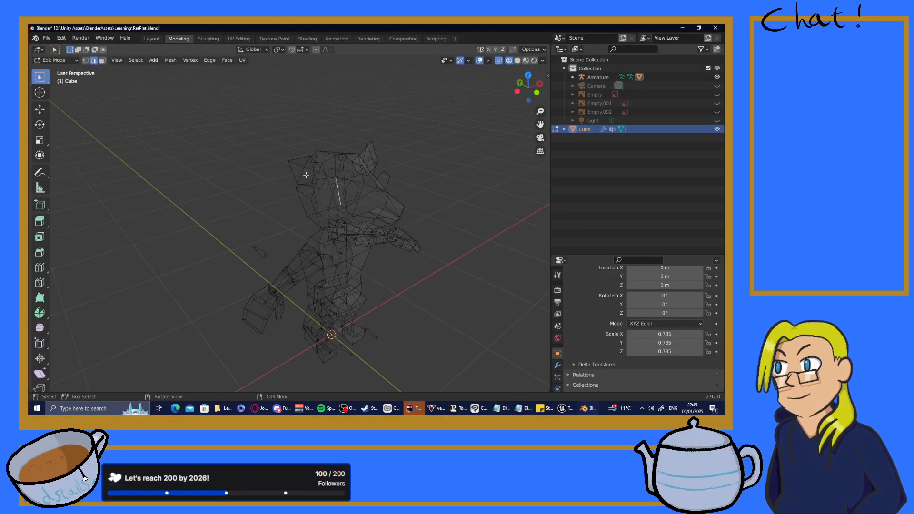
{"action": "middle_click_drag", "start_coordinate": [307, 176], "coordinate": [492, 155]}
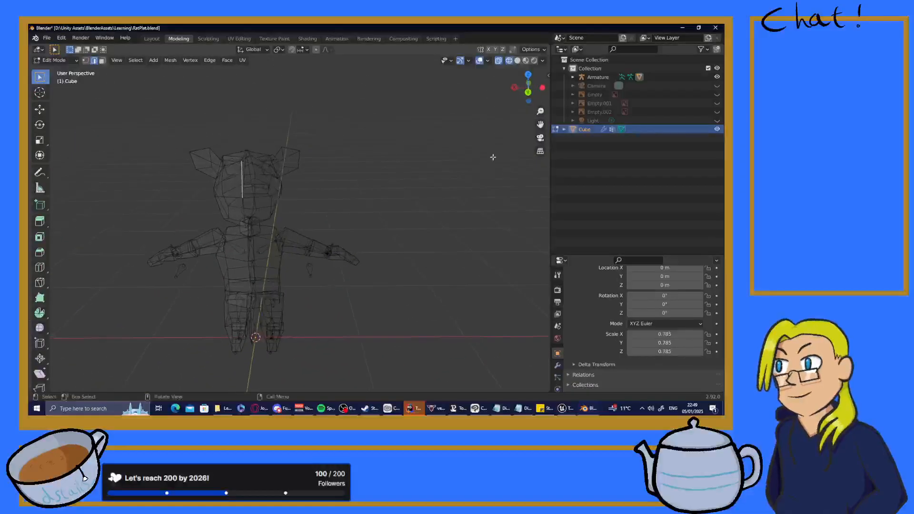
- Expand the Cube object's hierarchy and examine its modifiers and vertex groups
{"action": "left_click", "coordinate": [564, 129]}
{"action": "left_click", "coordinate": [589, 138]}
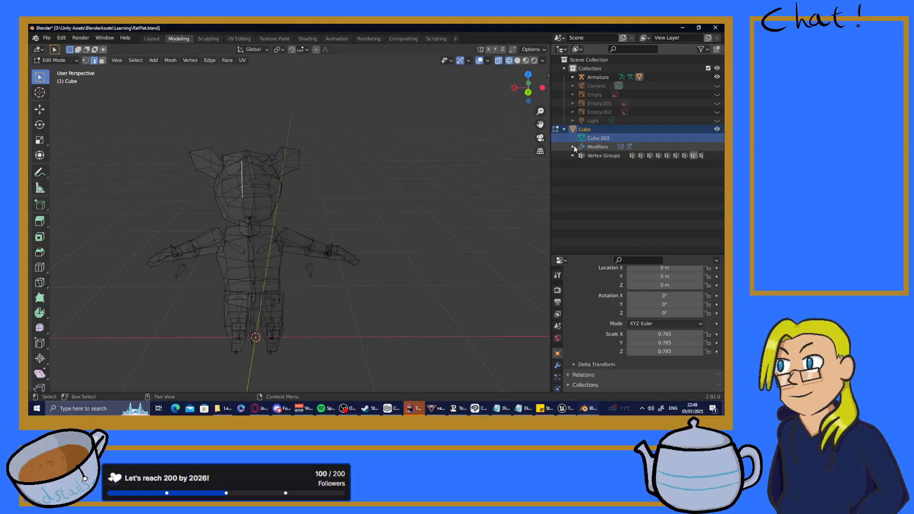
{"action": "left_click", "coordinate": [573, 146]}
{"action": "left_click", "coordinate": [573, 147]}
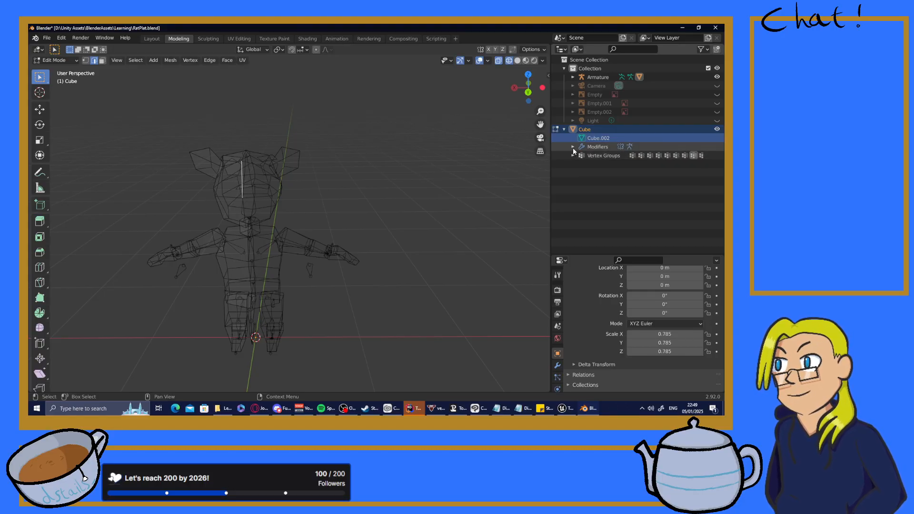
{"action": "left_click", "coordinate": [572, 147]}
{"action": "left_click", "coordinate": [601, 157]}
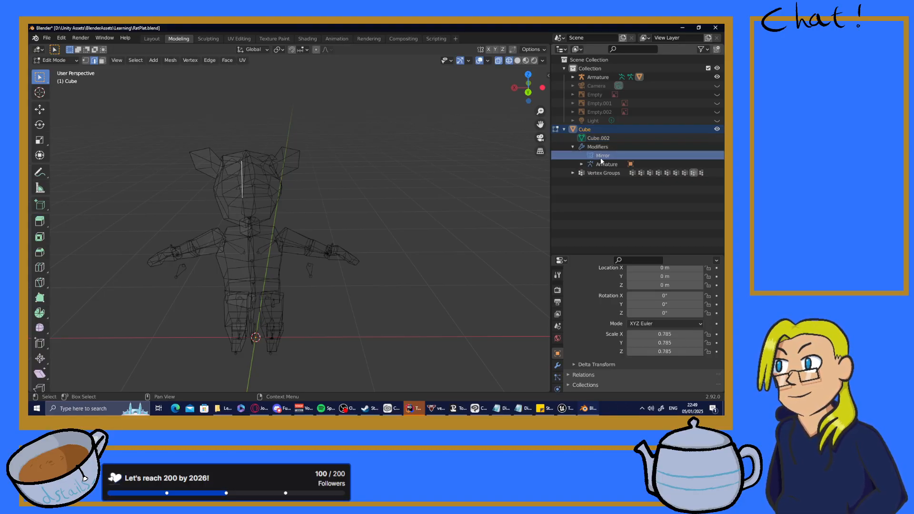
{"action": "left_click", "coordinate": [572, 173]}
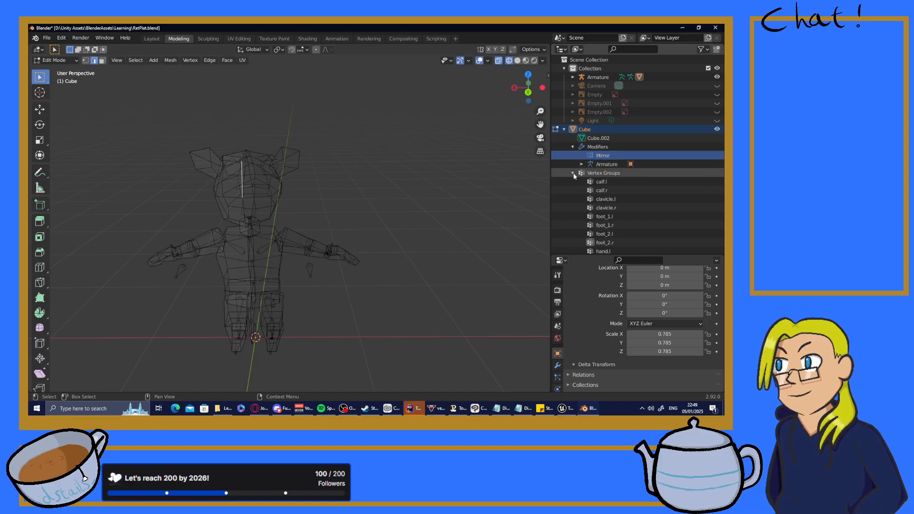
{"action": "scroll", "coordinate": [595, 195], "scroll_direction": "down", "scroll_amount": 6}
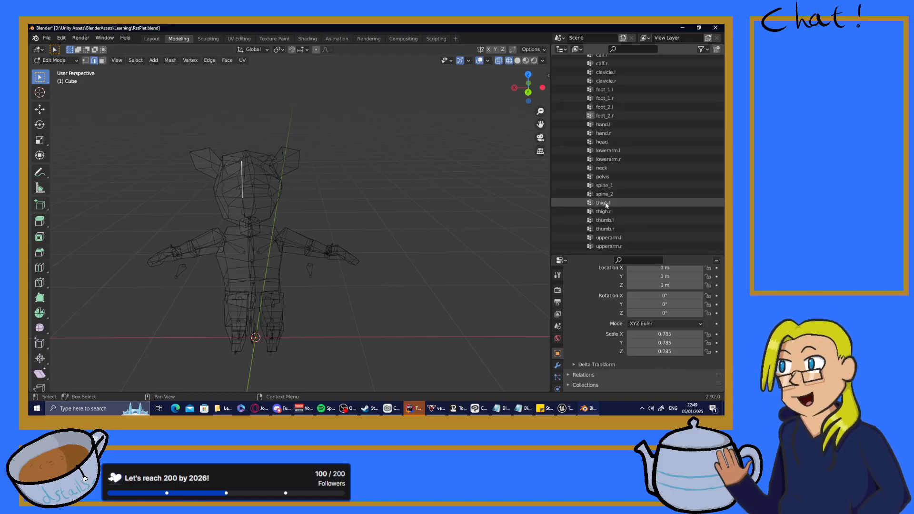
{"action": "scroll", "coordinate": [603, 202], "scroll_direction": "up", "scroll_amount": 6}
- Select the face on one of the rat's ears and extrude it inward towards the head
{"action": "middle_click_drag", "start_coordinate": [355, 189], "coordinate": [379, 182]}
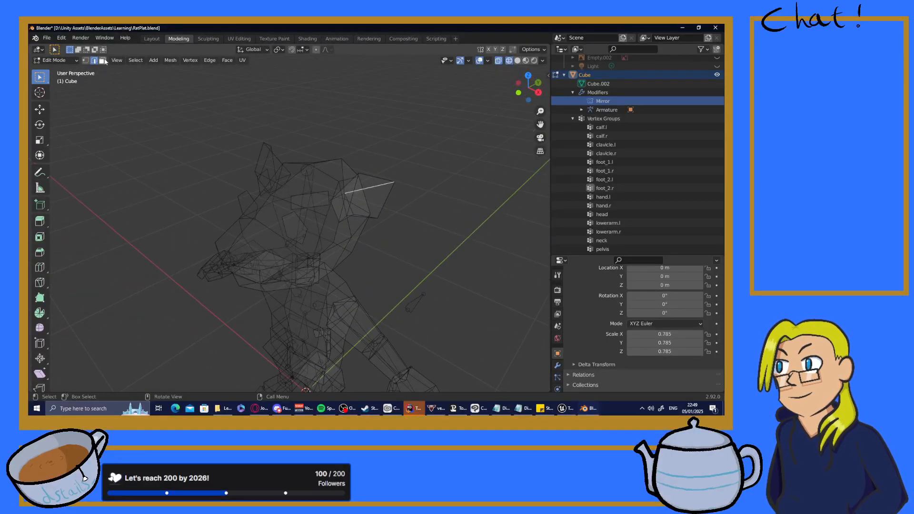
{"action": "left_click", "coordinate": [364, 205]}
{"action": "middle_click_drag", "start_coordinate": [364, 204], "coordinate": [417, 191]}
{"action": "key", "text": "e"}
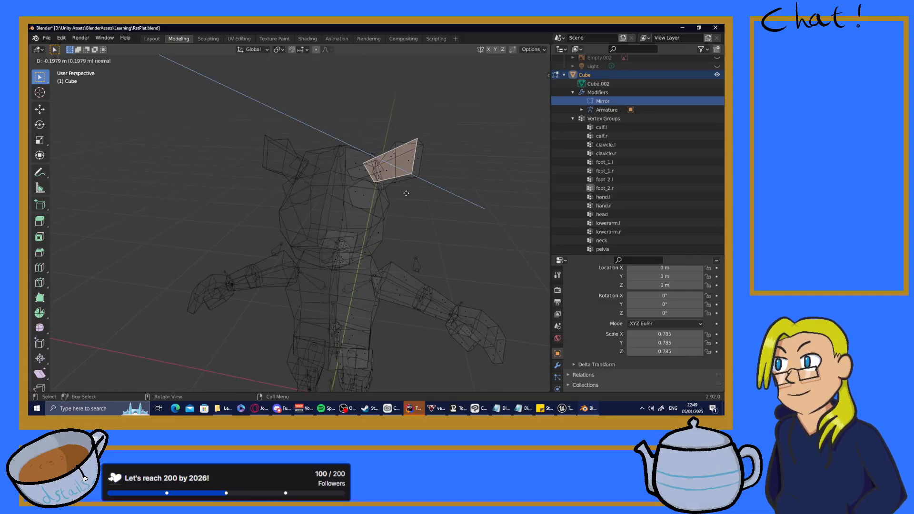
{"action": "left_click", "coordinate": [302, 177]}
{"action": "middle_click_drag", "start_coordinate": [302, 176], "coordinate": [333, 197]}
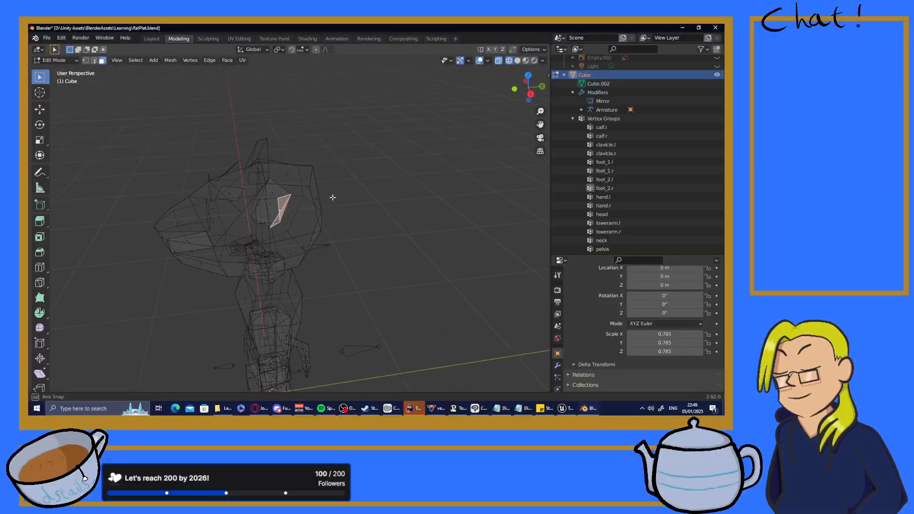
- Clear the face selection and show the Cube.002 mesh data's properties
{"action": "left_click", "coordinate": [598, 83]}
{"action": "left_click", "coordinate": [454, 157]}
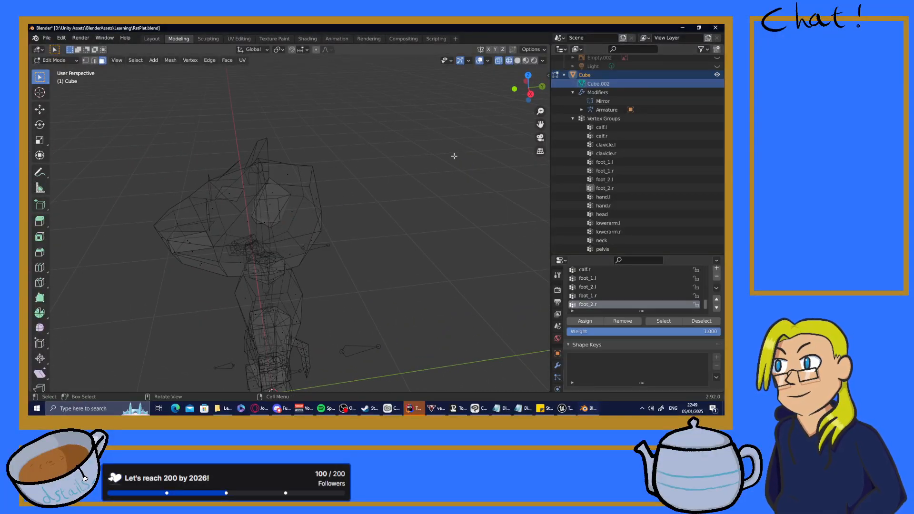
{"action": "middle_click_drag", "start_coordinate": [287, 200], "coordinate": [329, 176]}
{"action": "double_click", "coordinate": [598, 83]}
{"action": "scroll", "coordinate": [599, 85], "scroll_direction": "up", "scroll_amount": 3}
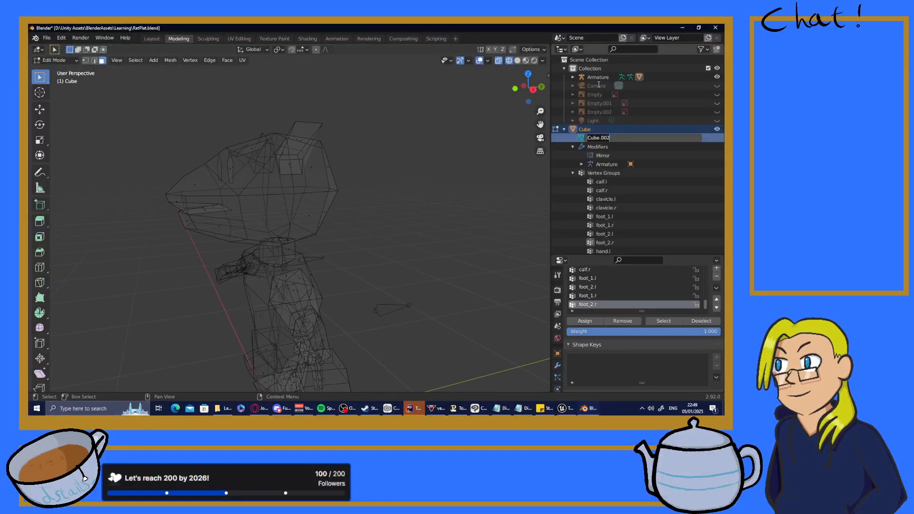
{"action": "left_click", "coordinate": [573, 137]}
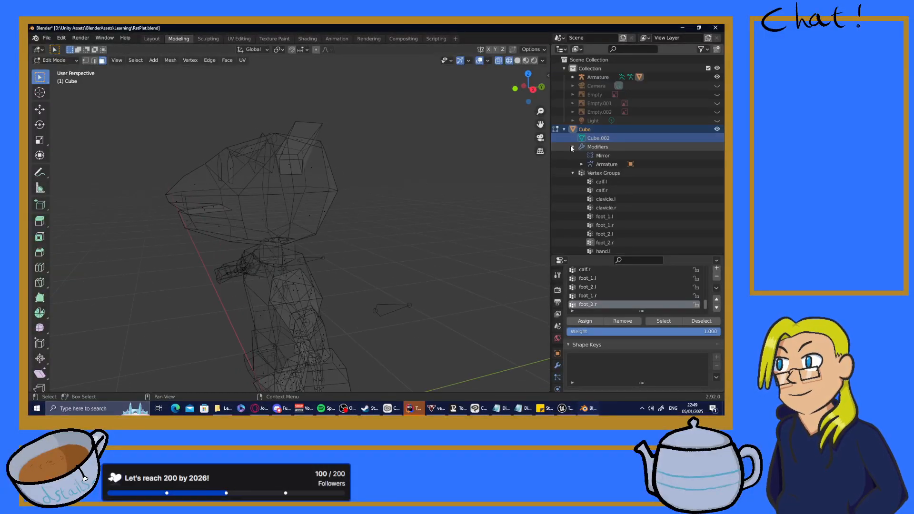
- Collapse the Modifiers and Vertex Groups entries under the Cube object
{"action": "left_click", "coordinate": [573, 147]}
{"action": "scroll", "coordinate": [595, 185], "scroll_direction": "down", "scroll_amount": 6}
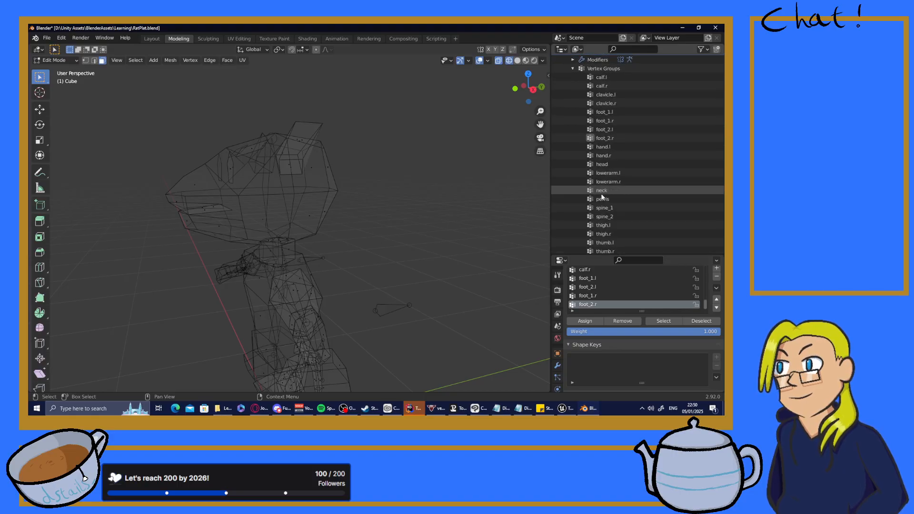
{"action": "scroll", "coordinate": [601, 195], "scroll_direction": "up", "scroll_amount": 6}
{"action": "left_click", "coordinate": [573, 156]}
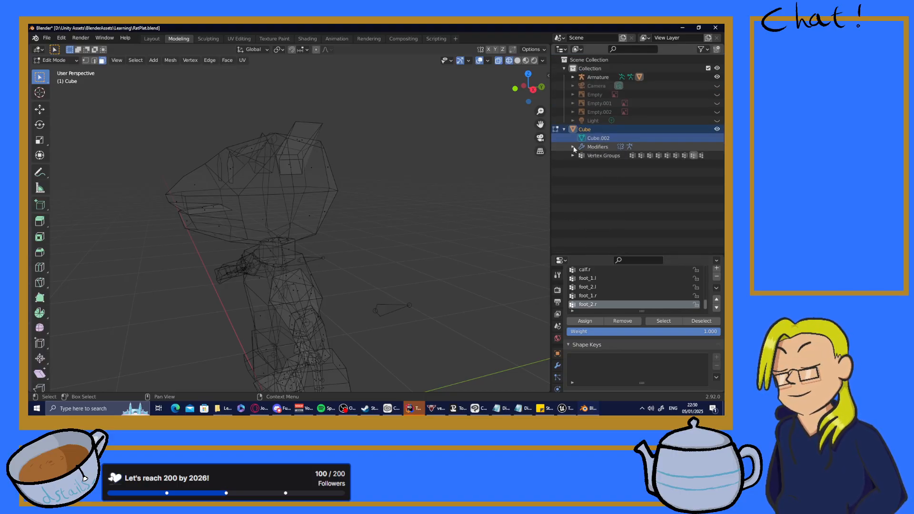
{"action": "left_click", "coordinate": [573, 146]}
{"action": "left_click", "coordinate": [573, 147]}
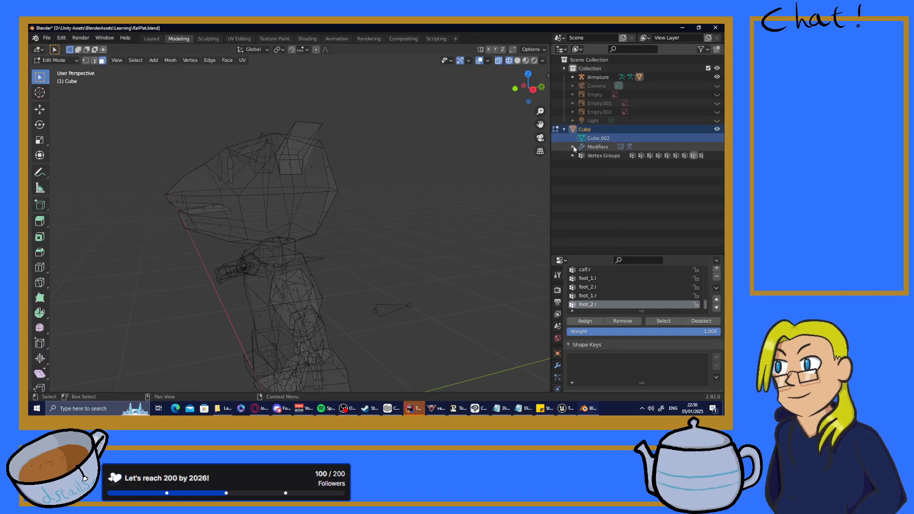
{"action": "middle_click_drag", "start_coordinate": [398, 196], "coordinate": [470, 216]}
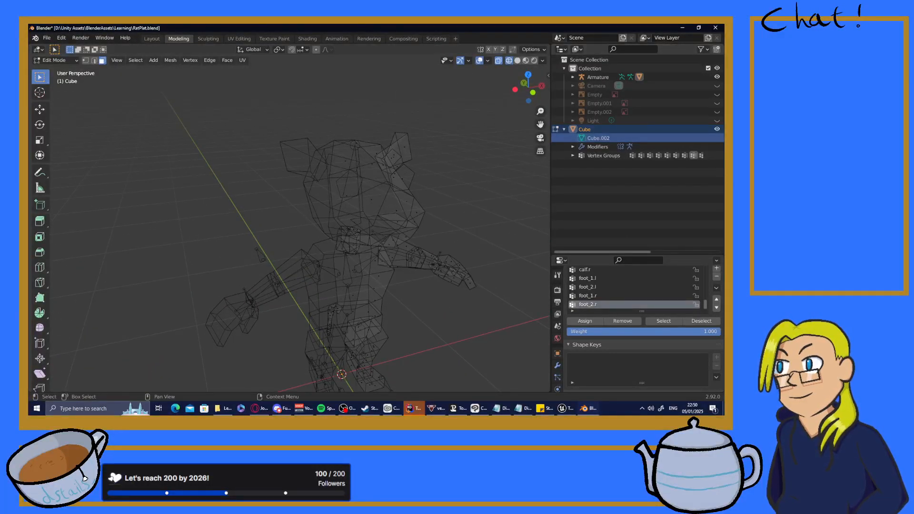
{"action": "left_click", "coordinate": [242, 408]}
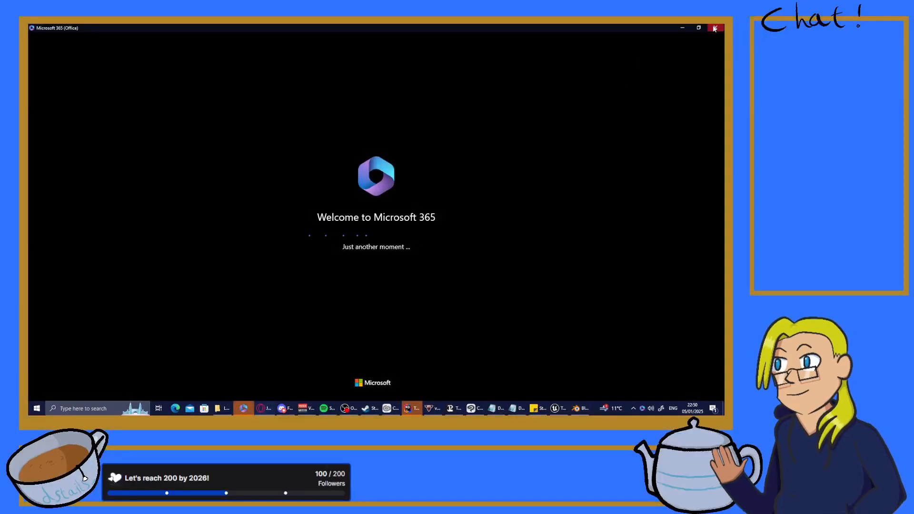
{"action": "left_click", "coordinate": [715, 28]}
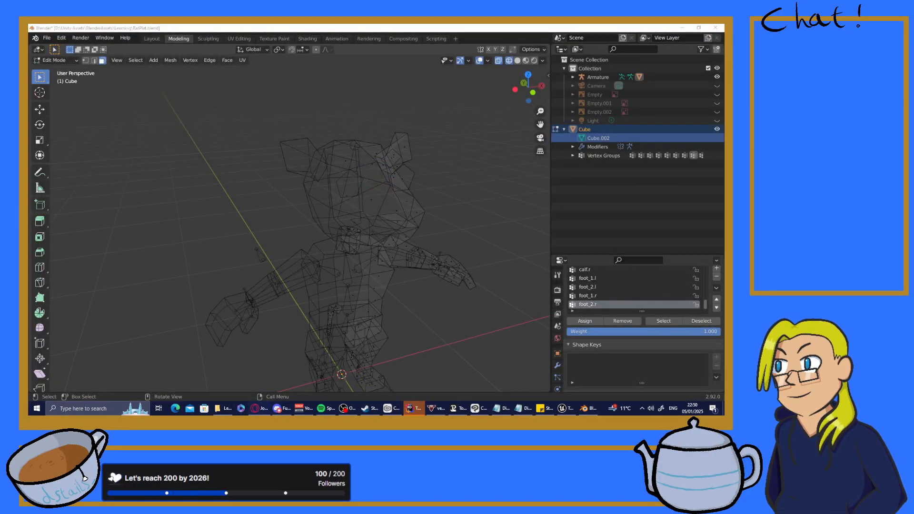
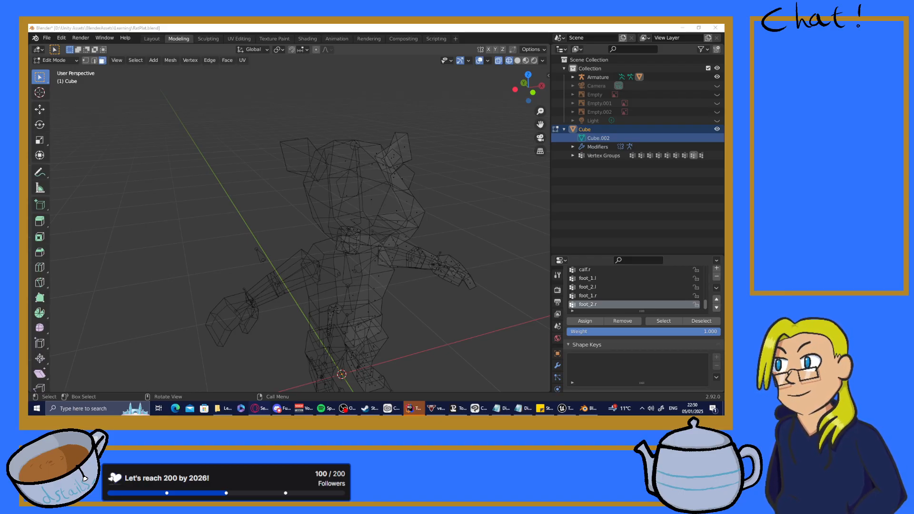
{"action": "right_click", "coordinate": [355, 196]}
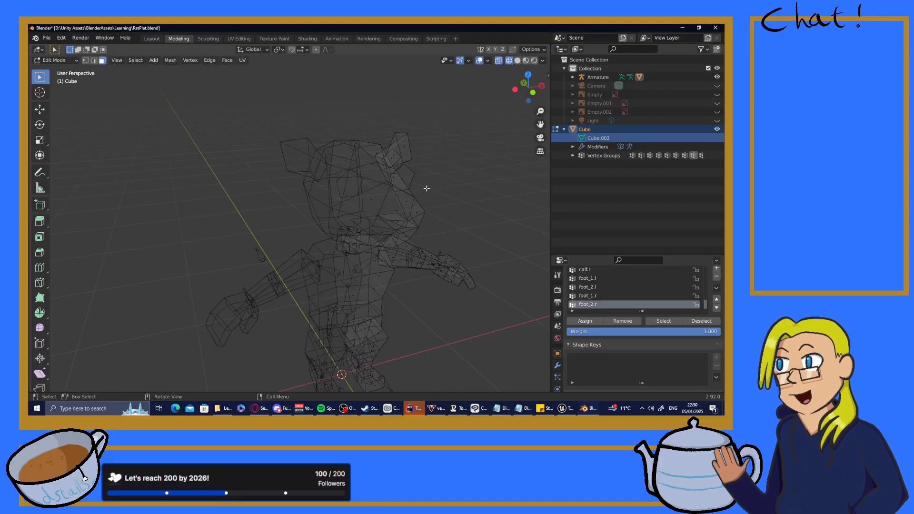
{"action": "middle_click_drag", "start_coordinate": [424, 187], "coordinate": [372, 183]}
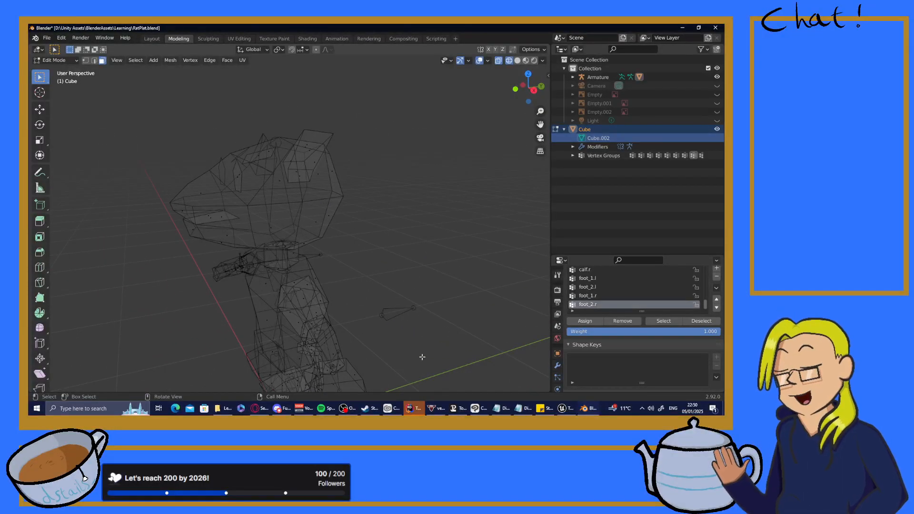
{"action": "left_click", "coordinate": [351, 409]}
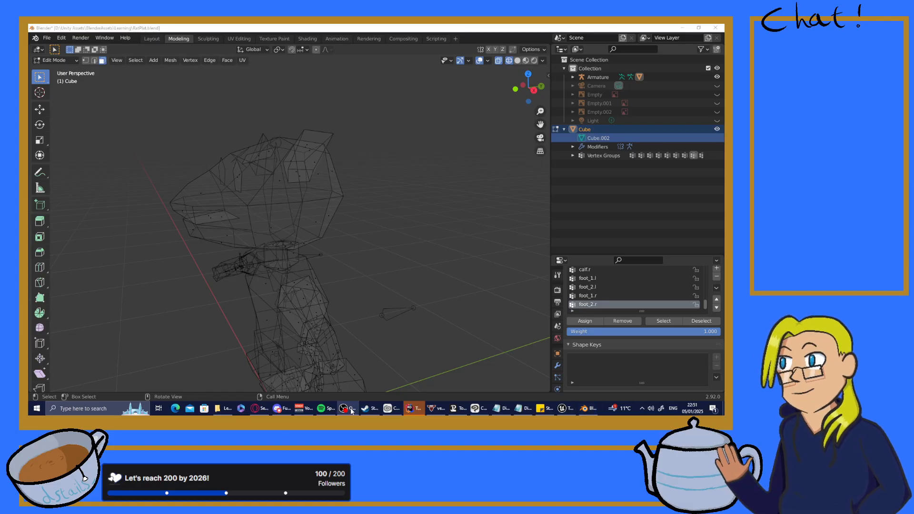
{"action": "middle_click_drag", "start_coordinate": [309, 200], "coordinate": [382, 194]}
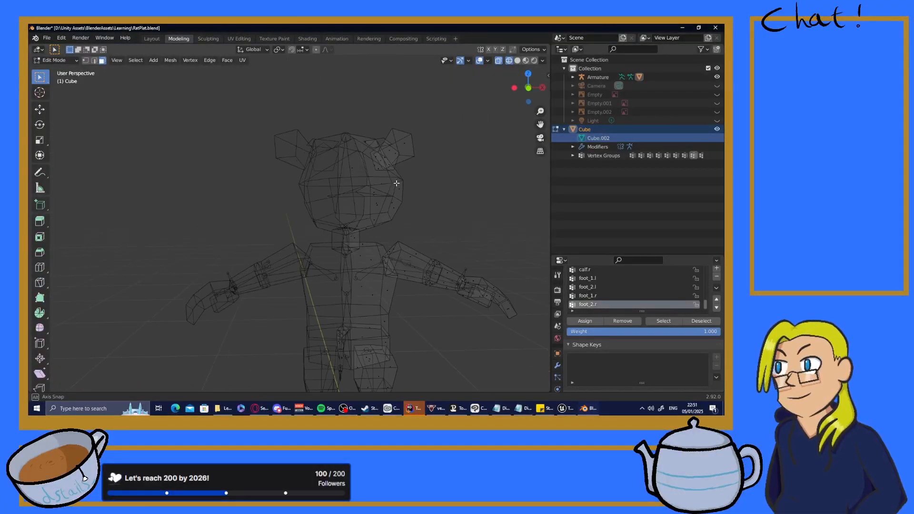
{"action": "middle_click_drag", "start_coordinate": [388, 203], "coordinate": [370, 208]}
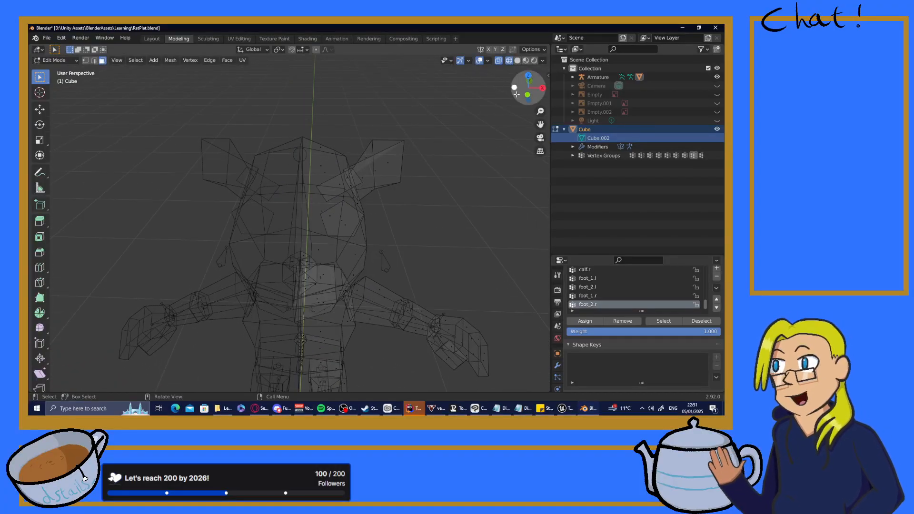
- Expand the Armature's hierarchy to its root bone and look through the mesh's vertex group list from pelvis to foot_2.r
{"action": "left_click", "coordinate": [573, 77]}
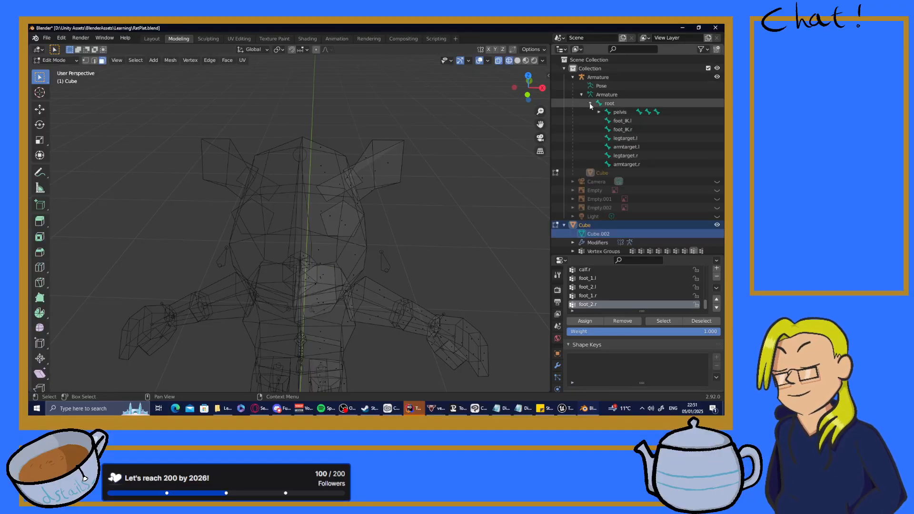
{"action": "left_click", "coordinate": [590, 103]}
{"action": "mouse_move", "coordinate": [374, 178]}
{"action": "middle_mouse_down"}
{"action": "mouse_move", "coordinate": [290, 170]}
{"action": "mouse_move", "coordinate": [379, 171]}
{"action": "mouse_move", "coordinate": [362, 169]}
{"action": "middle_mouse_up"}
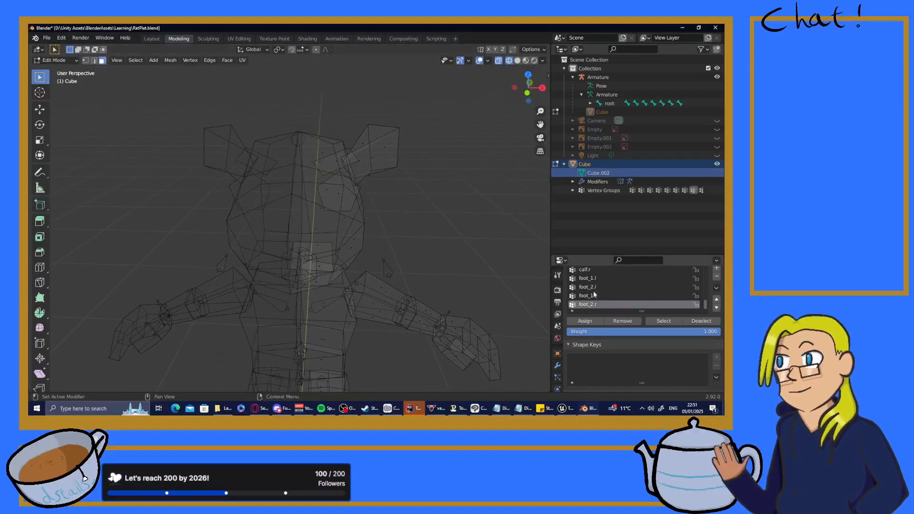
{"action": "scroll", "coordinate": [610, 295], "scroll_direction": "up", "scroll_amount": 10}
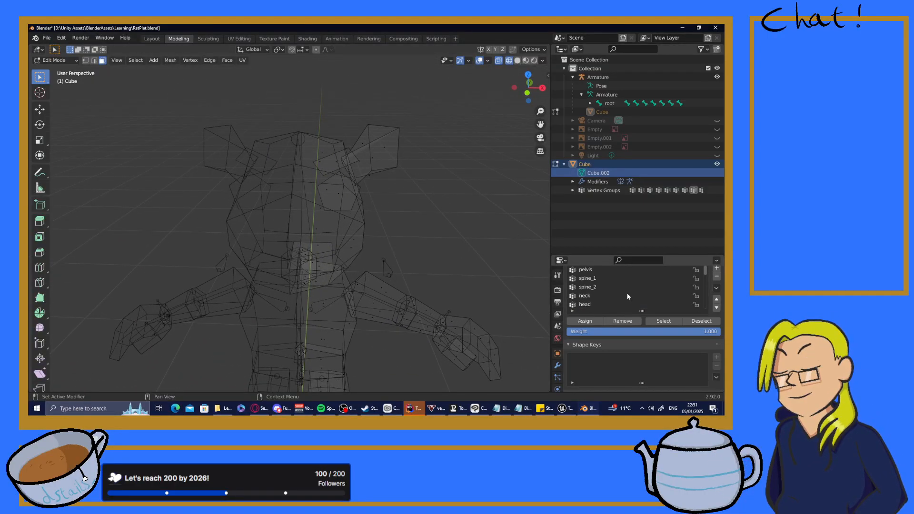
{"action": "scroll", "coordinate": [624, 288], "scroll_direction": "down", "scroll_amount": 10}
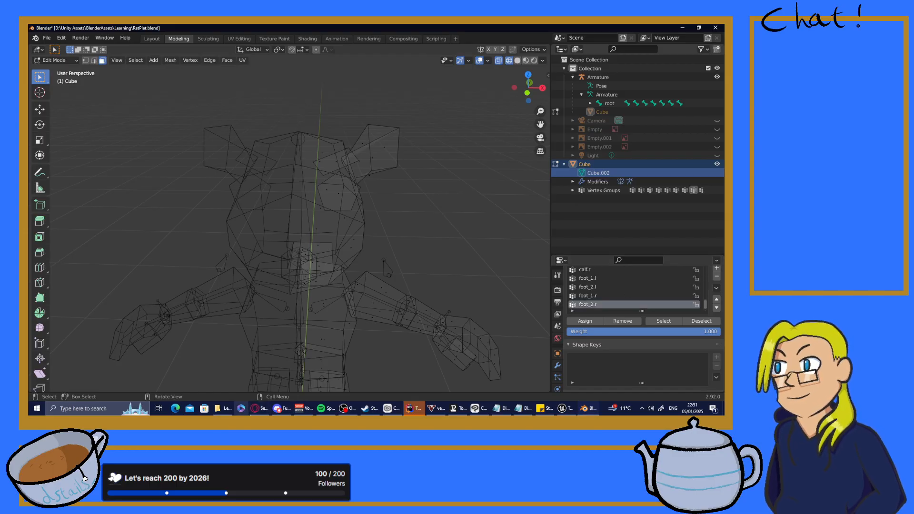
- Select the Armature object and try to add a new element to it
{"action": "left_click", "coordinate": [258, 408]}
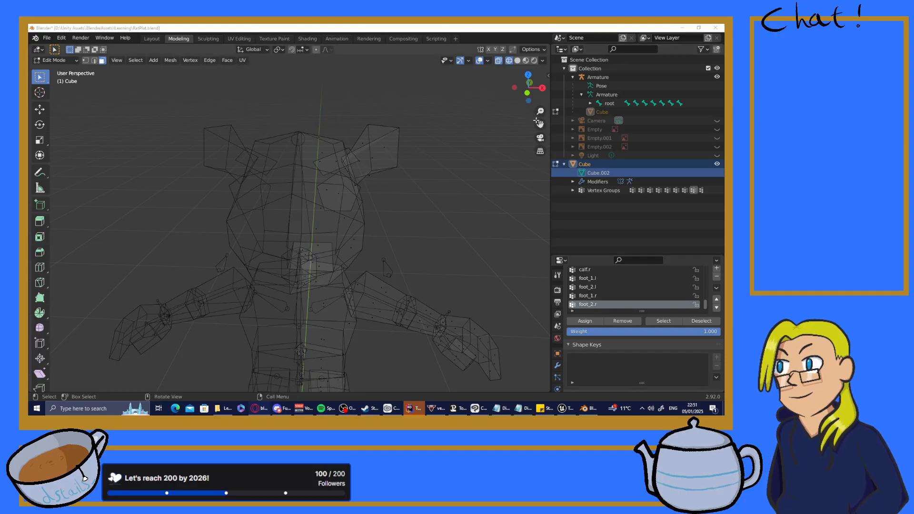
{"action": "left_click", "coordinate": [600, 76]}
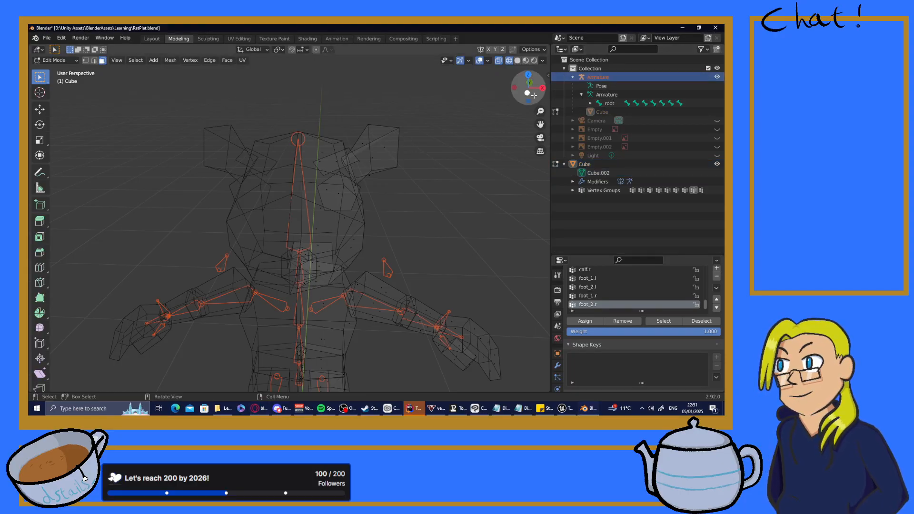
{"action": "key", "text": "shift+a"}
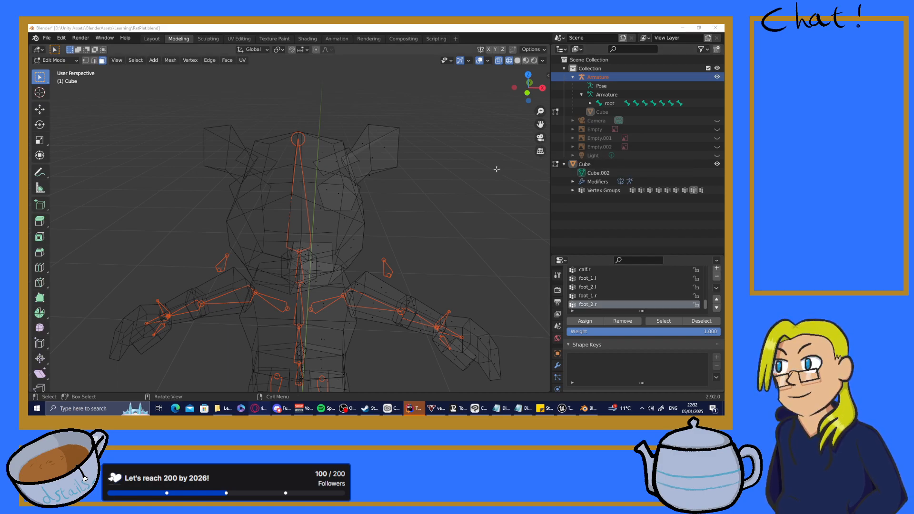
{"action": "left_click", "coordinate": [486, 202]}
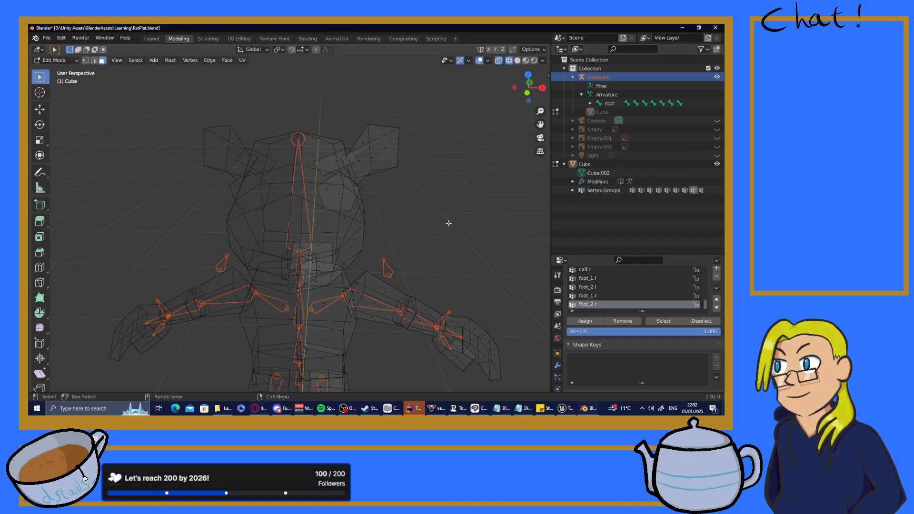
{"action": "key", "text": "shift+a"}
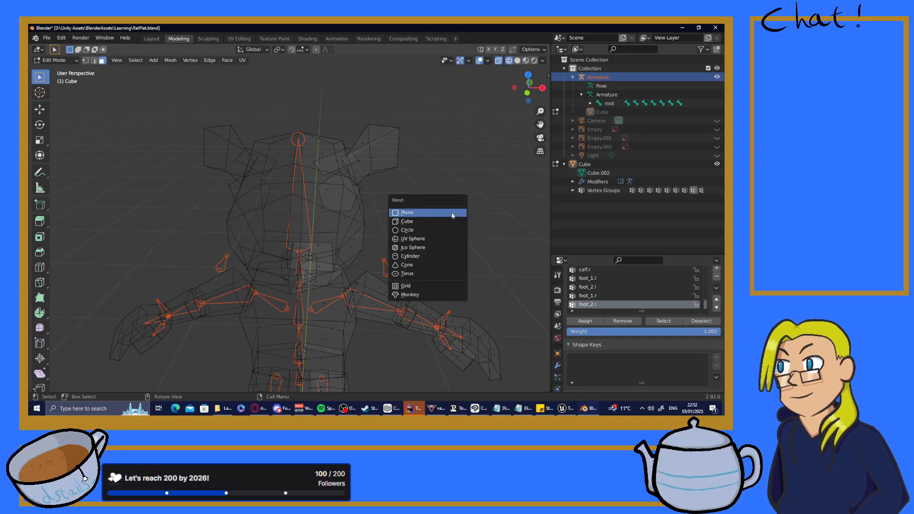
{"action": "right_click", "coordinate": [458, 184]}
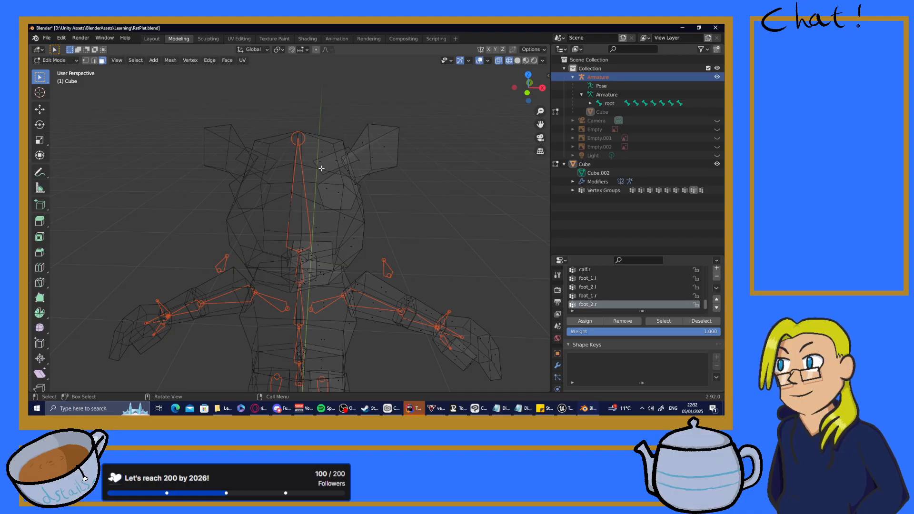
- Clear the mesh selection and try to select the armature's bones around the rat's shoulder and upper arm
{"action": "scroll", "coordinate": [133, 188], "scroll_direction": "down", "scroll_amount": 7}
{"action": "scroll", "coordinate": [162, 190], "scroll_direction": "up", "scroll_amount": 4}
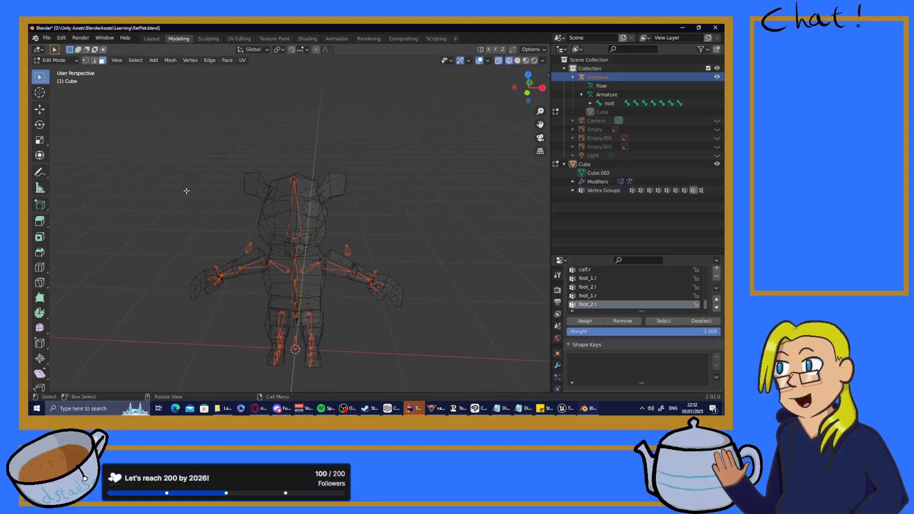
{"action": "key", "text": "a"}
{"action": "key", "text": "alt+a"}
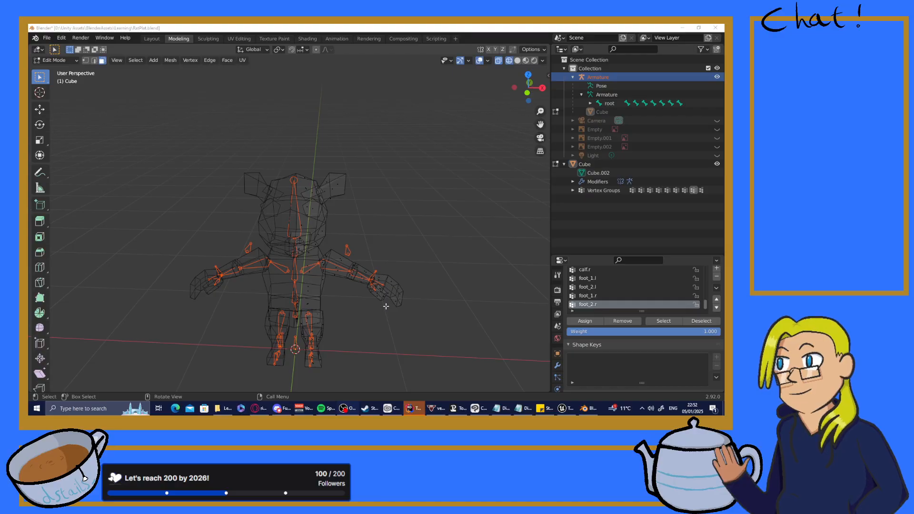
{"action": "scroll", "coordinate": [384, 307], "scroll_direction": "up", "scroll_amount": 2}
{"action": "left_click", "coordinate": [333, 273]}
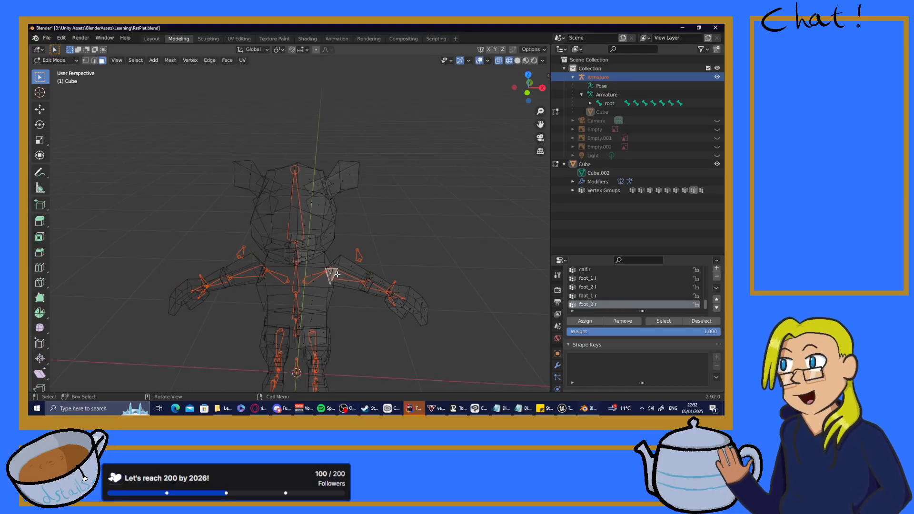
{"action": "left_click", "coordinate": [359, 255]}
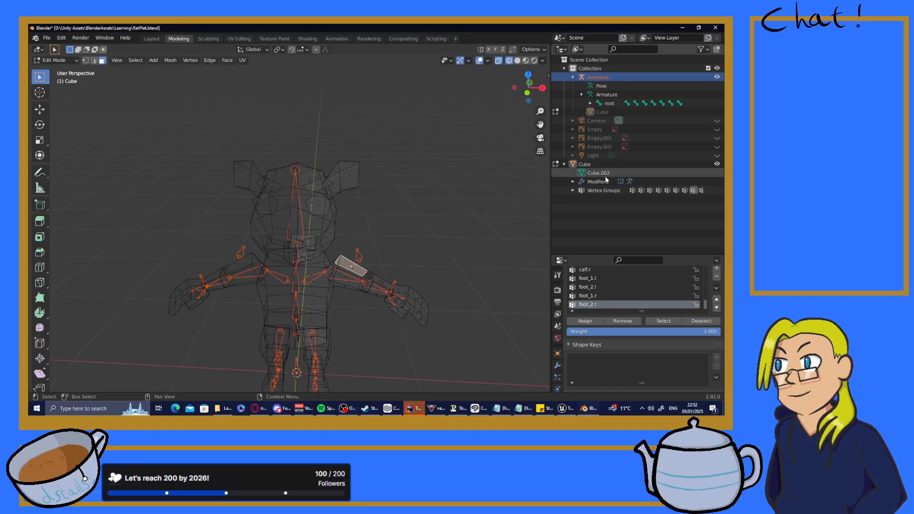
- Select the Armature's data entry and try to add a bone while the Cube mesh is still being edited
{"action": "left_click", "coordinate": [621, 137]}
{"action": "left_click", "coordinate": [604, 89]}
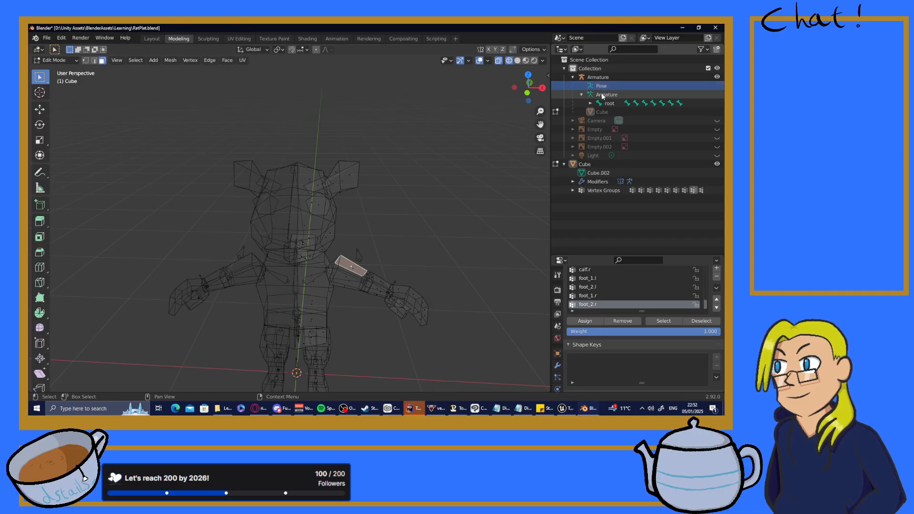
{"action": "left_click", "coordinate": [603, 100]}
{"action": "left_click", "coordinate": [606, 97]}
{"action": "left_click", "coordinate": [393, 206]}
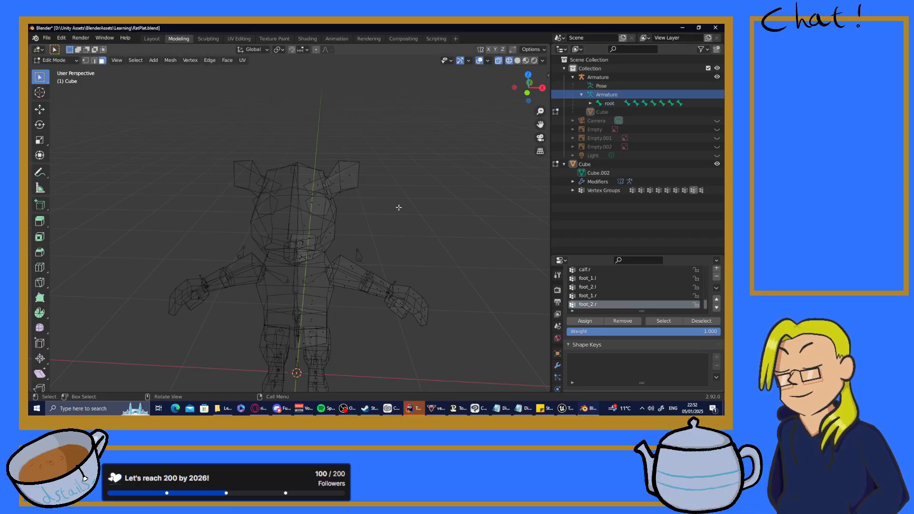
{"action": "key", "text": "shift+a"}
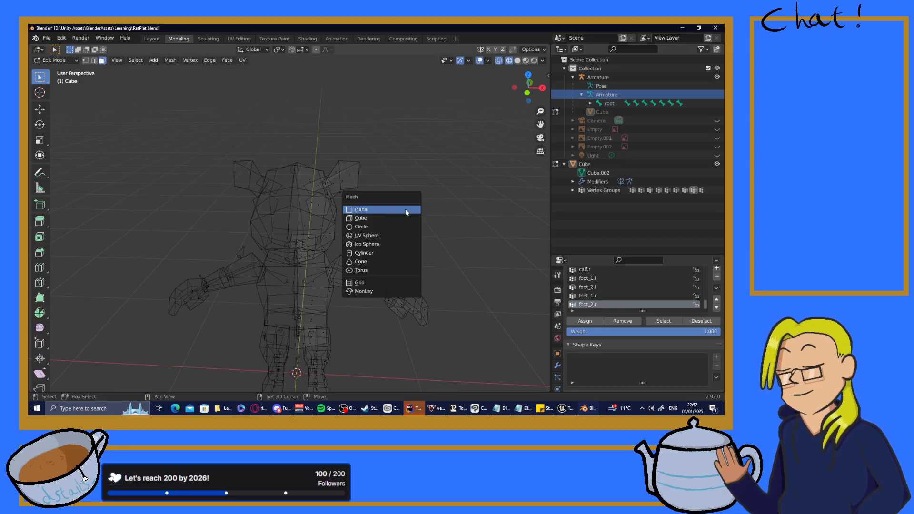
{"action": "right_click", "coordinate": [410, 224]}
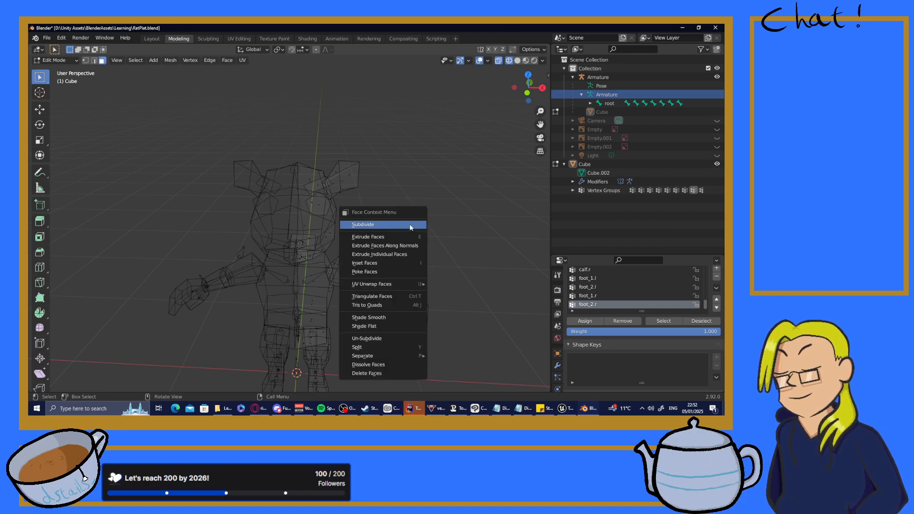
{"action": "mouse_move", "coordinate": [457, 163]}
{"action": "middle_mouse_down"}
{"action": "mouse_move", "coordinate": [430, 222]}
{"action": "mouse_move", "coordinate": [366, 166]}
{"action": "mouse_move", "coordinate": [457, 177]}
{"action": "middle_mouse_up"}
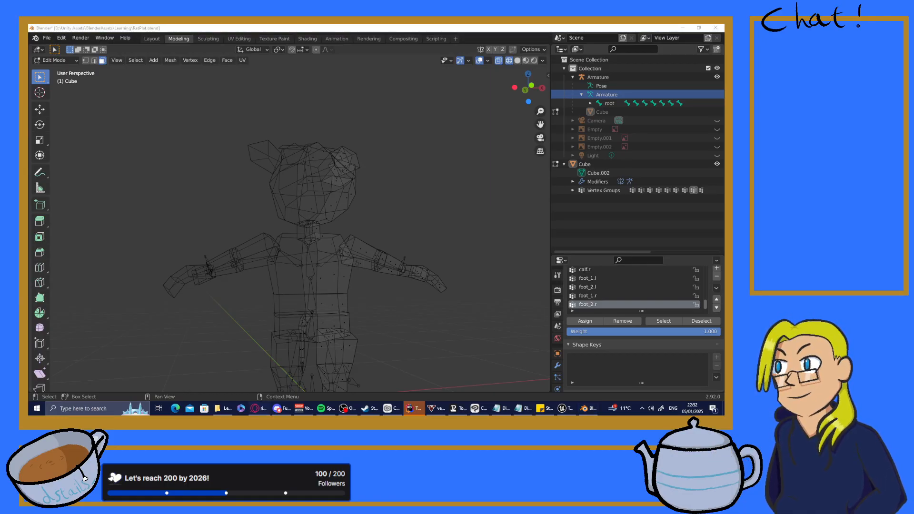
- Leave mesh editing on the Cube, select the Armature object and put it in Edit Mode
{"action": "left_click", "coordinate": [54, 60]}
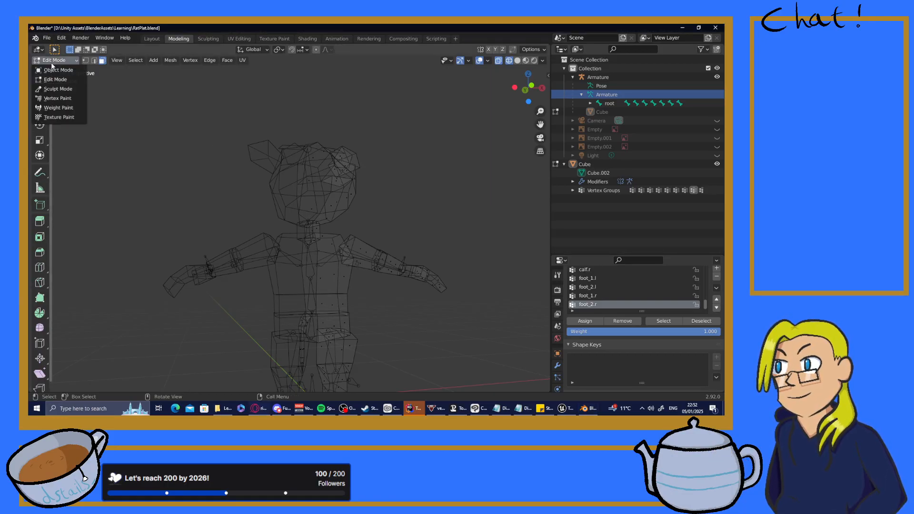
{"action": "left_click", "coordinate": [57, 70]}
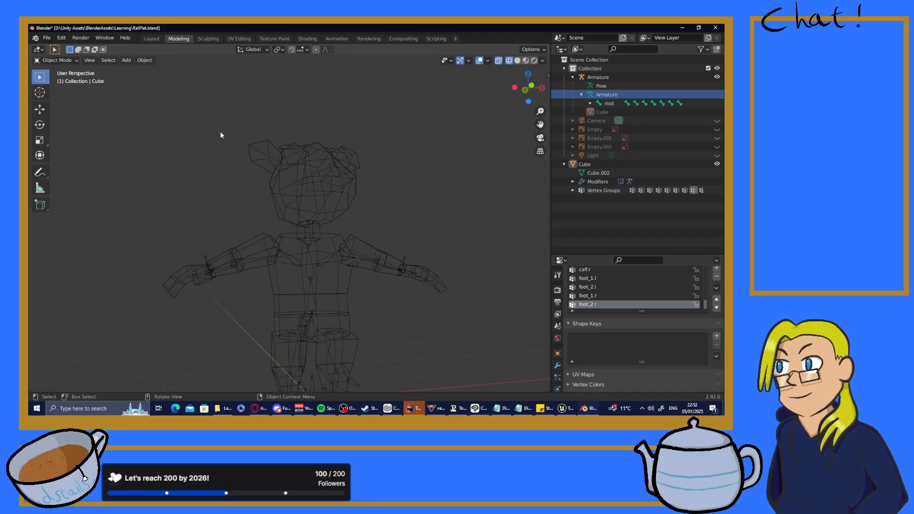
{"action": "middle_click_drag", "start_coordinate": [221, 133], "coordinate": [354, 236]}
{"action": "left_click", "coordinate": [599, 77]}
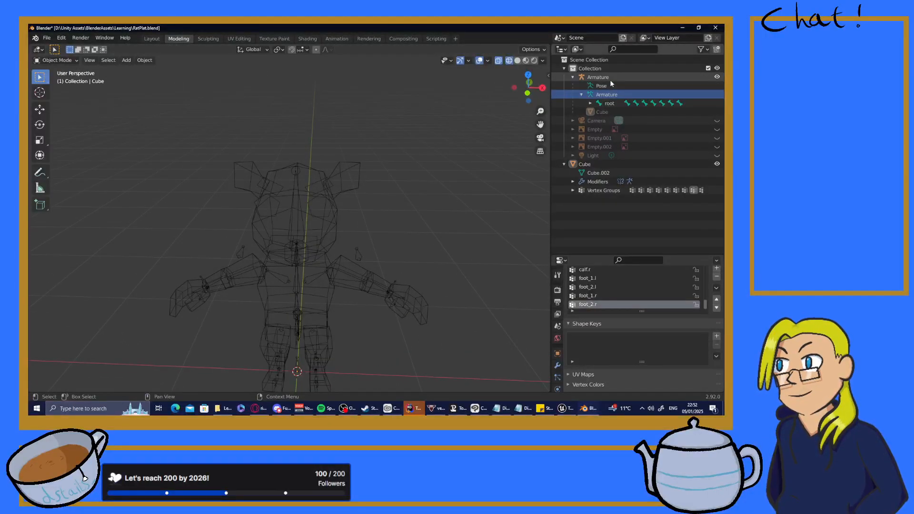
{"action": "left_click", "coordinate": [54, 60]}
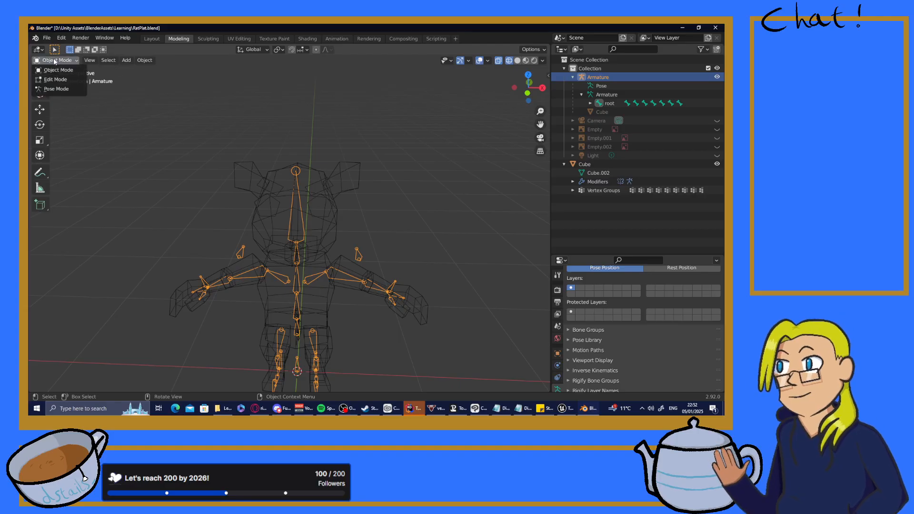
{"action": "left_click", "coordinate": [50, 80]}
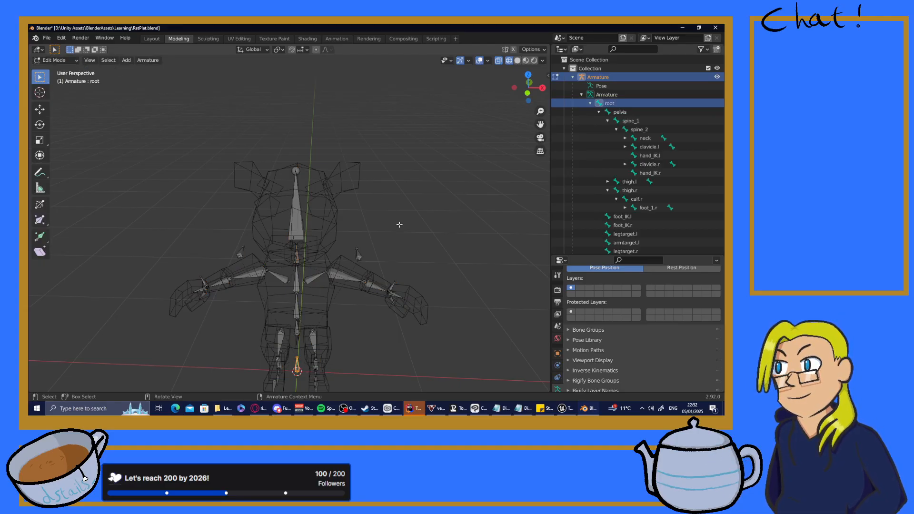
- Add a new bone to the armature and select it in the bone hierarchy
{"action": "scroll", "coordinate": [399, 224], "scroll_direction": "up", "scroll_amount": 1}
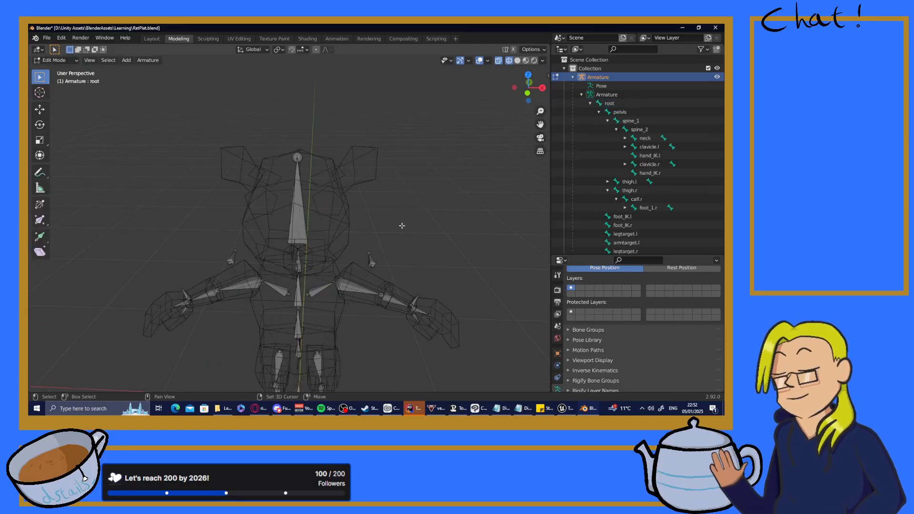
{"action": "key", "text": "shift+a"}
{"action": "scroll", "coordinate": [402, 226], "scroll_direction": "down", "scroll_amount": 3}
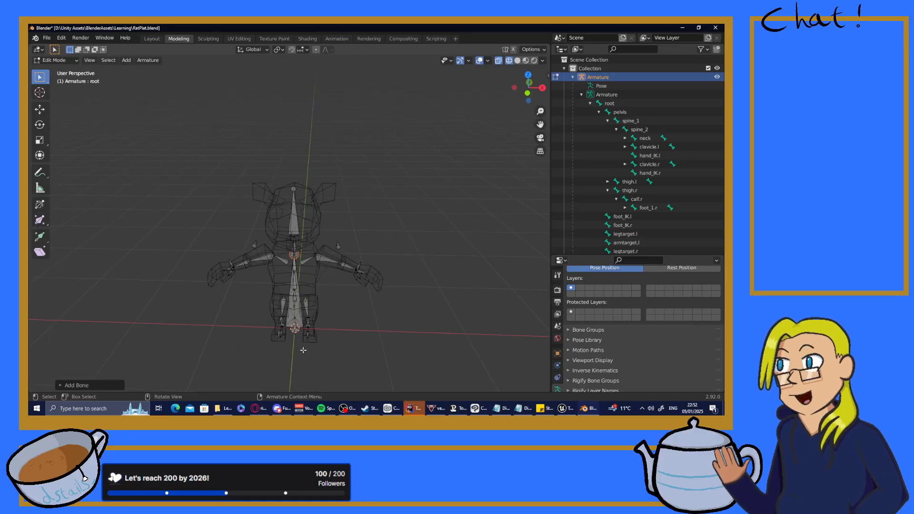
{"action": "scroll", "coordinate": [605, 212], "scroll_direction": "down", "scroll_amount": 4}
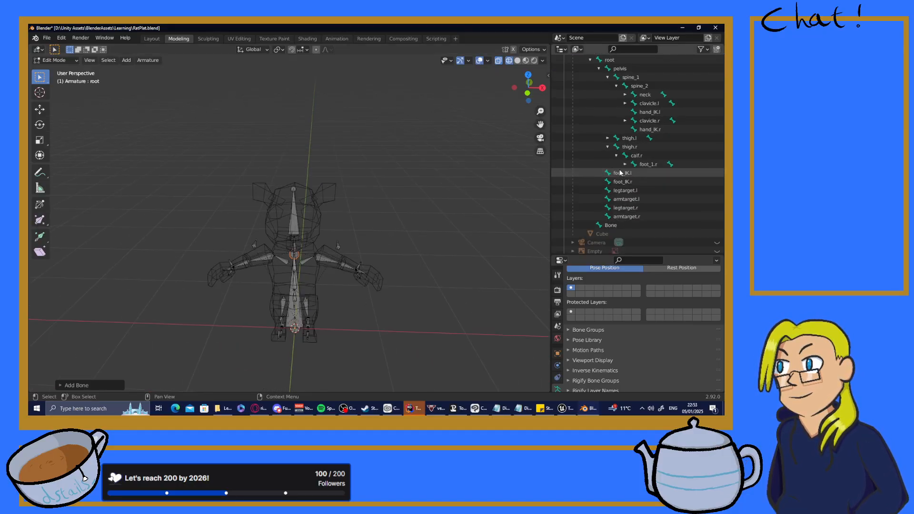
{"action": "left_click", "coordinate": [606, 212]}
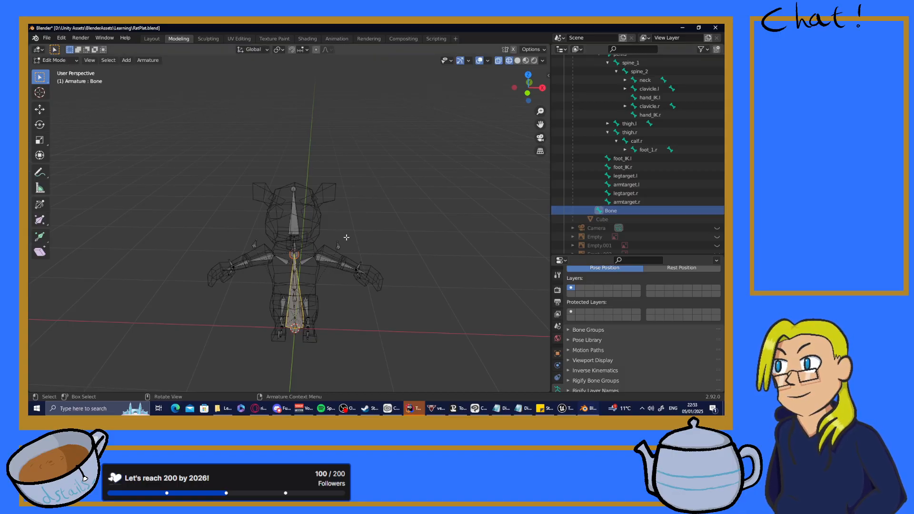
- Move the new bone up about 1.5 m along Z and about 0.27 m along X, beside the rat's head
{"action": "key", "text": "g"}
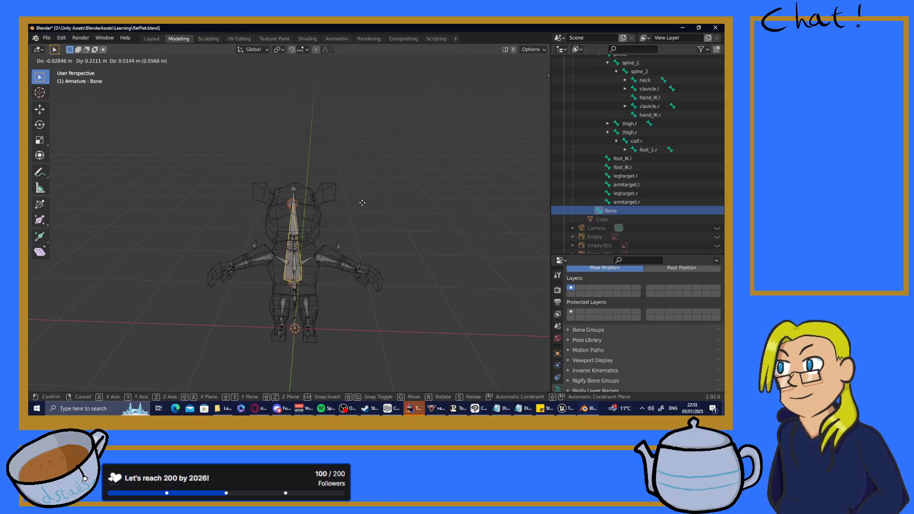
{"action": "key", "text": "z"}
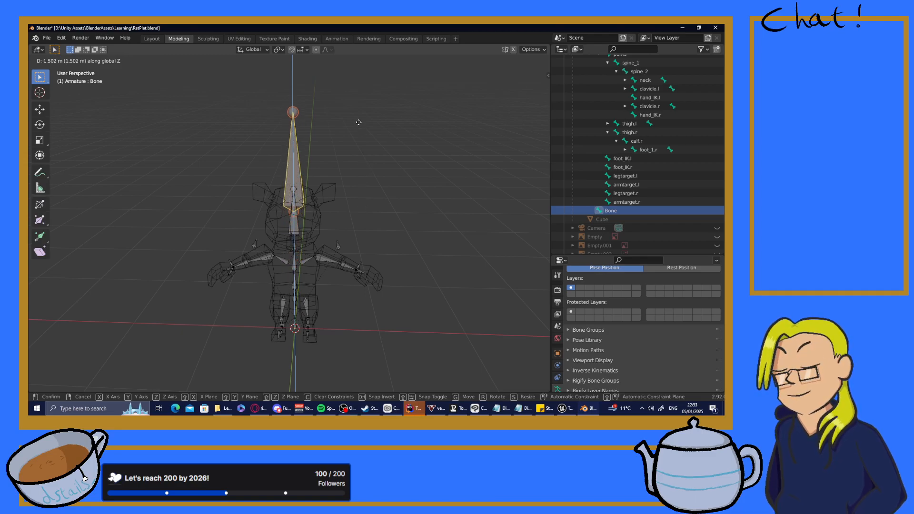
{"action": "left_click", "coordinate": [359, 122]}
{"action": "key", "text": "g"}
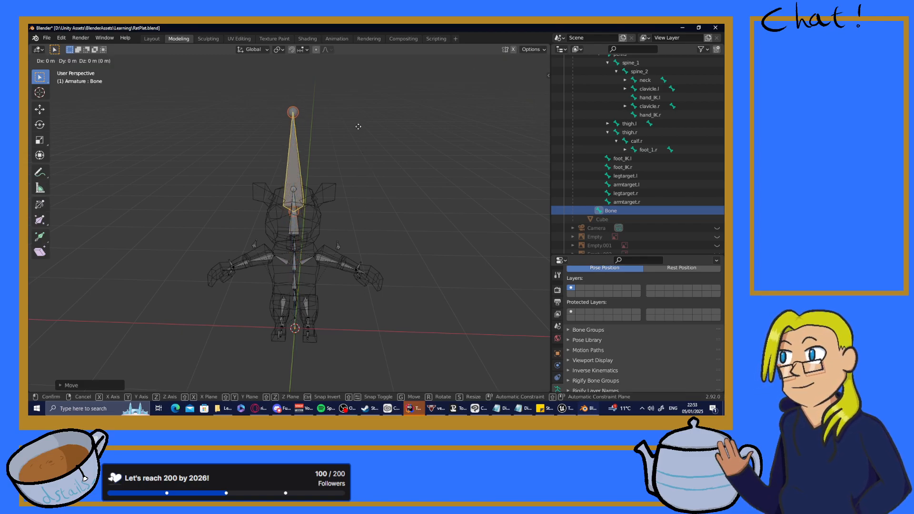
{"action": "key", "text": "x"}
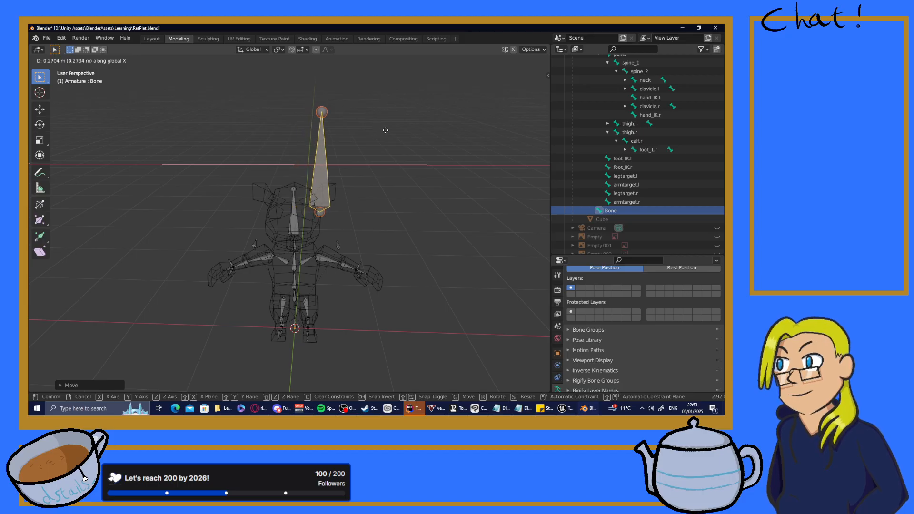
{"action": "left_click", "coordinate": [386, 134]}
- Rotate the new bone about 49° so it leans outward and scale it down to roughly ear size
{"action": "key", "text": "r"}
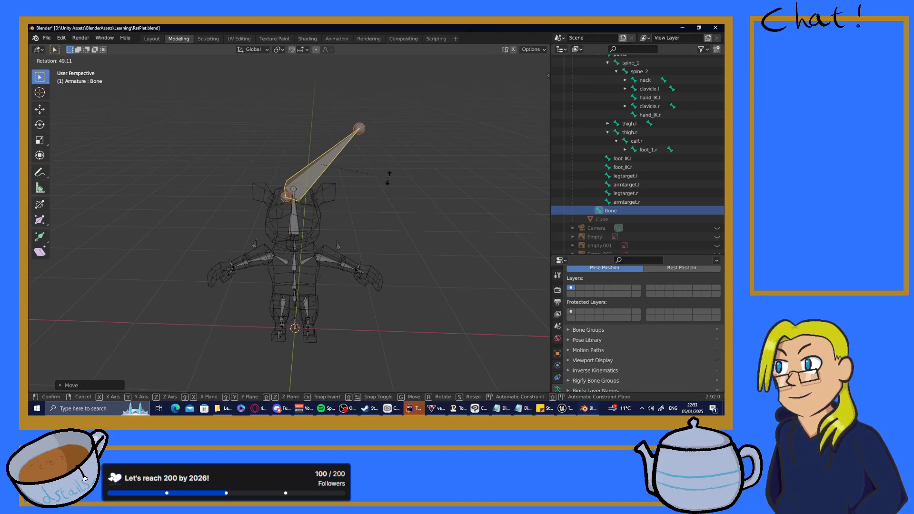
{"action": "left_click", "coordinate": [364, 172]}
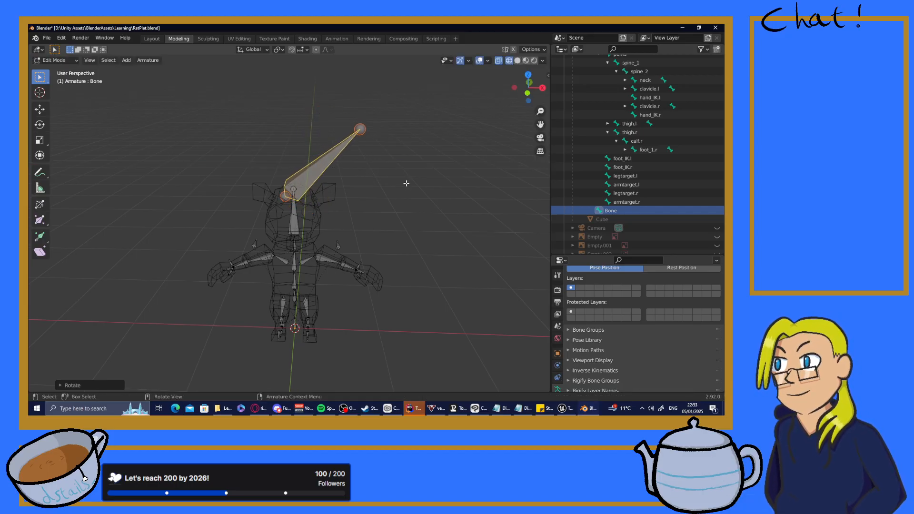
{"action": "key", "text": "s"}
{"action": "left_click", "coordinate": [366, 177]}
{"action": "scroll", "coordinate": [363, 218], "scroll_direction": "up", "scroll_amount": 3}
{"action": "right_click", "coordinate": [373, 217]}
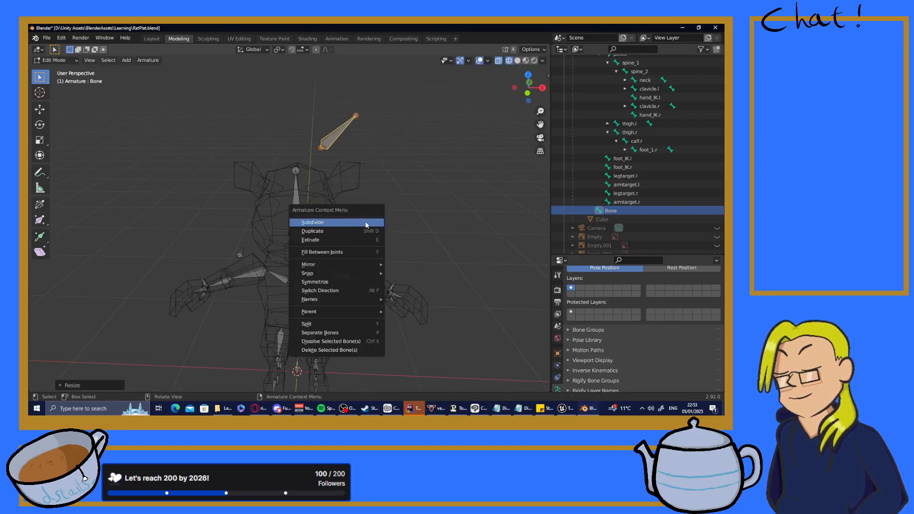
- Lower the new bone along Z into the ear on the positive X side and shift it about 0.05 m inward along X
{"action": "middle_click_drag", "start_coordinate": [375, 174], "coordinate": [333, 177]}
{"action": "scroll", "coordinate": [333, 177], "scroll_direction": "down", "scroll_amount": 6}
{"action": "scroll", "coordinate": [288, 155], "scroll_direction": "up", "scroll_amount": 4}
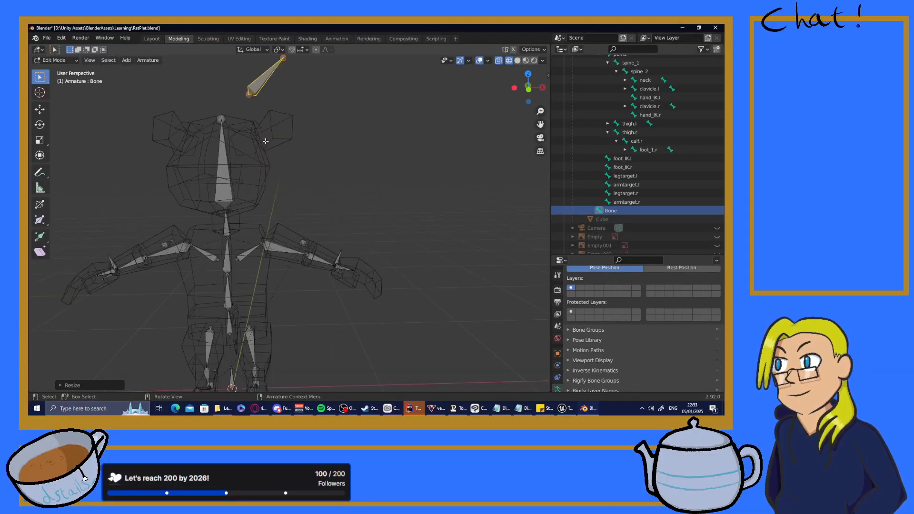
{"action": "key", "text": "g"}
{"action": "key", "text": "z"}
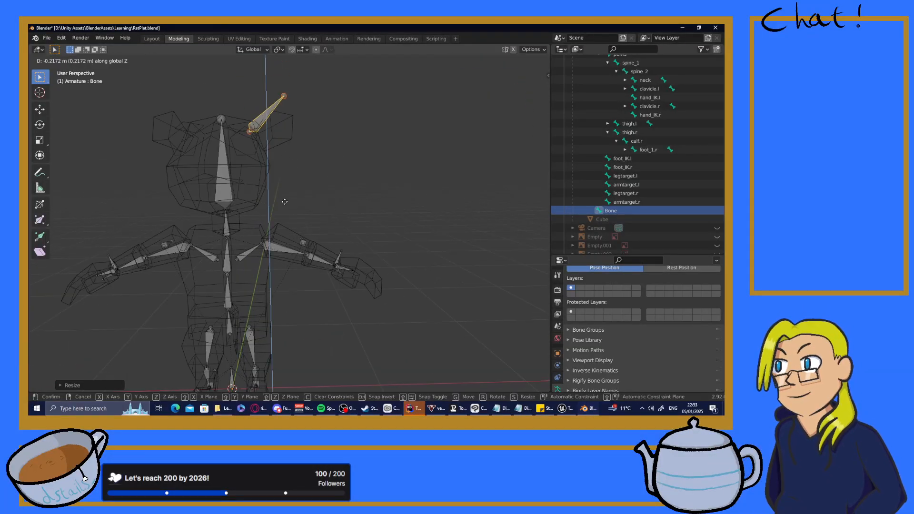
{"action": "left_click", "coordinate": [275, 219]}
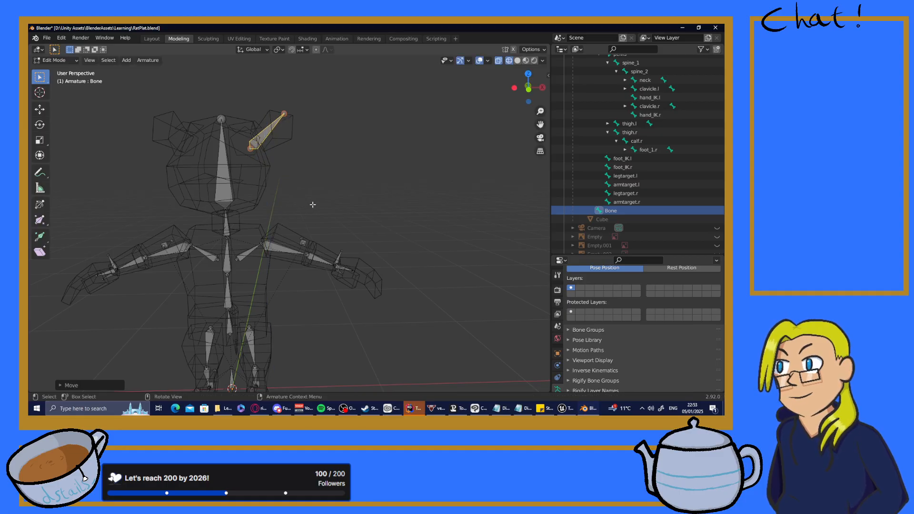
{"action": "key", "text": "g"}
{"action": "key", "text": "x"}
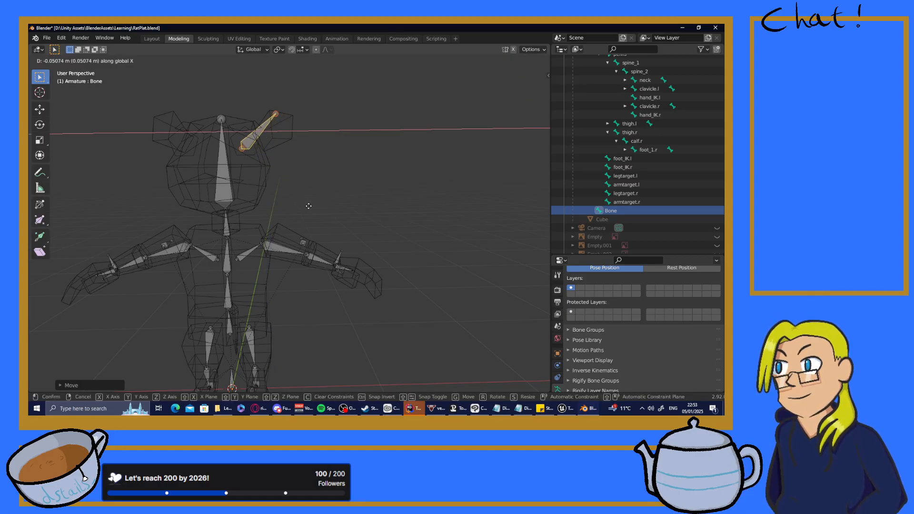
{"action": "left_click", "coordinate": [310, 210]}
- Rotate the ear bone about 21° around the global Y axis
{"action": "key", "text": "r"}
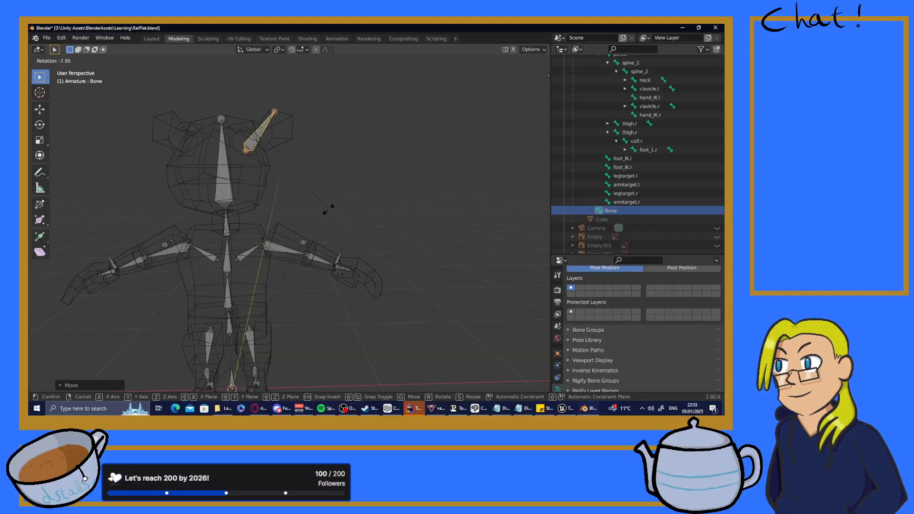
{"action": "key", "text": "x"}
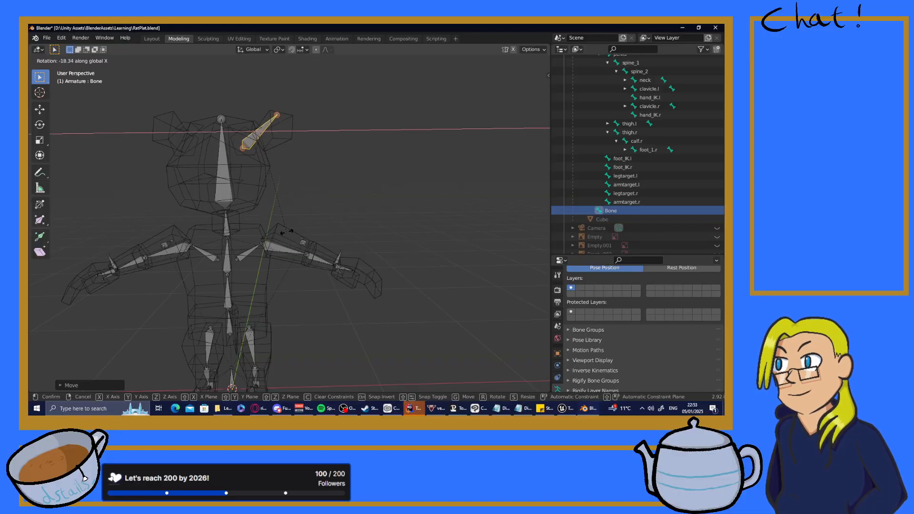
{"action": "key", "text": "z"}
{"action": "key", "text": "y"}
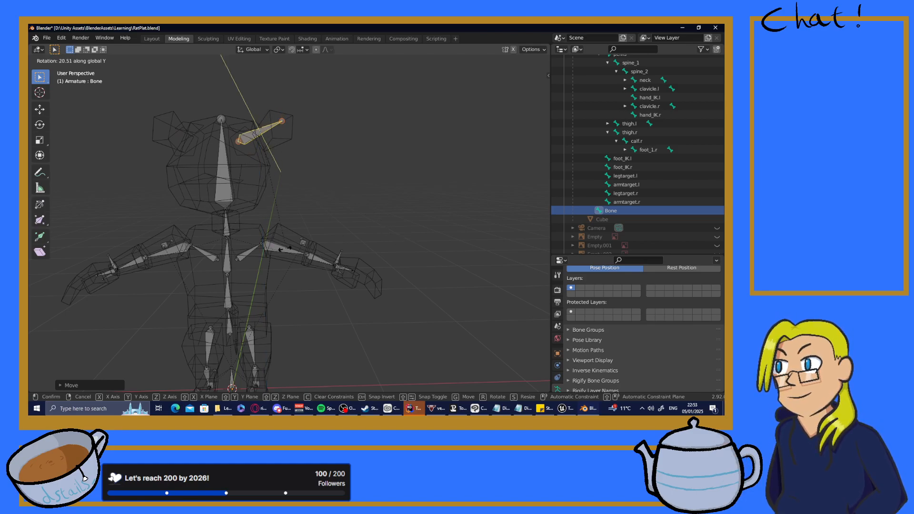
{"action": "left_click", "coordinate": [268, 249]}
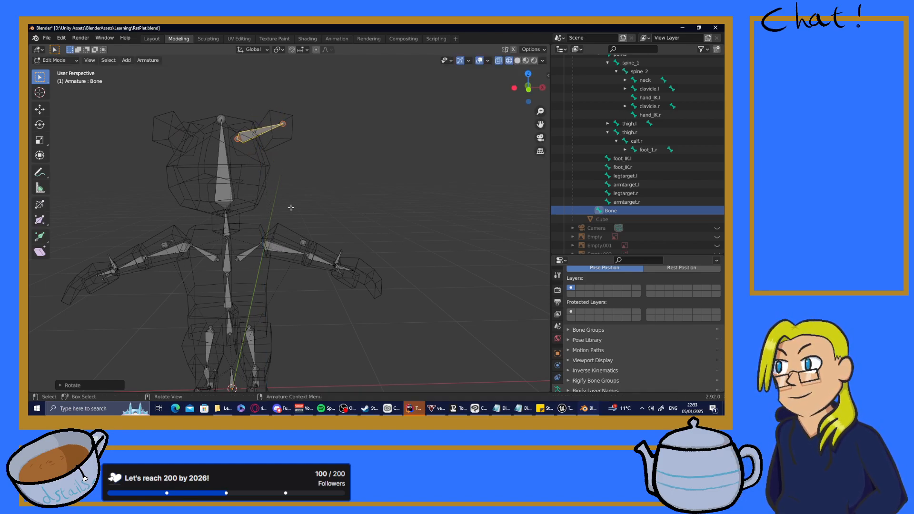
- Lower the ear bone slightly along Z and scale it down to fit inside the ear
{"action": "key", "text": "g"}
{"action": "key", "text": "z"}
{"action": "left_click", "coordinate": [287, 214]}
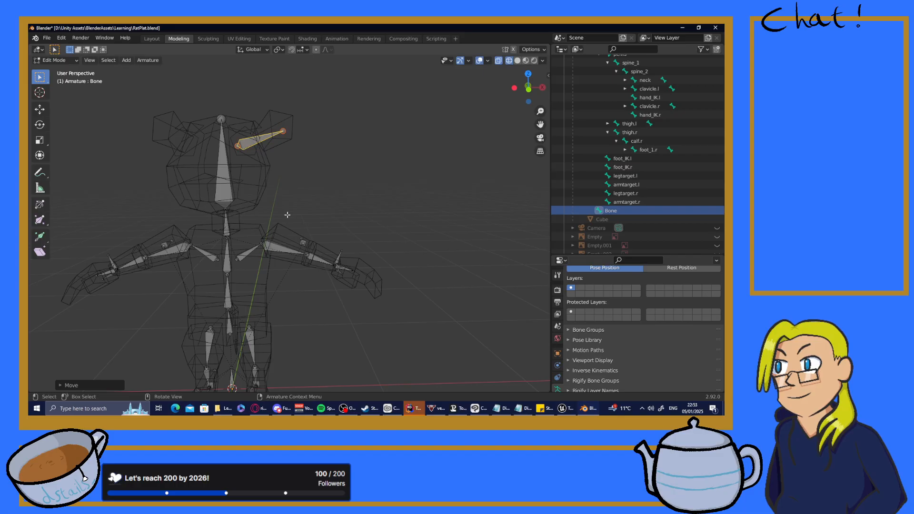
{"action": "key", "text": "s"}
{"action": "left_click", "coordinate": [335, 204]}
- Examine the ear bone's placement on the rat's head and look through the armature's properties down to the Rigify types
{"action": "scroll", "coordinate": [284, 212], "scroll_direction": "down", "scroll_amount": 5}
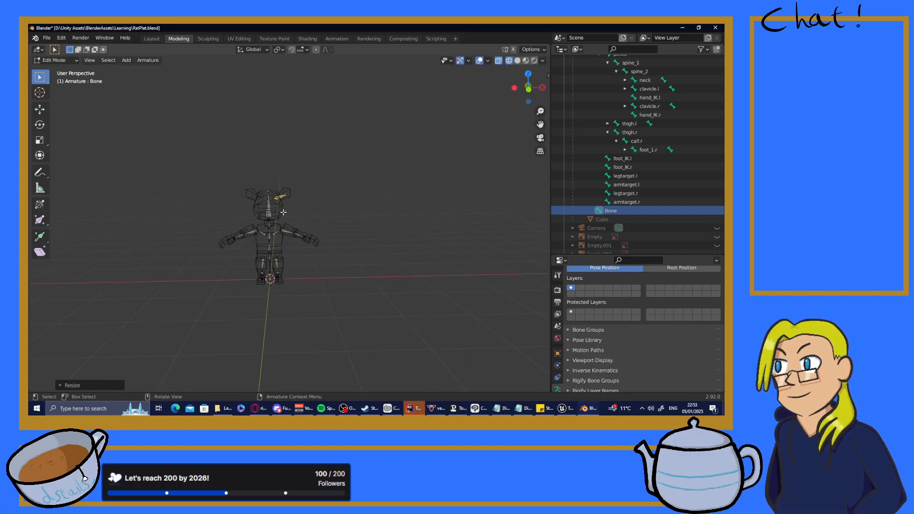
{"action": "middle_click_drag", "start_coordinate": [291, 201], "coordinate": [312, 209]}
{"action": "scroll", "coordinate": [263, 206], "scroll_direction": "up", "scroll_amount": 3}
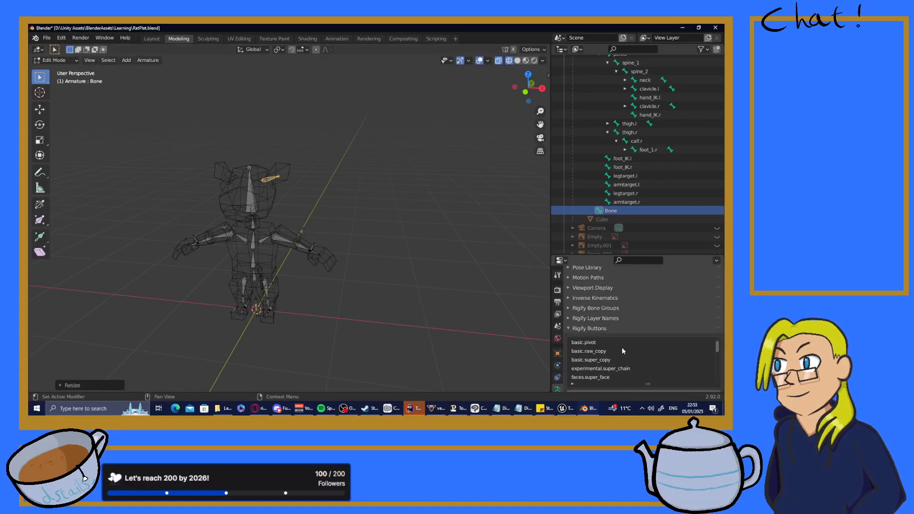
{"action": "scroll", "coordinate": [621, 347], "scroll_direction": "down", "scroll_amount": 4}
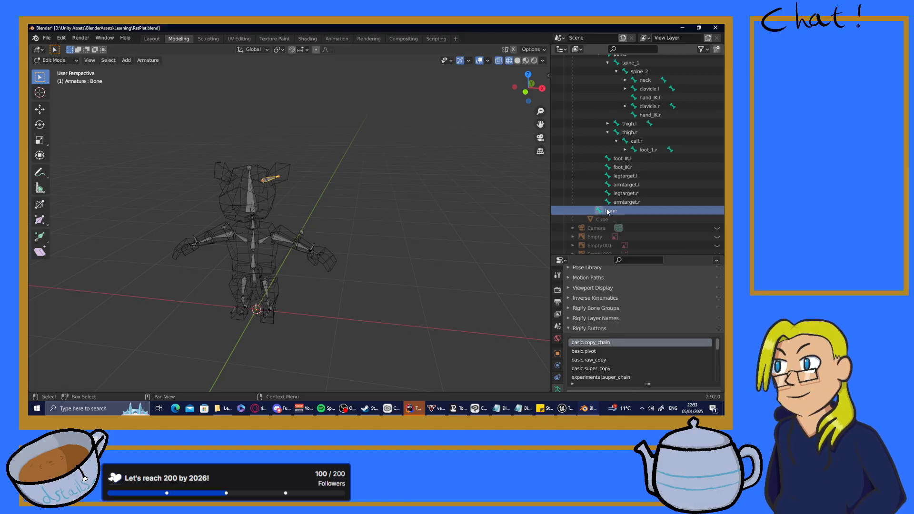
{"action": "scroll", "coordinate": [606, 325], "scroll_direction": "up", "scroll_amount": 3}
{"action": "scroll", "coordinate": [606, 324], "scroll_direction": "up", "scroll_amount": 3}
{"action": "scroll", "coordinate": [607, 324], "scroll_direction": "down", "scroll_amount": 4}
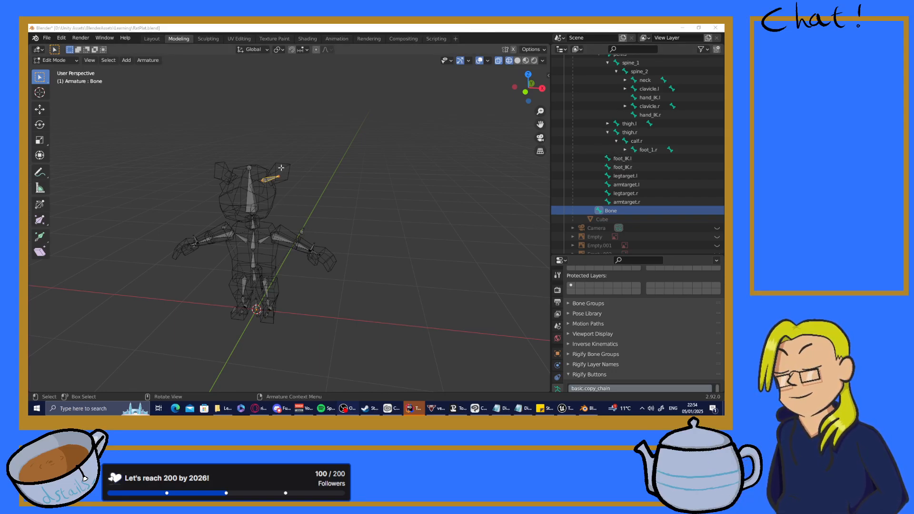
{"action": "scroll", "coordinate": [258, 175], "scroll_direction": "up", "scroll_amount": 2}
{"action": "scroll", "coordinate": [248, 169], "scroll_direction": "down", "scroll_amount": 3}
{"action": "scroll", "coordinate": [238, 164], "scroll_direction": "up", "scroll_amount": 4}
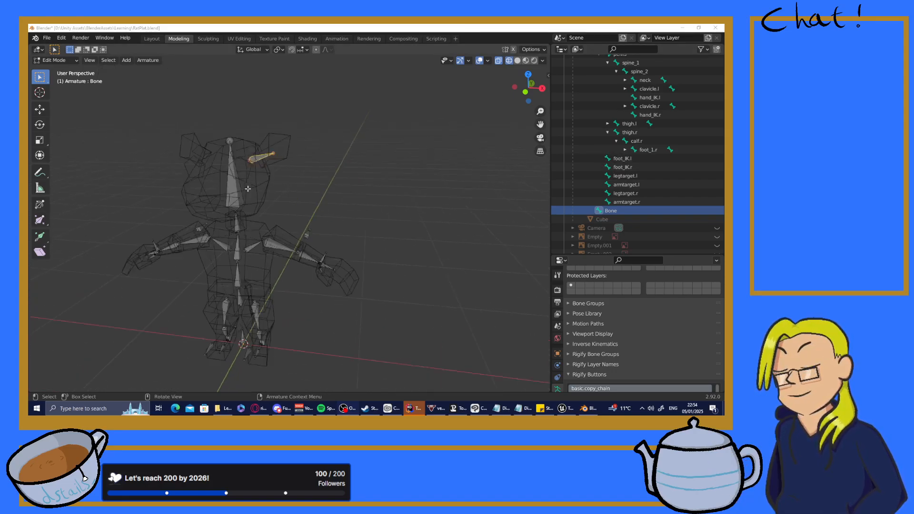
- Select the new bone inside the ear and rename it Ear.l
{"action": "left_click", "coordinate": [200, 101]}
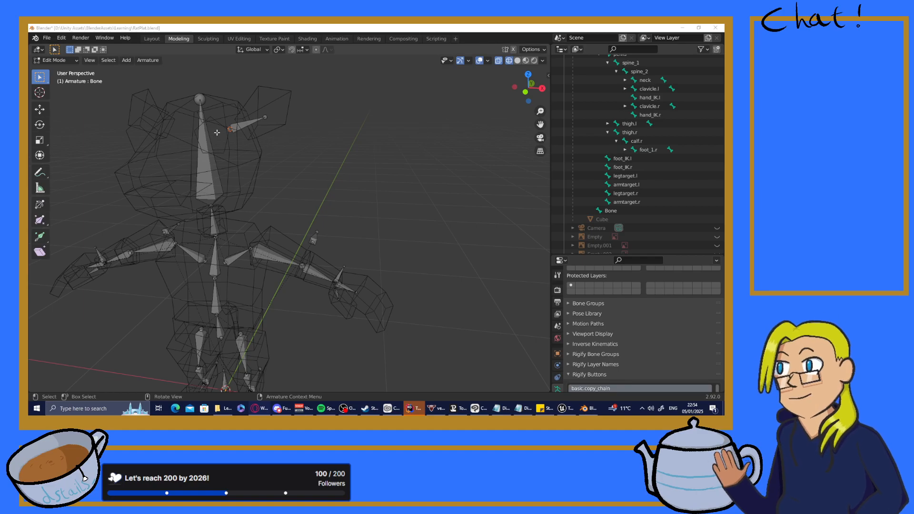
{"action": "scroll", "coordinate": [714, 150], "scroll_direction": "up", "scroll_amount": 4}
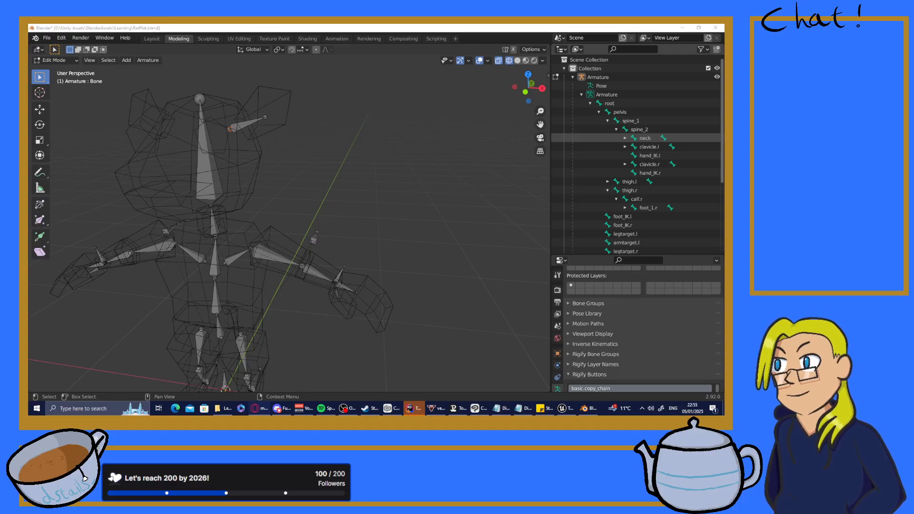
{"action": "scroll", "coordinate": [585, 241], "scroll_direction": "down", "scroll_amount": 5}
{"action": "right_click", "coordinate": [612, 182]}
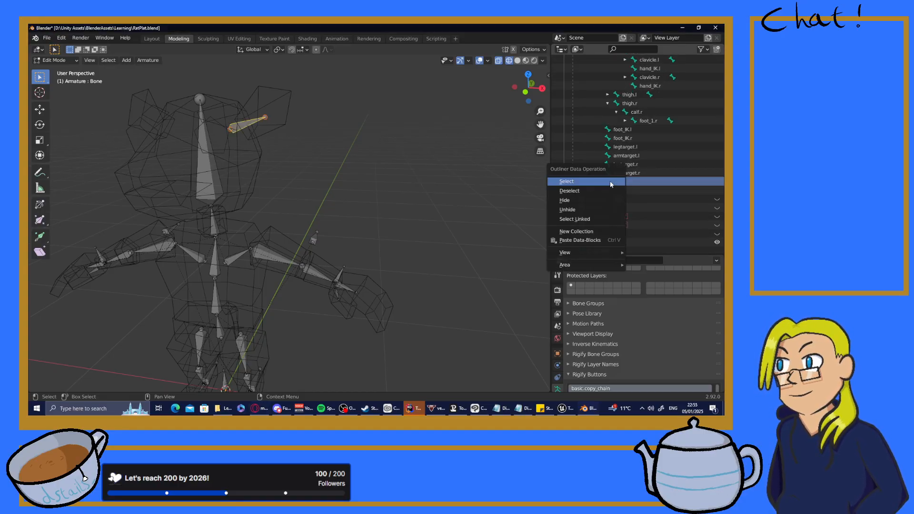
{"action": "left_click", "coordinate": [610, 181]}
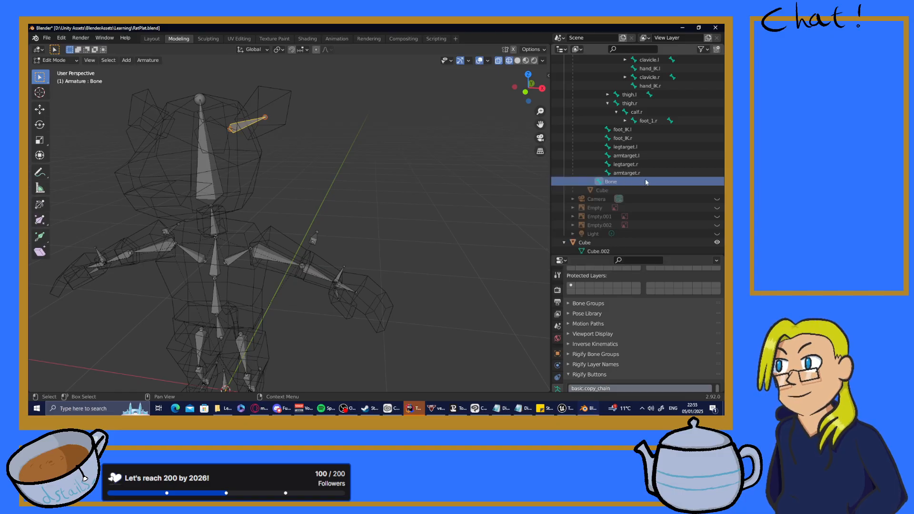
{"action": "double_click", "coordinate": [611, 181]}
{"action": "scroll", "coordinate": [612, 183], "scroll_direction": "down", "scroll_amount": 1}
{"action": "type", "text": "EarO"}
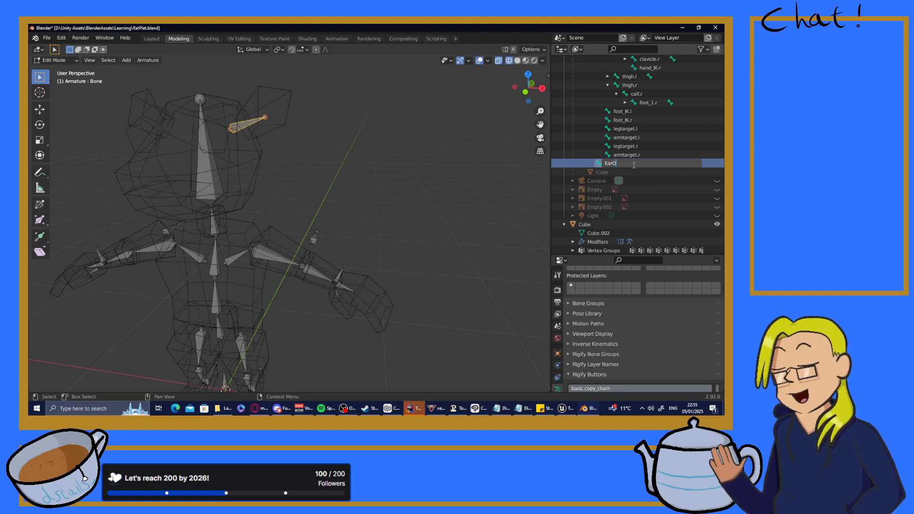
{"action": "key", "text": "BackSpace"}
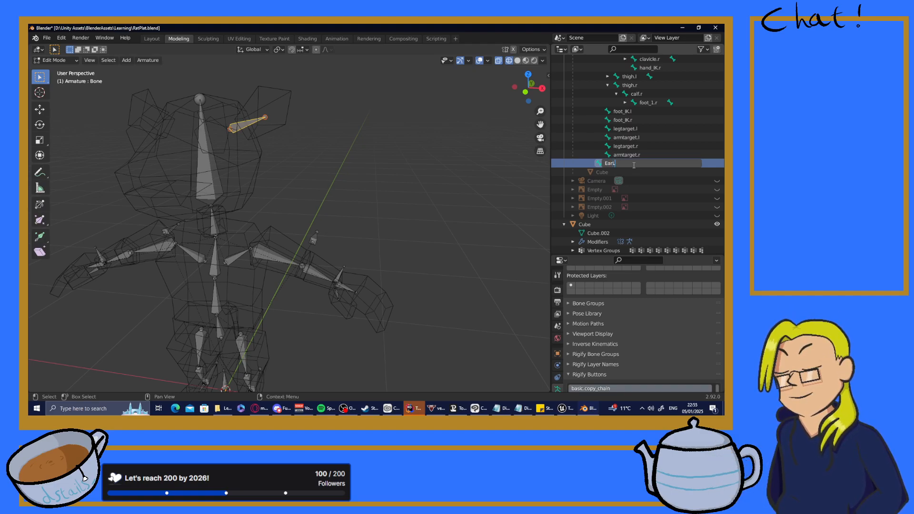
{"action": "type", "text": ".l"}
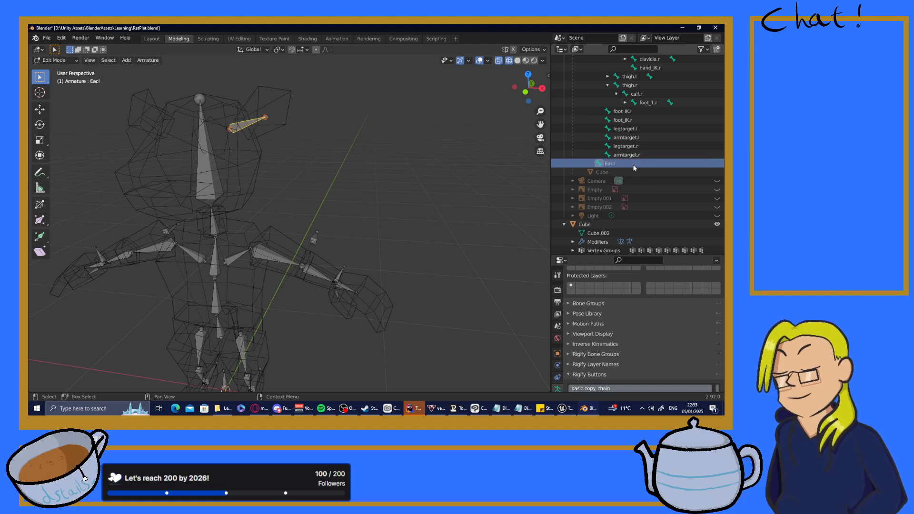
{"action": "key", "text": "Return"}
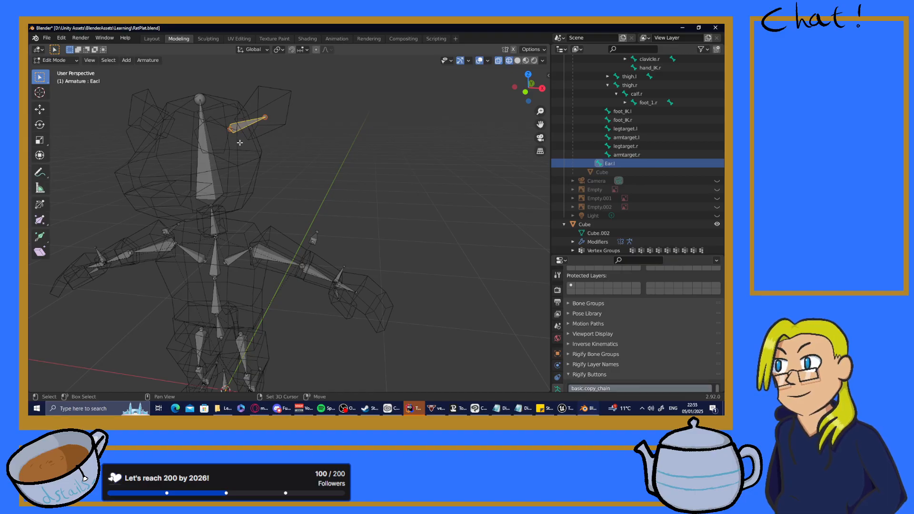
{"action": "middle_click_drag", "start_coordinate": [254, 147], "coordinate": [325, 158], "text": "shift"}
{"action": "right_click", "coordinate": [325, 158]}
{"action": "middle_click_drag", "start_coordinate": [401, 138], "coordinate": [496, 360]}
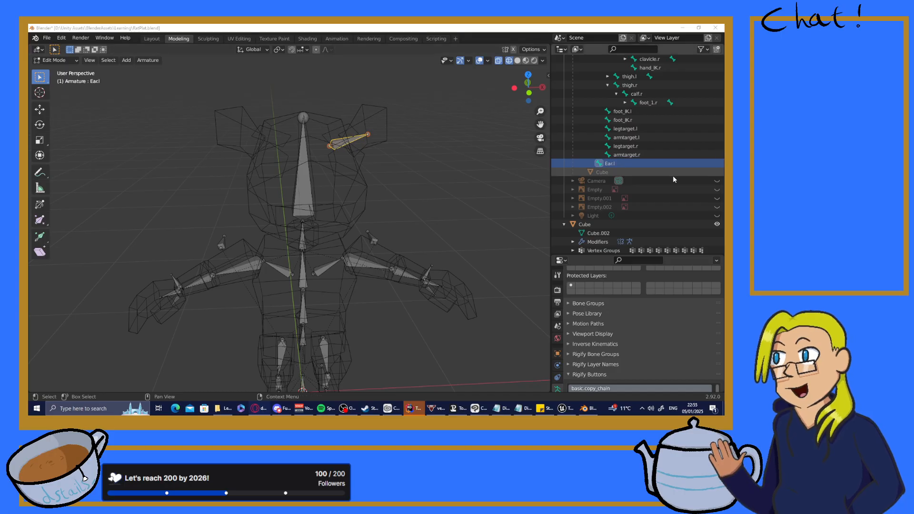
- Duplicate the Ear.l bone and move the copy along the global X axis to the opposite side of the head
{"action": "left_click", "coordinate": [613, 164]}
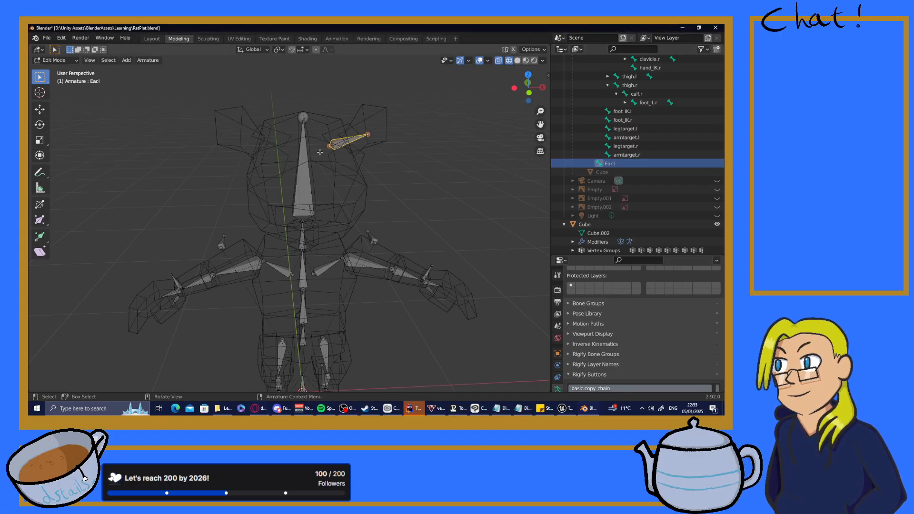
{"action": "key", "text": "shift+d"}
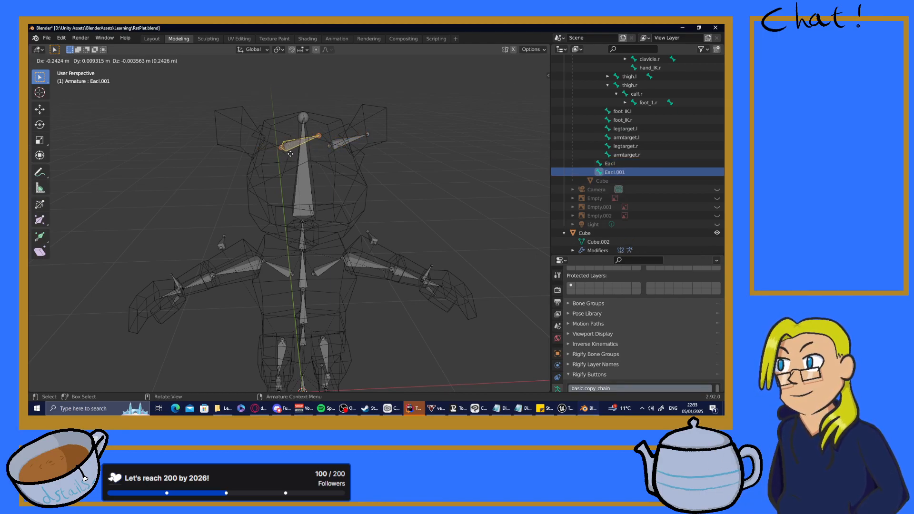
{"action": "key", "text": "x"}
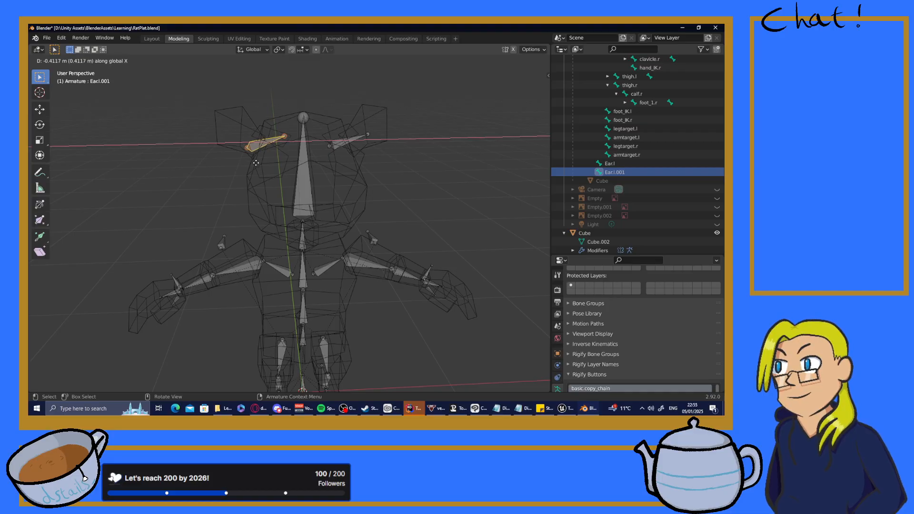
{"action": "left_click", "coordinate": [327, 158]}
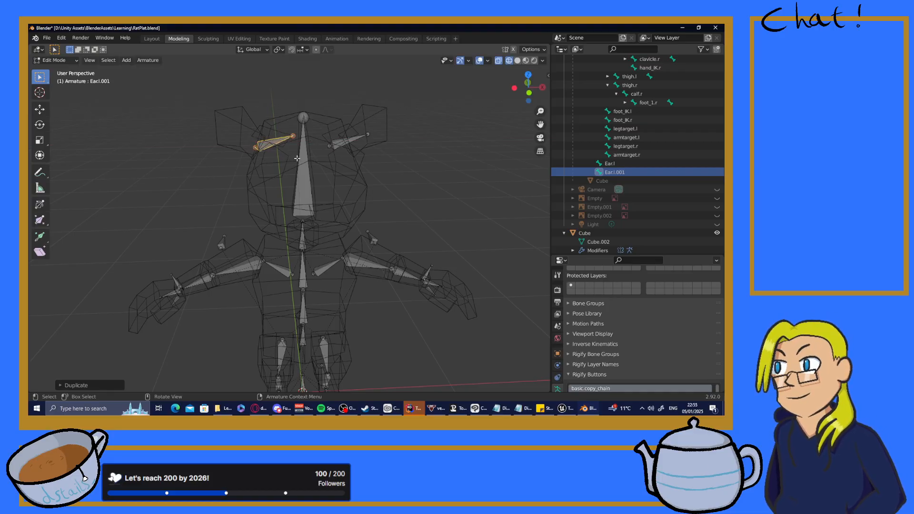
- Rotate the duplicated ear bone about 182° around the global Z axis so it points outward
{"action": "key", "text": "r"}
{"action": "key", "text": "z"}
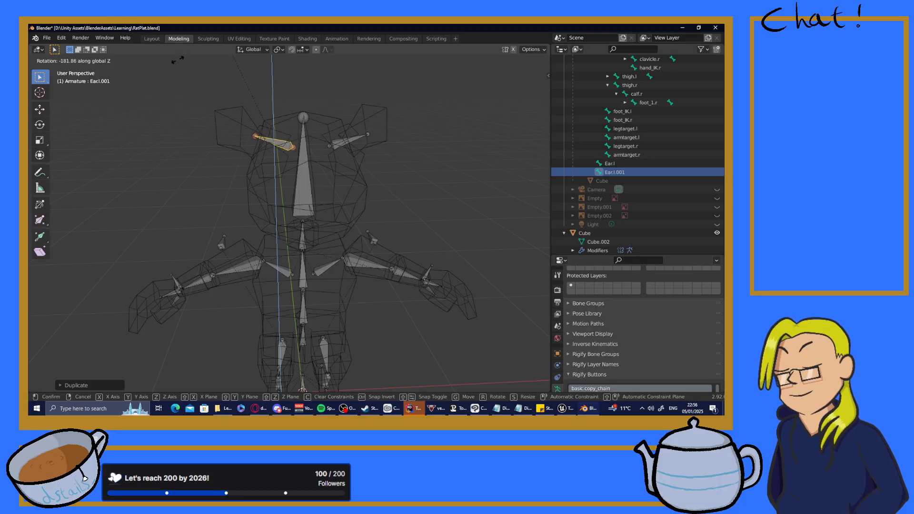
{"action": "left_click", "coordinate": [176, 128]}
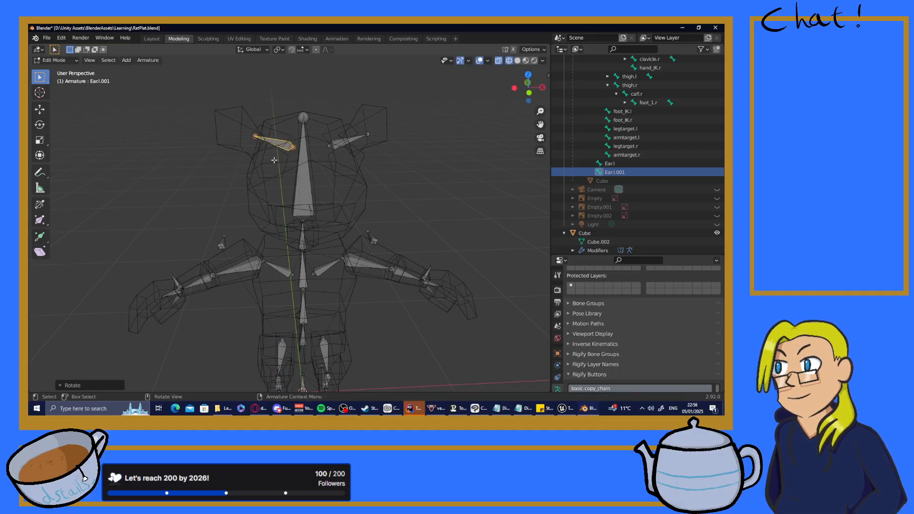
- Move the duplicated ear bone about -0.067 m along the global X axis toward the opposite ear
{"action": "middle_click_drag", "start_coordinate": [274, 160], "coordinate": [320, 185]}
{"action": "key", "text": "g"}
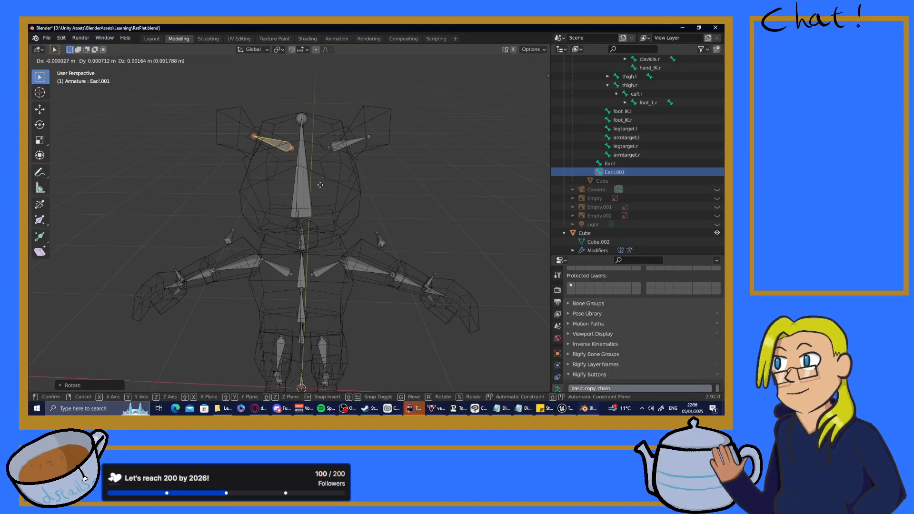
{"action": "key", "text": "x"}
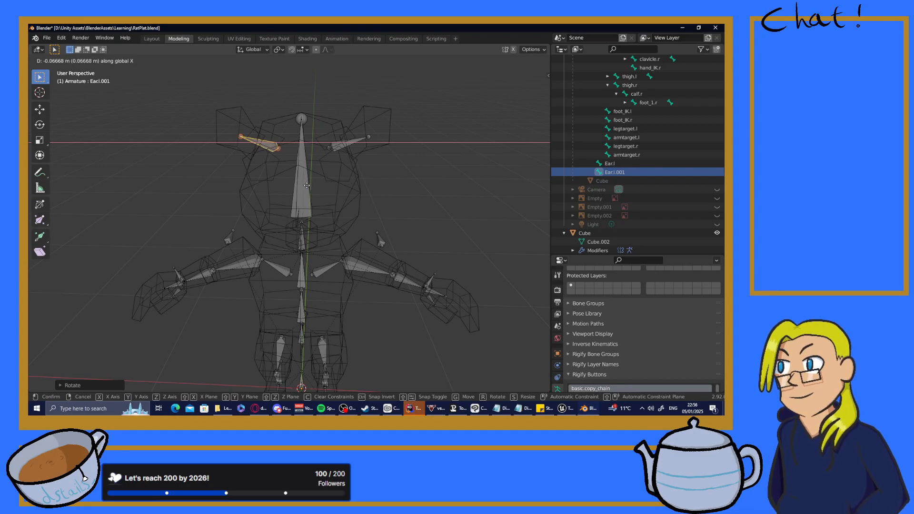
{"action": "left_click", "coordinate": [307, 185]}
{"action": "middle_click_drag", "start_coordinate": [307, 185], "coordinate": [332, 168]}
{"action": "scroll", "coordinate": [315, 167], "scroll_direction": "down", "scroll_amount": 1}
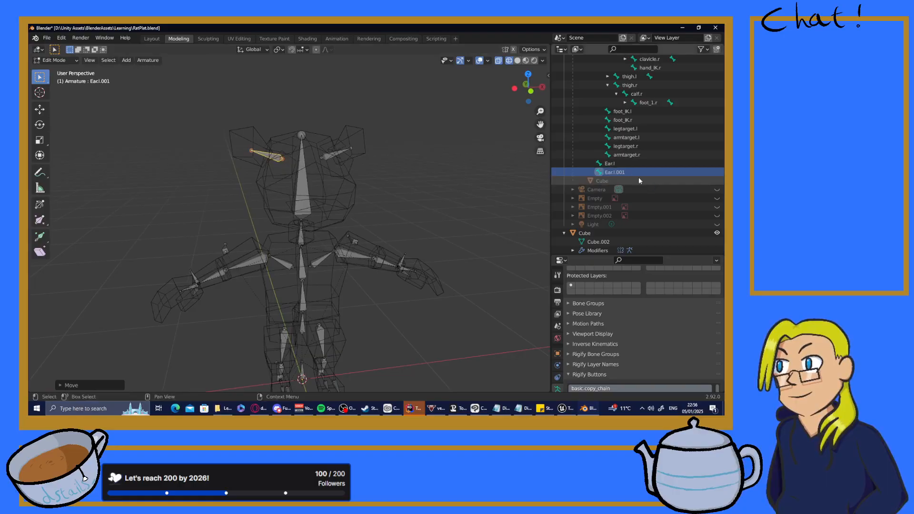
- Rename the duplicated ear bone to Ear.r
{"action": "double_click", "coordinate": [615, 172]}
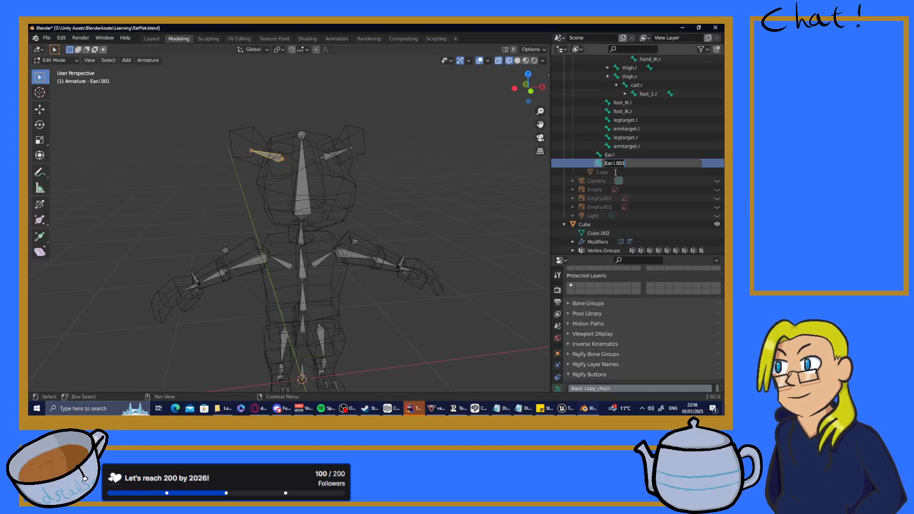
{"action": "key", "text": "BackSpace"}
{"action": "key", "text": "BackSpace"}
{"action": "key", "text": "BackSpace"}
{"action": "key", "text": "BackSpace"}
{"action": "key", "text": "BackSpace"}
{"action": "key", "text": "BackSpace"}
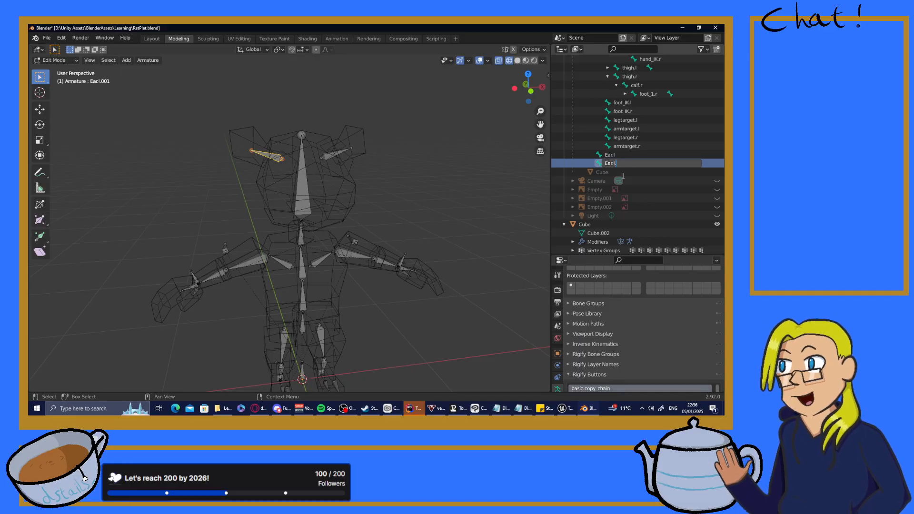
{"action": "type", "text": ".r"}
{"action": "key", "text": "Return"}
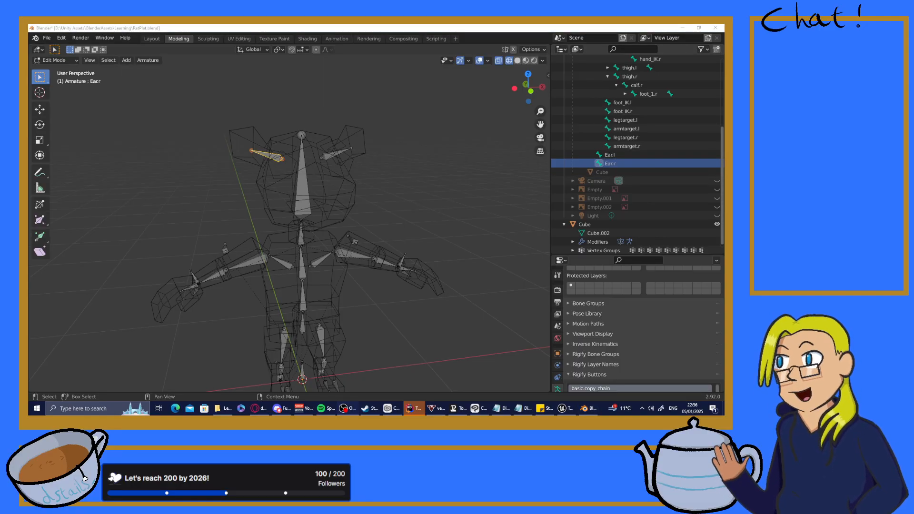
- Locate the head bone under the neck bone in the armature hierarchy
{"action": "middle_click_drag", "start_coordinate": [395, 210], "coordinate": [357, 181]}
{"action": "left_click", "coordinate": [297, 133]}
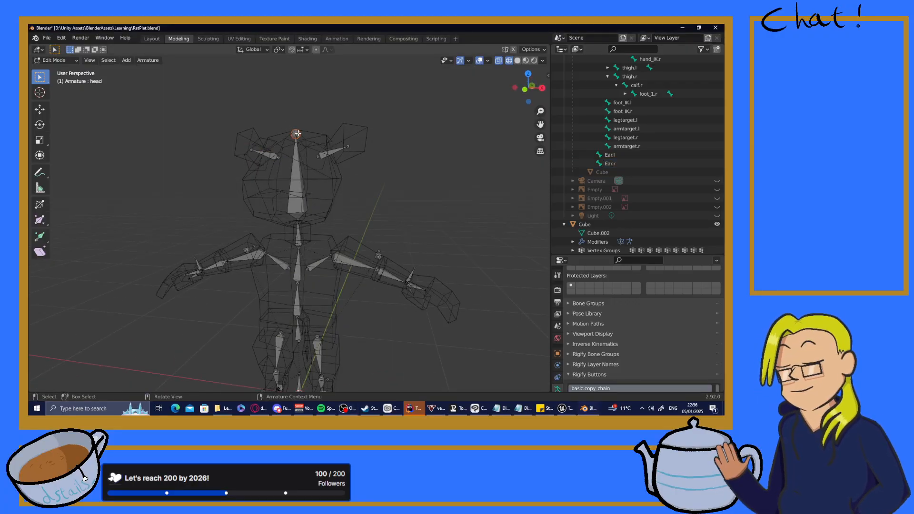
{"action": "scroll", "coordinate": [657, 177], "scroll_direction": "up", "scroll_amount": 3}
{"action": "scroll", "coordinate": [672, 198], "scroll_direction": "up", "scroll_amount": 4}
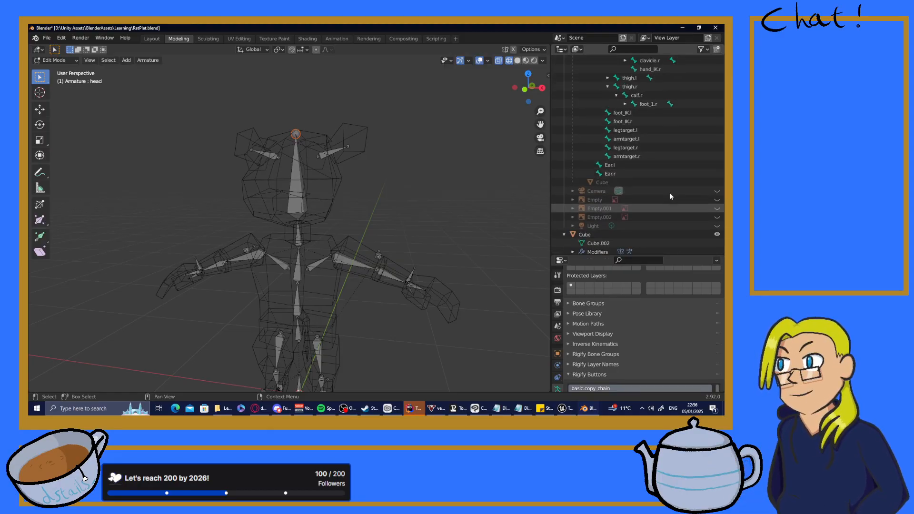
{"action": "left_click", "coordinate": [296, 169]}
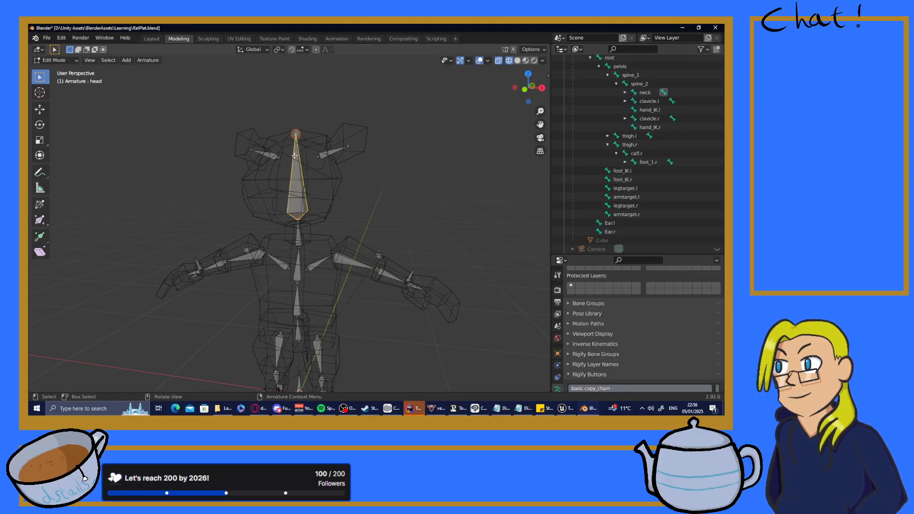
{"action": "scroll", "coordinate": [653, 143], "scroll_direction": "up", "scroll_amount": 3}
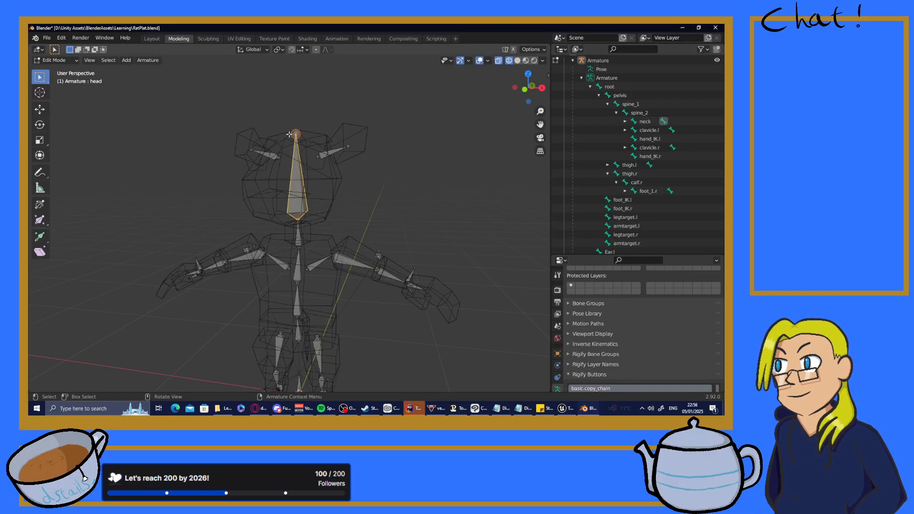
{"action": "key", "text": "alt+a"}
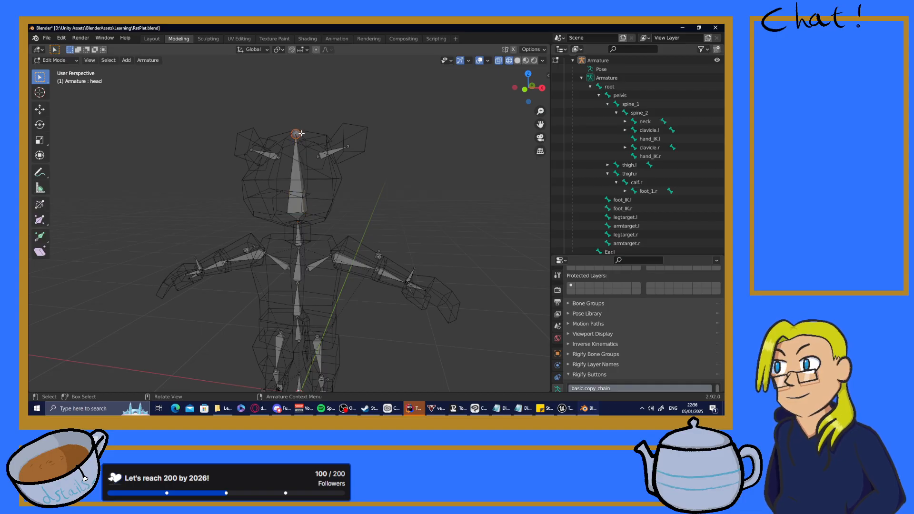
{"action": "left_click", "coordinate": [626, 122]}
{"action": "left_click", "coordinate": [653, 130]}
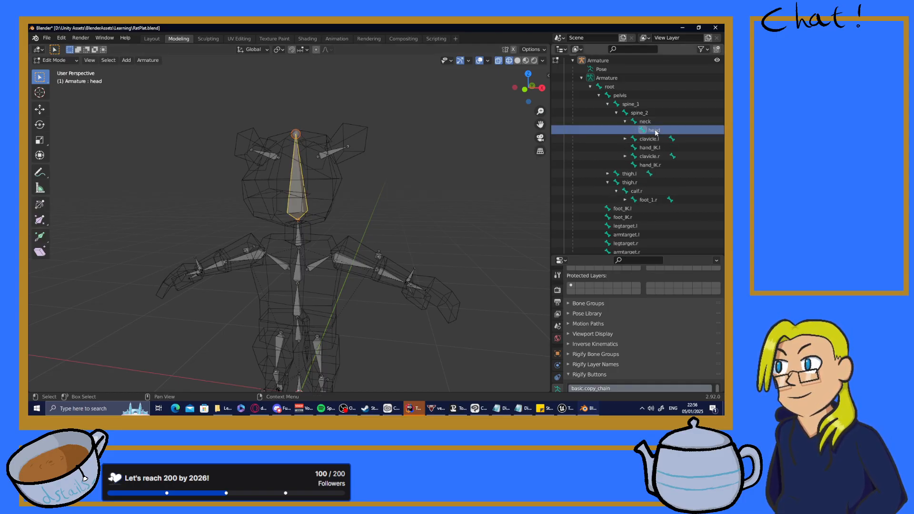
- Parent the Ear.r bone to the head bone with Keep Offset
{"action": "middle_click_drag", "start_coordinate": [276, 154], "coordinate": [299, 155]}
{"action": "left_click", "coordinate": [269, 154]}
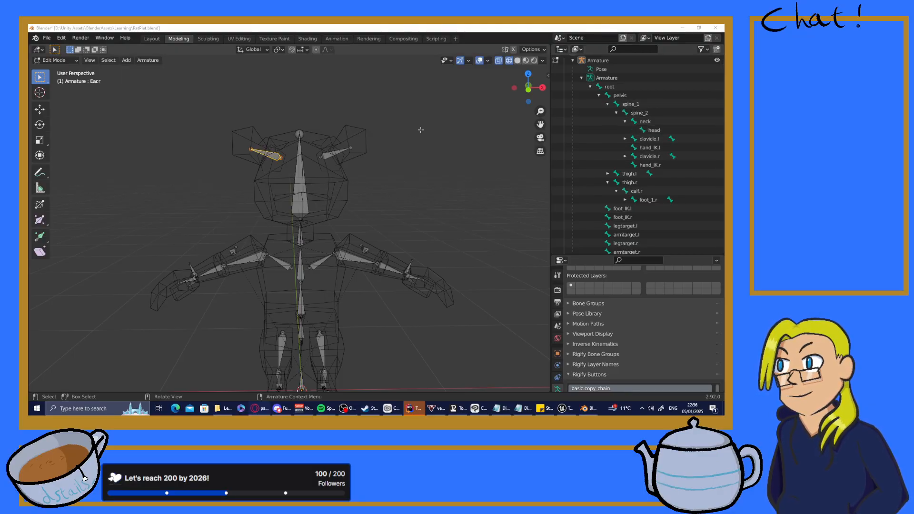
{"action": "left_click", "coordinate": [300, 168]}
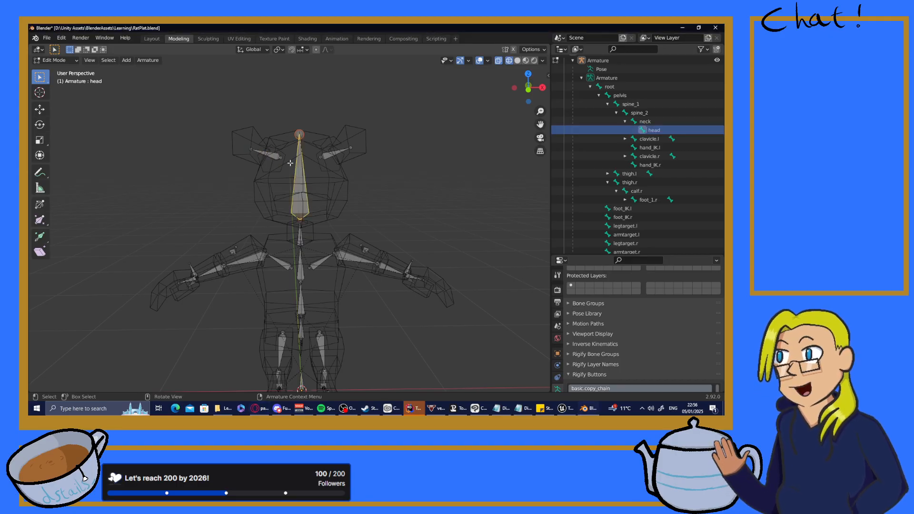
{"action": "key", "text": "ctrl+z"}
{"action": "left_click", "coordinate": [301, 164], "text": "shift"}
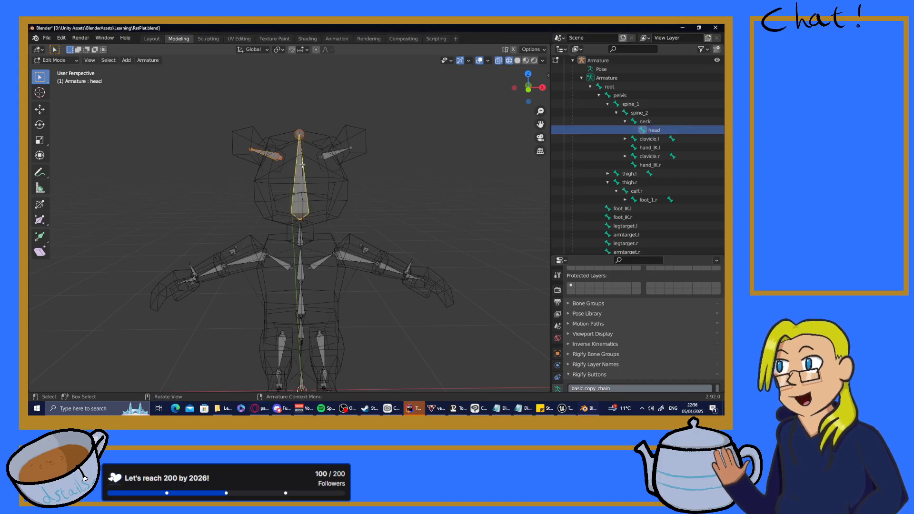
{"action": "key", "text": "ctrl+p"}
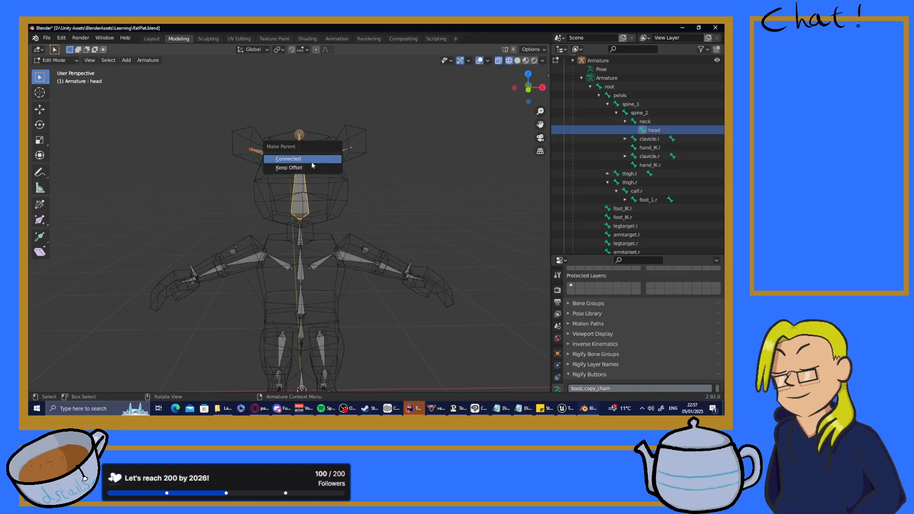
{"action": "left_click", "coordinate": [281, 168]}
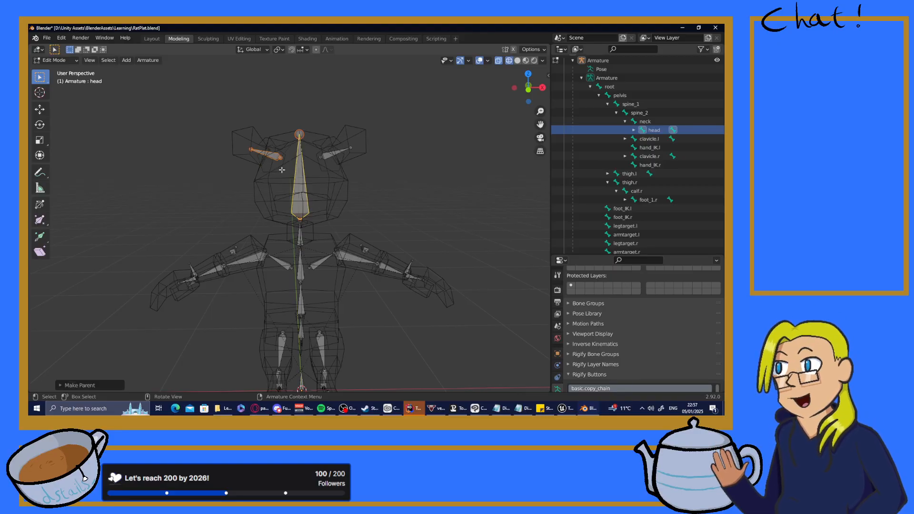
- Parent the Ear.l bone to the head bone with Keep Offset
{"action": "left_click", "coordinate": [329, 154]}
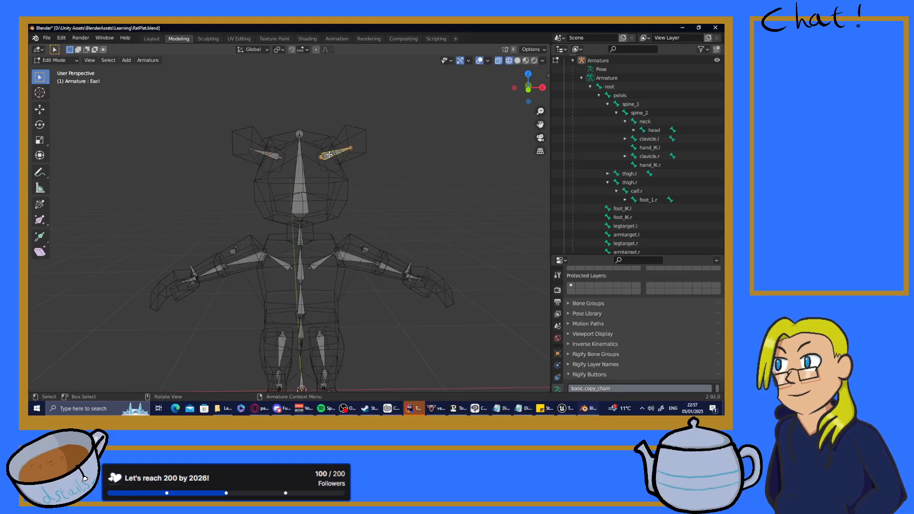
{"action": "left_click", "coordinate": [300, 168], "text": "shift"}
{"action": "key", "text": "ctrl+p"}
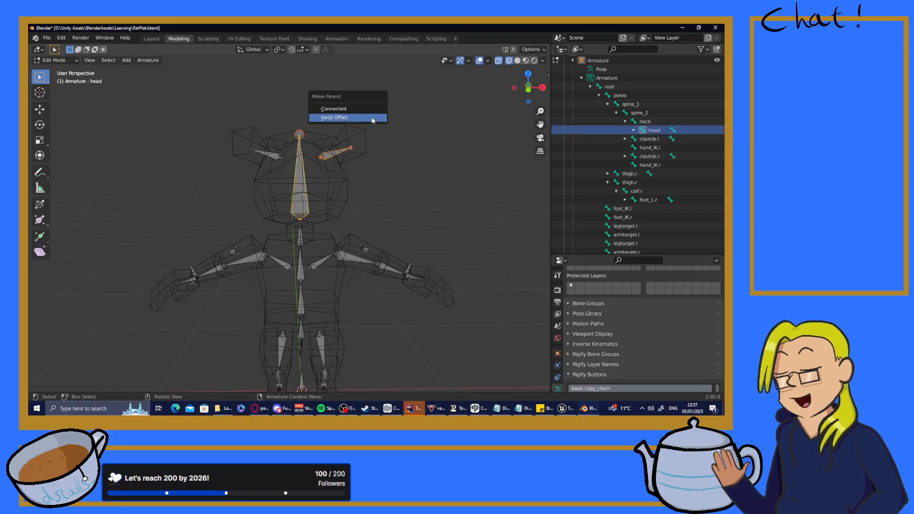
{"action": "left_click", "coordinate": [364, 118]}
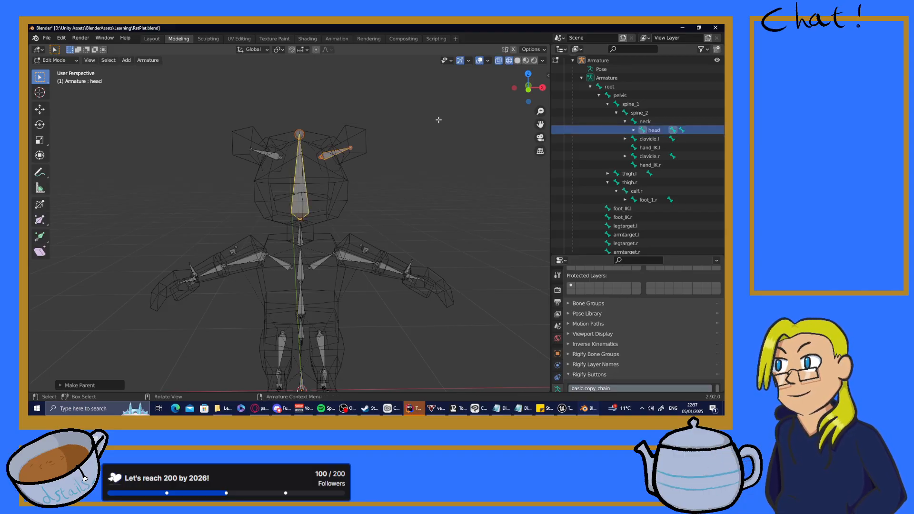
- Expand the head bone's children in the hierarchy to check the ear bones, and save the file
{"action": "left_click", "coordinate": [634, 130]}
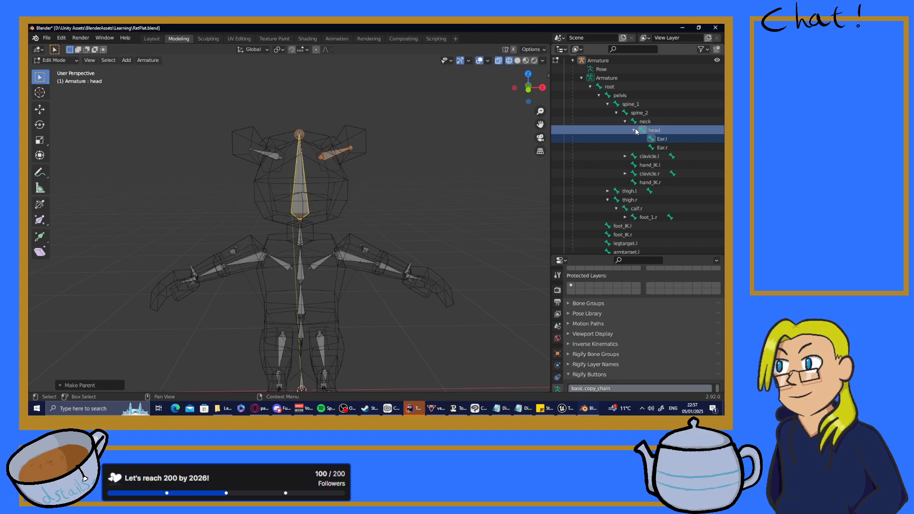
{"action": "scroll", "coordinate": [333, 146], "scroll_direction": "down", "scroll_amount": 6}
{"action": "scroll", "coordinate": [333, 146], "scroll_direction": "up", "scroll_amount": 6}
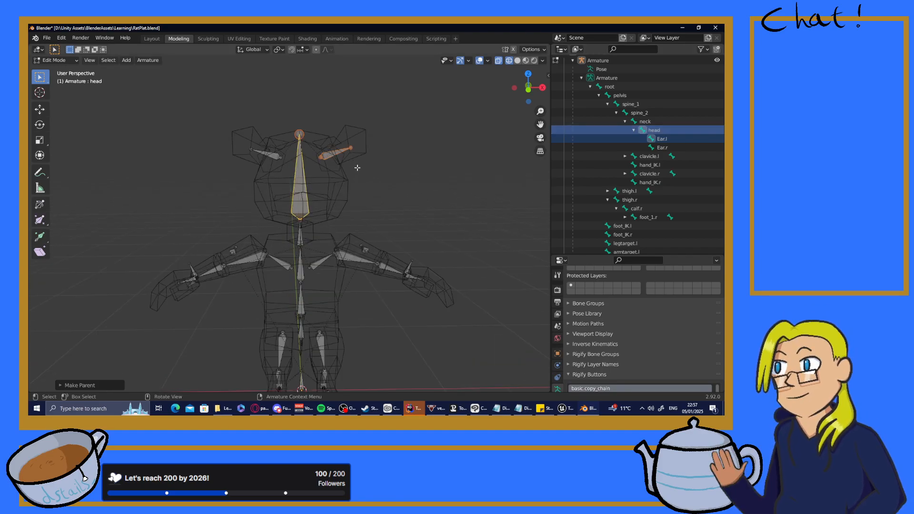
{"action": "key", "text": "ctrl+s"}
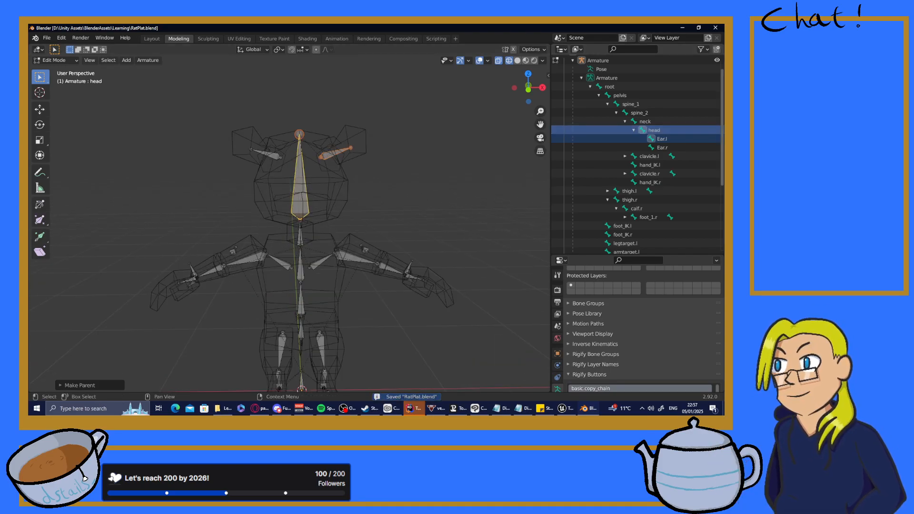
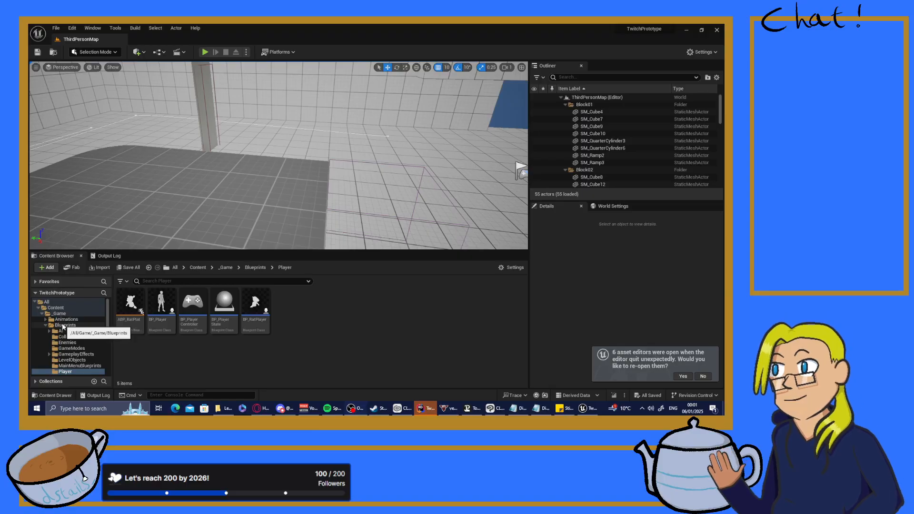
- Play-test the level, running the rat character around the arena to examine how its ears and body move, and end the session
{"action": "left_click", "coordinate": [205, 52]}
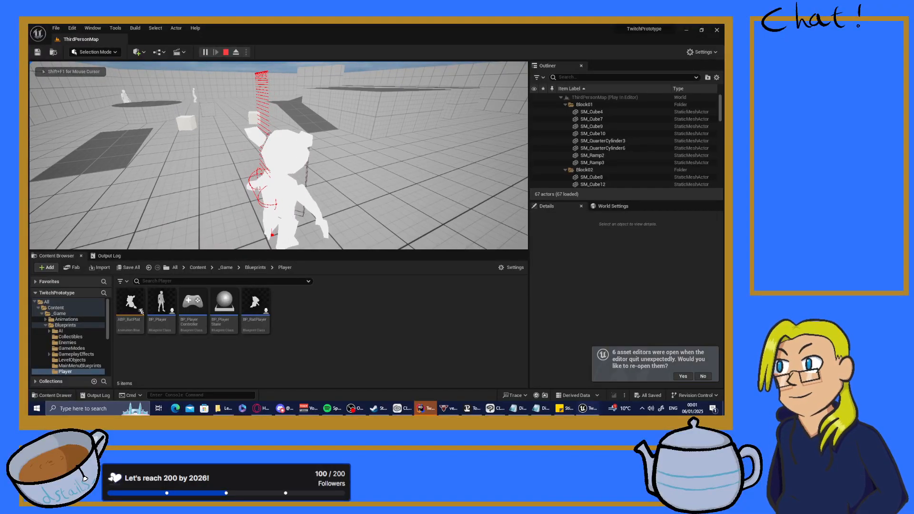
{"action": "key", "text": "d"}
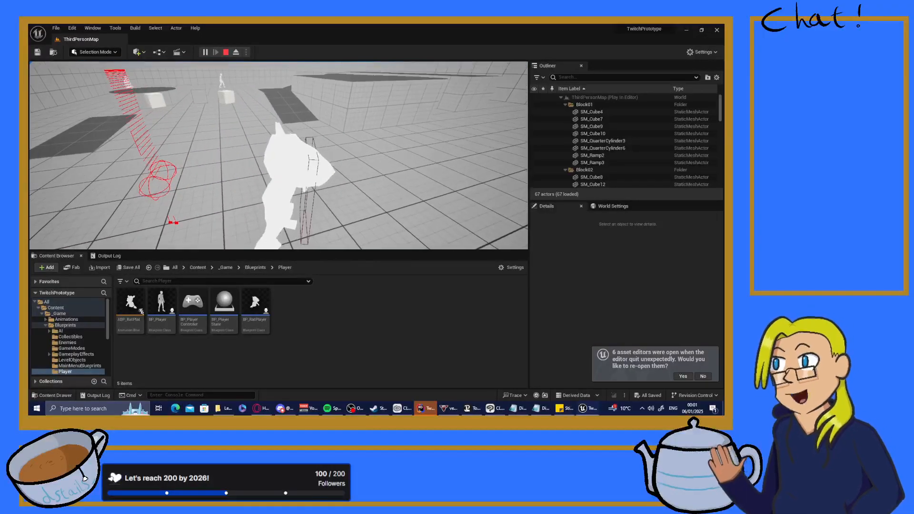
{"action": "key", "text": "a"}
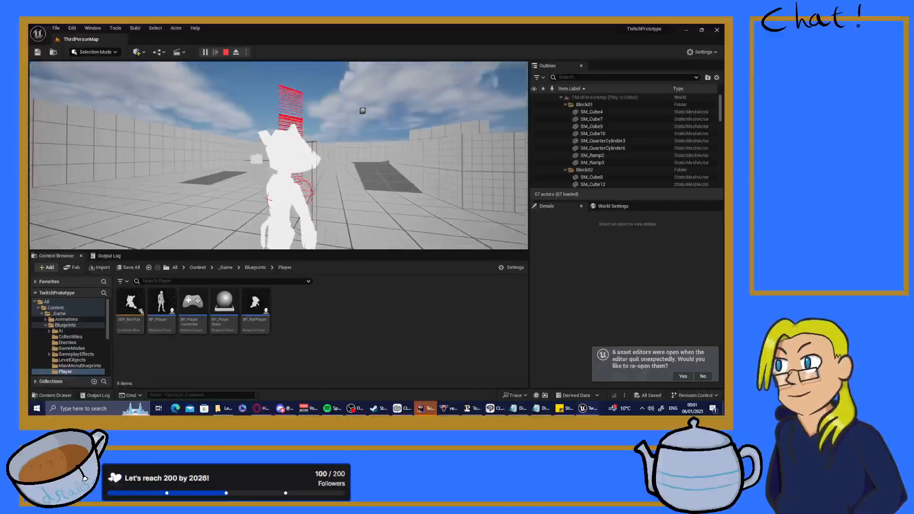
{"action": "key", "text": "w"}
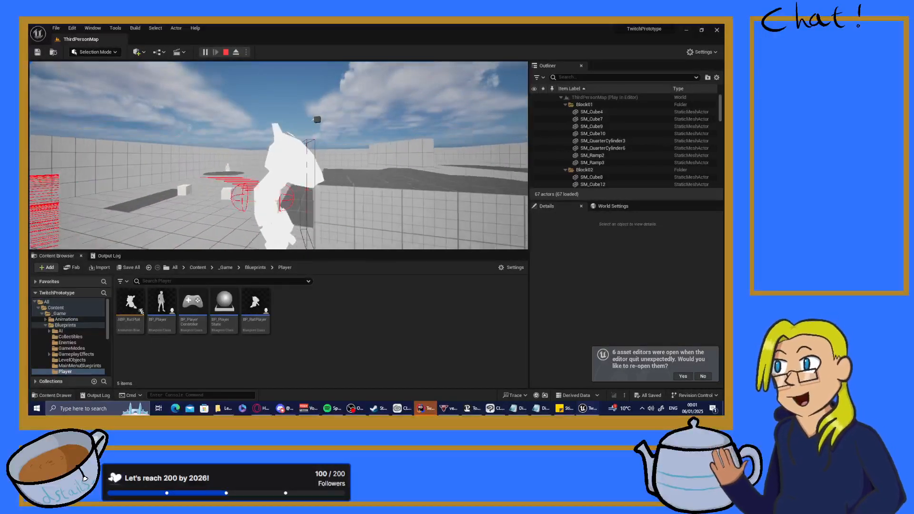
{"action": "key", "text": "w"}
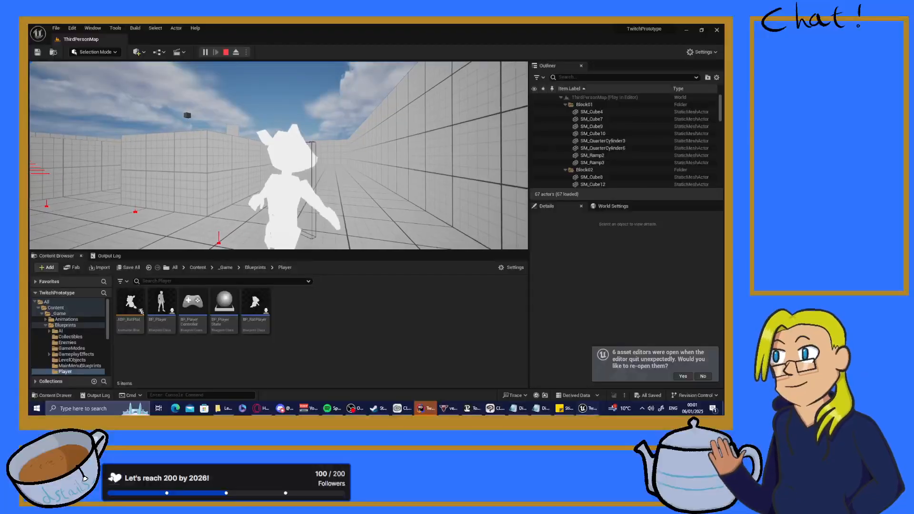
{"action": "key", "text": "w"}
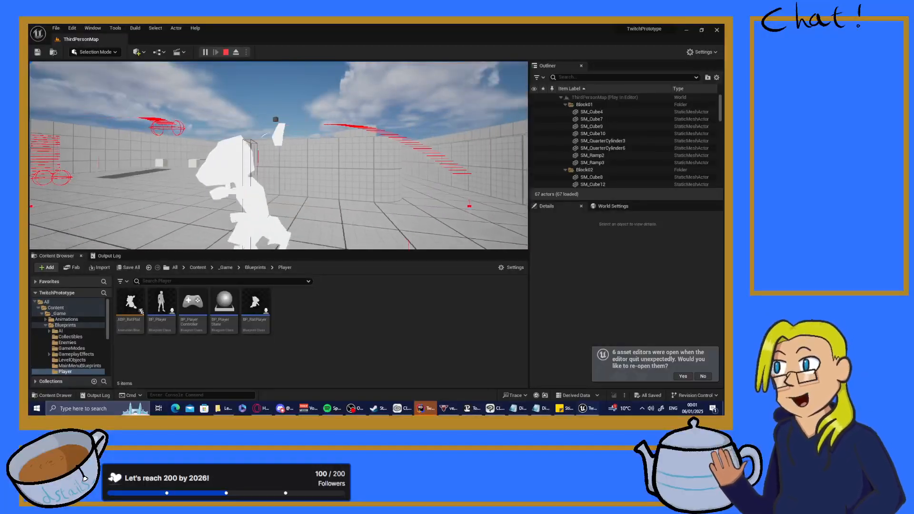
{"action": "key", "text": "w"}
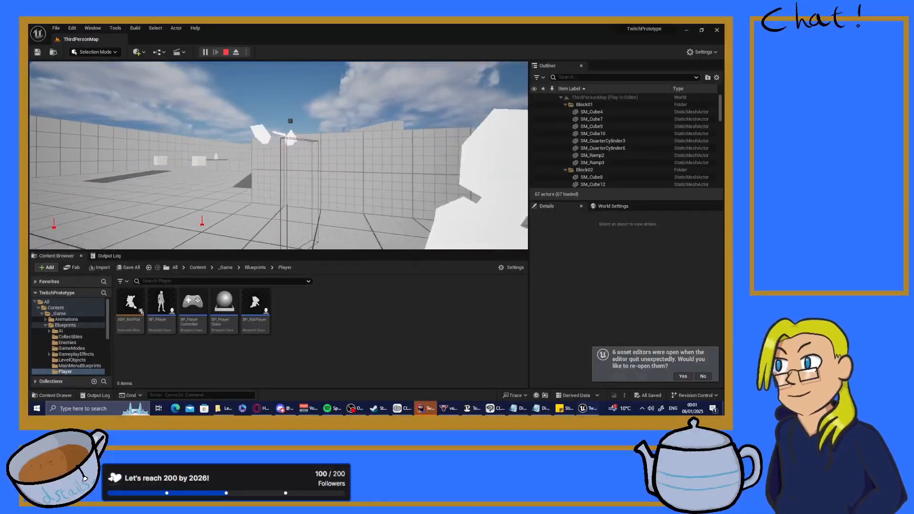
{"action": "key", "text": "w"}
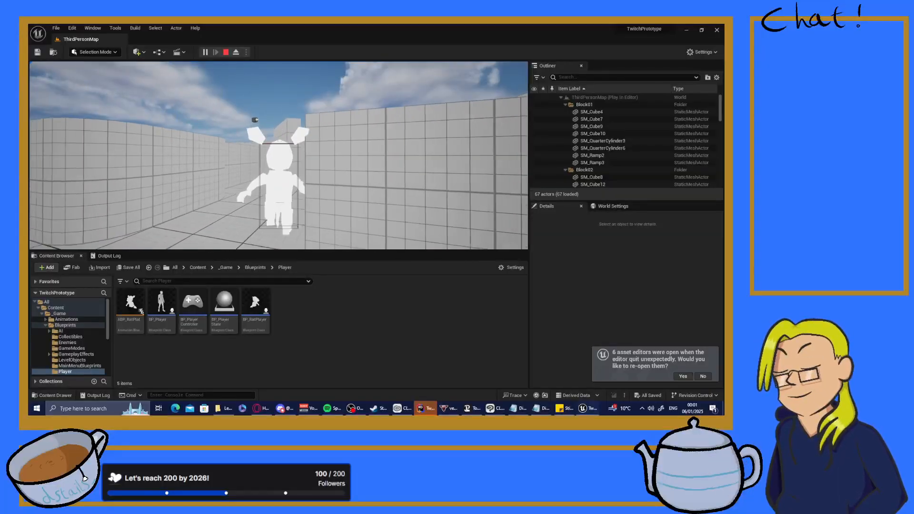
{"action": "key", "text": "w"}
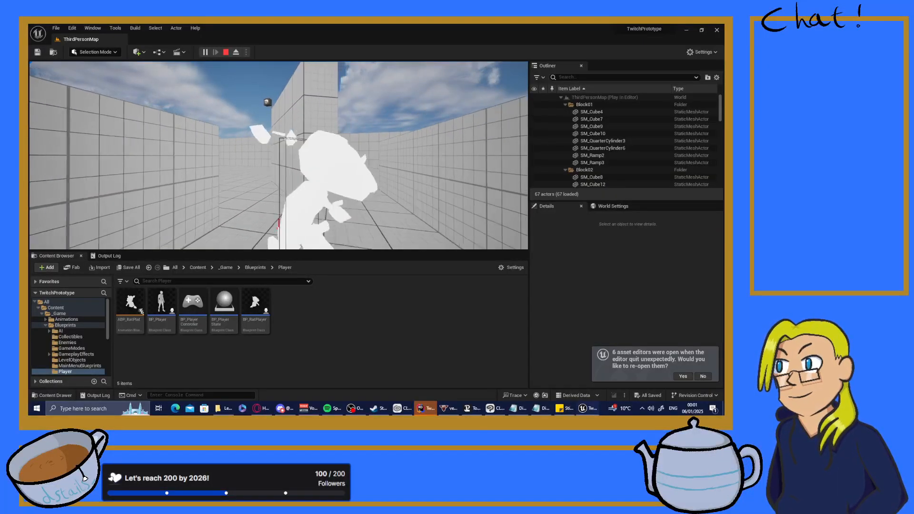
{"action": "key", "text": "w"}
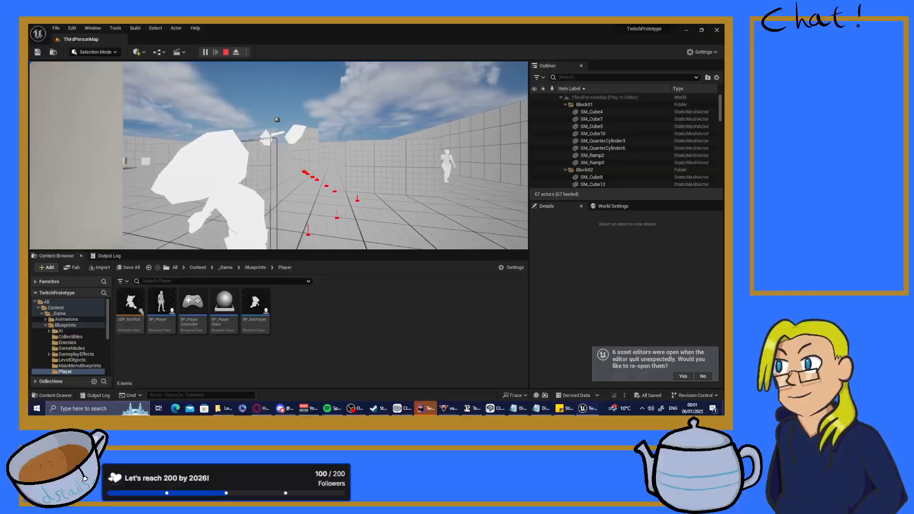
{"action": "key", "text": "w"}
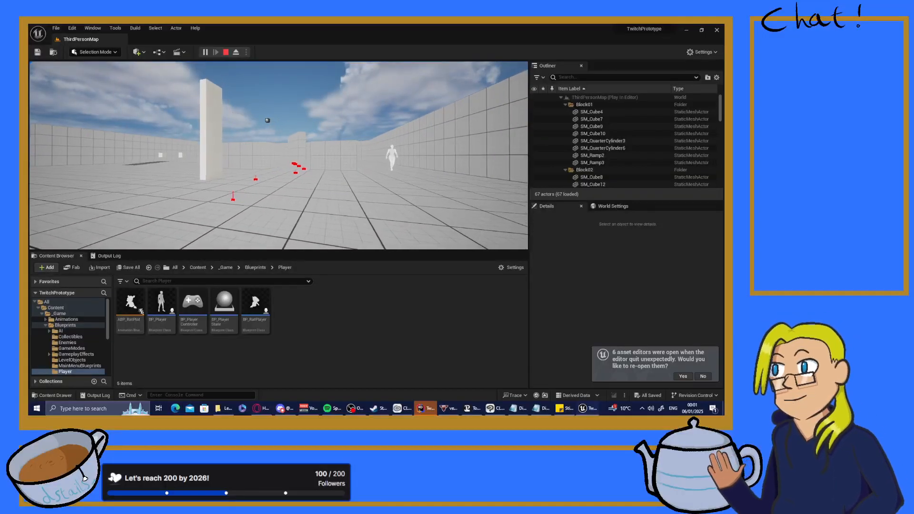
{"action": "key", "text": "w"}
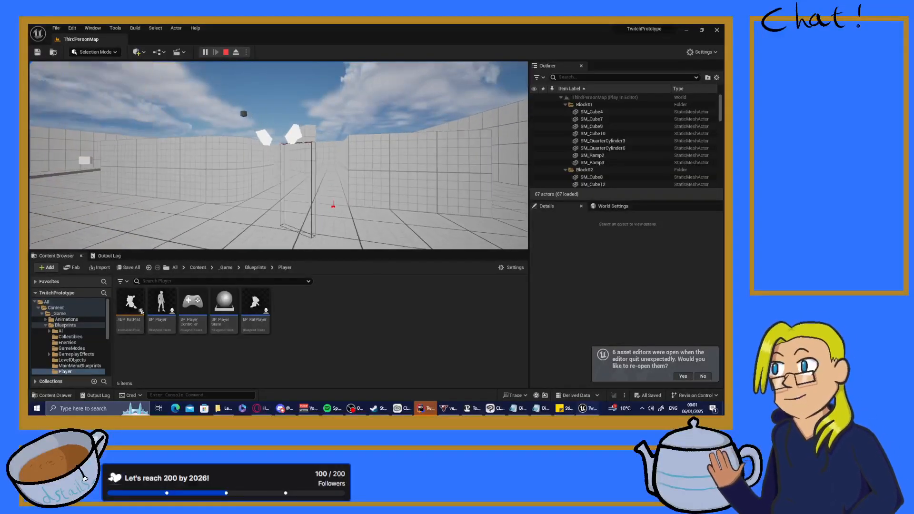
{"action": "key", "text": "w"}
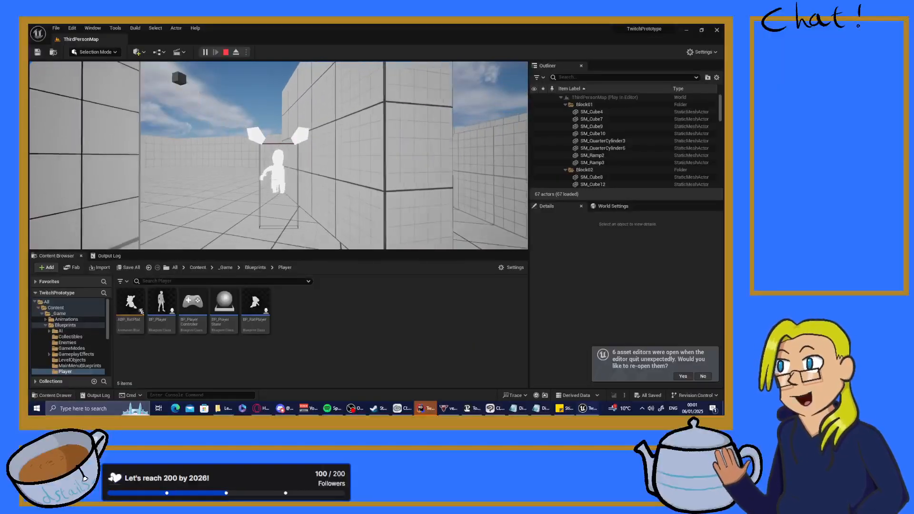
{"action": "key", "text": "s"}
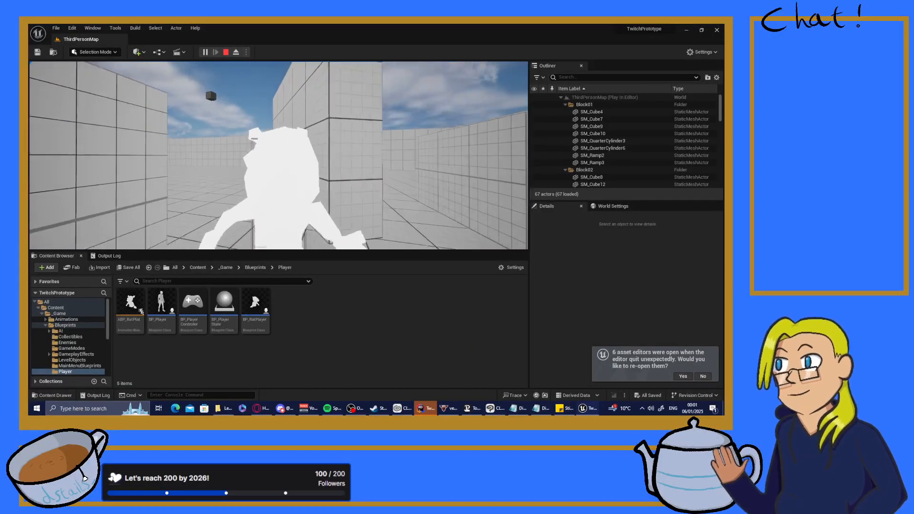
{"action": "key", "text": "a"}
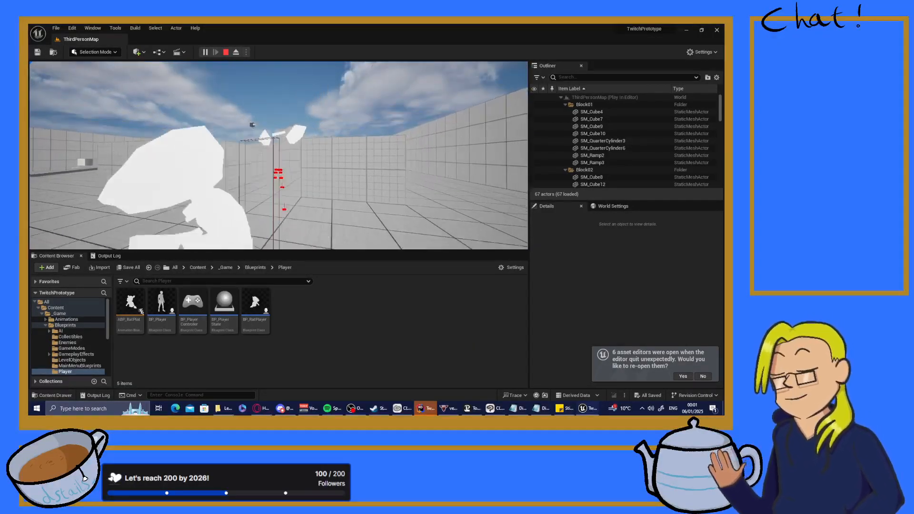
{"action": "key", "text": "Escape"}
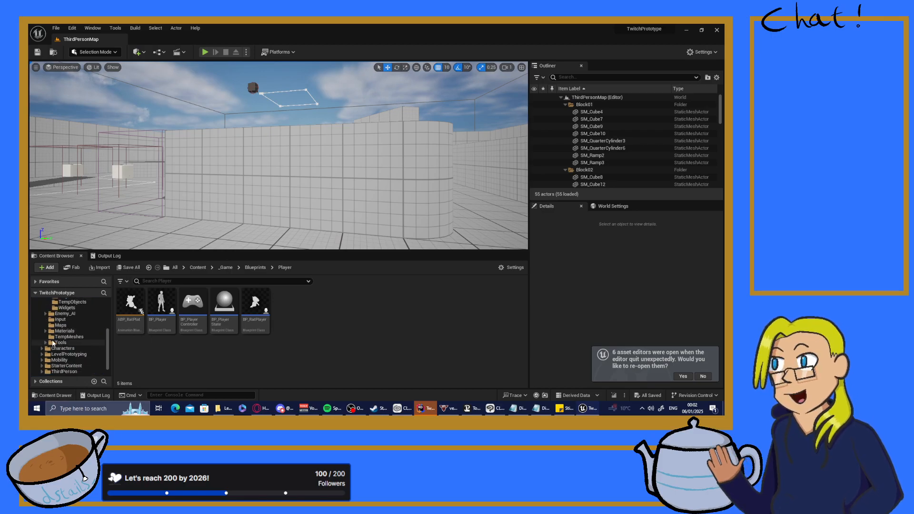
- Open the MM_Walk_Fwd animation from Characters/Mannequins/Animations/Manny, dock its editor in the main window and examine its asset details
{"action": "scroll", "coordinate": [53, 344], "scroll_direction": "down", "scroll_amount": 5}
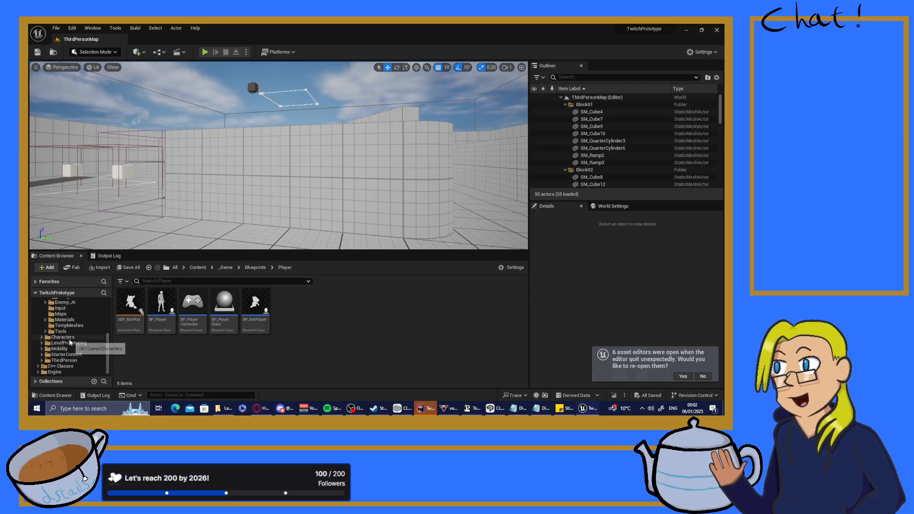
{"action": "left_click", "coordinate": [70, 339]}
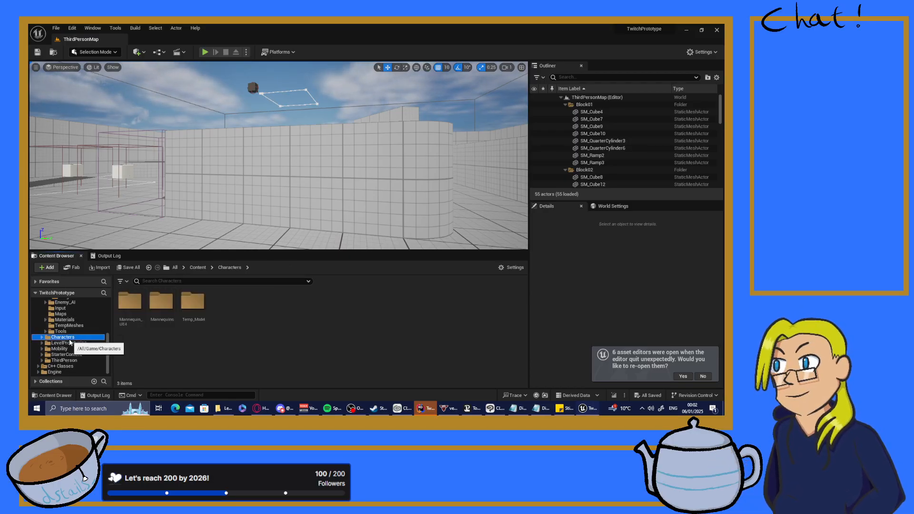
{"action": "double_click", "coordinate": [166, 318]}
{"action": "left_click", "coordinate": [123, 317]}
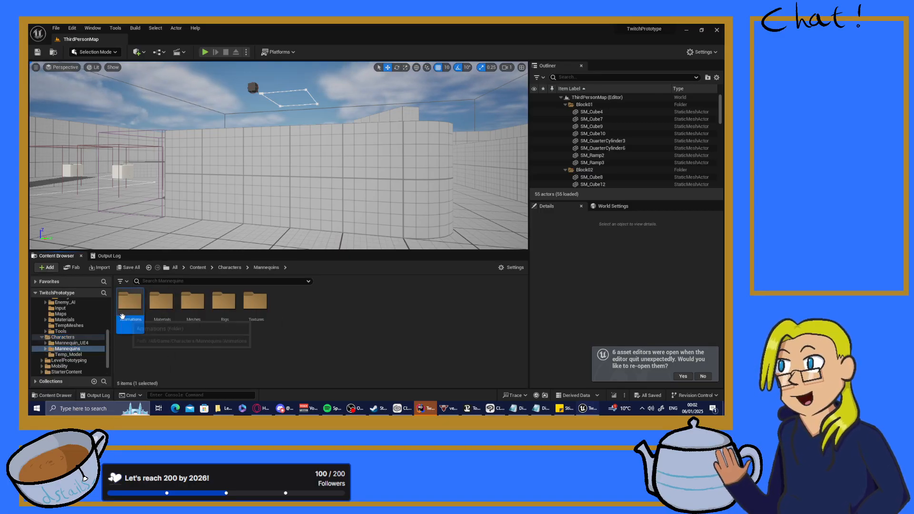
{"action": "double_click", "coordinate": [123, 317]}
{"action": "double_click", "coordinate": [130, 301]}
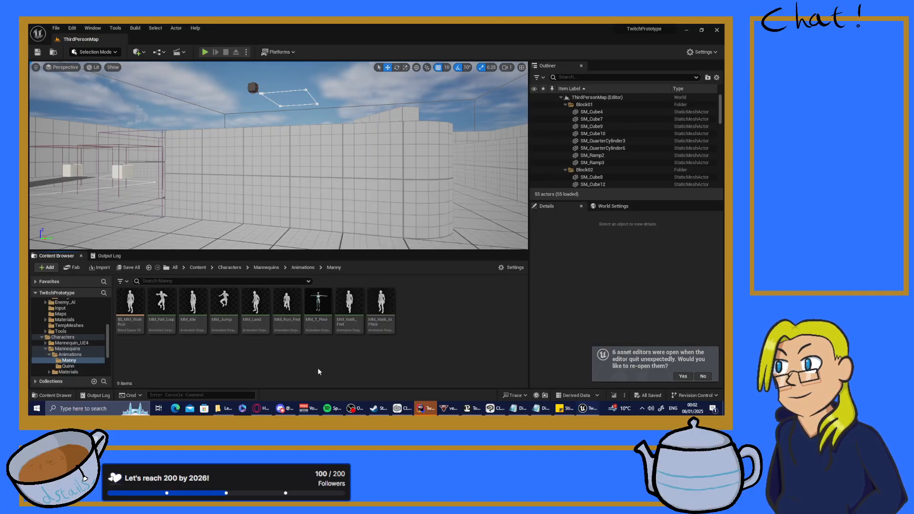
{"action": "double_click", "coordinate": [349, 307]}
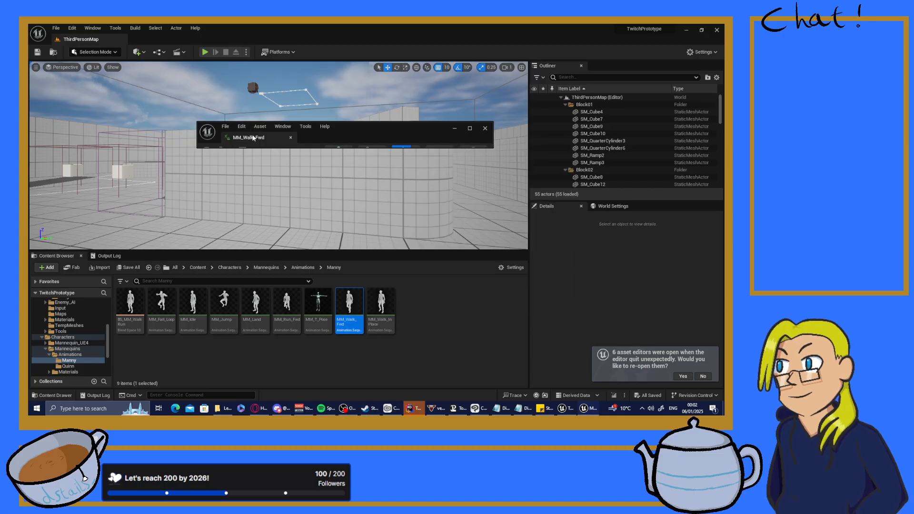
{"action": "left_click_drag", "start_coordinate": [259, 138], "coordinate": [216, 39]}
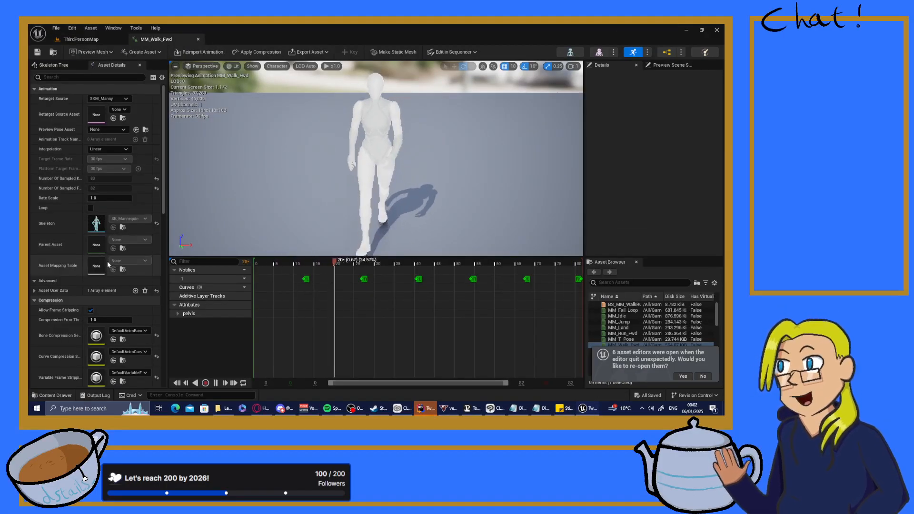
{"action": "scroll", "coordinate": [109, 265], "scroll_direction": "down", "scroll_amount": 3}
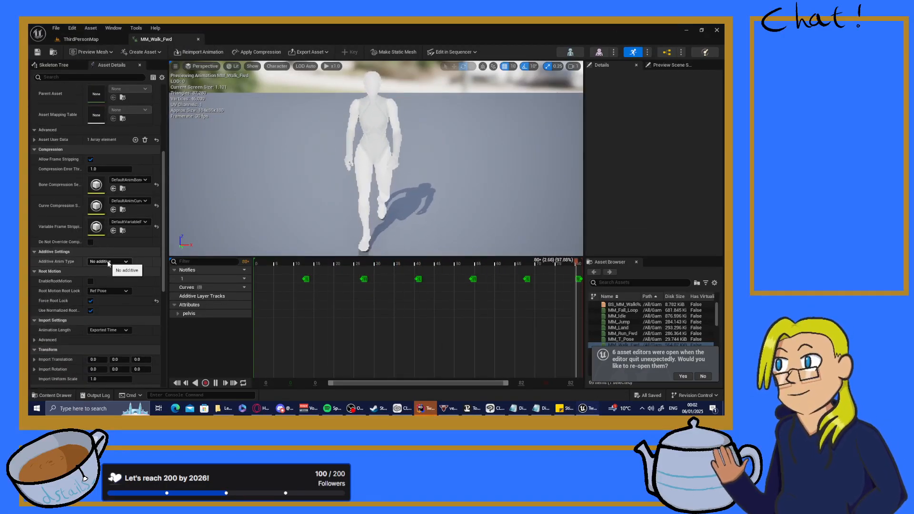
- Return to the ThirdPersonMap level and browse the mannequin's Animations, Manny and Meshes folders for the retargeting assets
{"action": "left_click", "coordinate": [80, 39]}
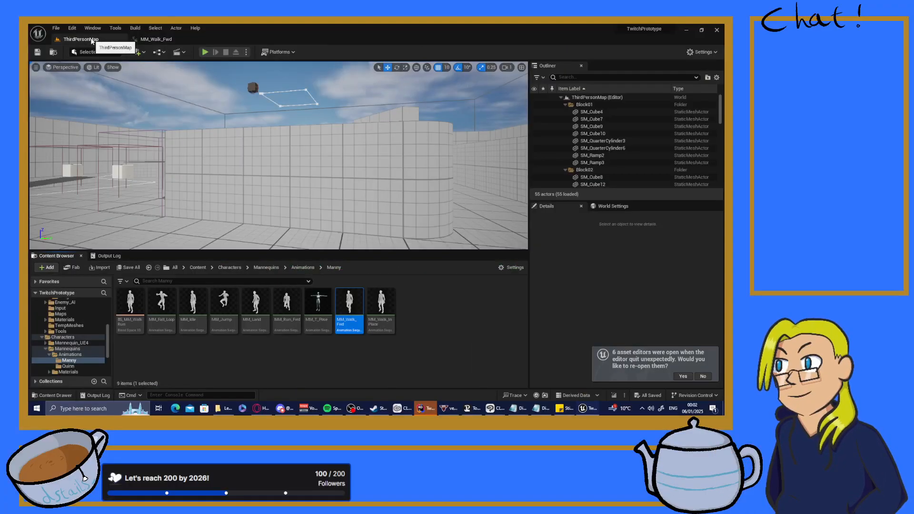
{"action": "left_click", "coordinate": [302, 268]}
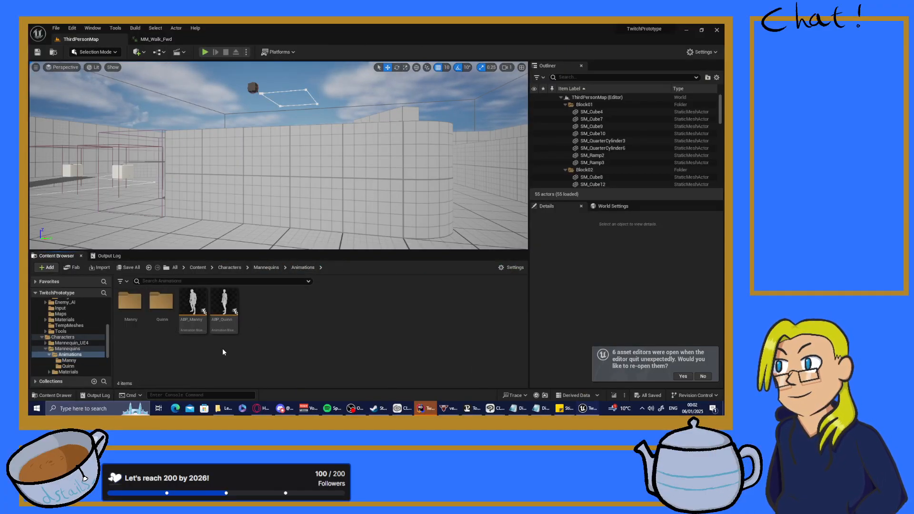
{"action": "double_click", "coordinate": [141, 305]}
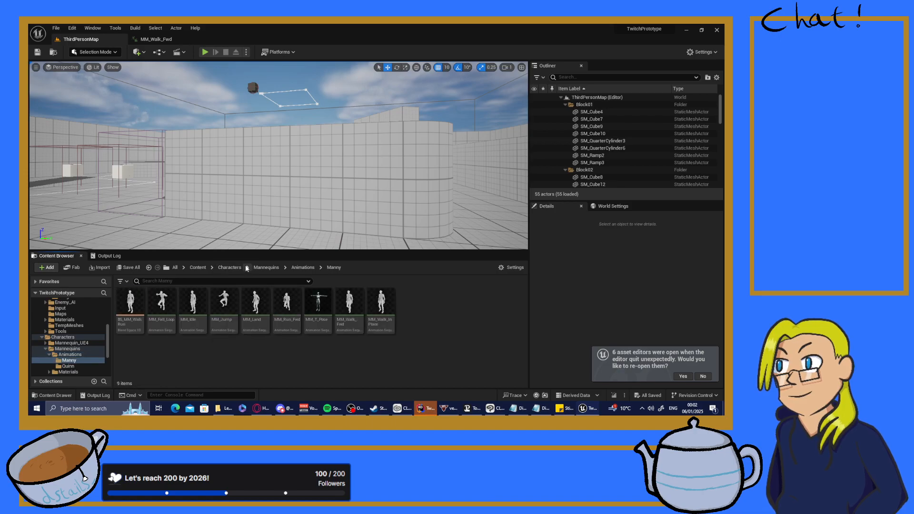
{"action": "left_click", "coordinate": [266, 268]}
{"action": "double_click", "coordinate": [193, 305]}
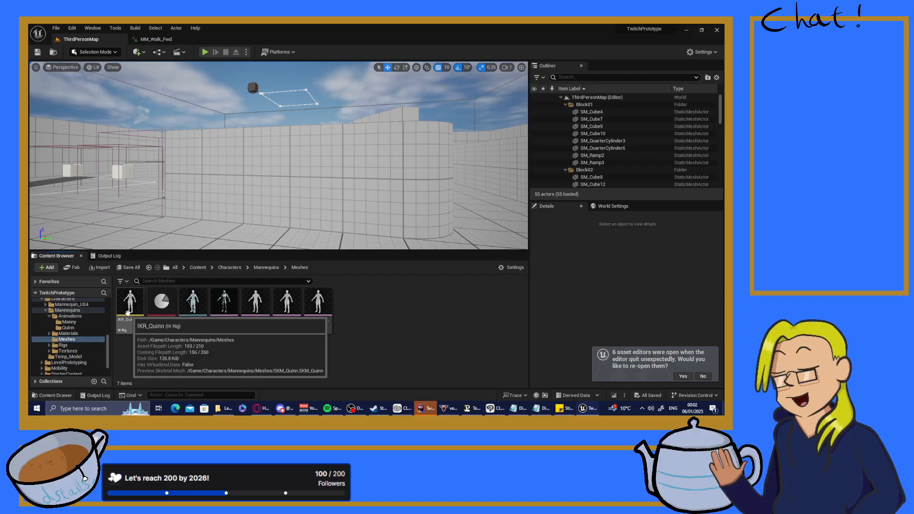
{"action": "scroll", "coordinate": [88, 334], "scroll_direction": "down", "scroll_amount": 3}
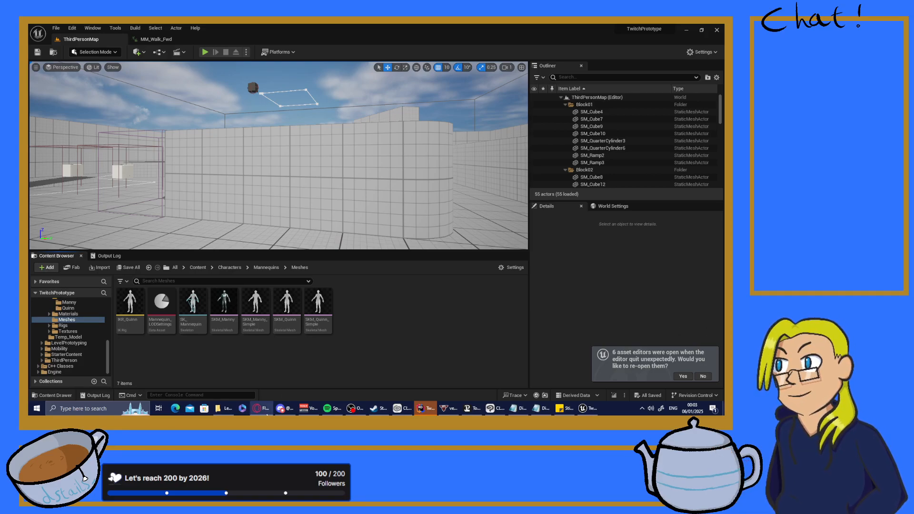
- Decline reopening the earlier asset editors and open the RTG_QuinnToRat retargeter from the Characters/Temp_Model folder
{"action": "left_click", "coordinate": [702, 377]}
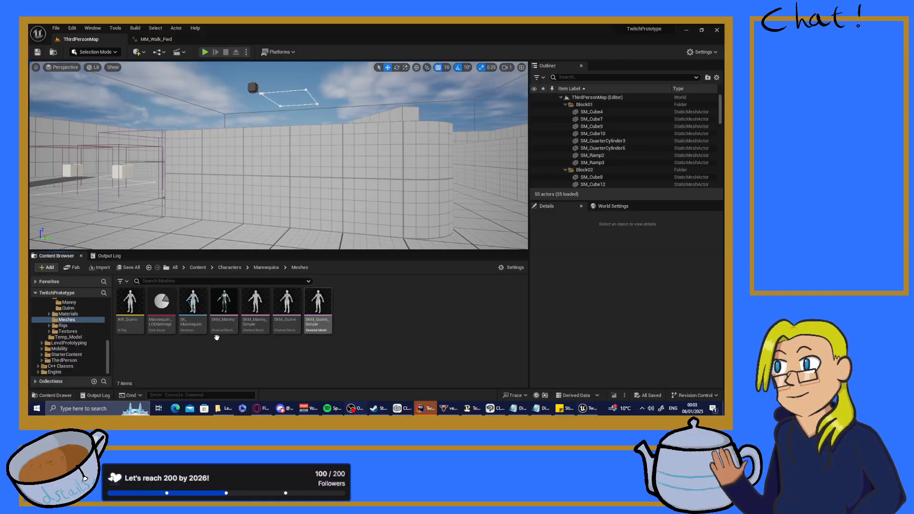
{"action": "scroll", "coordinate": [77, 352], "scroll_direction": "up", "scroll_amount": 1}
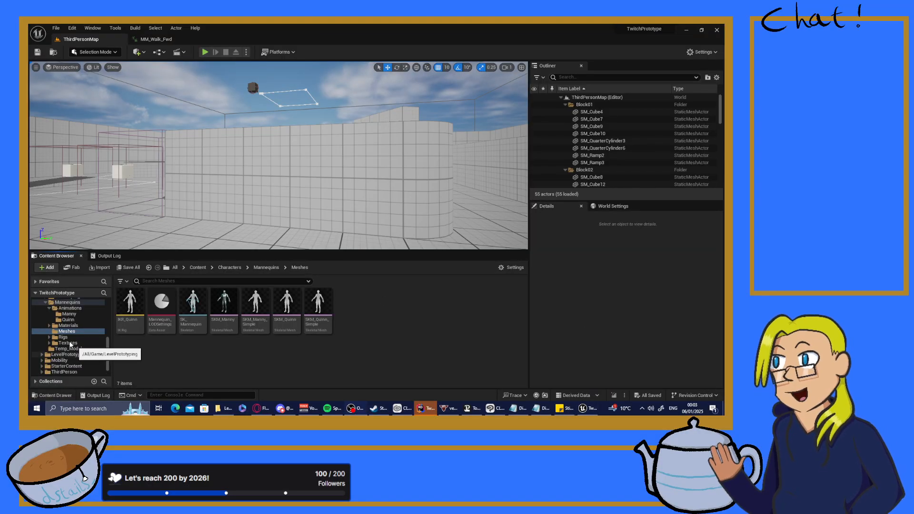
{"action": "left_click", "coordinate": [76, 349]}
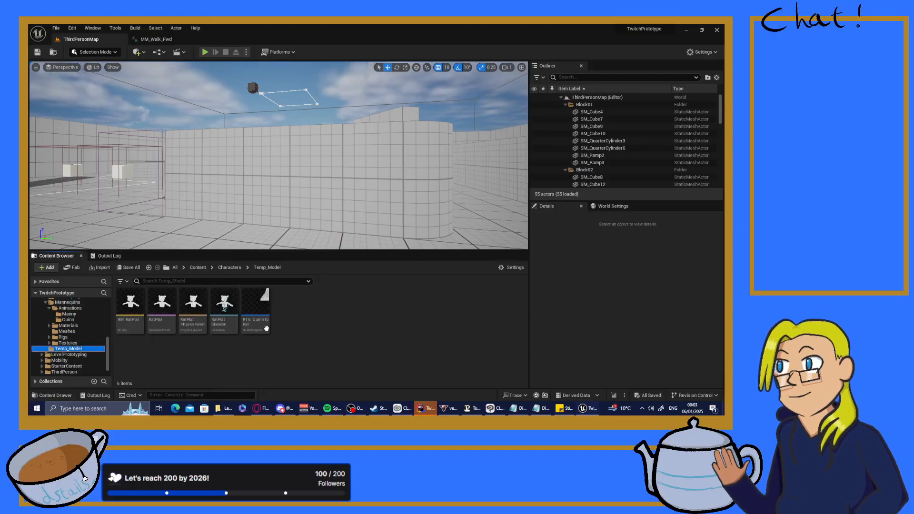
{"action": "double_click", "coordinate": [247, 314]}
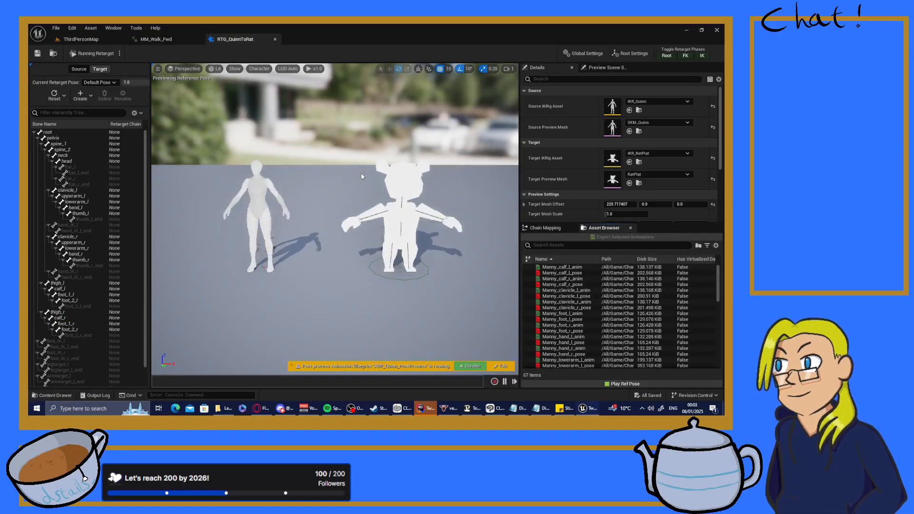
- Export MF_Run_Fwd retargeted to the rat into _Game/Animations/Retargeted/Player with the name prefix Rat
{"action": "scroll", "coordinate": [548, 300], "scroll_direction": "down", "scroll_amount": 6}
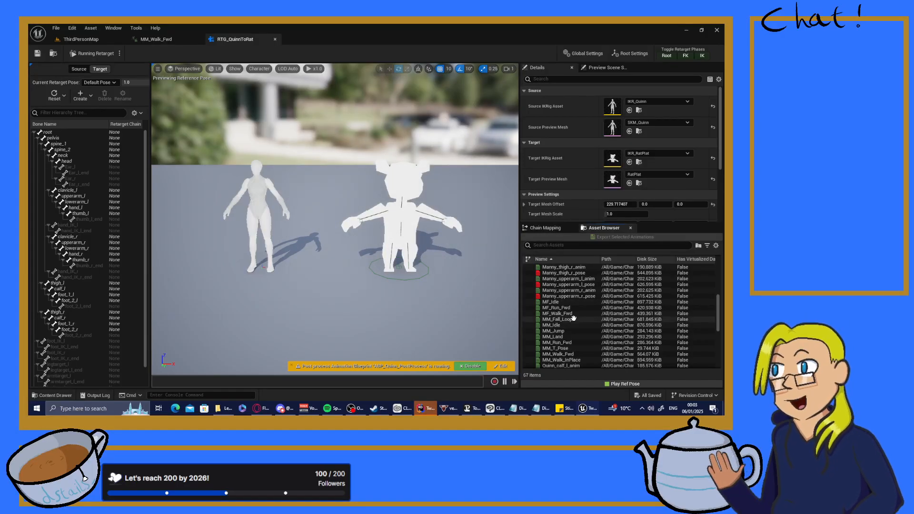
{"action": "left_click", "coordinate": [561, 308]}
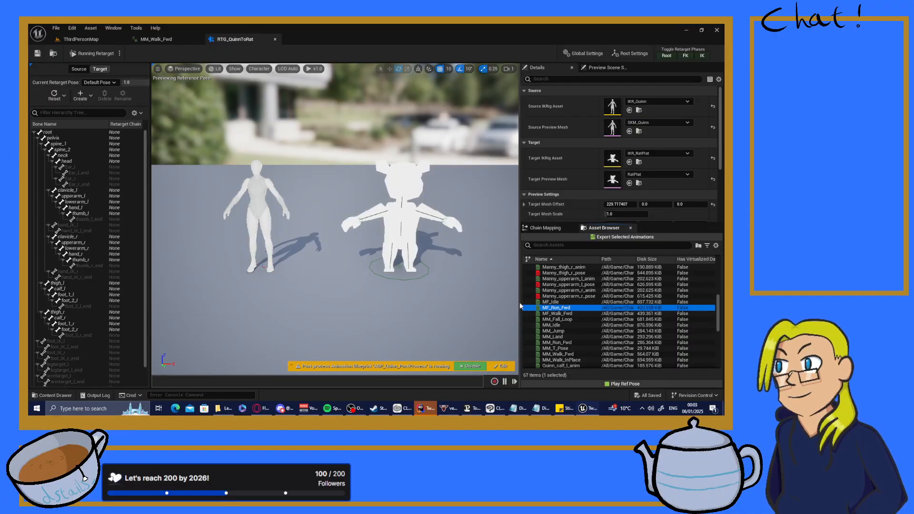
{"action": "left_click", "coordinate": [622, 237]}
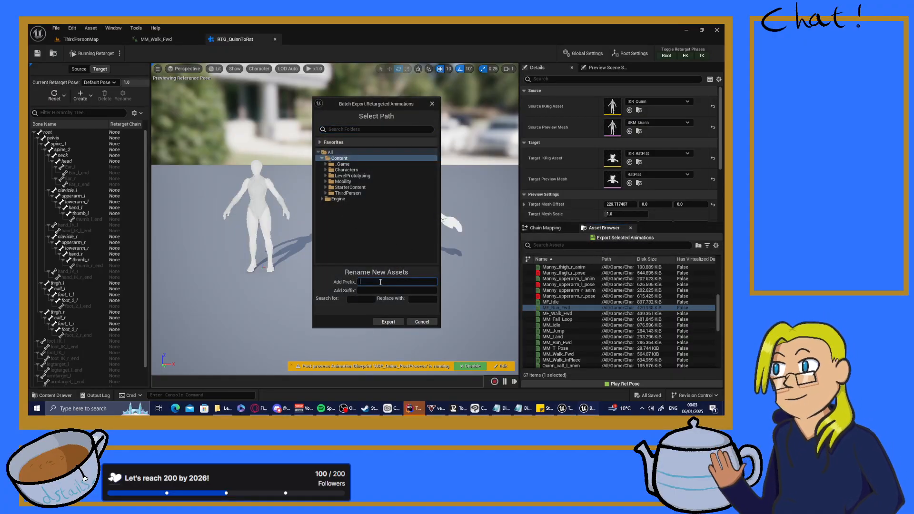
{"action": "type", "text": "Rat"}
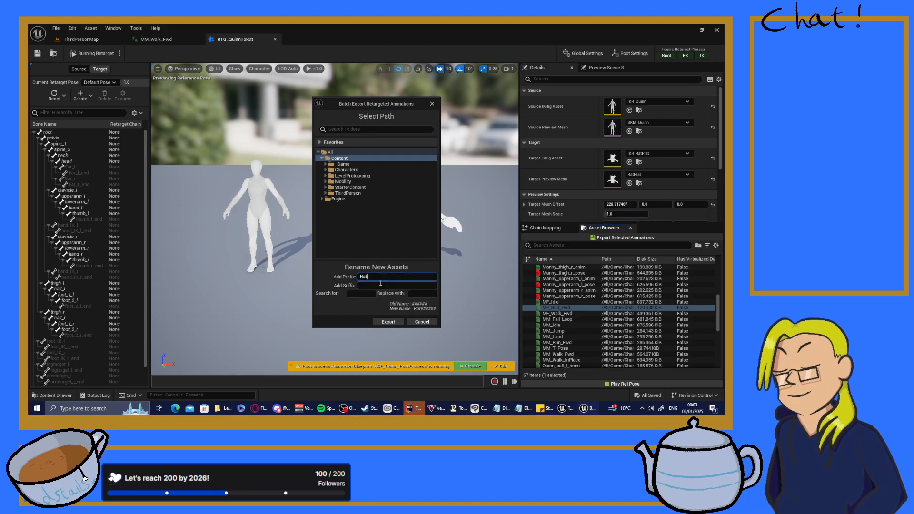
{"action": "left_click", "coordinate": [326, 165]}
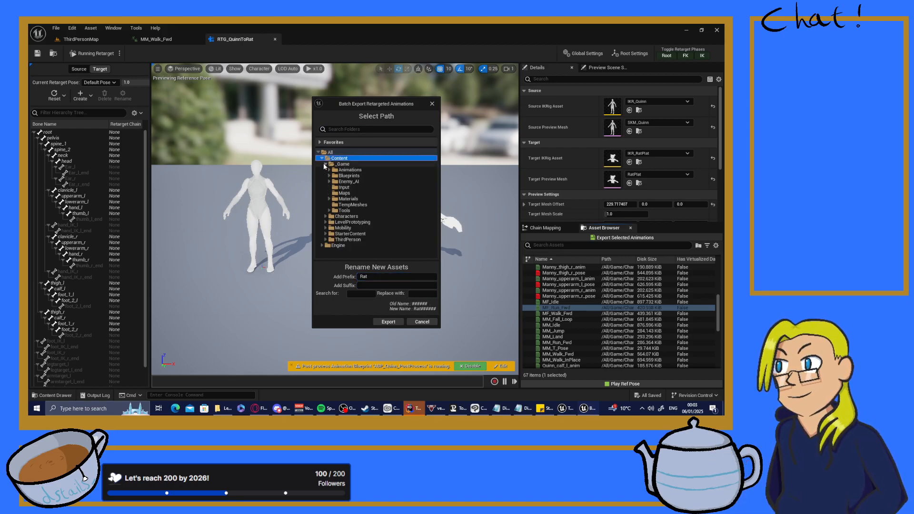
{"action": "left_click", "coordinate": [350, 170]}
{"action": "left_click", "coordinate": [329, 170]}
{"action": "left_click", "coordinate": [333, 175]}
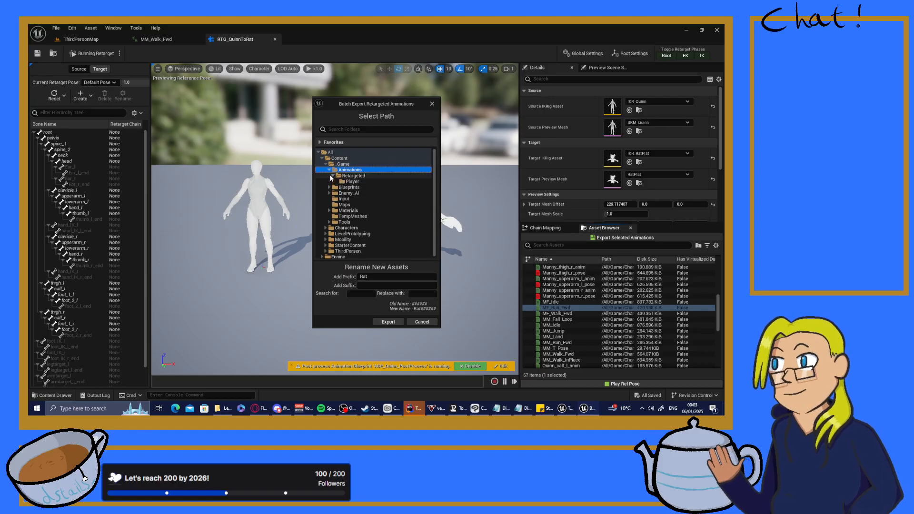
{"action": "left_click", "coordinate": [353, 181]}
{"action": "left_click", "coordinate": [387, 322]}
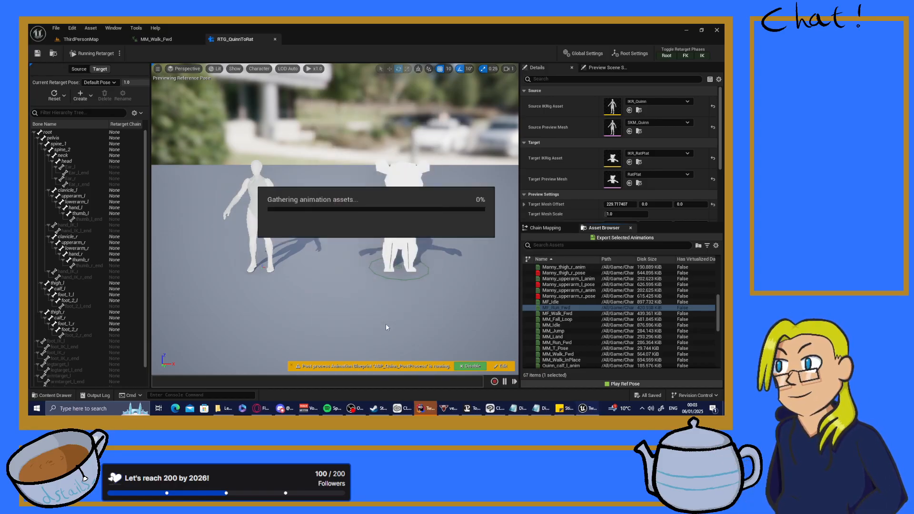
- Open the exported RatMF_Run_Fwd animation, examine the rat's ears and head during playback, and close its editor
{"action": "left_click", "coordinate": [357, 357]}
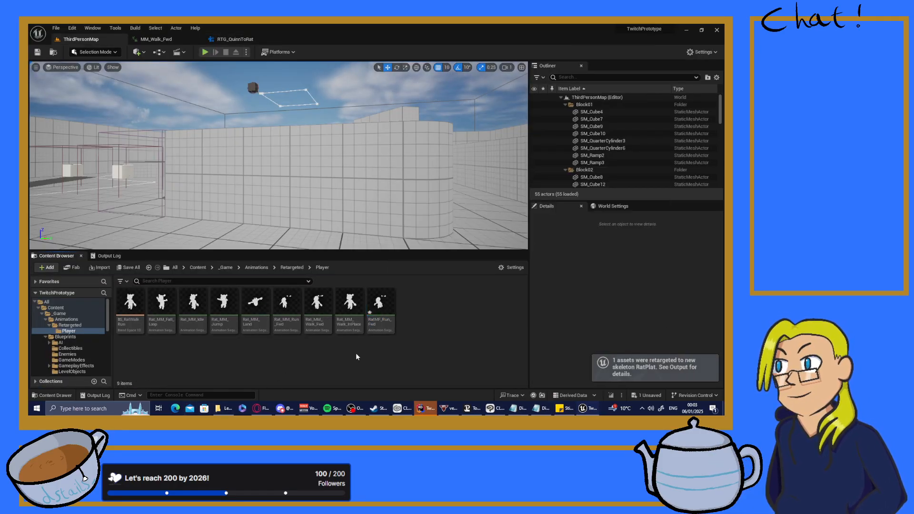
{"action": "double_click", "coordinate": [379, 308]}
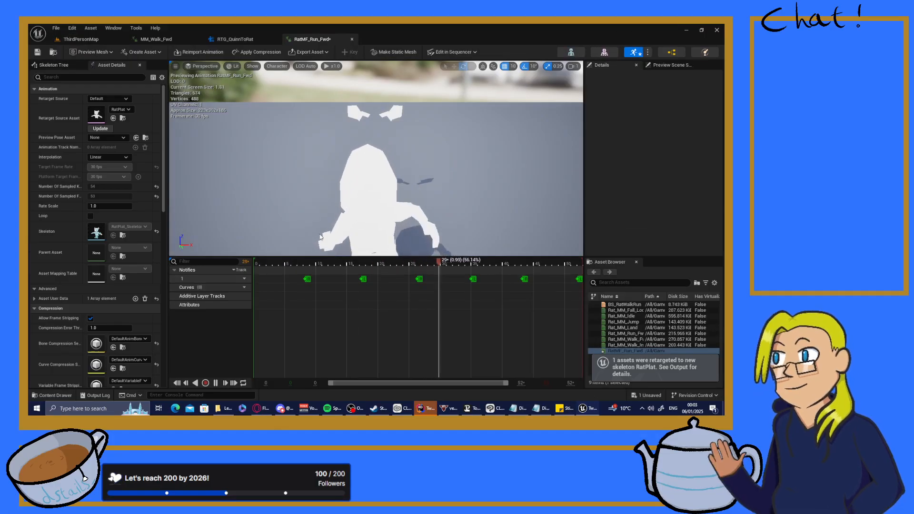
{"action": "left_click", "coordinate": [351, 39]}
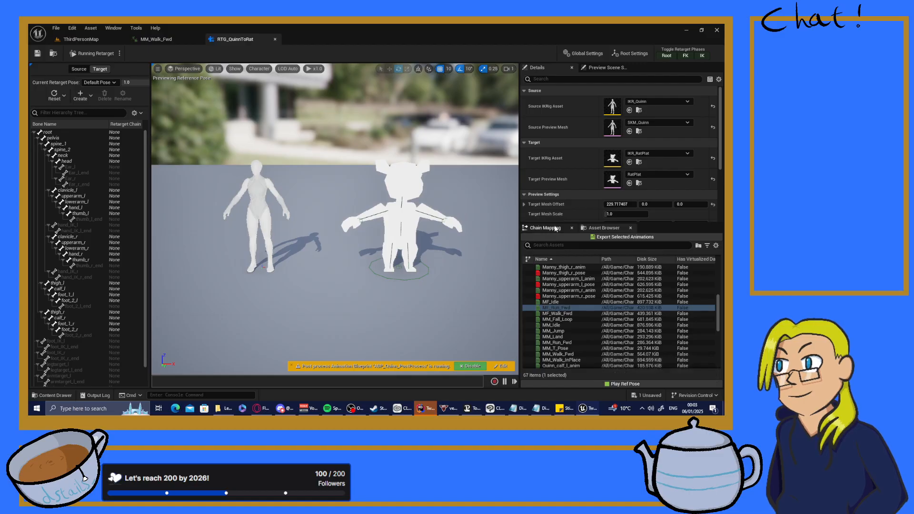
- In the retargeter's root settings, set all Blend to Source Weights and Affect IK Horizontal to 0.0, and save the asset
{"action": "scroll", "coordinate": [549, 163], "scroll_direction": "down", "scroll_amount": 3}
{"action": "scroll", "coordinate": [549, 164], "scroll_direction": "down", "scroll_amount": 1}
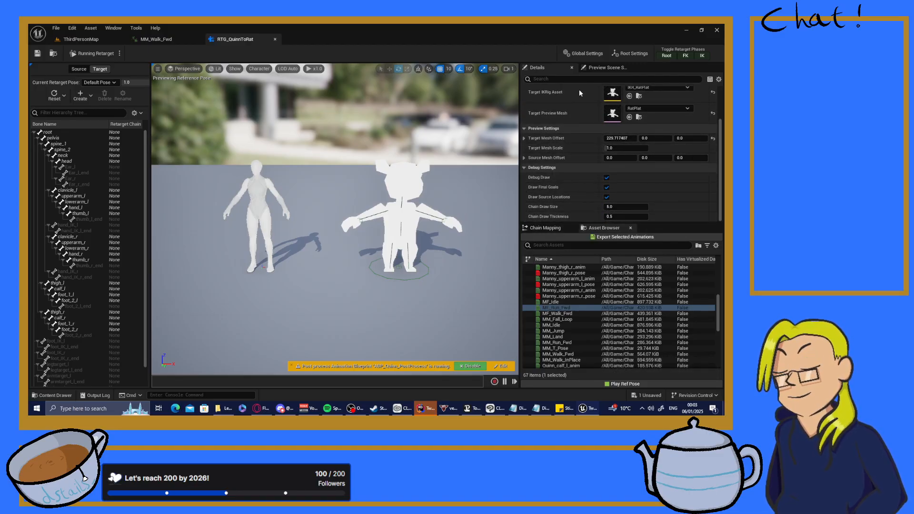
{"action": "left_click", "coordinate": [631, 53]}
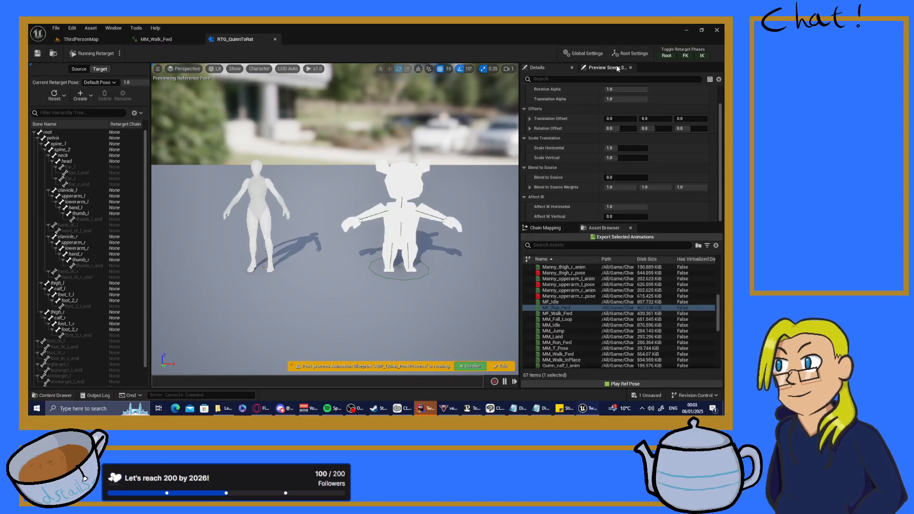
{"action": "scroll", "coordinate": [591, 138], "scroll_direction": "up", "scroll_amount": 2}
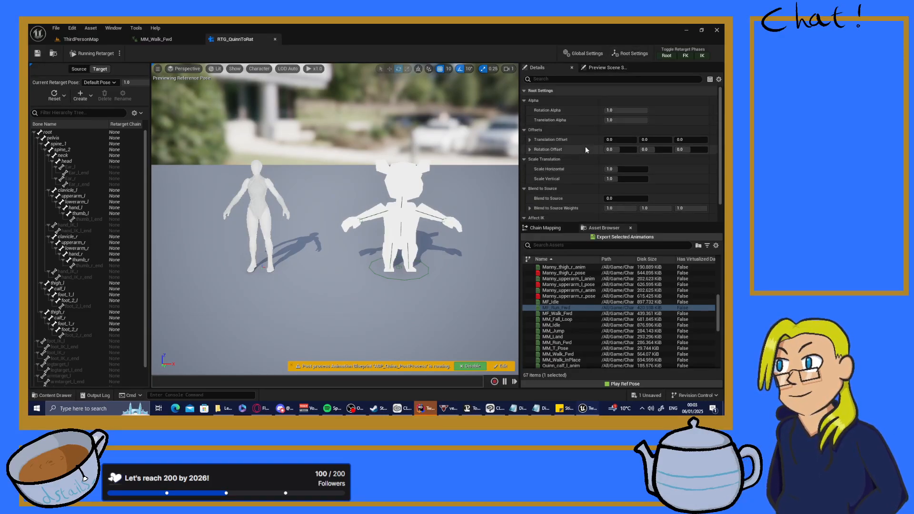
{"action": "scroll", "coordinate": [585, 148], "scroll_direction": "down", "scroll_amount": 2}
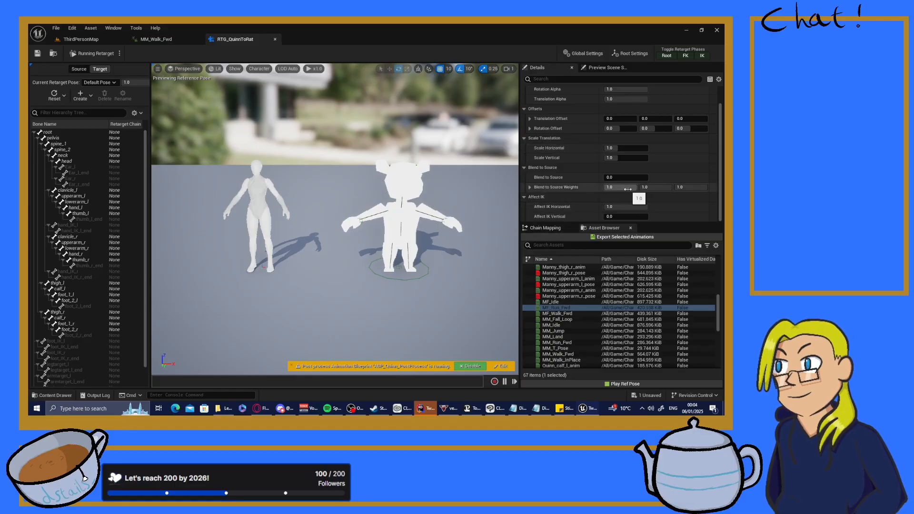
{"action": "left_click_drag", "start_coordinate": [619, 187], "coordinate": [670, 196]}
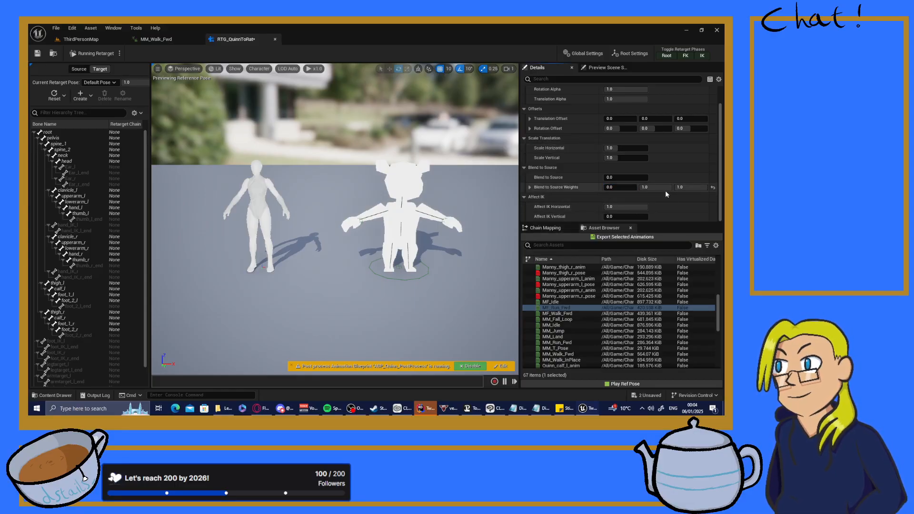
{"action": "left_click_drag", "start_coordinate": [663, 187], "coordinate": [607, 208]}
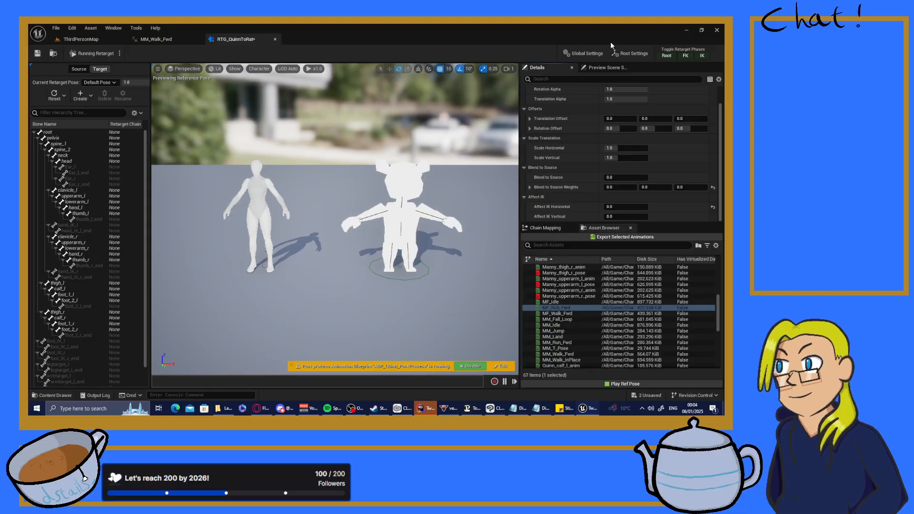
{"action": "left_click", "coordinate": [32, 55]}
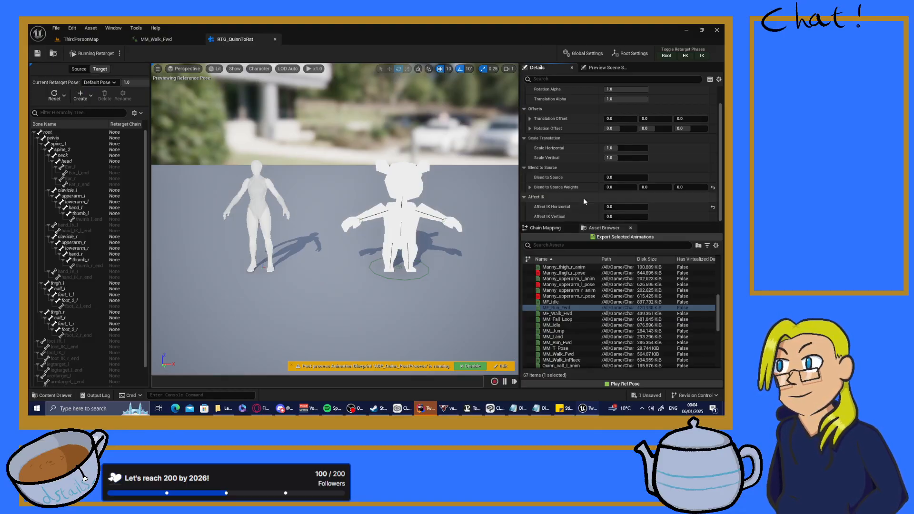
- Review the root settings and switch off the FK and IK retarget phases
{"action": "scroll", "coordinate": [583, 197], "scroll_direction": "up", "scroll_amount": 2}
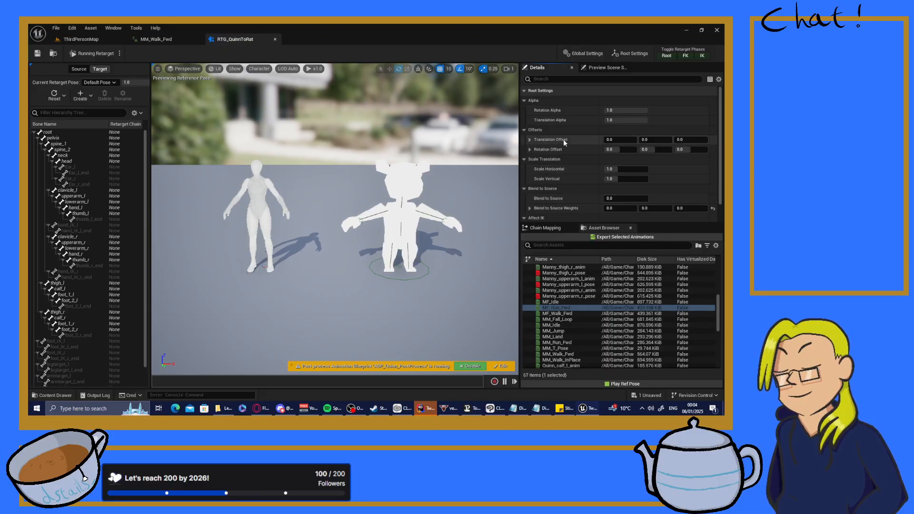
{"action": "scroll", "coordinate": [584, 134], "scroll_direction": "down", "scroll_amount": 2}
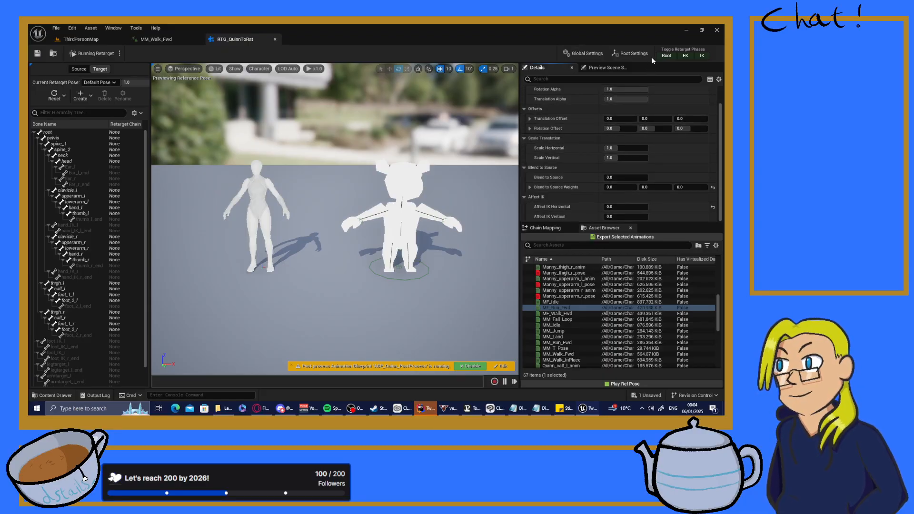
{"action": "left_click", "coordinate": [685, 56]}
{"action": "left_click", "coordinate": [702, 55]}
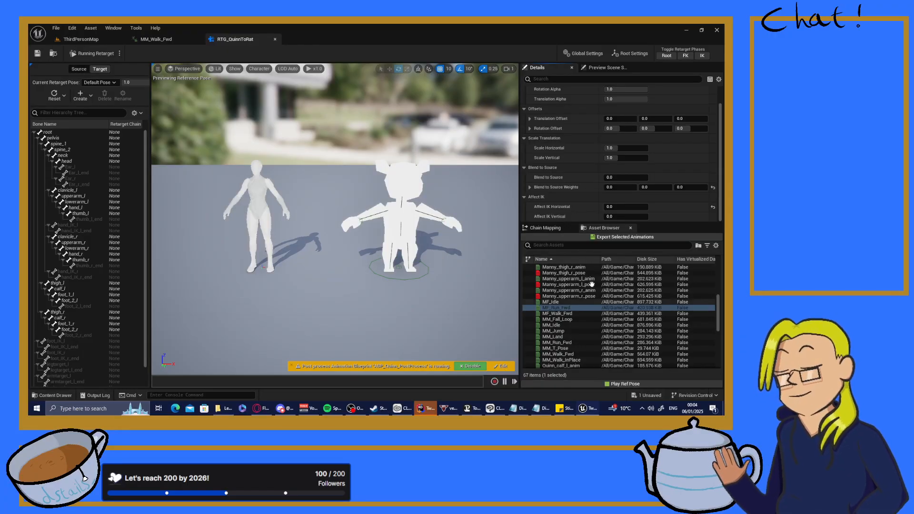
- Export MF_Run_Fwd again into Animations/Retargeted/Player with prefix Rat, and check the new RatMF_Run_Fwd1 animation in its editor
{"action": "left_click", "coordinate": [622, 237]}
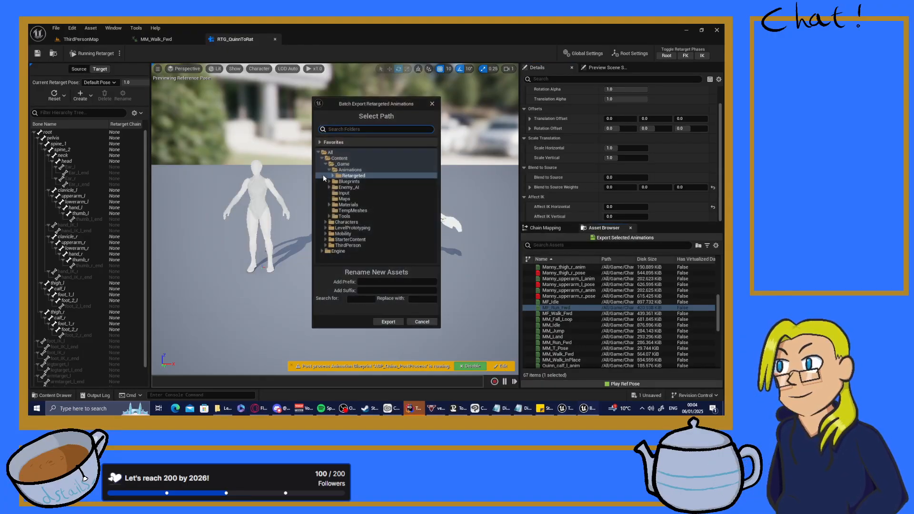
{"action": "left_click", "coordinate": [340, 176]}
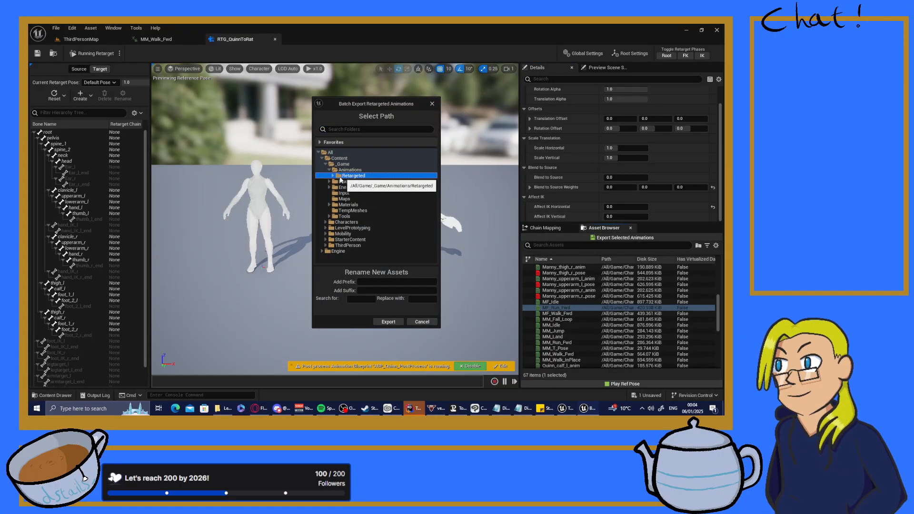
{"action": "left_click", "coordinate": [332, 177]}
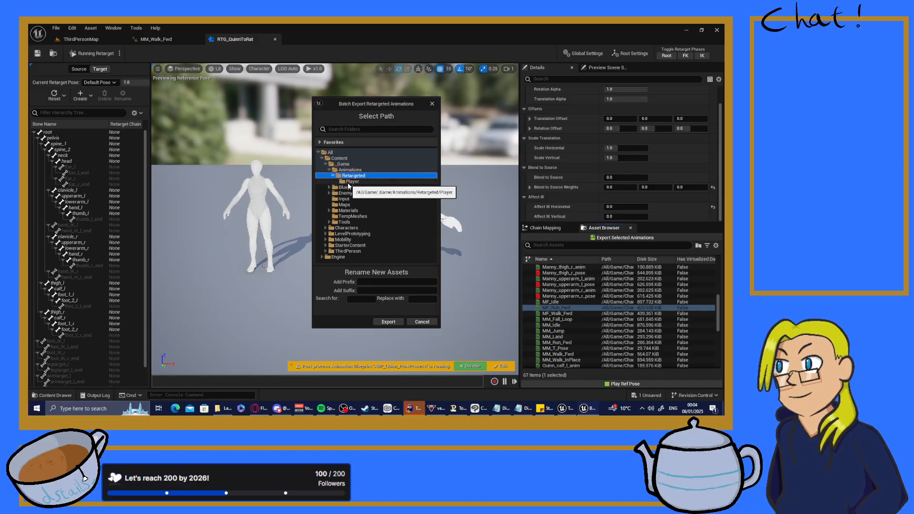
{"action": "left_click", "coordinate": [350, 182]}
{"action": "left_click", "coordinate": [378, 282]}
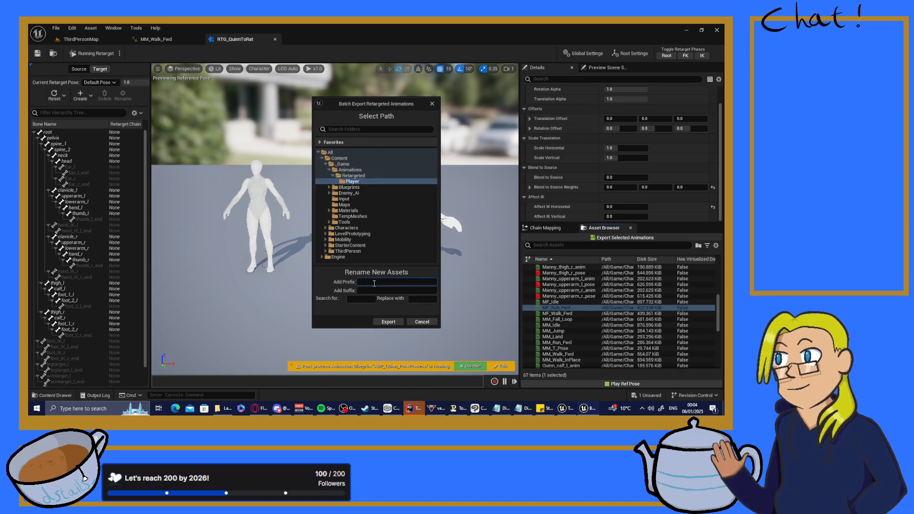
{"action": "type", "text": "Rat"}
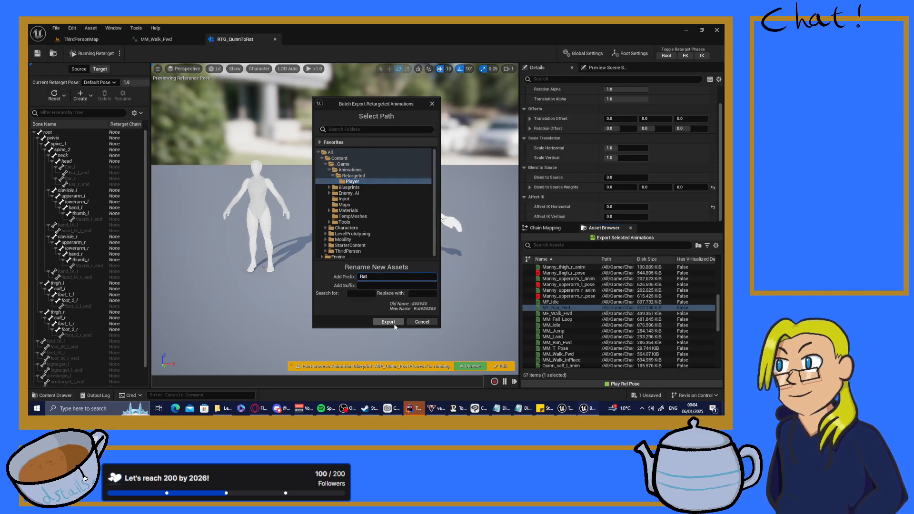
{"action": "left_click", "coordinate": [393, 323]}
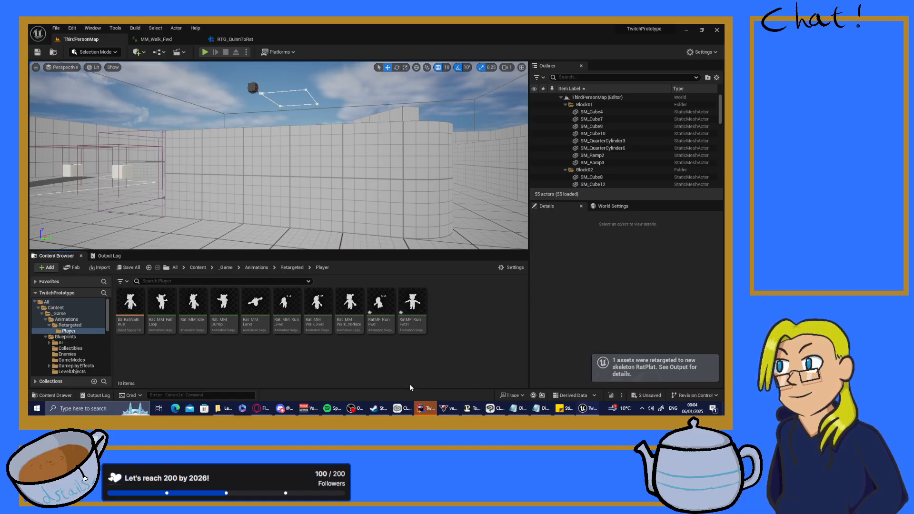
{"action": "double_click", "coordinate": [408, 314]}
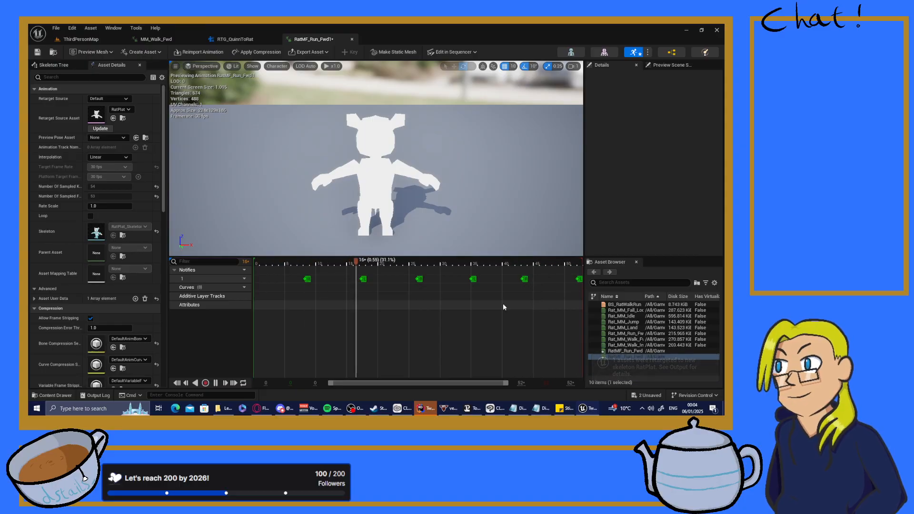
{"action": "left_click", "coordinate": [352, 39]}
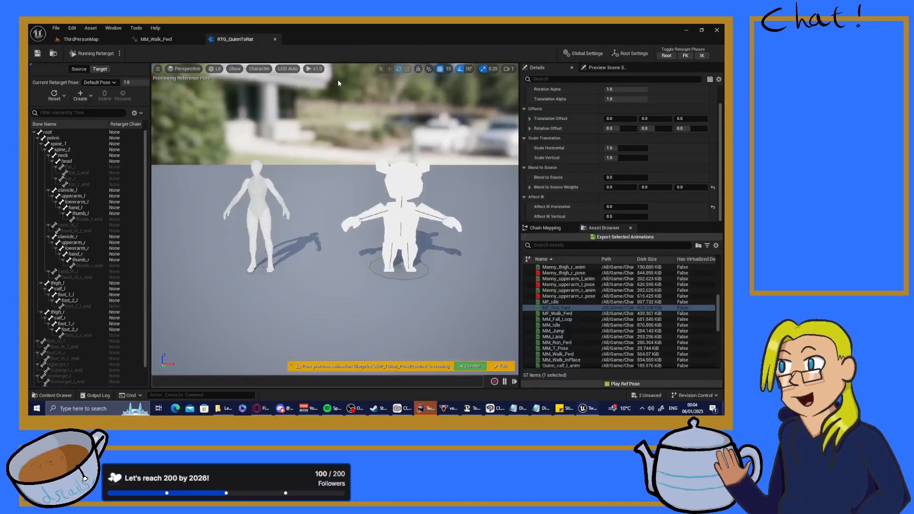
- Preview MF_Run_Fwd while toggling the Root, FK and IK retarget phases to compare the rat's motion, and return to the reference pose
{"action": "left_click", "coordinate": [542, 306]}
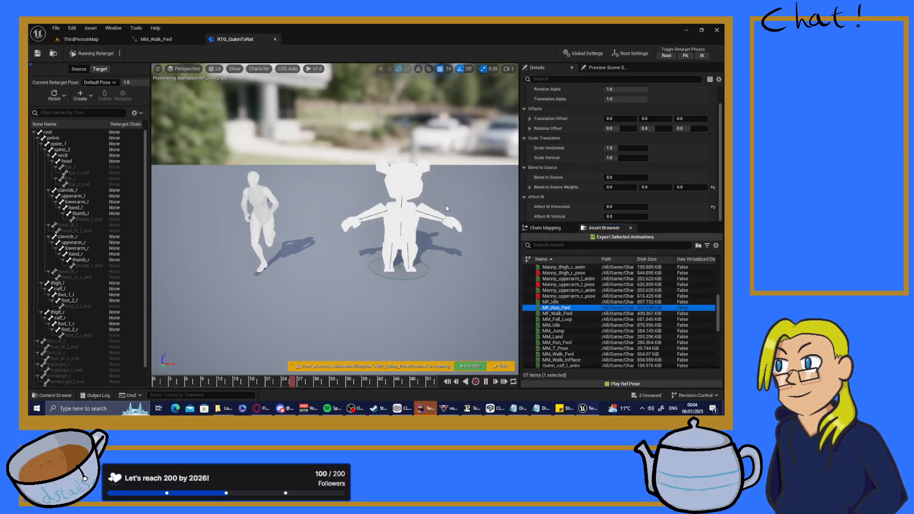
{"action": "left_click", "coordinate": [666, 57]}
{"action": "left_click", "coordinate": [668, 56]}
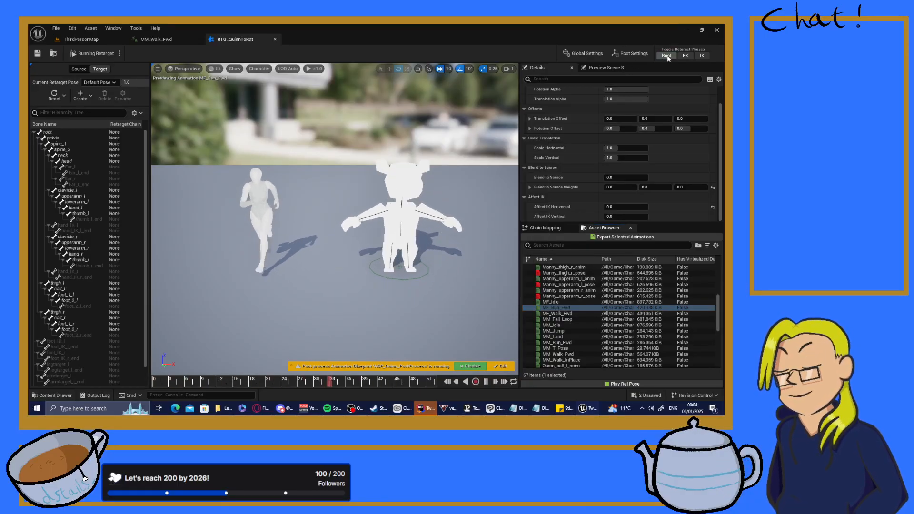
{"action": "left_click", "coordinate": [685, 57]}
{"action": "left_click", "coordinate": [702, 56]}
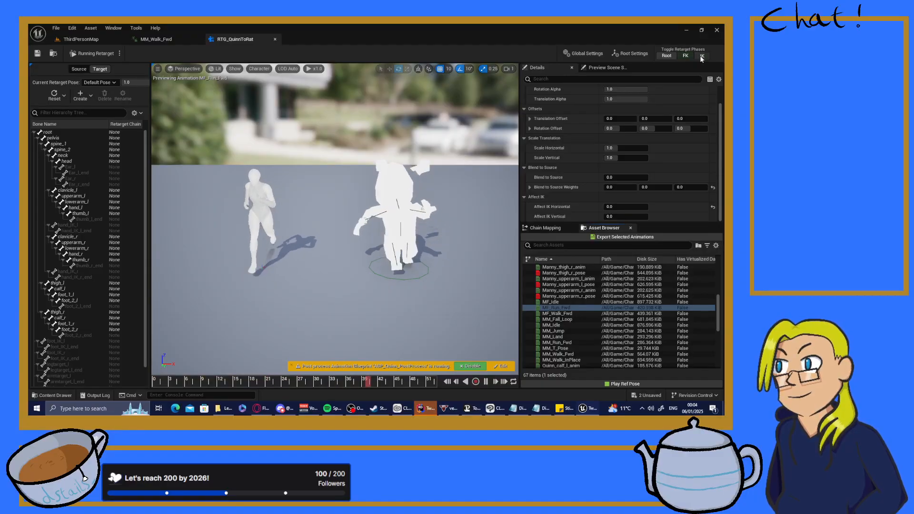
{"action": "left_click", "coordinate": [666, 56]}
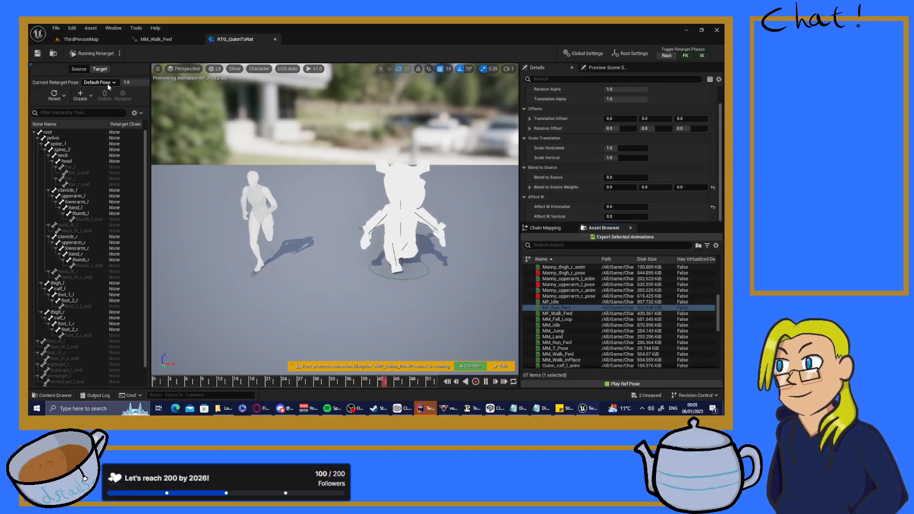
{"action": "left_click", "coordinate": [654, 384]}
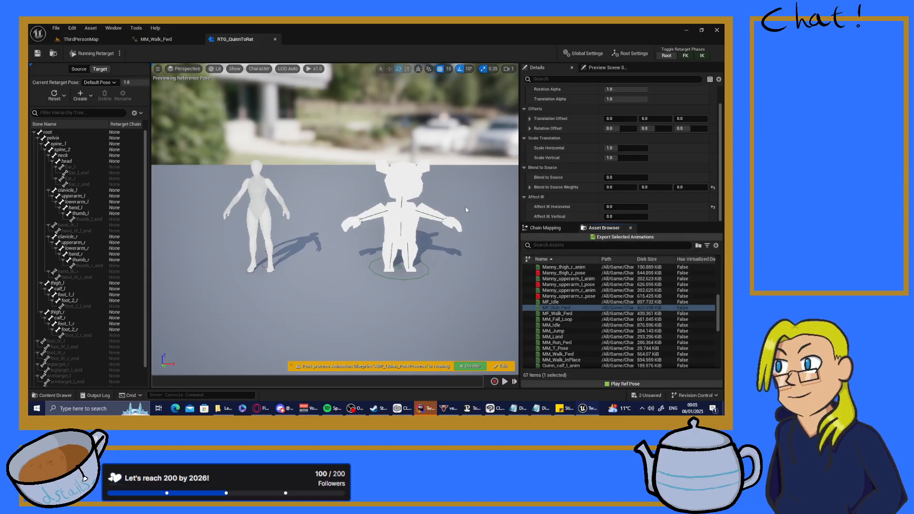
- Force-delete the test exports RatMF_Run_Fwd and RatMF_Run_Fwd1 from the Retargeted/Player folder
{"action": "left_click", "coordinate": [79, 39]}
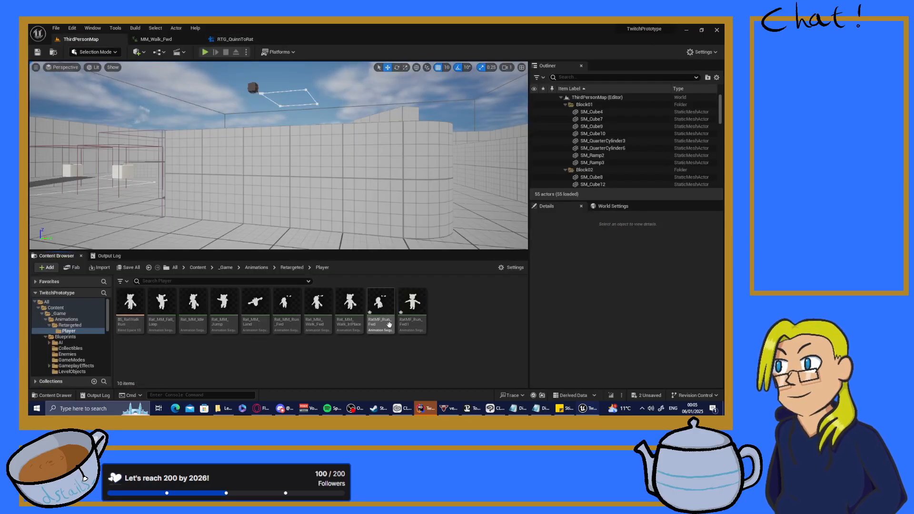
{"action": "left_click", "coordinate": [406, 309], "text": "ctrl"}
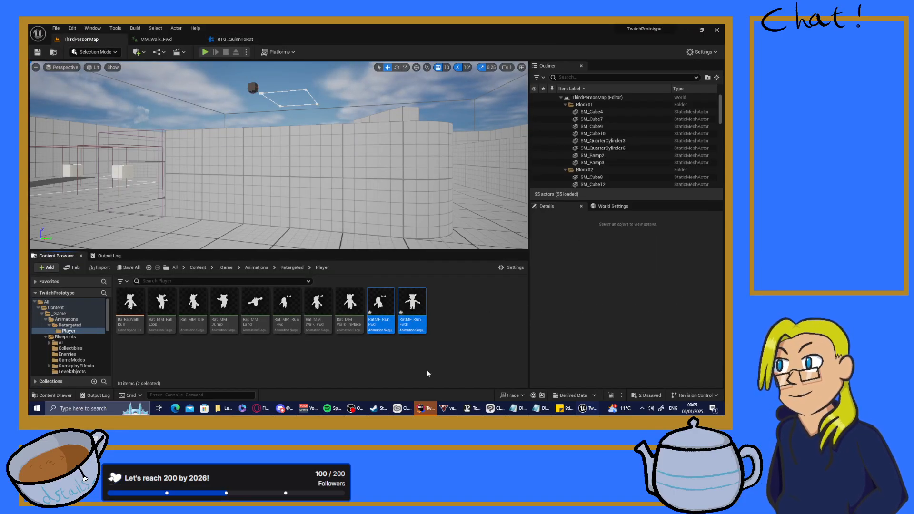
{"action": "key", "text": "Delete"}
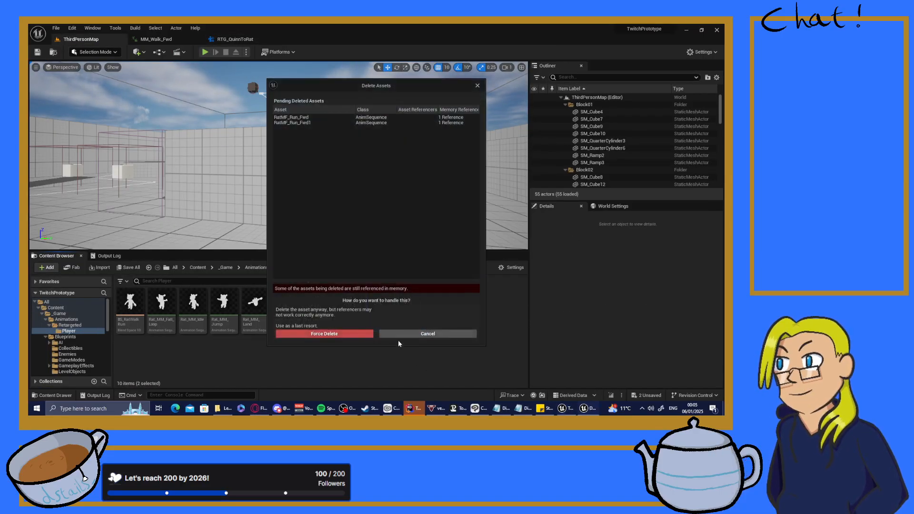
{"action": "left_click", "coordinate": [319, 333]}
- Export MF_Run_Fwd from the RTG_QuinnToRat retargeter into Animations/Retargeted/Player with the prefix Rat
{"action": "left_click", "coordinate": [166, 38]}
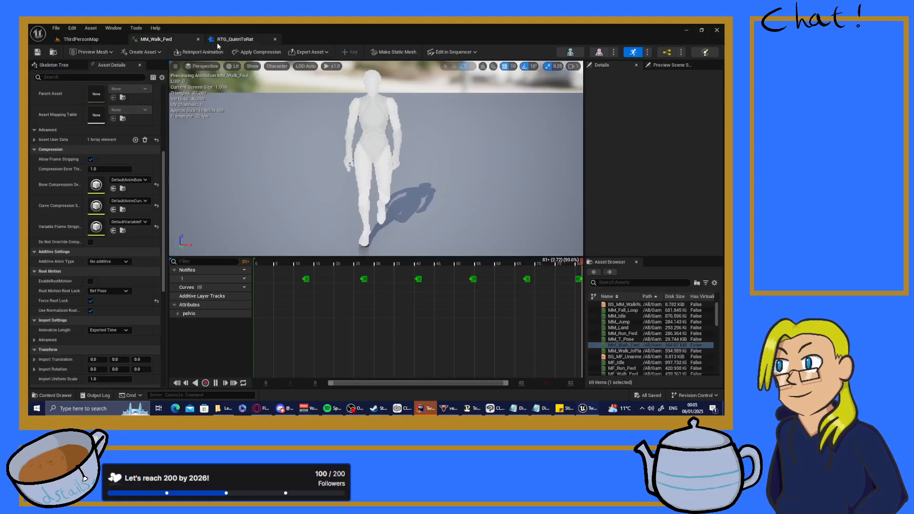
{"action": "left_click", "coordinate": [235, 39]}
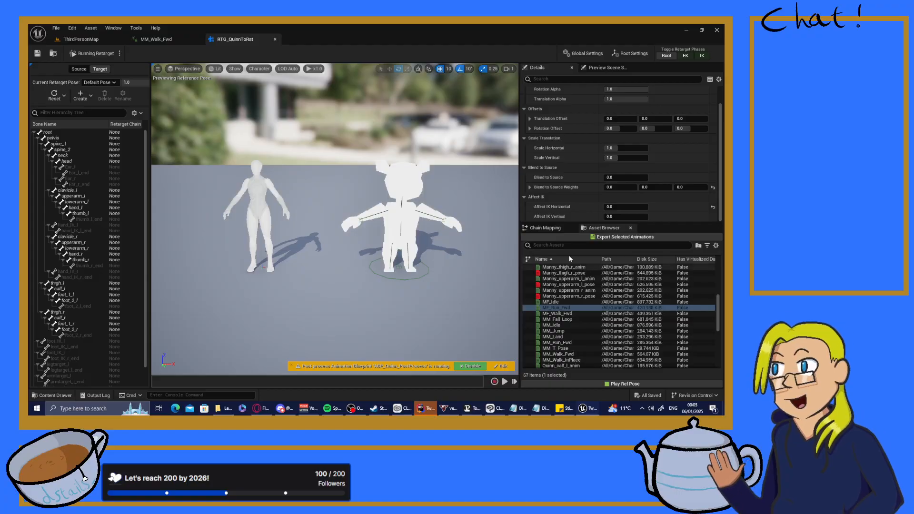
{"action": "left_click", "coordinate": [624, 238]}
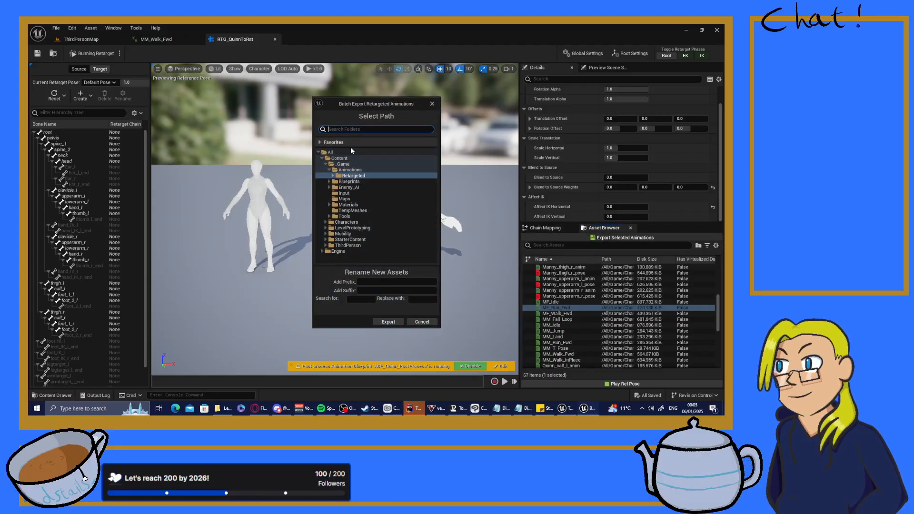
{"action": "left_click", "coordinate": [333, 176]}
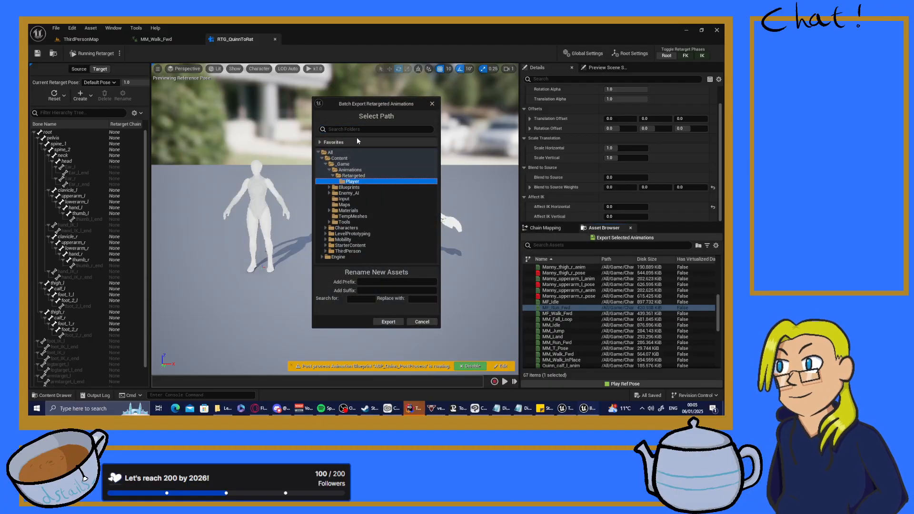
{"action": "type", "text": "Rat"}
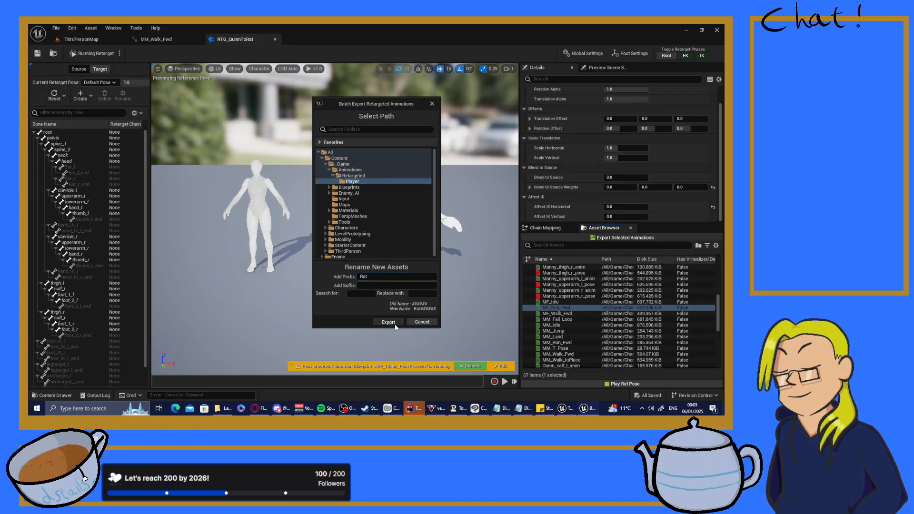
{"action": "left_click", "coordinate": [395, 325]}
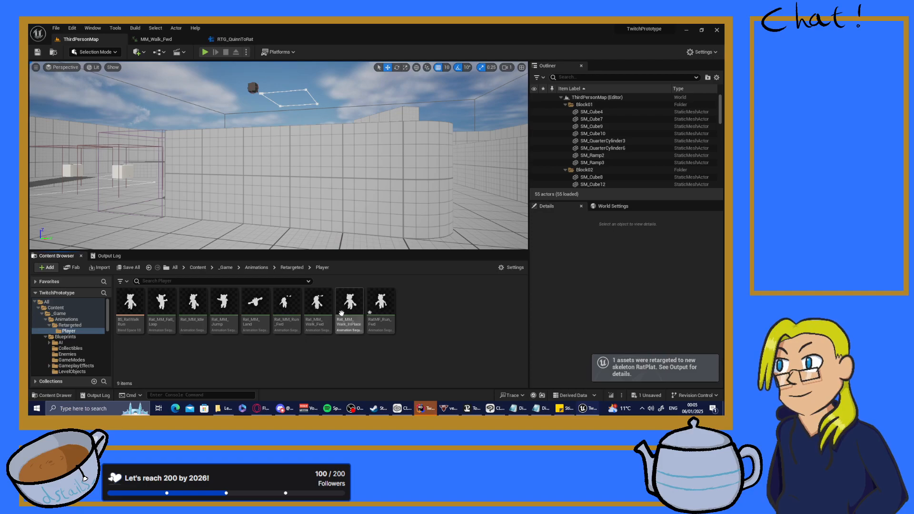
- Inspect the exported RatMF_Run_Fwd animation in its editor and save the asset
{"action": "double_click", "coordinate": [381, 305]}
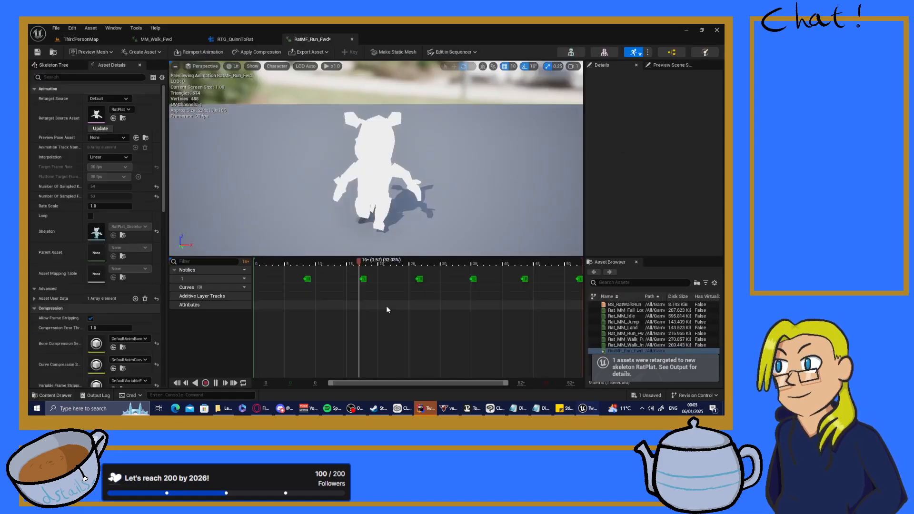
{"action": "left_click_drag", "start_coordinate": [445, 237], "coordinate": [362, 237]}
{"action": "right_click_drag", "start_coordinate": [376, 190], "coordinate": [428, 135]}
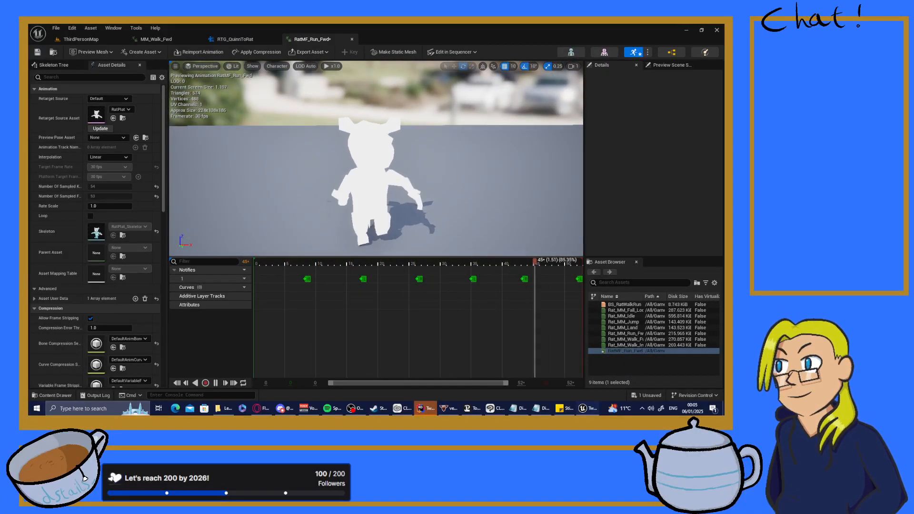
{"action": "left_click", "coordinate": [38, 52]}
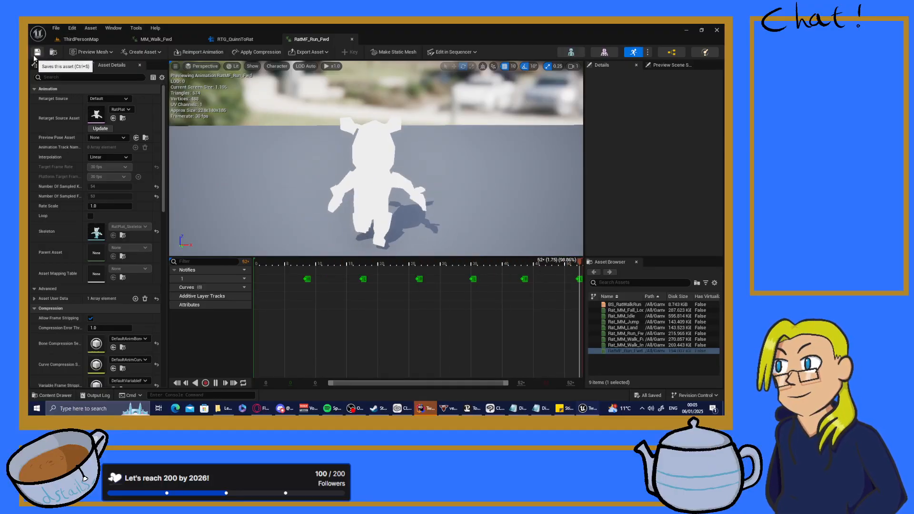
{"action": "left_click", "coordinate": [61, 42]}
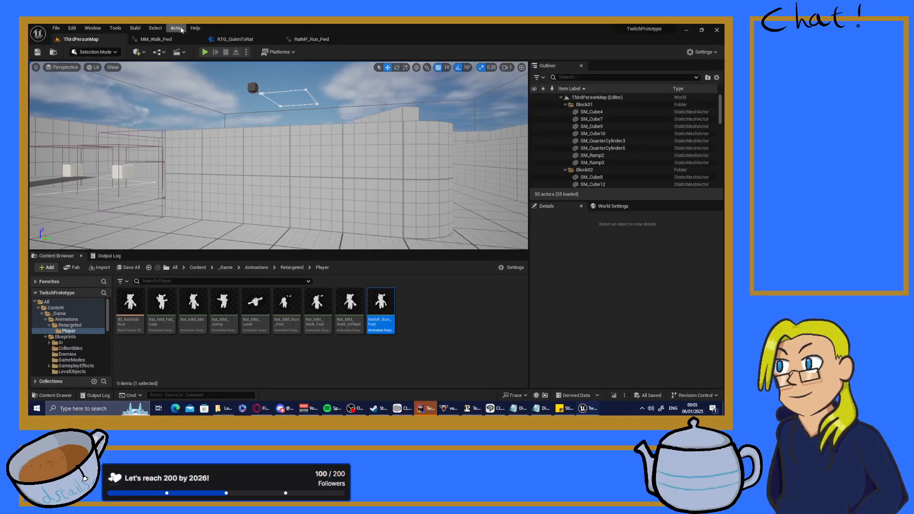
- Review the retargeter's root settings and export MF_Run_Fwd into Animations/Retargeted/Player with the prefix RatPlat
{"action": "left_click", "coordinate": [214, 41]}
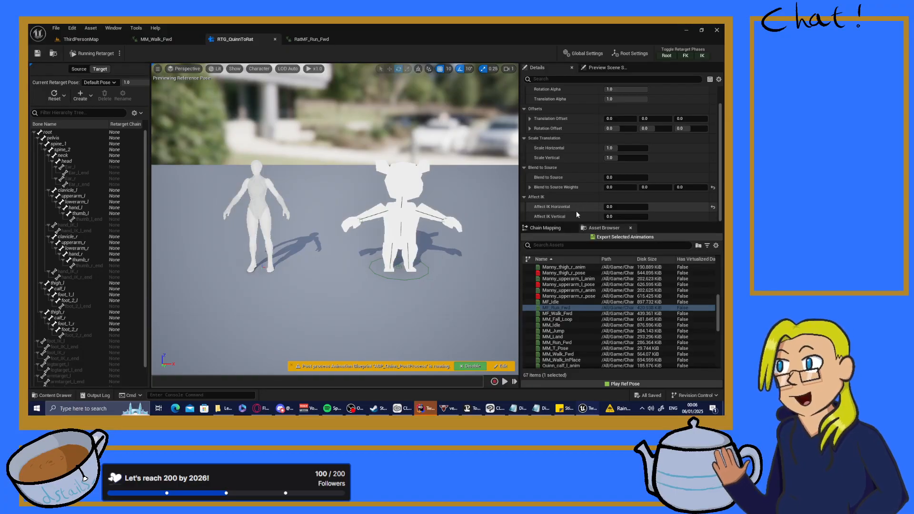
{"action": "scroll", "coordinate": [576, 210], "scroll_direction": "up", "scroll_amount": 2}
{"action": "scroll", "coordinate": [576, 211], "scroll_direction": "down", "scroll_amount": 2}
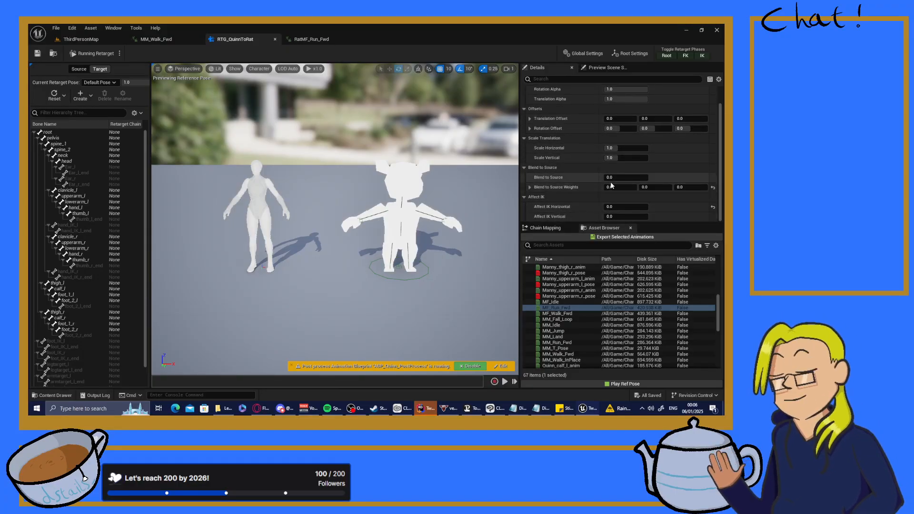
{"action": "left_click", "coordinate": [573, 237]}
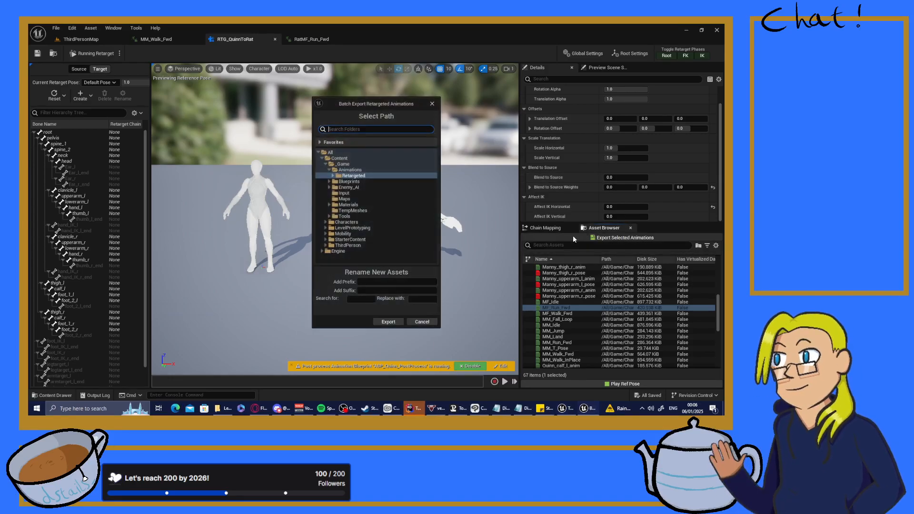
{"action": "left_click", "coordinate": [333, 176]}
{"action": "left_click", "coordinate": [354, 181]}
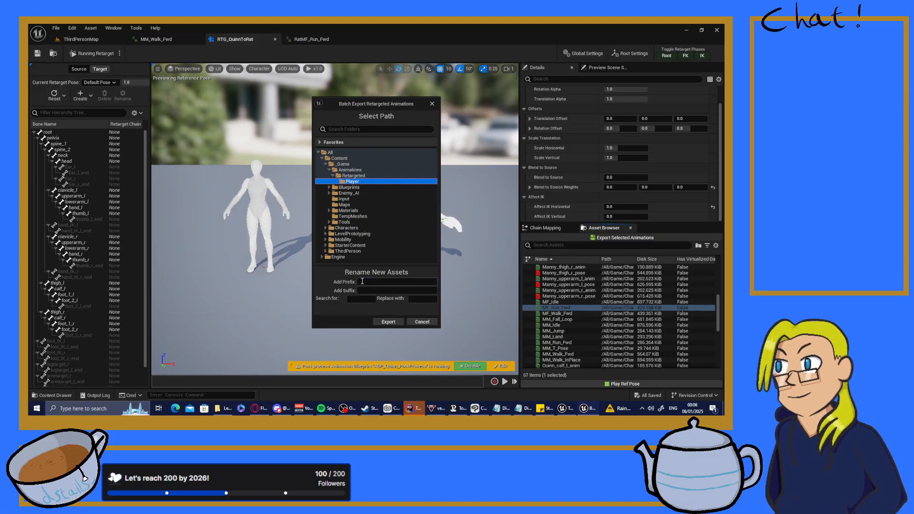
{"action": "type", "text": "RatPlat"}
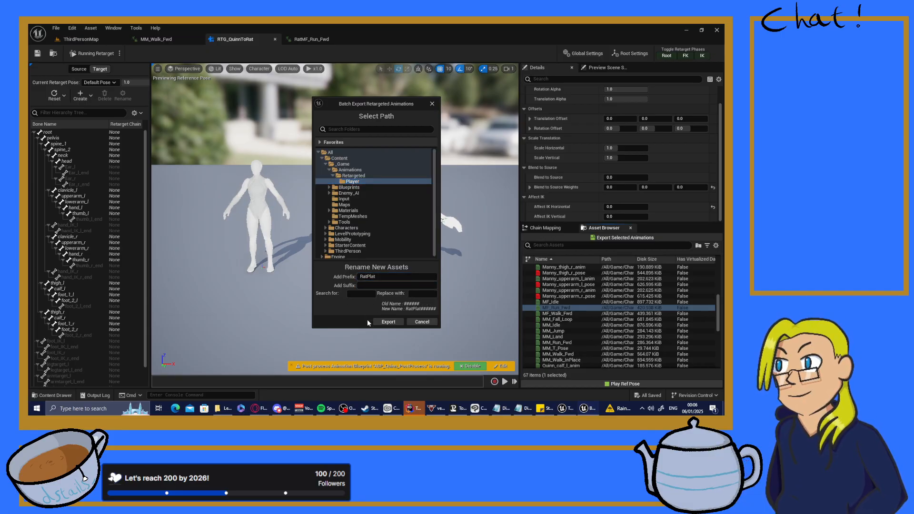
{"action": "left_click", "coordinate": [390, 322]}
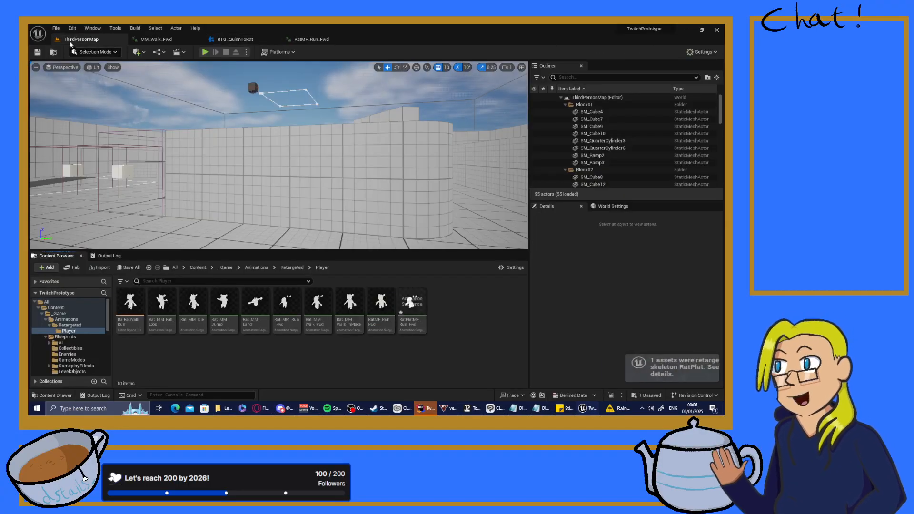
- Check the RatPlatMF_Run_Fwd animation in its editor and force-delete the asset from the Player folder
{"action": "double_click", "coordinate": [414, 316]}
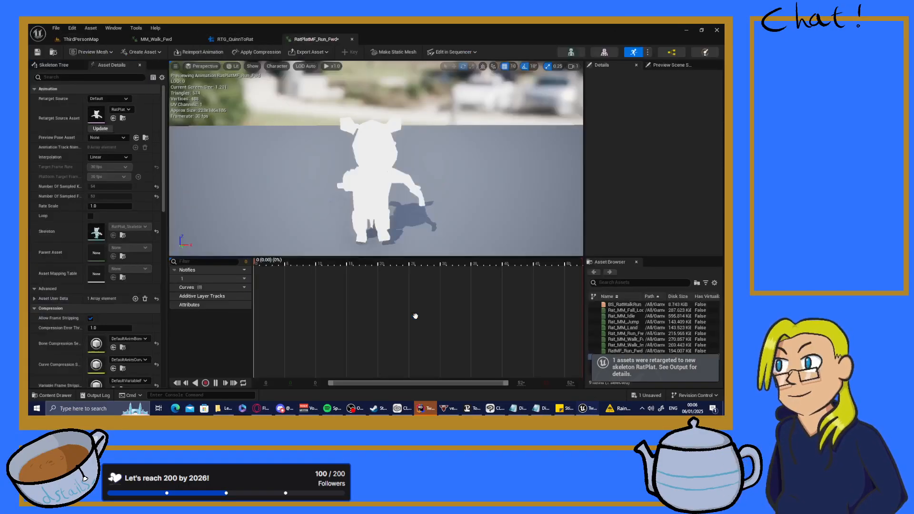
{"action": "left_click", "coordinate": [352, 40]}
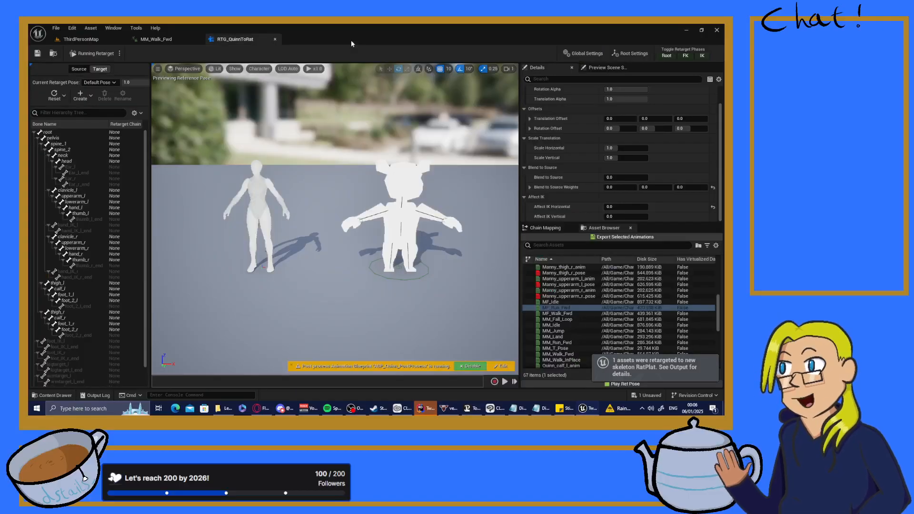
{"action": "left_click", "coordinate": [86, 37]}
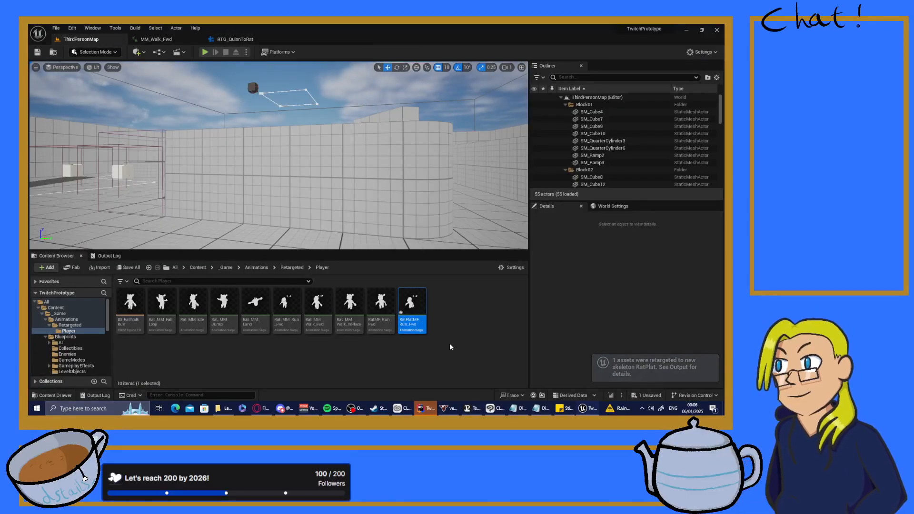
{"action": "key", "text": "Delete"}
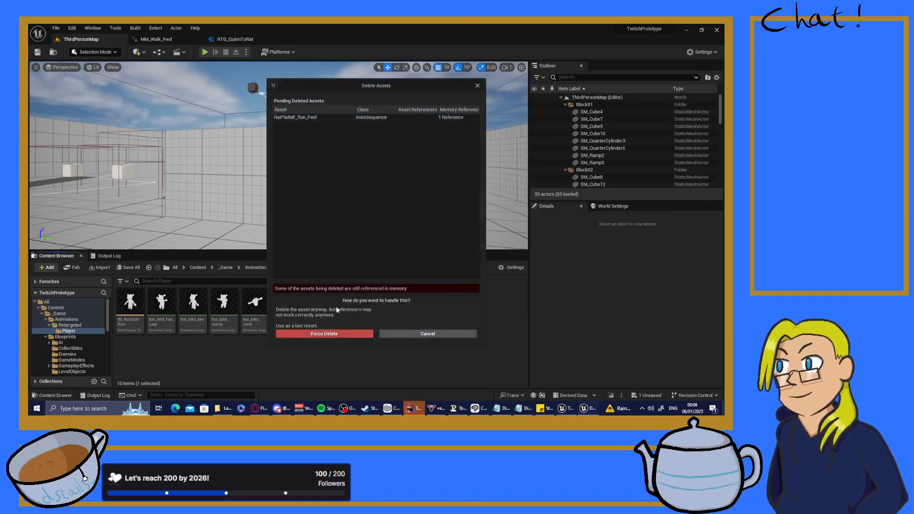
{"action": "left_click", "coordinate": [335, 332]}
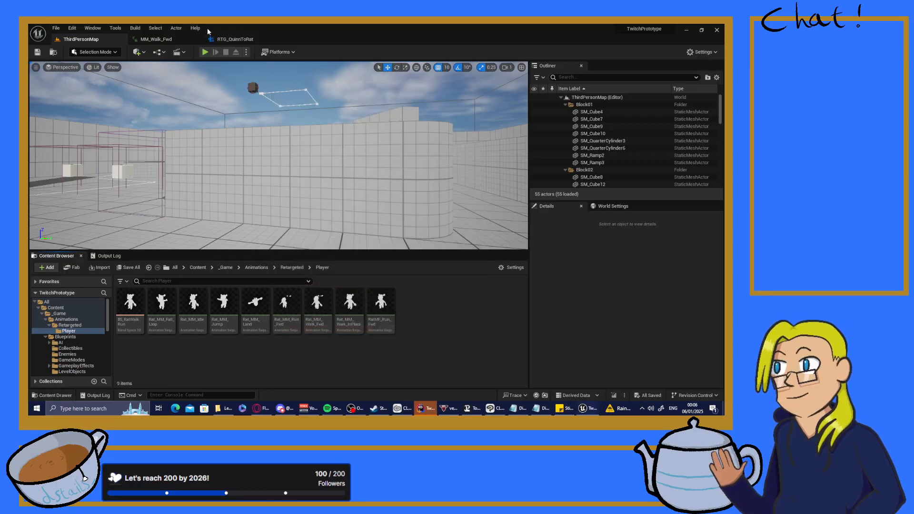
- Select MM_Land in the RTG_QuinnToRat retargeter and export it into Animations/Retargeted/Player with the prefix RatPlat
{"action": "left_click", "coordinate": [155, 39]}
{"action": "left_click", "coordinate": [235, 39]}
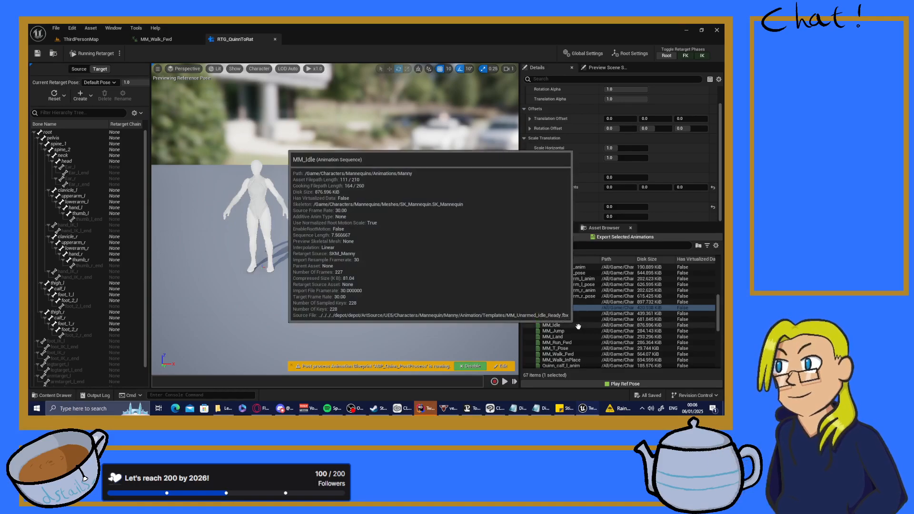
{"action": "scroll", "coordinate": [578, 360], "scroll_direction": "down", "scroll_amount": 5}
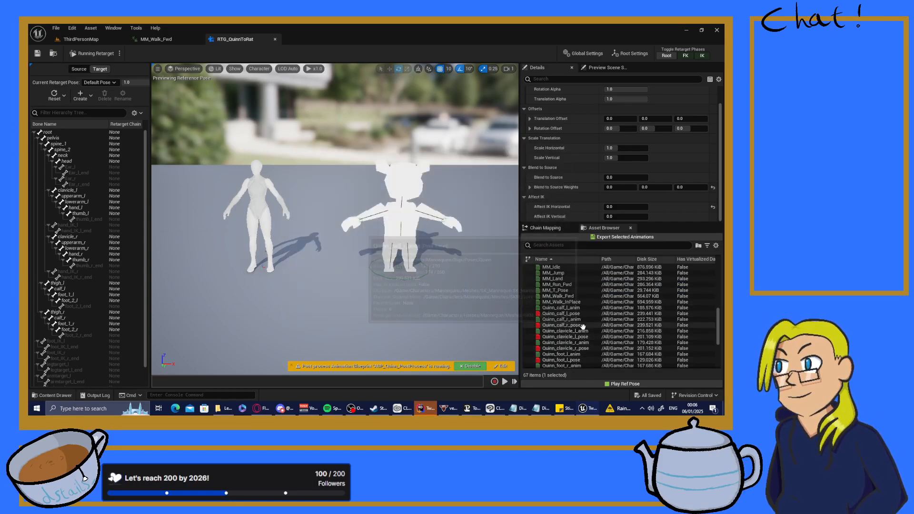
{"action": "scroll", "coordinate": [571, 310], "scroll_direction": "up", "scroll_amount": 2}
{"action": "left_click", "coordinate": [555, 295]}
{"action": "left_click", "coordinate": [553, 291]}
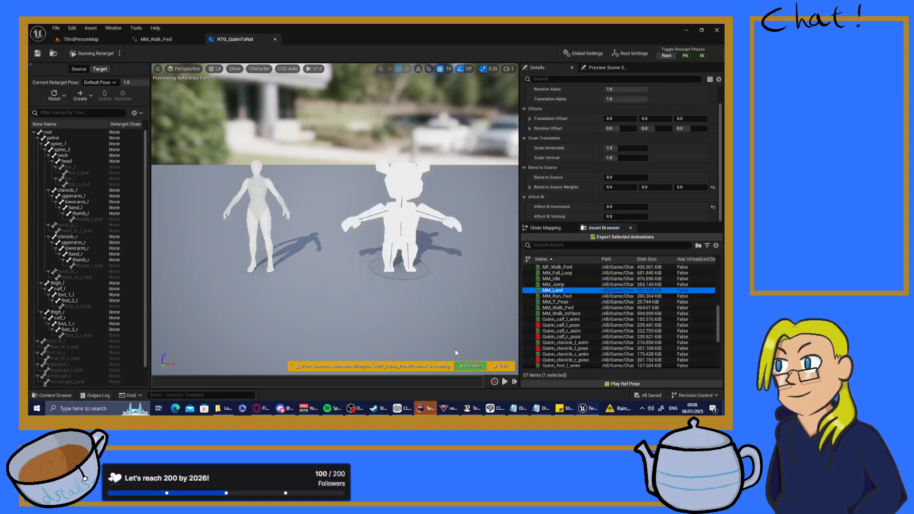
{"action": "left_click", "coordinate": [569, 237]}
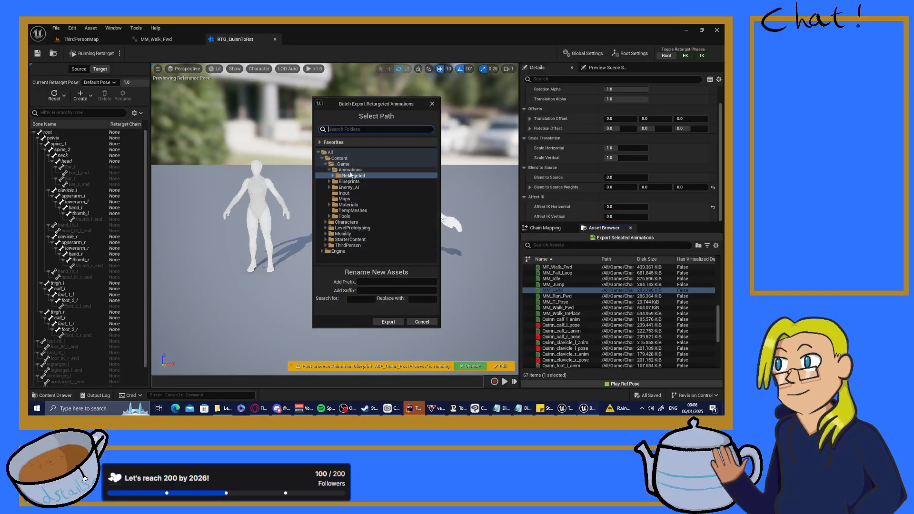
{"action": "left_click", "coordinate": [333, 176]}
{"action": "left_click", "coordinate": [348, 182]}
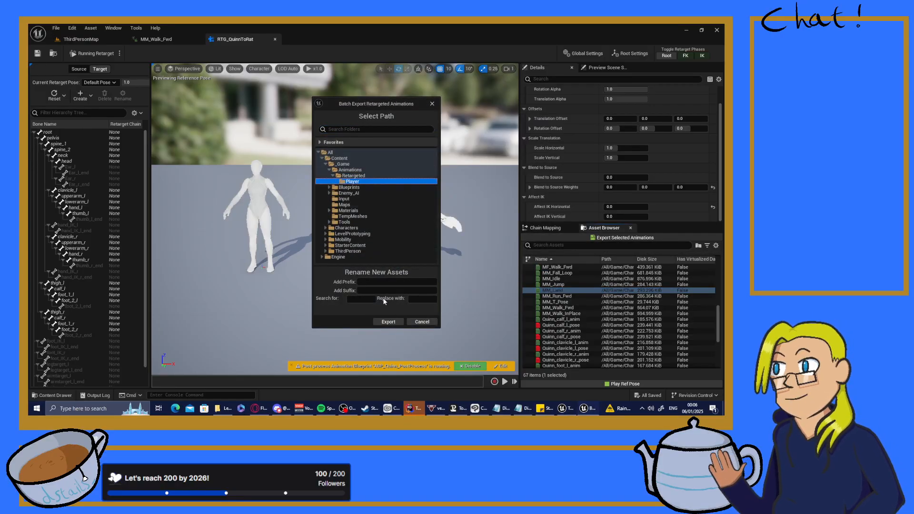
{"action": "type", "text": "RatPlat"}
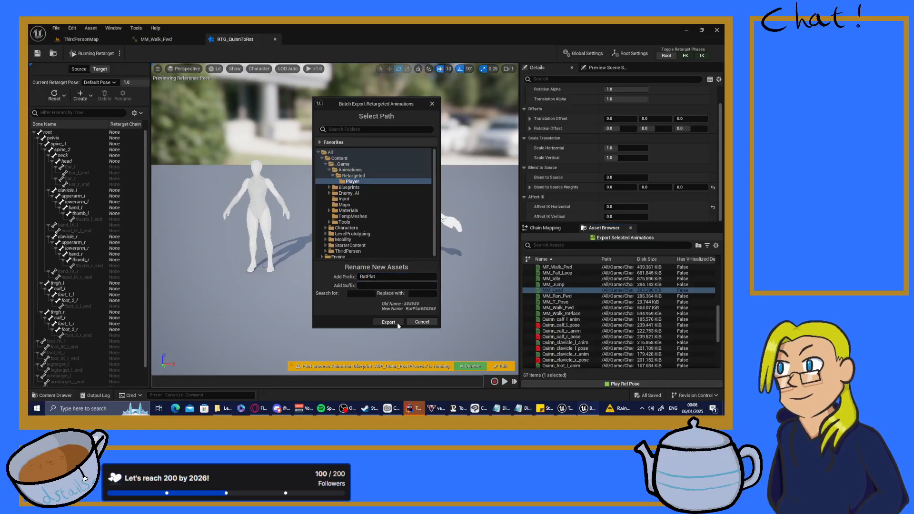
{"action": "left_click", "coordinate": [397, 324]}
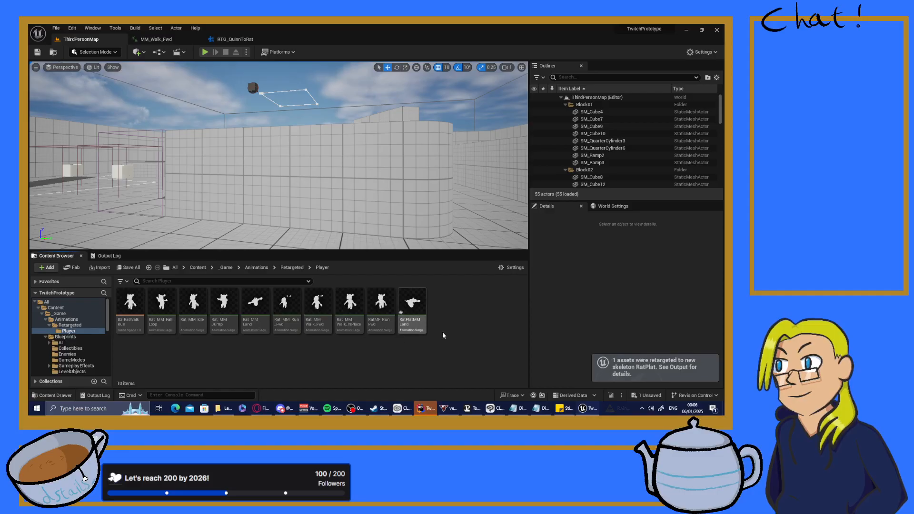
- Check the exported RatPlatMM_Land animation in its editor and close it
{"action": "left_click", "coordinate": [408, 310]}
{"action": "double_click", "coordinate": [409, 309]}
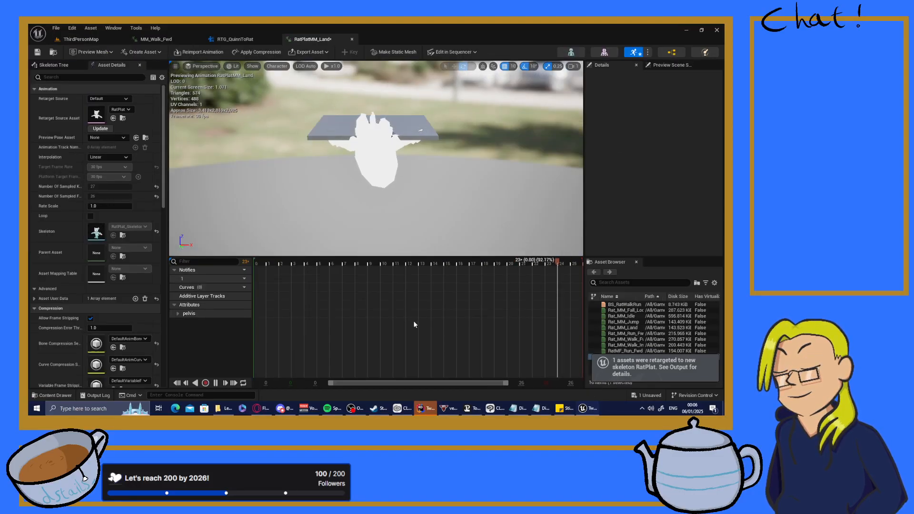
{"action": "left_click", "coordinate": [351, 39]}
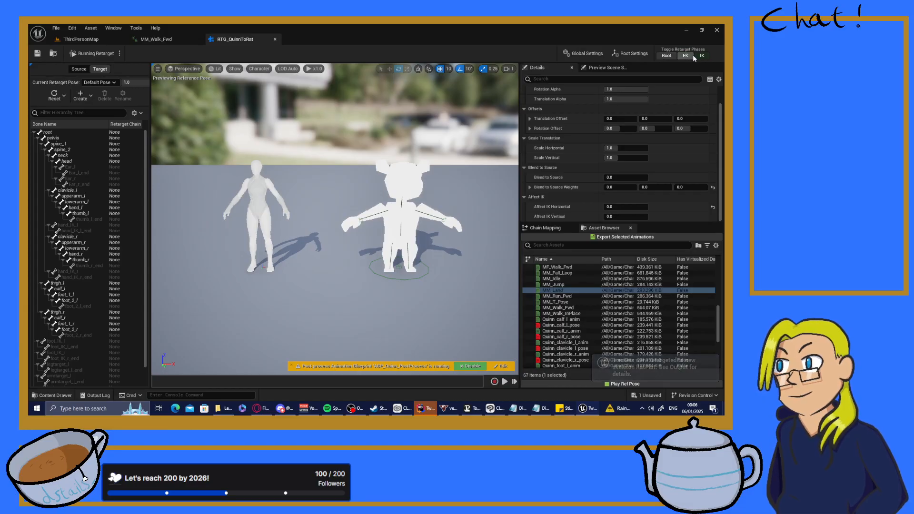
- Preview MM_Land in the RTG_QuinnToRat retargeter, toggling the FK retarget phase and leaving it enabled
{"action": "left_click", "coordinate": [553, 290]}
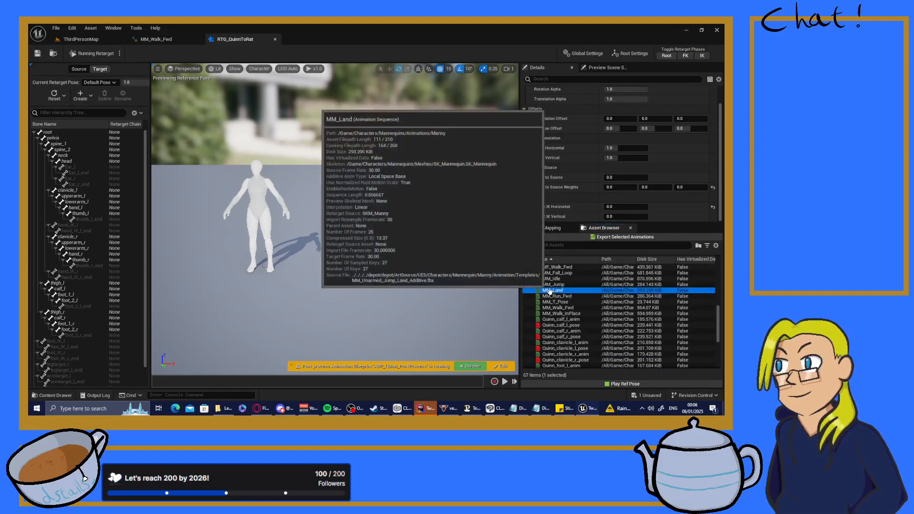
{"action": "left_click", "coordinate": [684, 56]}
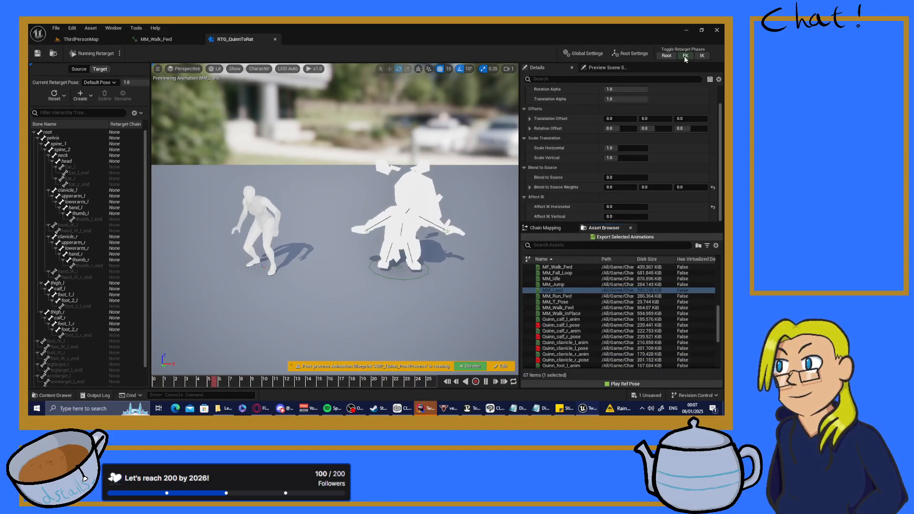
{"action": "left_click", "coordinate": [685, 57]}
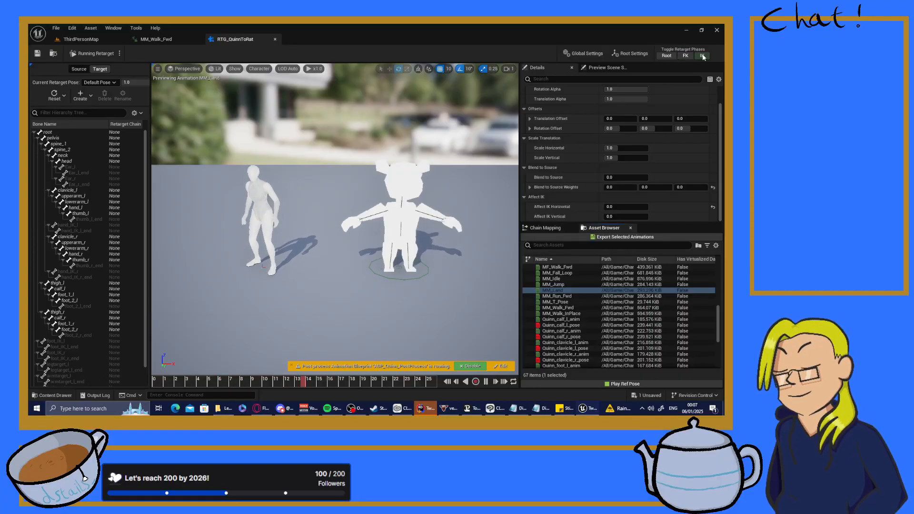
{"action": "left_click", "coordinate": [684, 57]}
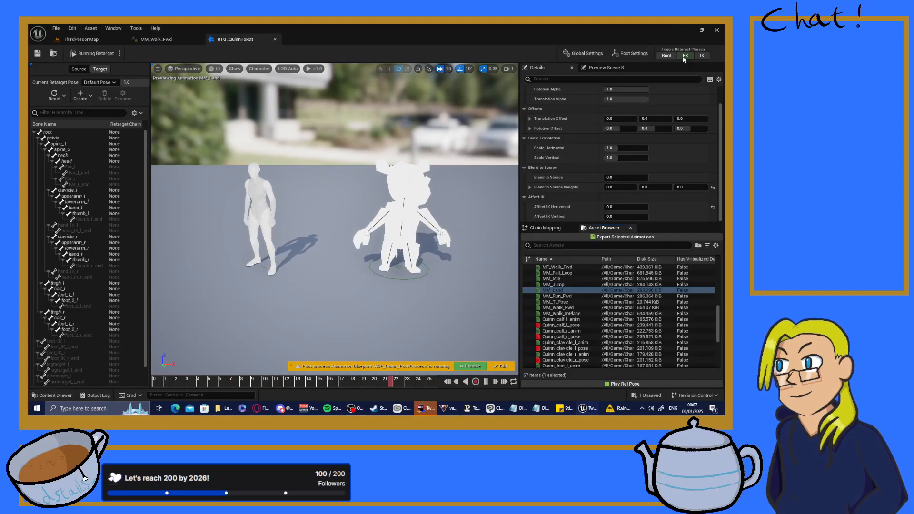
- Export the retargeted MM_Land into Animations/Retargeted/Player without a prefix and check the exported asset in its editor
{"action": "left_click", "coordinate": [597, 238]}
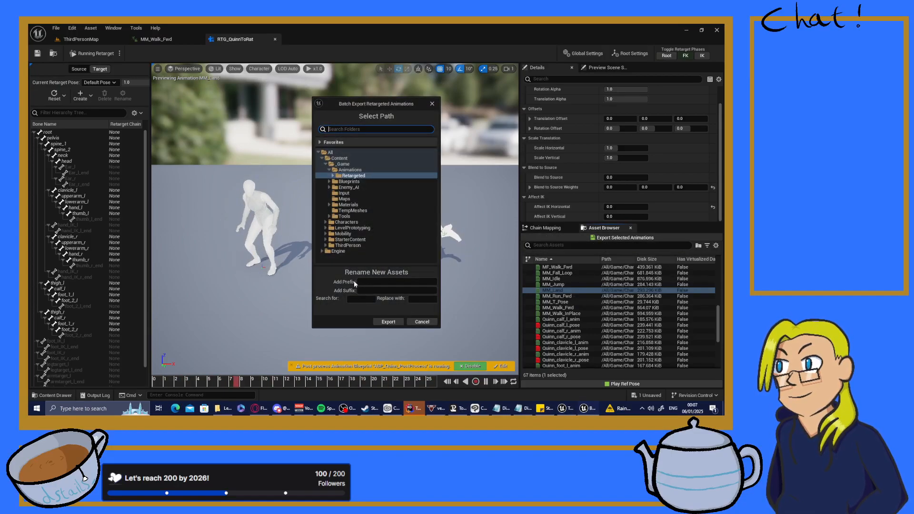
{"action": "left_click", "coordinate": [333, 176]}
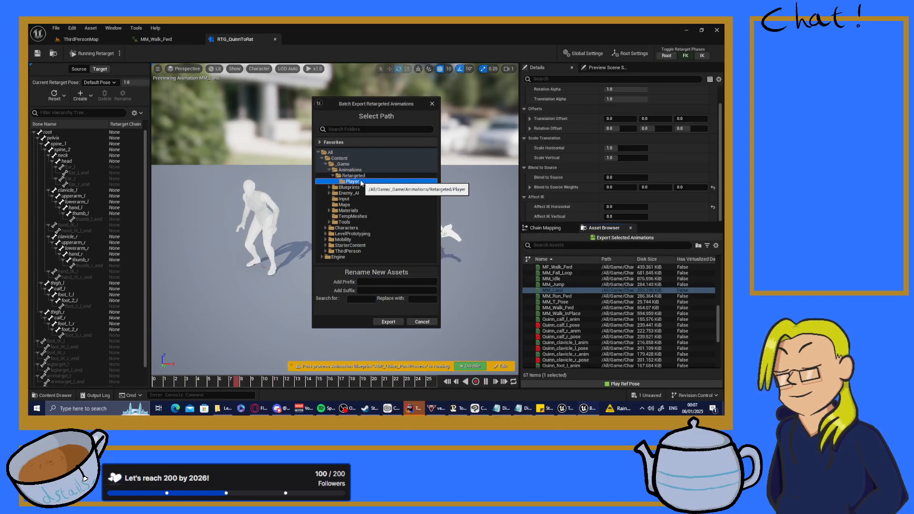
{"action": "left_click", "coordinate": [353, 182]}
{"action": "left_click", "coordinate": [393, 324]}
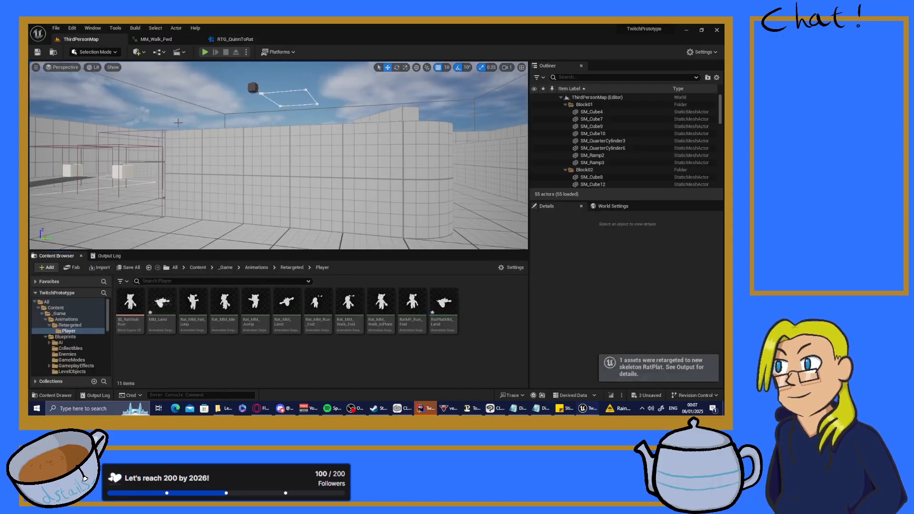
{"action": "double_click", "coordinate": [156, 307]}
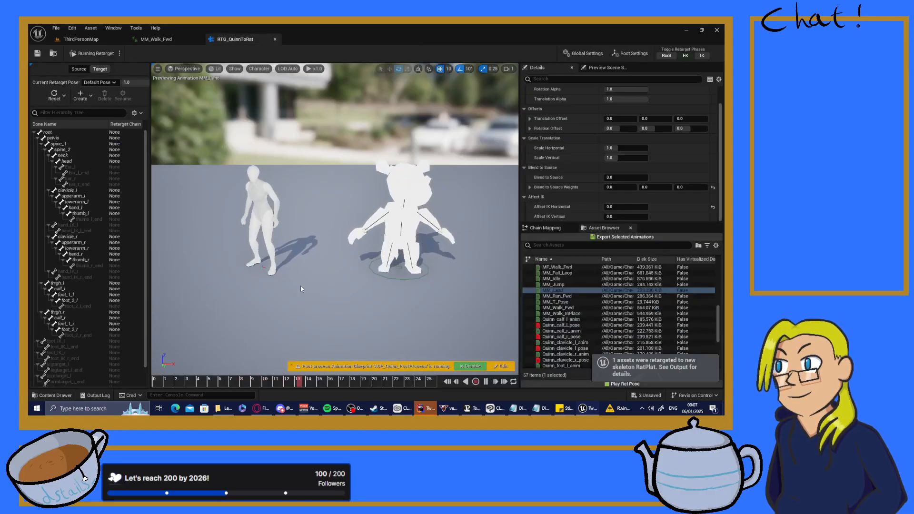
{"action": "left_click", "coordinate": [351, 39]}
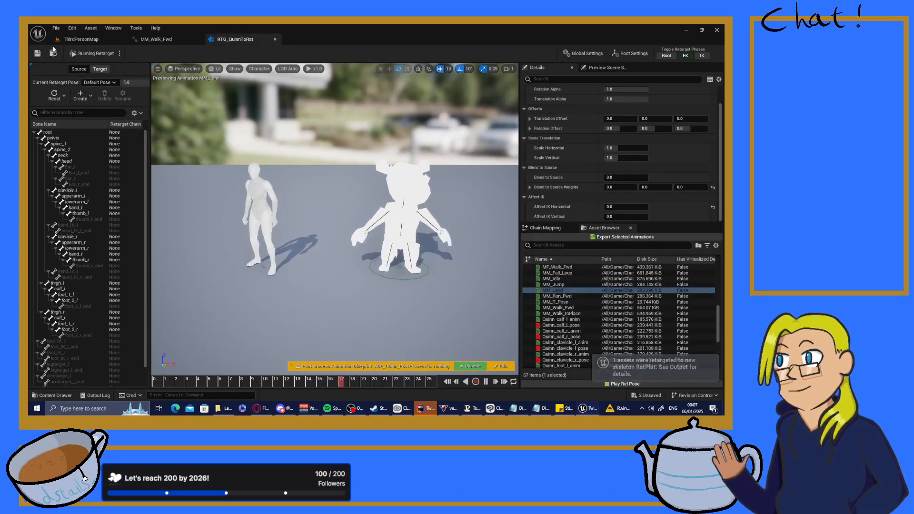
- Force-delete the MM_Land and RatPlatMM_Land assets from the Player folder
{"action": "left_click", "coordinate": [67, 40]}
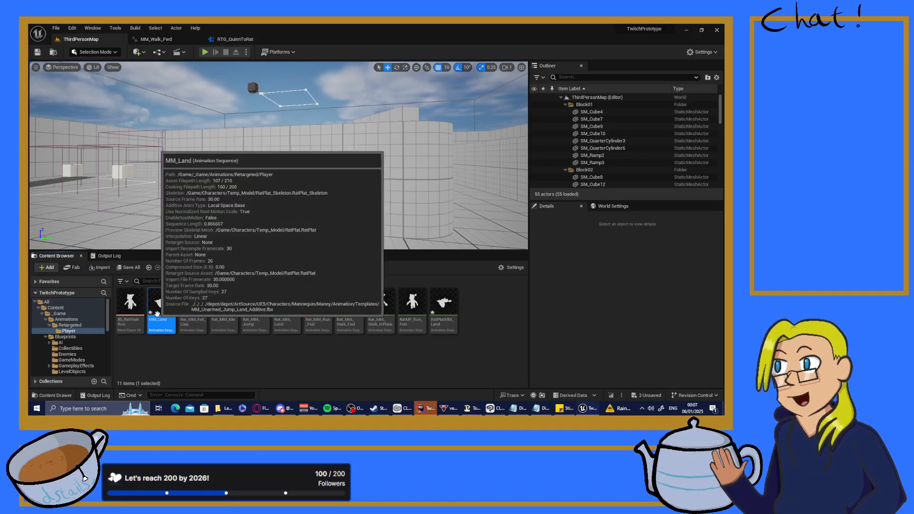
{"action": "key", "text": "Delete"}
{"action": "left_click", "coordinate": [319, 334]}
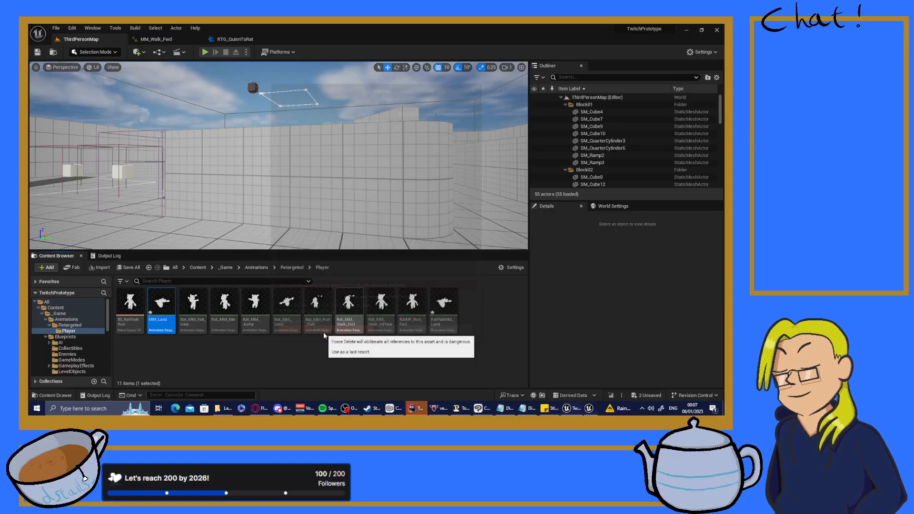
{"action": "left_click", "coordinate": [410, 313]}
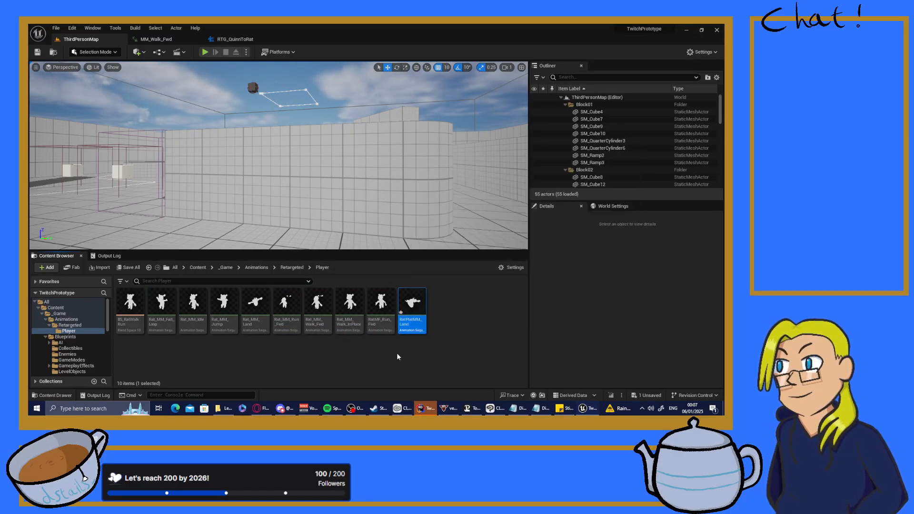
{"action": "key", "text": "Delete"}
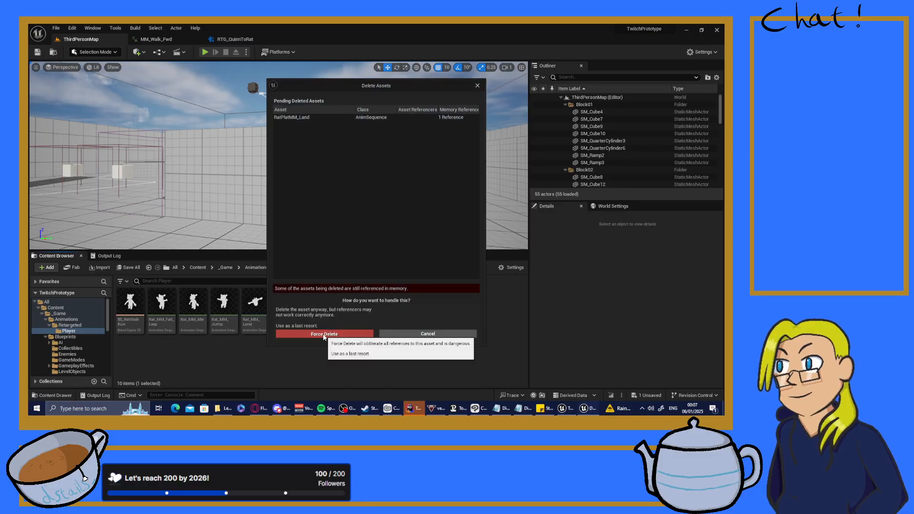
{"action": "left_click", "coordinate": [312, 336]}
- Export MM_Land again from the retargeter into the Player folder, with the Root and FK phases enabled and no prefix
{"action": "left_click", "coordinate": [235, 39]}
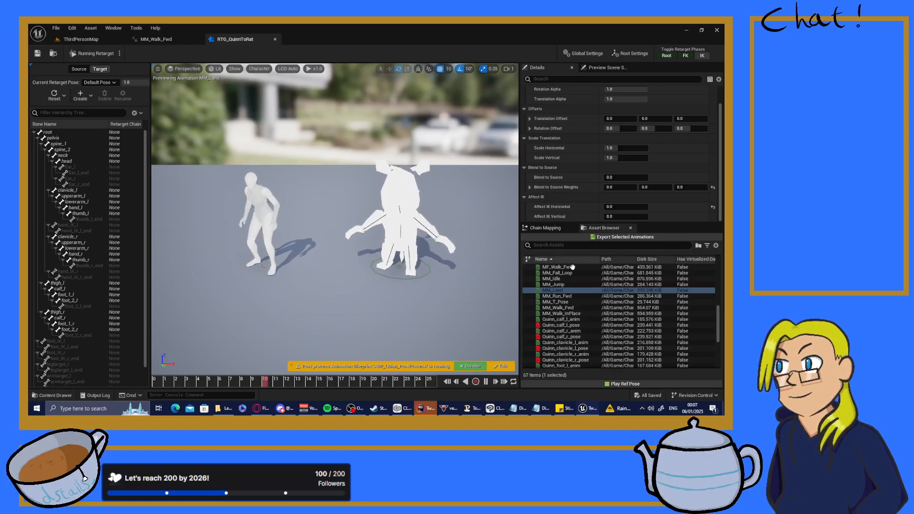
{"action": "left_click", "coordinate": [574, 236]}
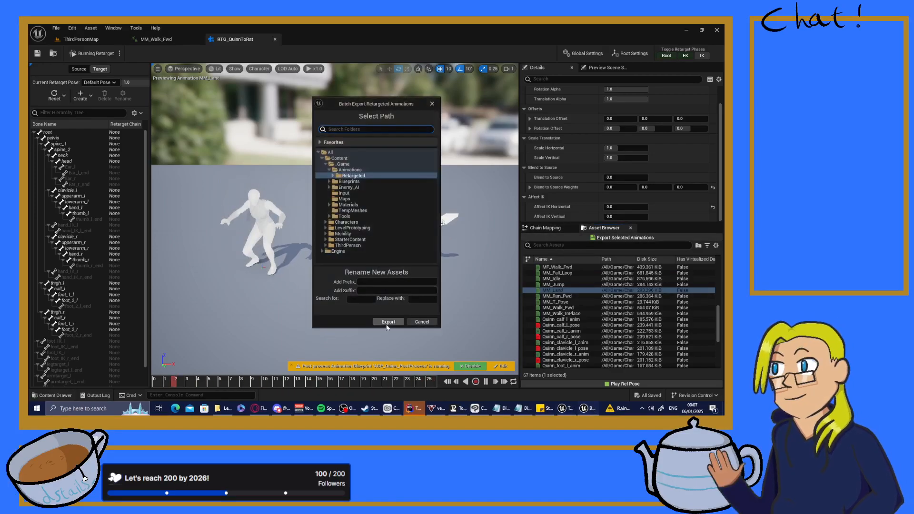
{"action": "double_click", "coordinate": [336, 176]}
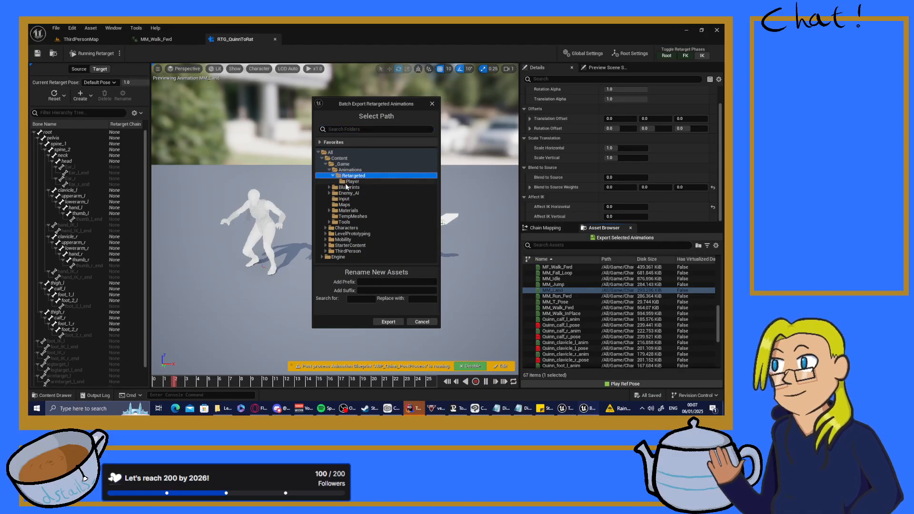
{"action": "left_click", "coordinate": [388, 325]}
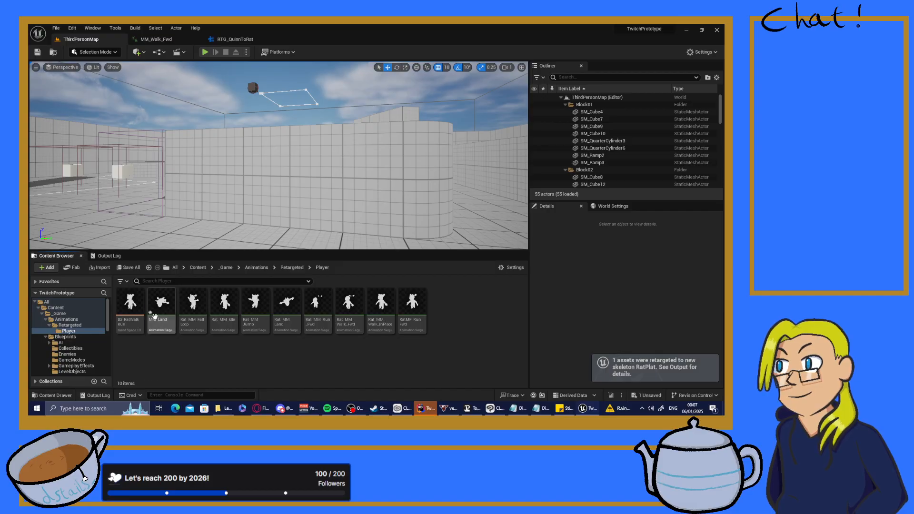
- Force-delete the newly exported MM_Land asset from the Player folder
{"action": "left_click", "coordinate": [154, 315]}
{"action": "key", "text": "Delete"}
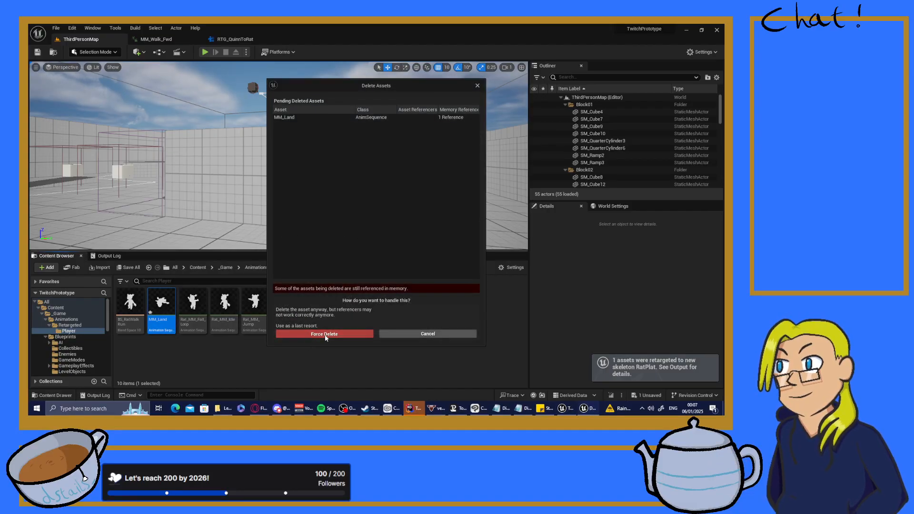
{"action": "left_click", "coordinate": [324, 334]}
- Return to the RTG_QuinnToRat retargeter and preview the MM_Run_Fwd animation, leaving its name as it is
{"action": "left_click", "coordinate": [234, 39]}
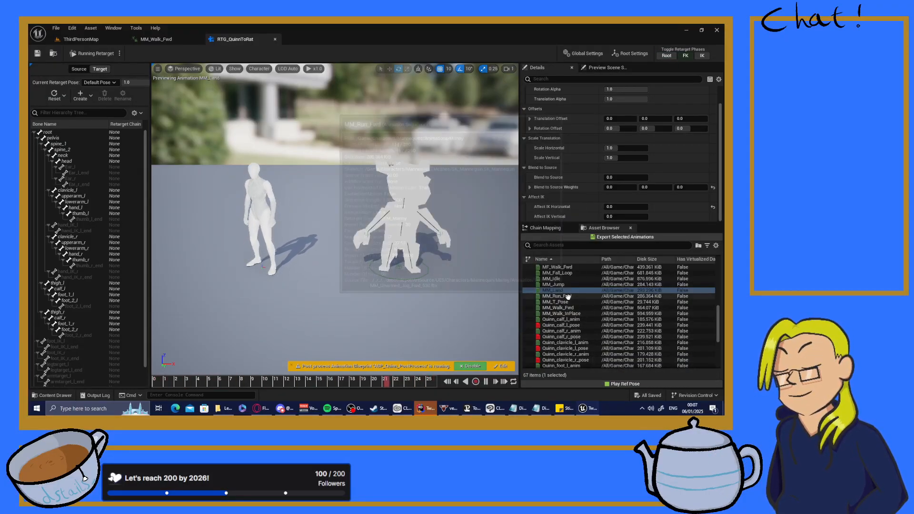
{"action": "scroll", "coordinate": [557, 301], "scroll_direction": "up", "scroll_amount": 2}
{"action": "scroll", "coordinate": [561, 305], "scroll_direction": "down", "scroll_amount": 2}
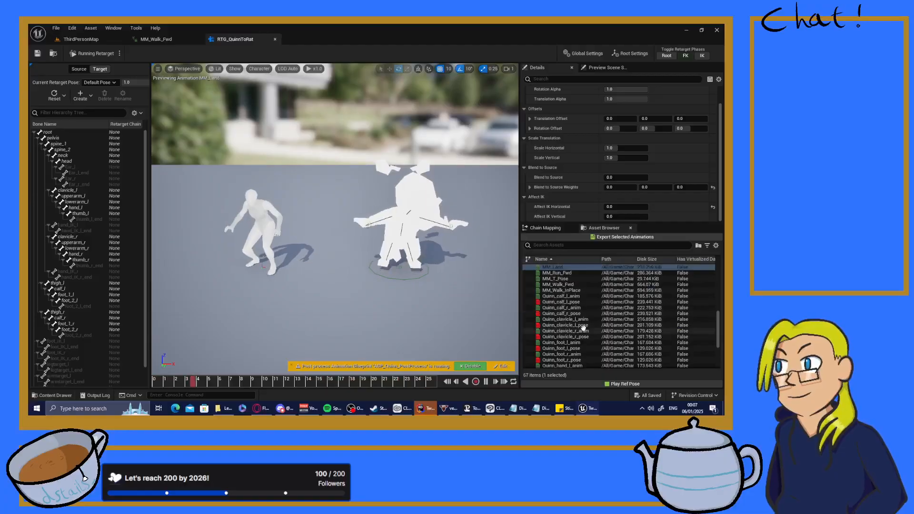
{"action": "left_click", "coordinate": [560, 308]}
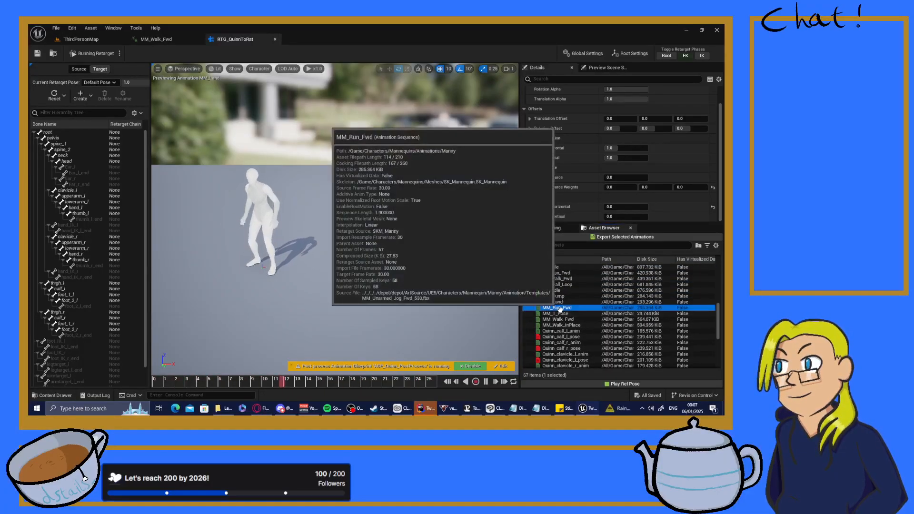
{"action": "double_click", "coordinate": [560, 308]}
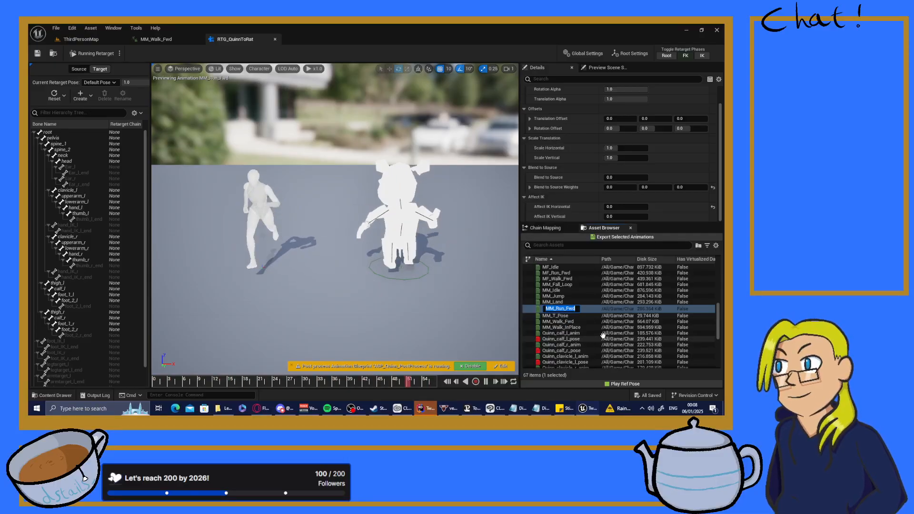
{"action": "left_click", "coordinate": [594, 310]}
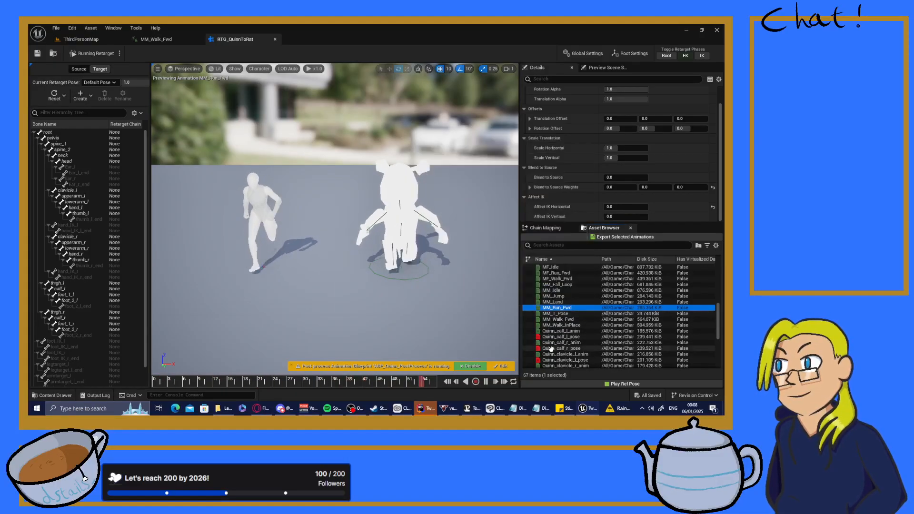
- Add MM_Walk_Fwd and MM_Walk_InPlace to the selected MM_Run_Fwd and export all three into Animations/Retargeted/Player with the prefix RatPlat
{"action": "left_click", "coordinate": [572, 319], "text": "ctrl"}
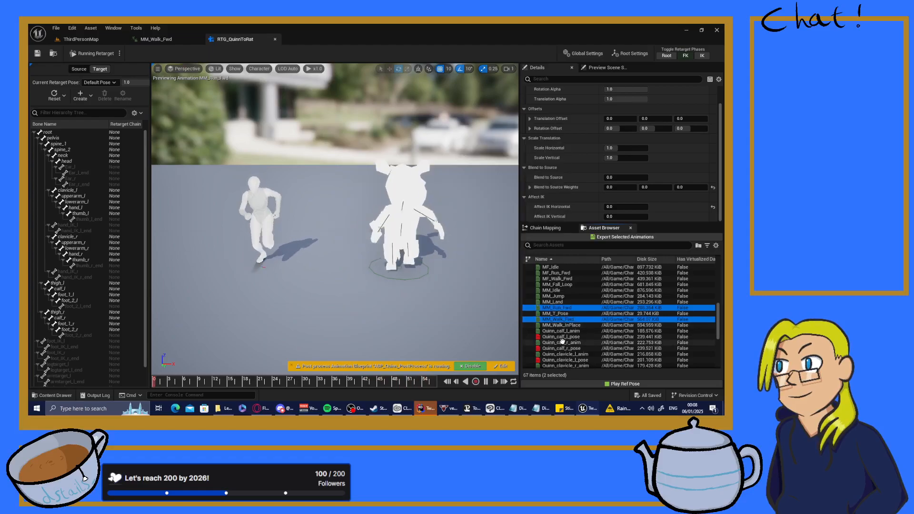
{"action": "left_click", "coordinate": [564, 326], "text": "ctrl"}
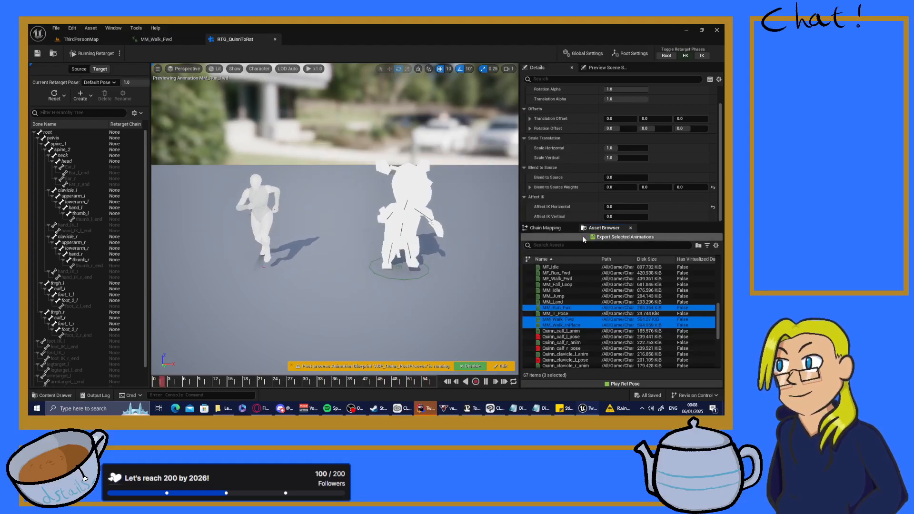
{"action": "left_click", "coordinate": [622, 237]}
{"action": "left_click", "coordinate": [333, 177]}
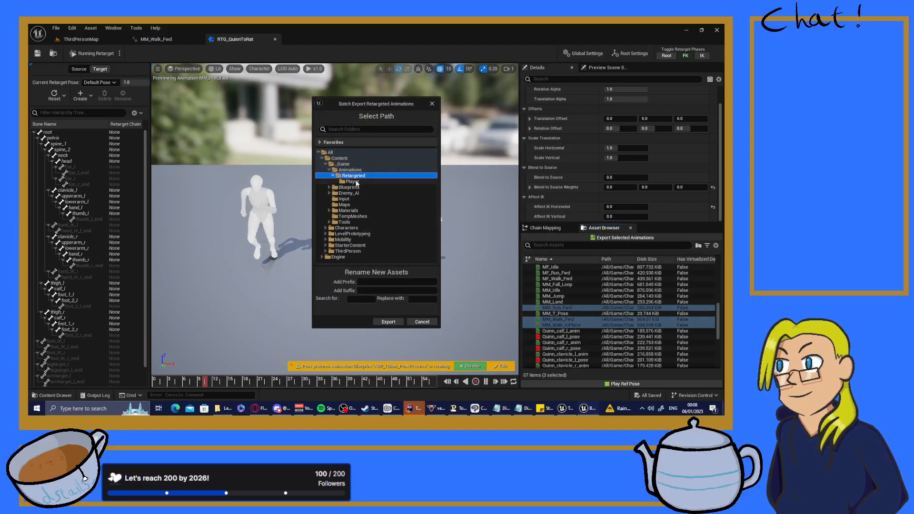
{"action": "left_click", "coordinate": [352, 181]}
{"action": "left_click", "coordinate": [373, 283]}
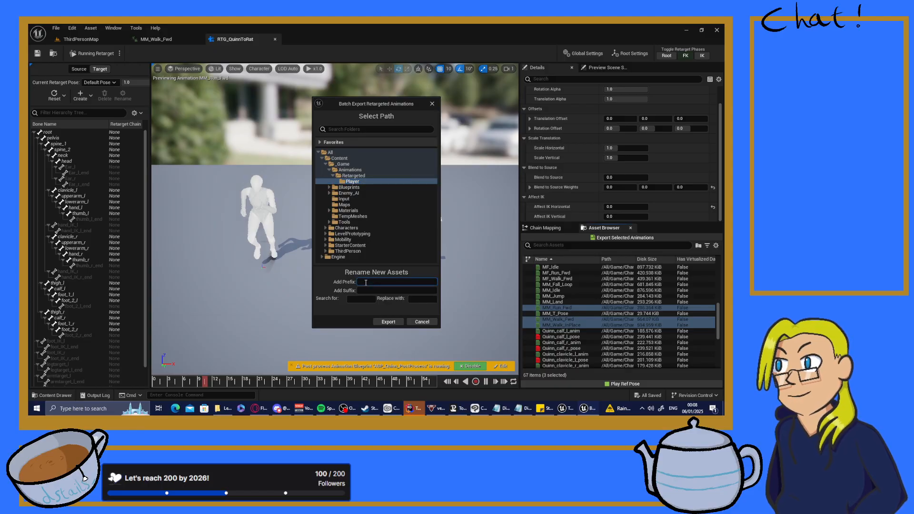
{"action": "type", "text": "RatPlat"}
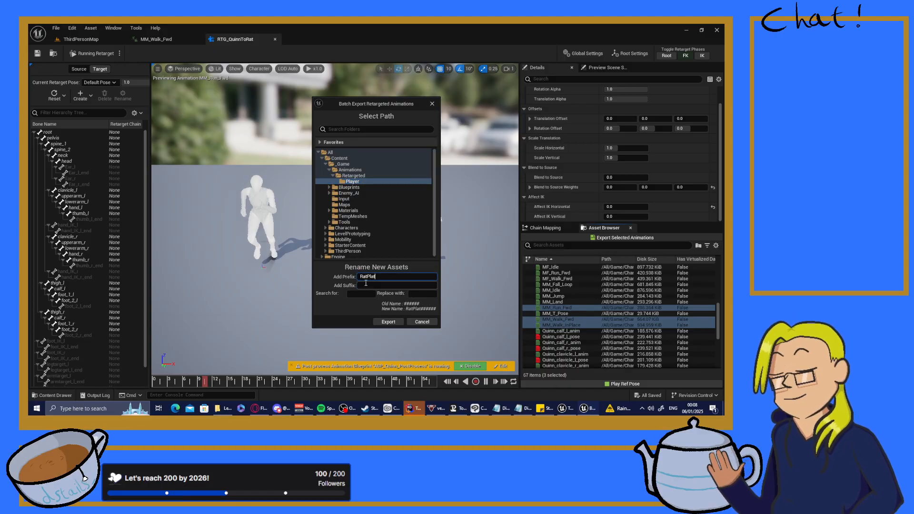
{"action": "left_click", "coordinate": [397, 322]}
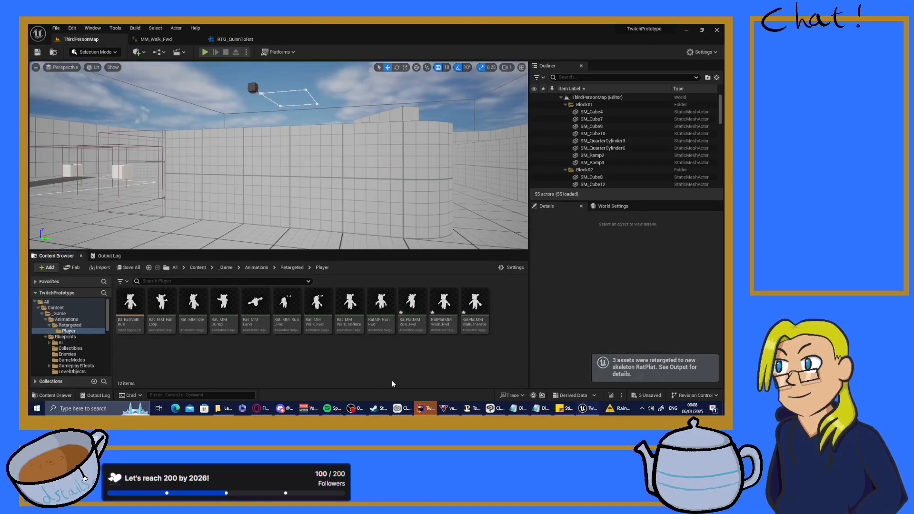
- Force-delete the old RatMF_Run_Fwd, Rat_MM_Walk_InPlace, Rat_MM_Walk_Fwd and Rat_MM_Run_Fwd animations from the Player folder
{"action": "left_click", "coordinate": [381, 305]}
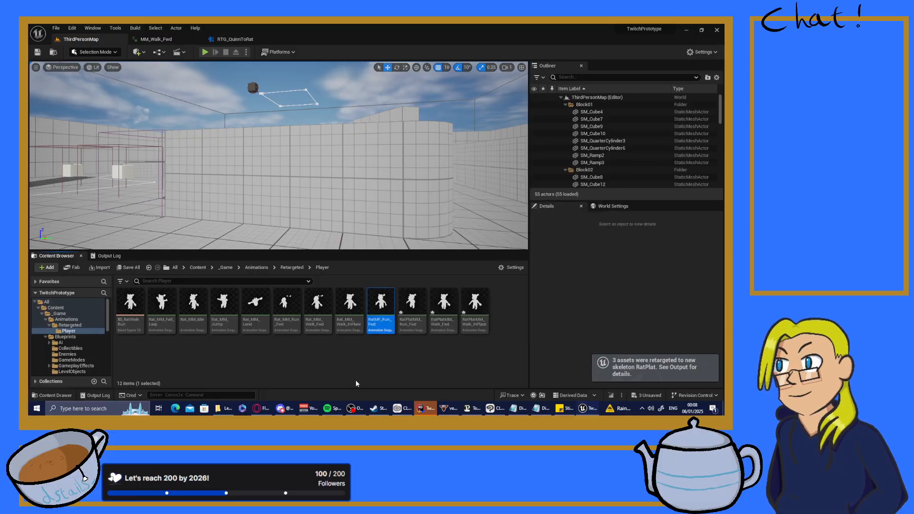
{"action": "left_click", "coordinate": [349, 307], "text": "ctrl"}
{"action": "left_click", "coordinate": [318, 307], "text": "ctrl"}
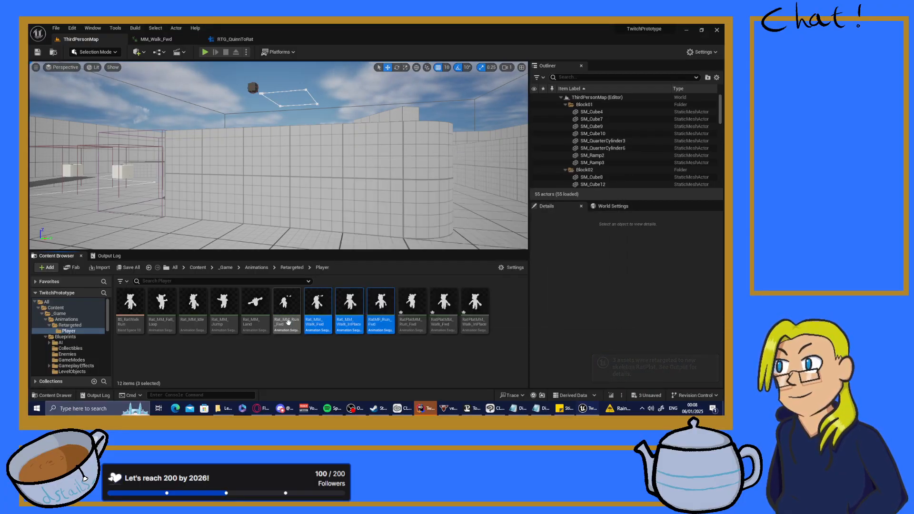
{"action": "left_click", "coordinate": [287, 307], "text": "ctrl"}
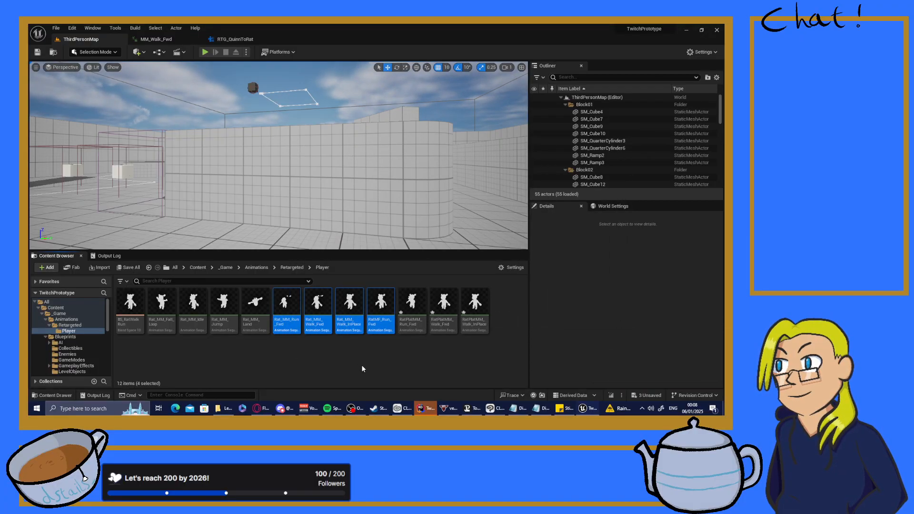
{"action": "key", "text": "Delete"}
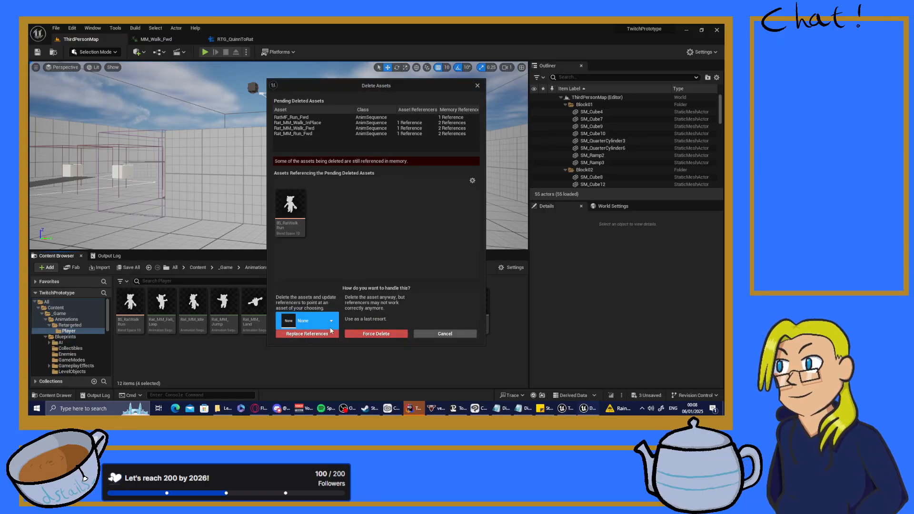
{"action": "left_click", "coordinate": [376, 334]}
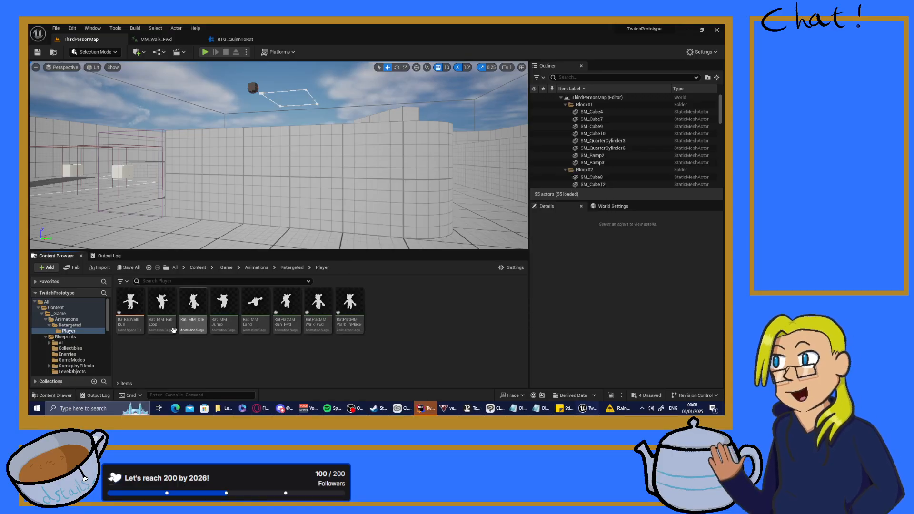
- Open the BS_RatWalkRun blend space, delete its three invalid samples and dismiss the load error notice
{"action": "left_click", "coordinate": [134, 307]}
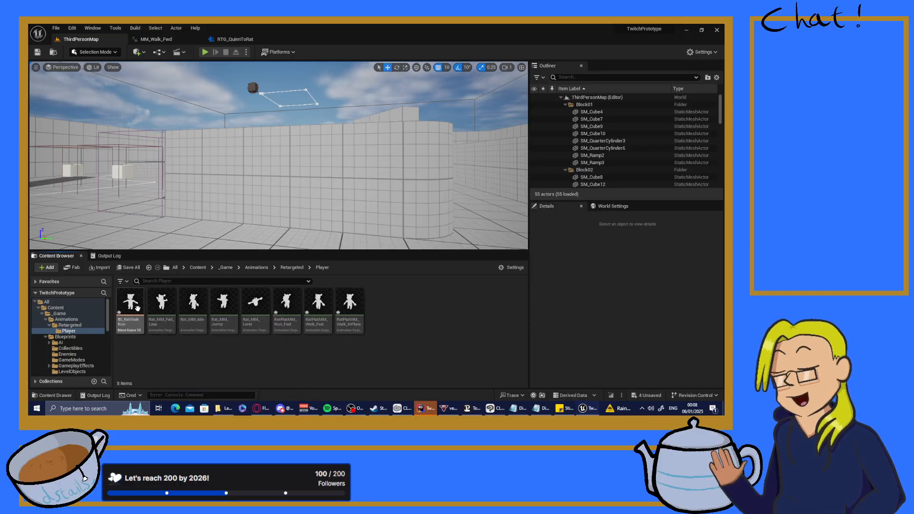
{"action": "double_click", "coordinate": [138, 308]}
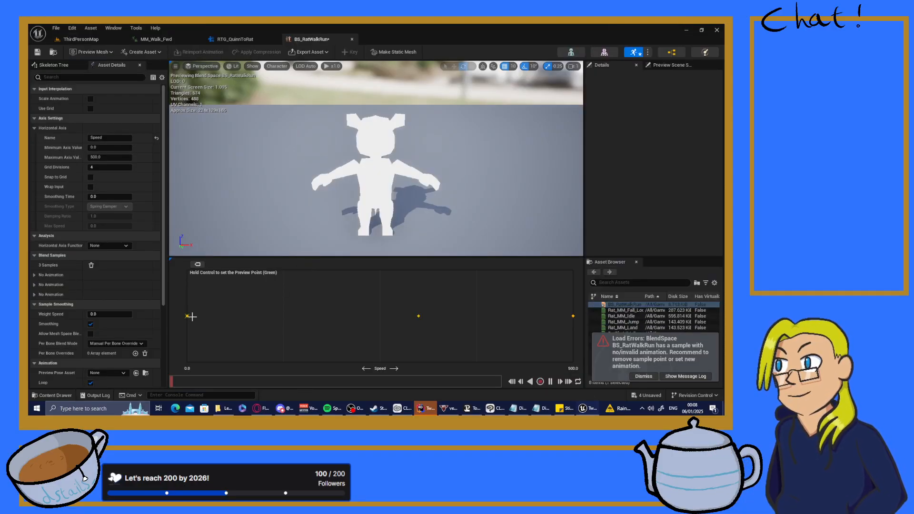
{"action": "left_click", "coordinate": [420, 317]}
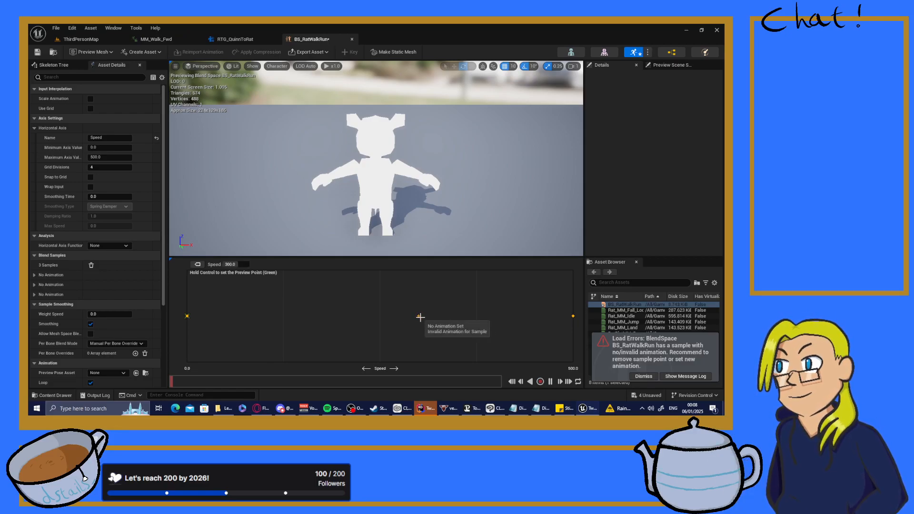
{"action": "left_click", "coordinate": [375, 303]}
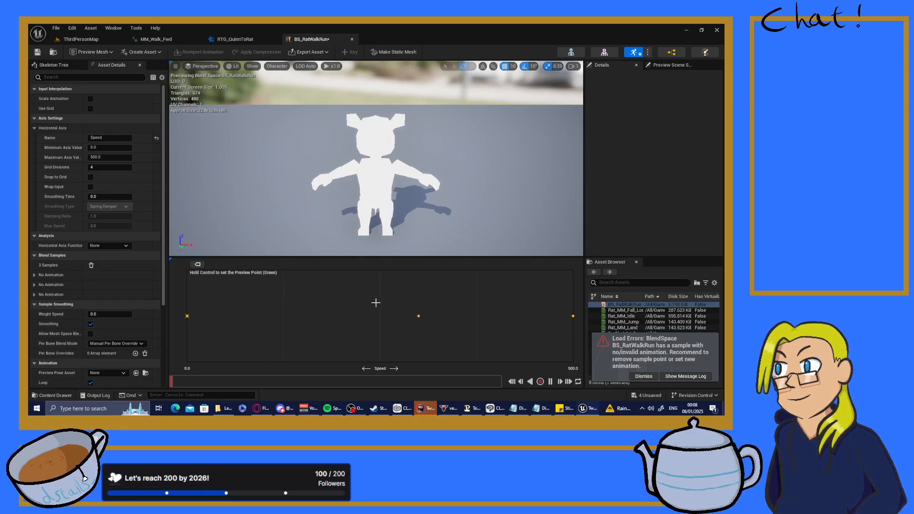
{"action": "left_click", "coordinate": [419, 316]}
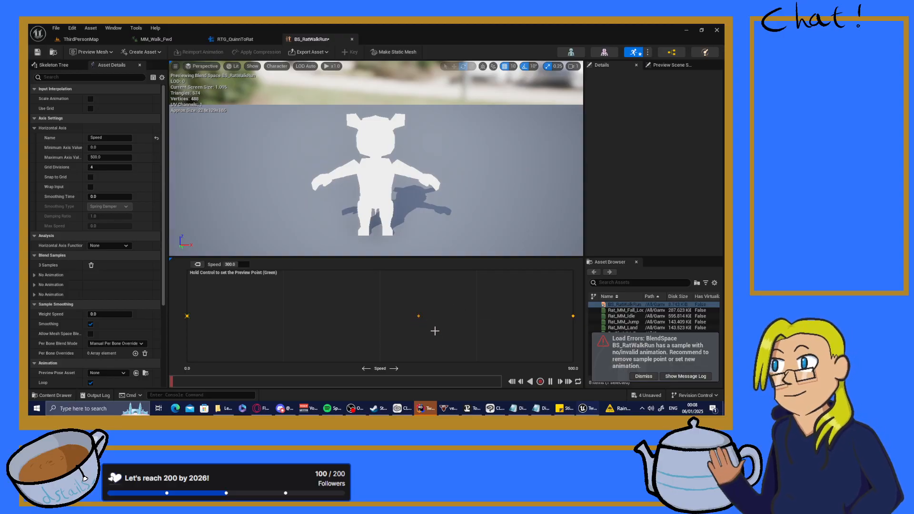
{"action": "key", "text": "Delete"}
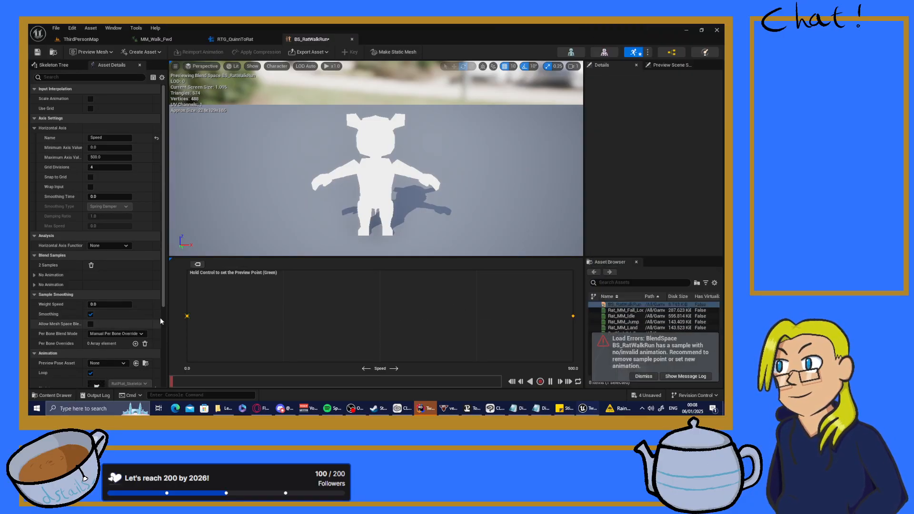
{"action": "left_click", "coordinate": [571, 316]}
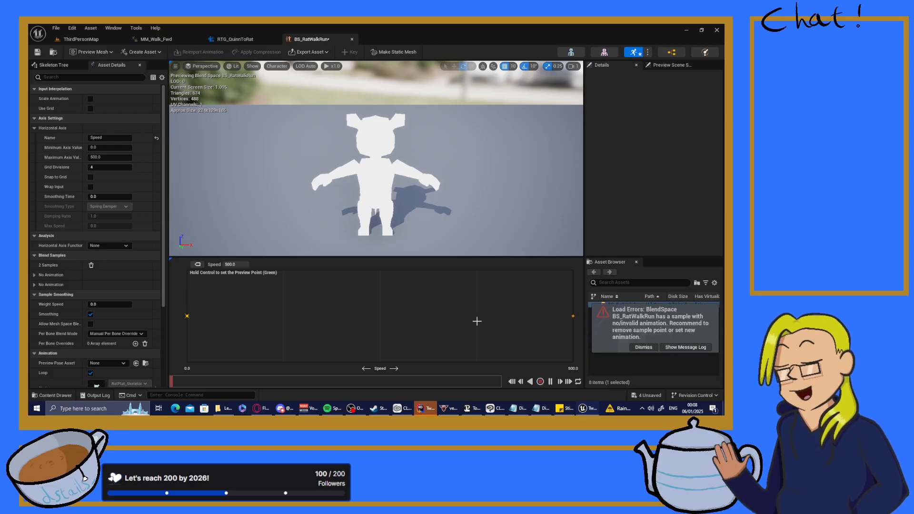
{"action": "key", "text": "Delete"}
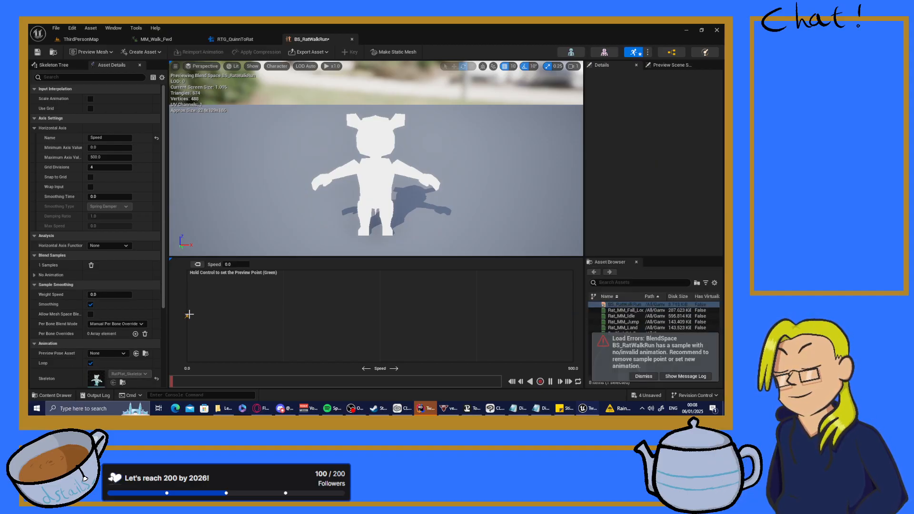
{"action": "key", "text": "Delete"}
{"action": "left_click", "coordinate": [644, 376]}
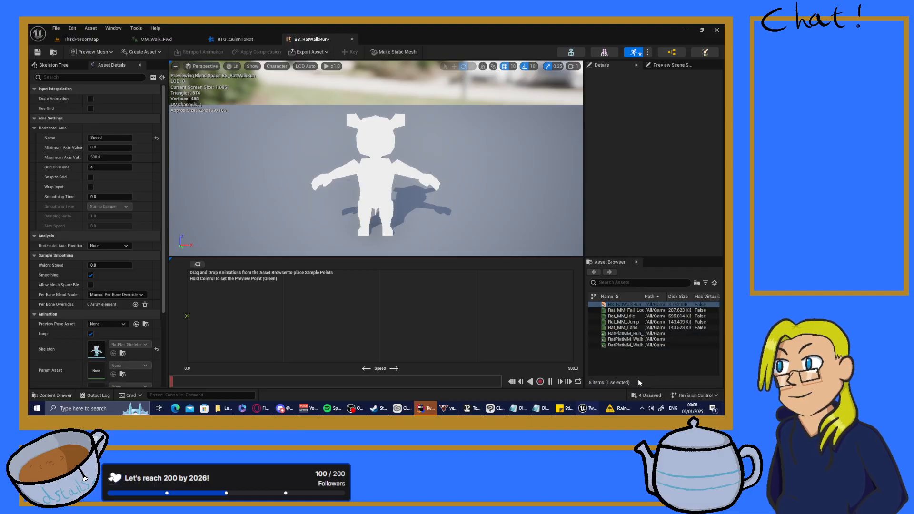
- Place RatPlatMM_Run_Fwd at speed 500 and RatPlatMM_Walk_InPlace at speed 0 in the blend space
{"action": "mouse_move", "coordinate": [625, 335]}
{"action": "left_click_drag", "start_coordinate": [626, 335], "coordinate": [537, 317]}
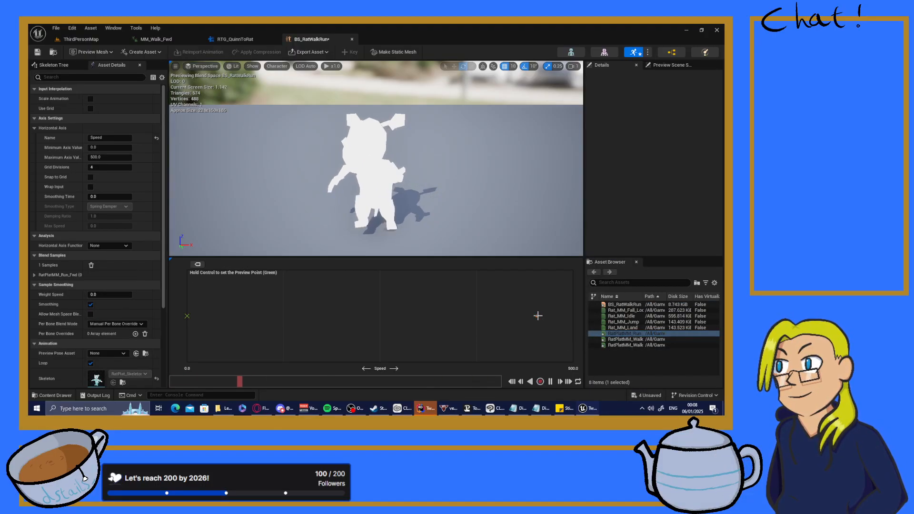
{"action": "left_click", "coordinate": [619, 345]}
{"action": "left_click_drag", "start_coordinate": [619, 344], "coordinate": [187, 315]}
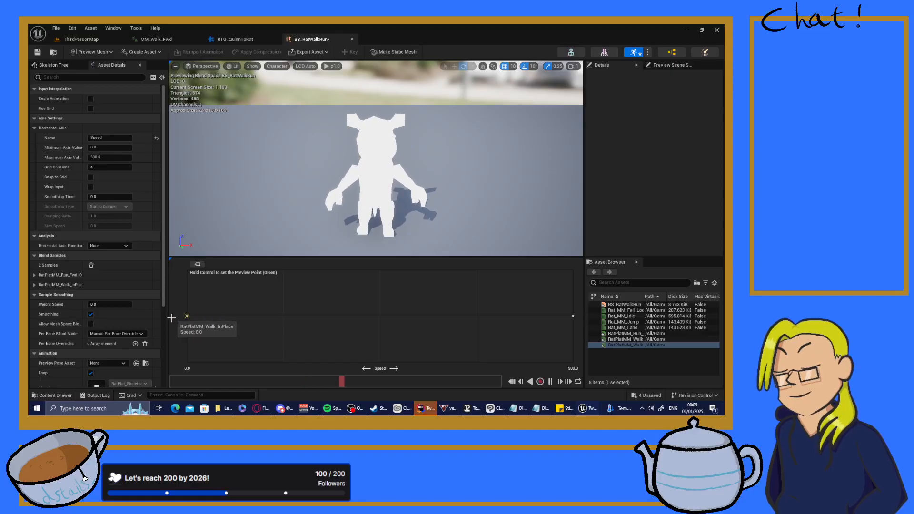
- Add RatPlatMM_Walk_Fwd between the two samples and set its speed to 300
{"action": "mouse_move", "coordinate": [620, 340]}
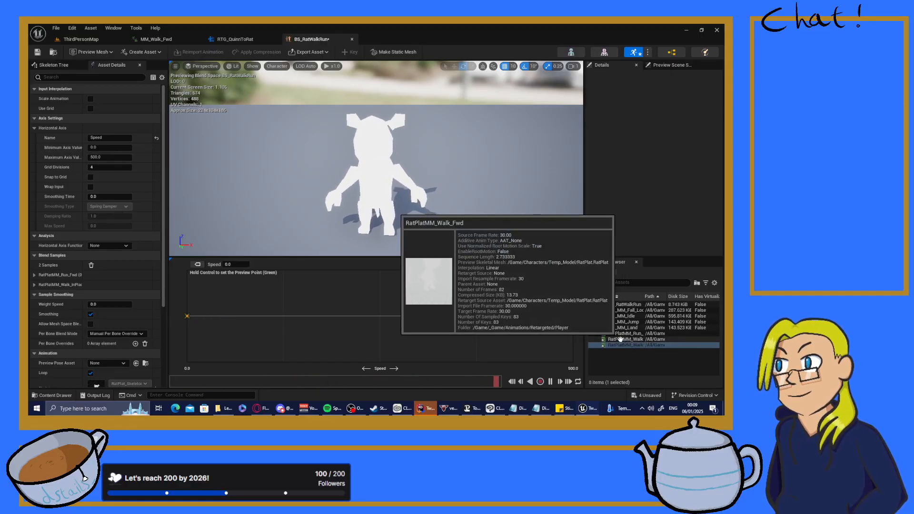
{"action": "left_click_drag", "start_coordinate": [619, 339], "coordinate": [446, 316]}
{"action": "left_click", "coordinate": [448, 318]}
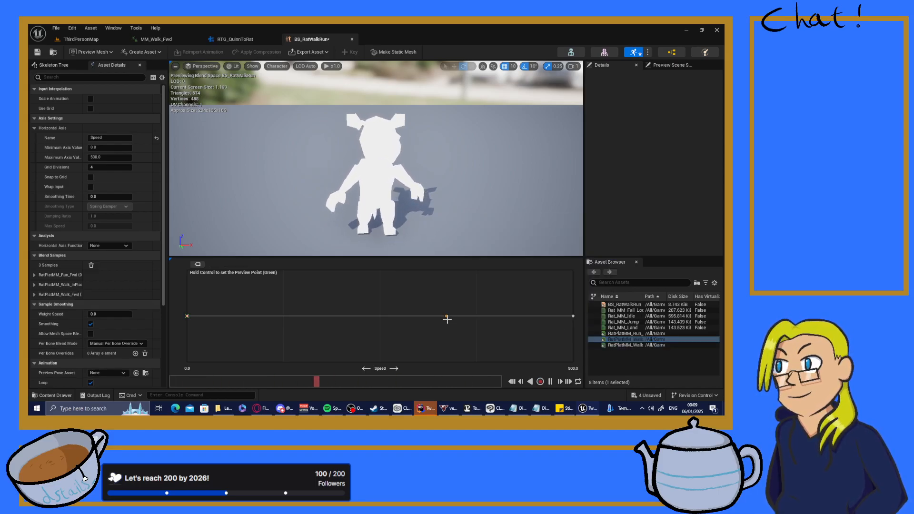
{"action": "left_click", "coordinate": [235, 265]}
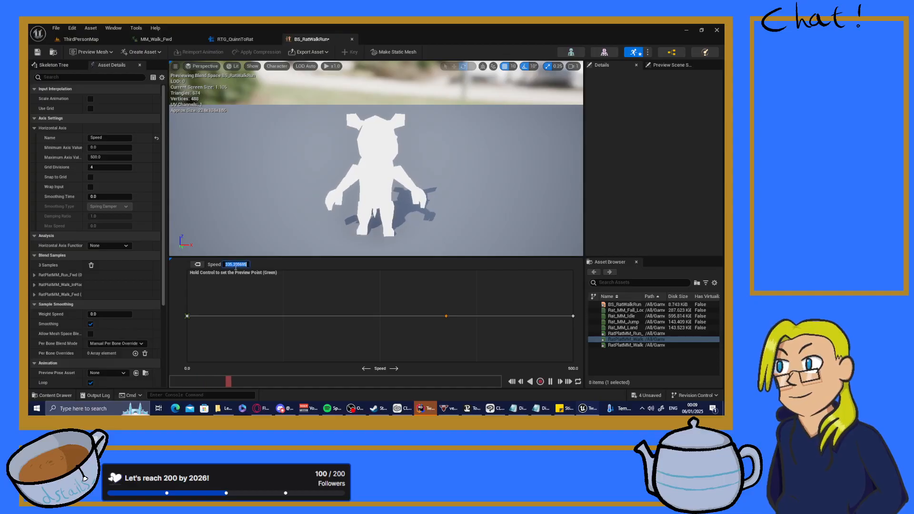
{"action": "type", "text": "300"}
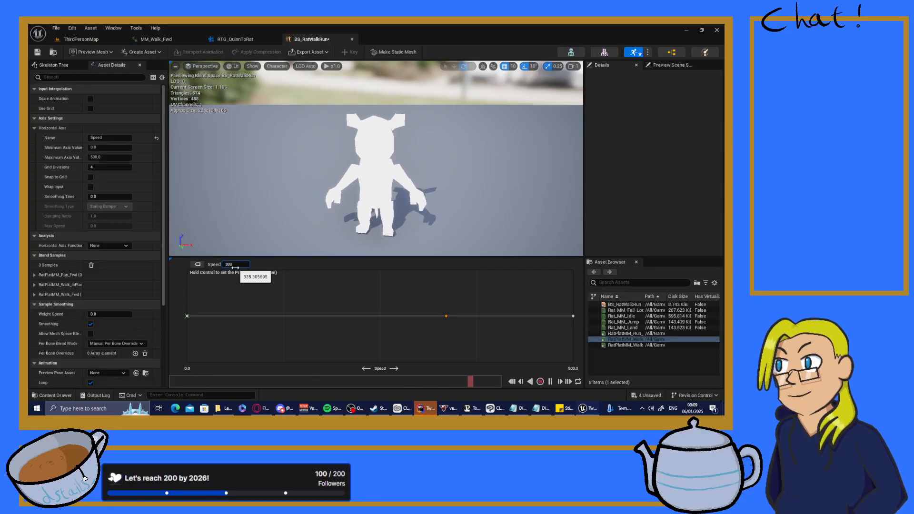
{"action": "key", "text": "Return"}
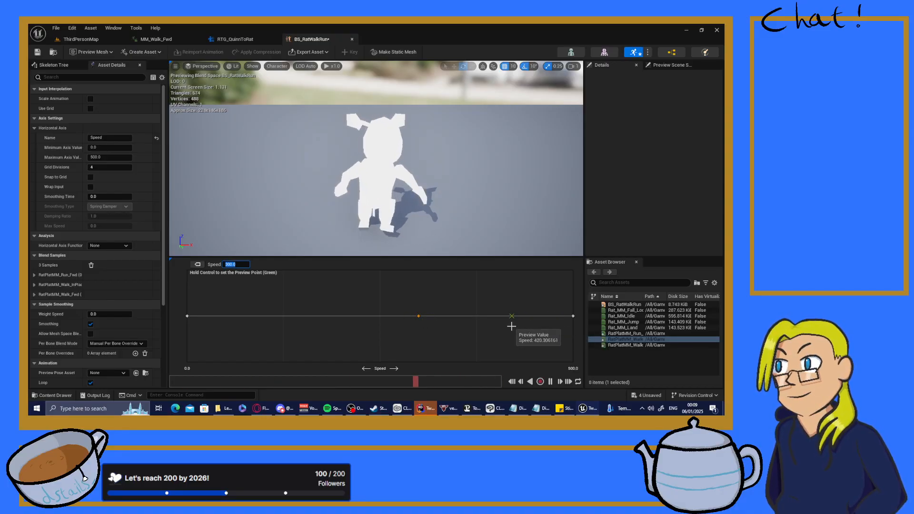
- Save the BS_RatWalkRun blend space and the three unsaved RatPlatMM animations from the ThirdPersonMap level editor
{"action": "left_click", "coordinate": [36, 51]}
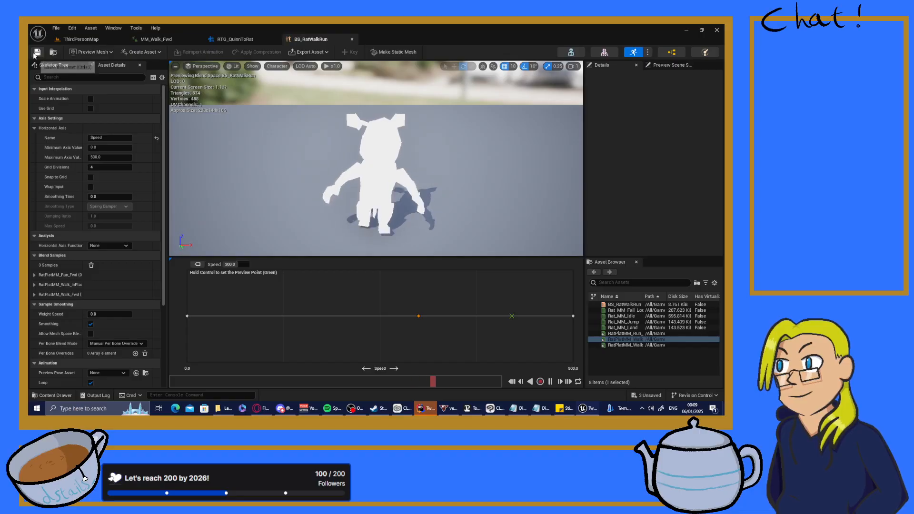
{"action": "left_click", "coordinate": [89, 42]}
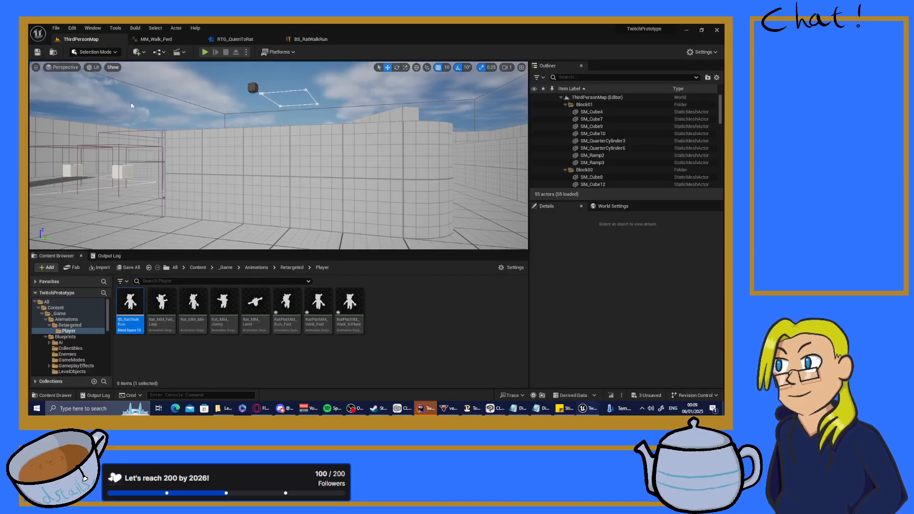
{"action": "left_click", "coordinate": [647, 396]}
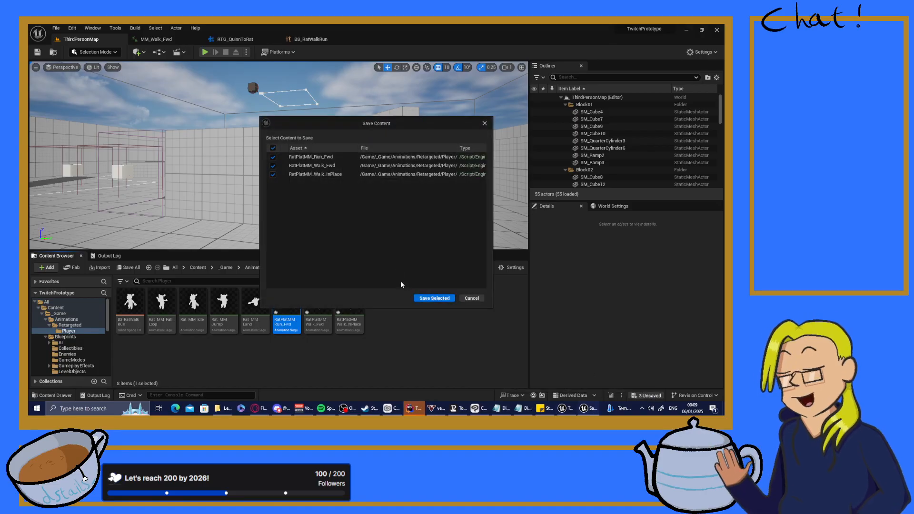
{"action": "left_click", "coordinate": [434, 298]}
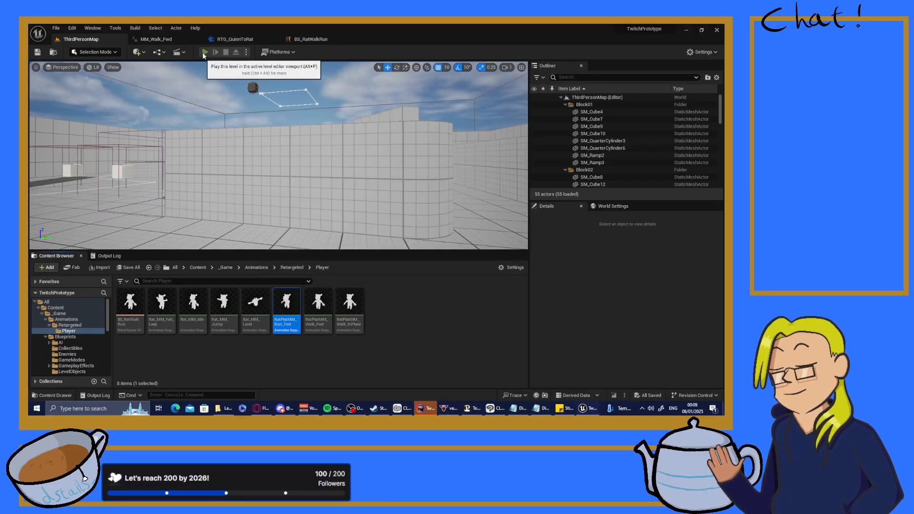
- Play ThirdPersonMap and run and jump the rat across the walled floor to check its ears and new run animation
{"action": "left_click", "coordinate": [204, 52]}
{"action": "left_click", "coordinate": [267, 168]}
{"action": "key", "text": "w"}
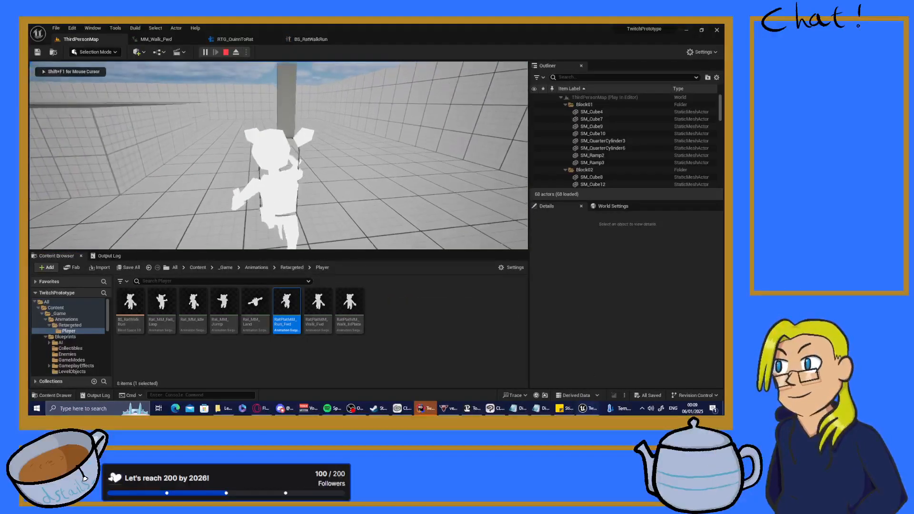
{"action": "key", "text": "space"}
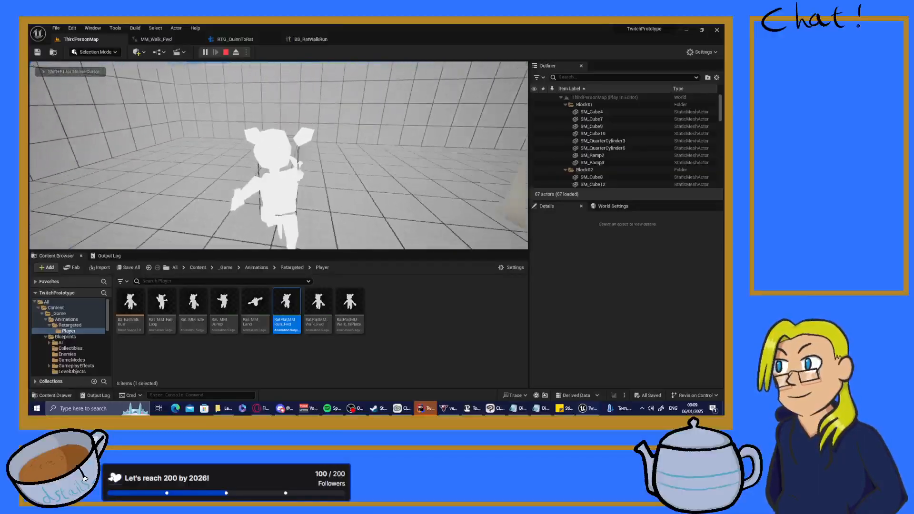
{"action": "key", "text": "w"}
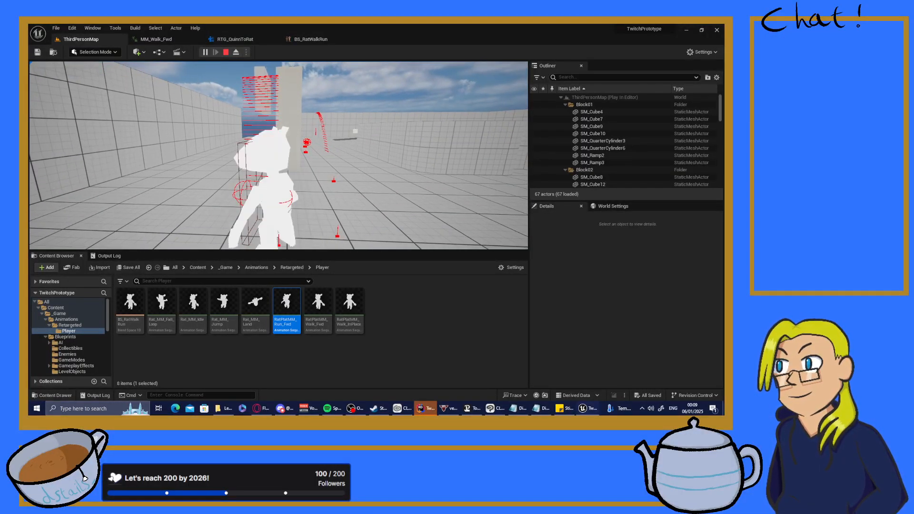
{"action": "key", "text": "space"}
{"action": "key", "text": "w"}
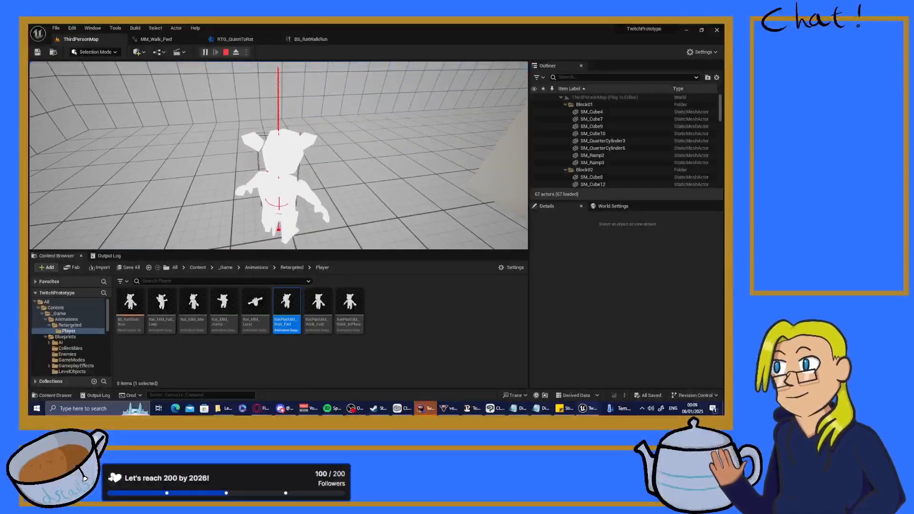
{"action": "key", "text": "w"}
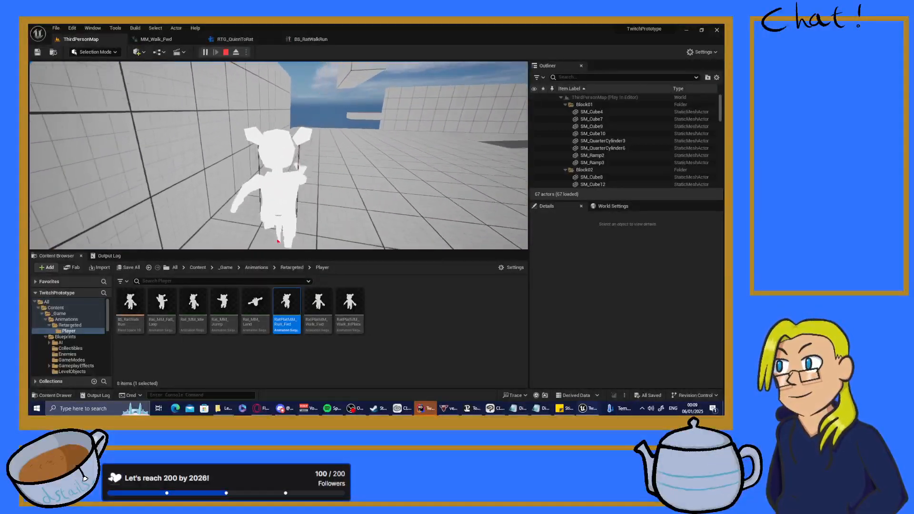
{"action": "key", "text": "w"}
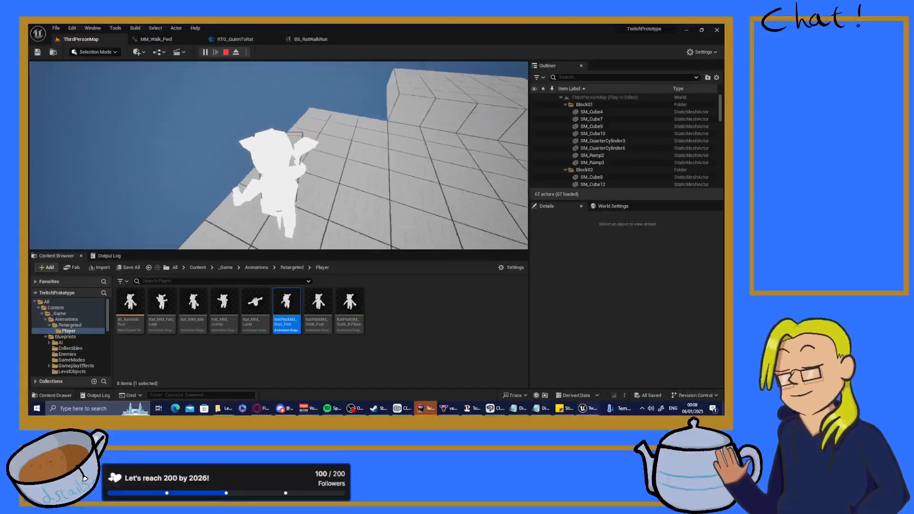
- Jump the rat repeatedly along the platform edge and back onto the open floor, checking its ears in the air
{"action": "key", "text": "space"}
{"action": "key", "text": "w"}
{"action": "key", "text": "space"}
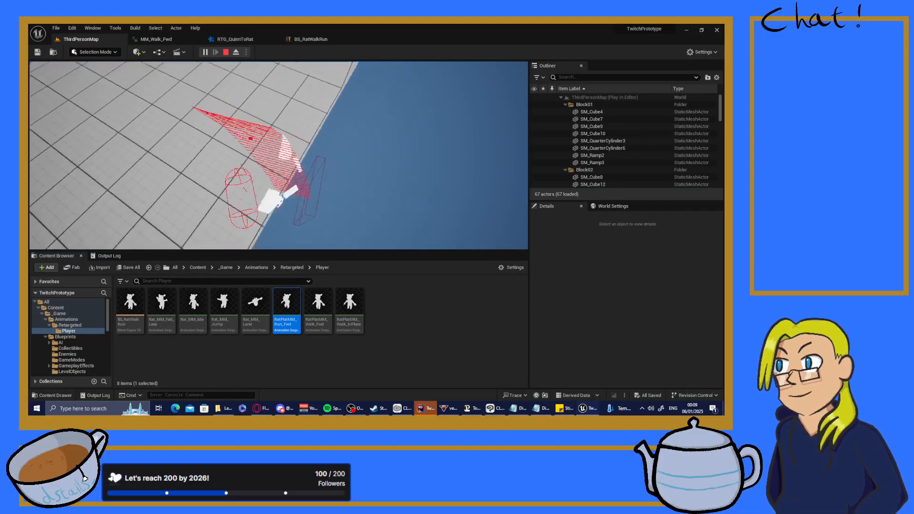
{"action": "key", "text": "w"}
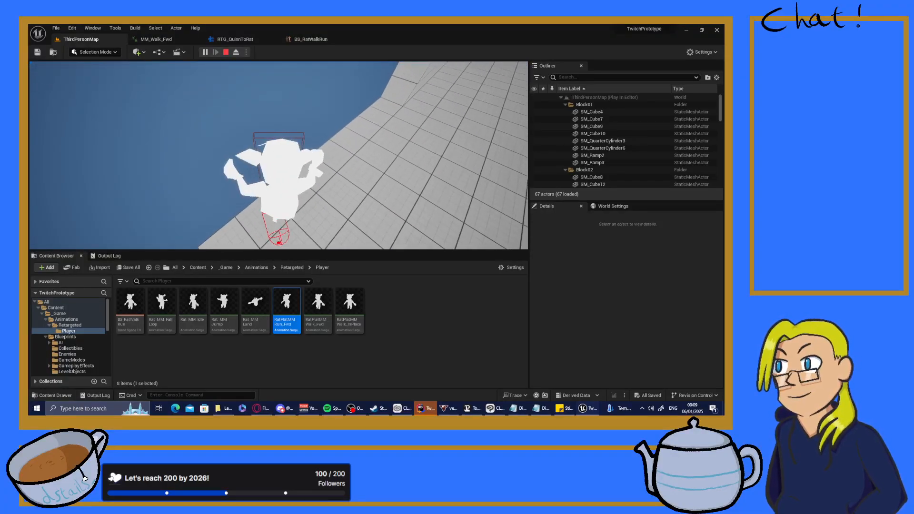
{"action": "key", "text": "w"}
{"action": "key", "text": "w"}
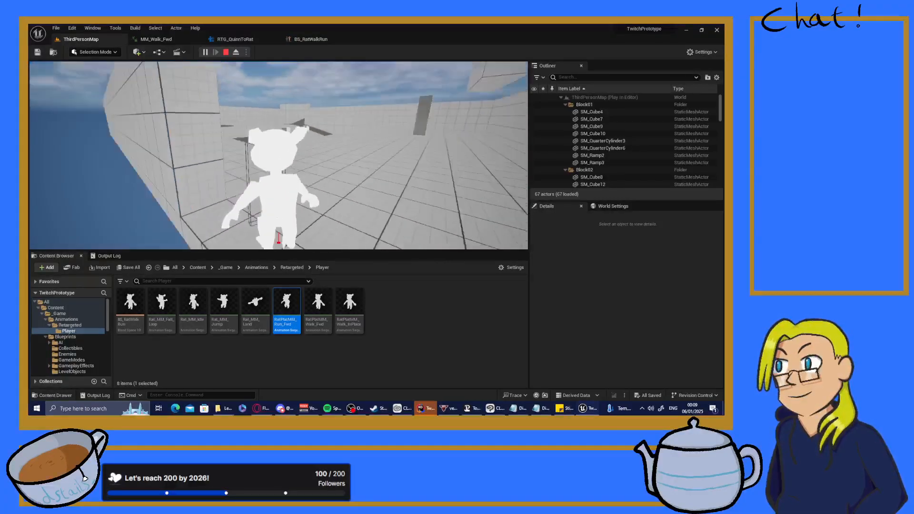
{"action": "key", "text": "space"}
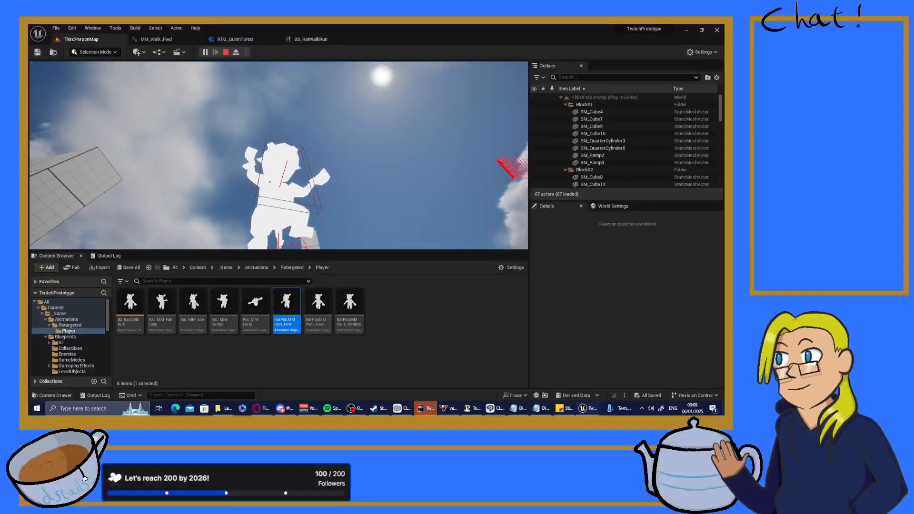
{"action": "key", "text": "space"}
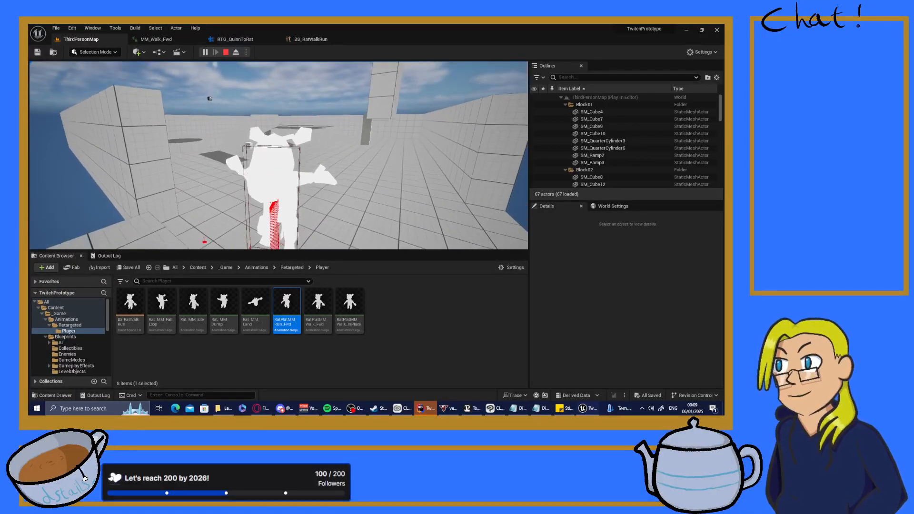
{"action": "key", "text": "w"}
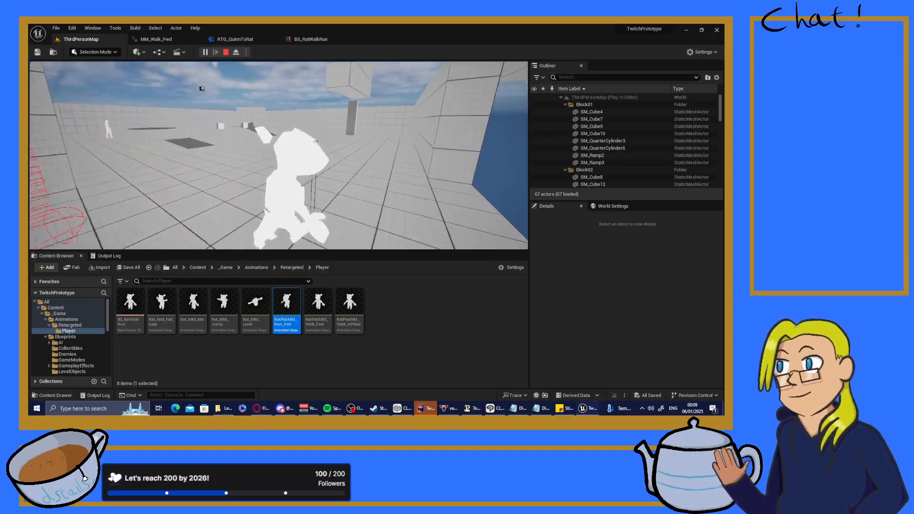
{"action": "key", "text": "space"}
{"action": "key", "text": "w"}
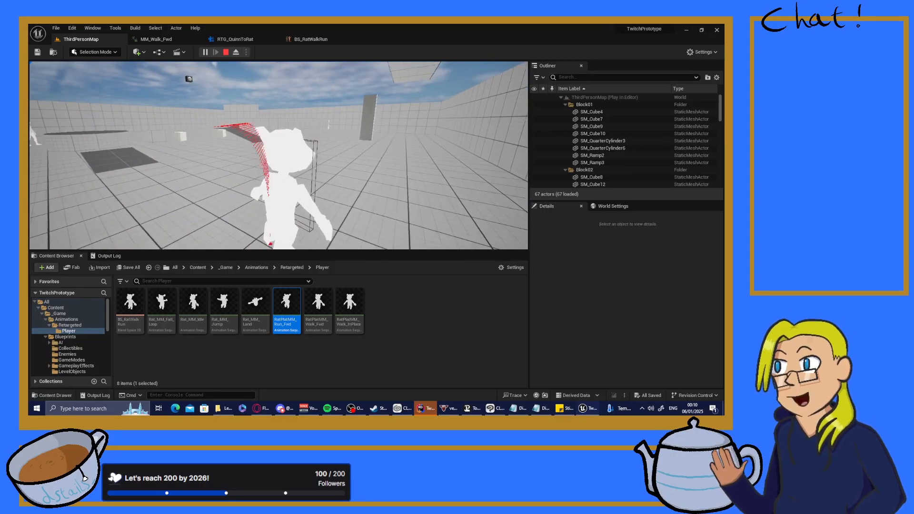
- Run and jump the rat around the walled area and near the mannequin enemy, examining its ears from several angles
{"action": "key", "text": "a"}
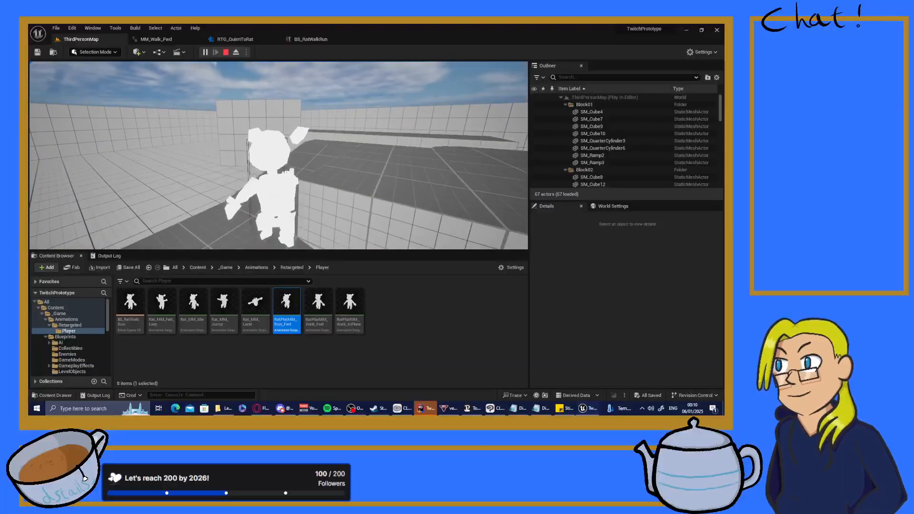
{"action": "key", "text": "w"}
{"action": "key", "text": "space"}
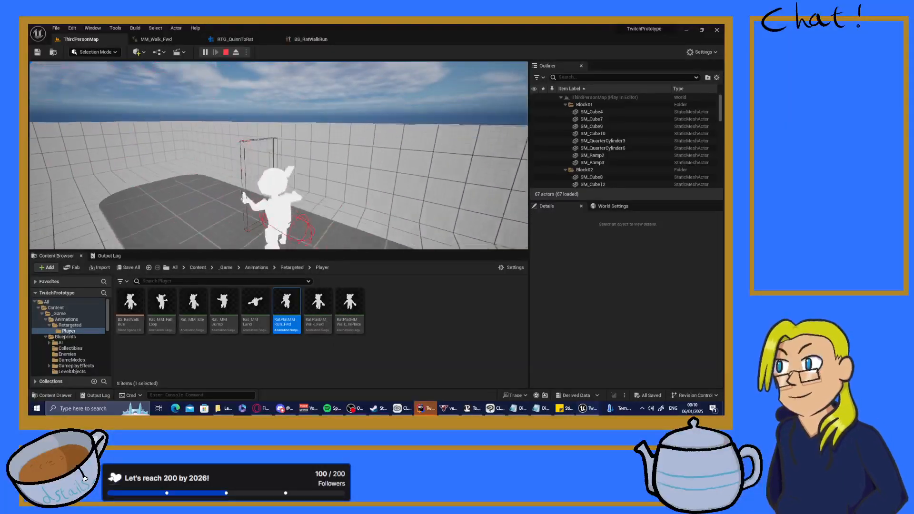
{"action": "key", "text": "w"}
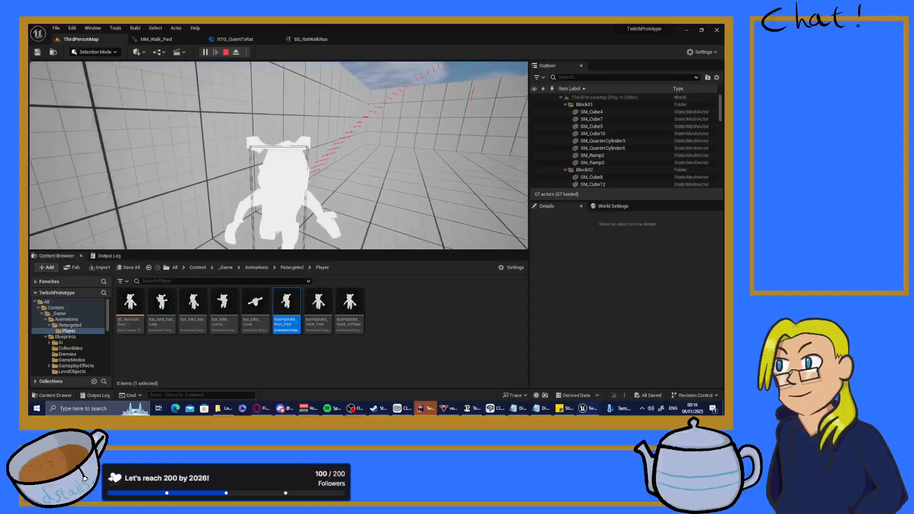
{"action": "key", "text": "w"}
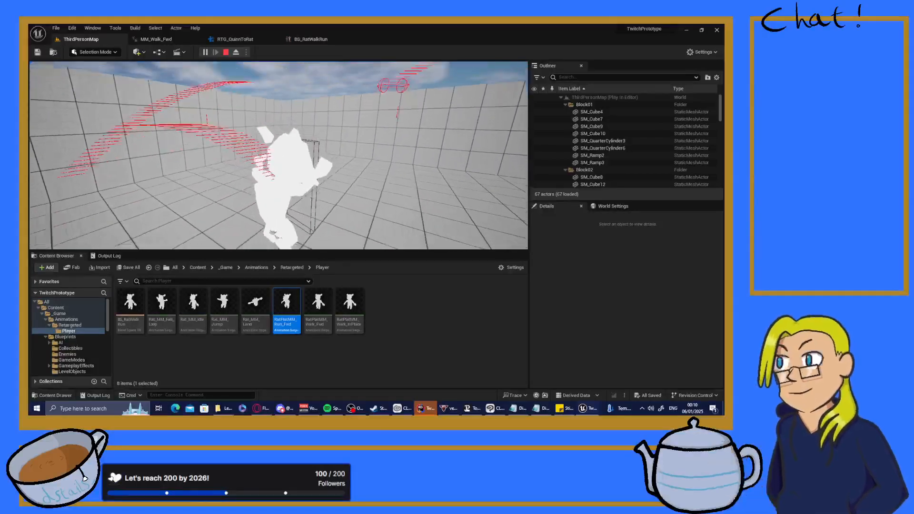
{"action": "key", "text": "space"}
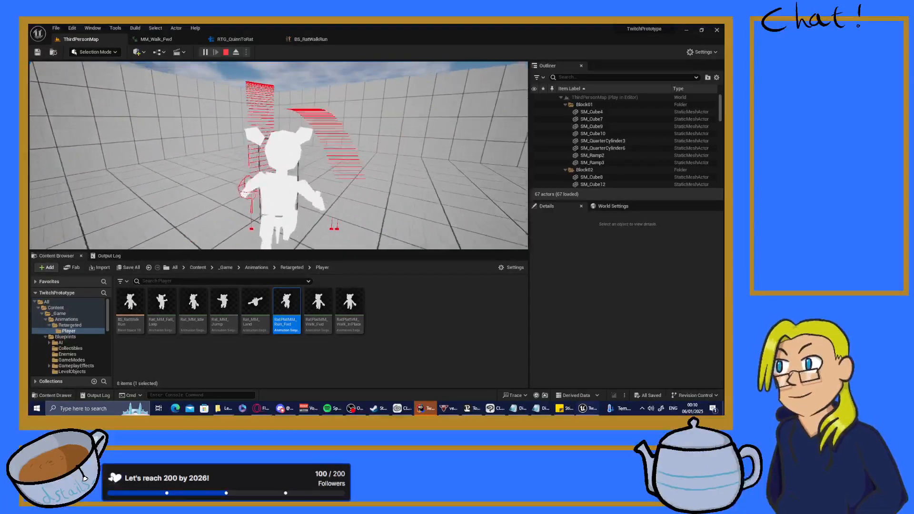
{"action": "key", "text": "d"}
{"action": "key", "text": "w"}
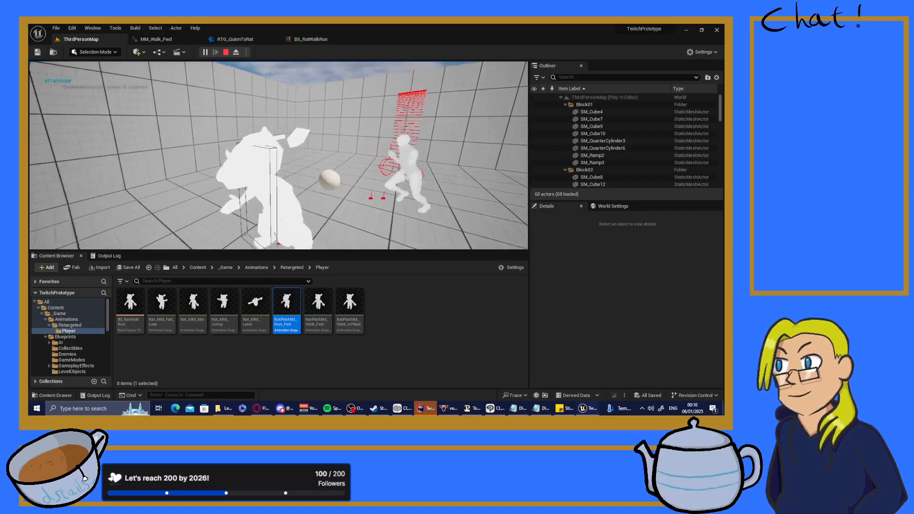
{"action": "key", "text": "w"}
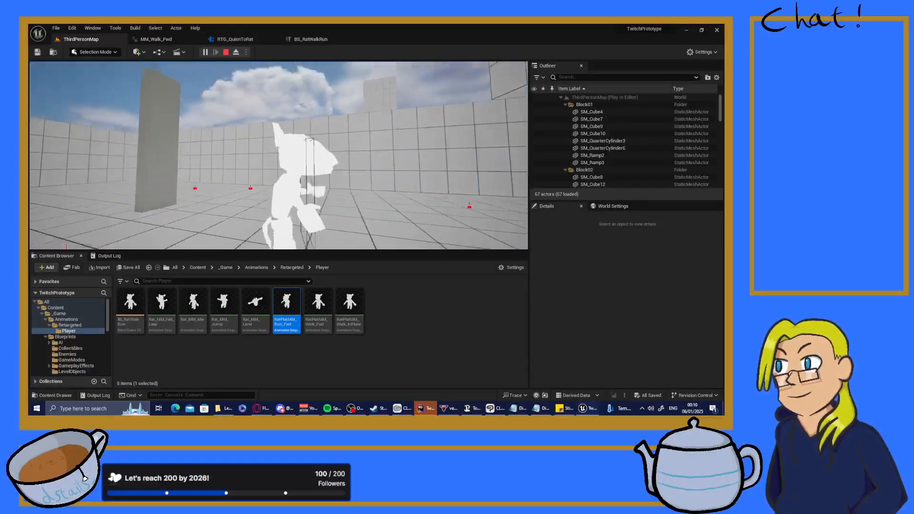
- Jump the rat across the tall blocks above the water to inspect its jump and fall animations, and end the play session
{"action": "key", "text": "w"}
{"action": "key", "text": "space"}
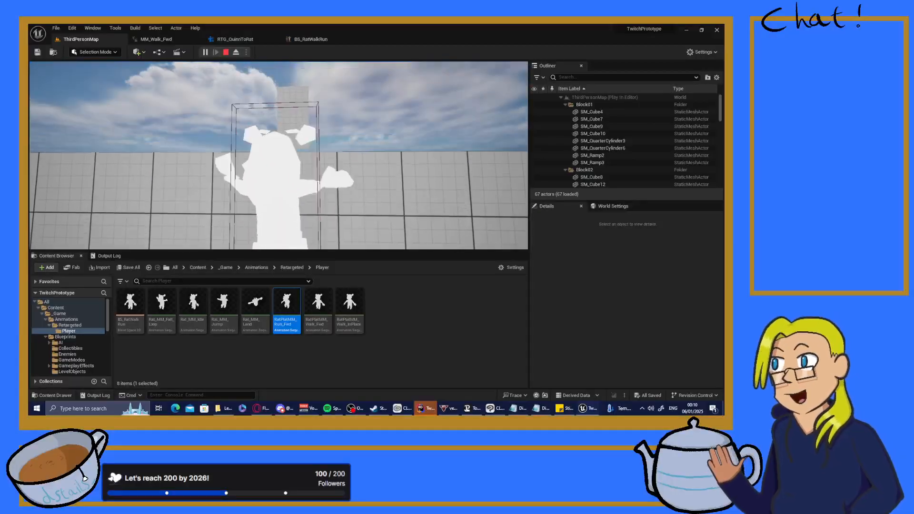
{"action": "key", "text": "w"}
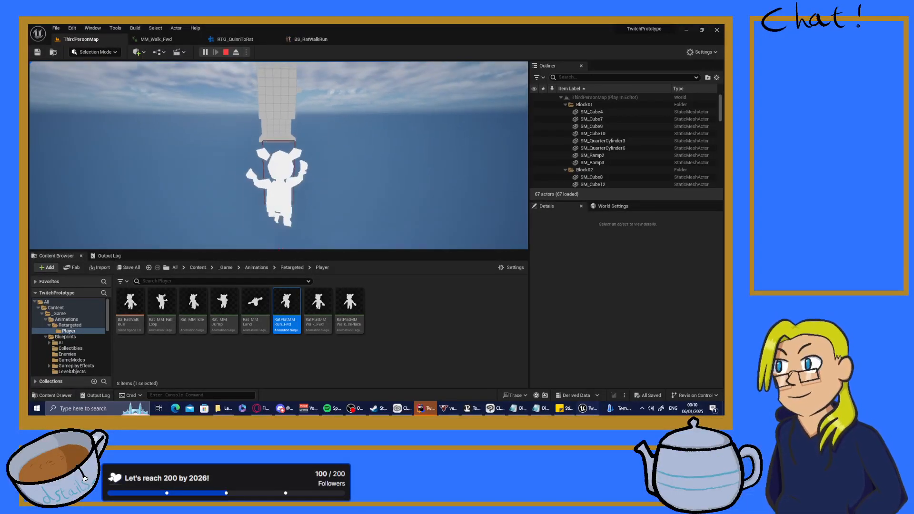
{"action": "key", "text": "w"}
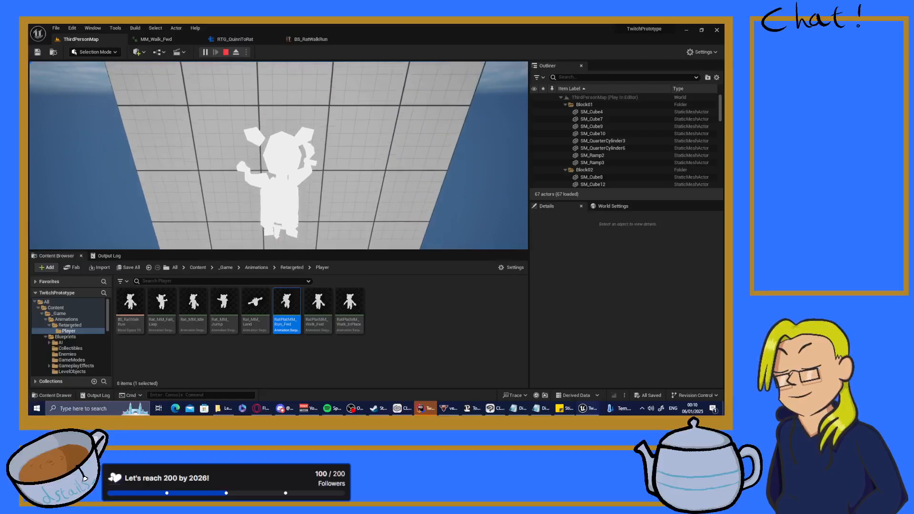
{"action": "key", "text": "space"}
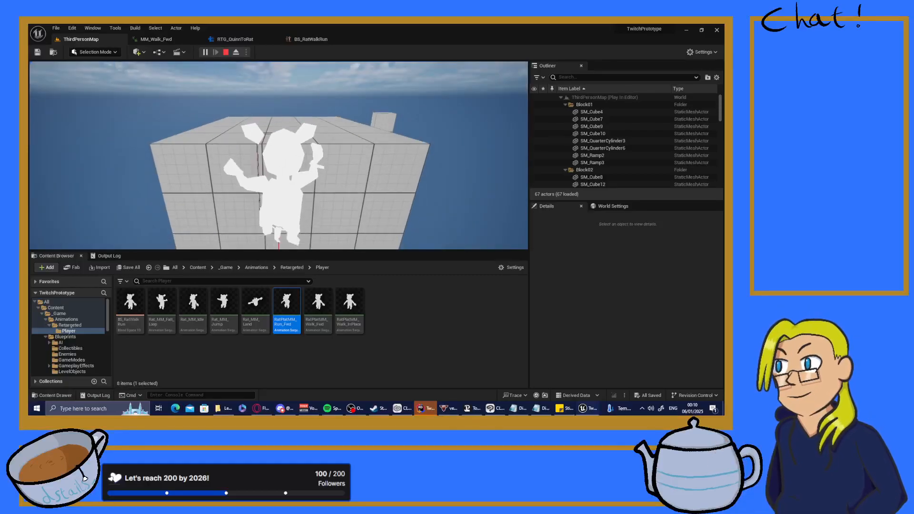
{"action": "key", "text": "space"}
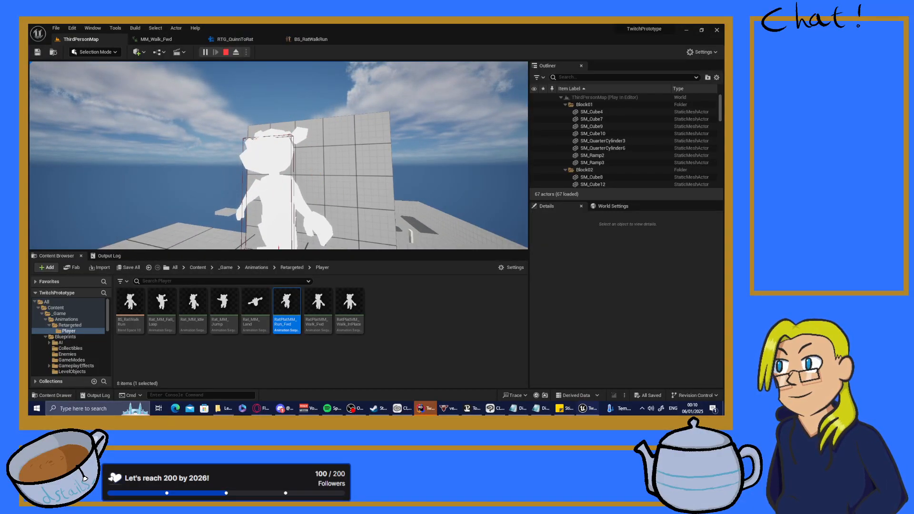
{"action": "key", "text": "Escape"}
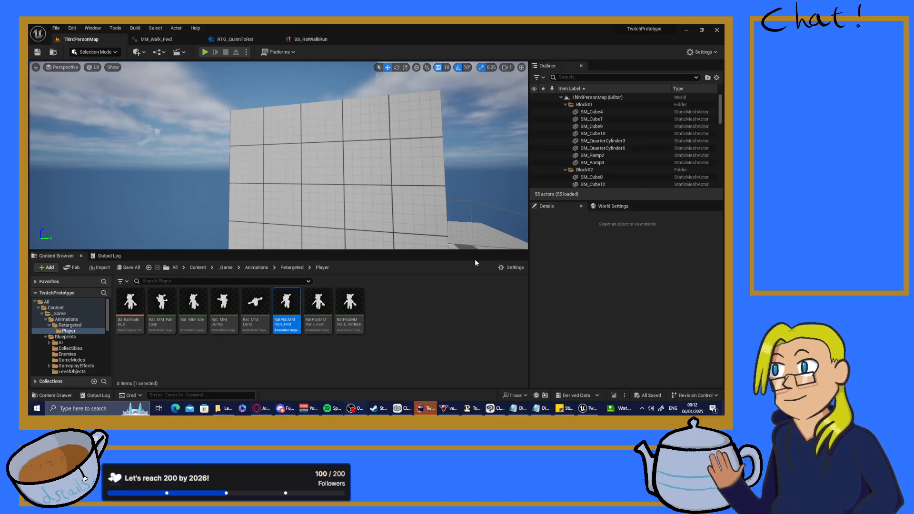
{"action": "key", "text": "s"}
{"action": "right_click_drag", "start_coordinate": [339, 180], "coordinate": [304, 186]}
{"action": "key", "text": "w"}
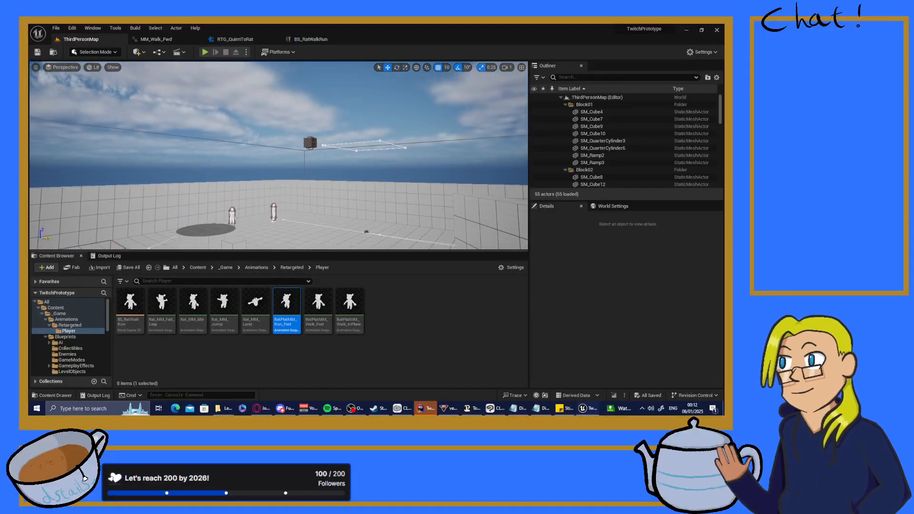
- Preview MM_Land in the RTG_QuinnToRat retargeter and set the root's Rotation Alpha and Translation Alpha to 0.0
{"action": "left_click", "coordinate": [251, 39]}
{"action": "left_click", "coordinate": [552, 302]}
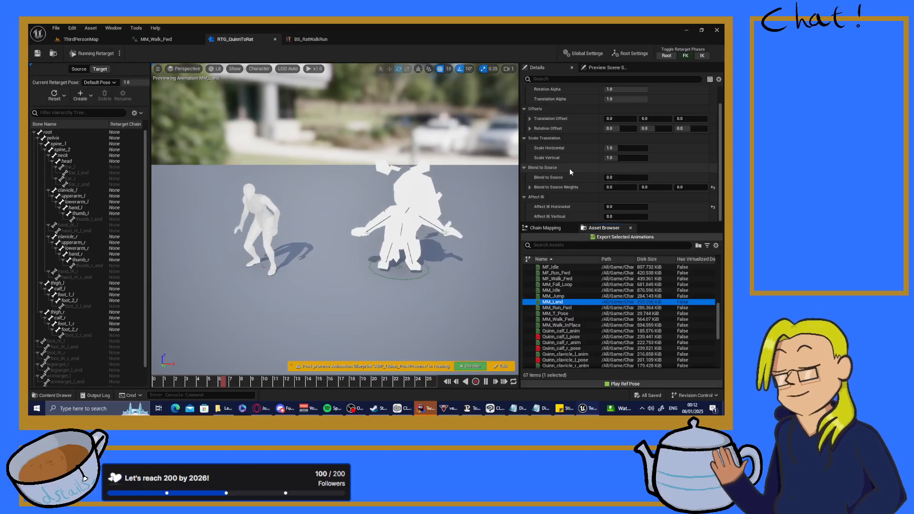
{"action": "scroll", "coordinate": [590, 167], "scroll_direction": "up", "scroll_amount": 2}
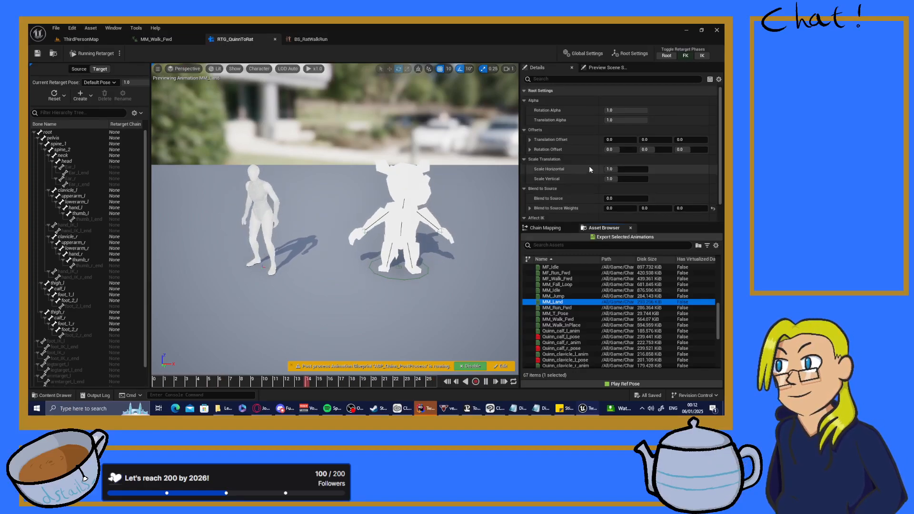
{"action": "left_click", "coordinate": [623, 110]}
{"action": "type", "text": "0.0"}
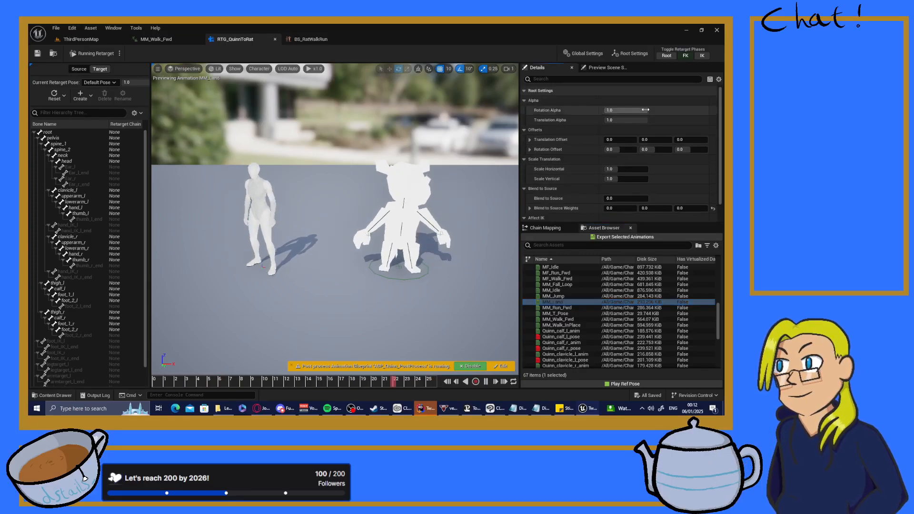
{"action": "left_click_drag", "start_coordinate": [643, 121], "coordinate": [604, 121]}
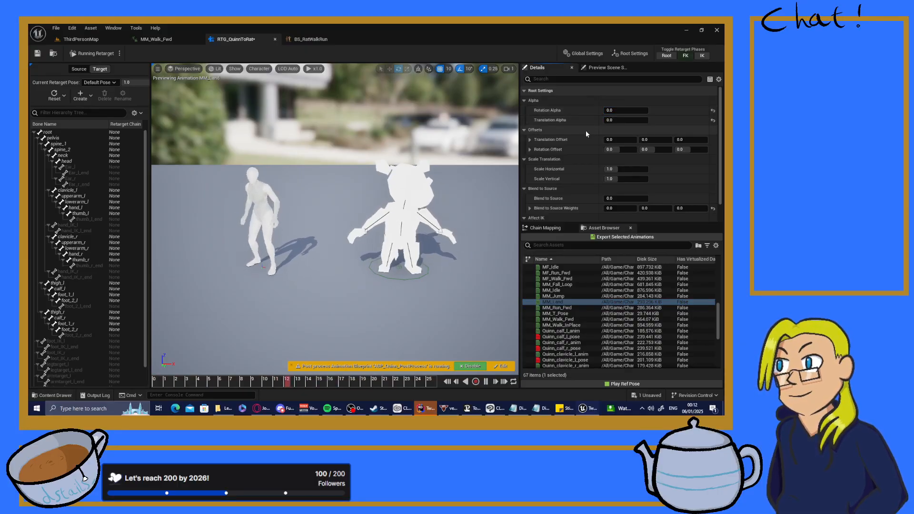
- Set the root's Scale Horizontal and Scale Vertical to 0.0 and toggle the Root retarget phase
{"action": "scroll", "coordinate": [588, 134], "scroll_direction": "down", "scroll_amount": 1}
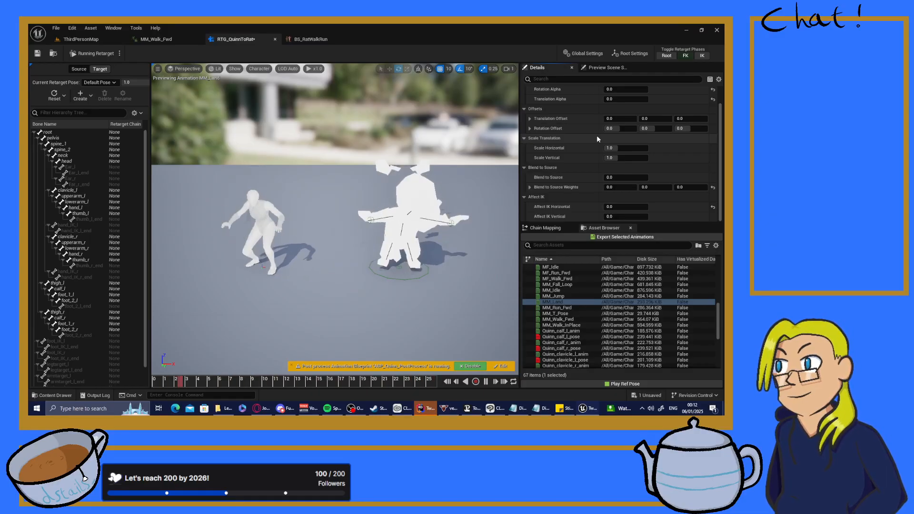
{"action": "scroll", "coordinate": [598, 139], "scroll_direction": "up", "scroll_amount": 1}
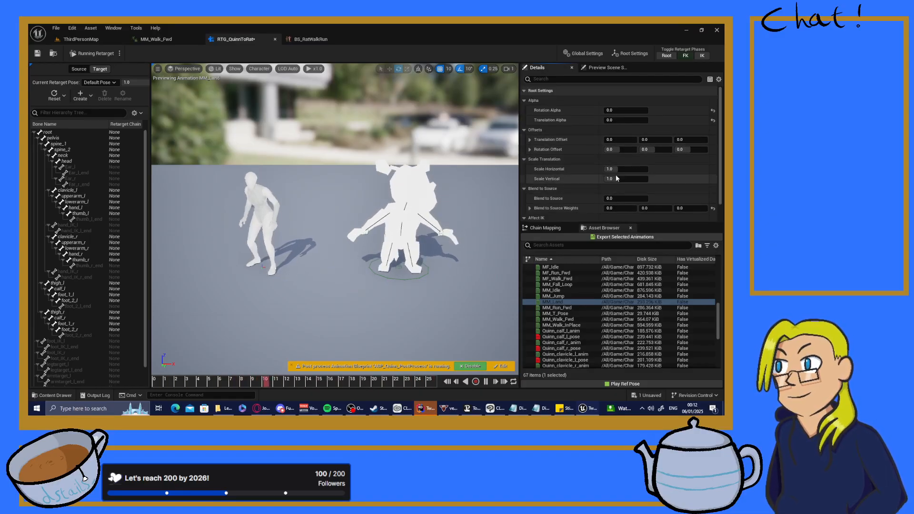
{"action": "left_click_drag", "start_coordinate": [611, 169], "coordinate": [604, 179]}
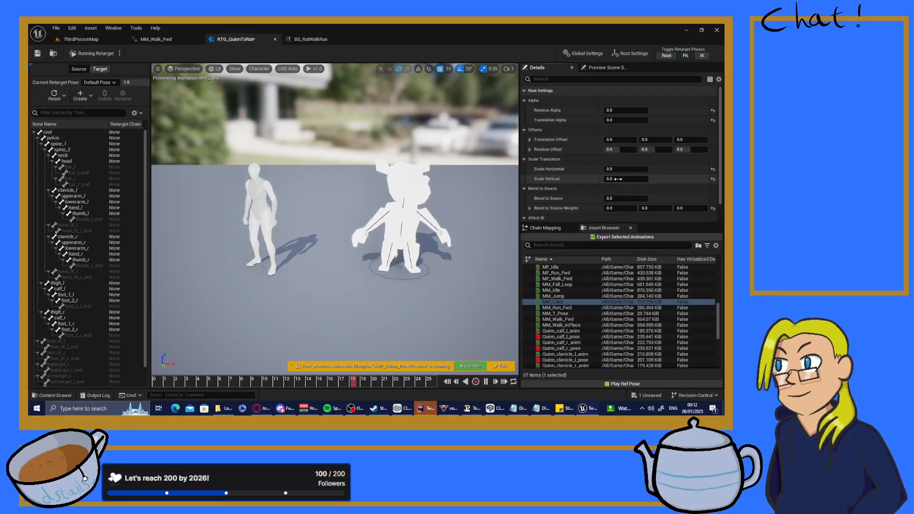
{"action": "left_click", "coordinate": [667, 55]}
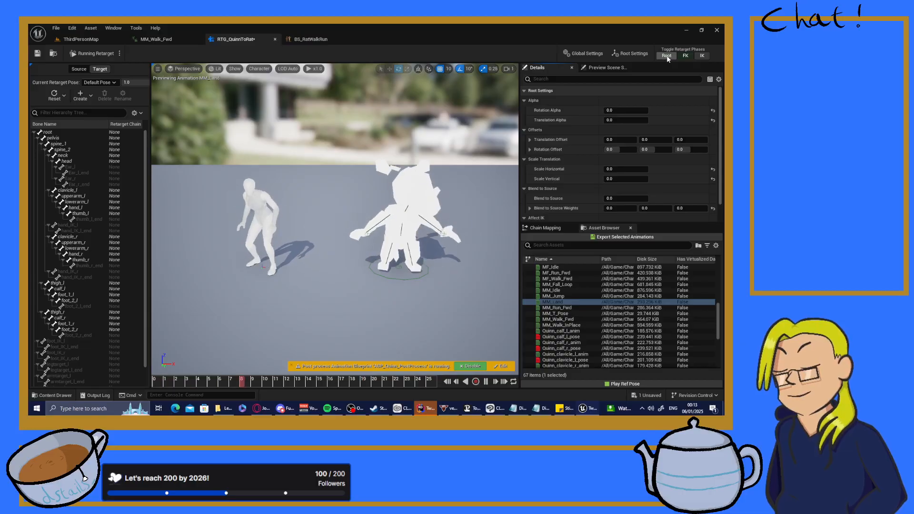
- Save the retargeter with its zeroed root settings and export the selected MM_Land animation to the Animations/Retargeted folder
{"action": "scroll", "coordinate": [638, 162], "scroll_direction": "down", "scroll_amount": 2}
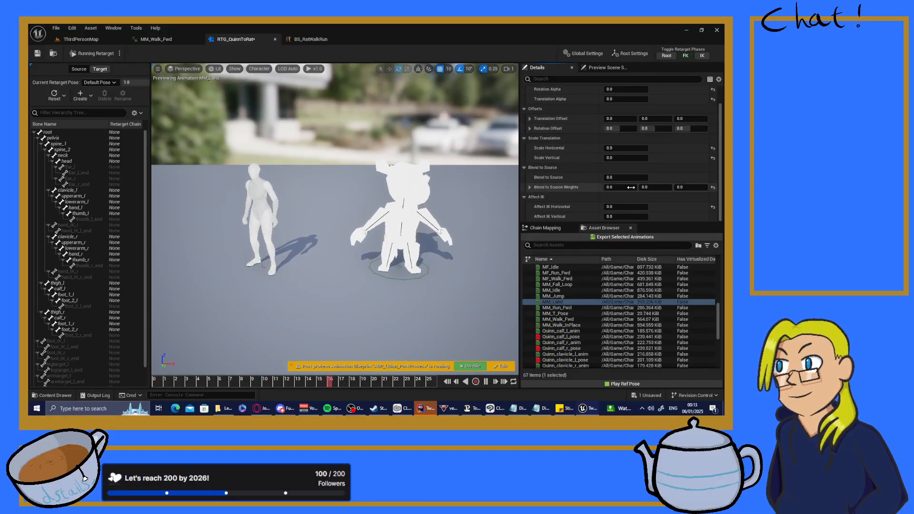
{"action": "mouse_move", "coordinate": [606, 218]}
{"action": "left_mouse_down"}
{"action": "mouse_move", "coordinate": [648, 218]}
{"action": "mouse_move", "coordinate": [604, 216]}
{"action": "left_mouse_up"}
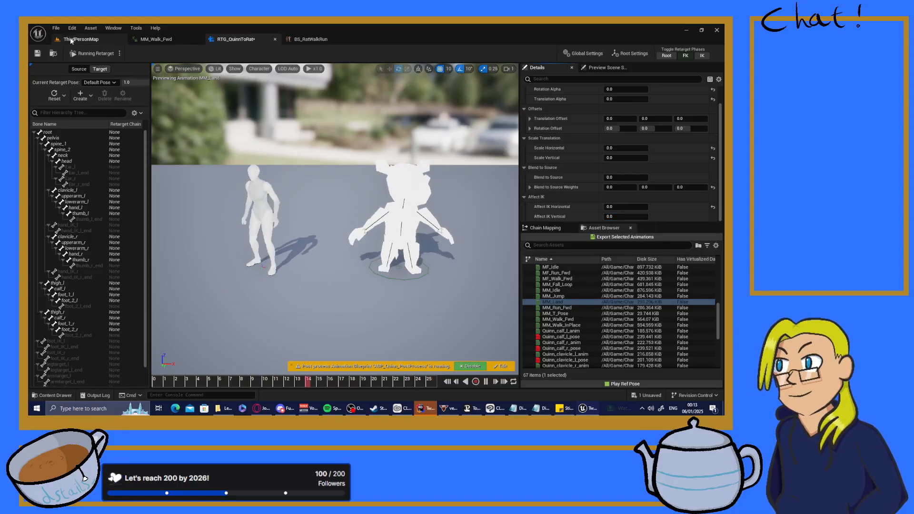
{"action": "left_click", "coordinate": [37, 53]}
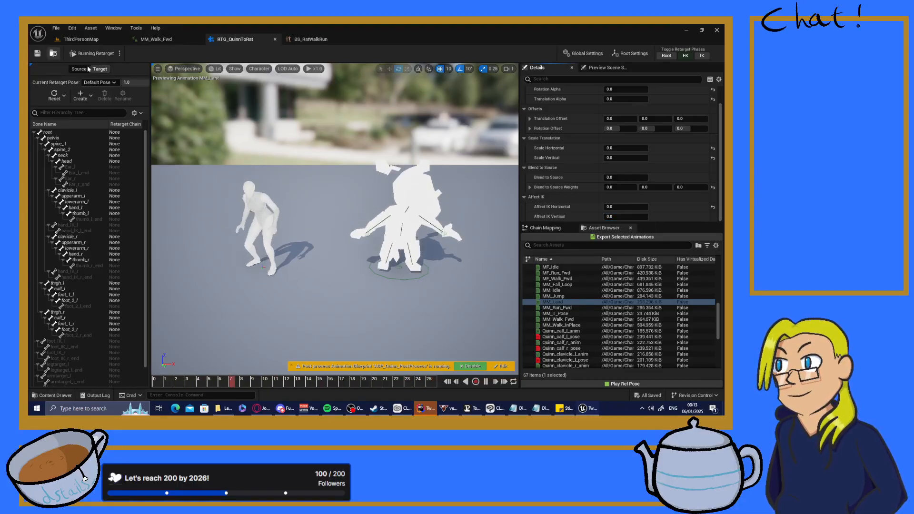
{"action": "left_click", "coordinate": [621, 236]}
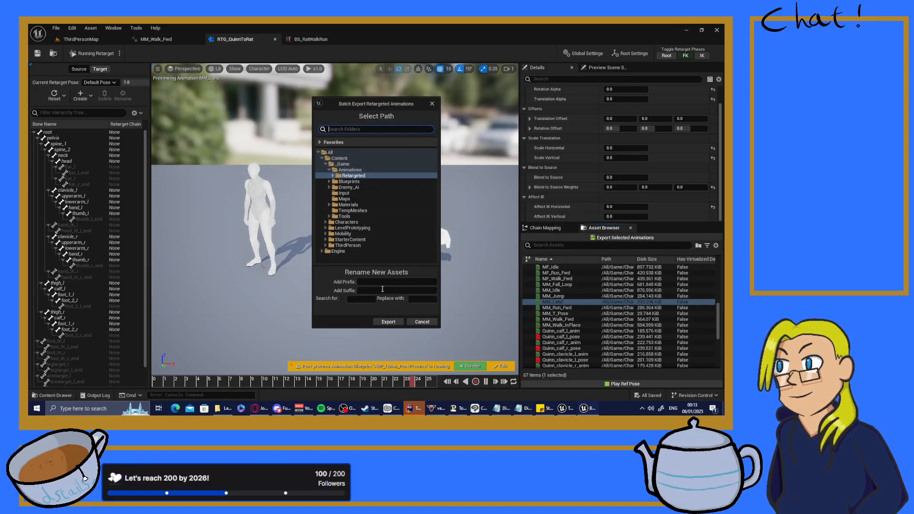
{"action": "left_click", "coordinate": [388, 322]}
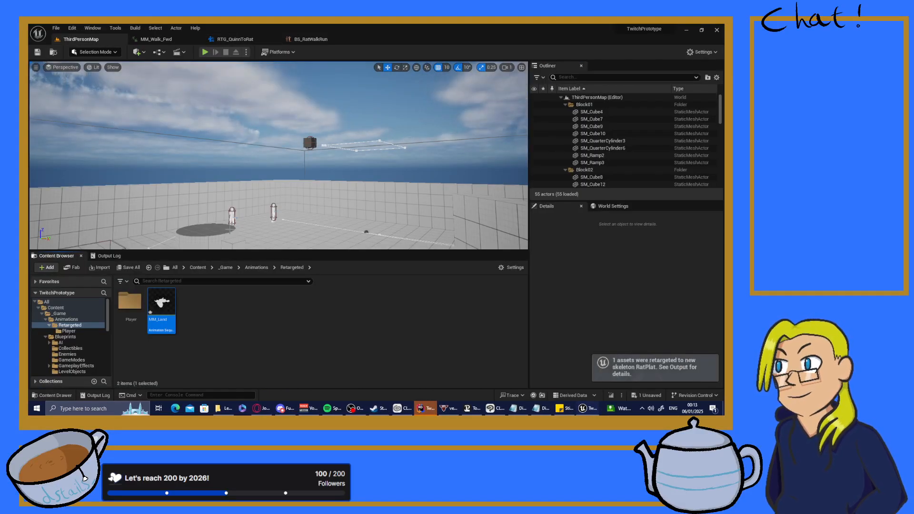
- Open the exported MM_Land animation, examine the rat's body and ears as it plays, and close it
{"action": "double_click", "coordinate": [162, 304]}
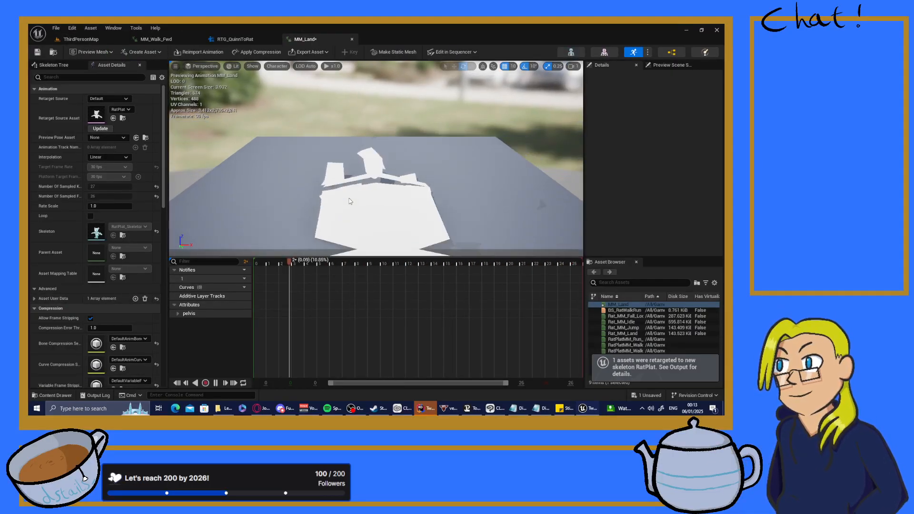
{"action": "scroll", "coordinate": [349, 200], "scroll_direction": "down", "scroll_amount": 5}
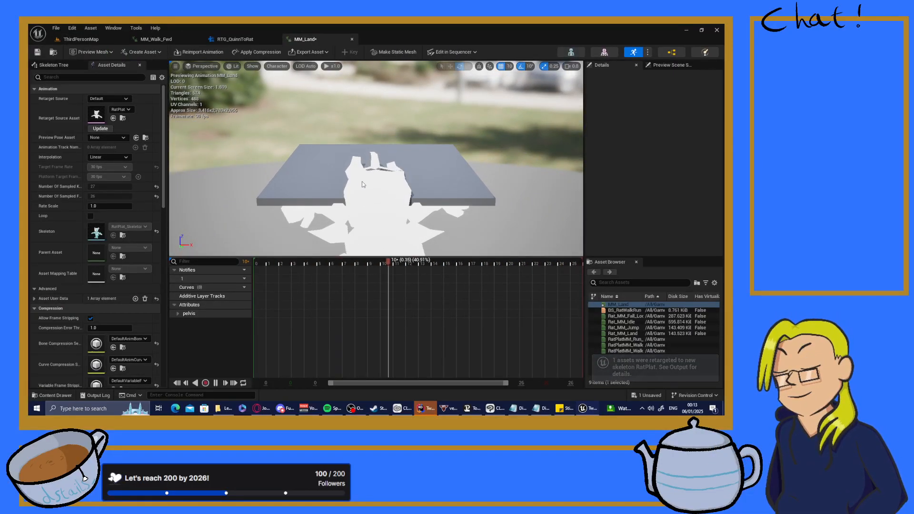
{"action": "left_click", "coordinate": [352, 40]}
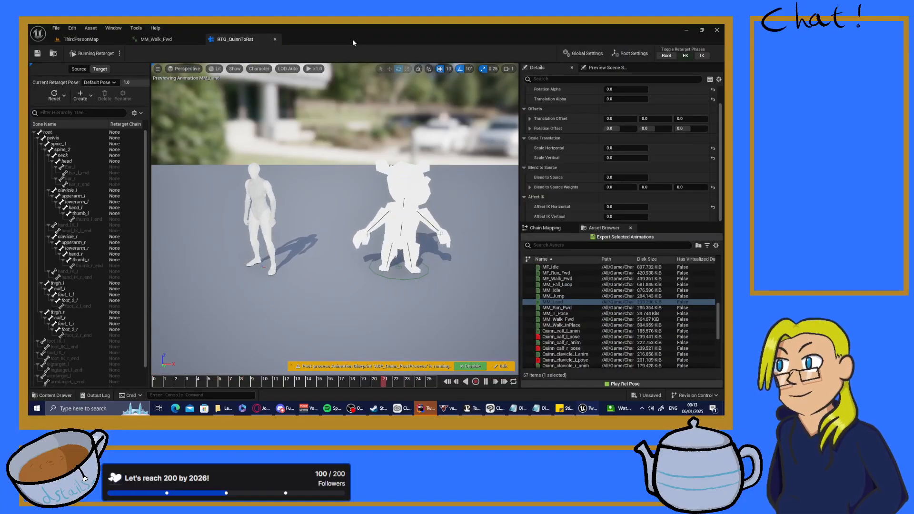
- Undo the root's Affect IK Vertical, scale and alpha edits in the Quinn-to-rat retargeter and save all unsaved assets
{"action": "left_click", "coordinate": [477, 183]}
{"action": "key", "text": "ctrl+z"}
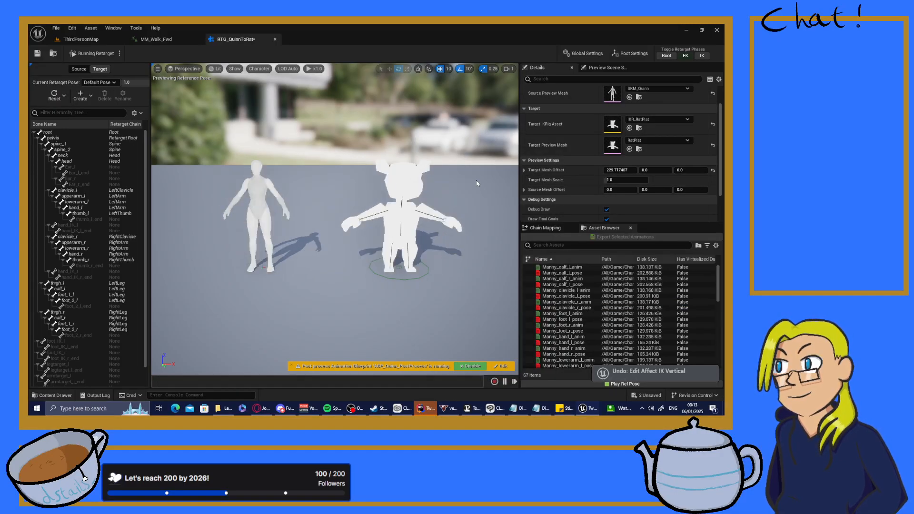
{"action": "key", "text": "ctrl+z"}
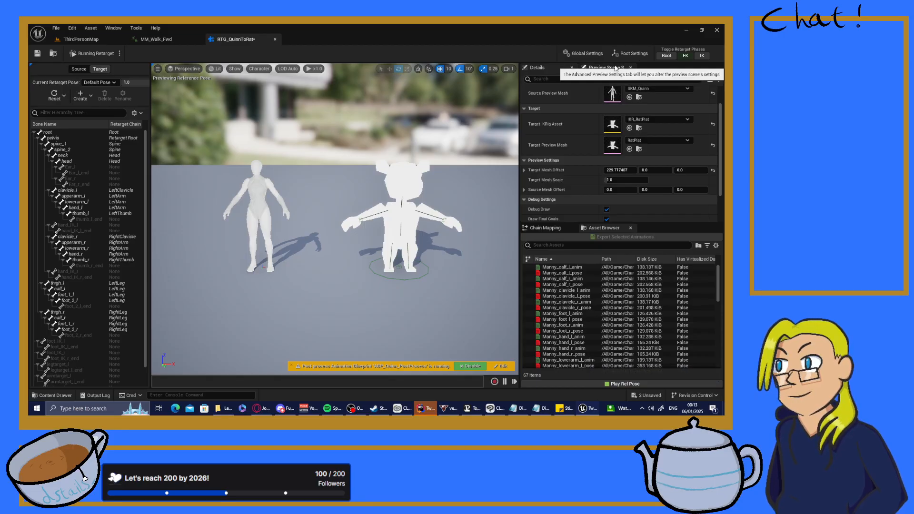
{"action": "left_click", "coordinate": [624, 54]}
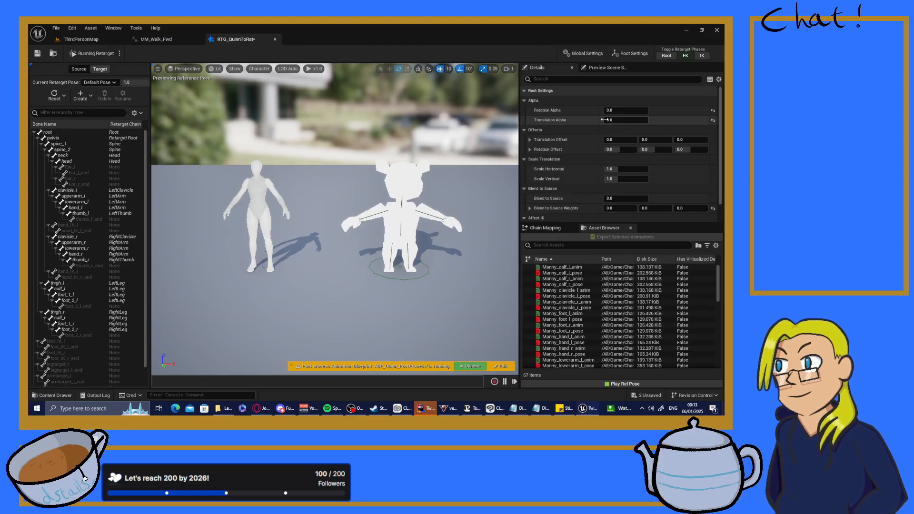
{"action": "key", "text": "ctrl+z"}
{"action": "key", "text": "ctrl+z"}
{"action": "scroll", "coordinate": [578, 196], "scroll_direction": "down", "scroll_amount": 1}
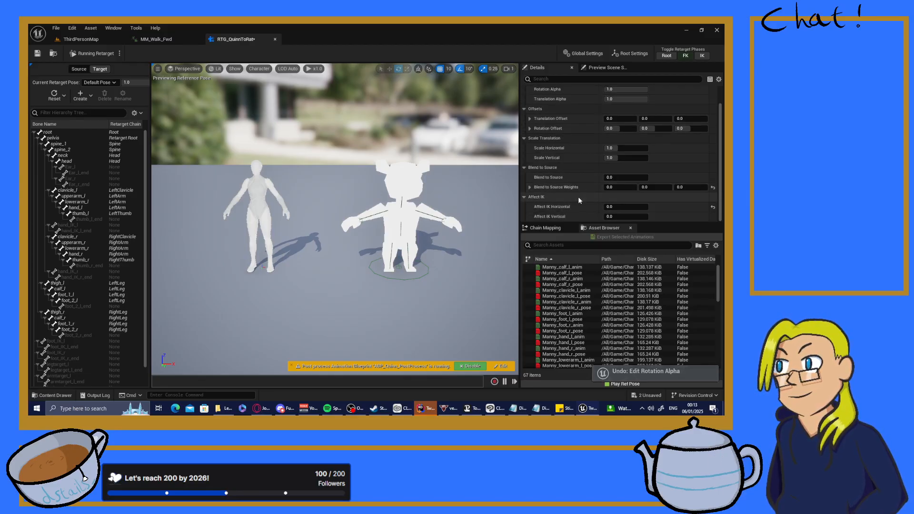
{"action": "left_click", "coordinate": [638, 396]}
{"action": "left_click", "coordinate": [431, 298]}
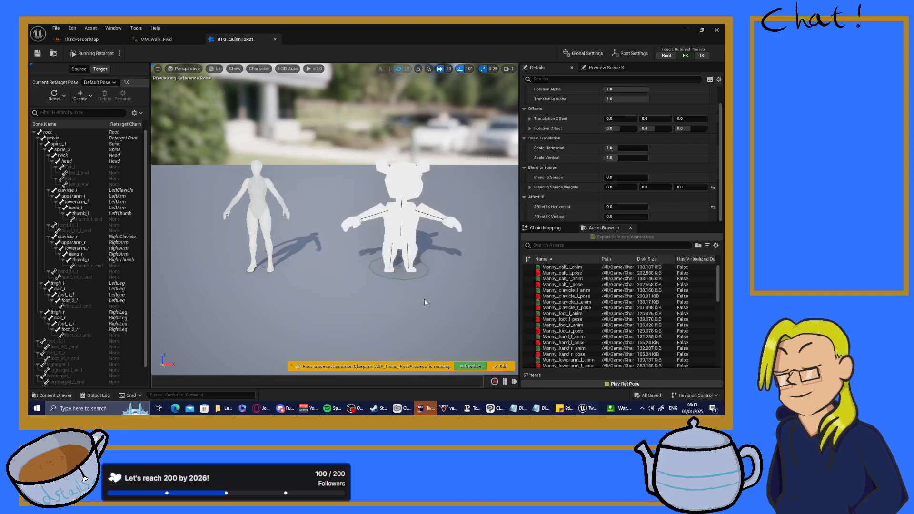
- Reopen MM_Land from the Retargeted folder, check the rat's landing pose again, and close the animation
{"action": "left_click", "coordinate": [72, 40]}
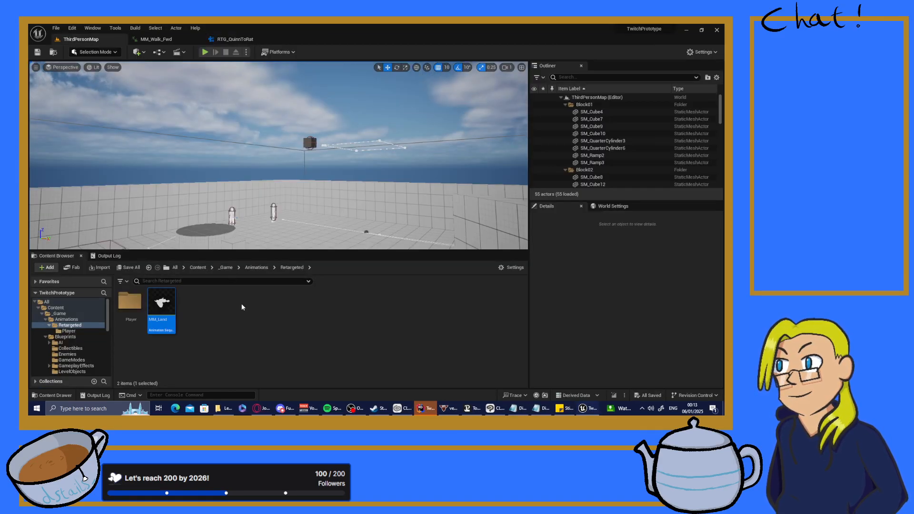
{"action": "left_click", "coordinate": [241, 307]}
{"action": "left_click", "coordinate": [160, 302]}
{"action": "double_click", "coordinate": [161, 302]}
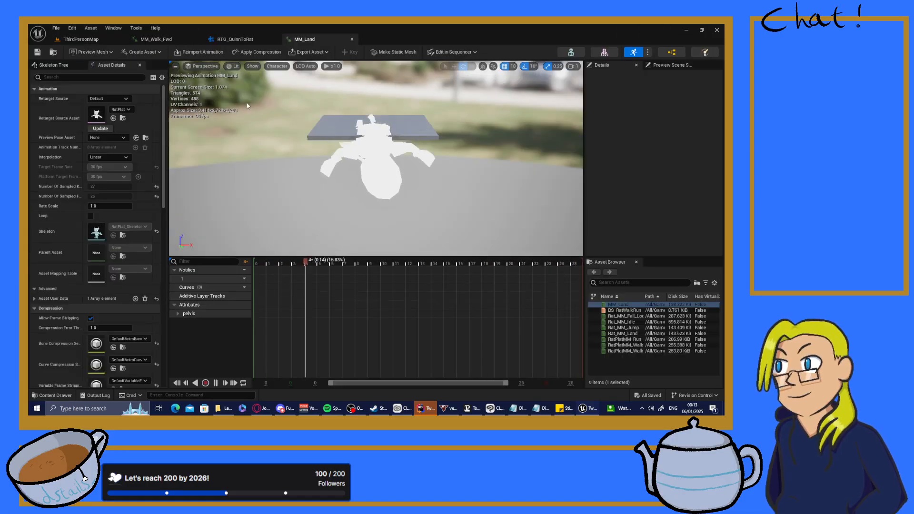
{"action": "left_click", "coordinate": [352, 39]}
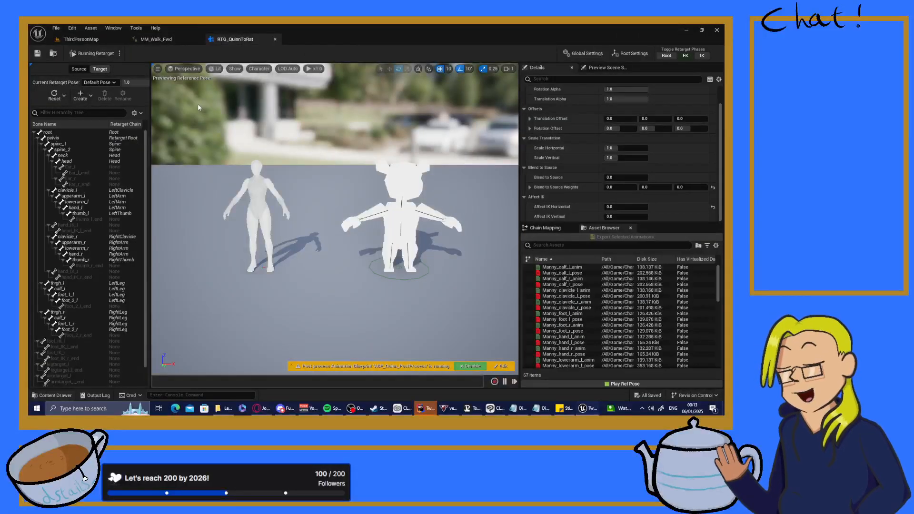
- Force-delete the MM_Land animation from the Retargeted folder
{"action": "left_click", "coordinate": [84, 39]}
{"action": "left_click", "coordinate": [243, 303]}
{"action": "left_click", "coordinate": [138, 305]}
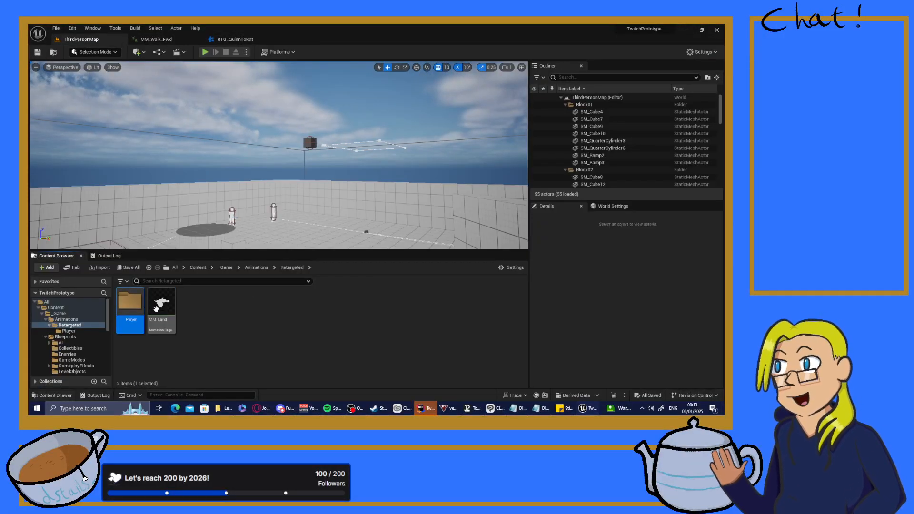
{"action": "left_click", "coordinate": [158, 304]}
{"action": "key", "text": "Delete"}
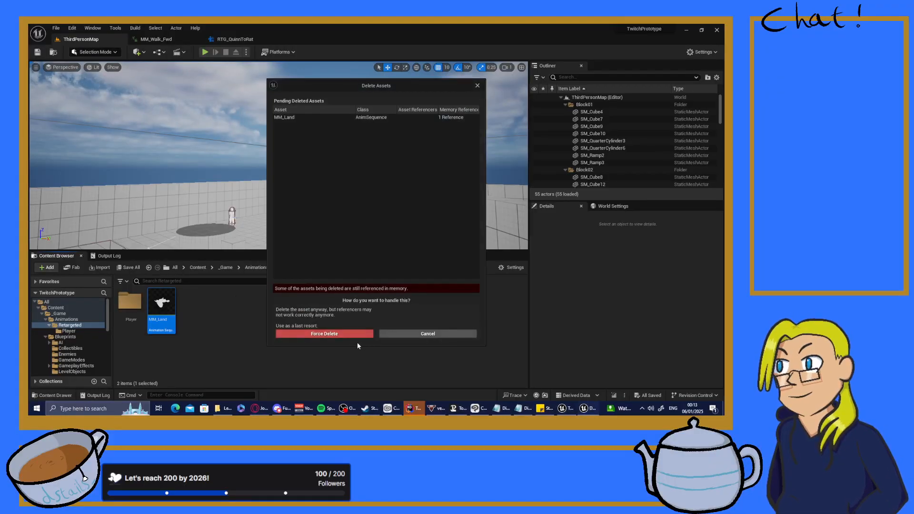
{"action": "left_click", "coordinate": [350, 335]}
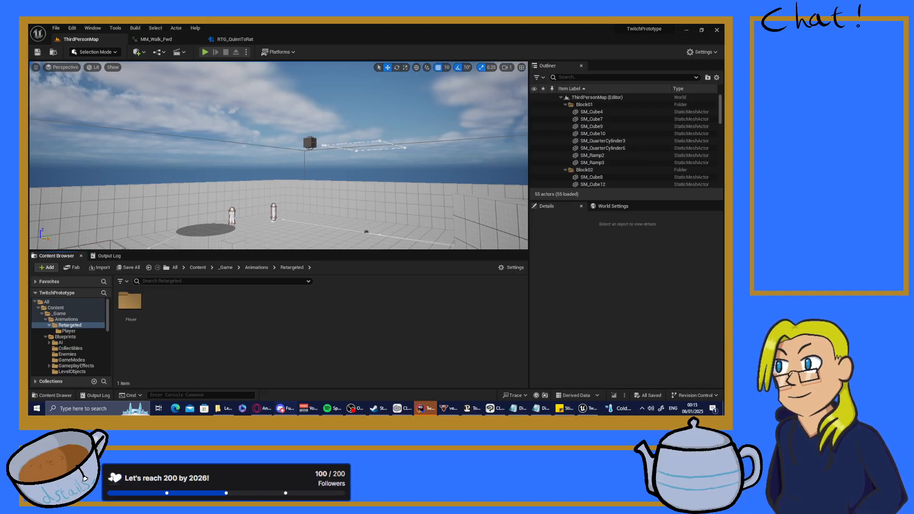
- Switch to the code editor, review SetShouldMove in TP_PlayerAnimInstance.cpp, and return to ThirdPersonMap in Unreal Editor
{"action": "key", "text": "alt+Tab"}
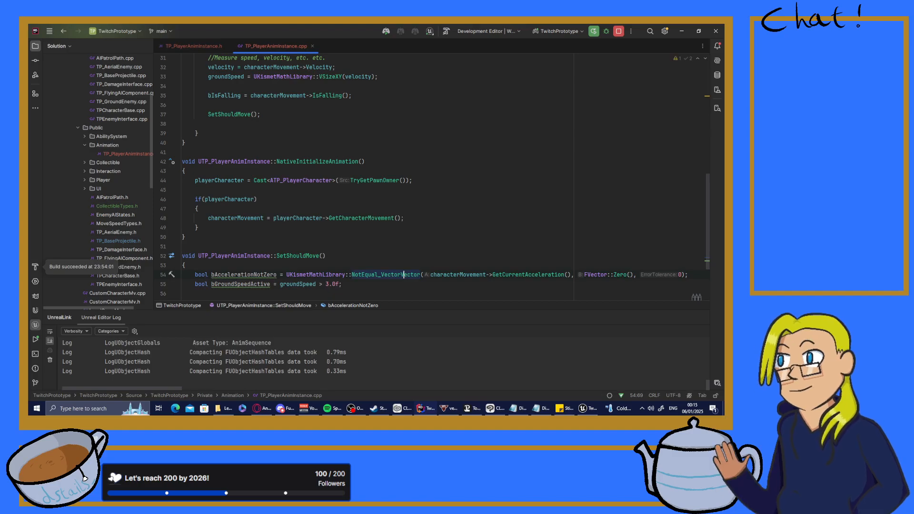
{"action": "scroll", "coordinate": [502, 116], "scroll_direction": "down", "scroll_amount": 3}
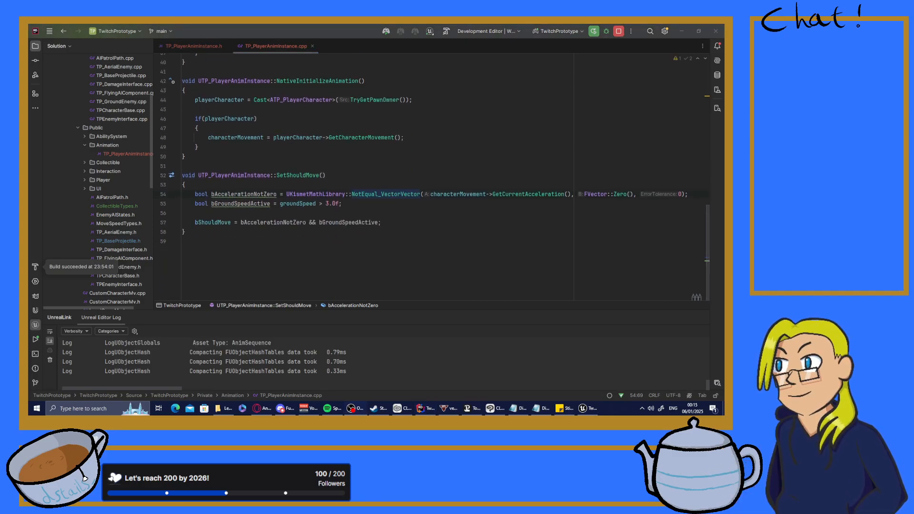
{"action": "key", "text": "alt+Tab"}
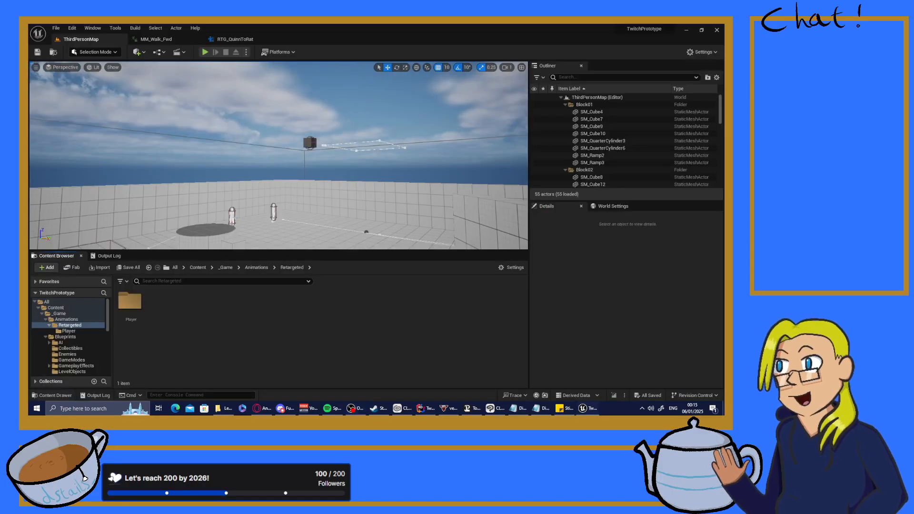
{"action": "key", "text": "s"}
{"action": "right_click_drag", "start_coordinate": [279, 155], "coordinate": [267, 203]}
{"action": "key", "text": "w"}
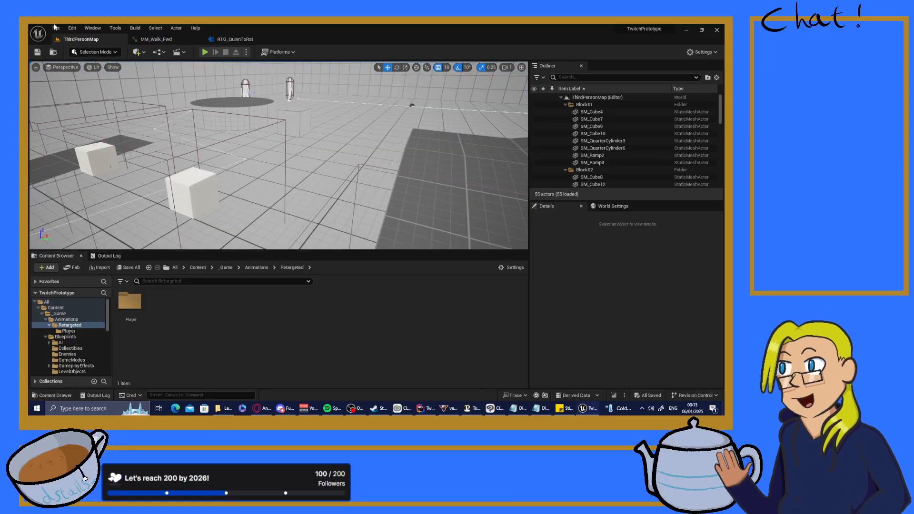
- Open the RTG_QuinnToRat global settings, disable the FK retarget phase and enable it again
{"action": "left_click", "coordinate": [234, 39]}
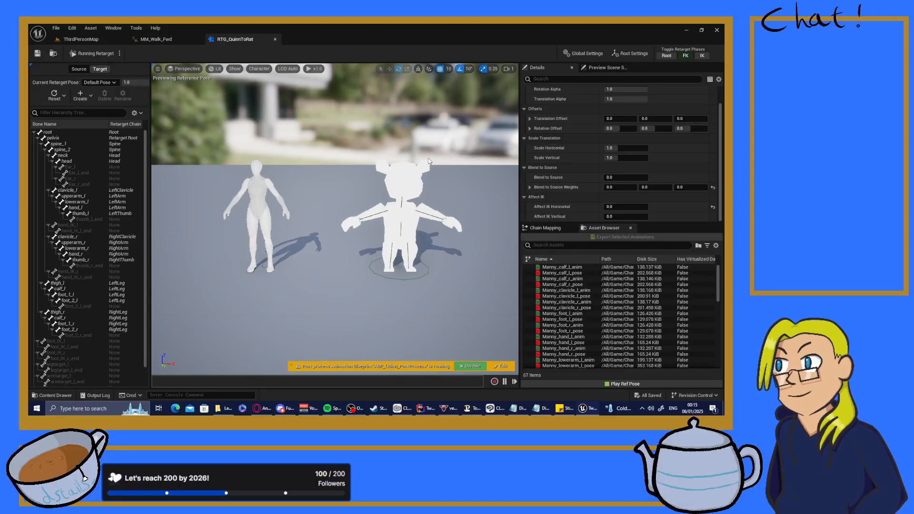
{"action": "left_click", "coordinate": [583, 54]}
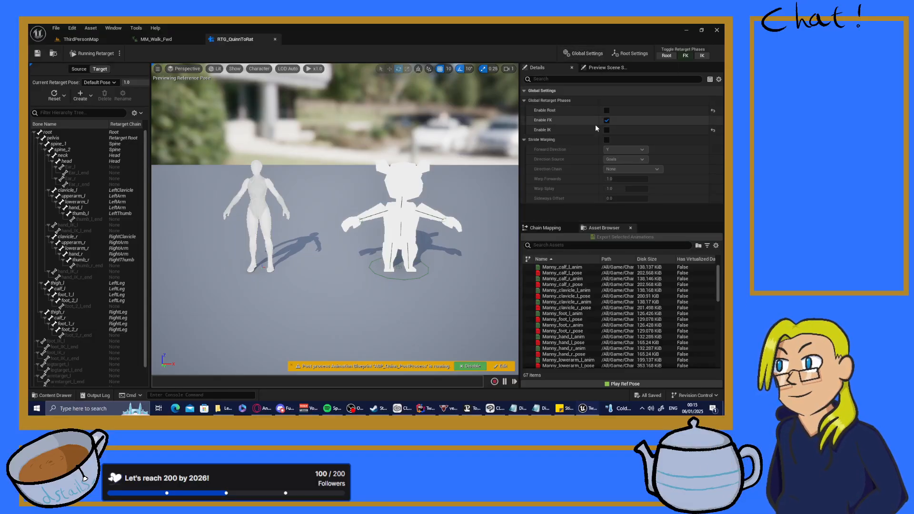
{"action": "mouse_move", "coordinate": [549, 122]}
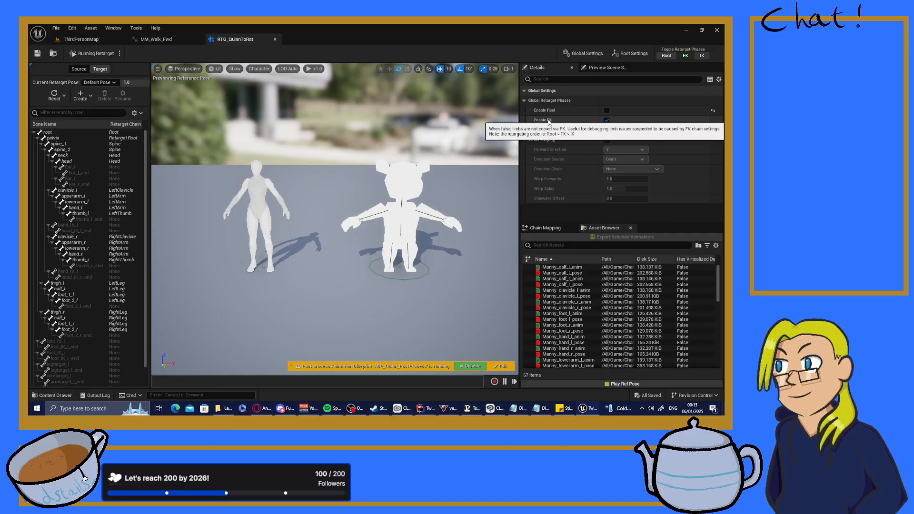
{"action": "left_click", "coordinate": [607, 120]}
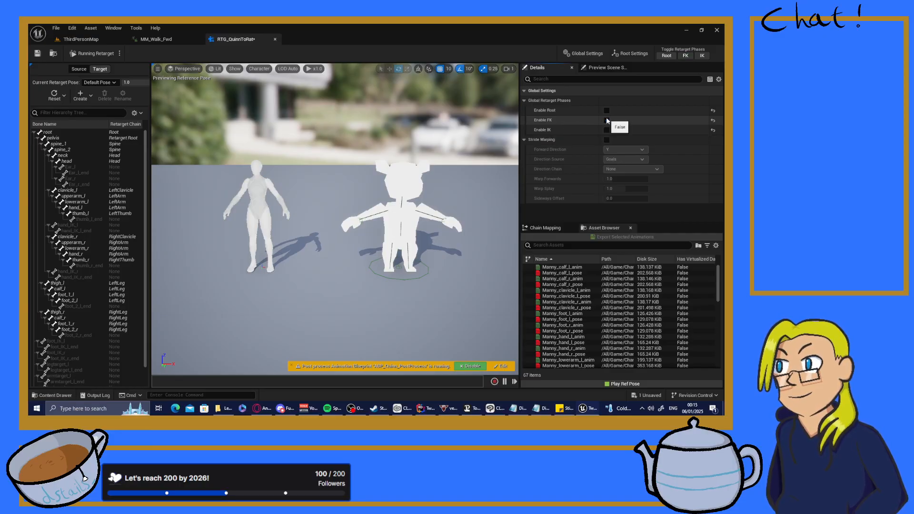
{"action": "left_click", "coordinate": [607, 120]}
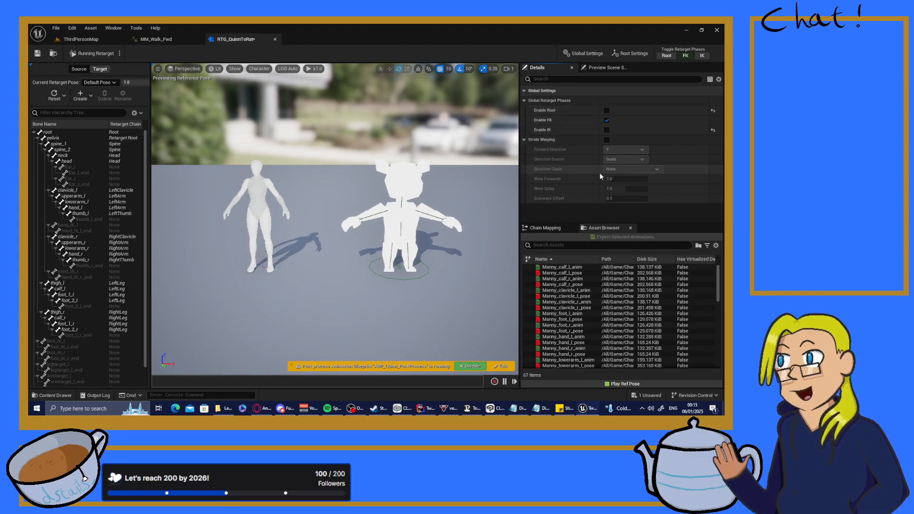
- Examine the source chain options for the Head and LeftThumb chains in the chain mapping, and return to ThirdPersonMap
{"action": "left_click", "coordinate": [528, 229]}
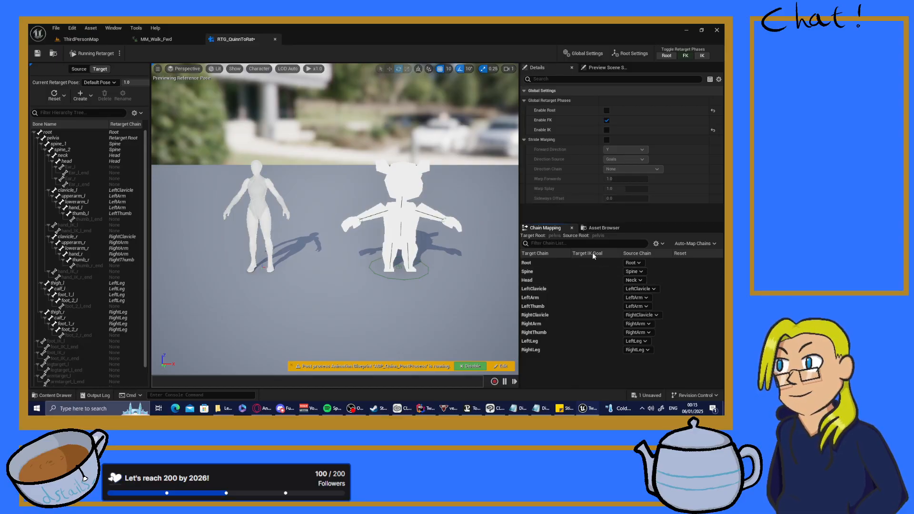
{"action": "left_click", "coordinate": [633, 281]}
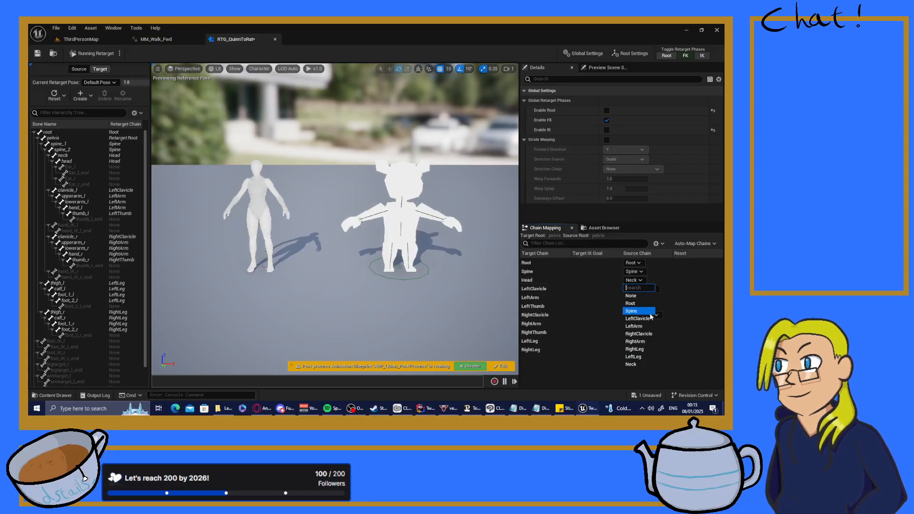
{"action": "left_click", "coordinate": [636, 280]}
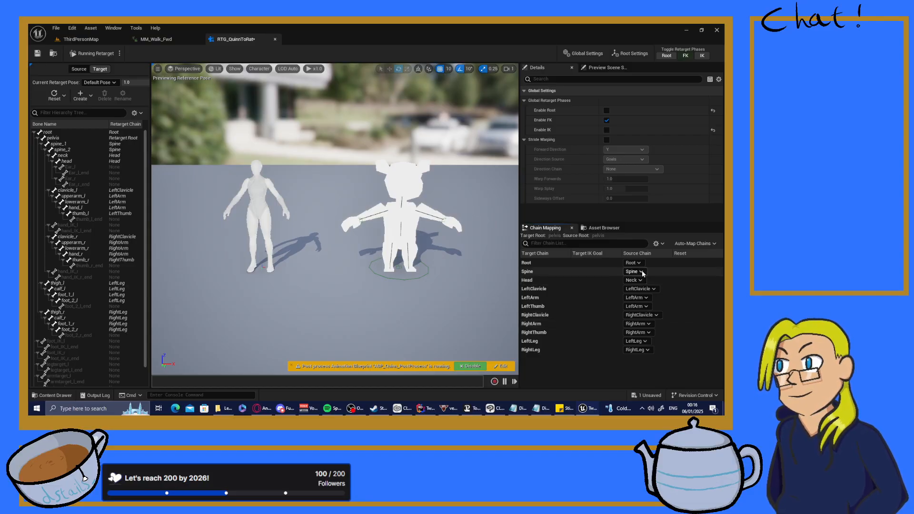
{"action": "left_click", "coordinate": [639, 306]}
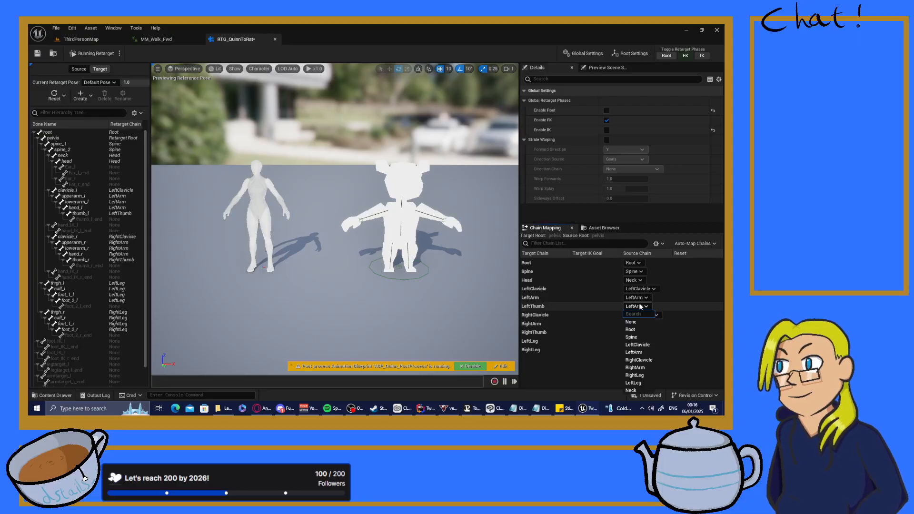
{"action": "left_click", "coordinate": [640, 306]}
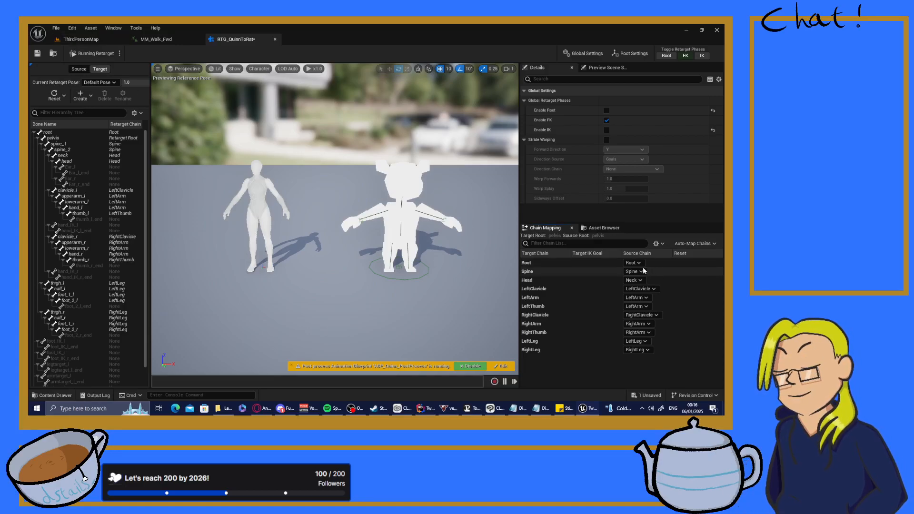
{"action": "left_click", "coordinate": [633, 282]}
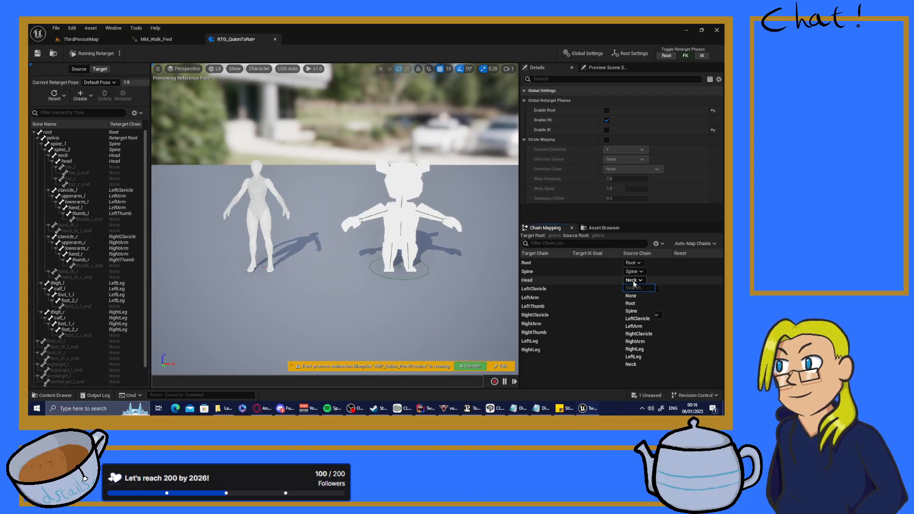
{"action": "left_click", "coordinate": [634, 281]}
{"action": "left_click", "coordinate": [81, 39]}
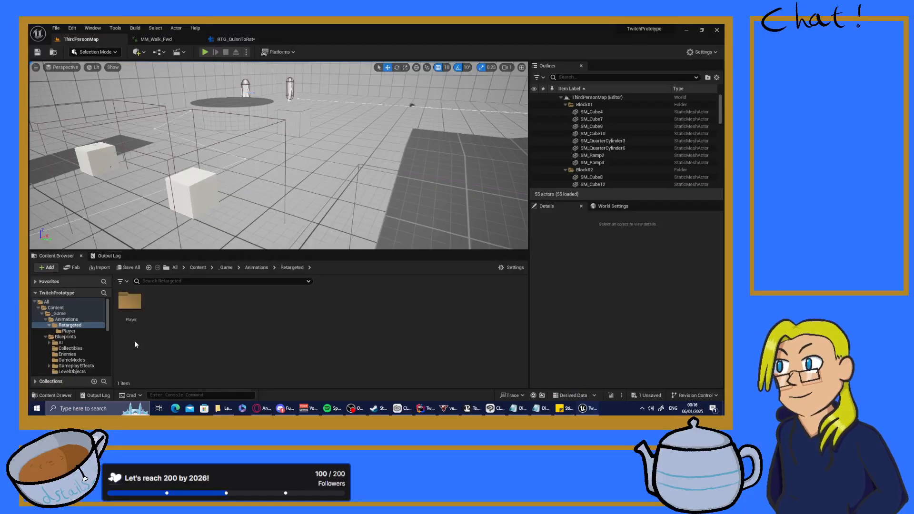
- Find the IKR_Quinn rig in the Characters/Mannequins/Meshes folder and open it
{"action": "scroll", "coordinate": [71, 336], "scroll_direction": "down", "scroll_amount": 5}
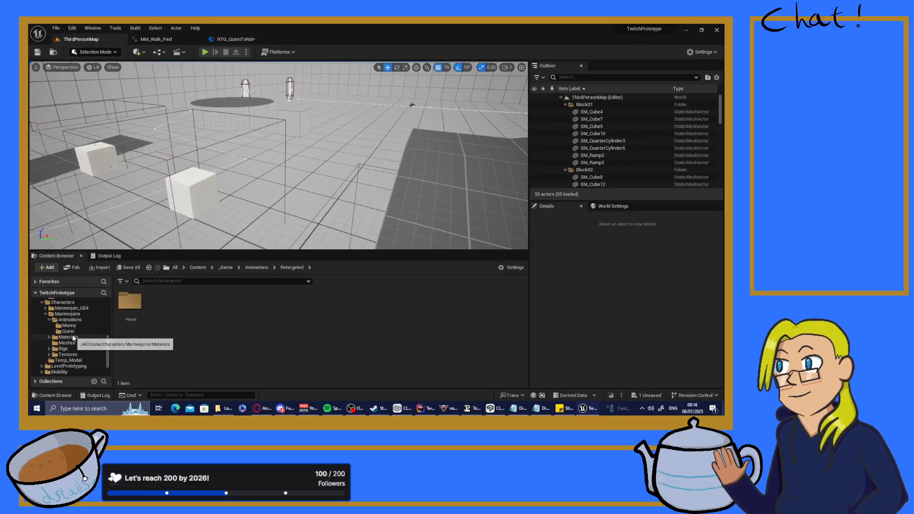
{"action": "left_click", "coordinate": [69, 326]}
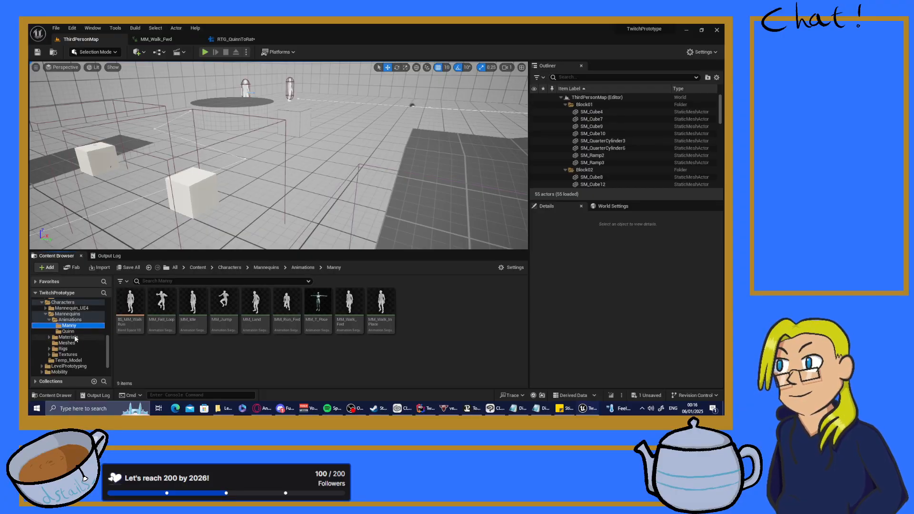
{"action": "left_click", "coordinate": [68, 331]}
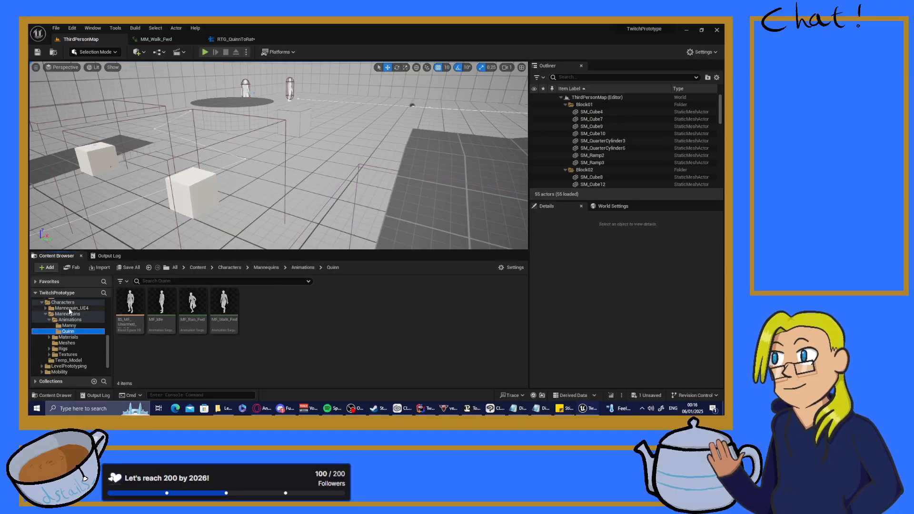
{"action": "left_click", "coordinate": [68, 314]}
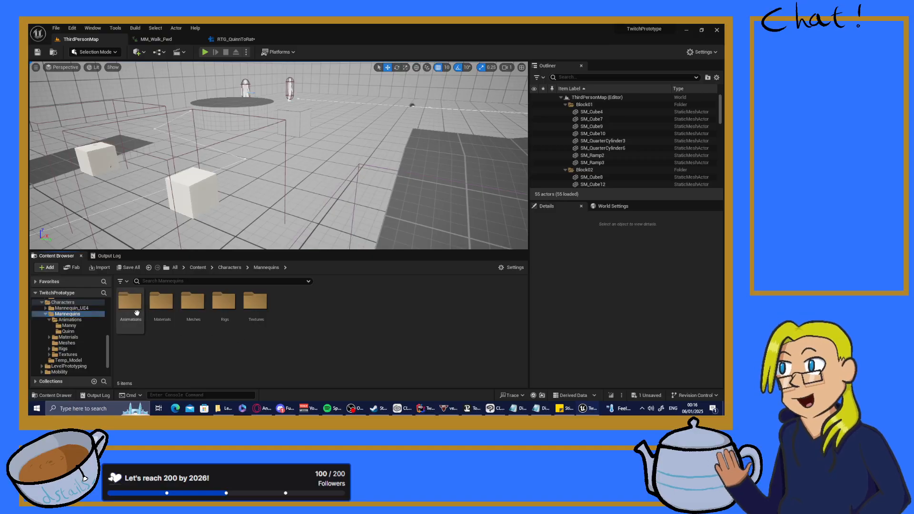
{"action": "double_click", "coordinate": [193, 301]}
{"action": "left_click", "coordinate": [128, 311]}
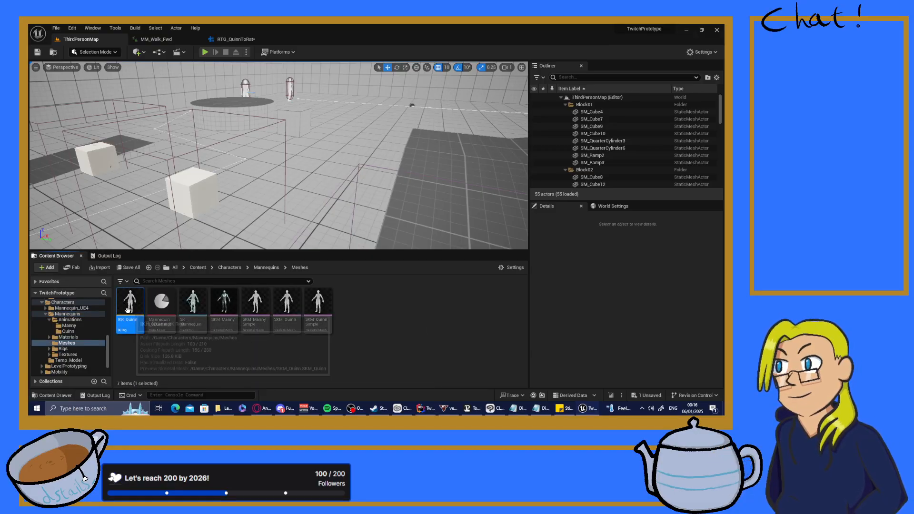
{"action": "double_click", "coordinate": [127, 311]}
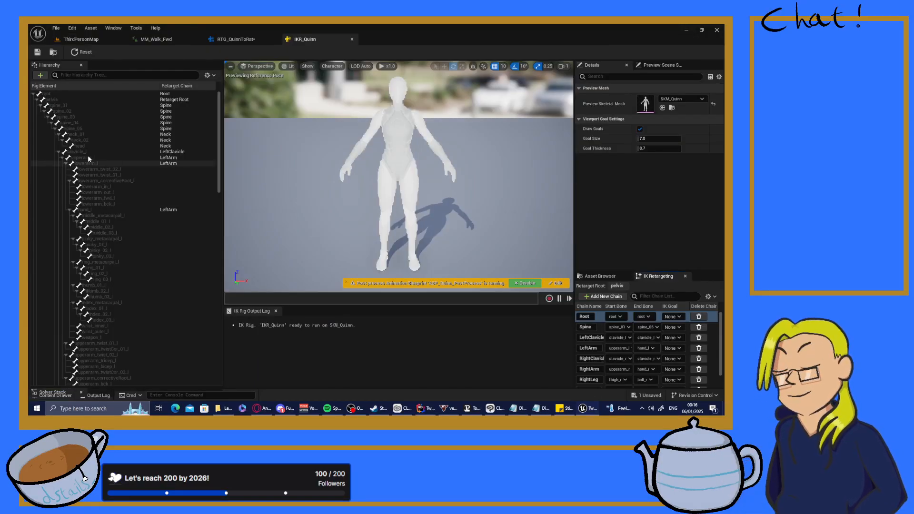
- Examine the head, arm and finger bones' retarget chains in IKR_Quinn and compare them with the chain mapping in RTG_QuinnToRat
{"action": "left_click", "coordinate": [85, 145]}
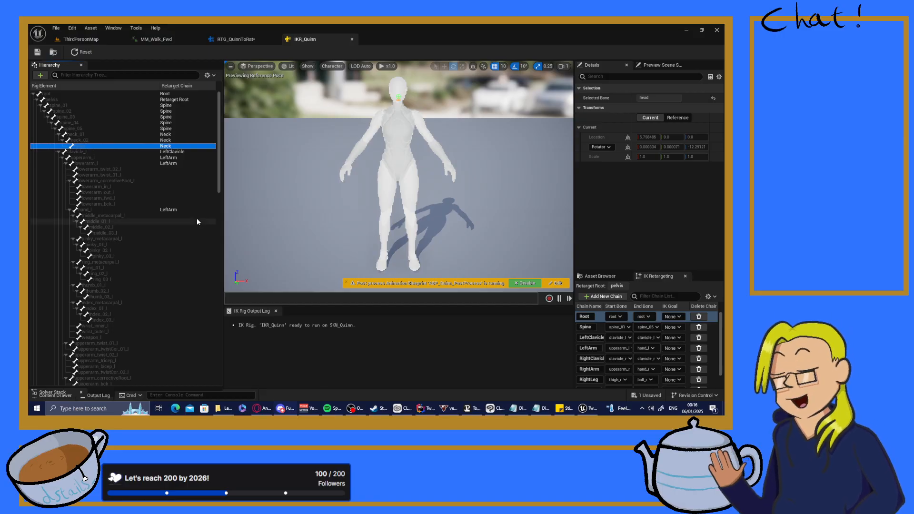
{"action": "scroll", "coordinate": [146, 198], "scroll_direction": "down", "scroll_amount": 4}
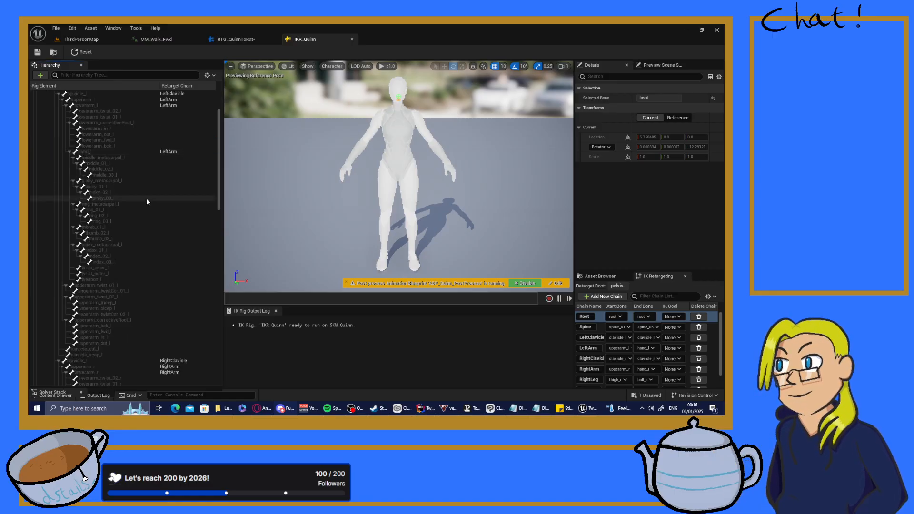
{"action": "left_click", "coordinate": [324, 193]}
{"action": "scroll", "coordinate": [312, 192], "scroll_direction": "down", "scroll_amount": 3}
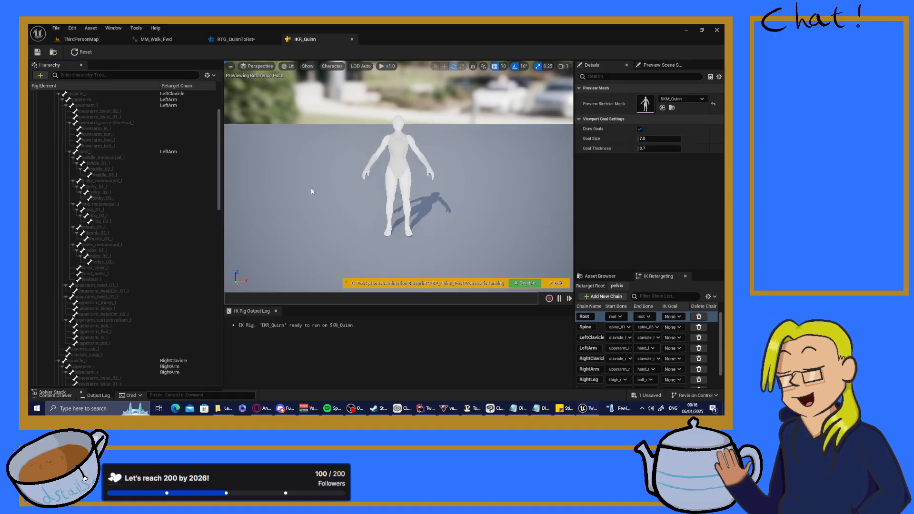
{"action": "scroll", "coordinate": [311, 191], "scroll_direction": "up", "scroll_amount": 2}
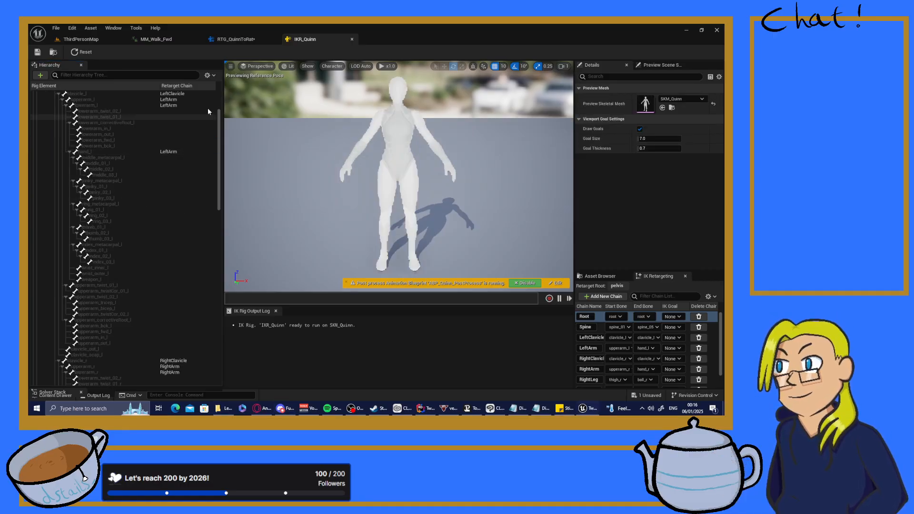
{"action": "left_click", "coordinate": [235, 39]}
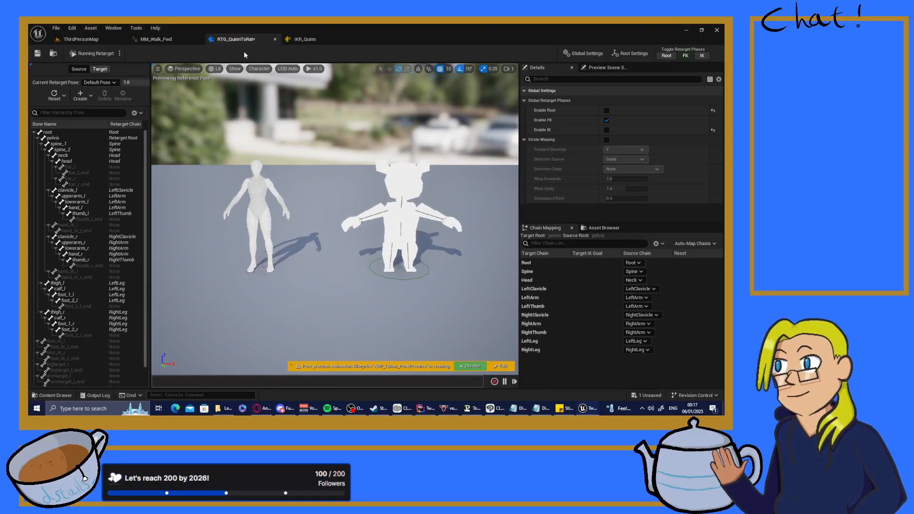
{"action": "left_click", "coordinate": [303, 40]}
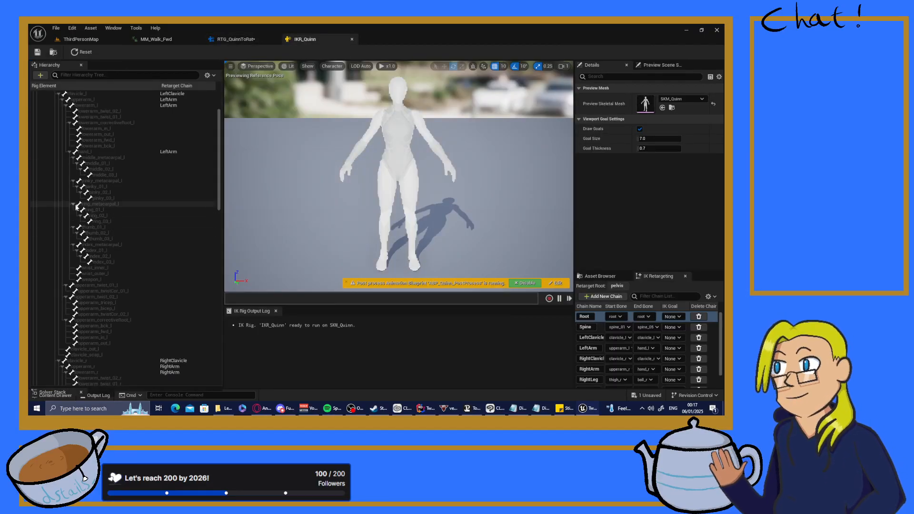
- Add a LeftThumb retarget chain to IKR_Quinn from thumb_01_l to thumb_03_l, with no goal
{"action": "left_click", "coordinate": [101, 228]}
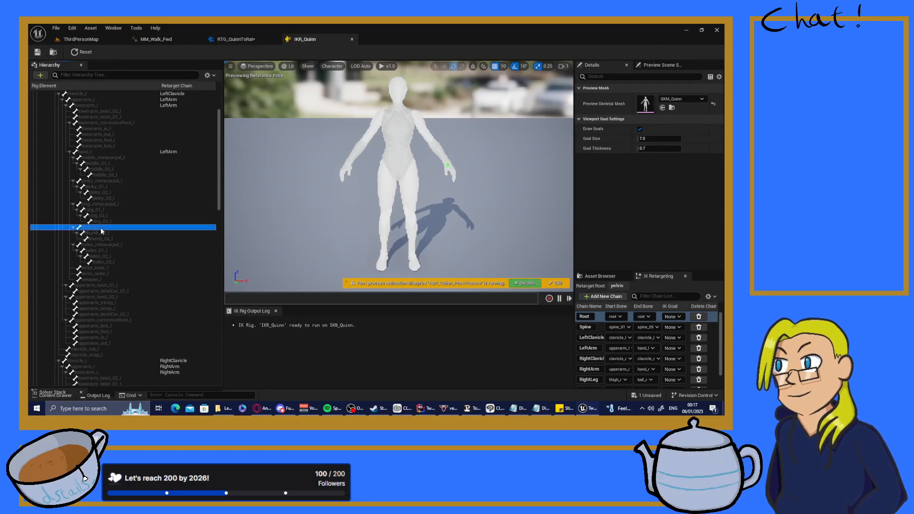
{"action": "left_click", "coordinate": [108, 239], "text": "shift"}
{"action": "left_click", "coordinate": [603, 296]}
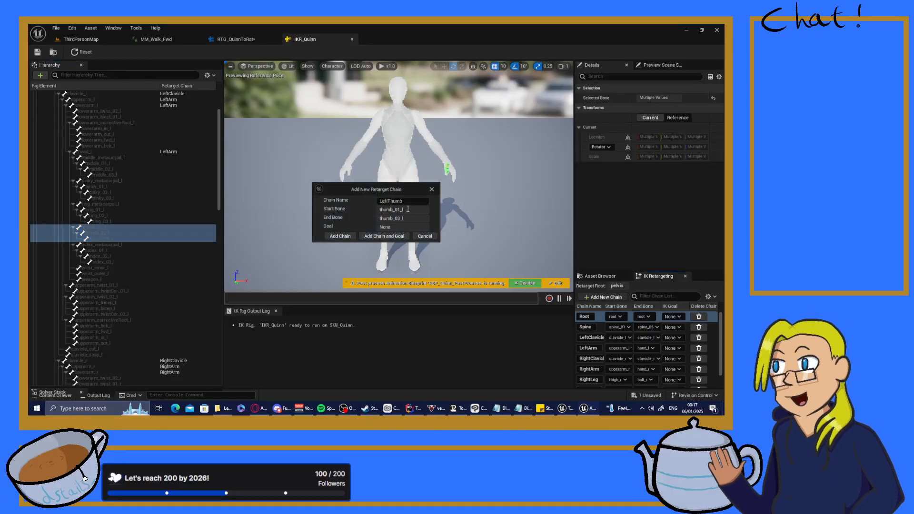
{"action": "left_click", "coordinate": [331, 237]}
- Add a RightThumb retarget chain from thumb_01_r to thumb_03_r without a goal, and save the Quinn rig
{"action": "scroll", "coordinate": [180, 254], "scroll_direction": "down", "scroll_amount": 10}
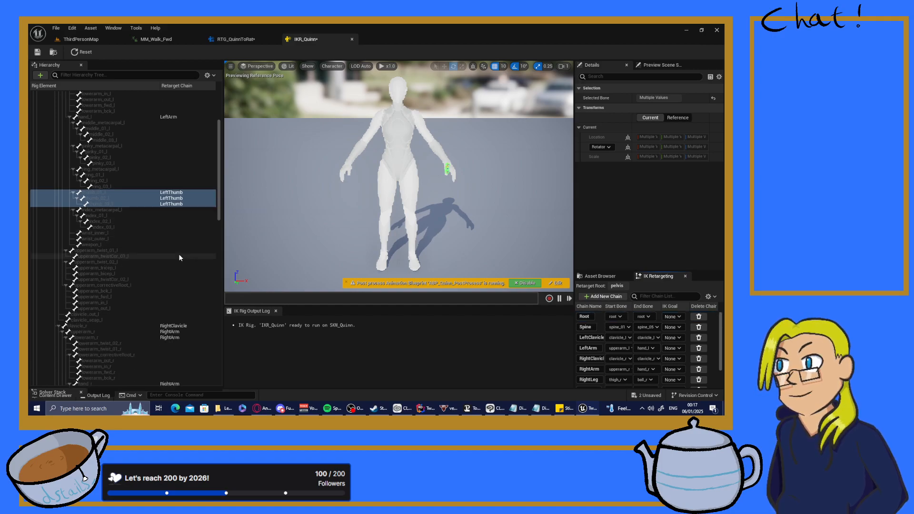
{"action": "scroll", "coordinate": [119, 275], "scroll_direction": "down", "scroll_amount": 6}
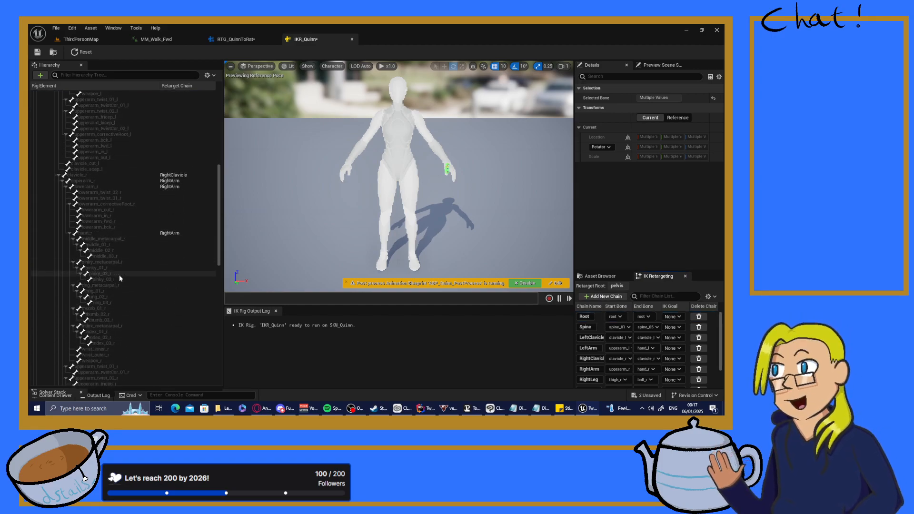
{"action": "left_click", "coordinate": [103, 275]}
{"action": "left_click", "coordinate": [105, 286], "text": "shift"}
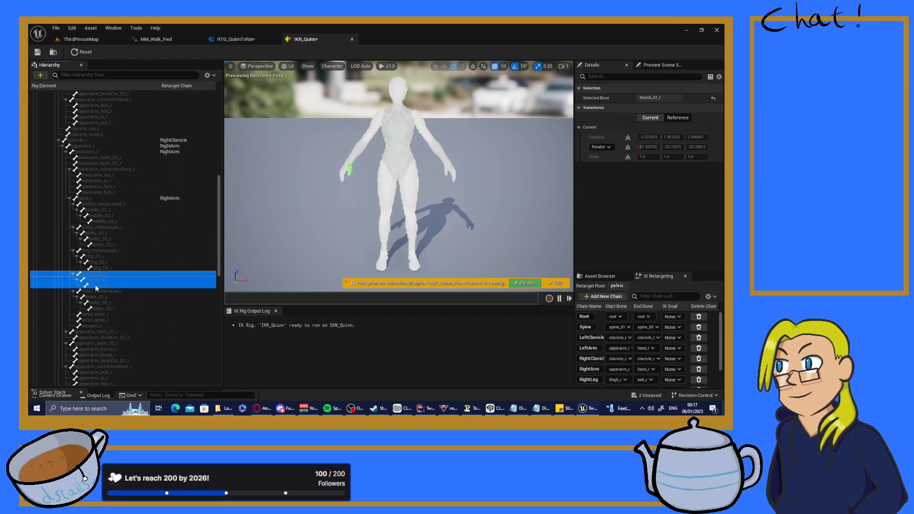
{"action": "left_click", "coordinate": [602, 297]}
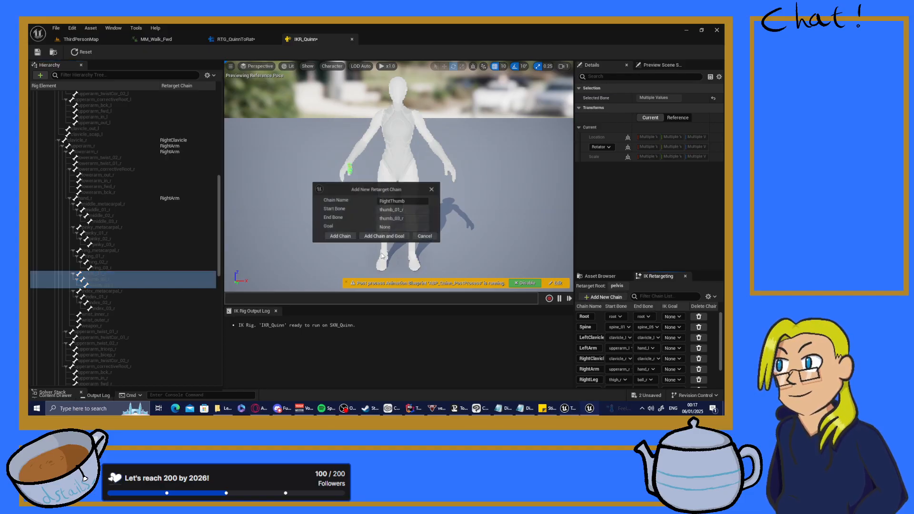
{"action": "left_click", "coordinate": [335, 237]}
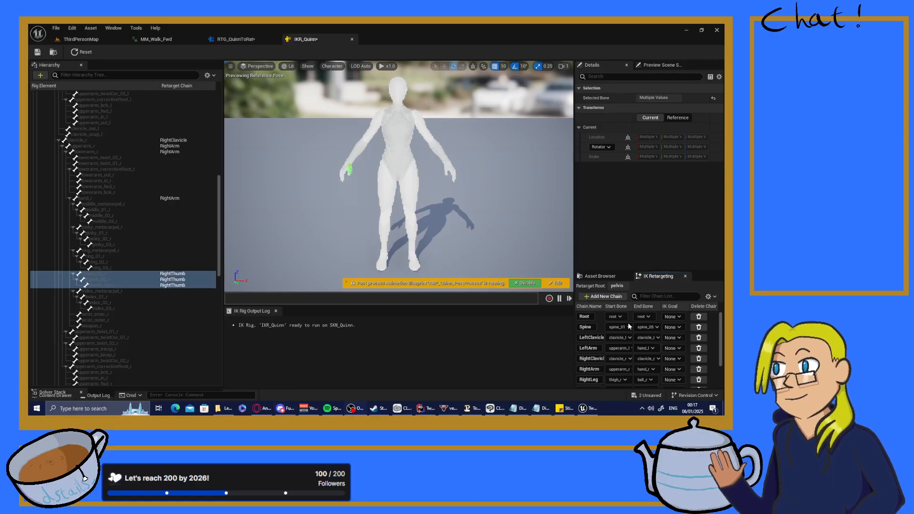
{"action": "left_click", "coordinate": [37, 52]}
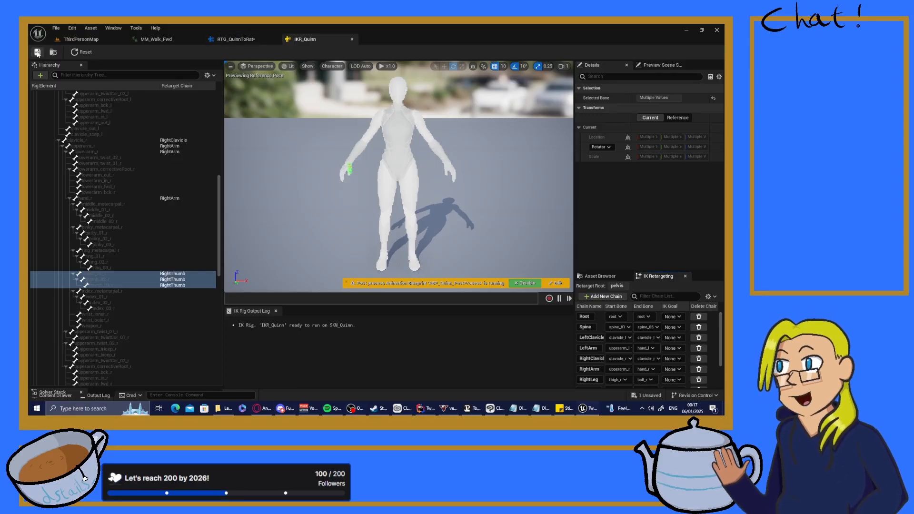
- In RTG_QuinnToRat, map the RightThumb chain to source RightThumb and LeftThumb to source LeftThumb, and save the retargeter
{"action": "left_click", "coordinate": [236, 39]}
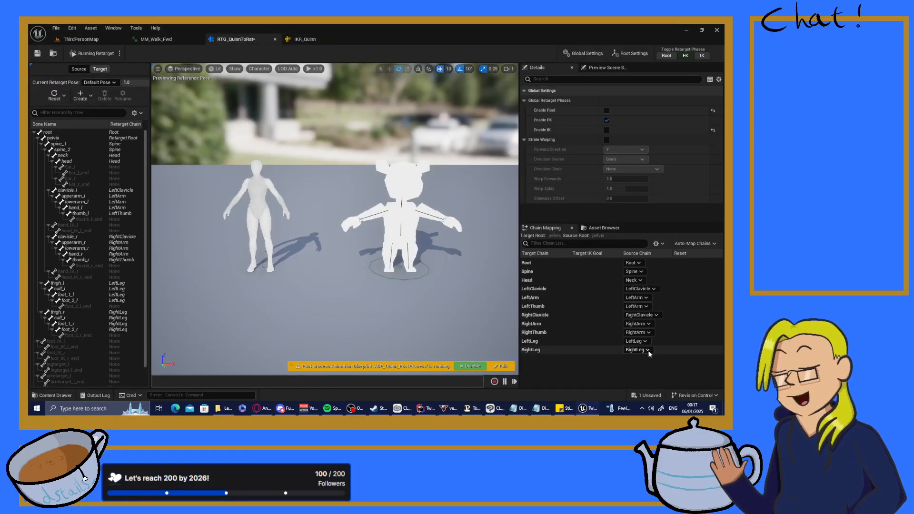
{"action": "left_click", "coordinate": [644, 332]}
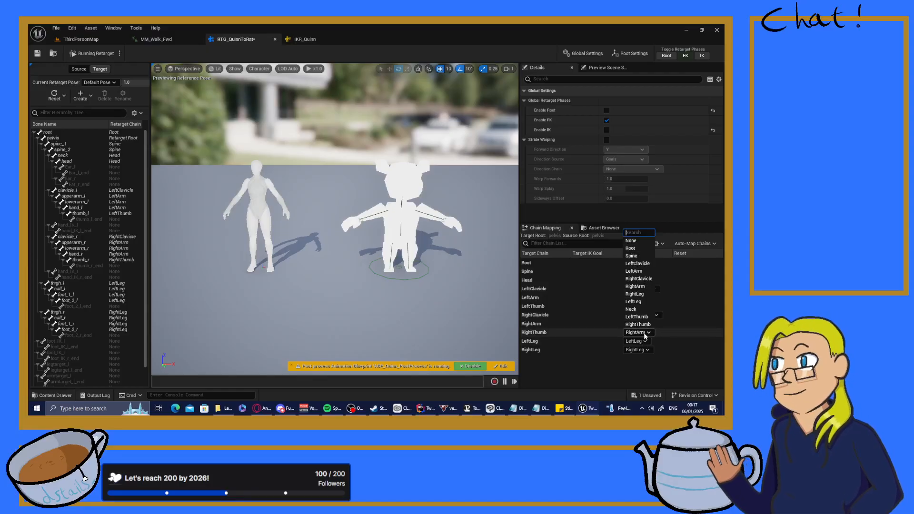
{"action": "left_click", "coordinate": [637, 324]}
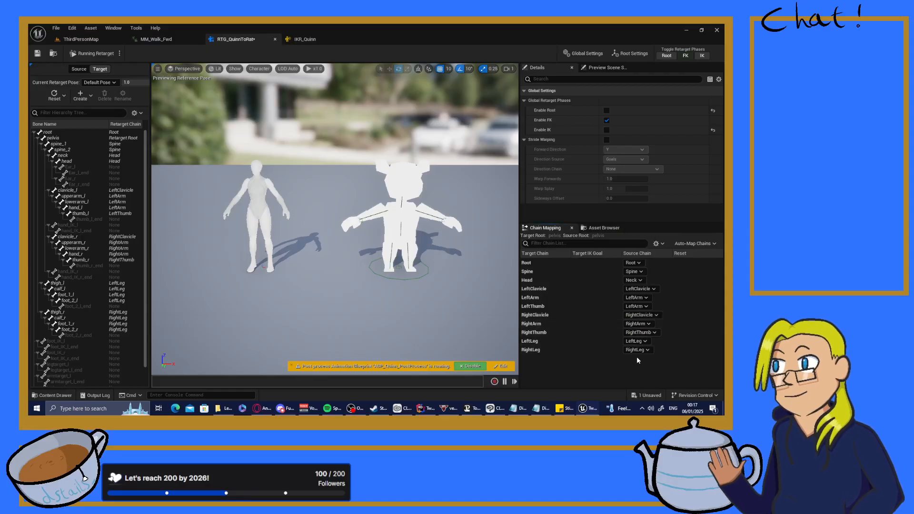
{"action": "left_click", "coordinate": [638, 306]}
{"action": "left_click", "coordinate": [635, 289]}
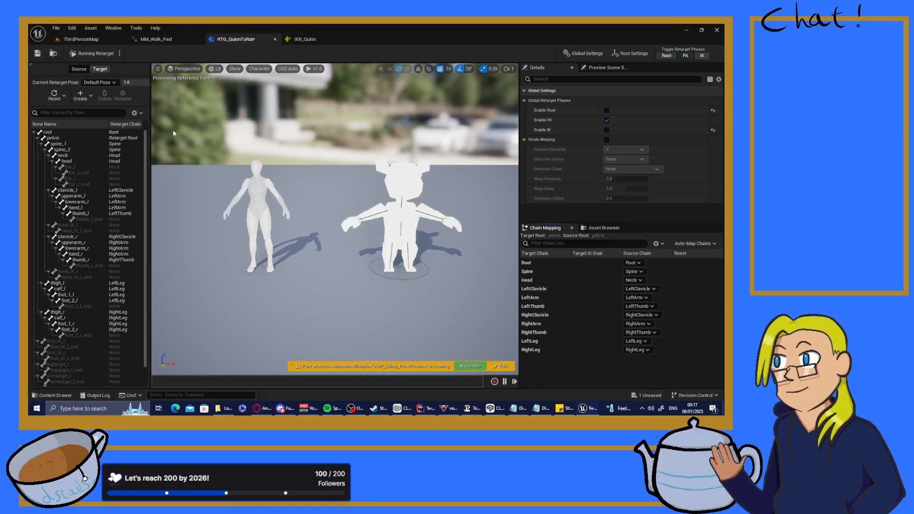
{"action": "left_click", "coordinate": [37, 54]}
{"action": "scroll", "coordinate": [409, 244], "scroll_direction": "up", "scroll_amount": 3}
{"action": "scroll", "coordinate": [410, 243], "scroll_direction": "down", "scroll_amount": 4}
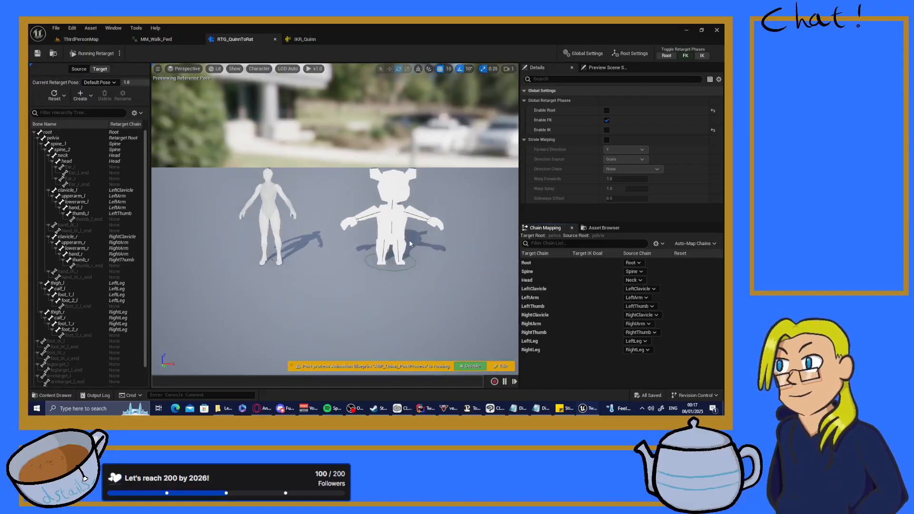
{"action": "scroll", "coordinate": [410, 244], "scroll_direction": "up", "scroll_amount": 1}
- Export the retargeted MM_Land animation into the _Game/Animations/Retargeted/Player folder and open the exported MM_Land
{"action": "left_click", "coordinate": [599, 228]}
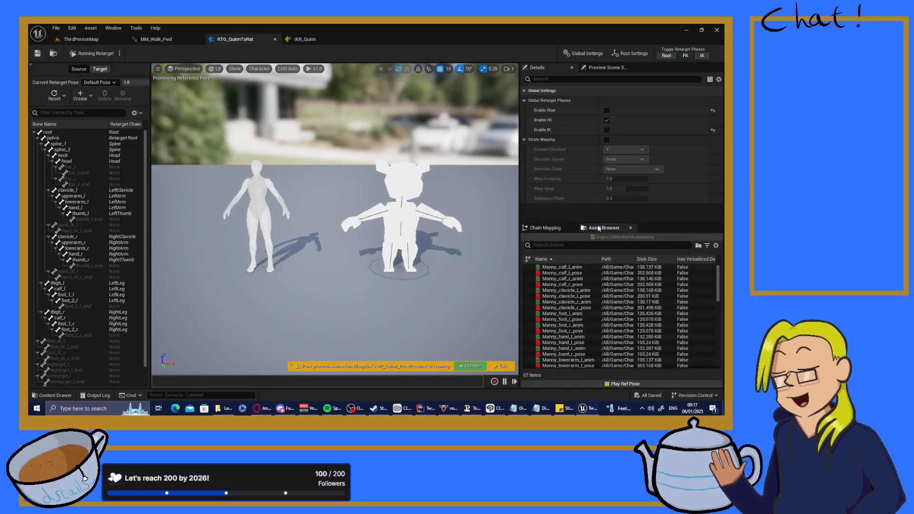
{"action": "scroll", "coordinate": [601, 309], "scroll_direction": "down", "scroll_amount": 5}
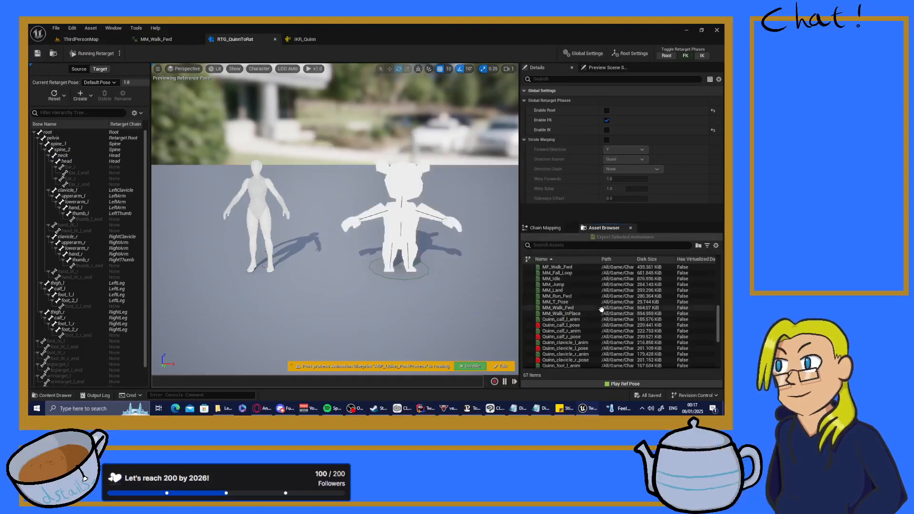
{"action": "scroll", "coordinate": [619, 300], "scroll_direction": "up", "scroll_amount": 3}
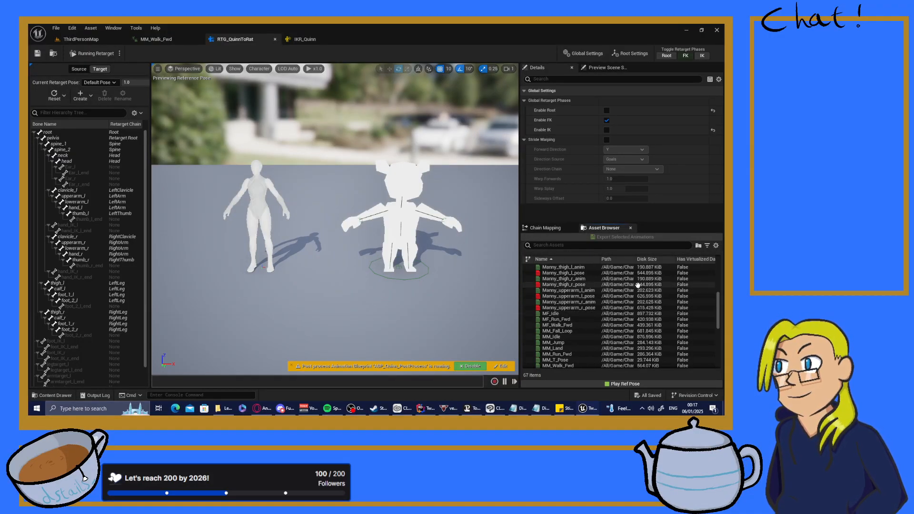
{"action": "scroll", "coordinate": [581, 300], "scroll_direction": "down", "scroll_amount": 2}
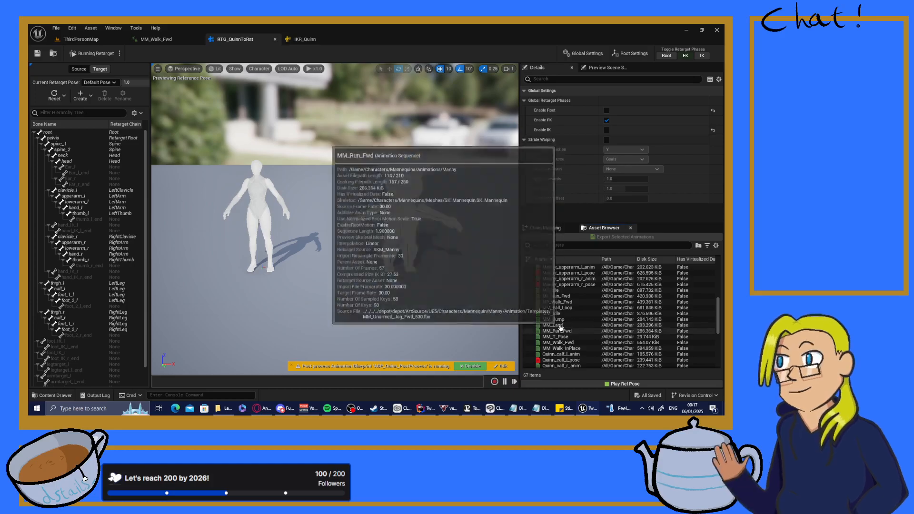
{"action": "left_click", "coordinate": [560, 326]}
{"action": "left_click", "coordinate": [626, 237]}
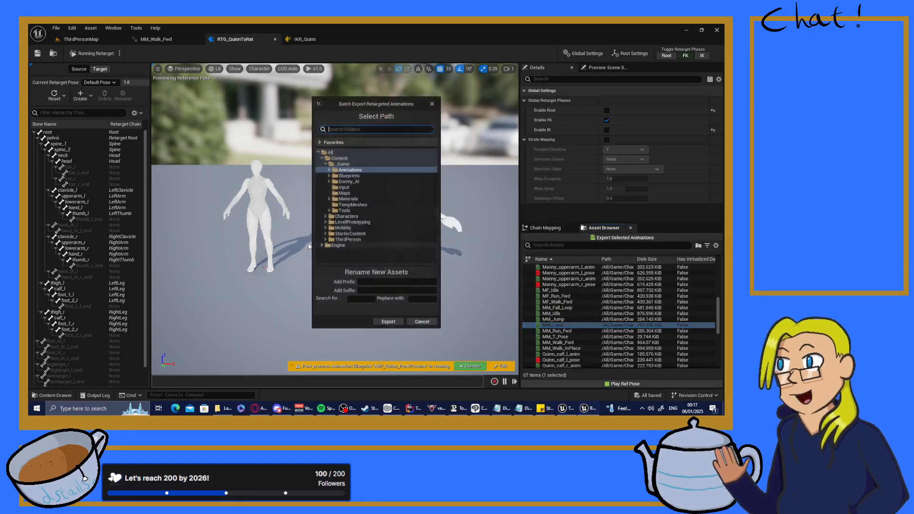
{"action": "left_click", "coordinate": [329, 170]}
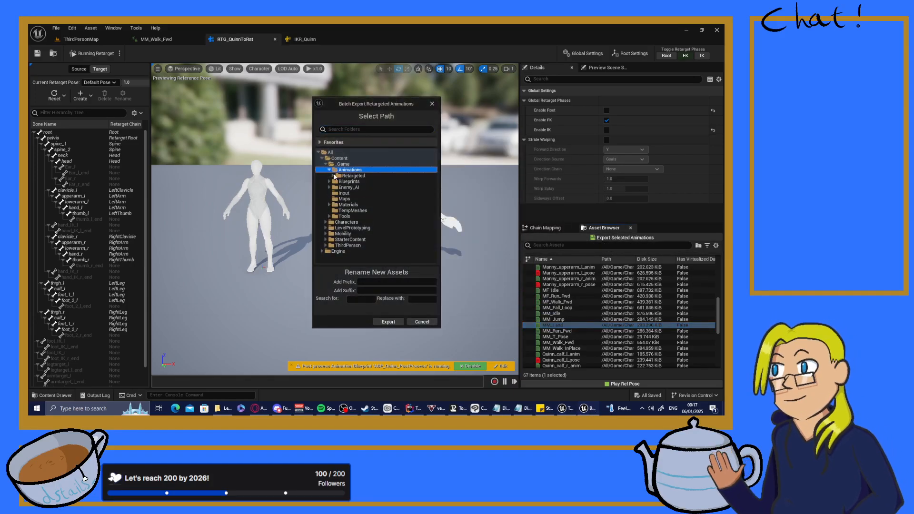
{"action": "left_click", "coordinate": [337, 176]}
{"action": "left_click", "coordinate": [333, 175]}
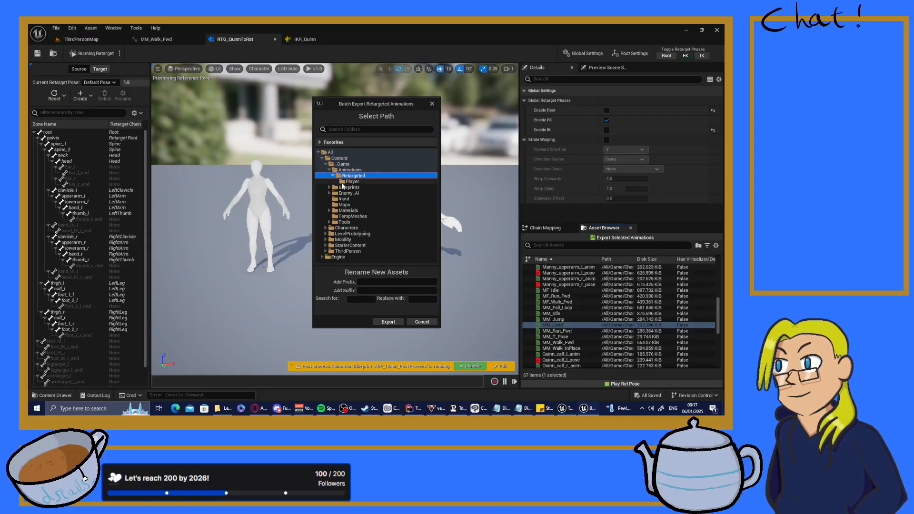
{"action": "left_click", "coordinate": [345, 182]}
{"action": "left_click", "coordinate": [389, 323]}
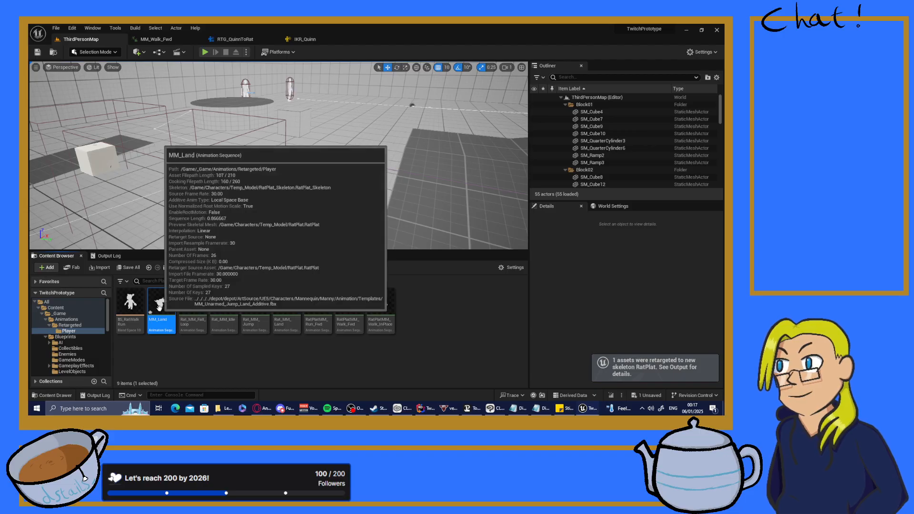
{"action": "double_click", "coordinate": [174, 331]}
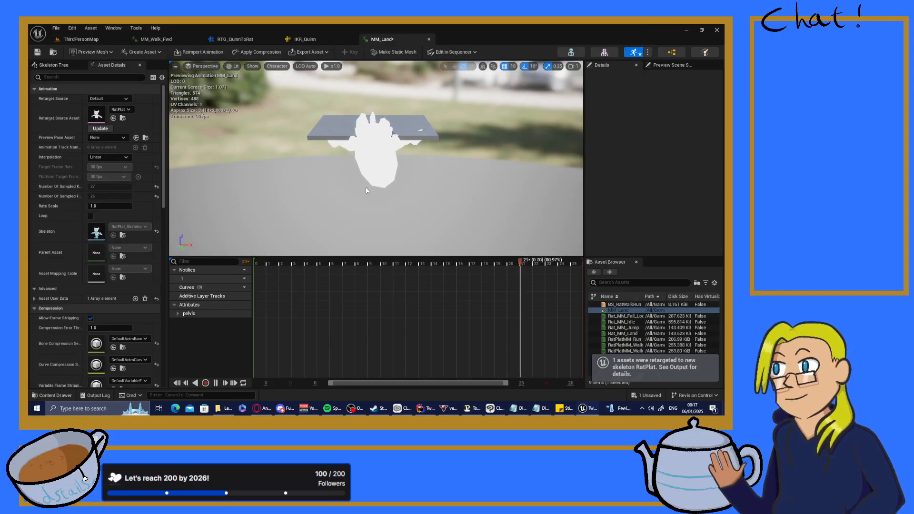
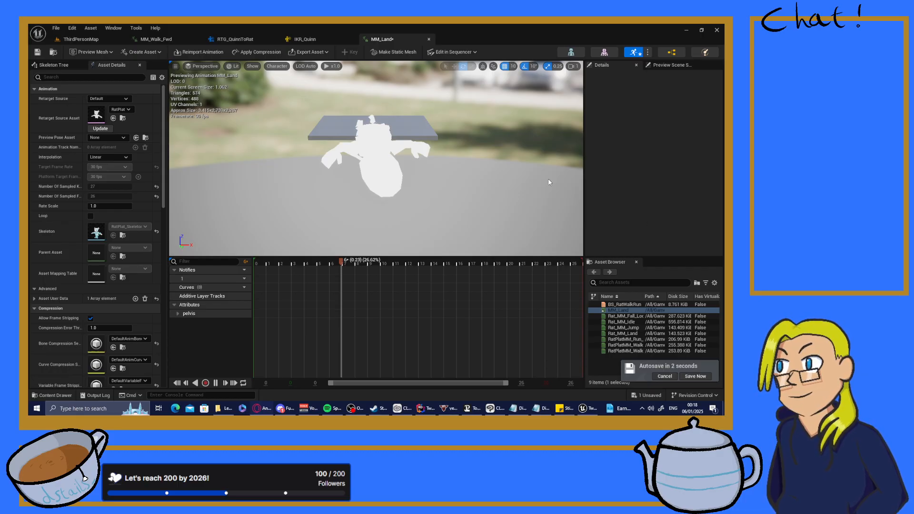
- Check the Quinn rig's bone-to-chain hierarchy, and in RTG_QuinnToRat set the source chain of the Root target chain to None
{"action": "left_click", "coordinate": [307, 39]}
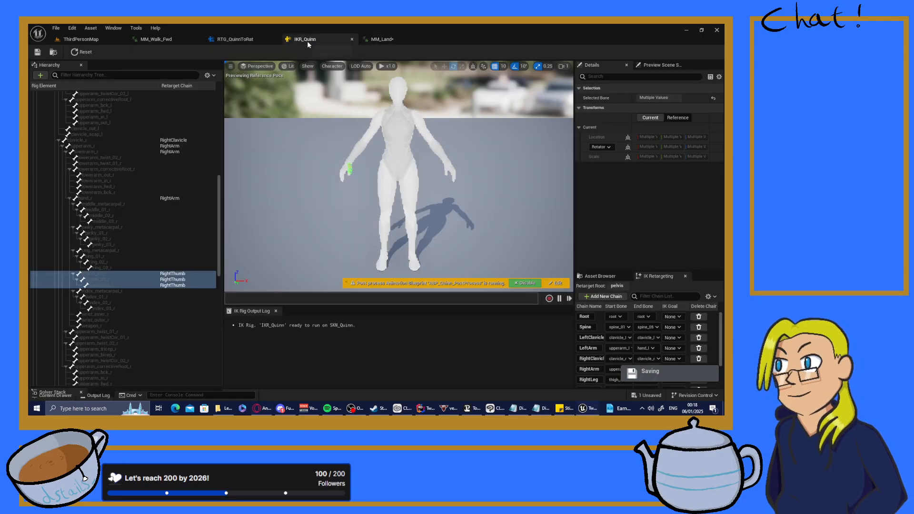
{"action": "scroll", "coordinate": [143, 224], "scroll_direction": "up", "scroll_amount": 6}
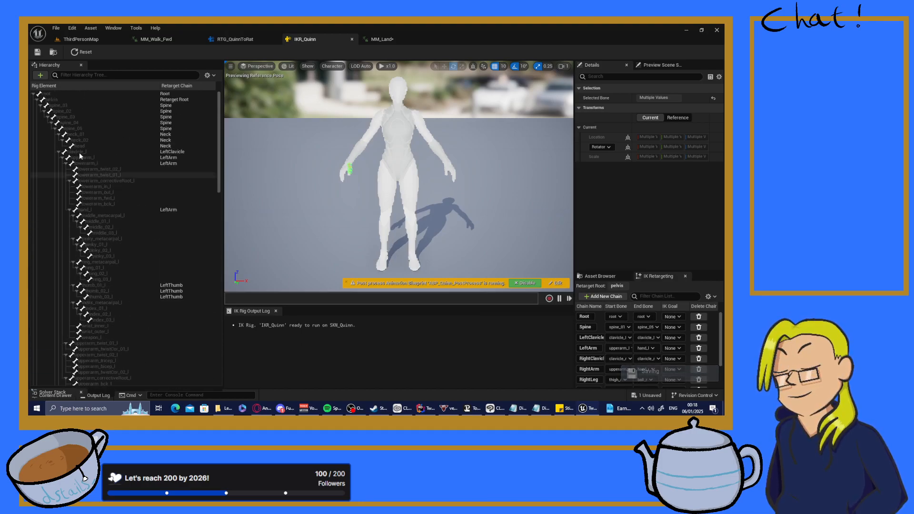
{"action": "left_click", "coordinate": [235, 40]}
{"action": "left_click", "coordinate": [548, 229]}
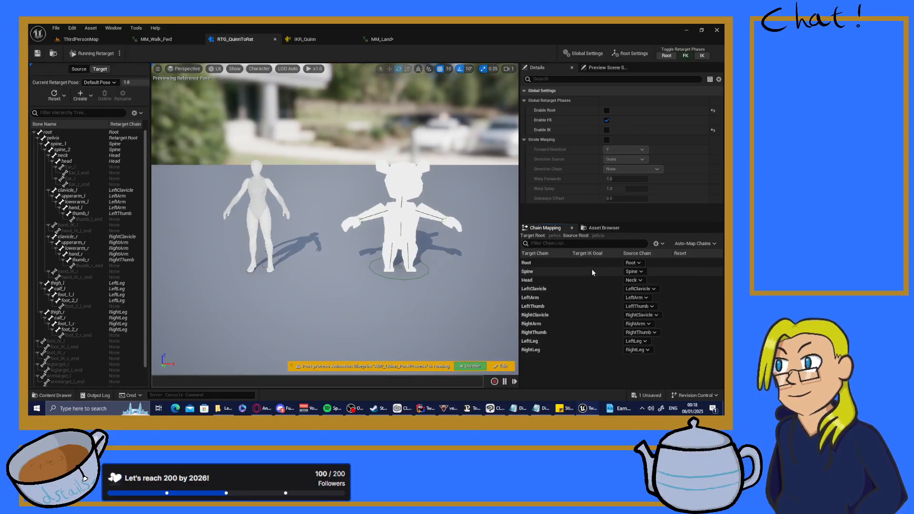
{"action": "left_click", "coordinate": [636, 263]}
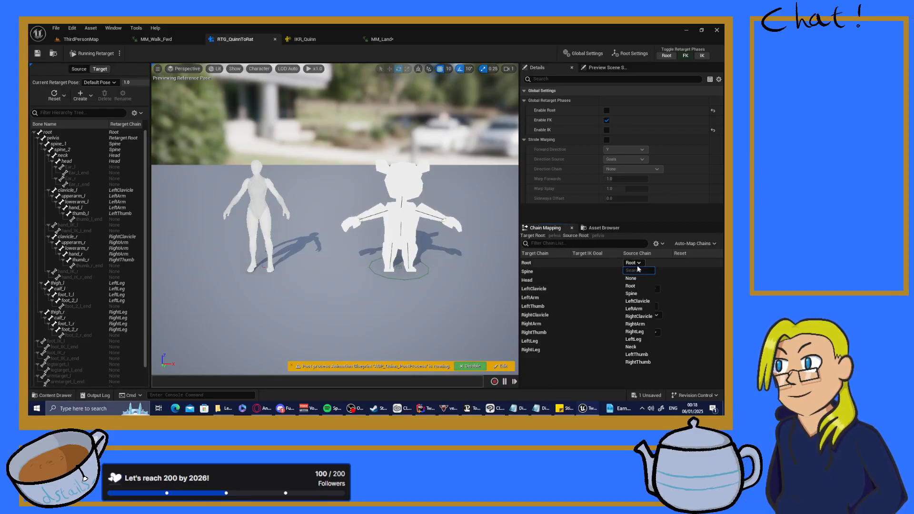
{"action": "left_click", "coordinate": [631, 279]}
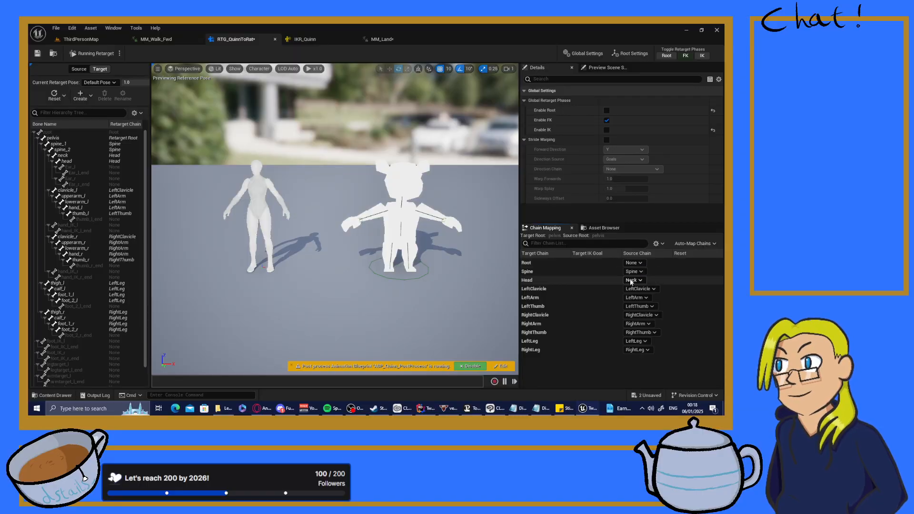
- Export the retargeted MM_Land animation into the _Game/Animations/Retargeted/Player folder, preview the new export and close it
{"action": "left_click", "coordinate": [604, 228]}
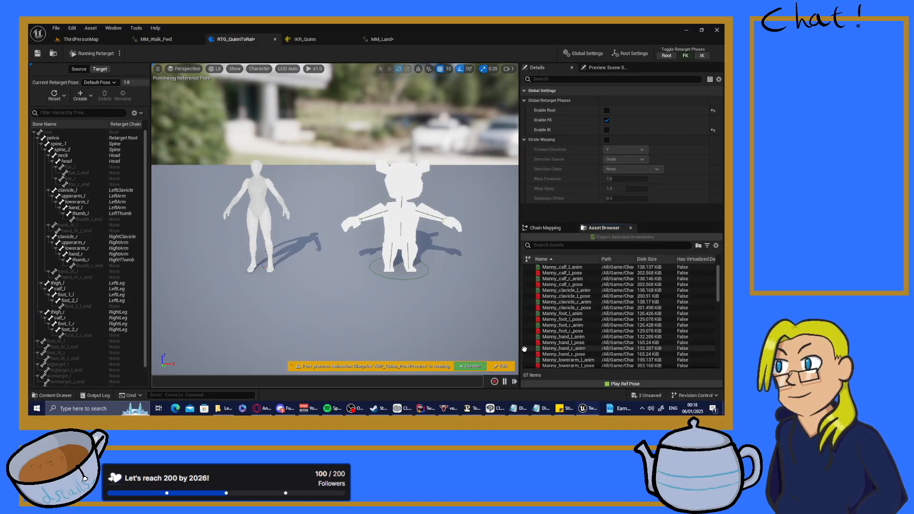
{"action": "scroll", "coordinate": [565, 341], "scroll_direction": "down", "scroll_amount": 1}
{"action": "scroll", "coordinate": [565, 343], "scroll_direction": "down", "scroll_amount": 3}
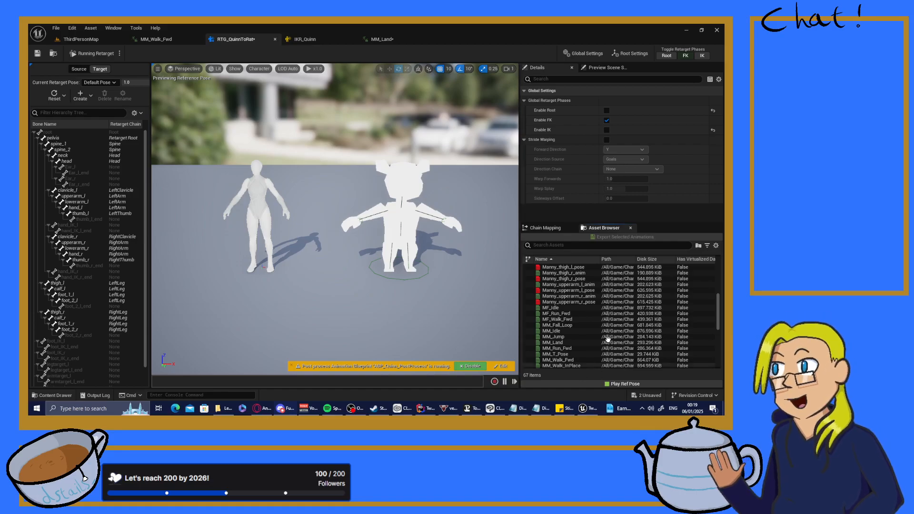
{"action": "left_click", "coordinate": [553, 343]}
{"action": "left_click", "coordinate": [625, 237]}
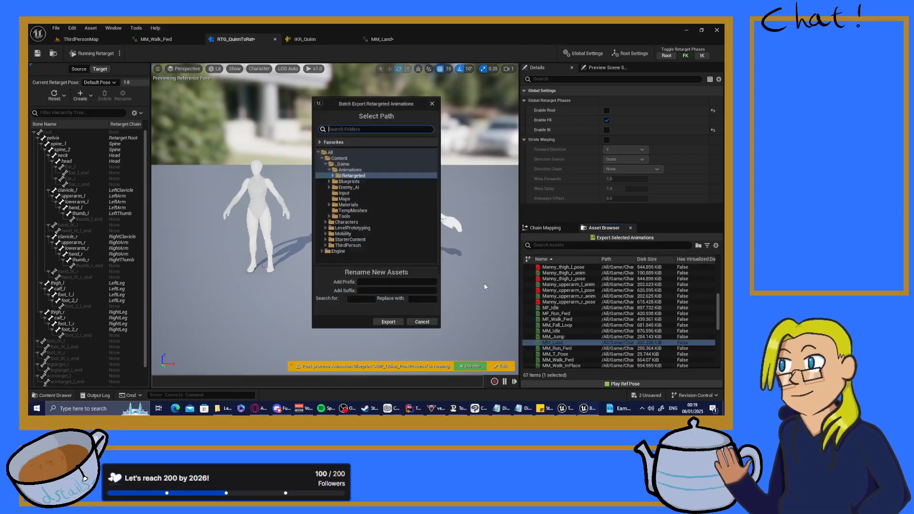
{"action": "left_click", "coordinate": [333, 176]}
{"action": "left_click", "coordinate": [350, 181]}
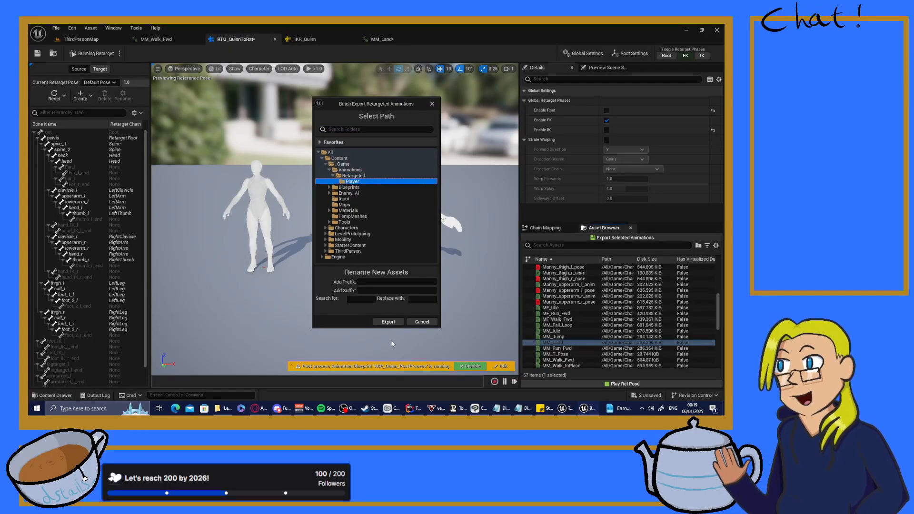
{"action": "left_click", "coordinate": [388, 322]}
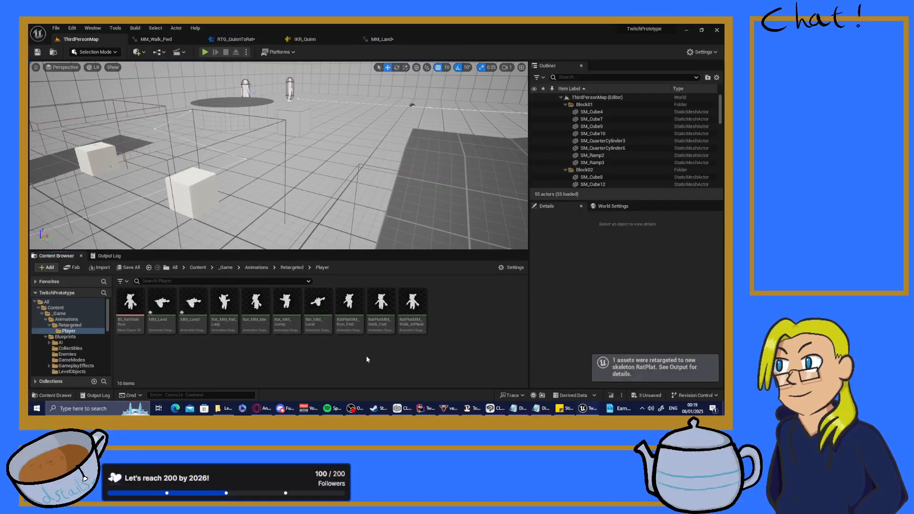
{"action": "double_click", "coordinate": [193, 305]}
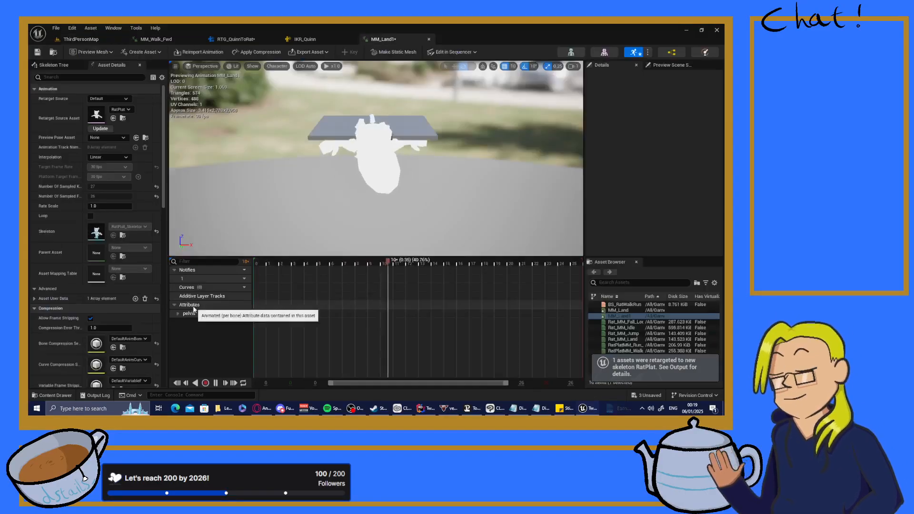
{"action": "left_click", "coordinate": [429, 39]}
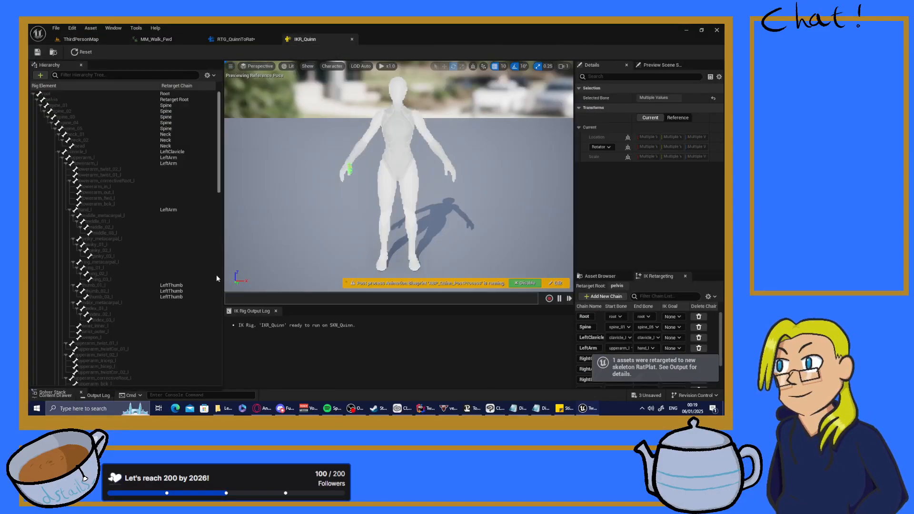
- Create a new retarget pose named CustomRetargetPose for the target rat in RTG_QuinnToRat
{"action": "left_click", "coordinate": [252, 39]}
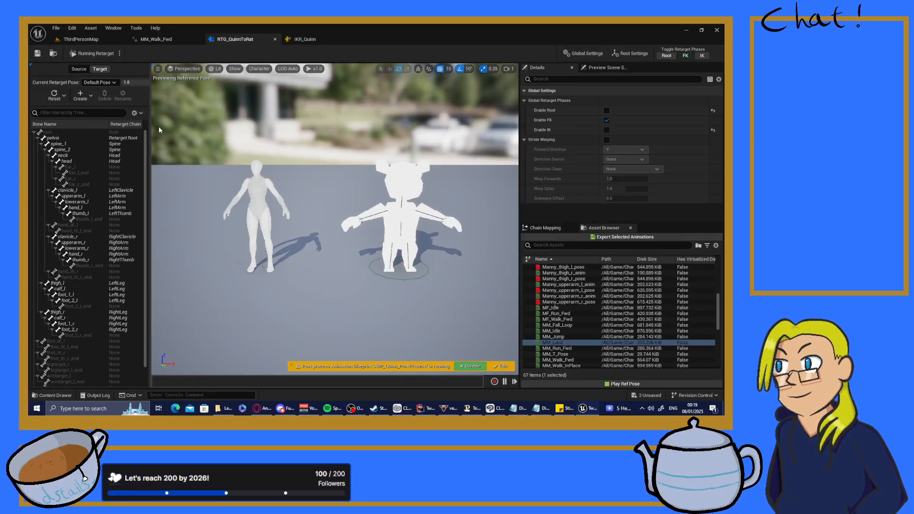
{"action": "left_click", "coordinate": [102, 82]}
{"action": "left_click", "coordinate": [81, 94]}
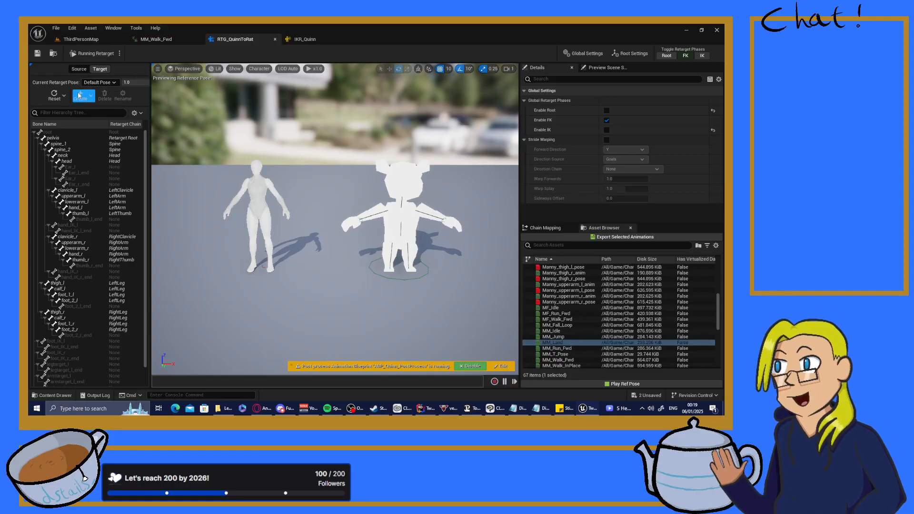
{"action": "left_click", "coordinate": [81, 93]}
{"action": "left_click", "coordinate": [93, 118]}
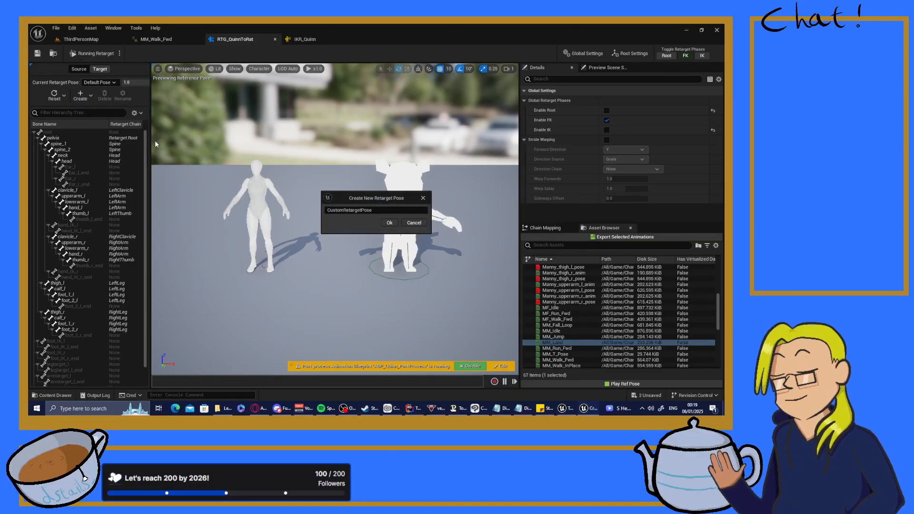
{"action": "left_click", "coordinate": [390, 223]}
{"action": "left_click", "coordinate": [546, 228]}
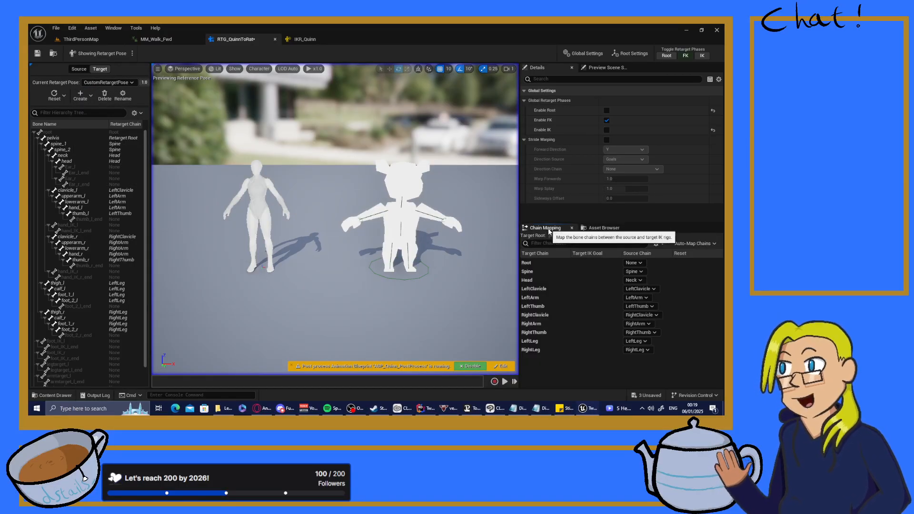
{"action": "left_click", "coordinate": [633, 263]}
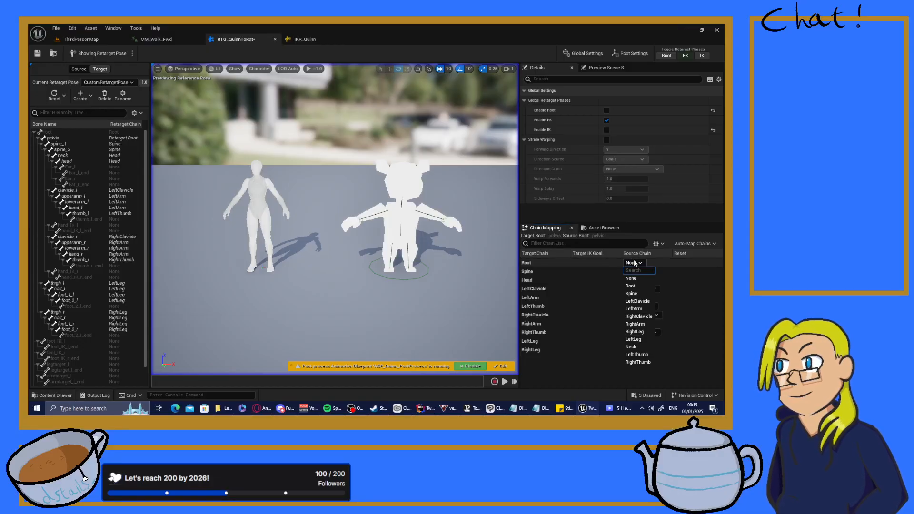
{"action": "left_click", "coordinate": [634, 263]}
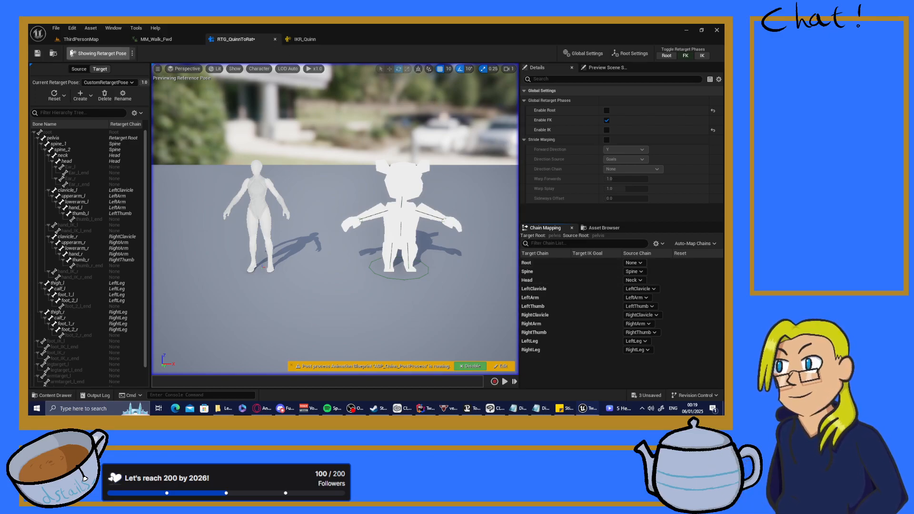
- Force-delete the test exports MM_Land and MM_Land1 from the Retargeted/Player folder
{"action": "left_click", "coordinate": [79, 39]}
{"action": "scroll", "coordinate": [69, 346], "scroll_direction": "down", "scroll_amount": 5}
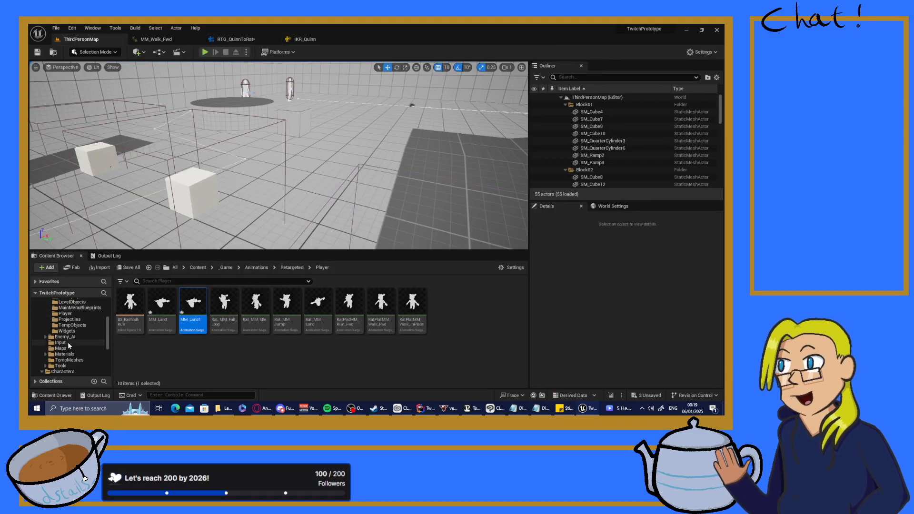
{"action": "left_click", "coordinate": [166, 313]}
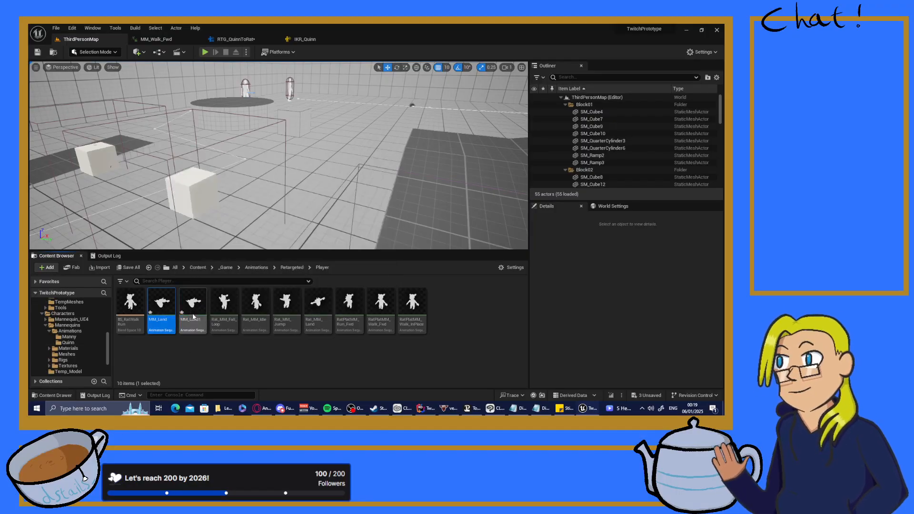
{"action": "key", "text": "Delete"}
{"action": "left_click", "coordinate": [322, 335]}
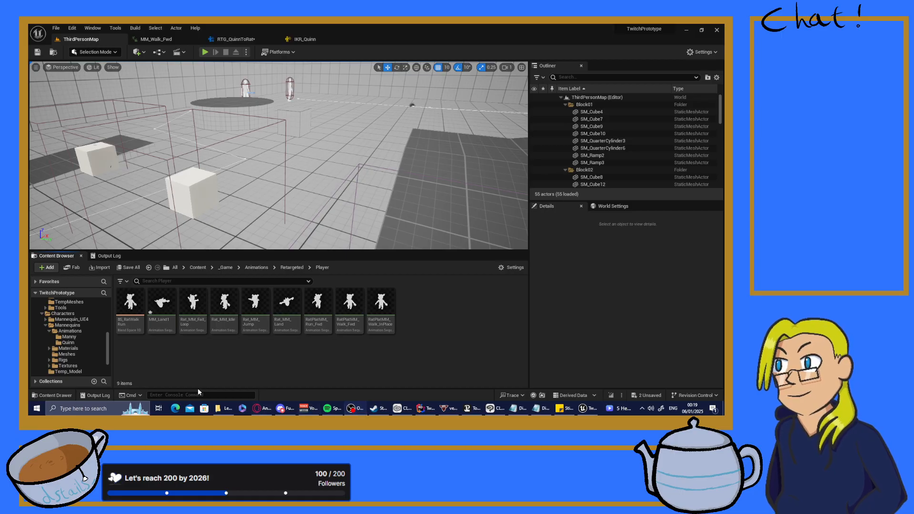
{"action": "left_click", "coordinate": [158, 317]}
{"action": "key", "text": "Delete"}
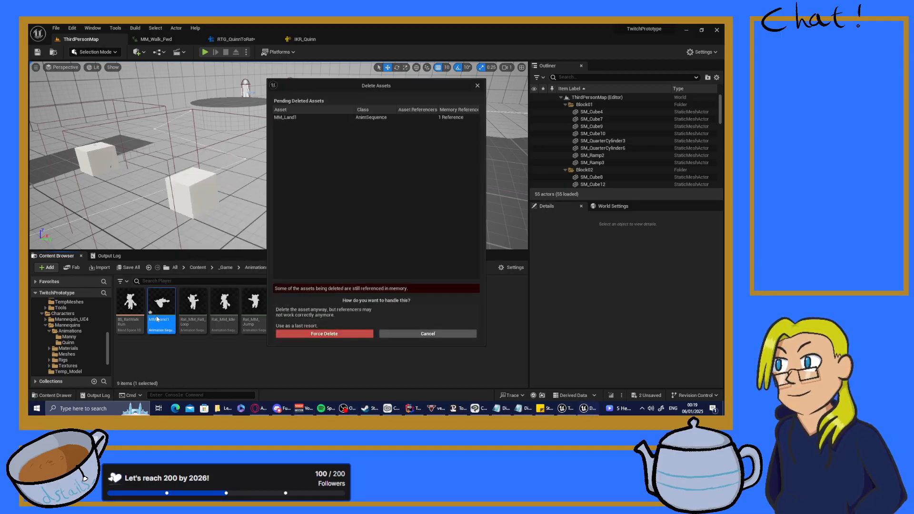
{"action": "left_click", "coordinate": [326, 333]}
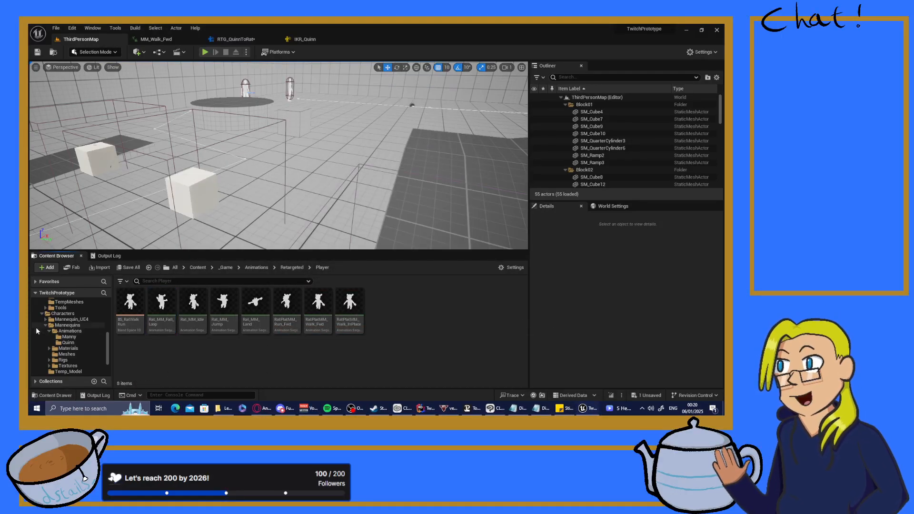
- Open the IKR_RatPlat rig from the Characters/Temp_Model folder
{"action": "scroll", "coordinate": [72, 333], "scroll_direction": "down", "scroll_amount": 3}
{"action": "scroll", "coordinate": [52, 336], "scroll_direction": "down", "scroll_amount": 3}
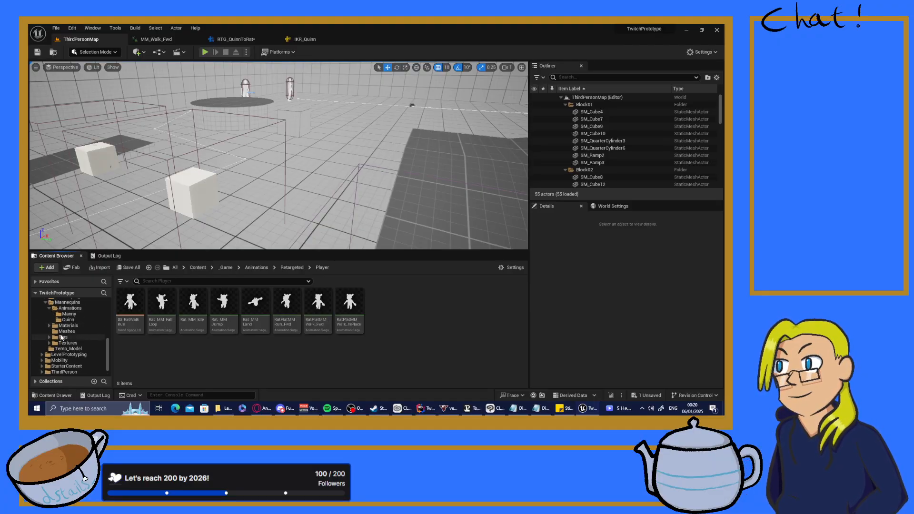
{"action": "left_click", "coordinate": [69, 337]}
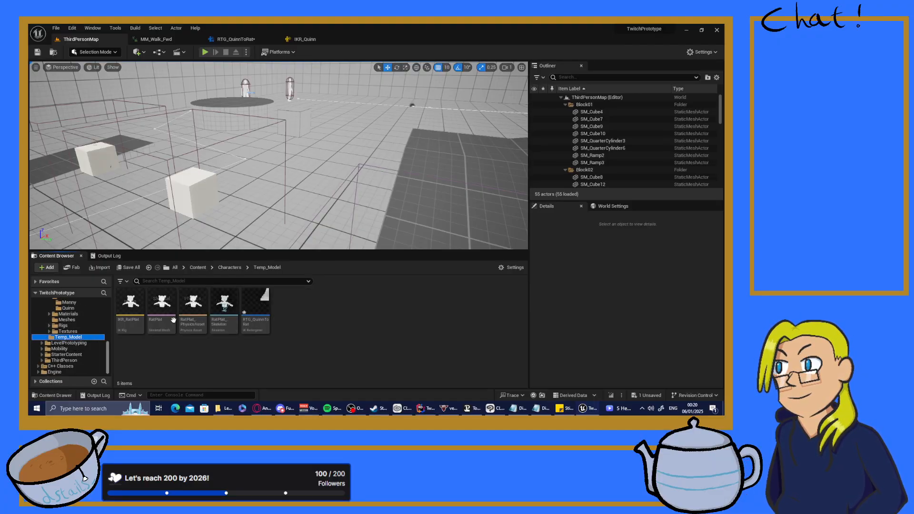
{"action": "double_click", "coordinate": [128, 305]}
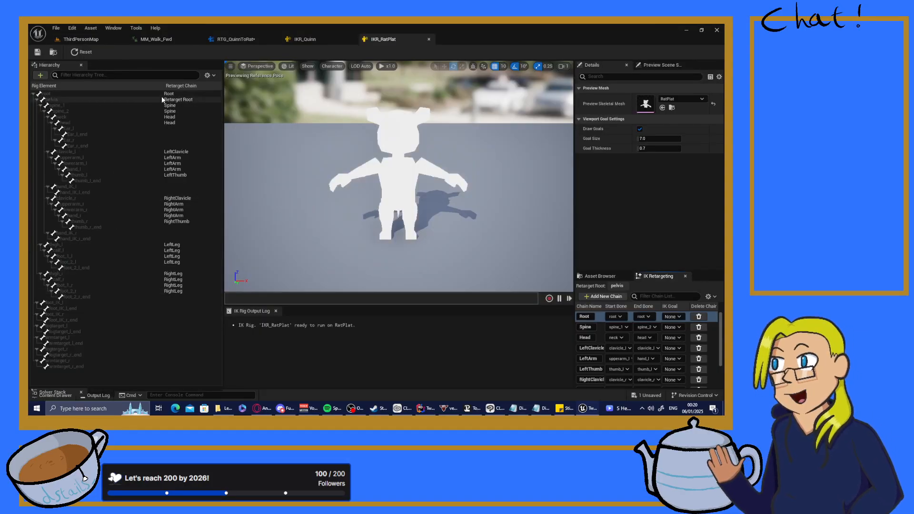
- Compare the pelvis retarget root in IKR_Quinn and IKR_RatPlat, and examine the Neck and remaining retarget chains of the Quinn rig
{"action": "left_click", "coordinate": [307, 39]}
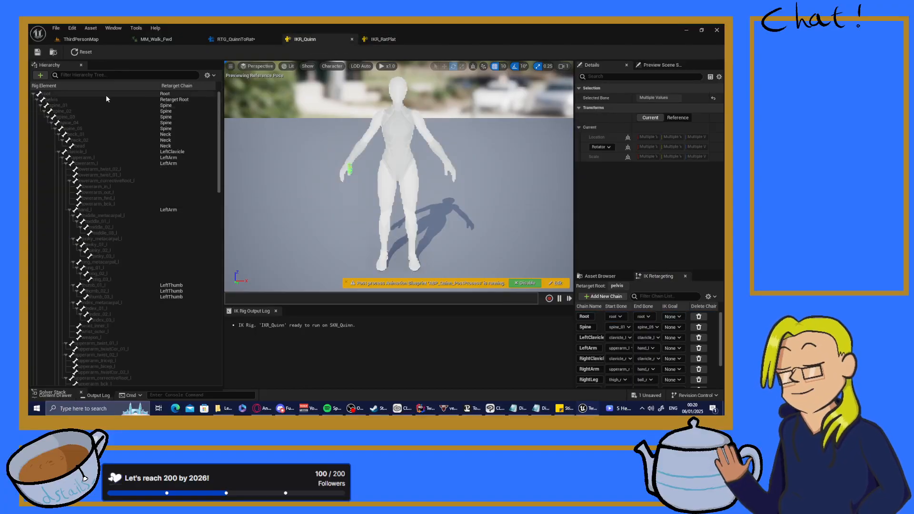
{"action": "left_click", "coordinate": [159, 100]}
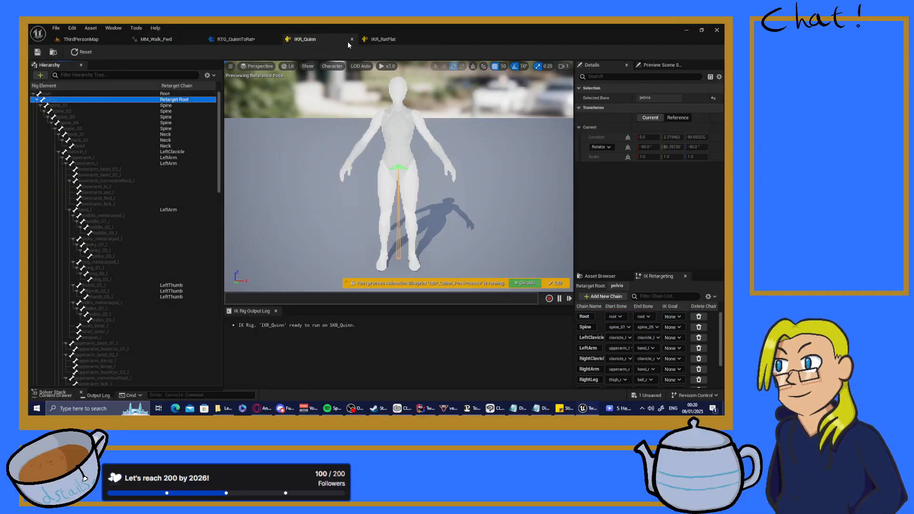
{"action": "left_click", "coordinate": [378, 40]}
{"action": "left_click", "coordinate": [173, 101]}
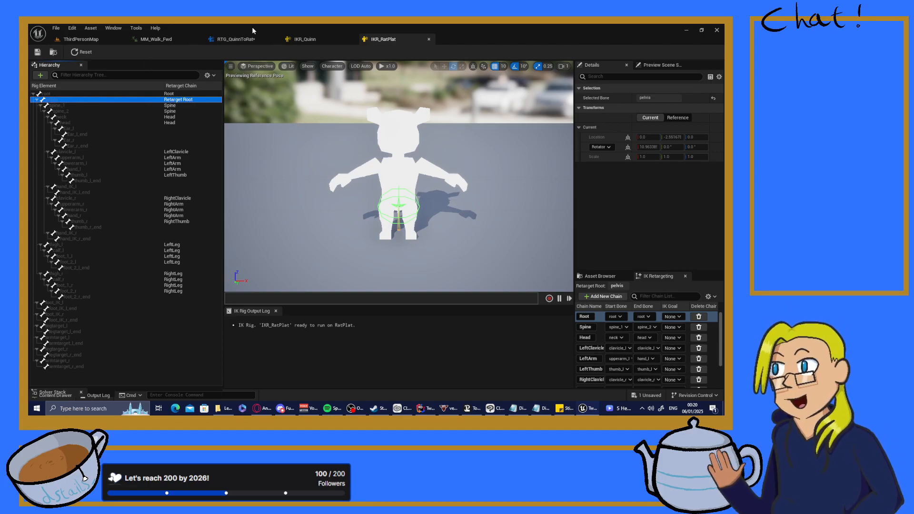
{"action": "left_click", "coordinate": [307, 42]}
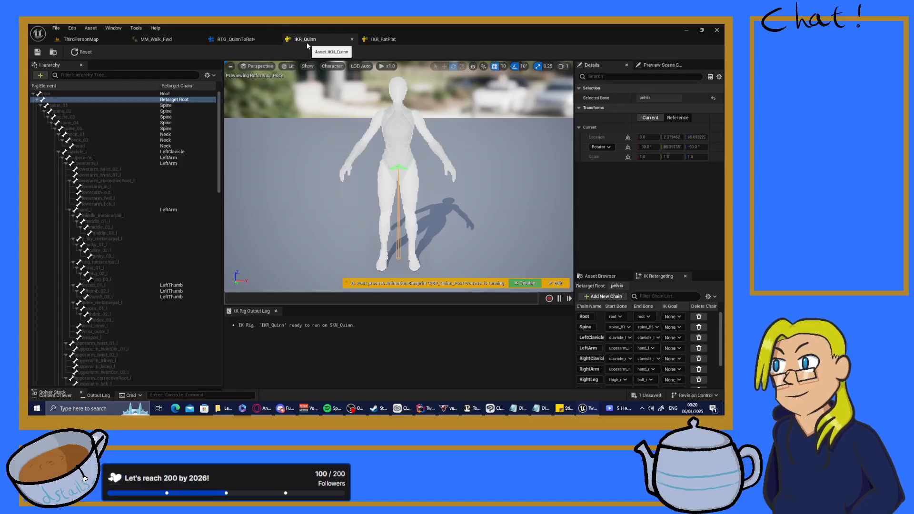
{"action": "left_click", "coordinate": [369, 42]}
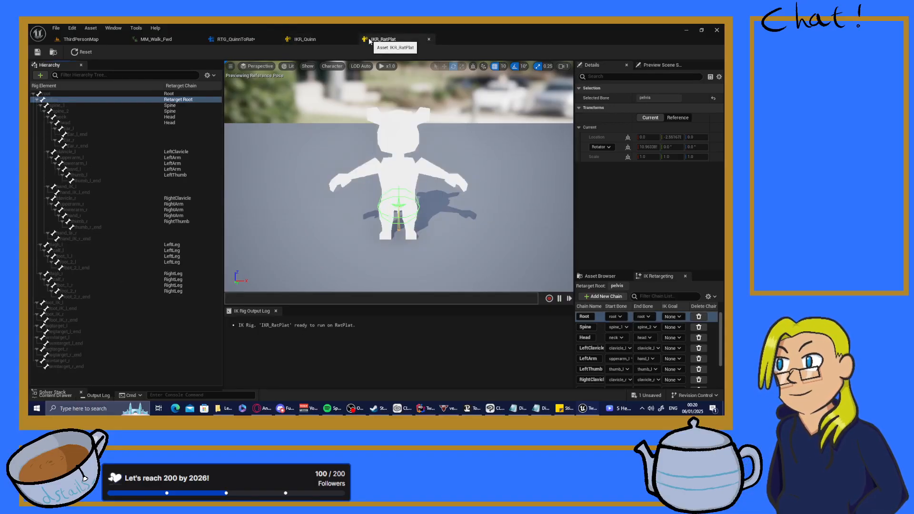
{"action": "left_click", "coordinate": [301, 40]}
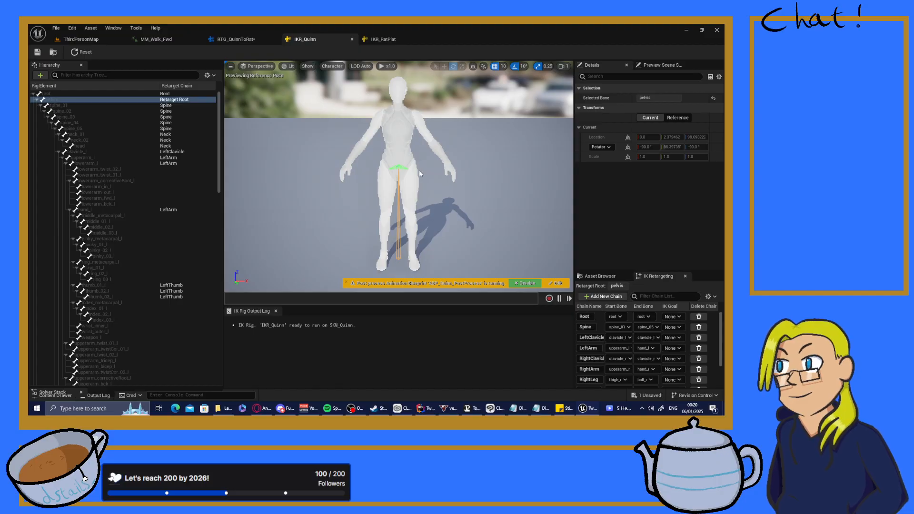
{"action": "scroll", "coordinate": [593, 334], "scroll_direction": "down", "scroll_amount": 3}
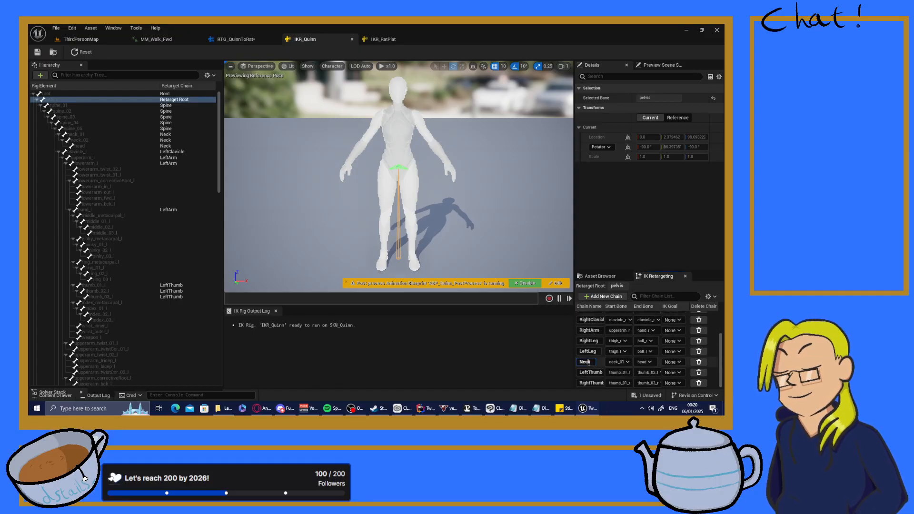
{"action": "scroll", "coordinate": [595, 365], "scroll_direction": "up", "scroll_amount": 1}
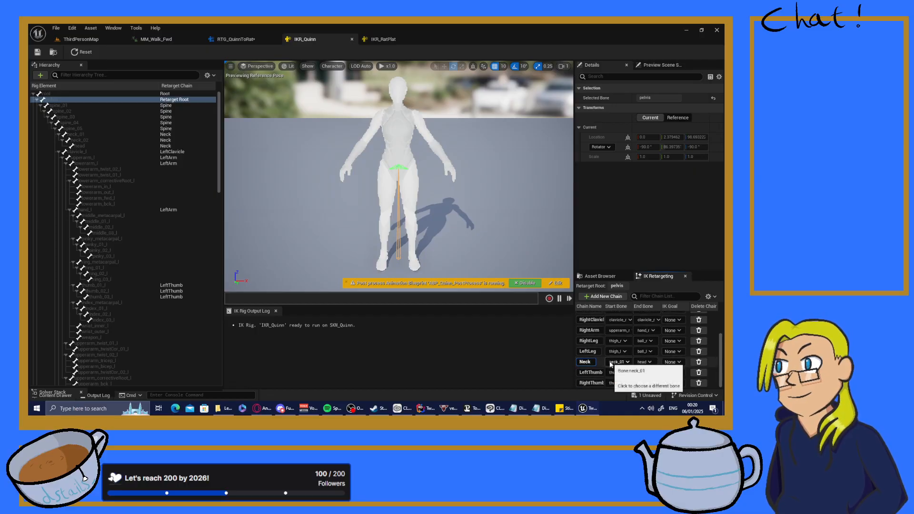
{"action": "scroll", "coordinate": [593, 369], "scroll_direction": "down", "scroll_amount": 1}
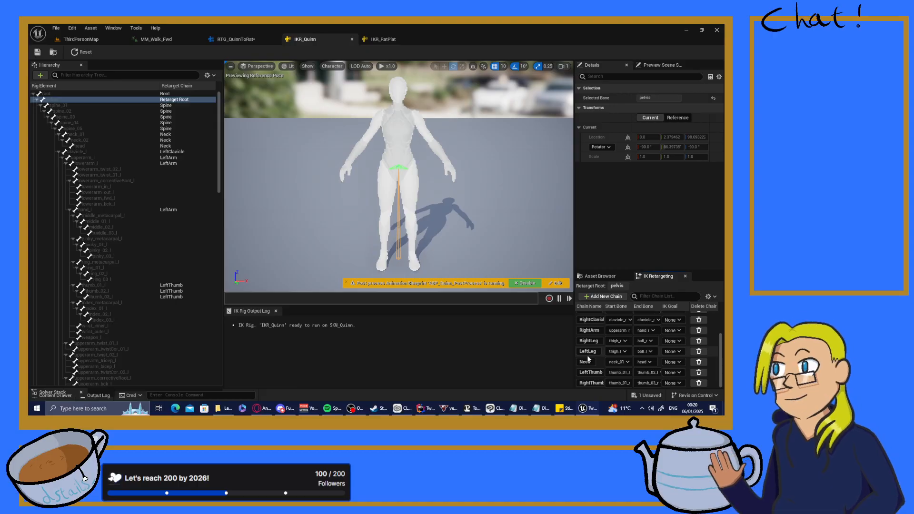
- Compare the retarget chains of IKR_RatPlat and IKR_Quinn, and return to the target rat in the RTG_QuinnToRat retargeter
{"action": "left_click", "coordinate": [381, 39]}
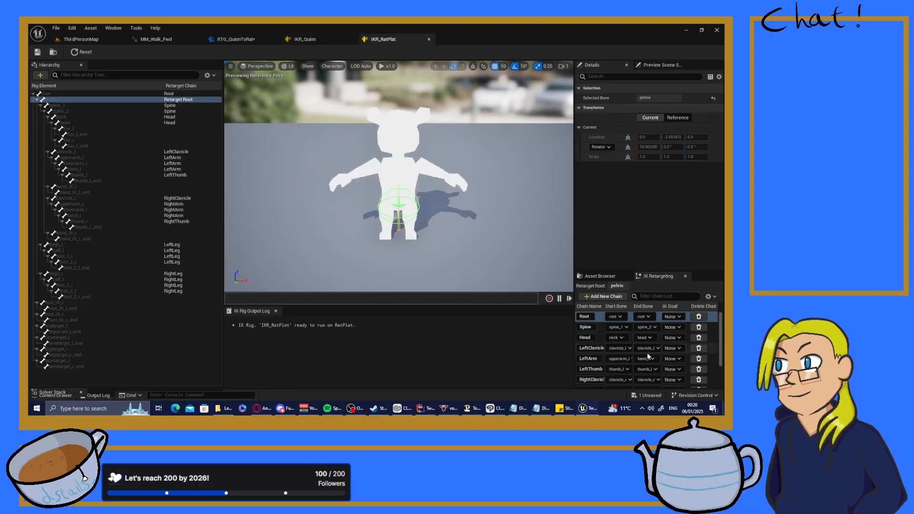
{"action": "scroll", "coordinate": [649, 353], "scroll_direction": "down", "scroll_amount": 4}
{"action": "scroll", "coordinate": [649, 354], "scroll_direction": "up", "scroll_amount": 4}
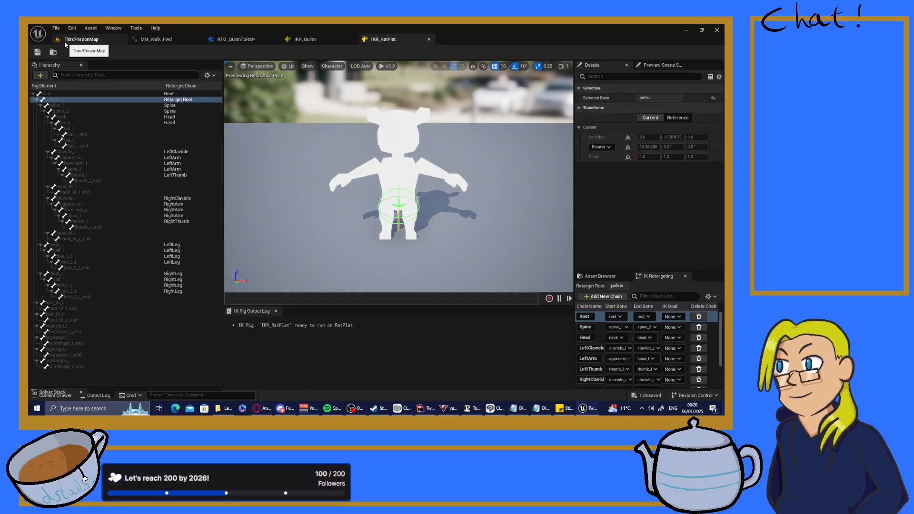
{"action": "left_click", "coordinate": [305, 39]}
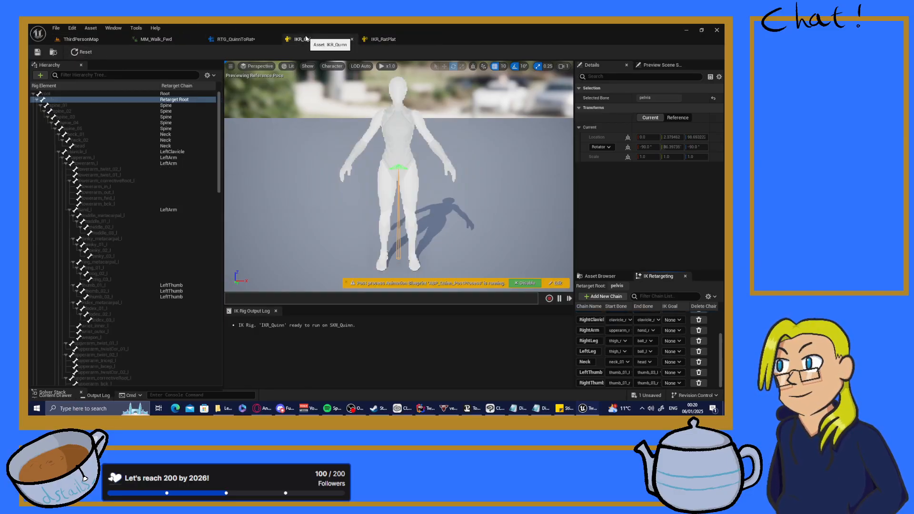
{"action": "left_click", "coordinate": [403, 38]}
{"action": "left_click", "coordinate": [305, 39]}
{"action": "left_click", "coordinate": [237, 39]}
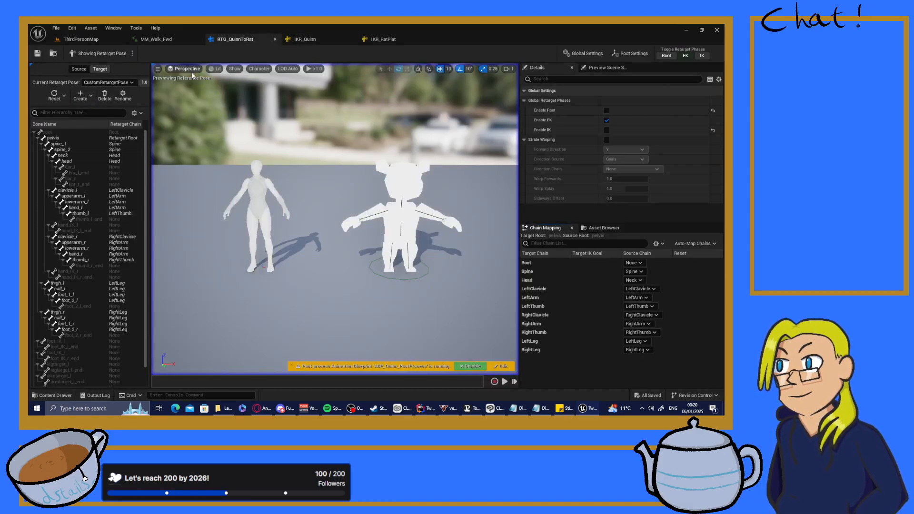
{"action": "left_click", "coordinate": [101, 69]}
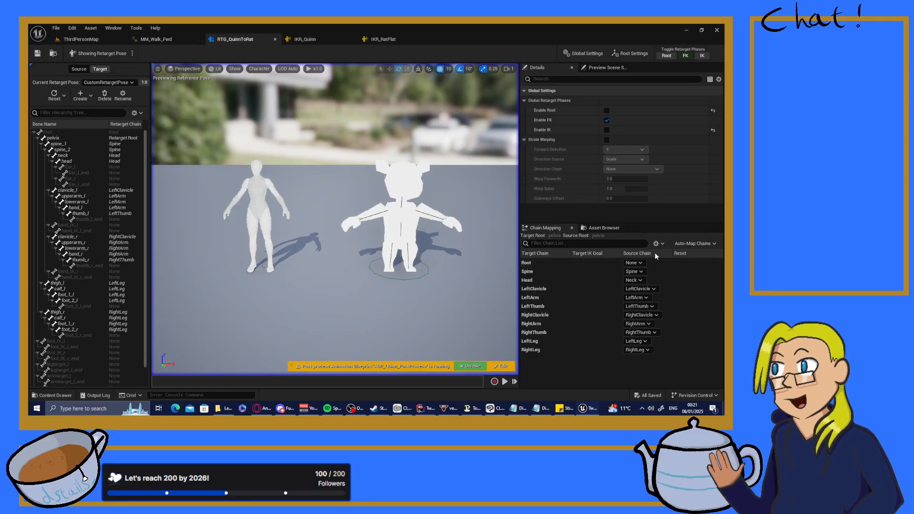
{"action": "left_click", "coordinate": [695, 244]}
{"action": "left_click", "coordinate": [700, 244]}
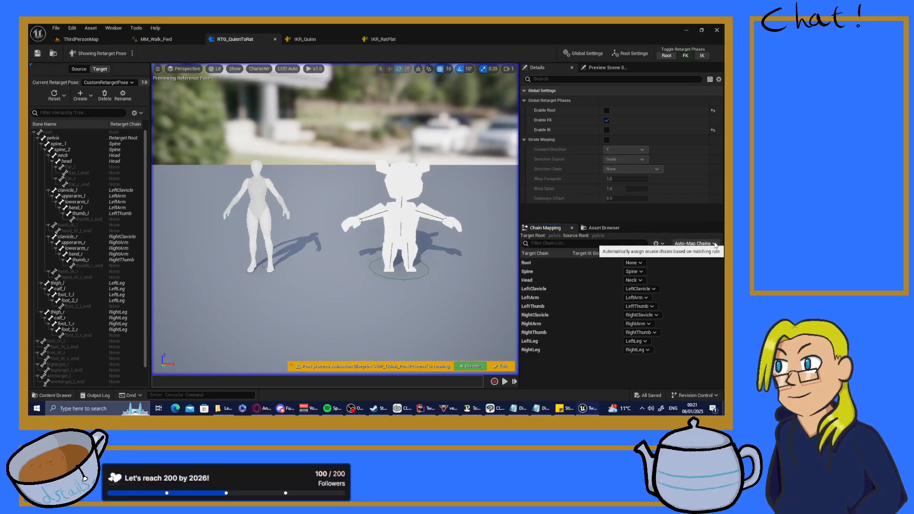
{"action": "left_click", "coordinate": [715, 244]}
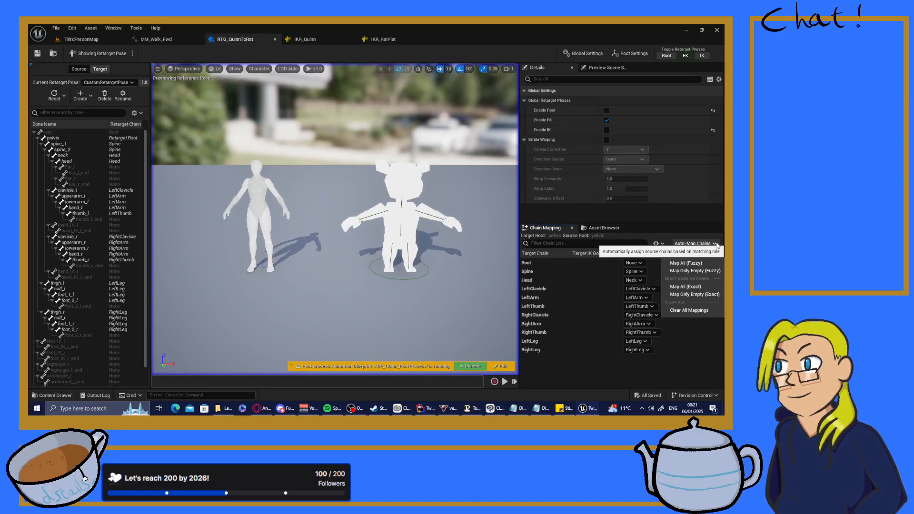
{"action": "left_click", "coordinate": [717, 245]}
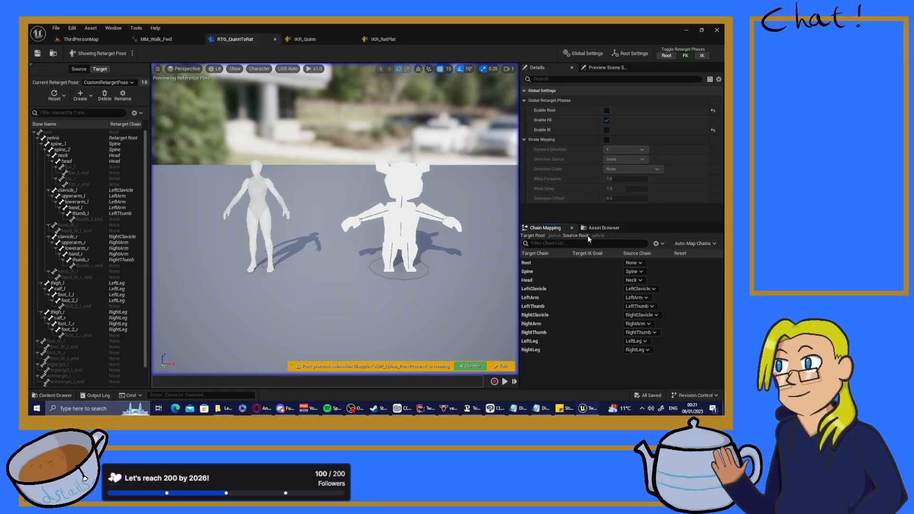
- Map the rat's Root target chain to Quinn's Root source chain and check the source and target bone hierarchies
{"action": "left_click", "coordinate": [634, 263]}
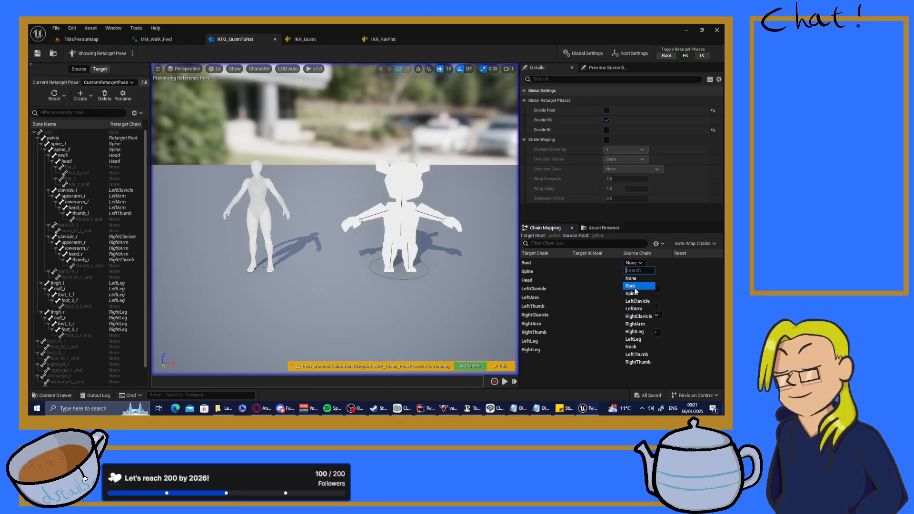
{"action": "left_click", "coordinate": [630, 285]}
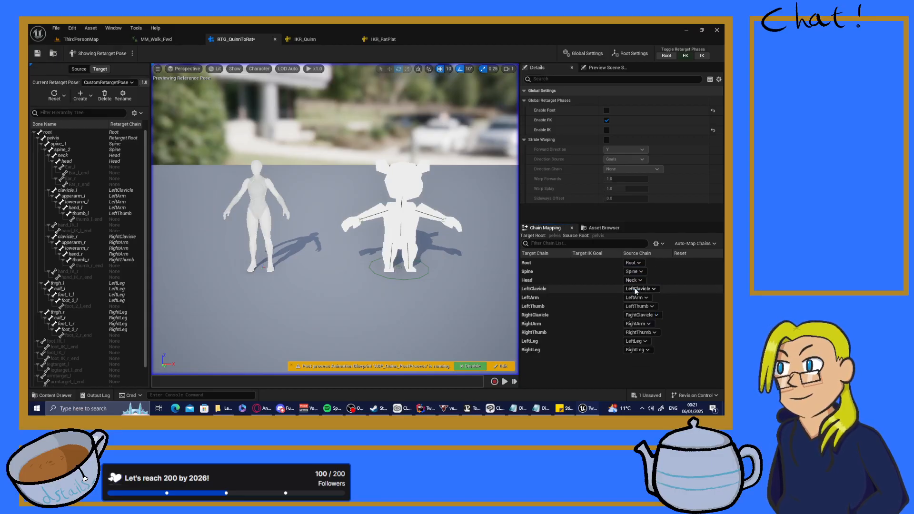
{"action": "left_click", "coordinate": [633, 264]}
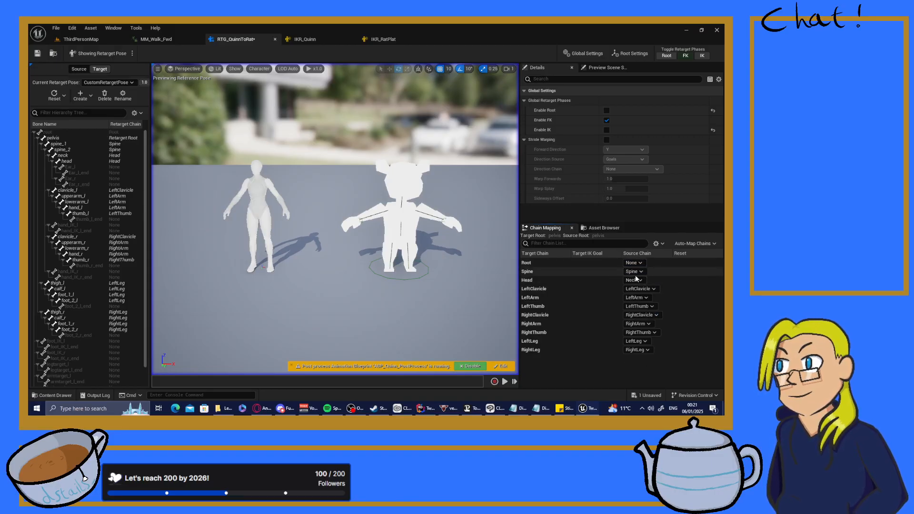
{"action": "left_click", "coordinate": [634, 263]}
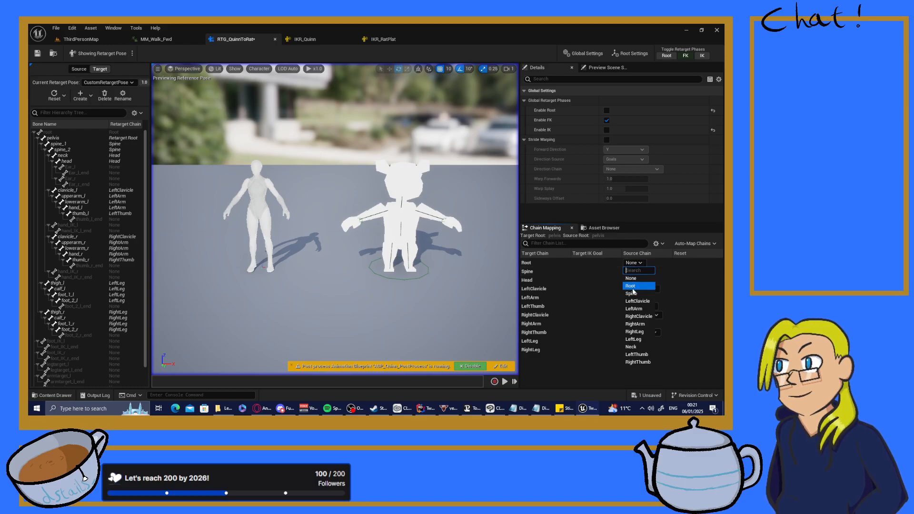
{"action": "left_click", "coordinate": [633, 288]}
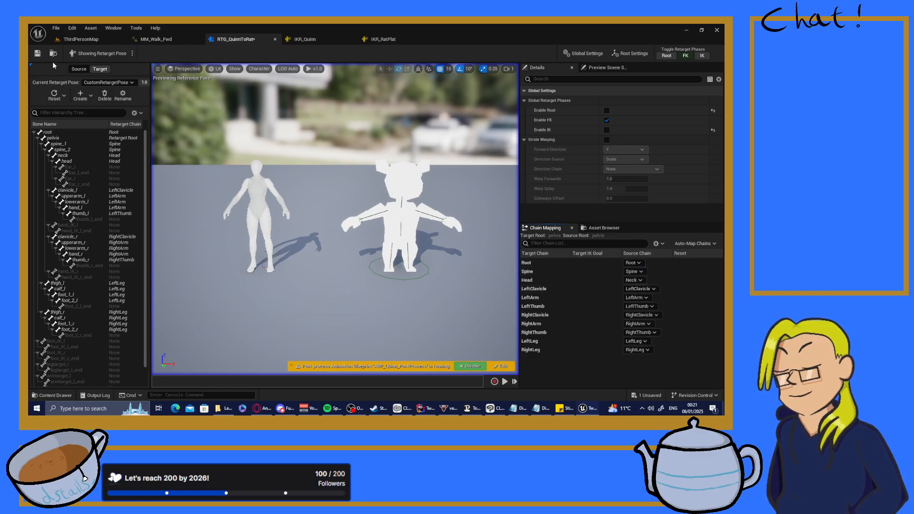
{"action": "left_click", "coordinate": [79, 70]}
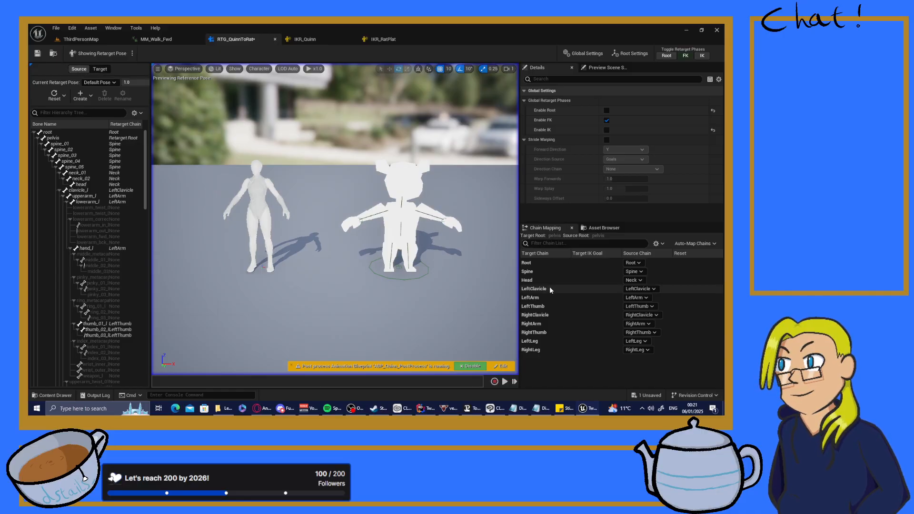
{"action": "left_click", "coordinate": [97, 70]}
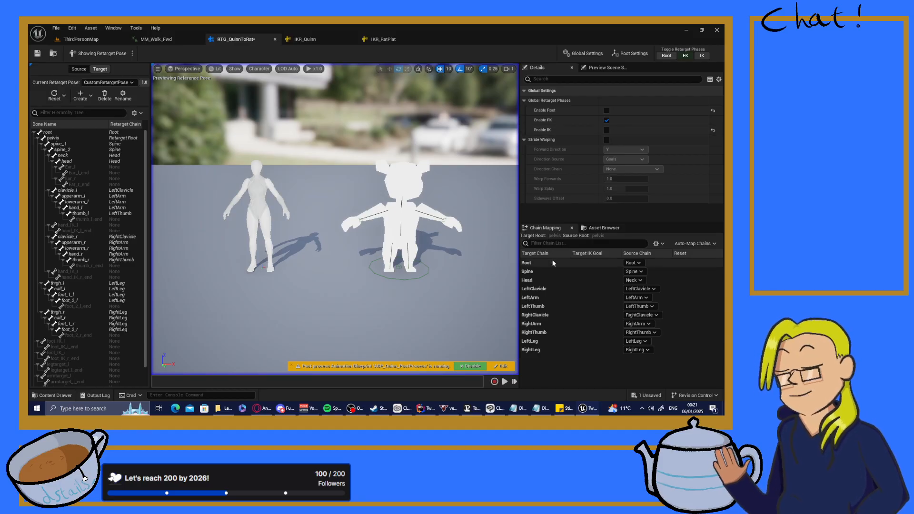
- Enable stride warping with forward direction X, direction source Chain and direction chain Root
{"action": "left_click", "coordinate": [607, 140]}
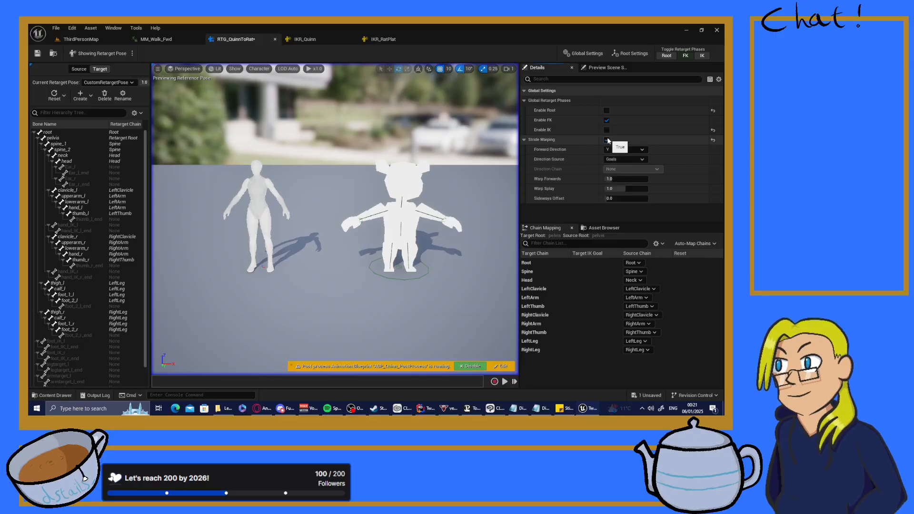
{"action": "left_click", "coordinate": [620, 160]}
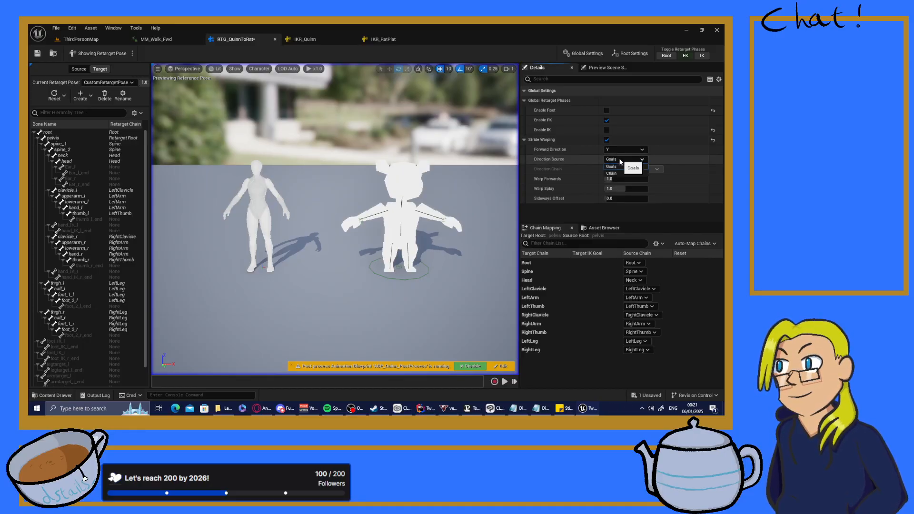
{"action": "left_click", "coordinate": [621, 160]}
{"action": "left_click", "coordinate": [614, 178]}
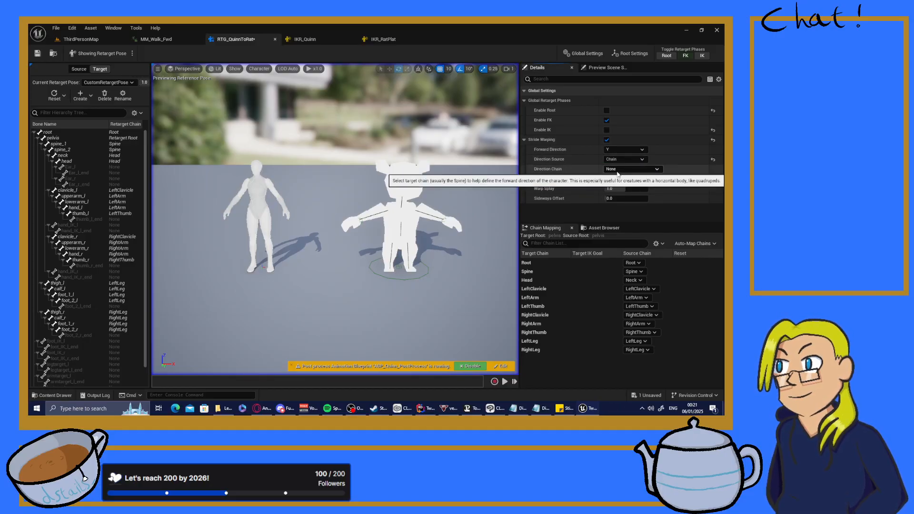
{"action": "left_click", "coordinate": [619, 149]}
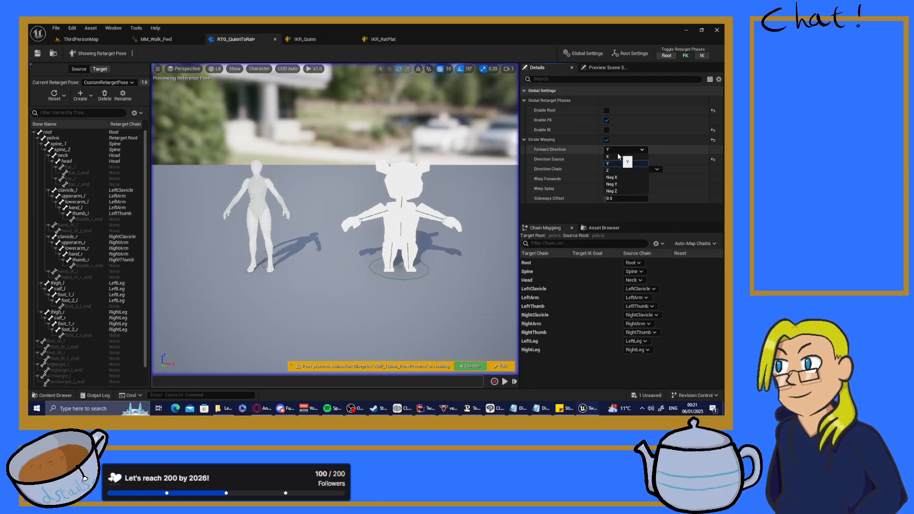
{"action": "left_click", "coordinate": [614, 156]}
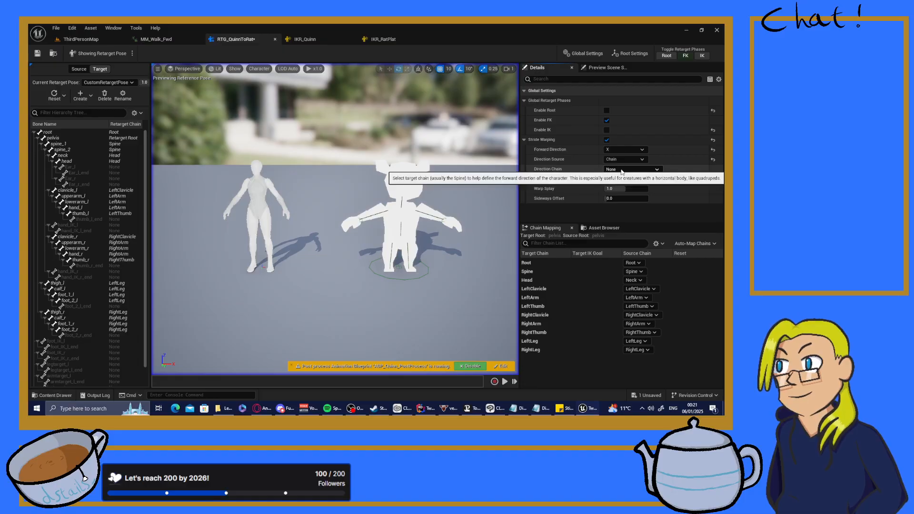
{"action": "left_click", "coordinate": [621, 170]}
{"action": "left_click", "coordinate": [611, 187]}
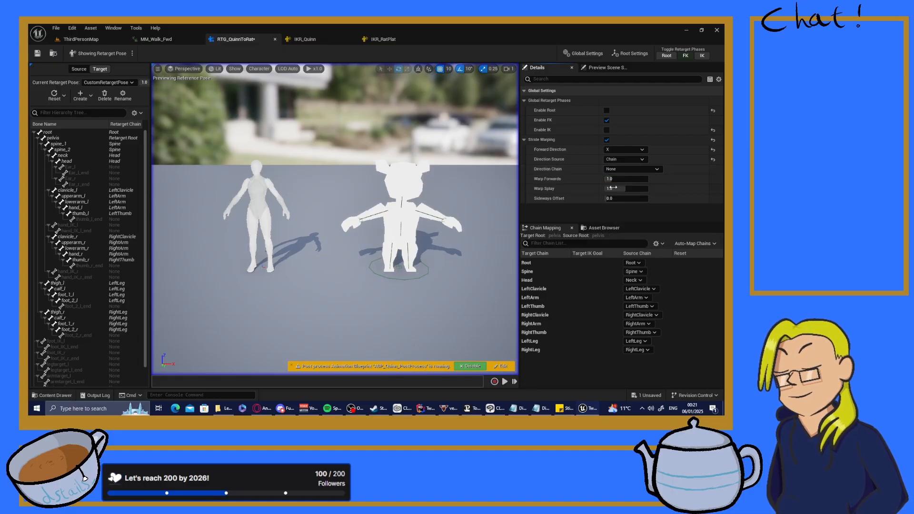
{"action": "left_click", "coordinate": [621, 169]}
{"action": "left_click", "coordinate": [621, 192]}
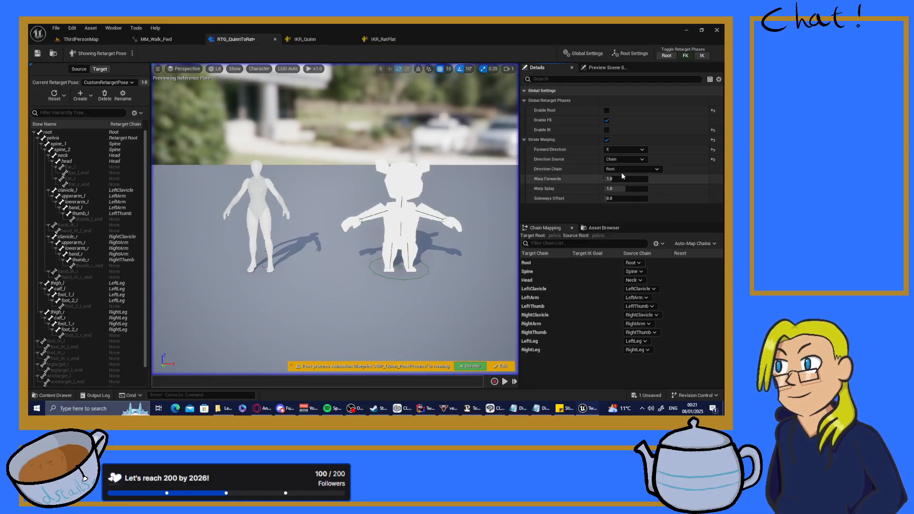
- Turn stride warping off and save the RTG_QuinnToRat retargeter
{"action": "left_click", "coordinate": [607, 139]}
{"action": "left_click", "coordinate": [37, 54]}
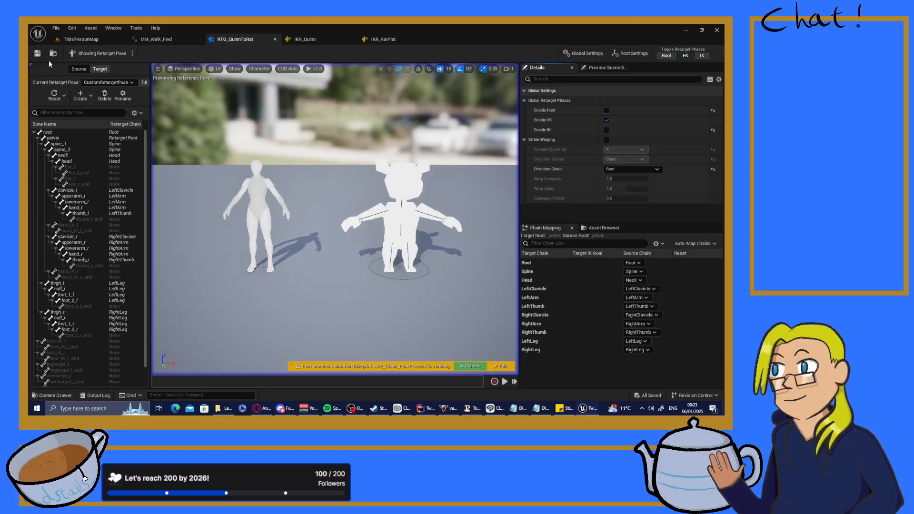
- Examine the target rat's legs, torso and arms up close from the side and front
{"action": "right_click_drag", "start_coordinate": [276, 174], "coordinate": [303, 185]}
{"action": "key", "text": "w"}
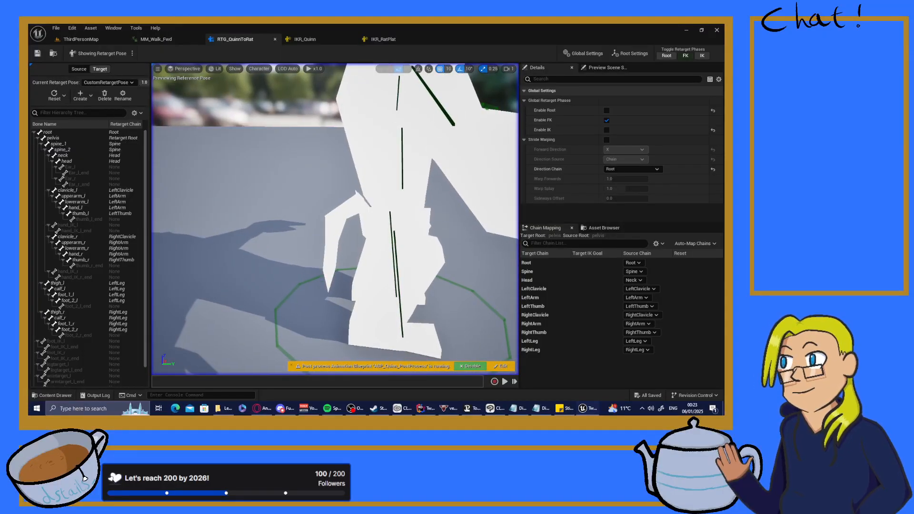
{"action": "key", "text": "d"}
{"action": "key", "text": "d"}
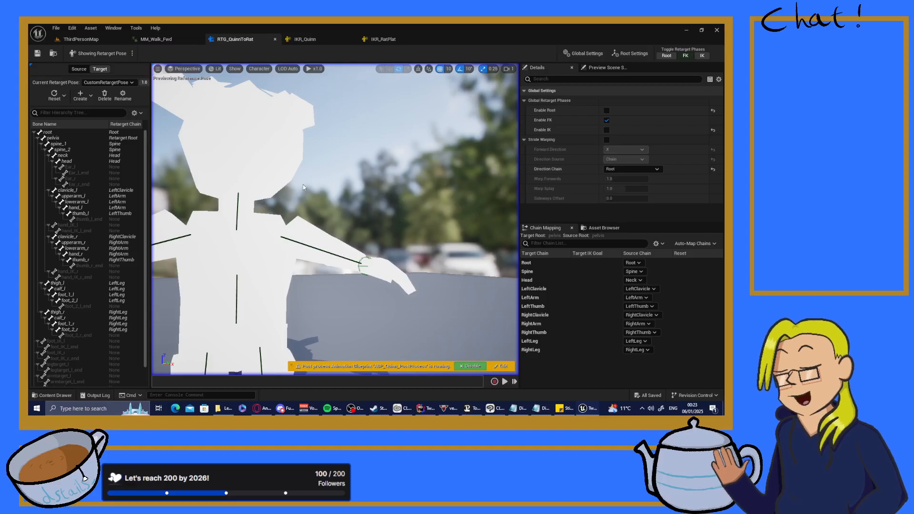